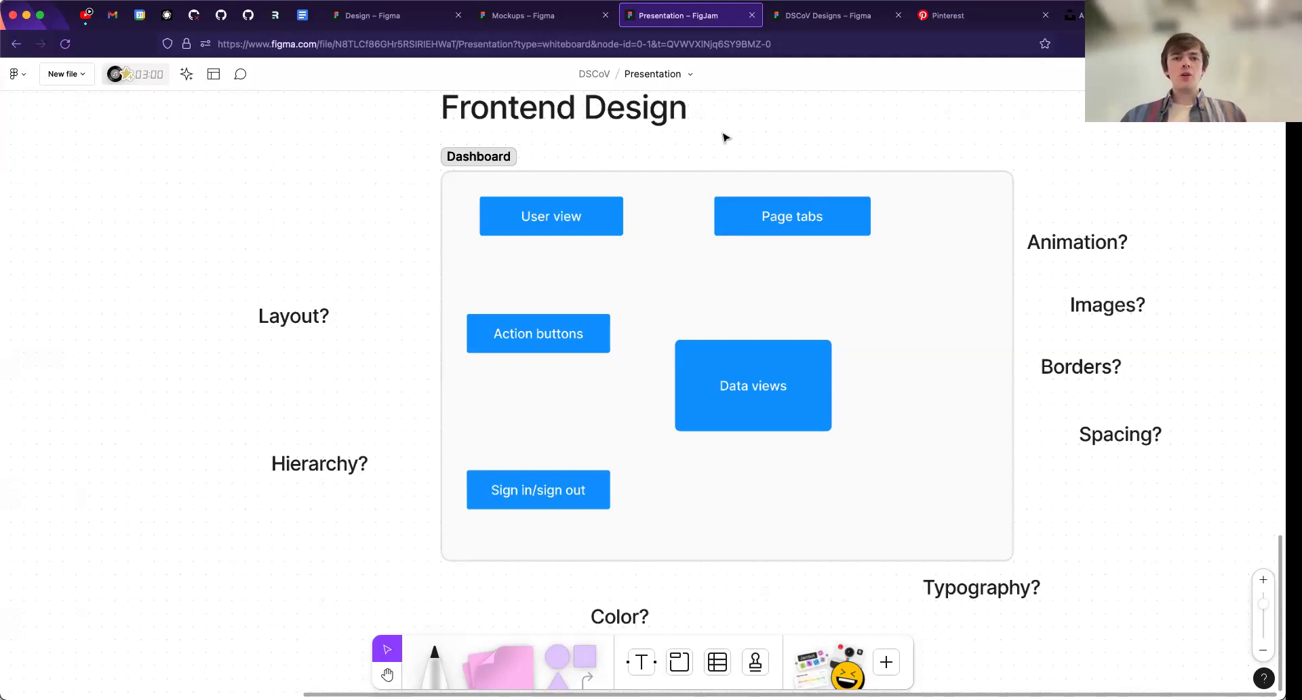
- Open the Figma file browser in a new browser tab and log out of the current account
key(super+t)
text(figma)
key(Return)
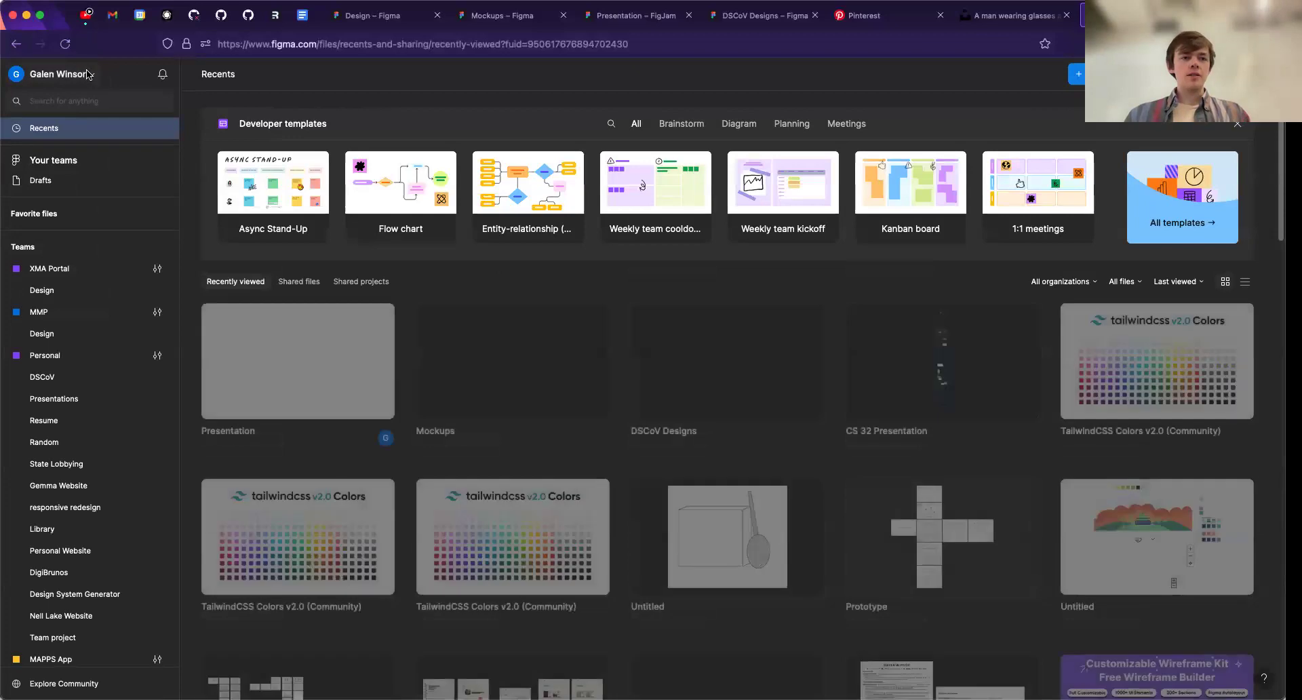
click(61, 74)
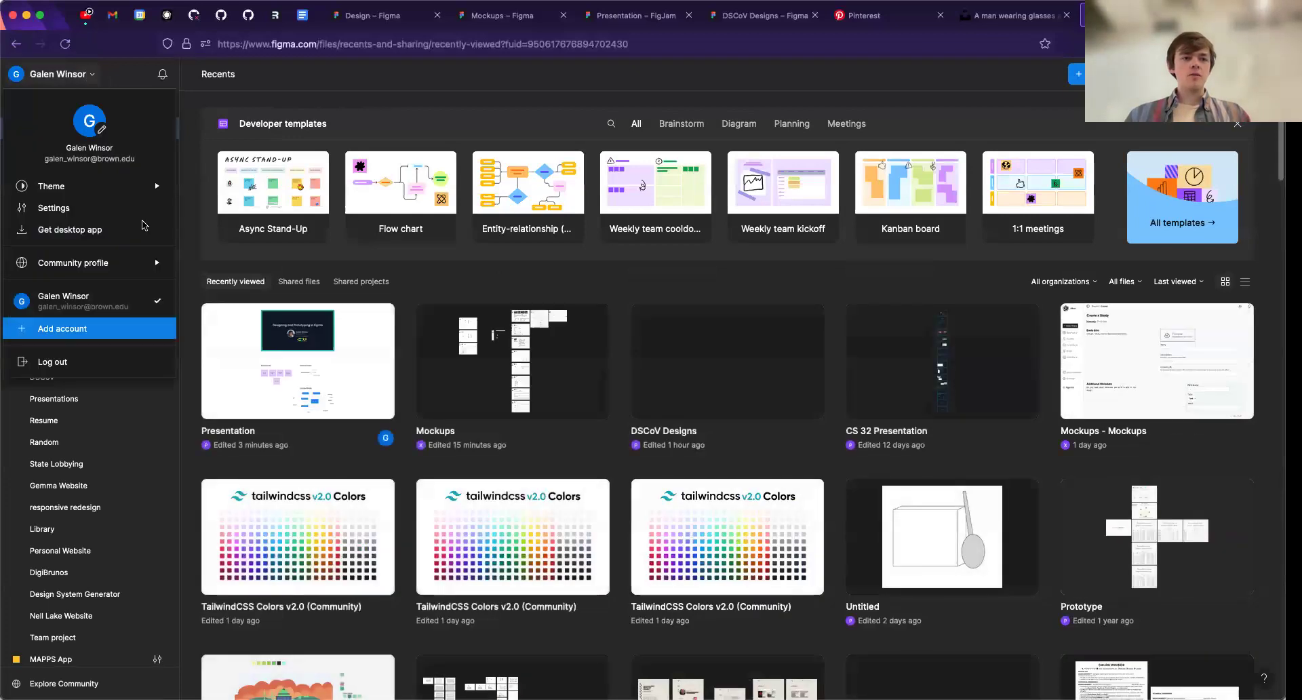
click(68, 362)
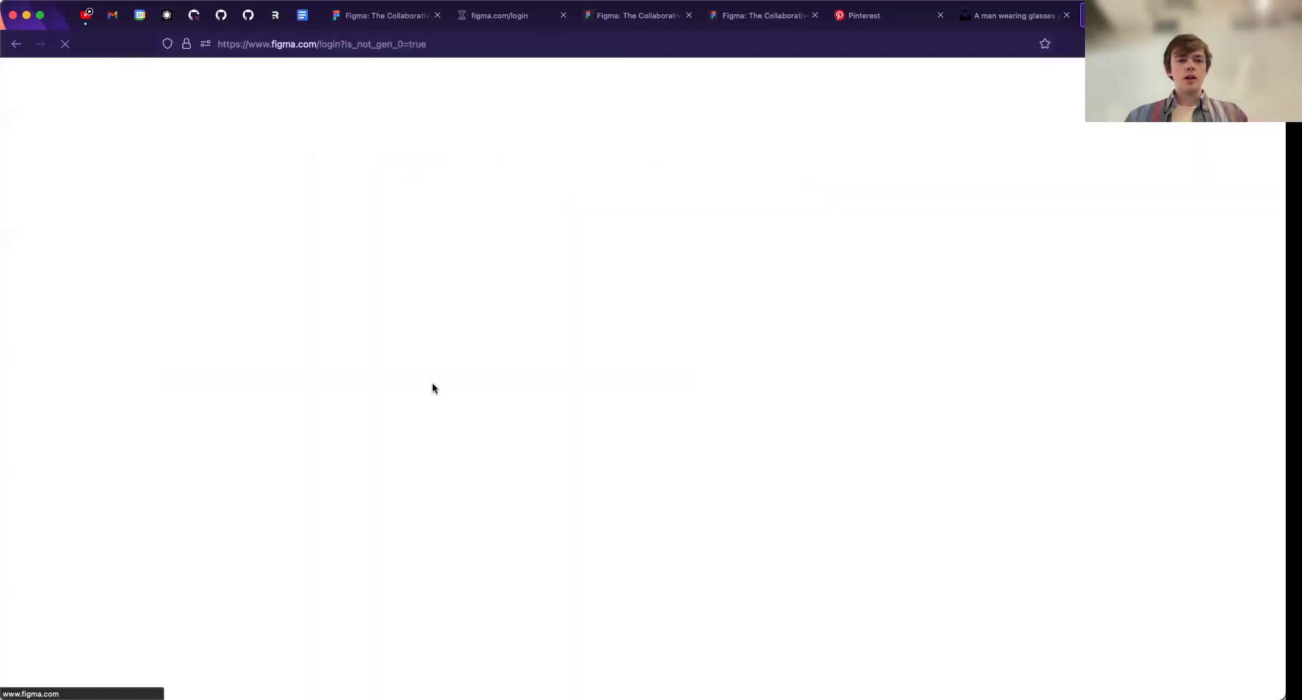
- Go from the login page to the Figma homepage, view the account creation form, and close it
triple_click(663, 350)
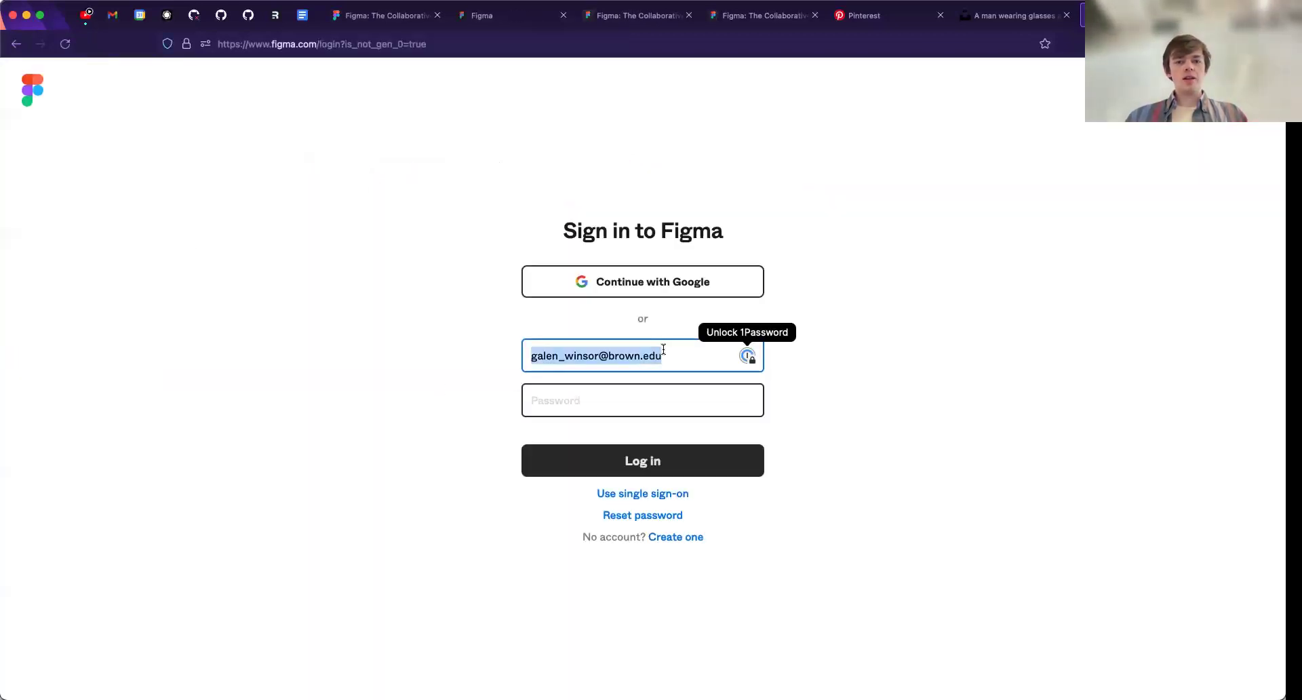
click(32, 90)
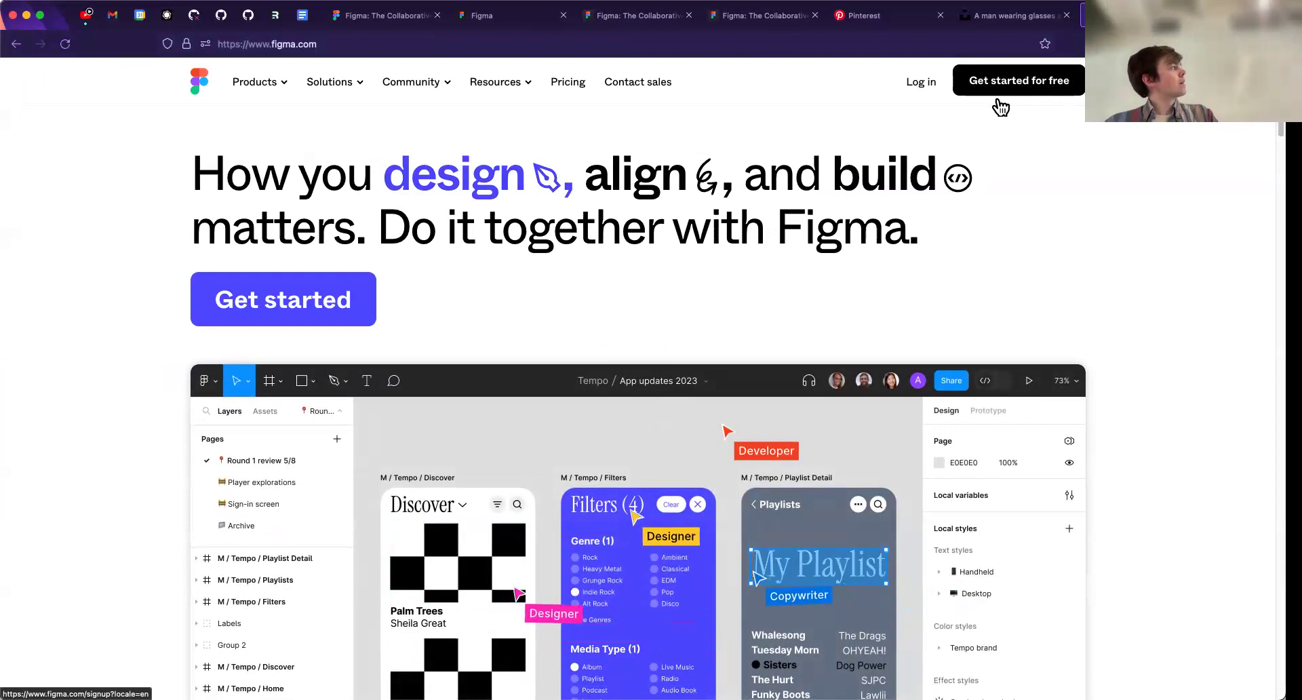
key(super+l)
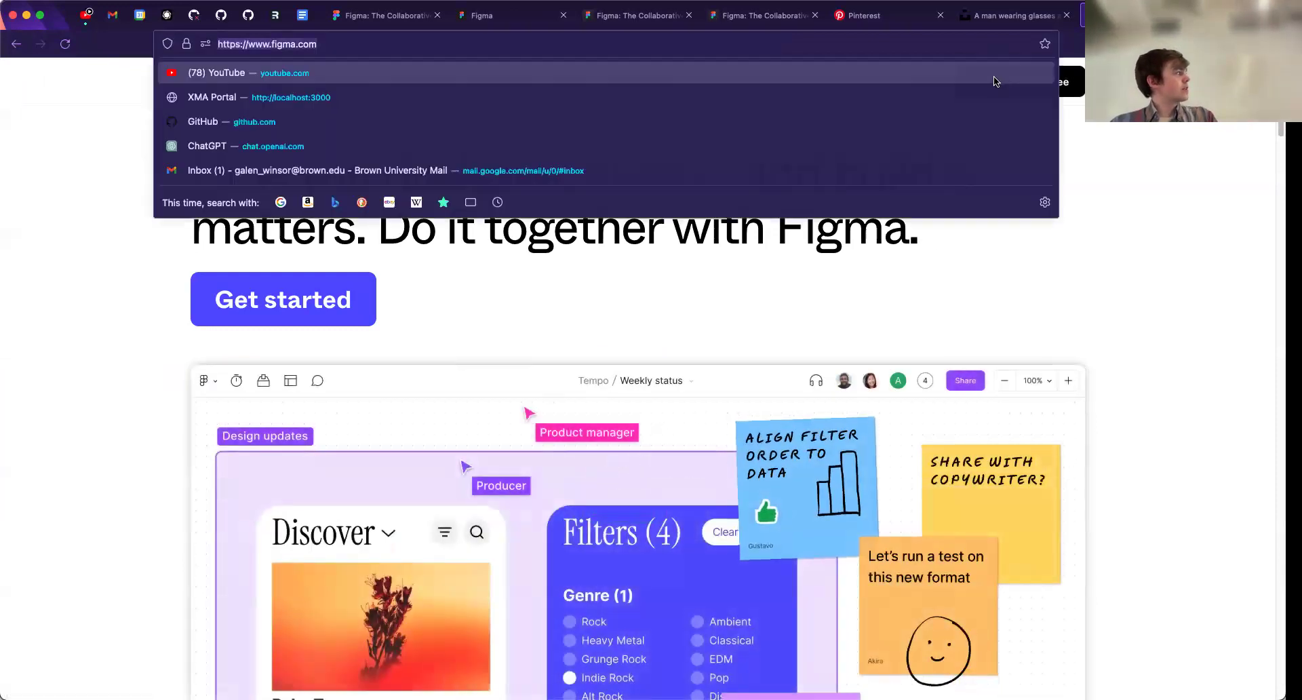
click(1054, 92)
key(super+Left)
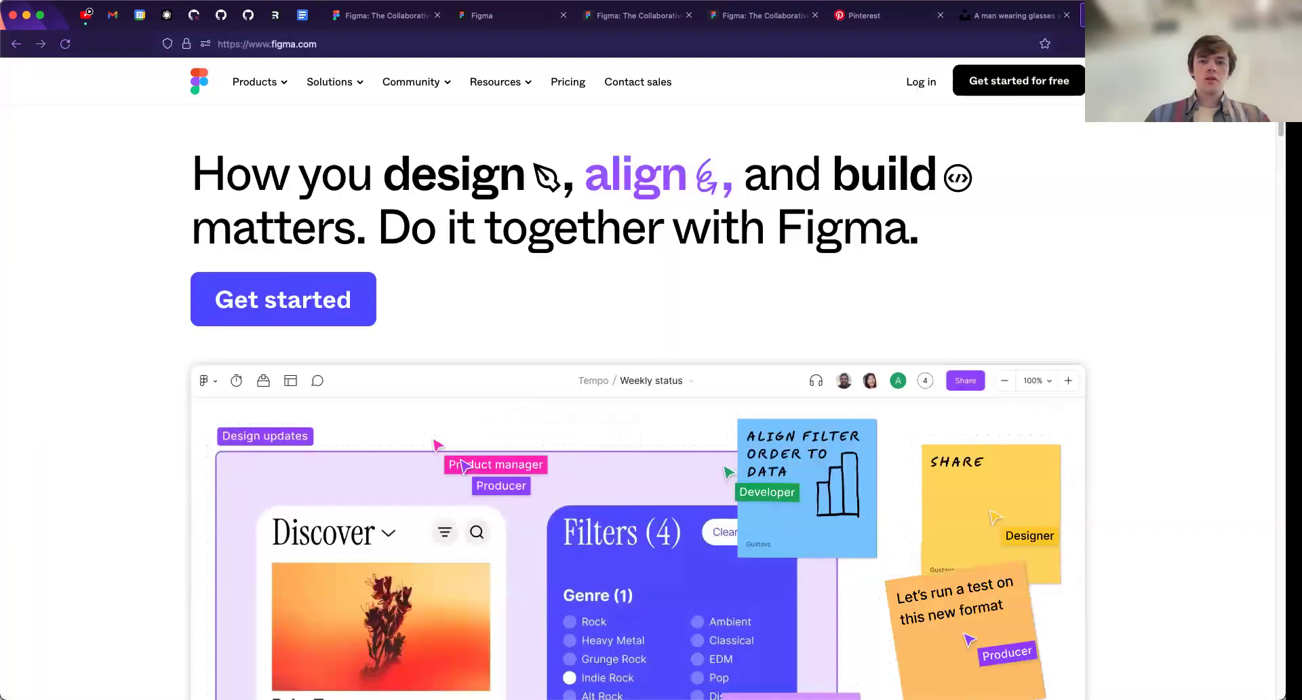
click(1051, 86)
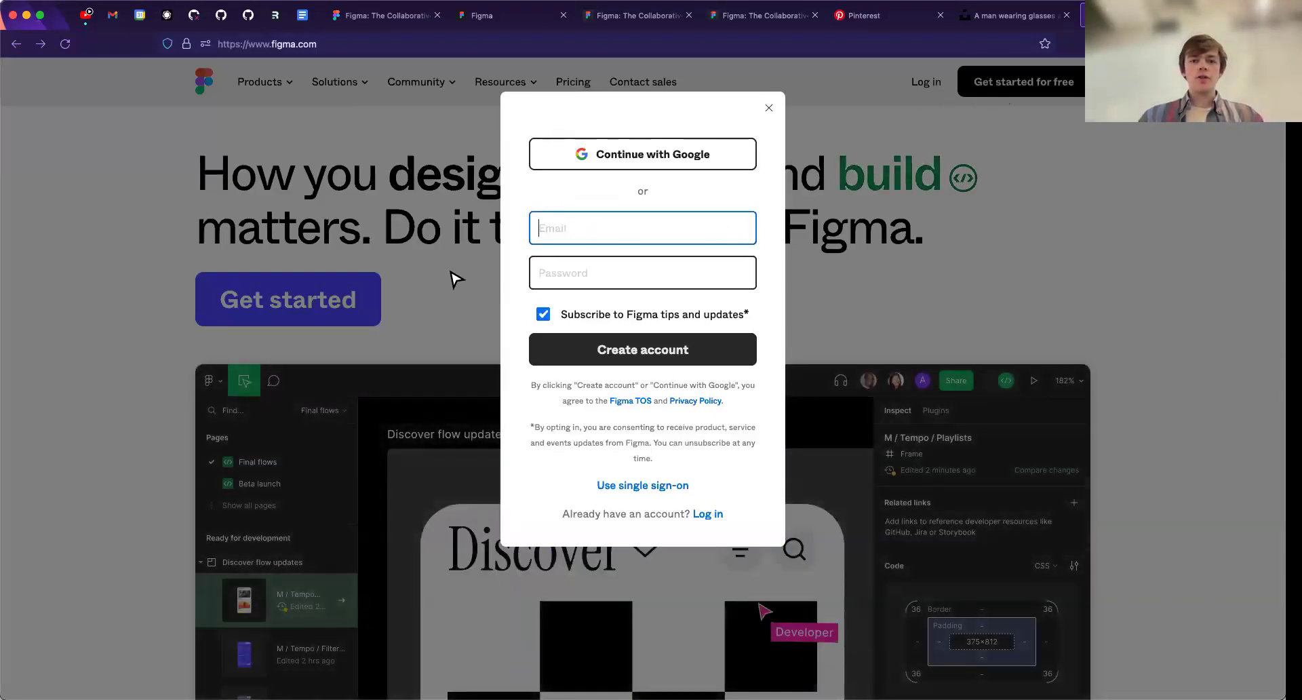
click(769, 108)
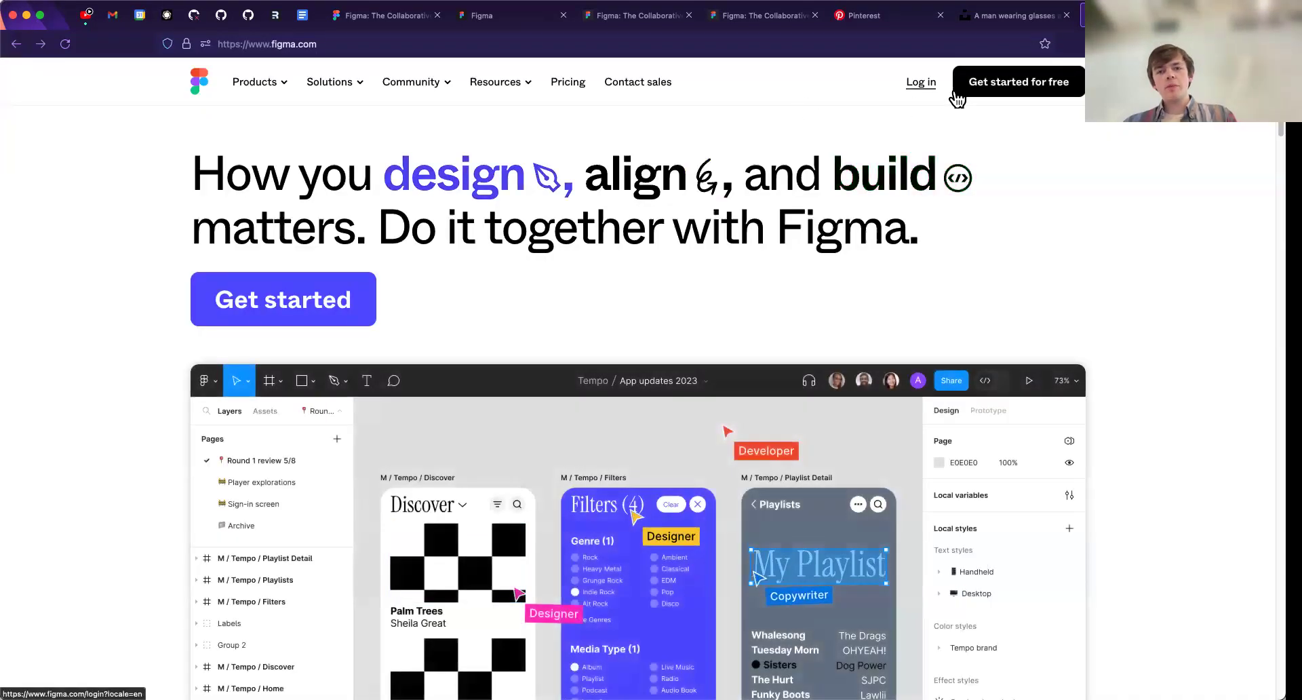
- Get started with Figma by continuing with the Google account, and close the extra browser tab
click(1005, 82)
click(630, 161)
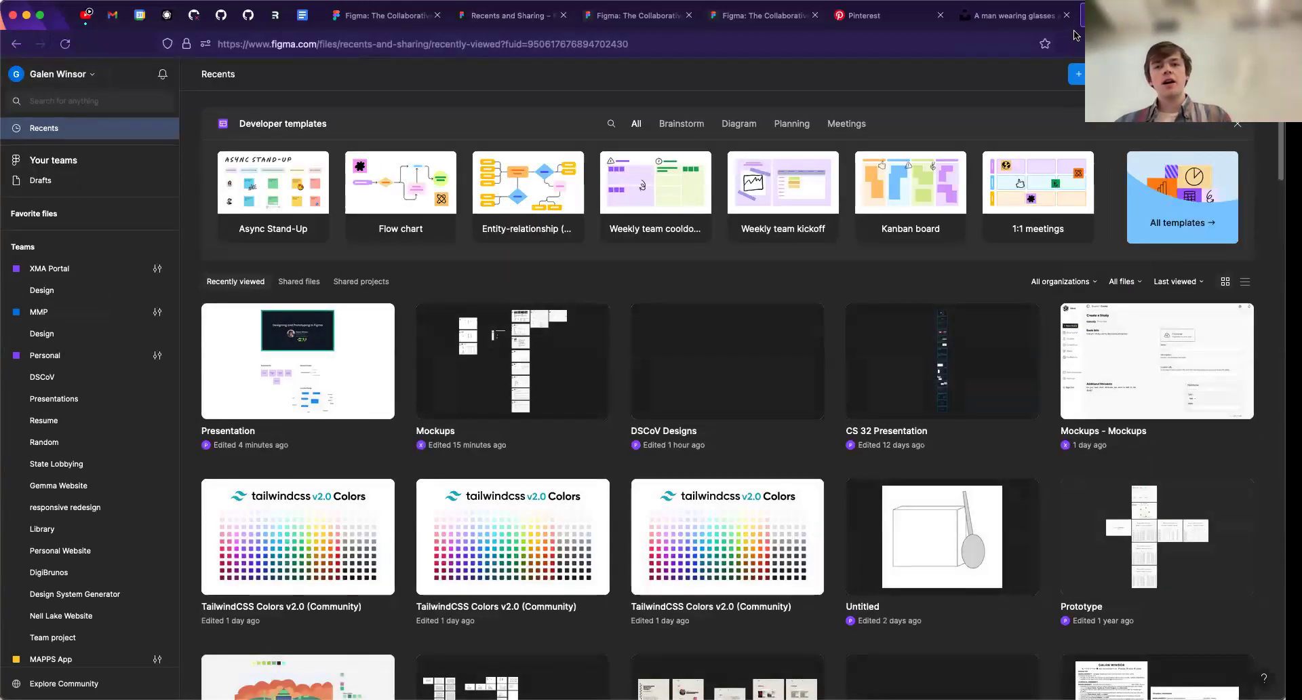
key(super+w)
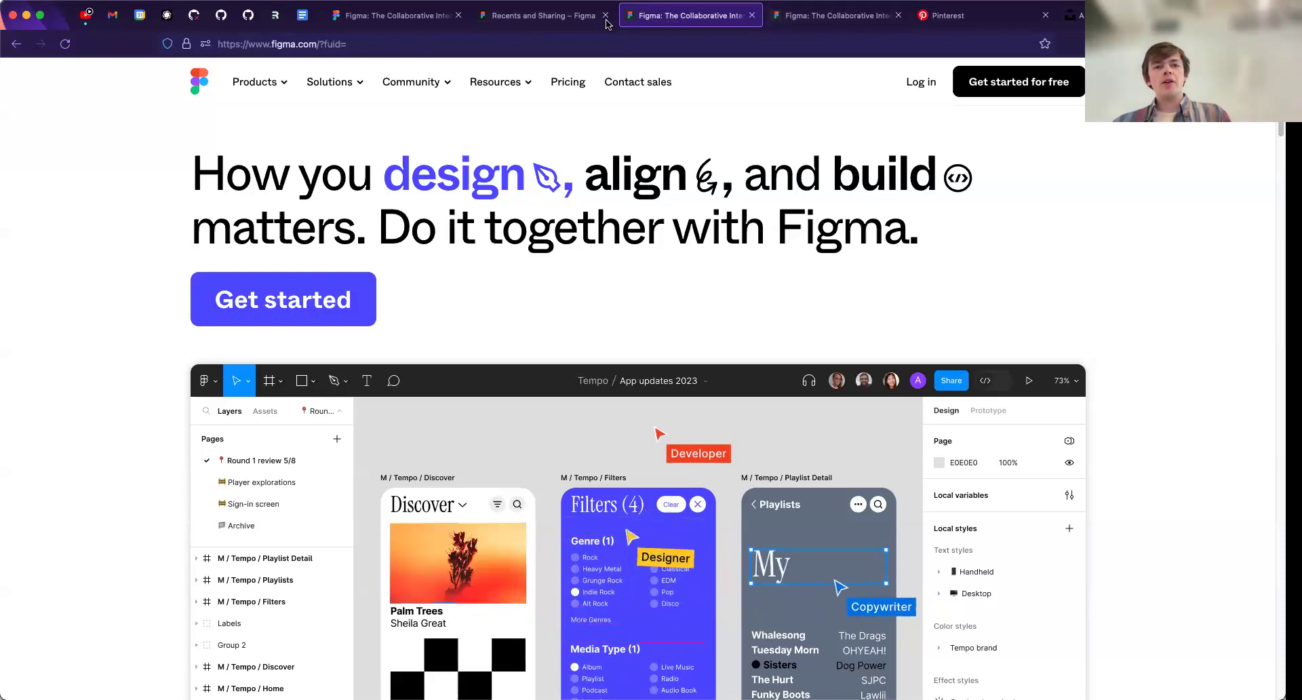
- Log in with Google in the logged-out tab and open the Presentation board from the DSCoV project
click(922, 82)
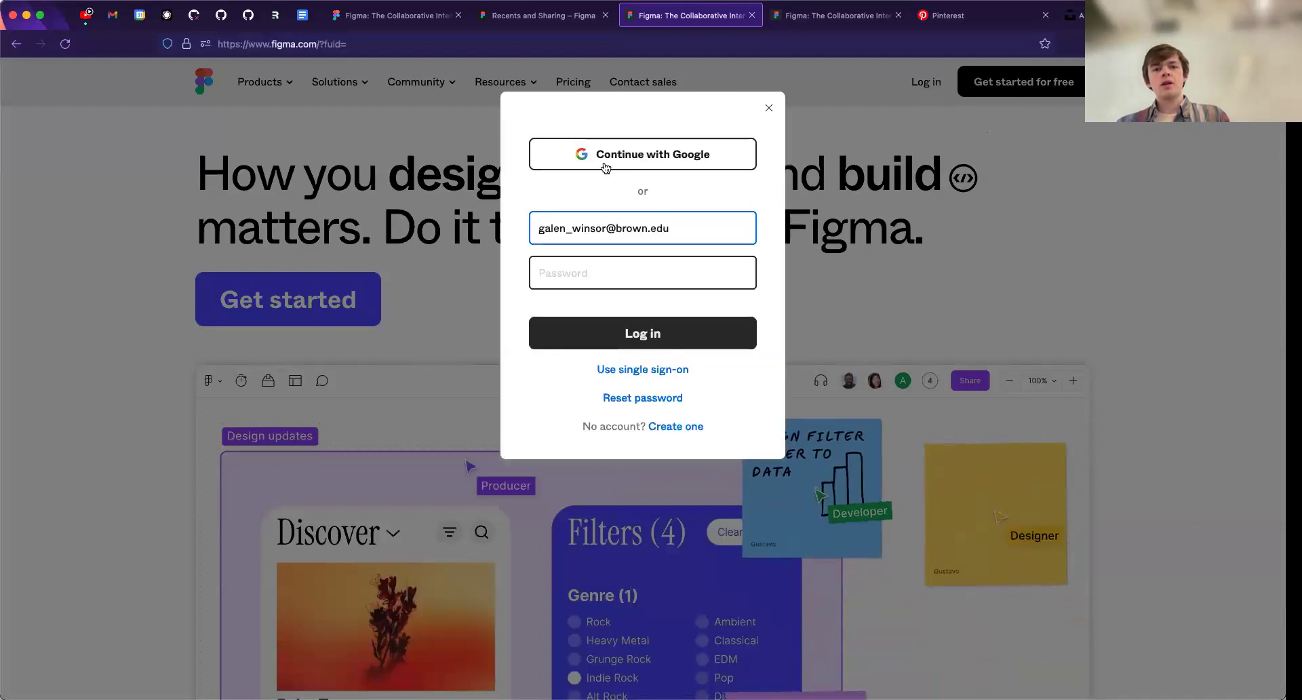
click(605, 165)
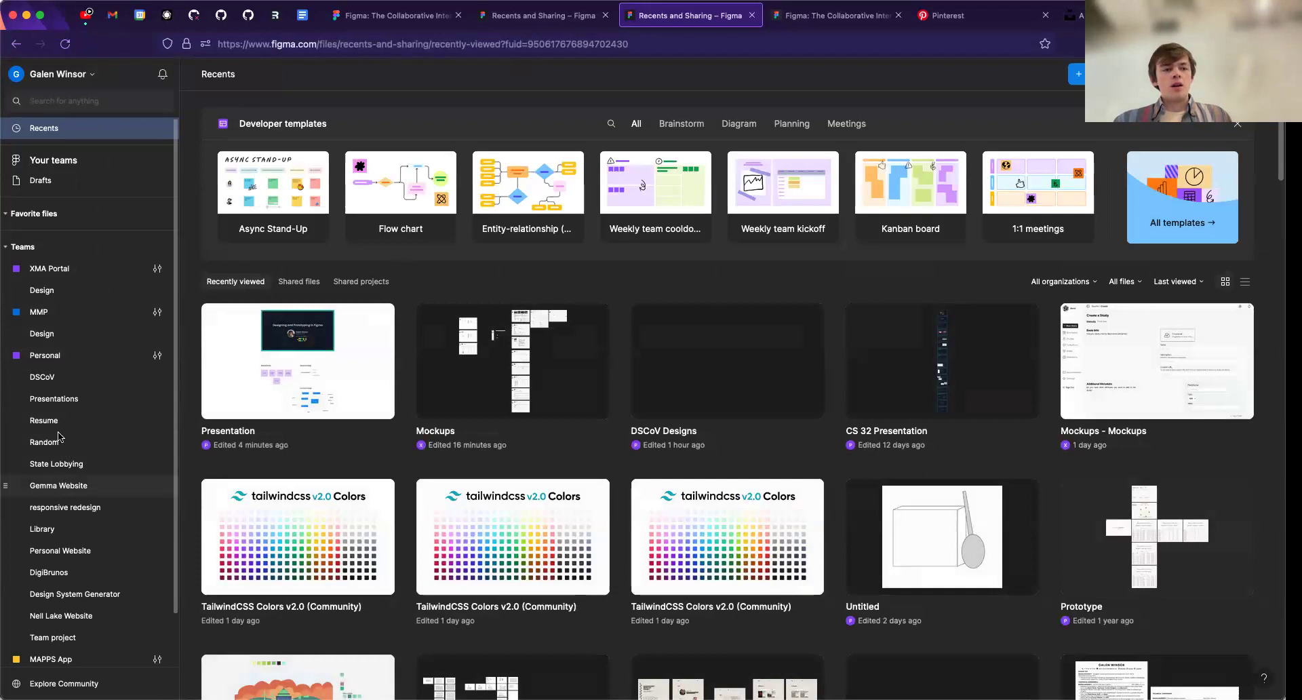
click(53, 378)
click(366, 422)
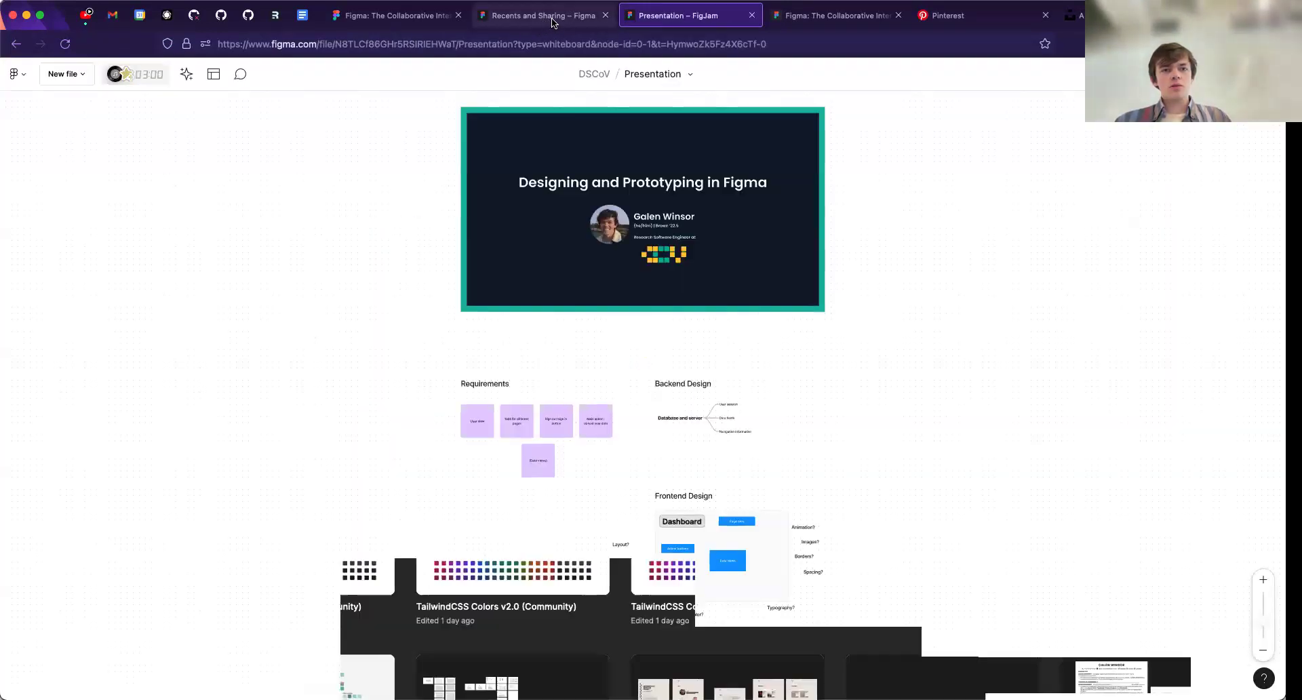
- Open the DSCoV Designs file from the DSCoV project in the neighbouring Figma tab
click(543, 19)
click(80, 385)
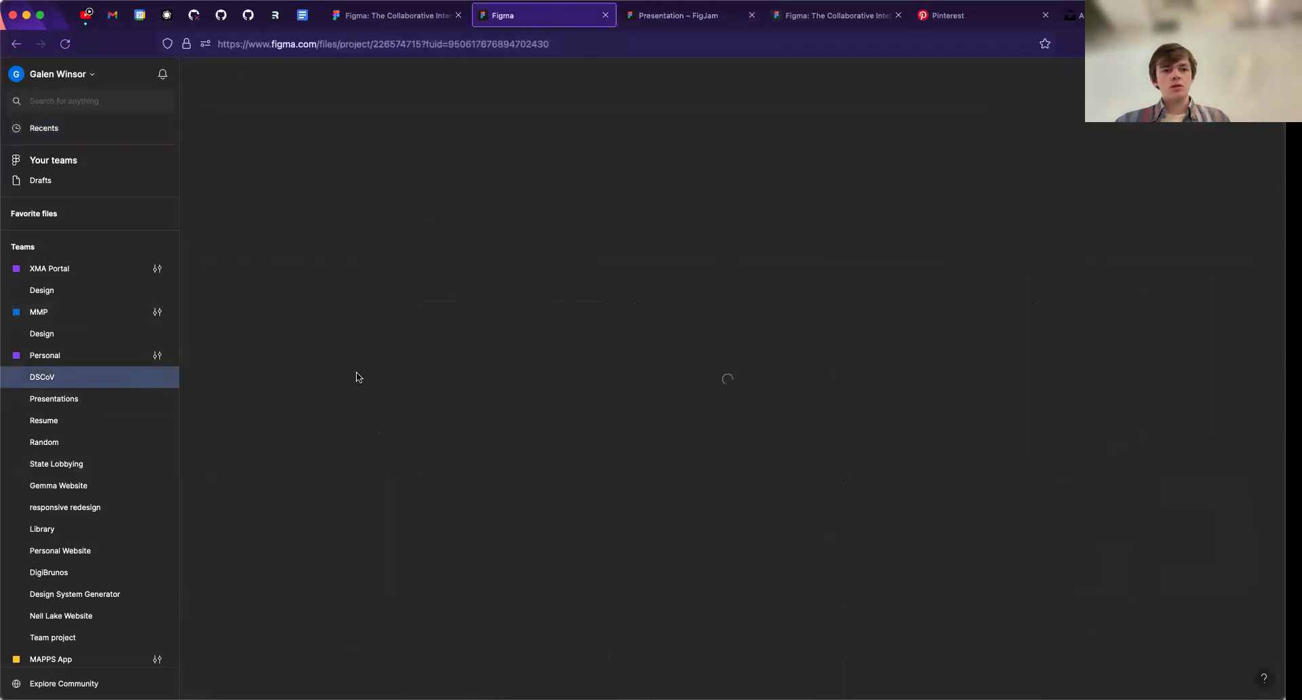
click(476, 421)
- Examine the Requirements, Backend Design and Frontend Design sections of the Presentation board
click(699, 24)
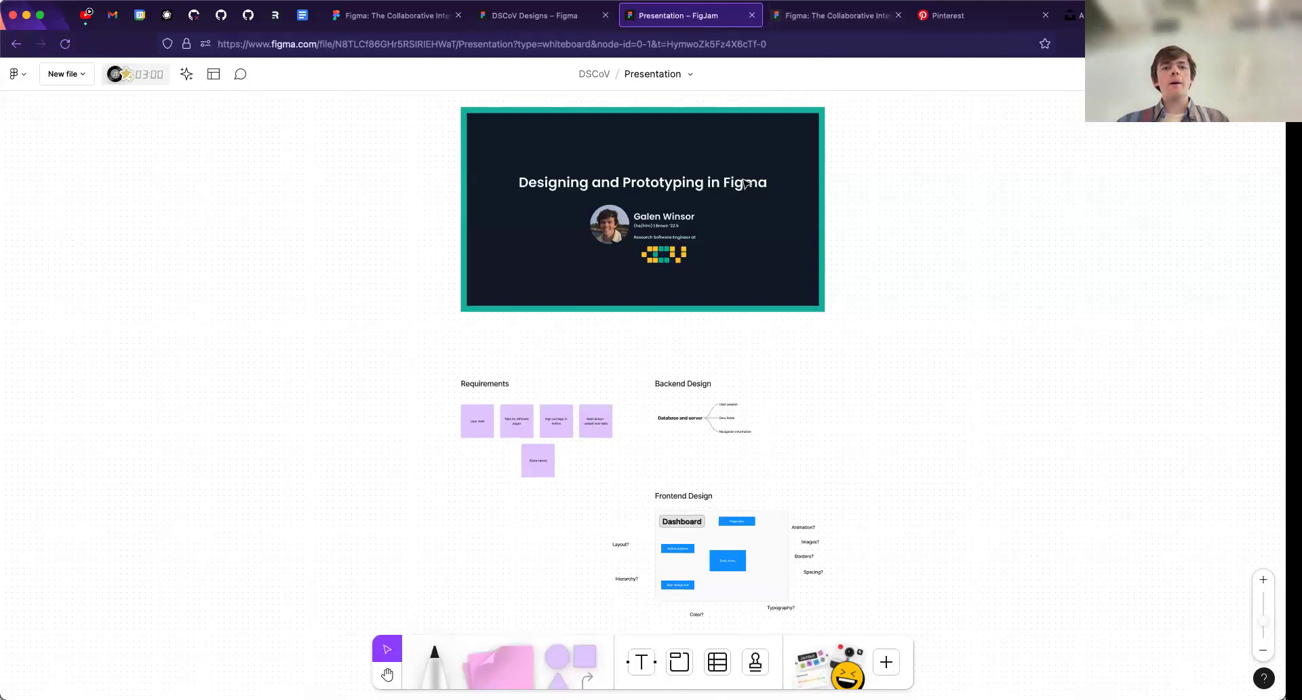
scroll(693, 285, up, 2)
key(space)
drag(708, 328, 696, 253)
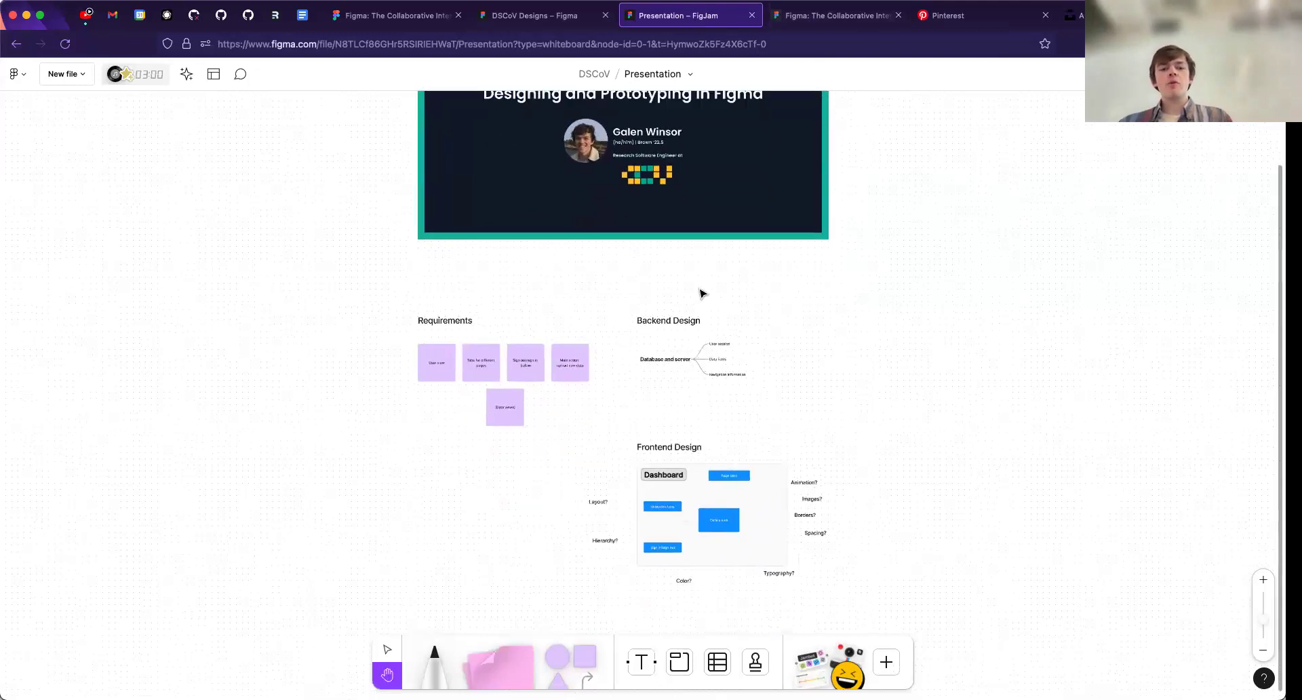
scroll(704, 345, up, 6)
key(space)
drag(703, 339, 717, 267)
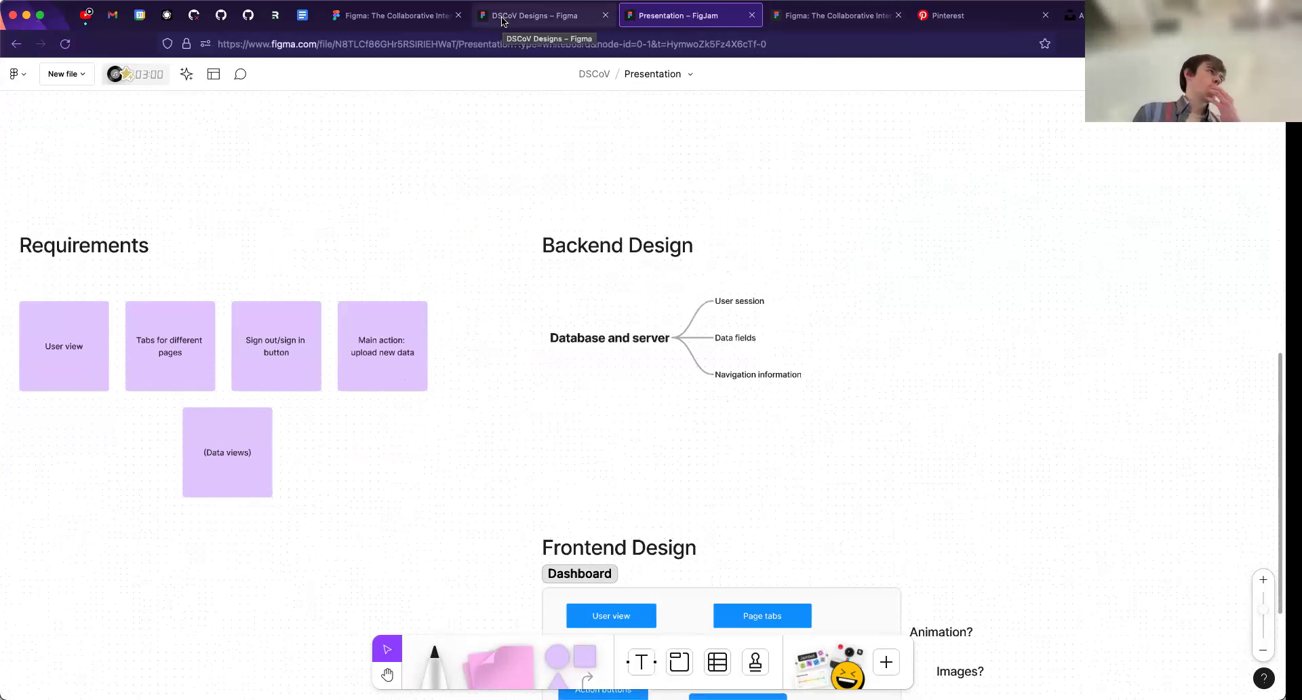
click(535, 20)
click(678, 14)
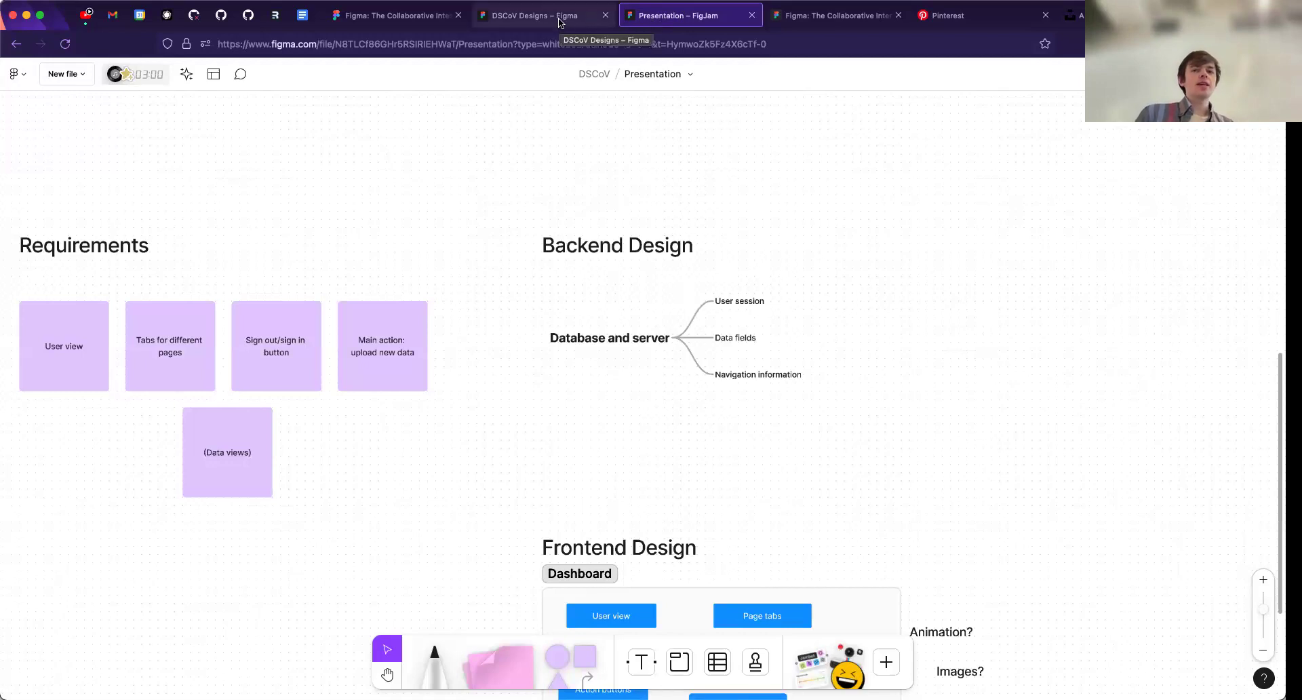
- Log in with Google in the first Figma tab and open the Mockups file from XMA Portal's Design project
click(417, 20)
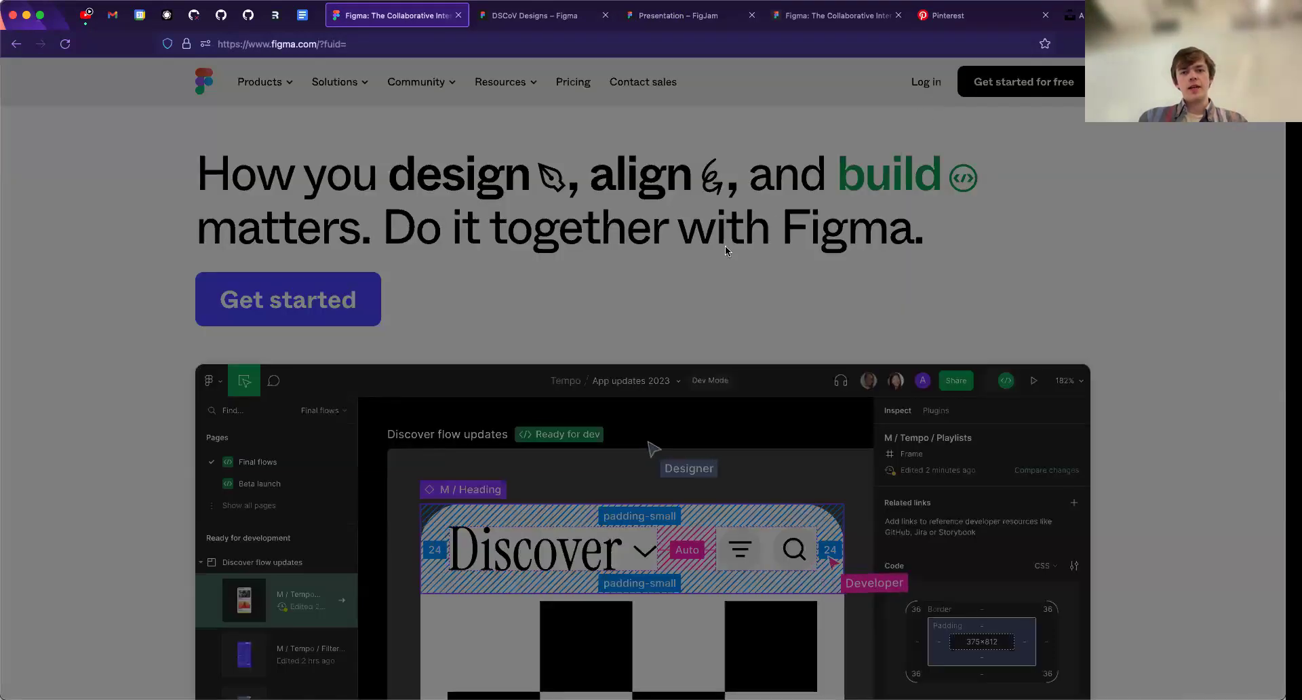
click(614, 164)
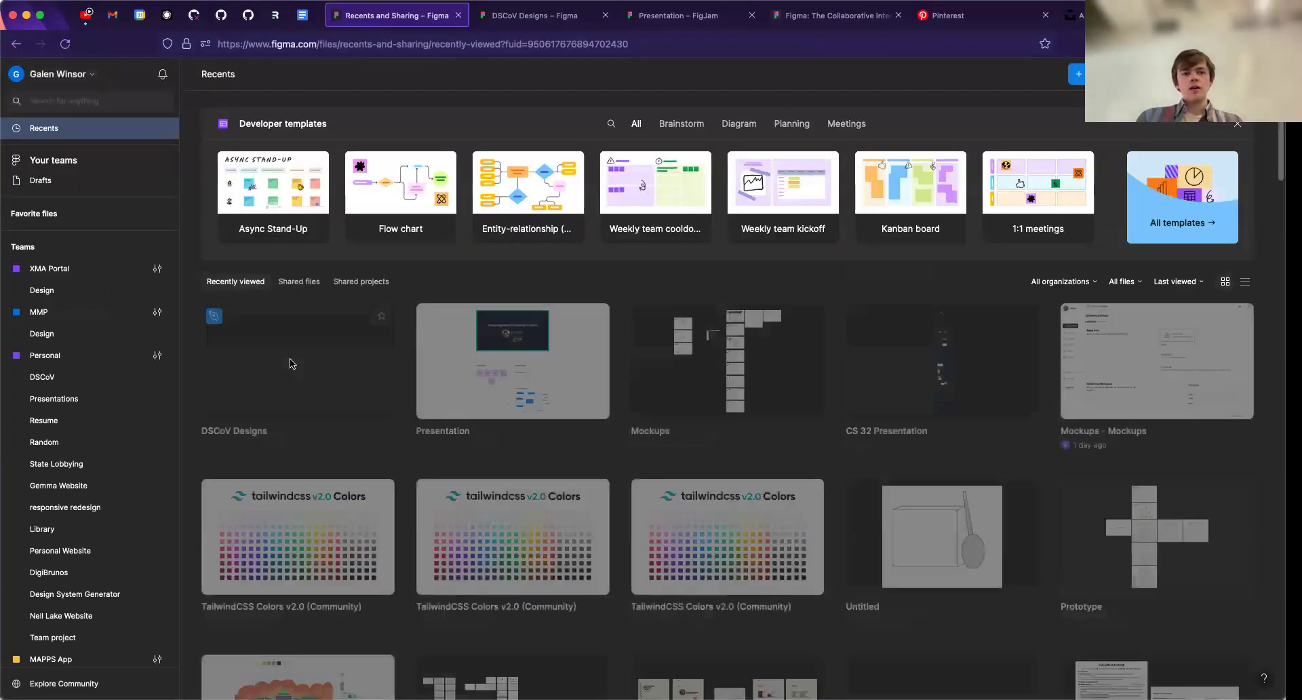
click(60, 291)
double_click(298, 441)
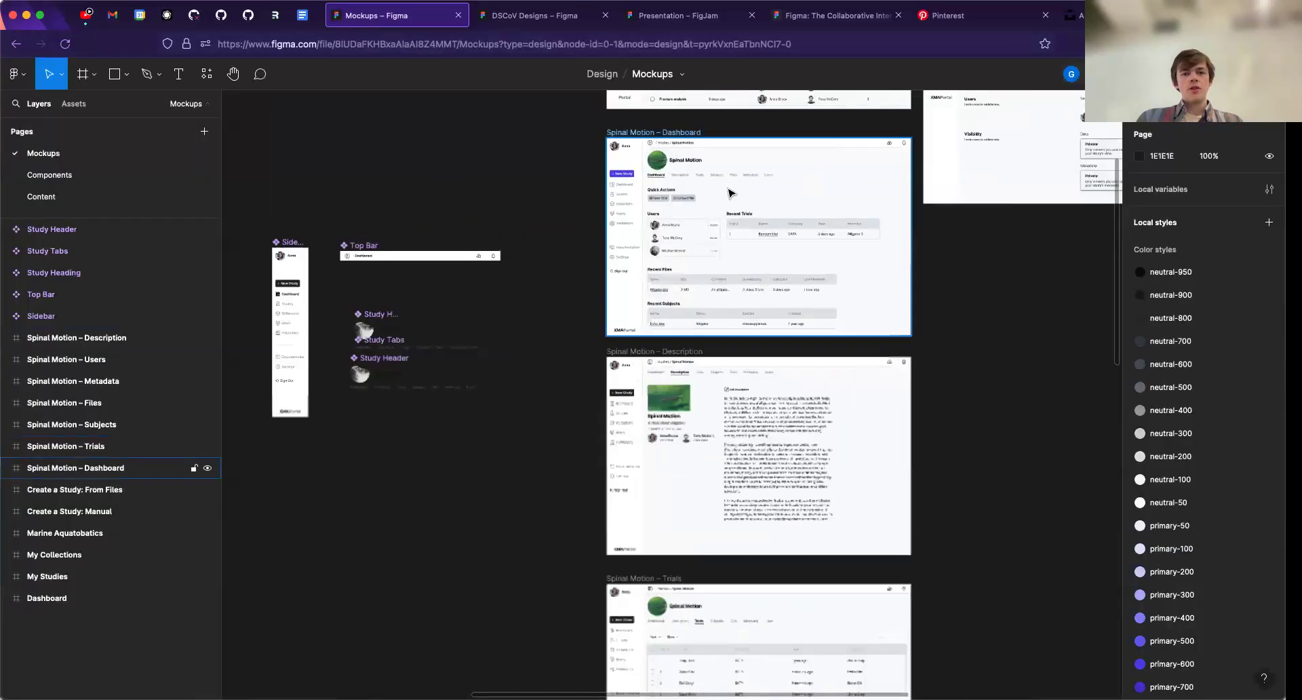
- Examine the Dashboard frame's sidebar, recent studies, files, trials and My Studies table in the mockups
scroll(725, 204, up, 2)
drag(683, 278, 598, 555)
scroll(633, 441, up, 4)
drag(633, 441, 563, 688)
scroll(594, 548, up, 1)
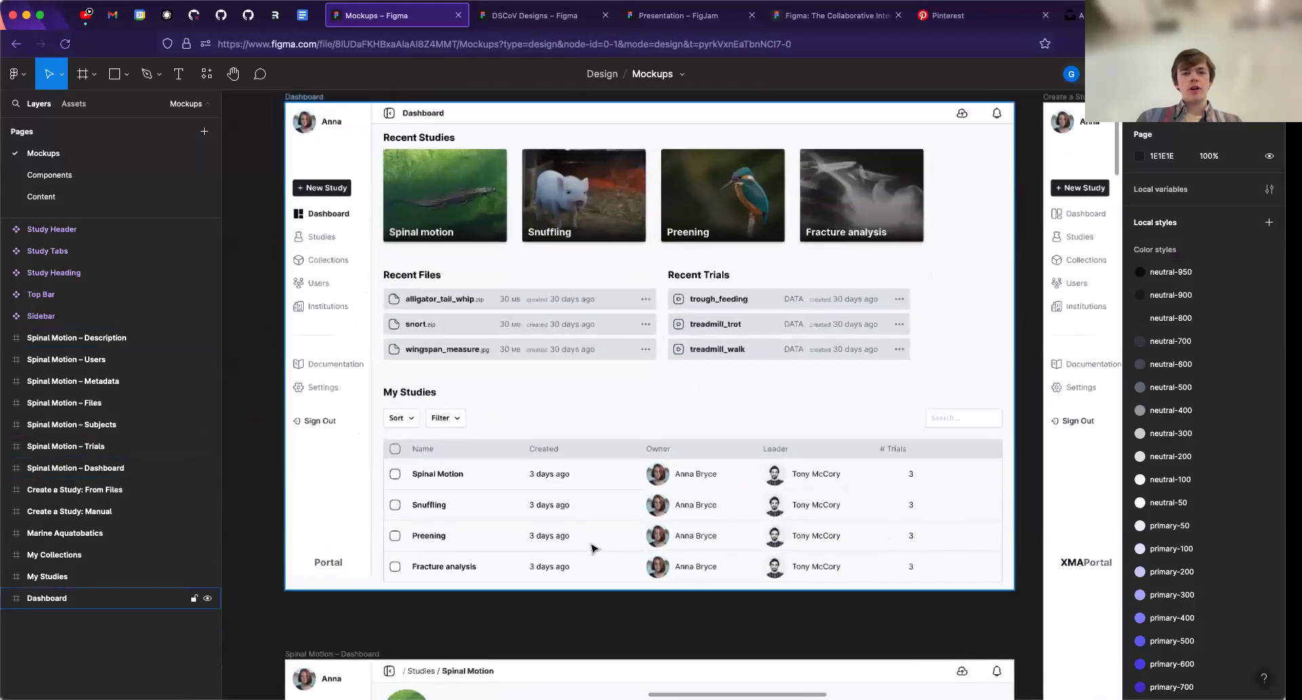
scroll(592, 547, up, 2)
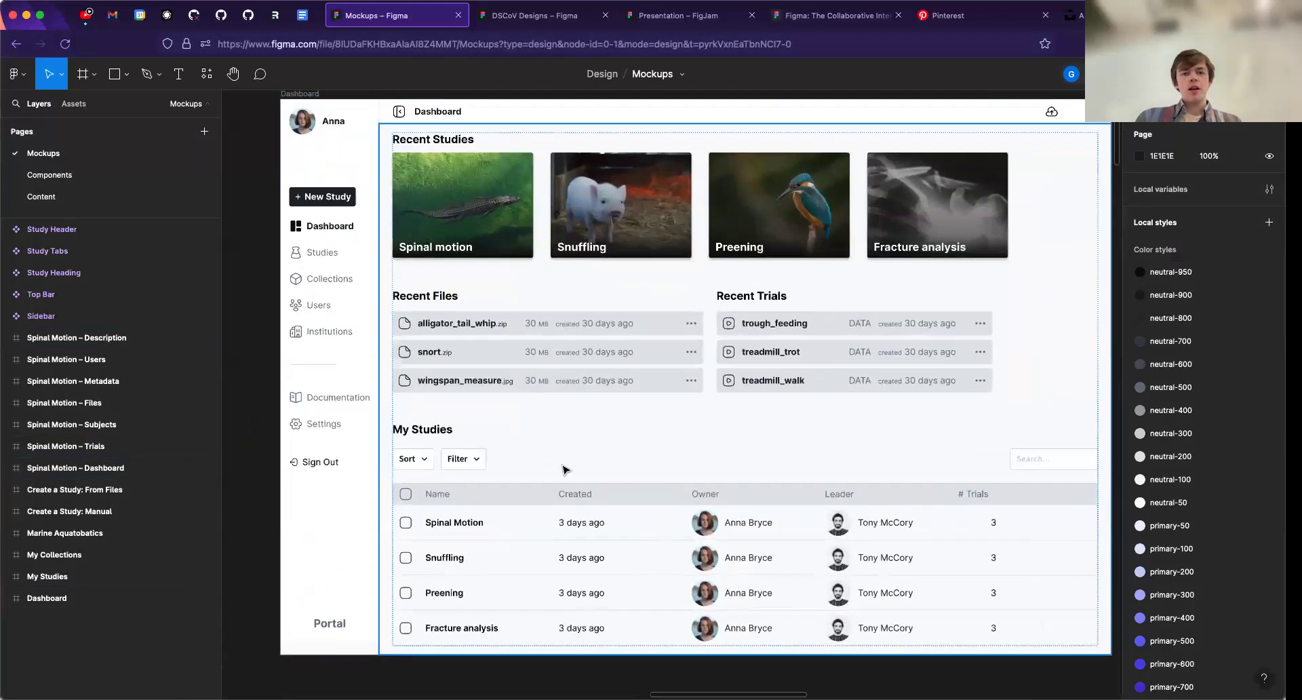
drag(565, 469, 558, 457)
drag(534, 265, 531, 296)
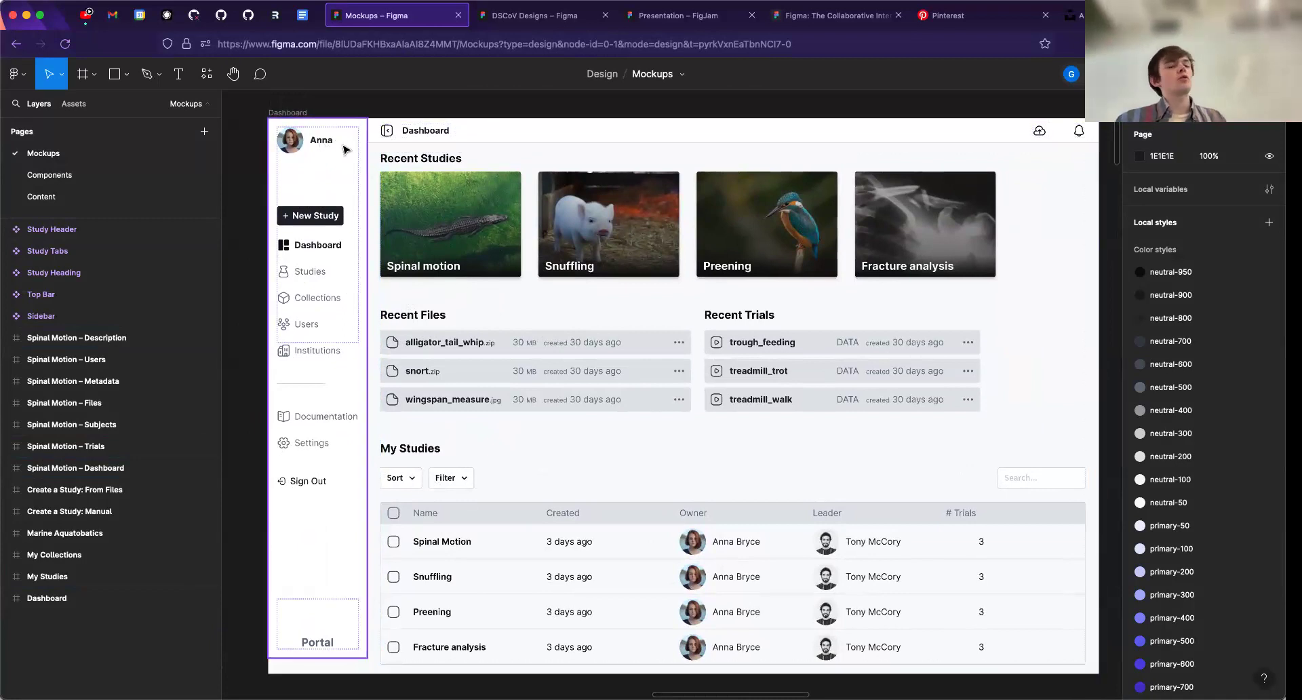
click(477, 119)
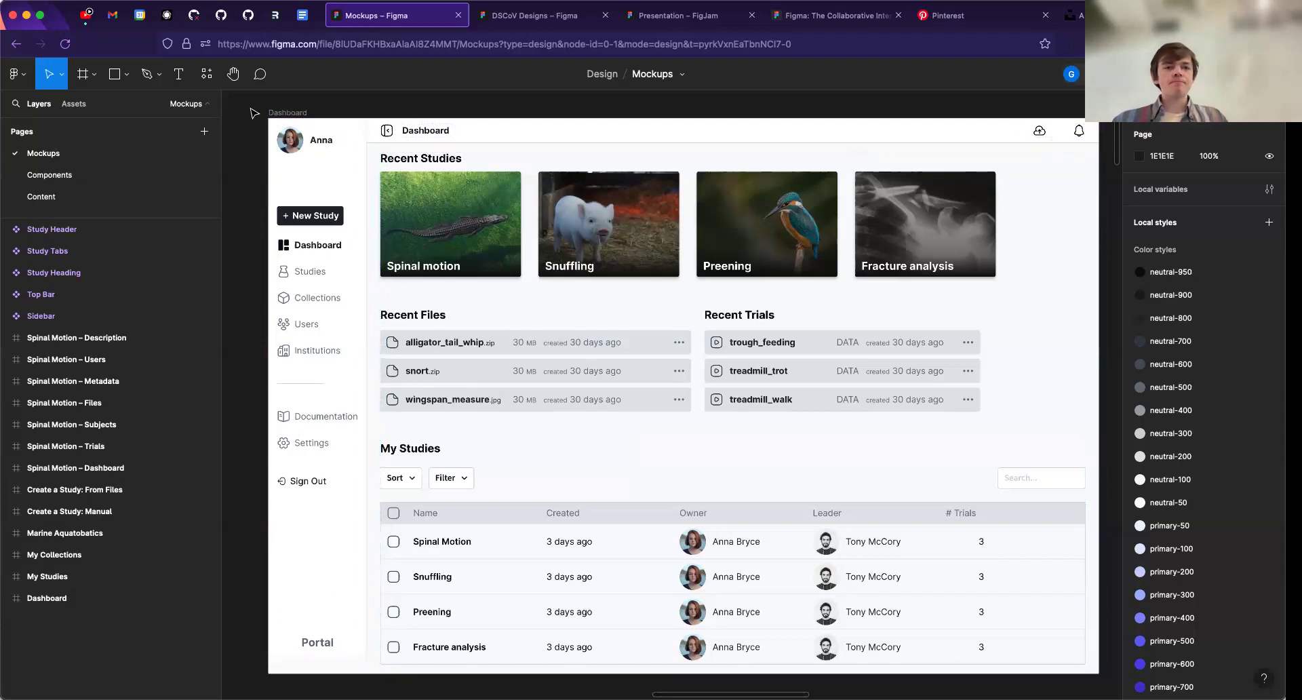
- Present the Dashboard frame as a prototype, try the Spinal Motion study and its Description tab, and return to the dashboard
click(286, 112)
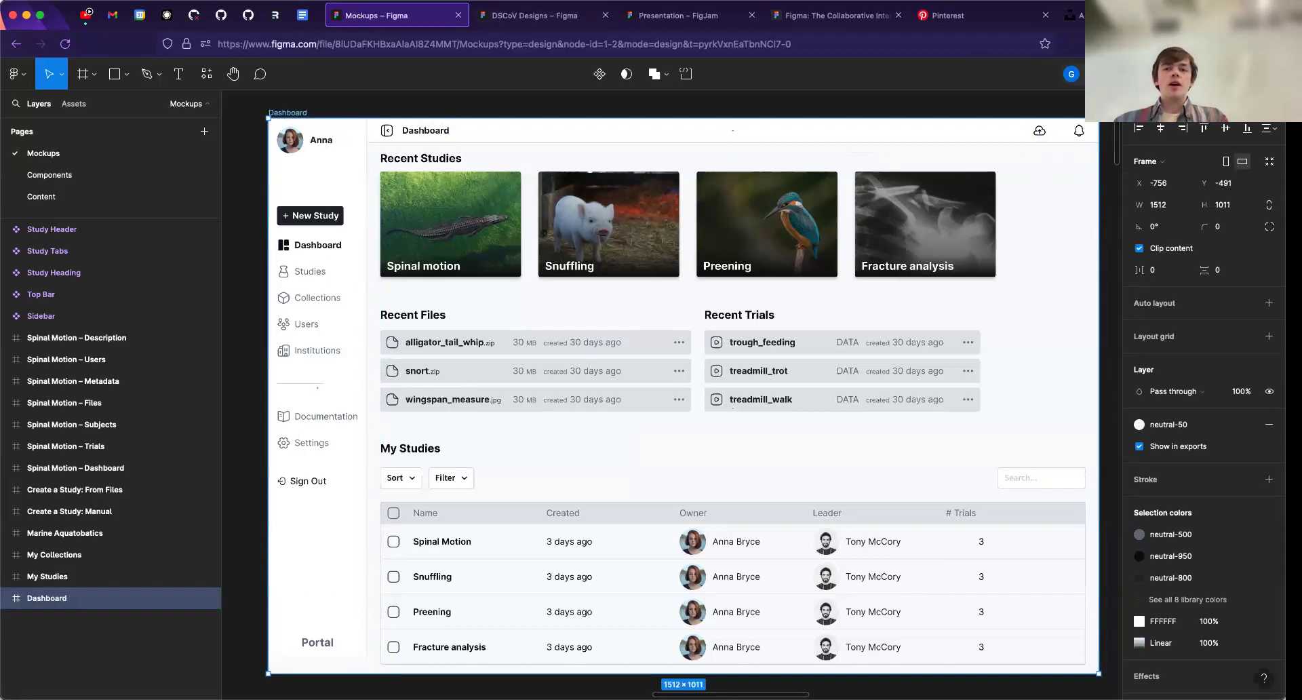
click(1214, 74)
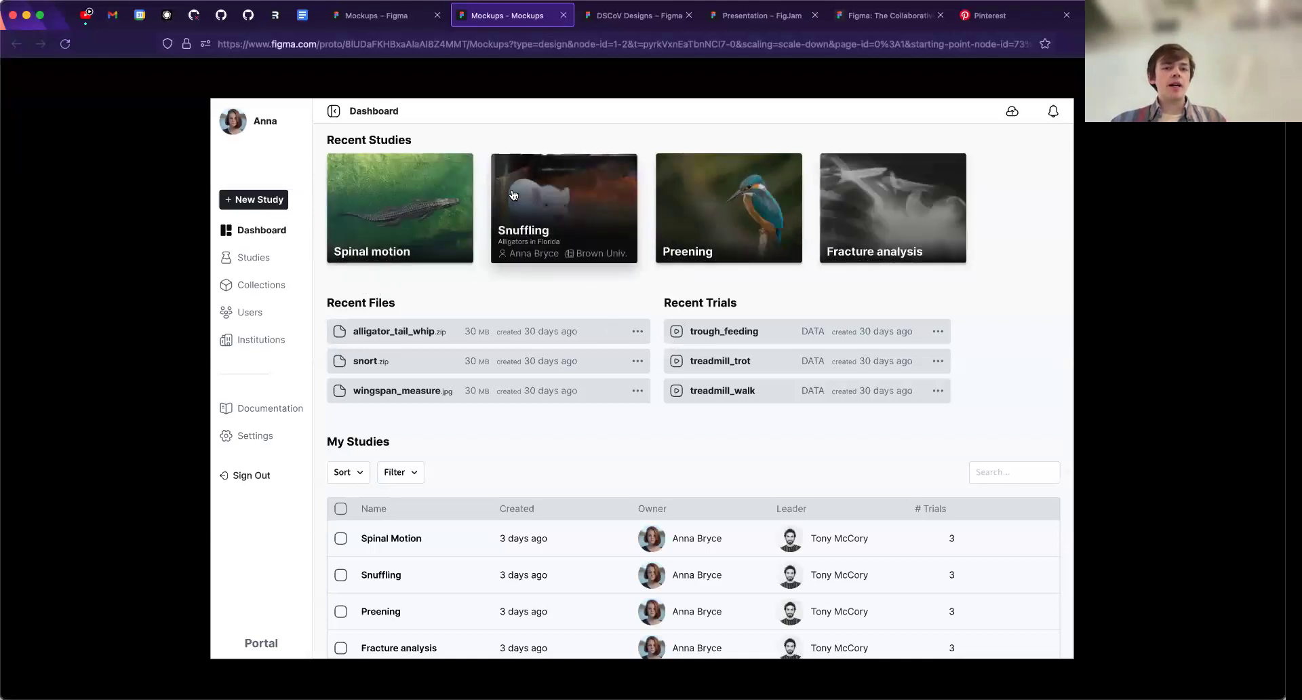
click(374, 203)
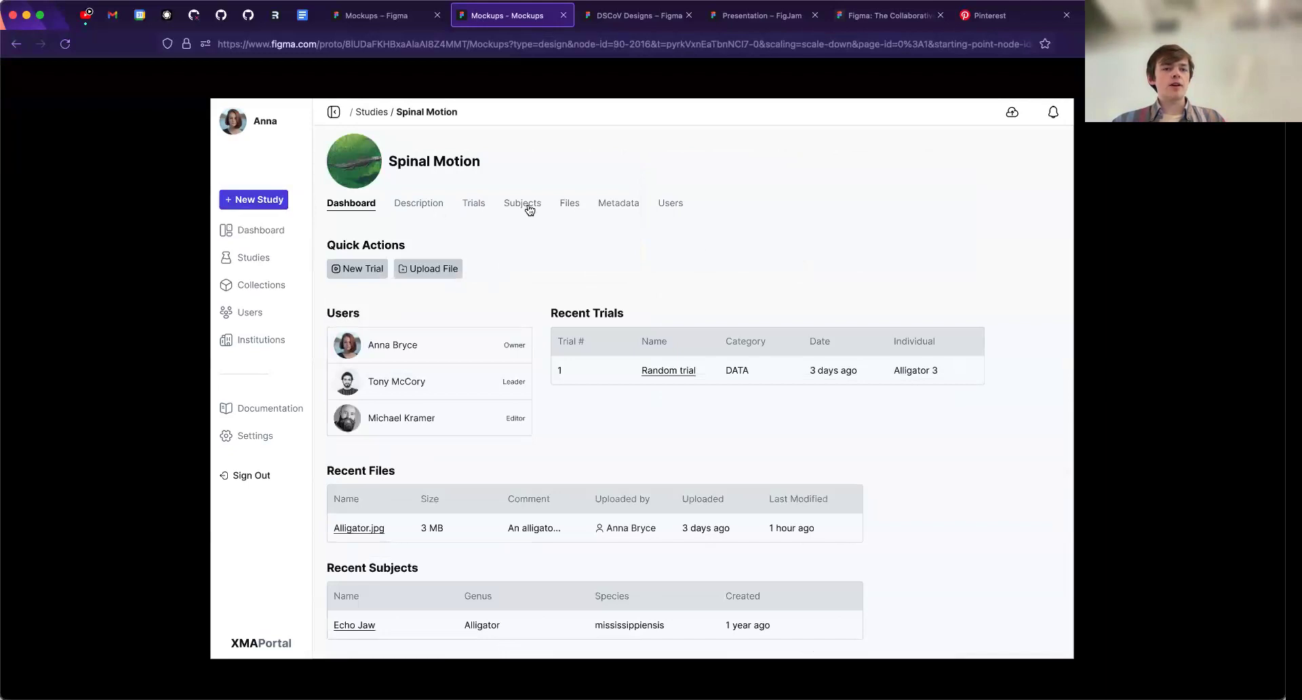
click(437, 204)
click(259, 197)
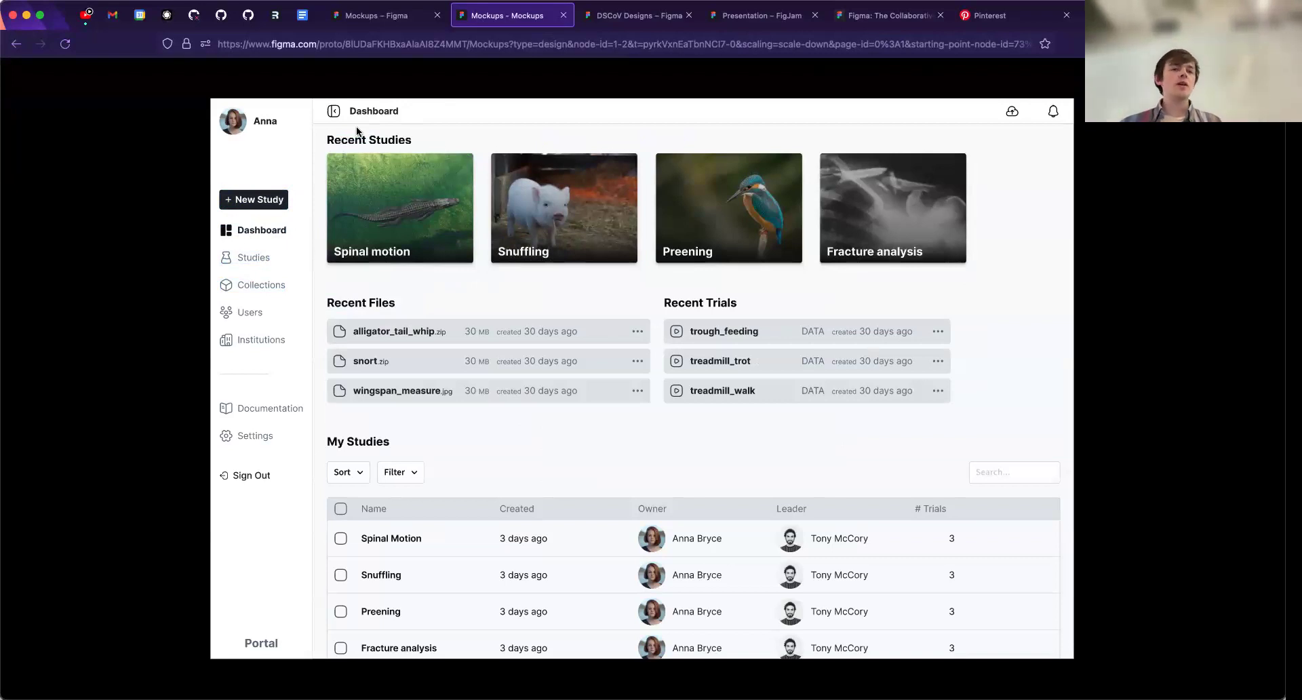
mouse_move(301, 62)
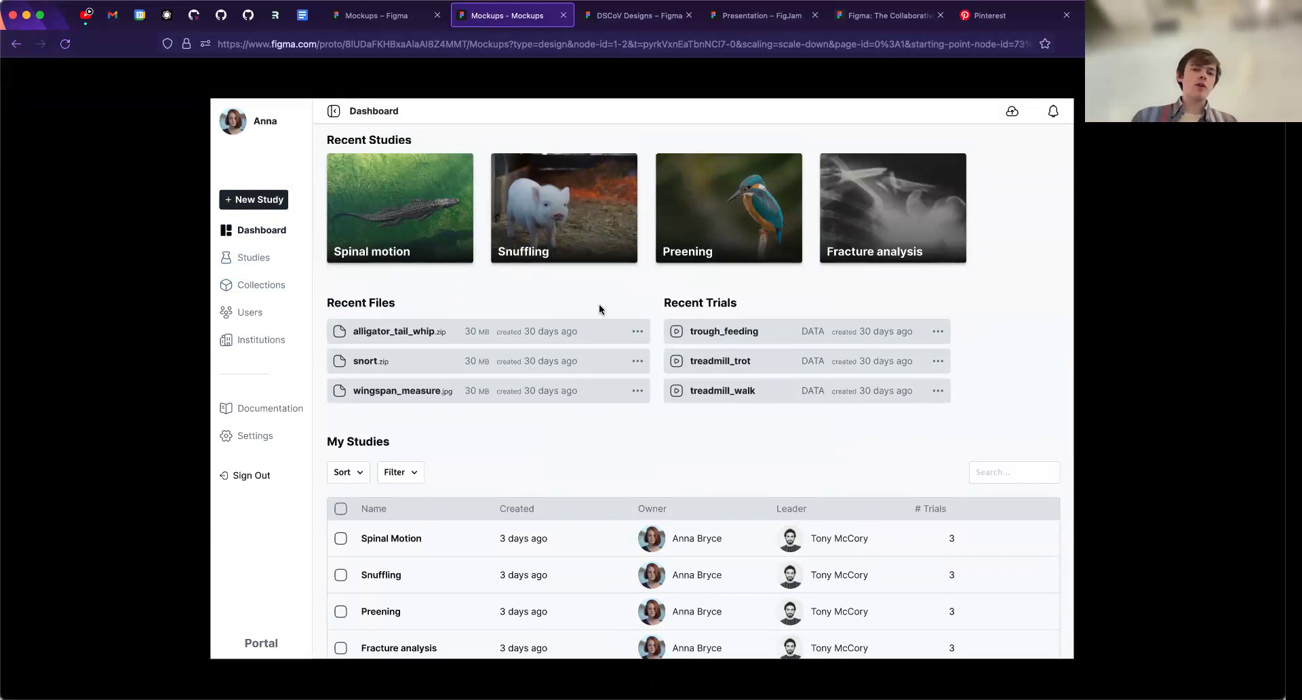
- Check the DSCoV Designs file, and go back from the Mockups file to XMA Portal's Design project list
click(631, 16)
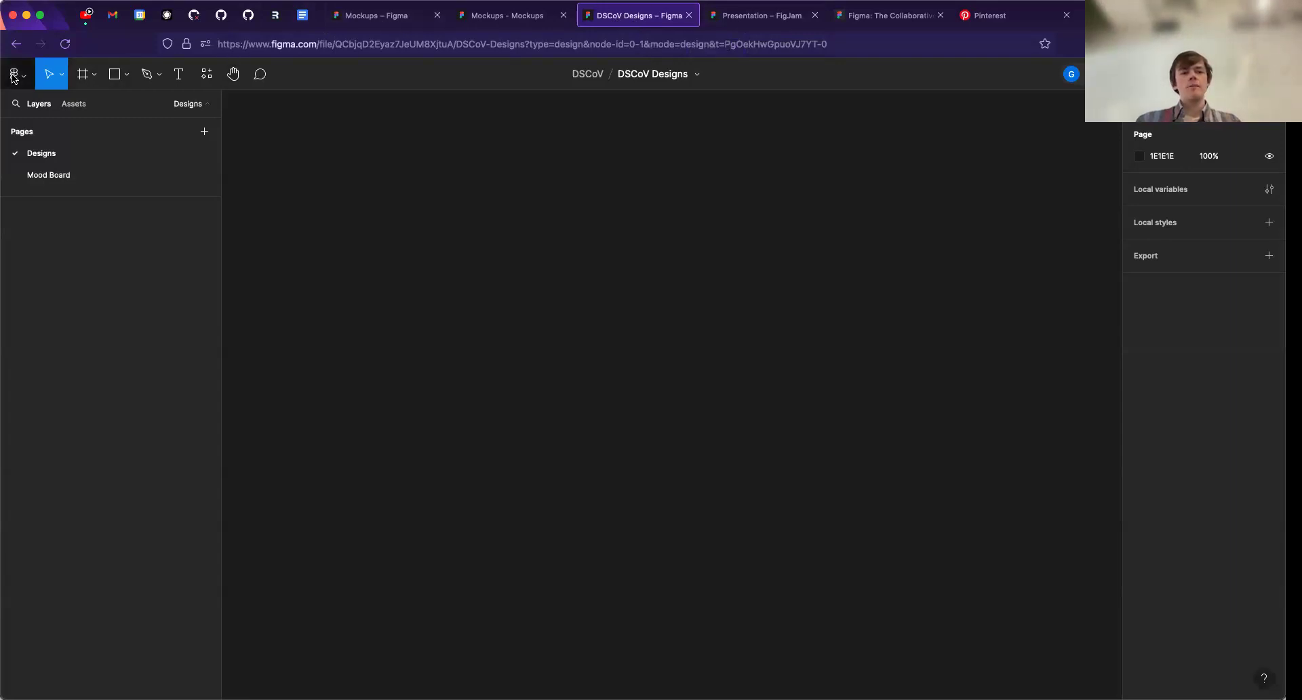
click(370, 15)
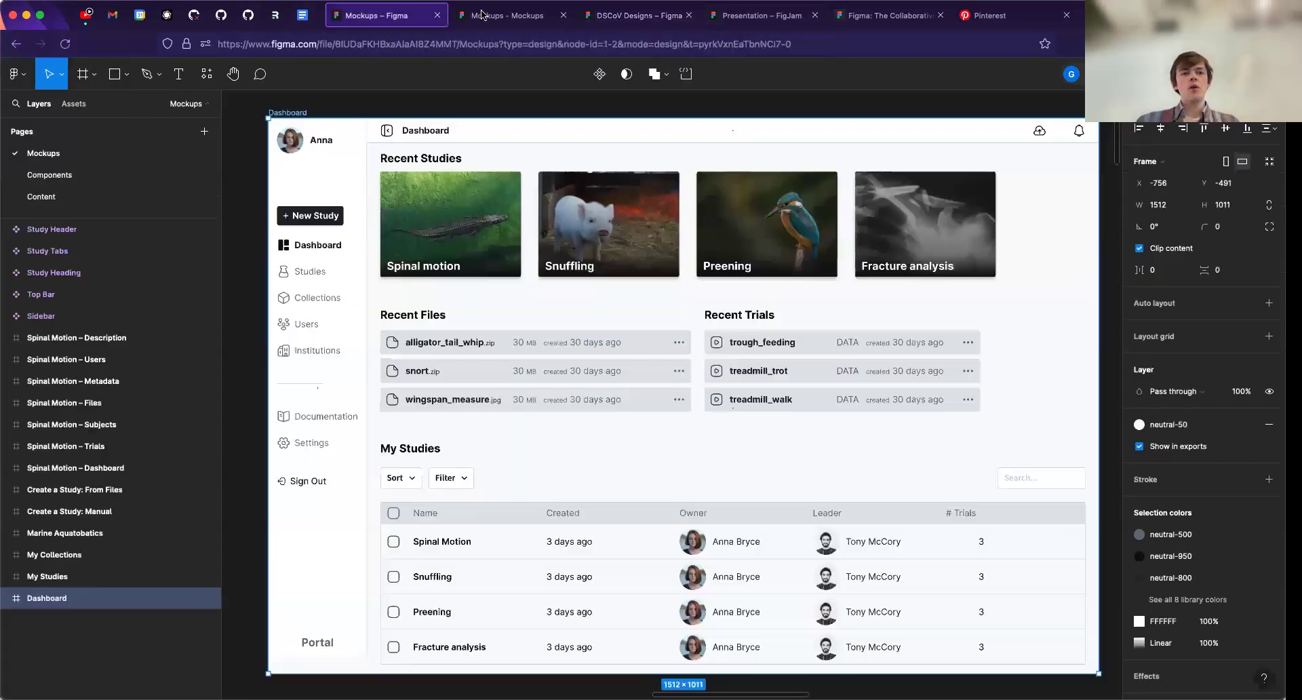
click(16, 44)
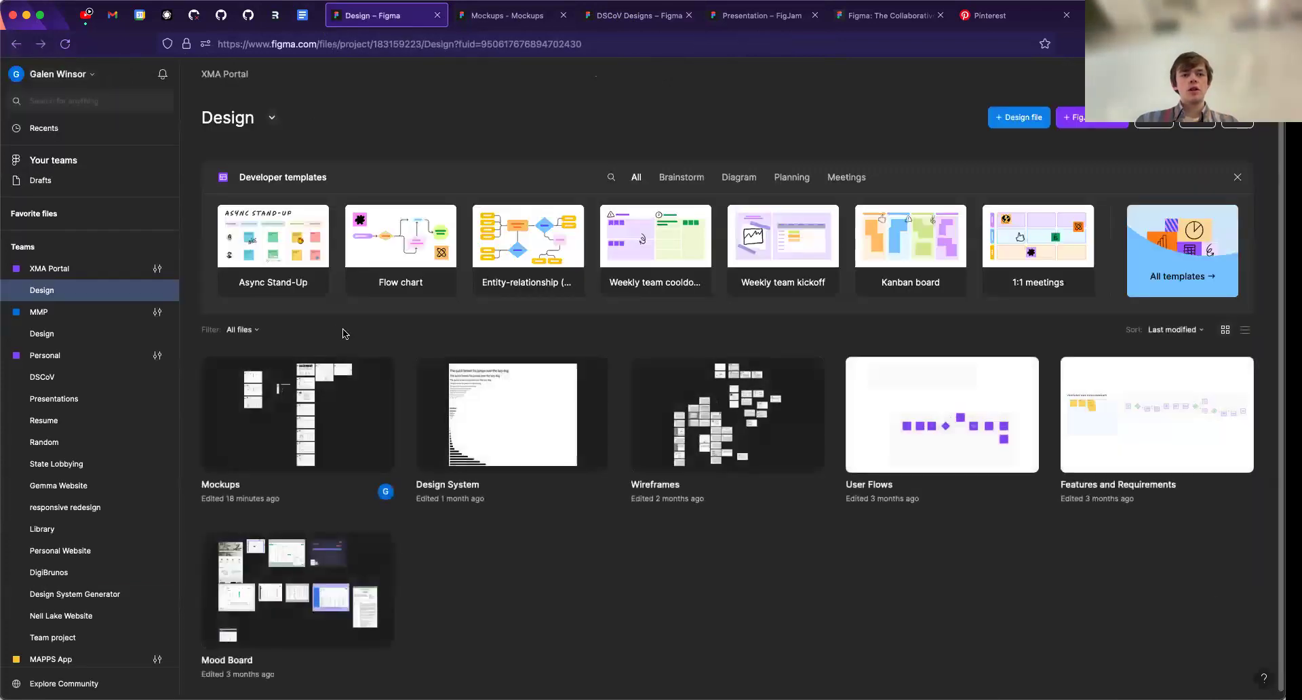
scroll(68, 339, down, 1)
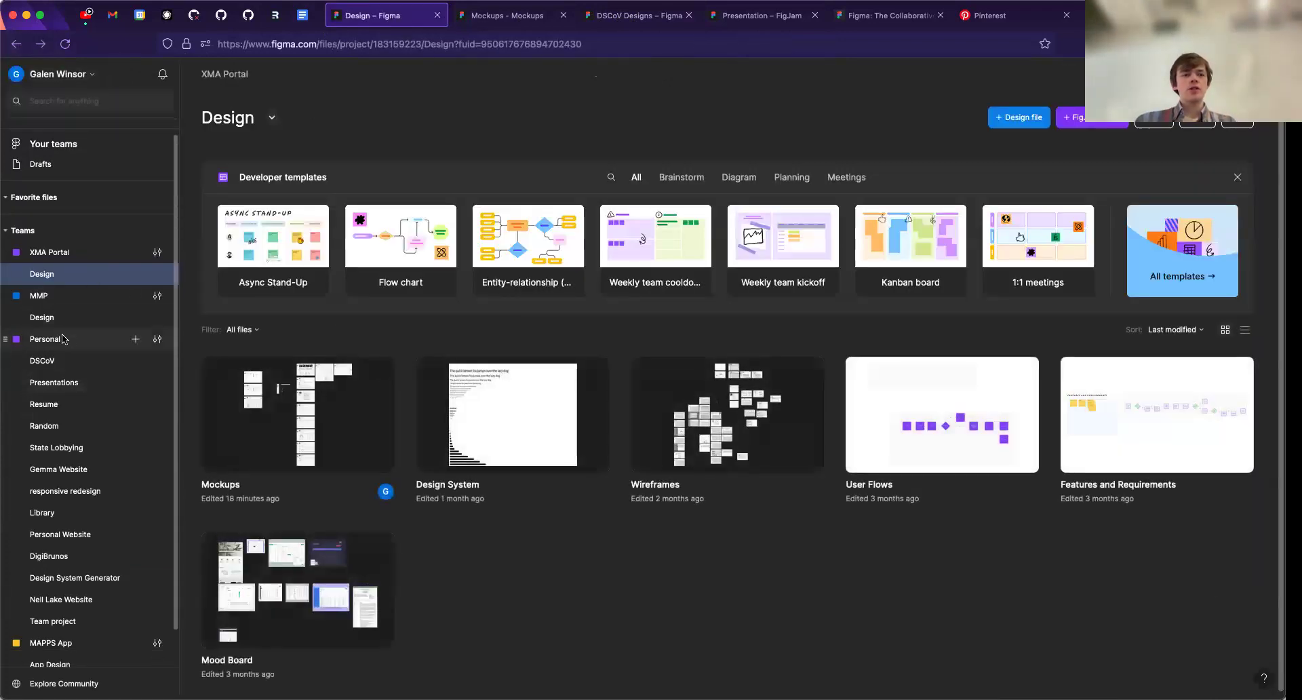
- Open the DSCoV project in the Personal team and switch to the open DSCoV Designs file
click(61, 339)
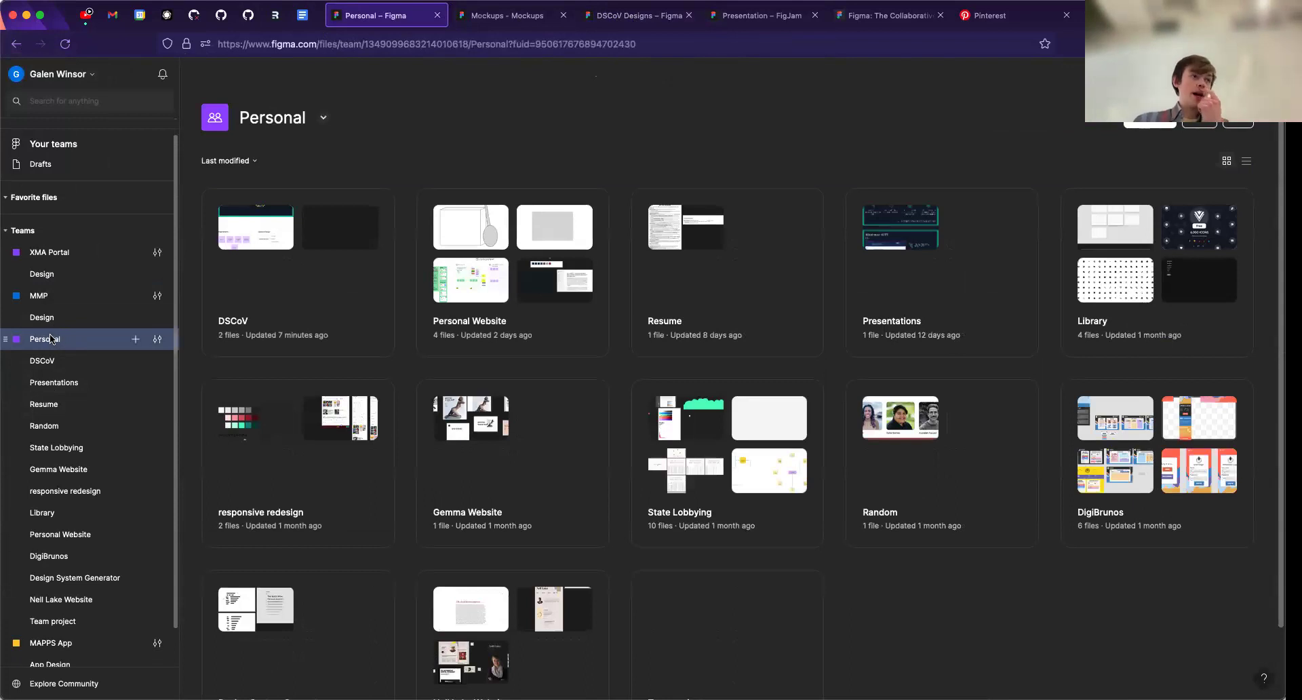
click(135, 341)
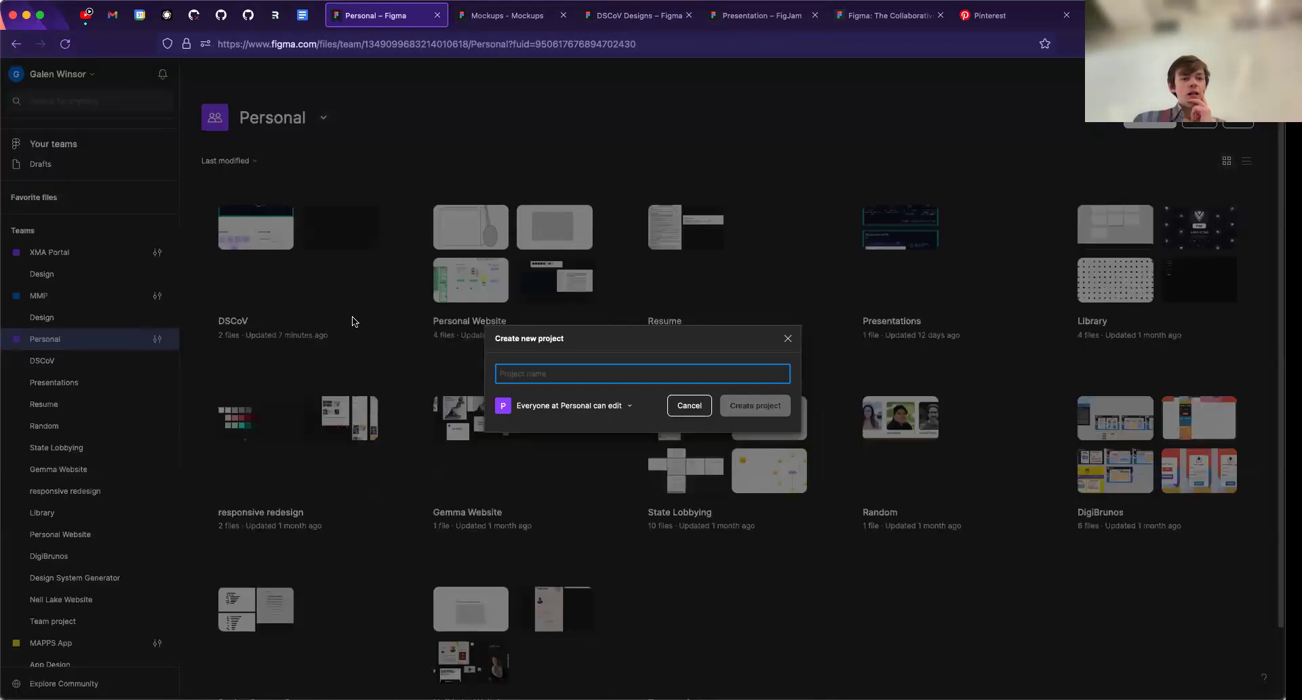
click(790, 339)
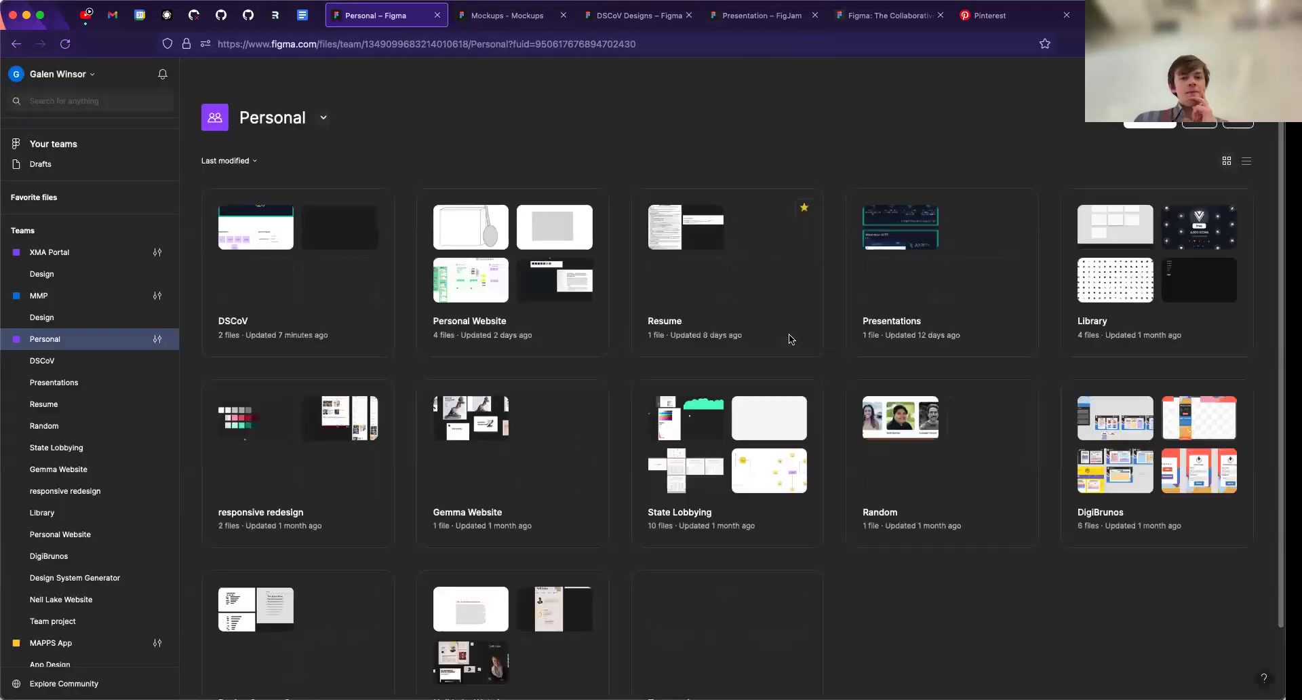
click(64, 361)
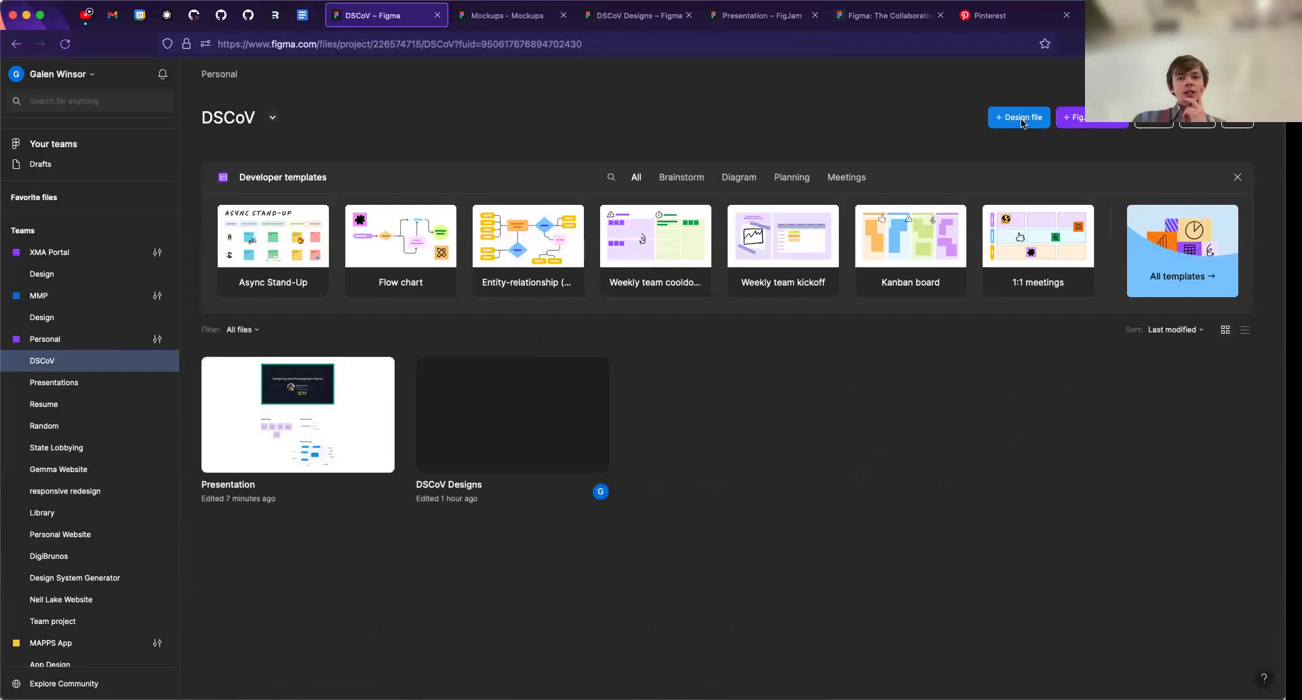
click(634, 20)
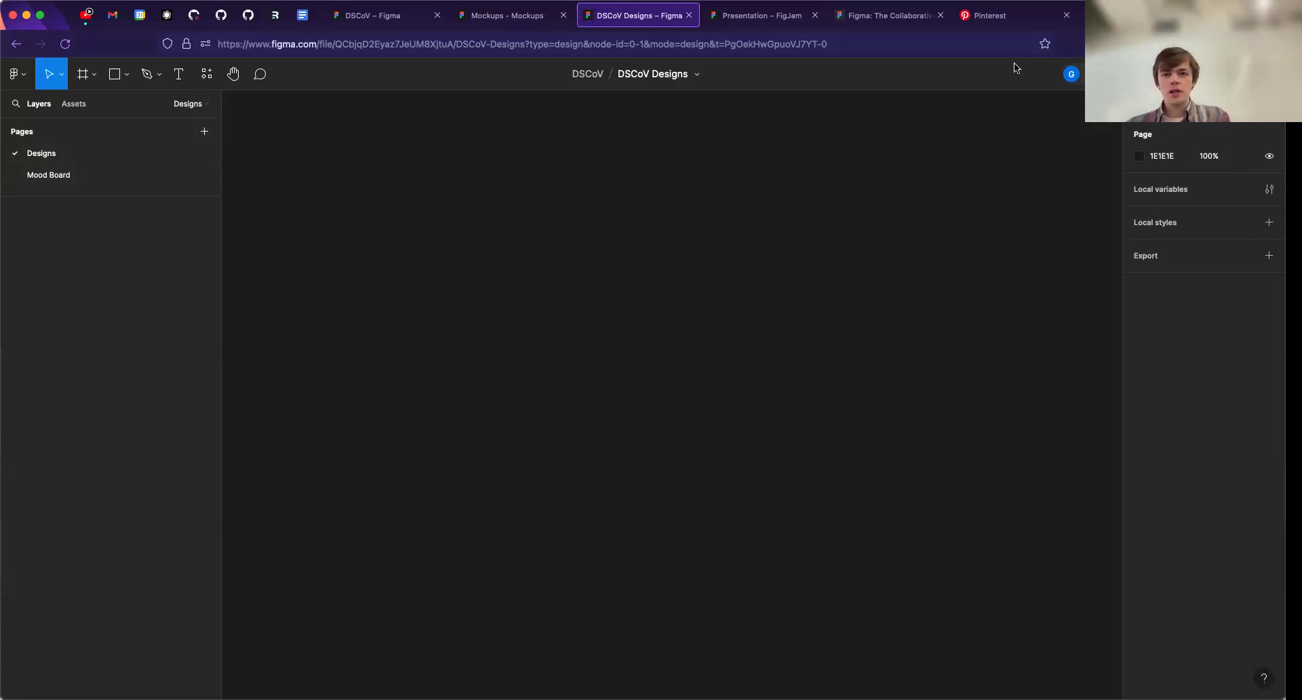
- Enlarge the browser's page zoom to 133% for the DSCoV Designs file
click(136, 0)
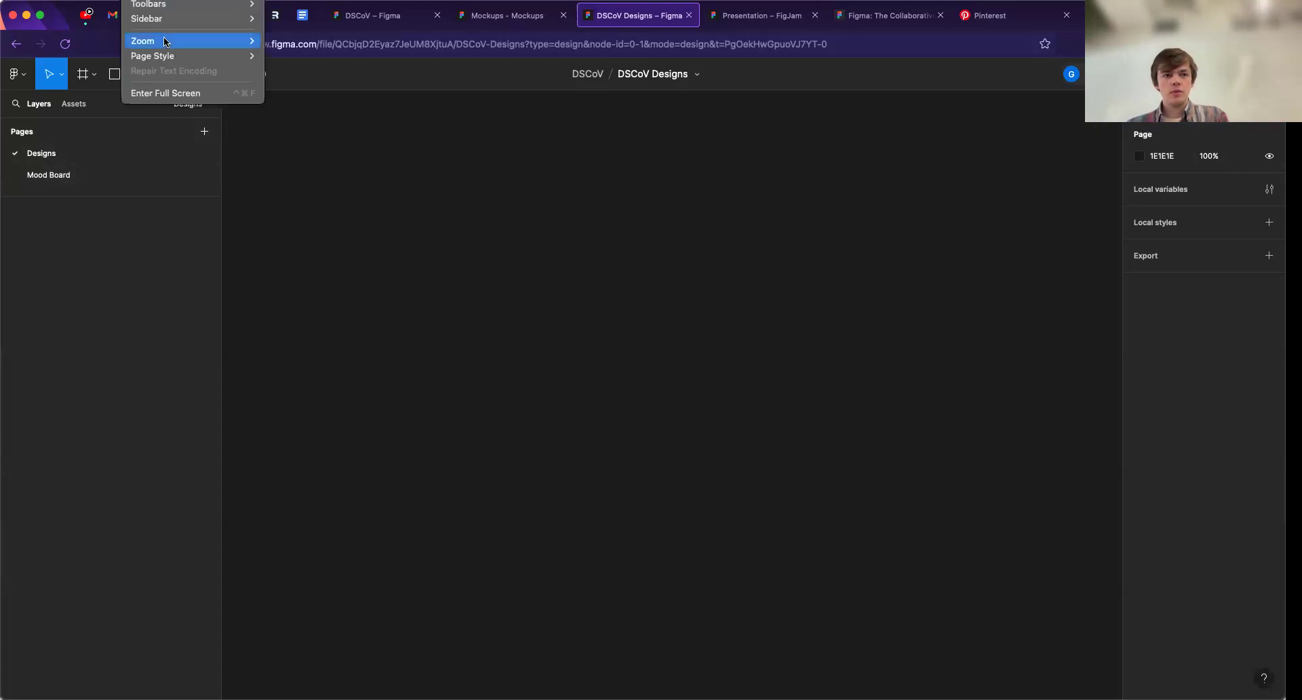
mouse_move(186, 41)
click(300, 42)
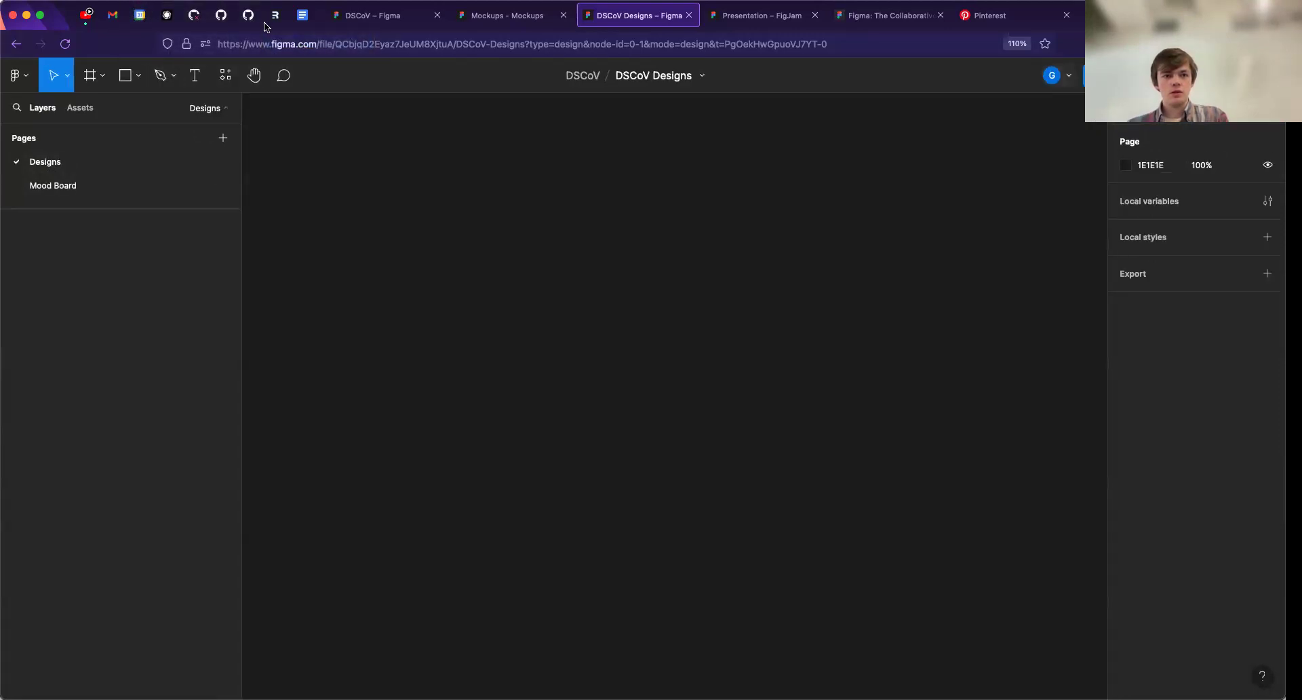
click(135, 0)
click(135, 0)
click(136, 0)
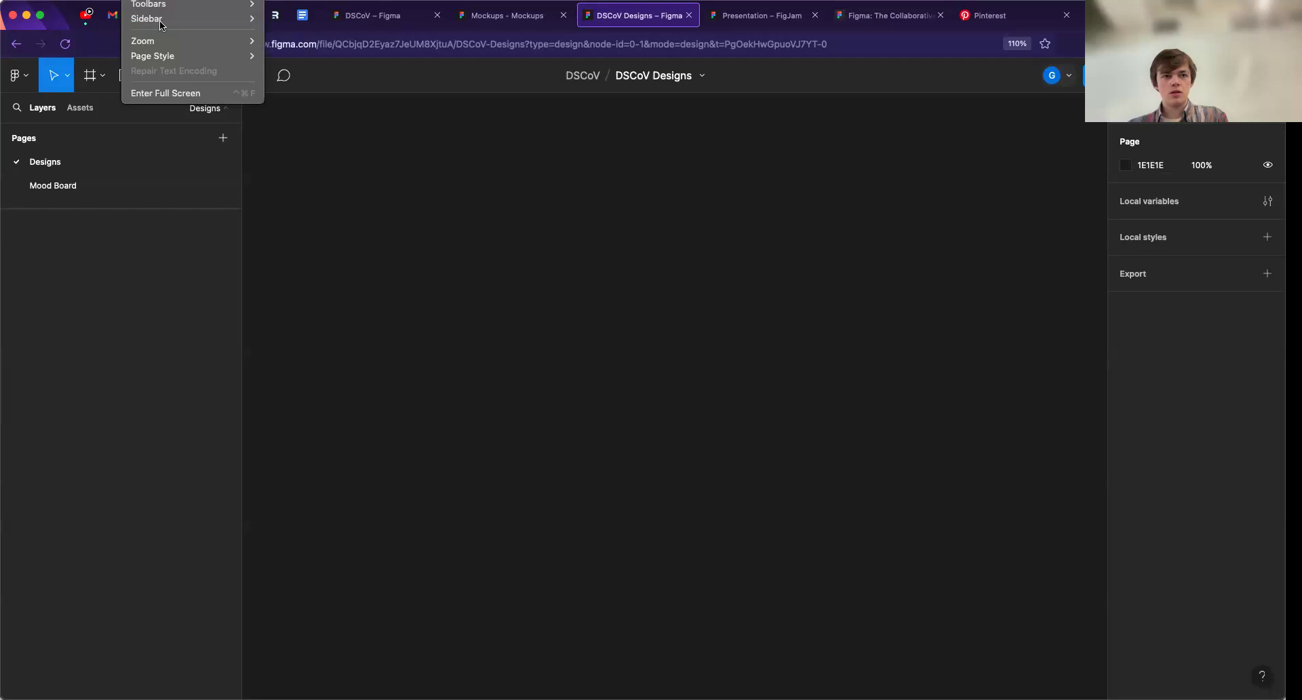
click(160, 35)
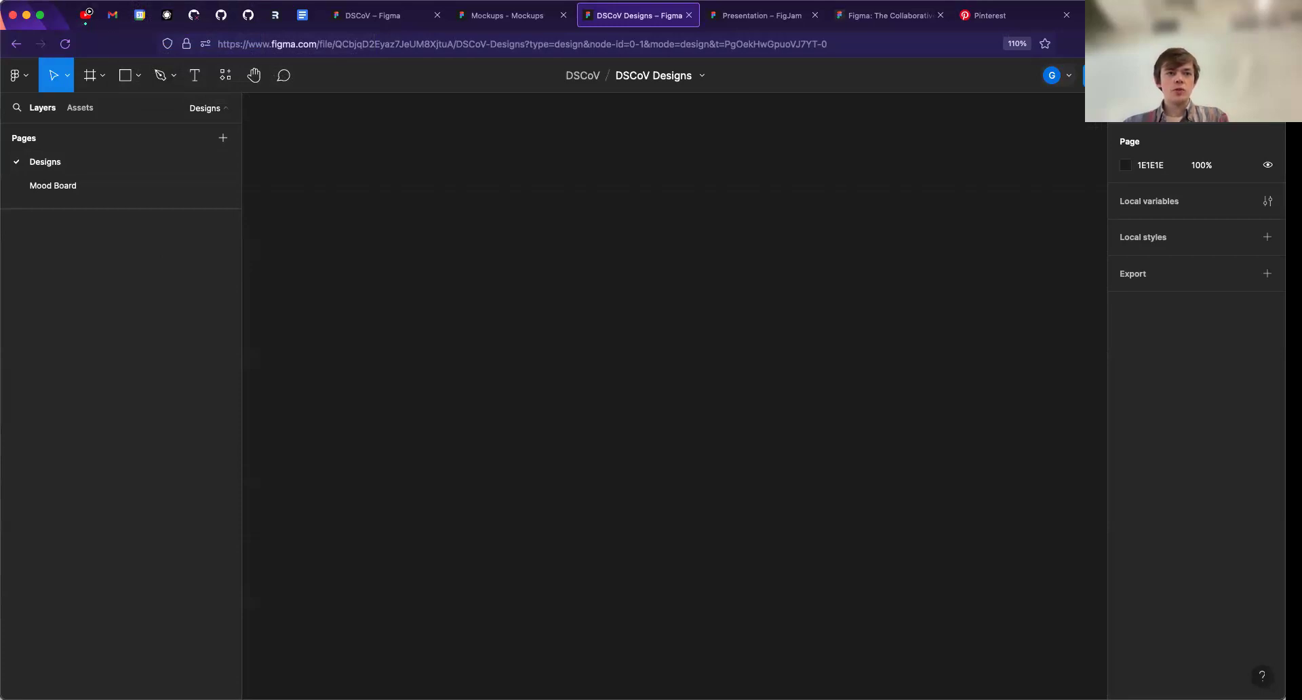
click(136, 0)
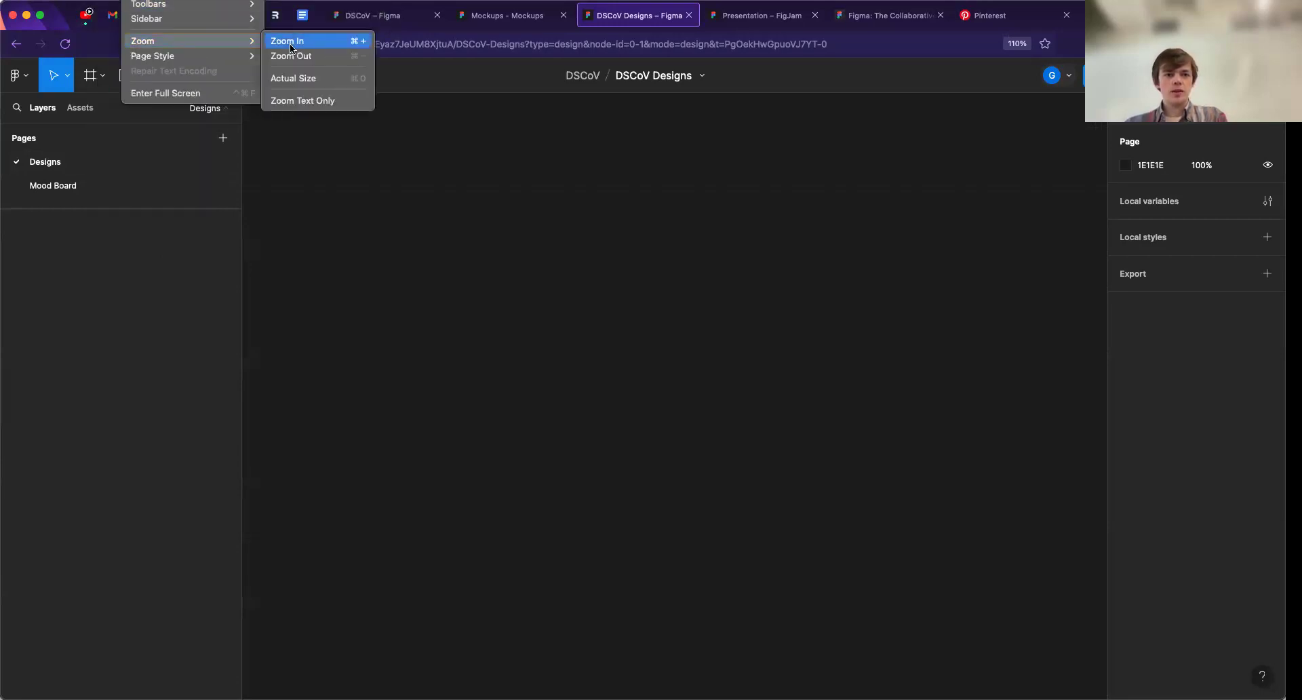
click(290, 43)
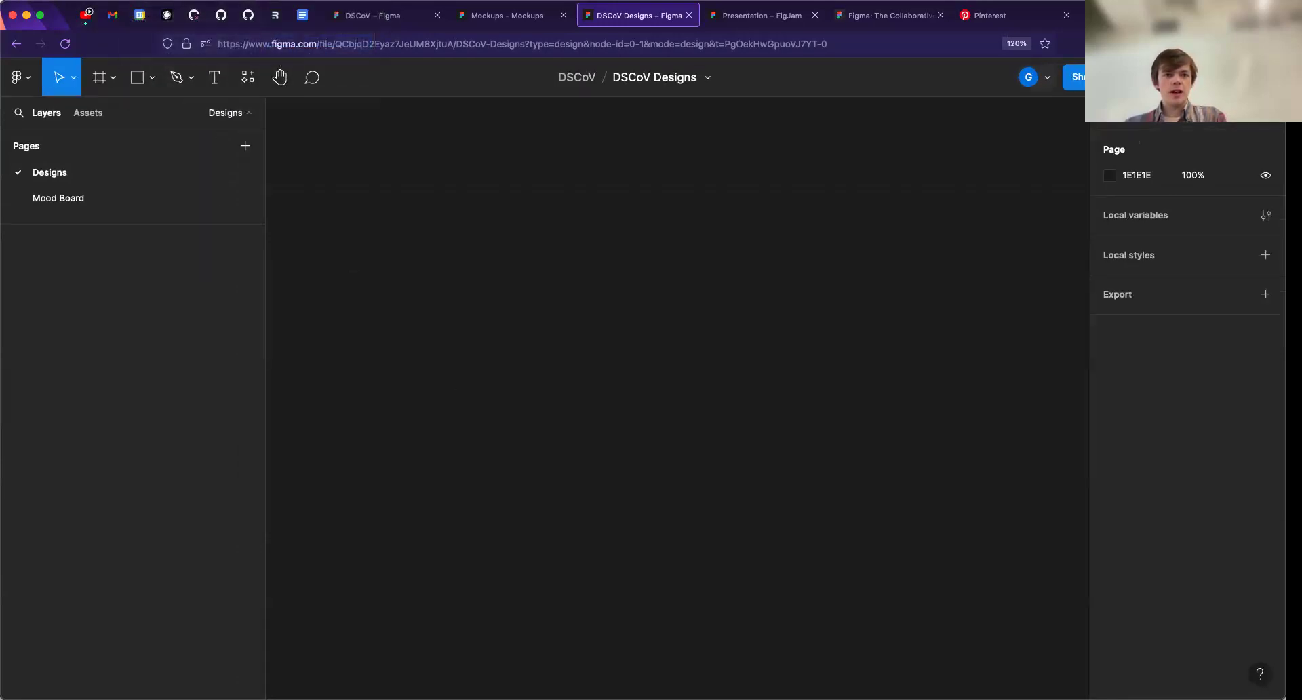
click(136, 0)
mouse_move(183, 38)
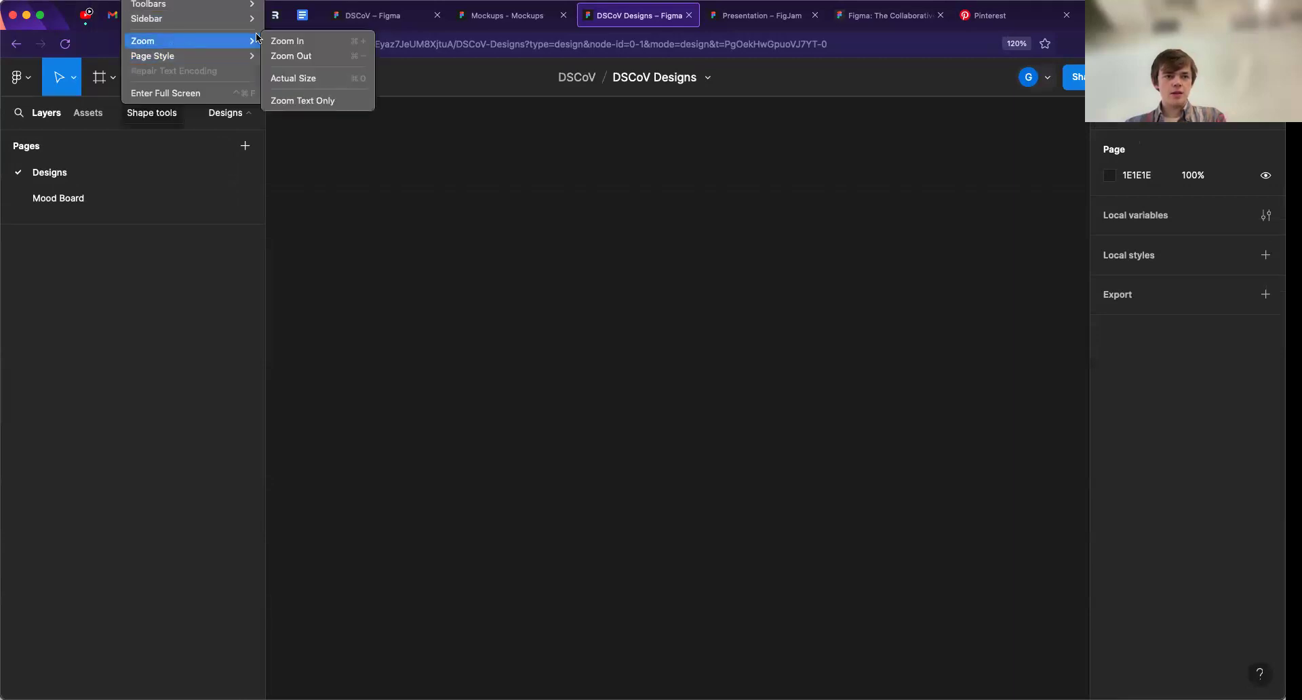
click(326, 40)
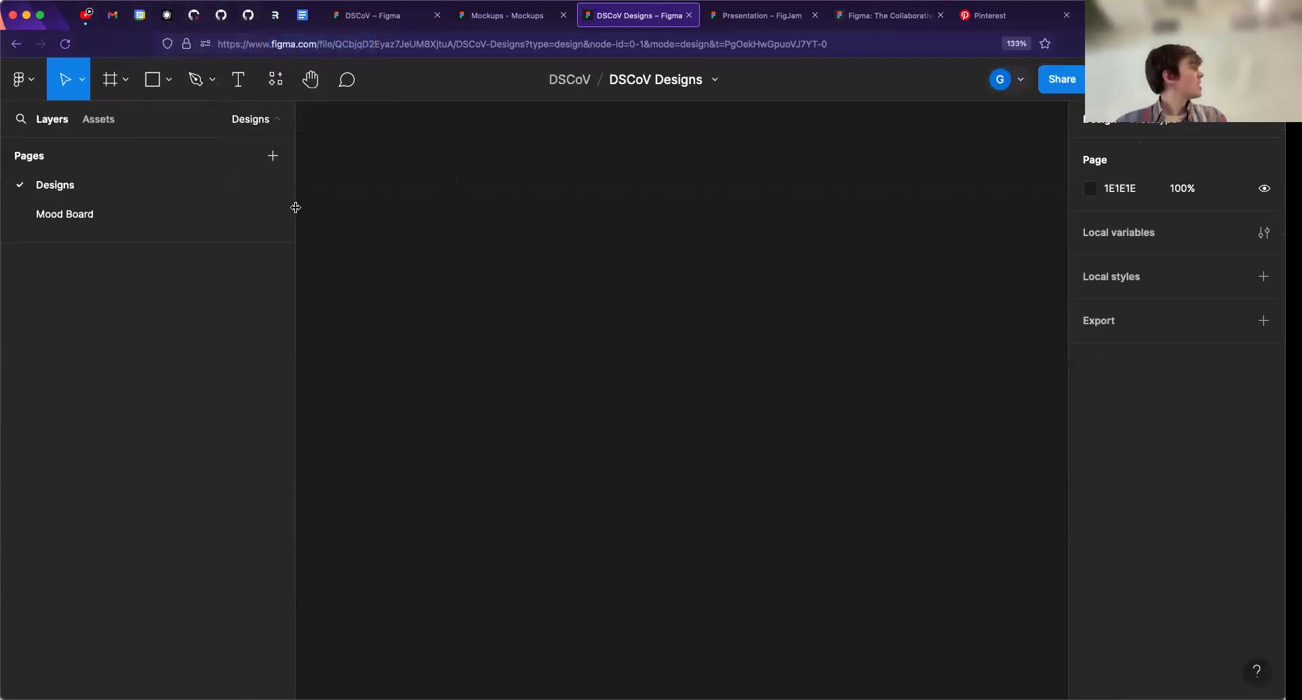
- Show how the page list collapses and expands, and open the Mood Board page
click(269, 119)
click(270, 119)
click(270, 119)
click(270, 119)
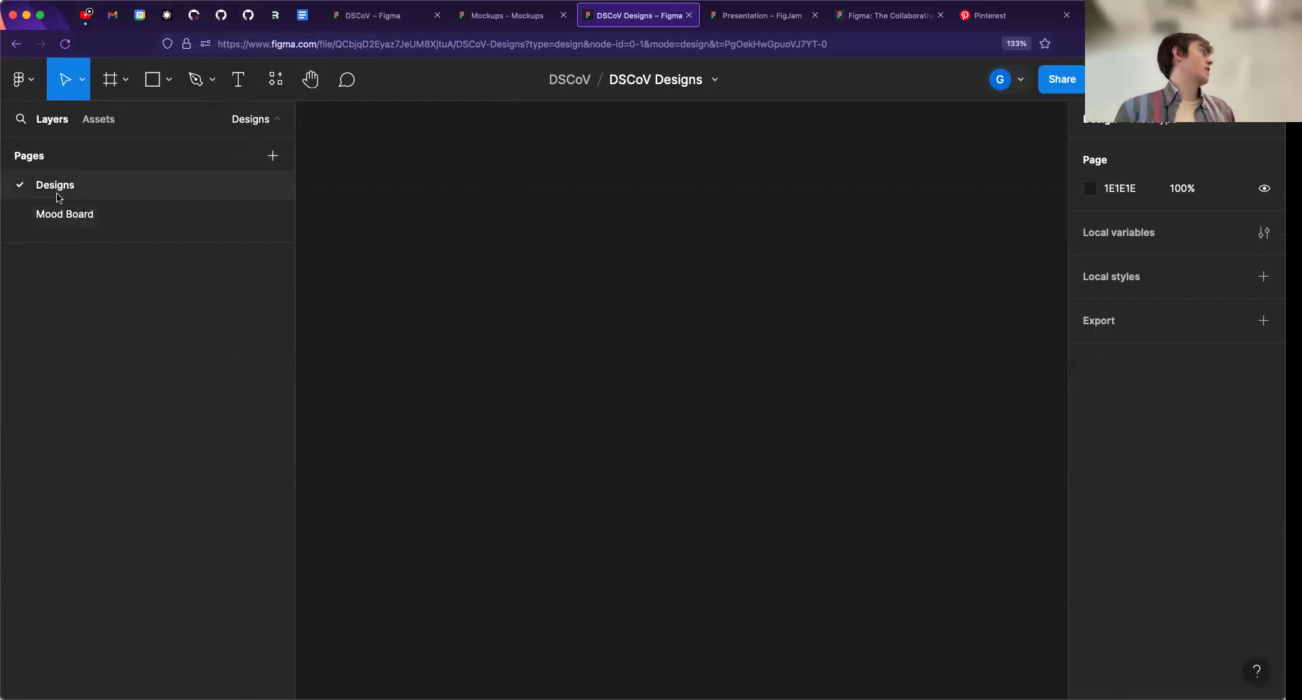
click(58, 212)
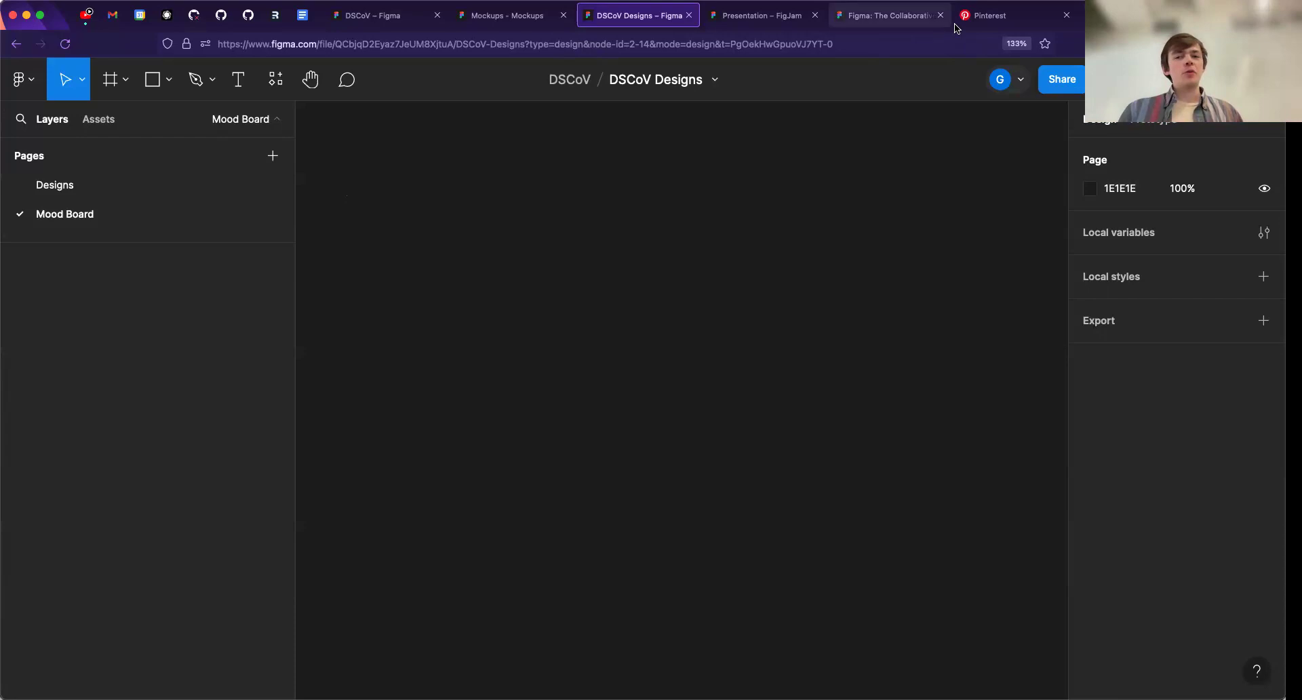
- Switch to Pinterest and copy the image of the Data Analysis Dashboard Design pin from the data dashboard results
click(990, 16)
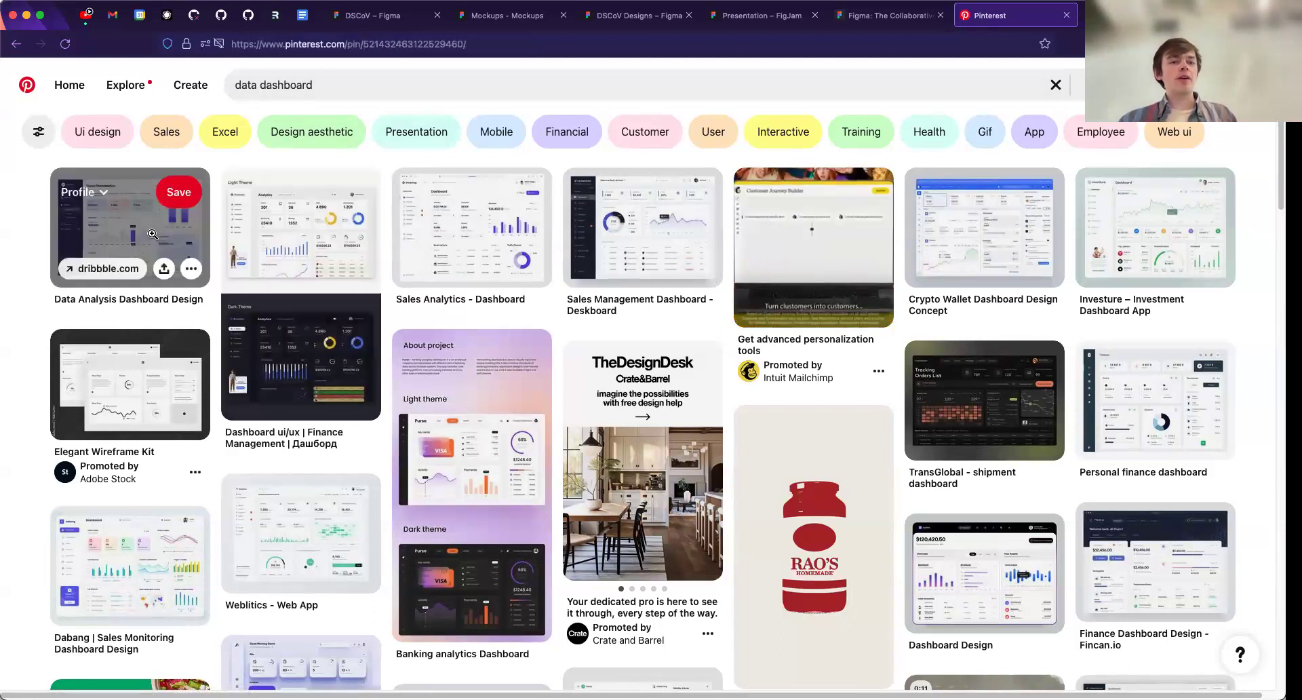
click(102, 230)
right_click(457, 255)
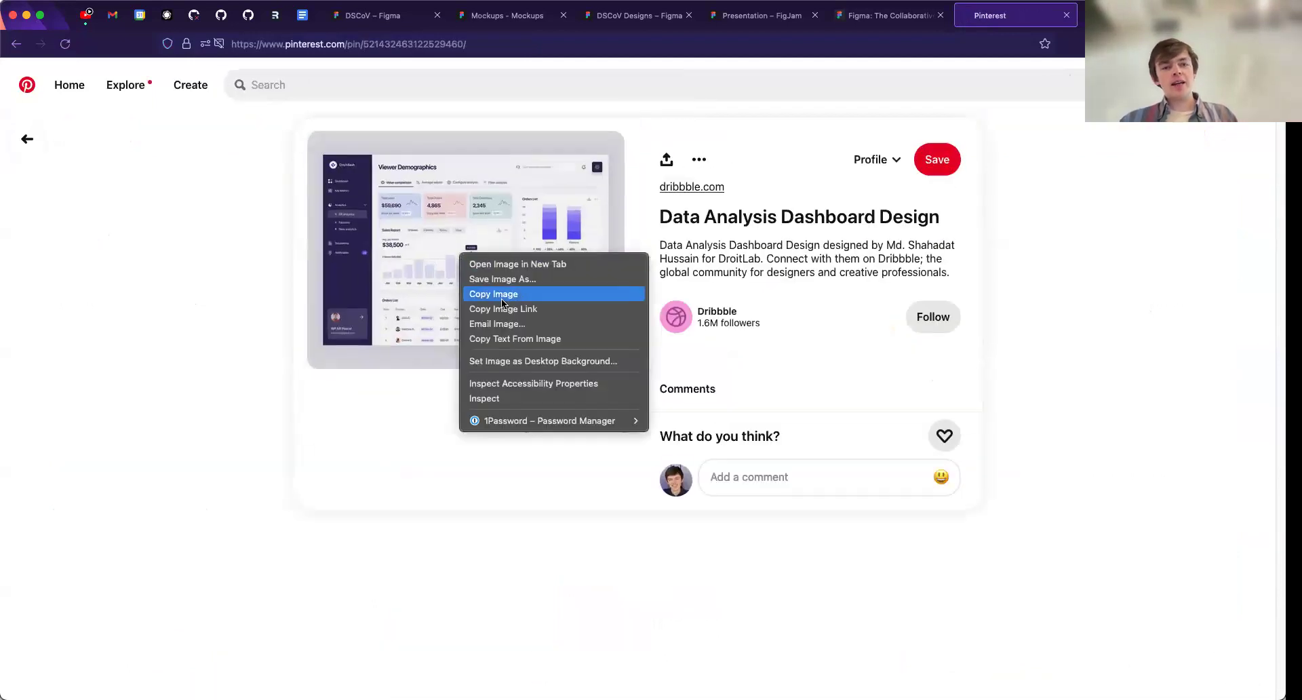
click(499, 297)
- Return to DSCoV Designs in Figma and paste the copied dashboard image on the Mood Board page at about X -288, Y -248
click(847, 23)
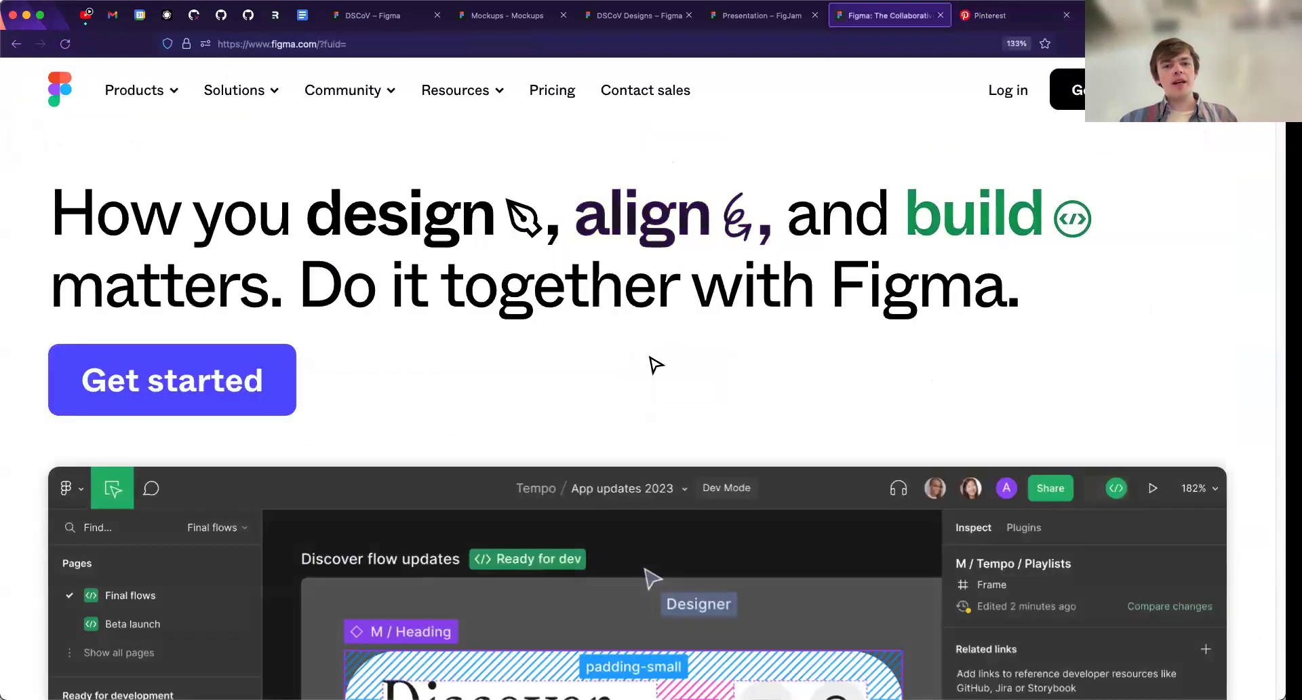
click(758, 16)
click(634, 15)
right_click(635, 203)
click(657, 221)
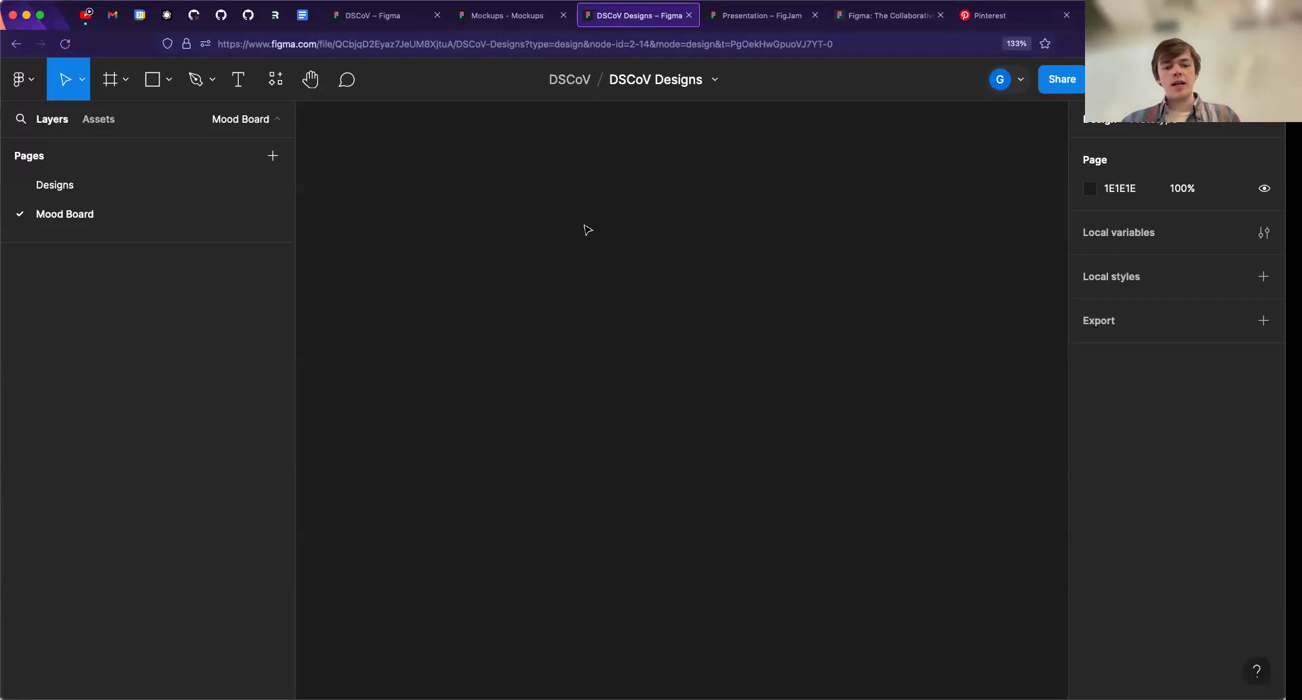
key(super+v)
scroll(630, 339, down, 5)
scroll(661, 345, right, 2)
drag(555, 324, 555, 296)
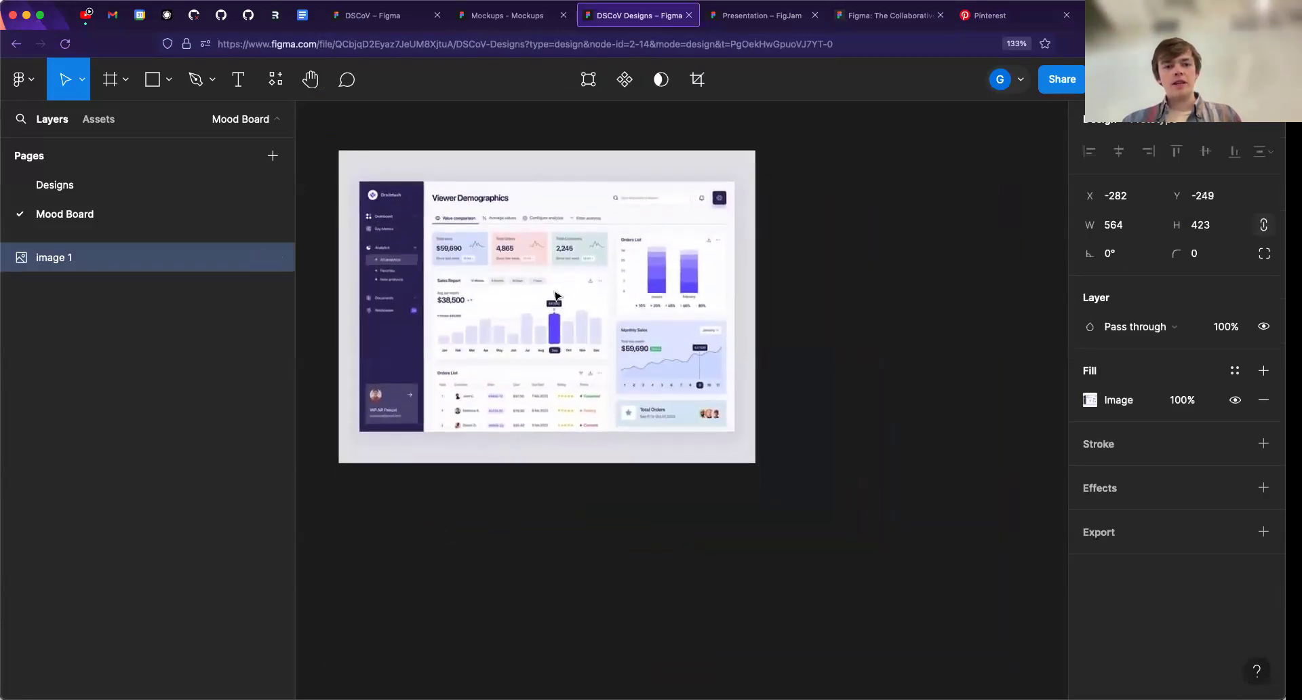
- Go back to the Pinterest data dashboard results and copy the image of the Investure – Investment Dashboard App pin
click(977, 15)
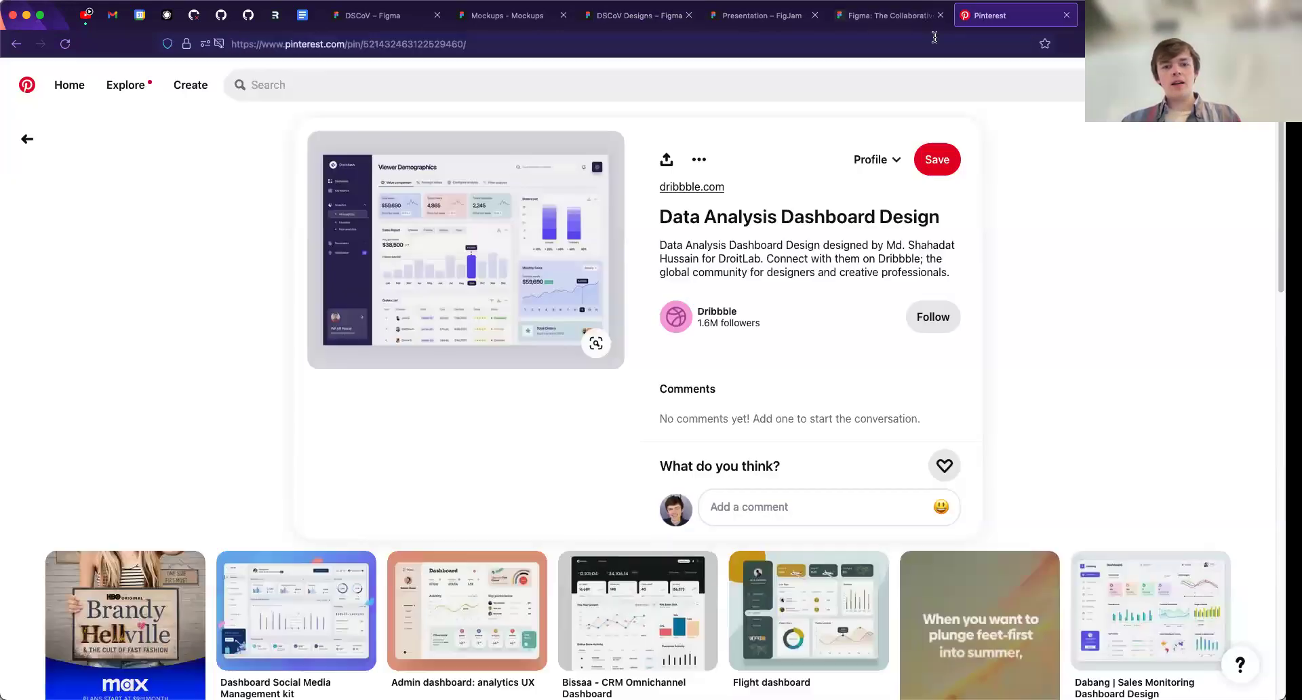
click(28, 139)
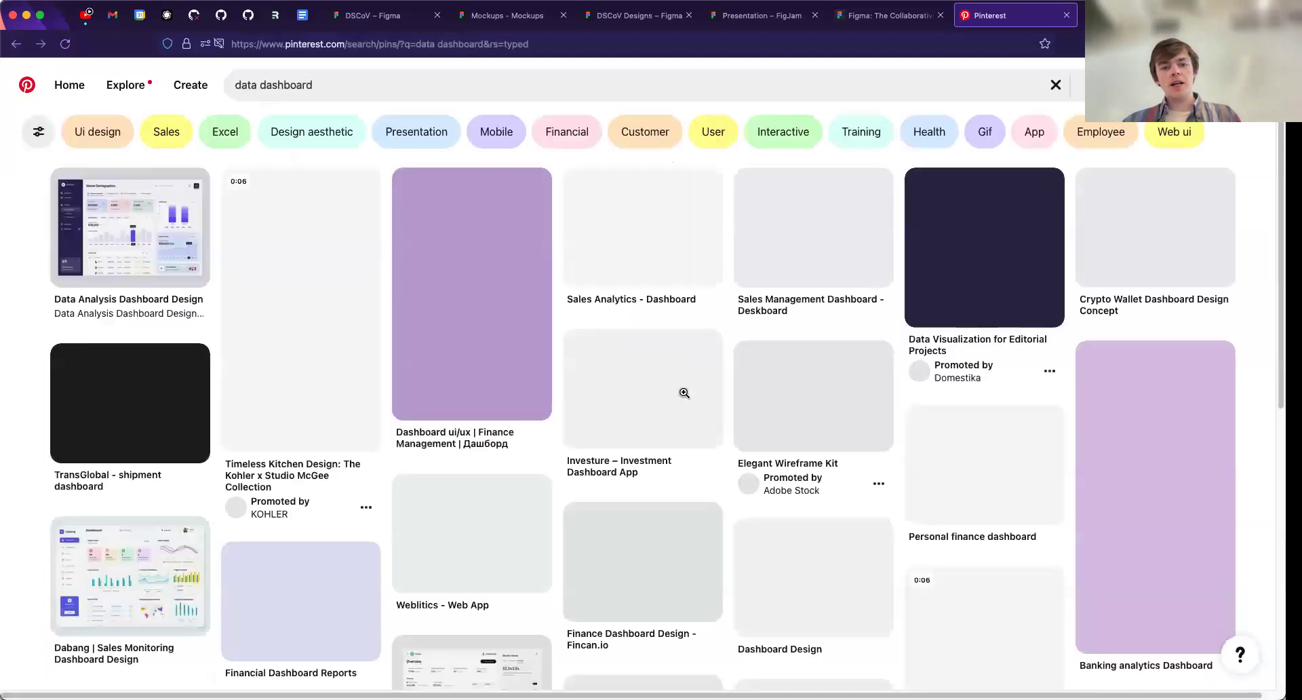
click(648, 385)
right_click(510, 244)
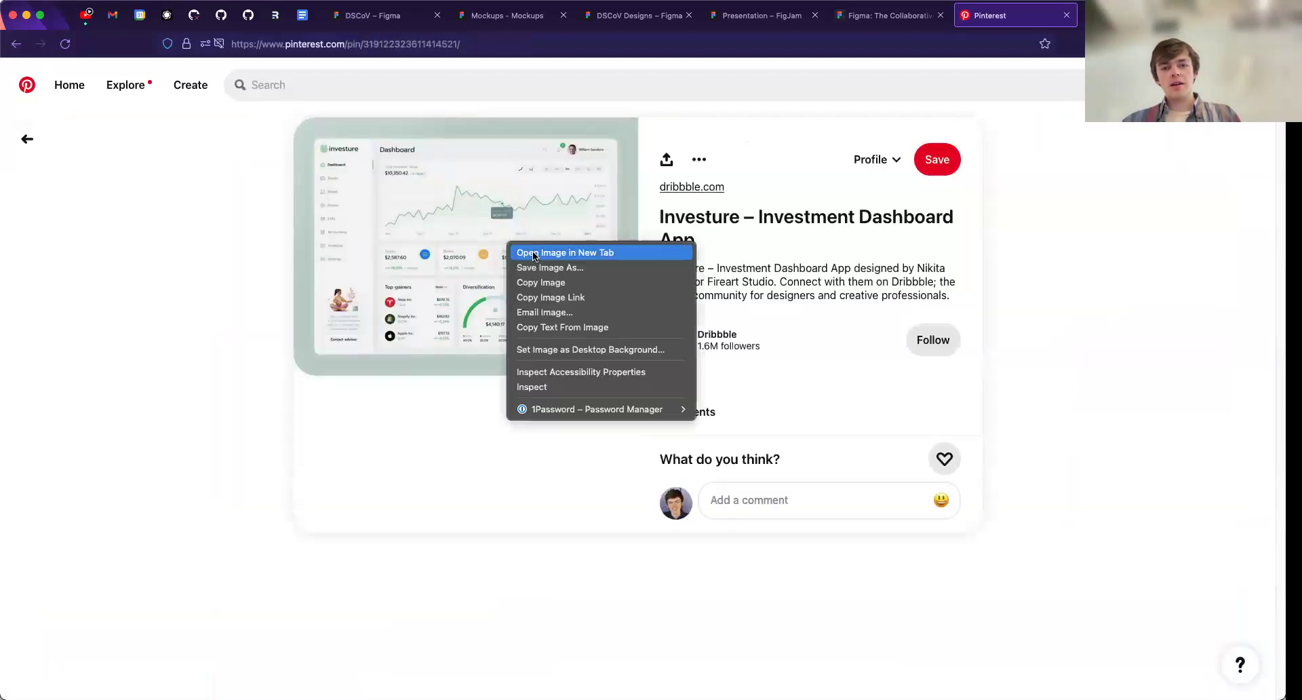
click(540, 282)
- Paste the Investure image into Figma's Mood Board page and place it right of the first image, at about X 294, Y -248
click(597, 24)
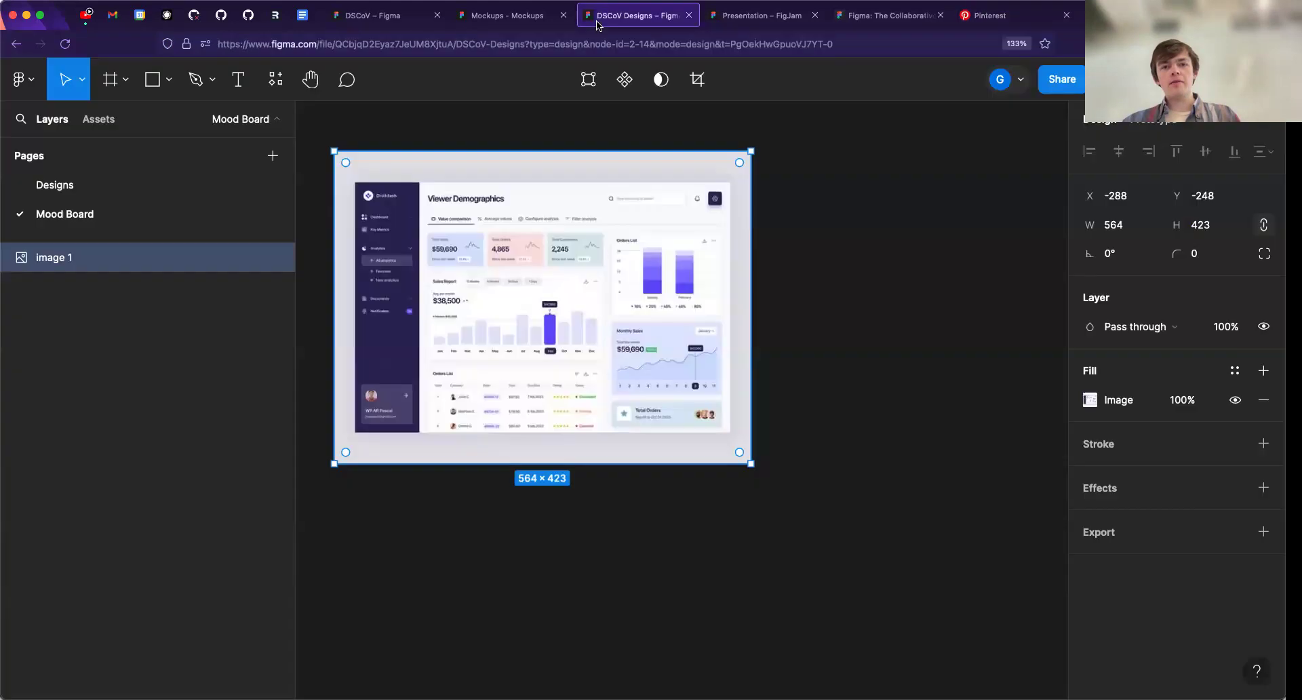
click(822, 370)
key(super+v)
drag(735, 371, 1025, 278)
scroll(976, 279, right, 2)
scroll(881, 314, down, 3)
scroll(881, 314, right, 1)
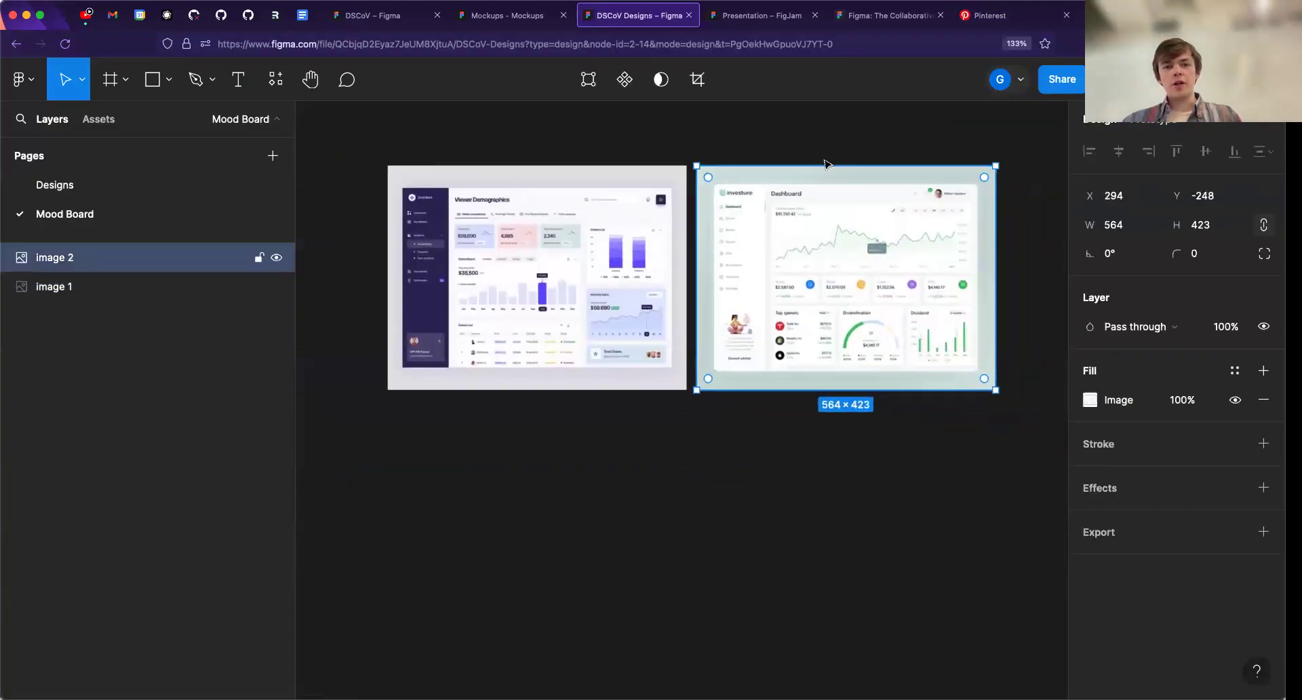
- Return to the Pinterest results and copy the image of the Weblitics - Web App pin
click(984, 16)
click(8, 40)
click(445, 540)
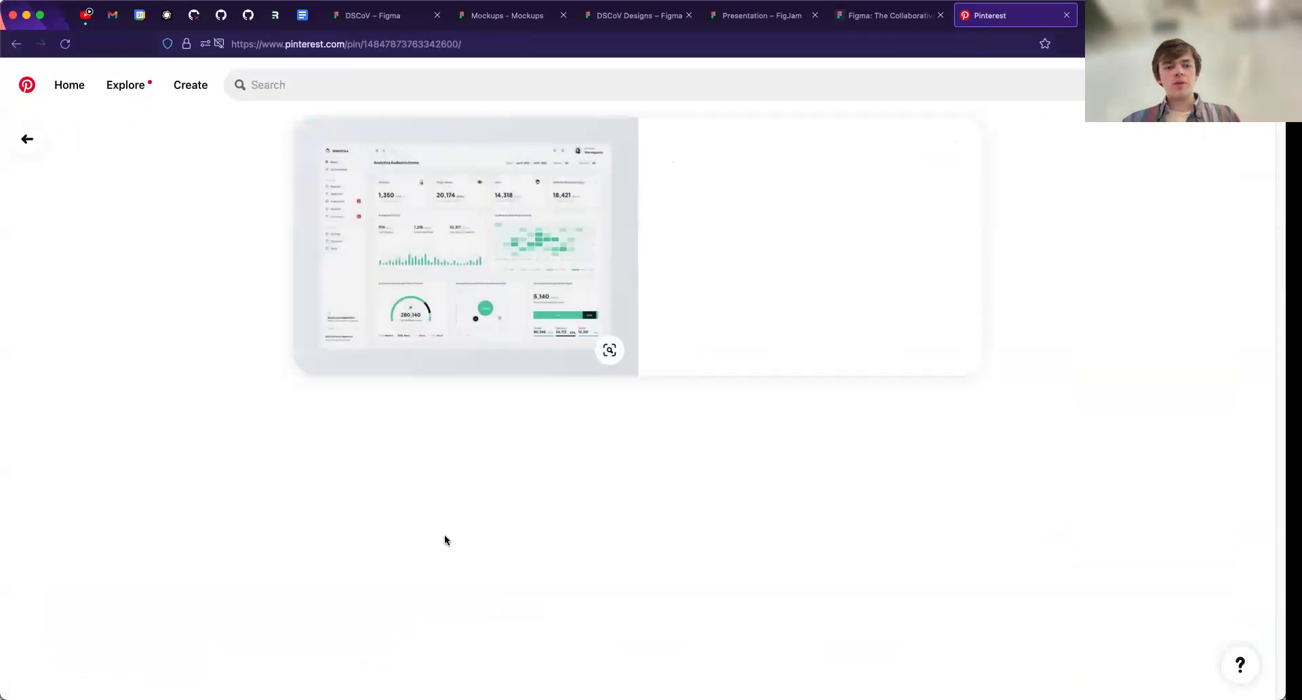
right_click(557, 198)
click(590, 238)
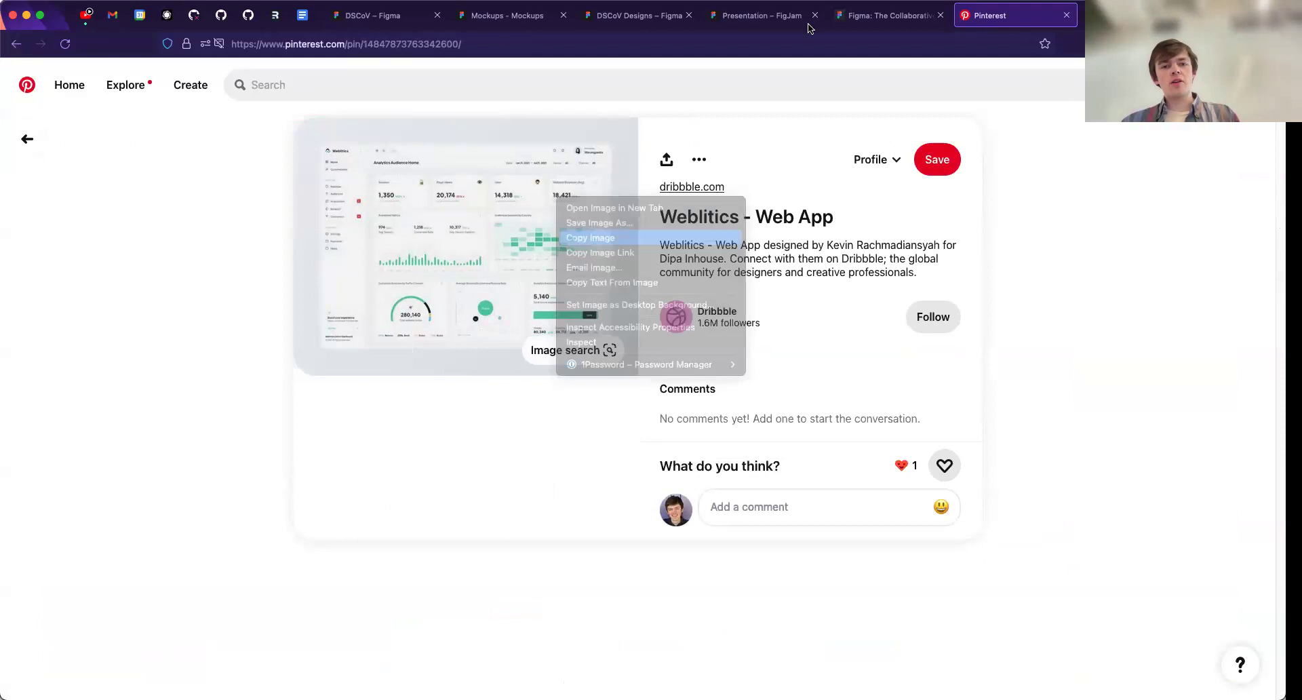
- Paste the Weblitics image into Figma's Mood Board page and centre it below the other two, at about X -6, Y 208
click(636, 14)
click(588, 468)
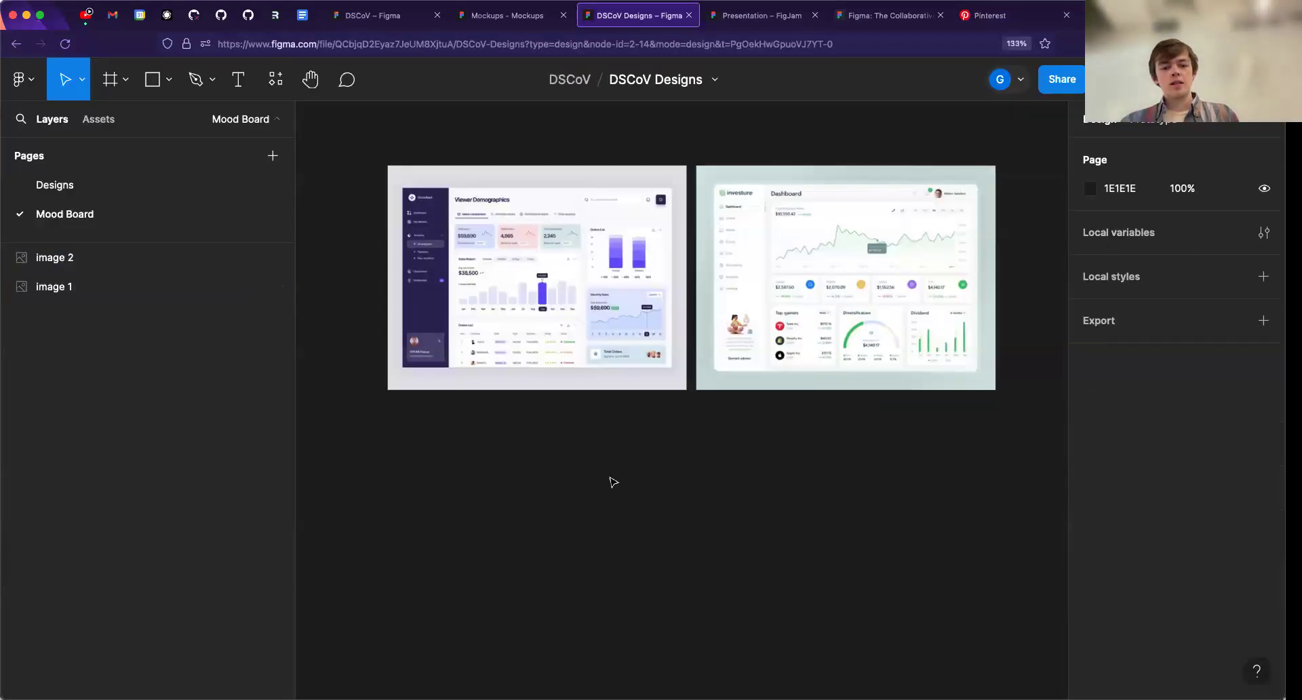
key(super+v)
drag(644, 412, 650, 531)
scroll(657, 468, down, 2)
scroll(659, 462, down, 2)
drag(618, 420, 629, 457)
- Examine the collected mood board dashboards, especially the sidebar, cards and charts of the Viewer Demographics design
scroll(618, 424, up, 3)
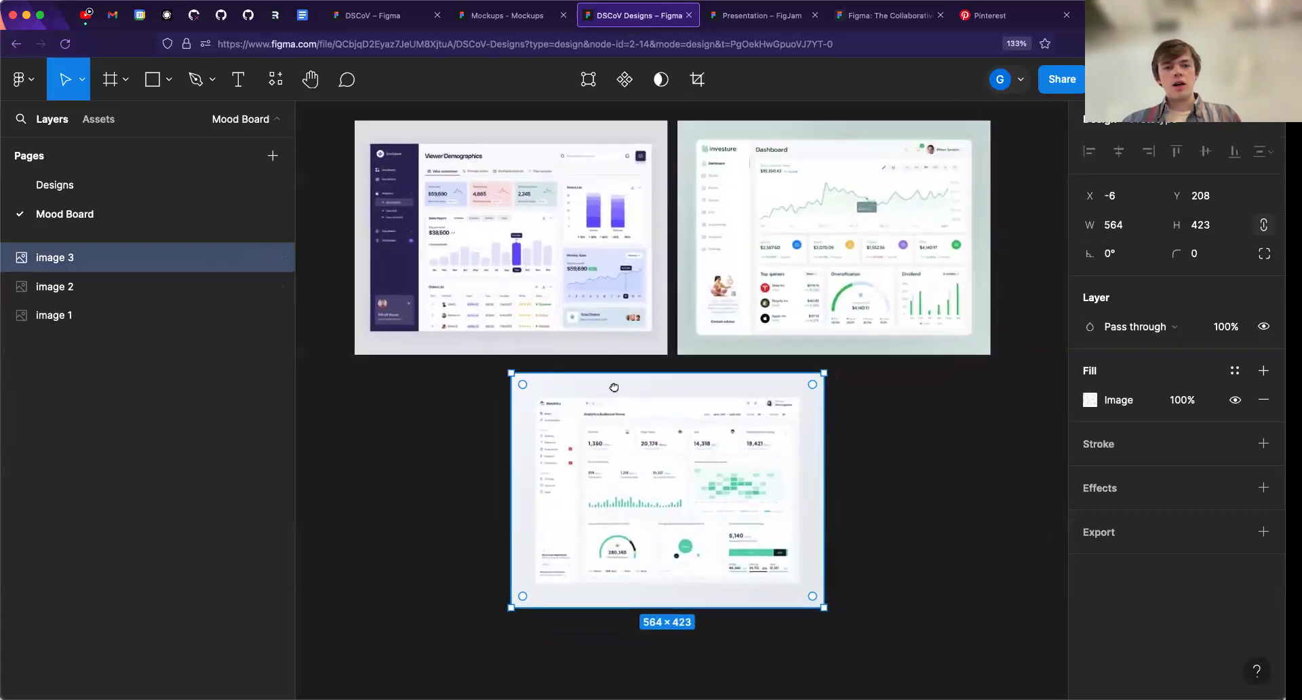
scroll(614, 388, up, 2)
scroll(644, 380, up, 5)
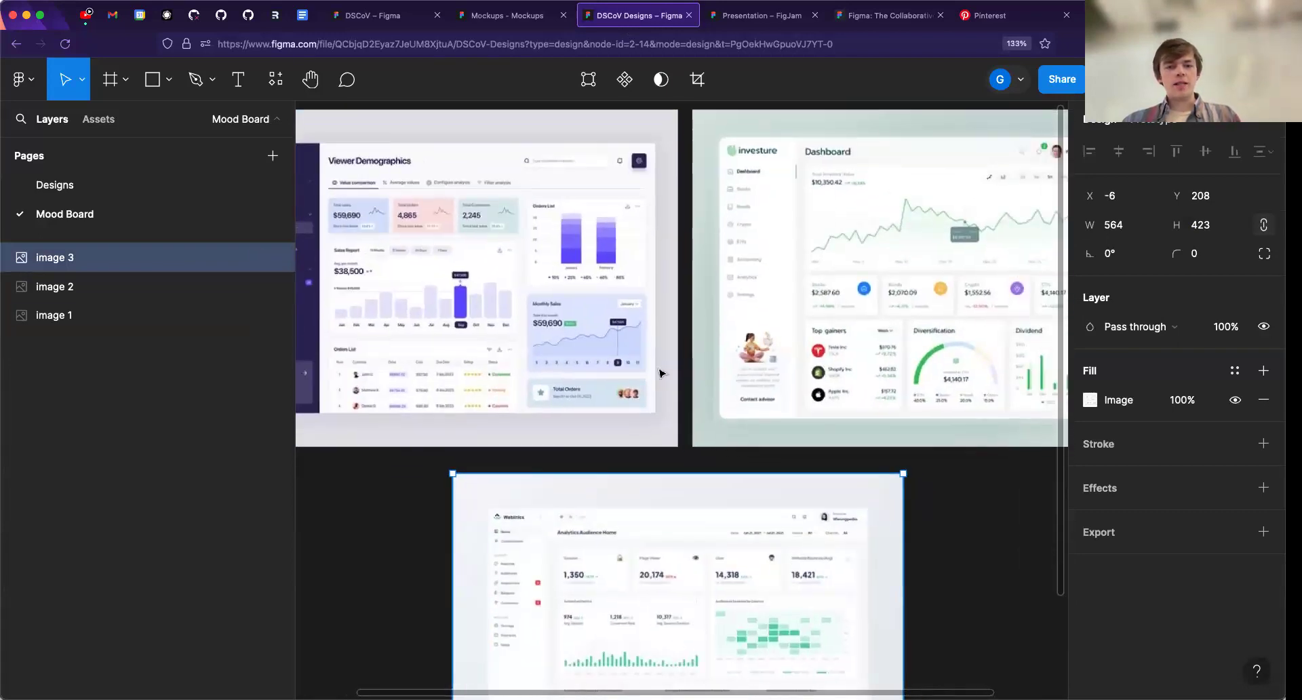
scroll(660, 373, down, 3)
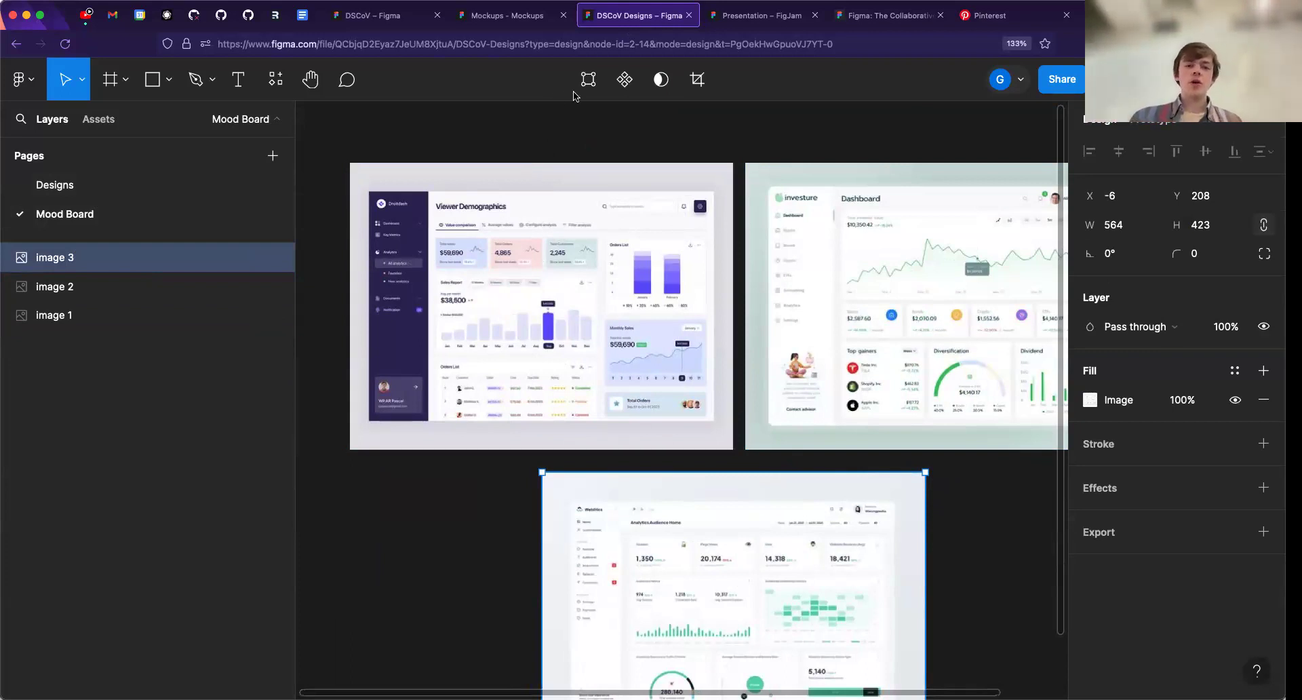
click(569, 144)
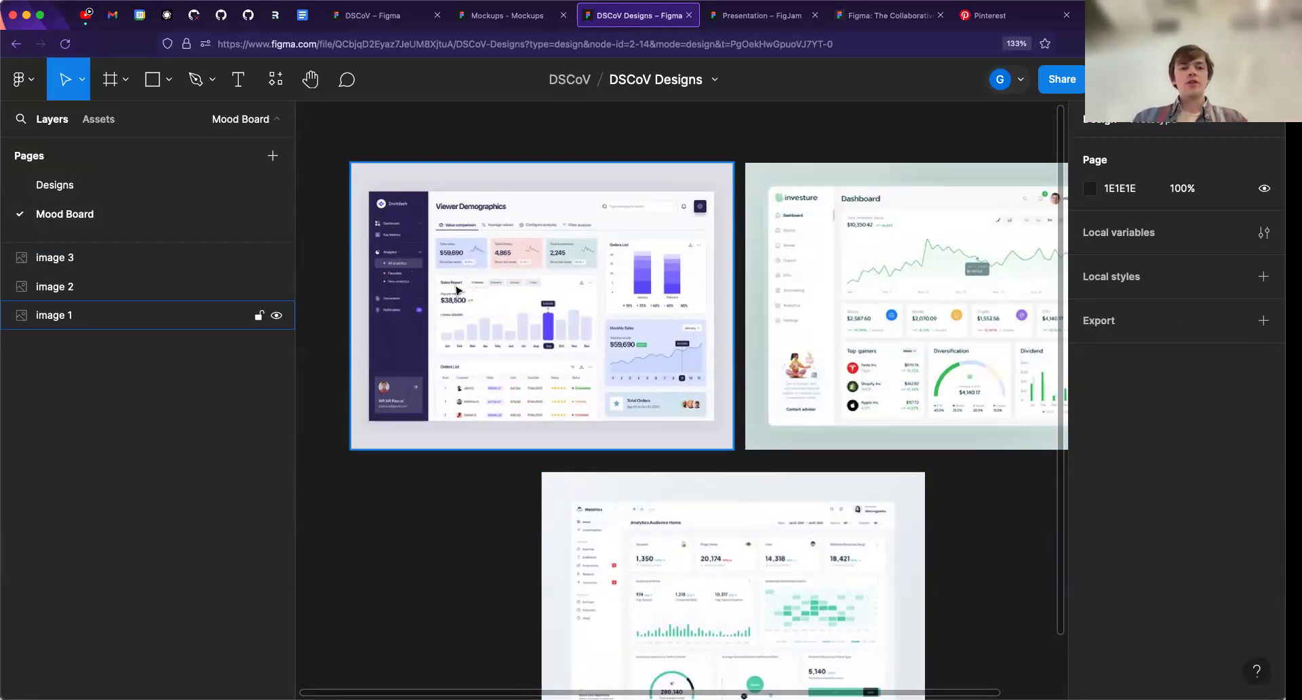
scroll(457, 292, left, 3)
scroll(448, 234, down, 2)
scroll(447, 235, right, 2)
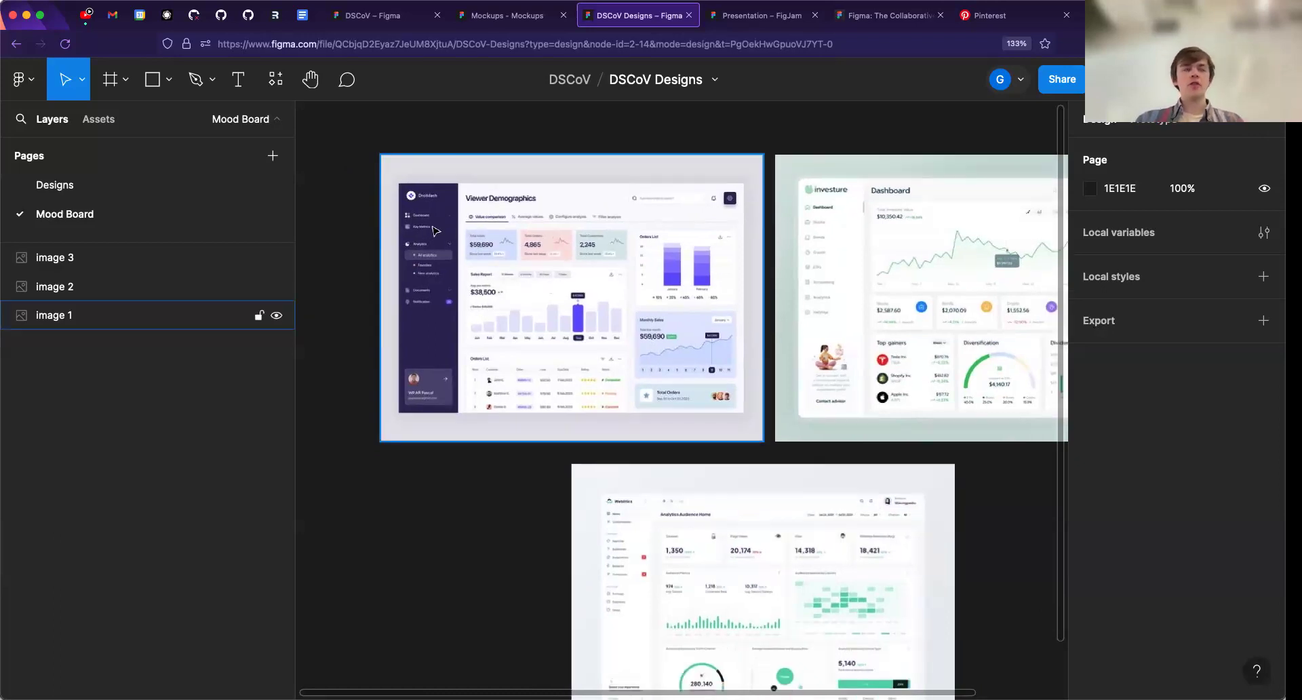
scroll(434, 230, up, 5)
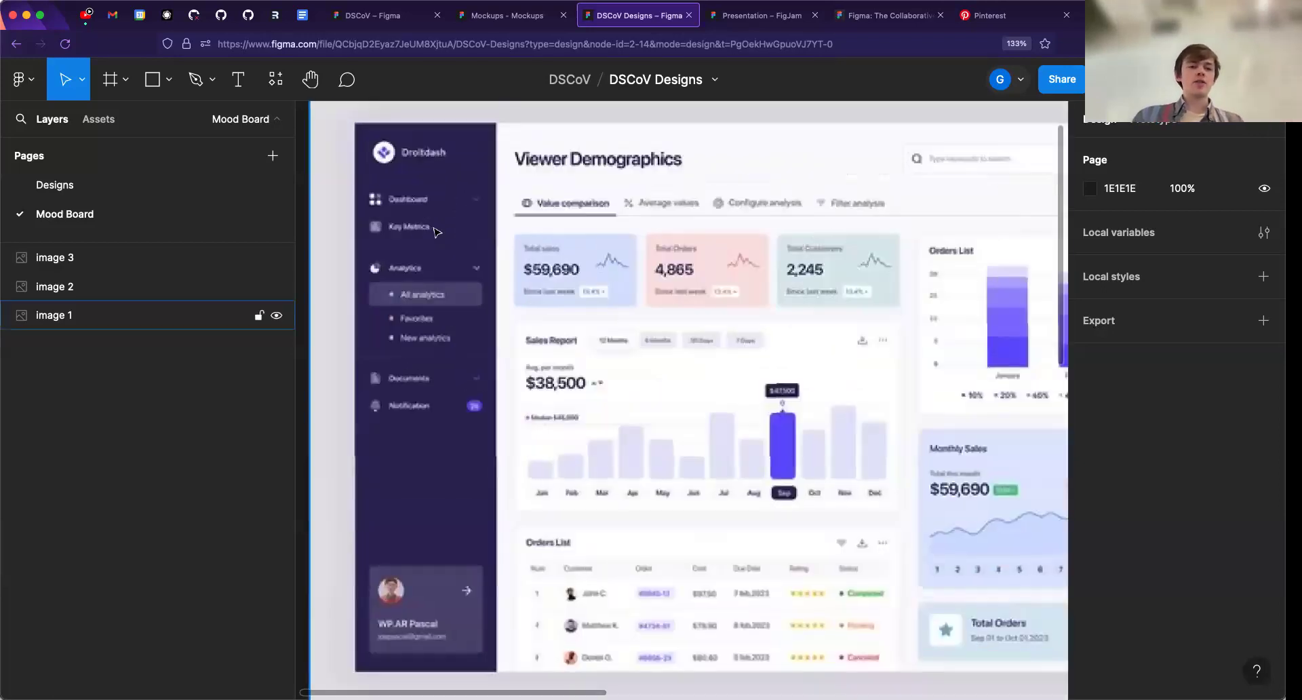
scroll(437, 237, down, 2)
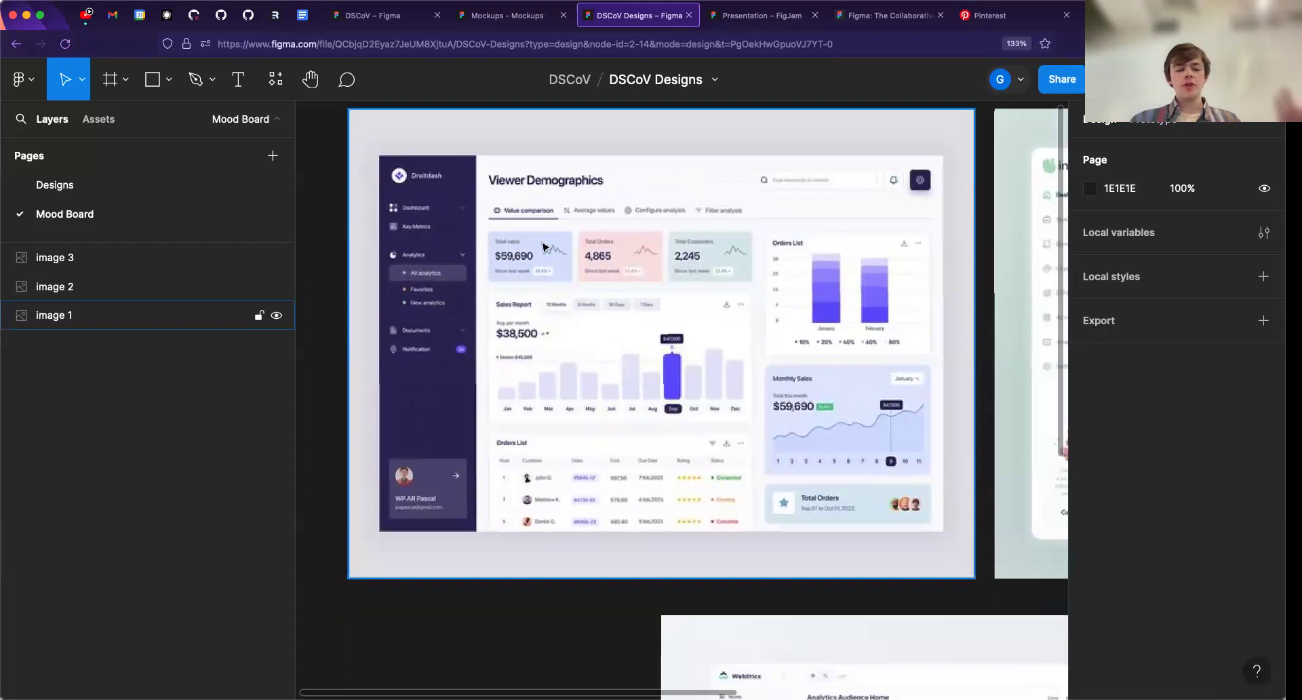
- Examine the summary cards and charts of the Viewer Demographics dashboard alongside the neighbouring mood board images
scroll(542, 246, down, 2)
scroll(542, 247, right, 5)
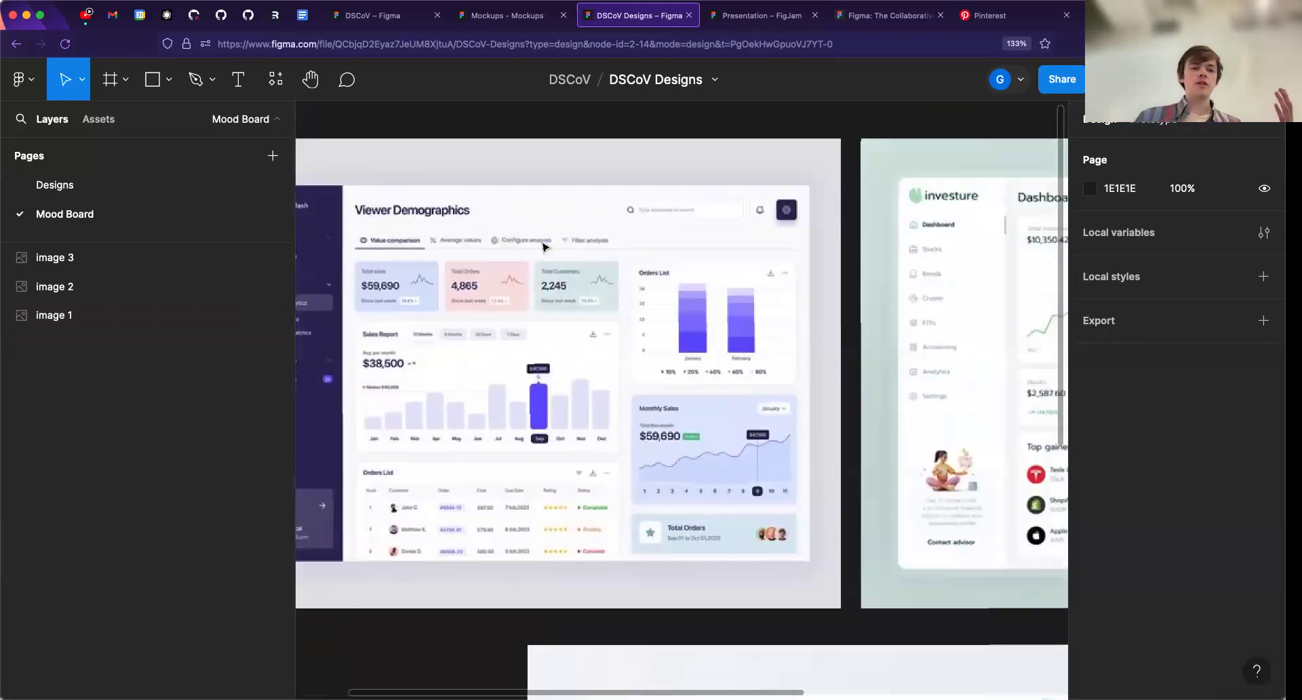
scroll(542, 246, left, 2)
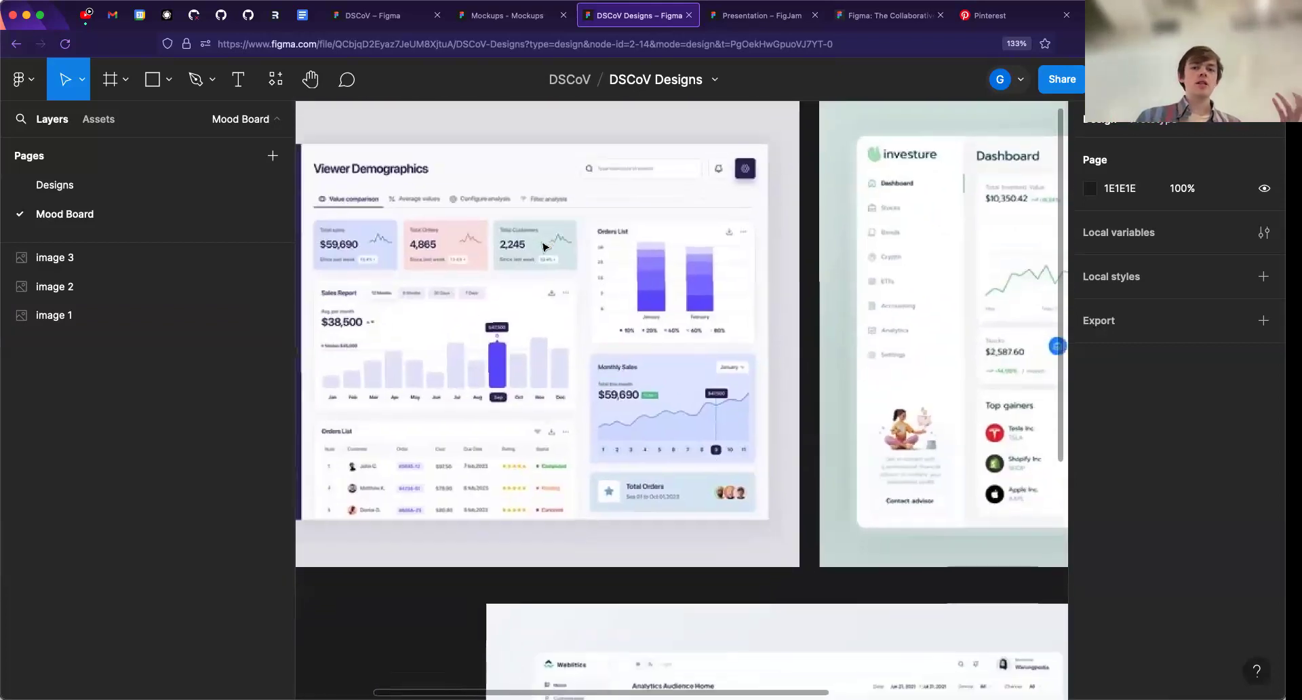
click(544, 244)
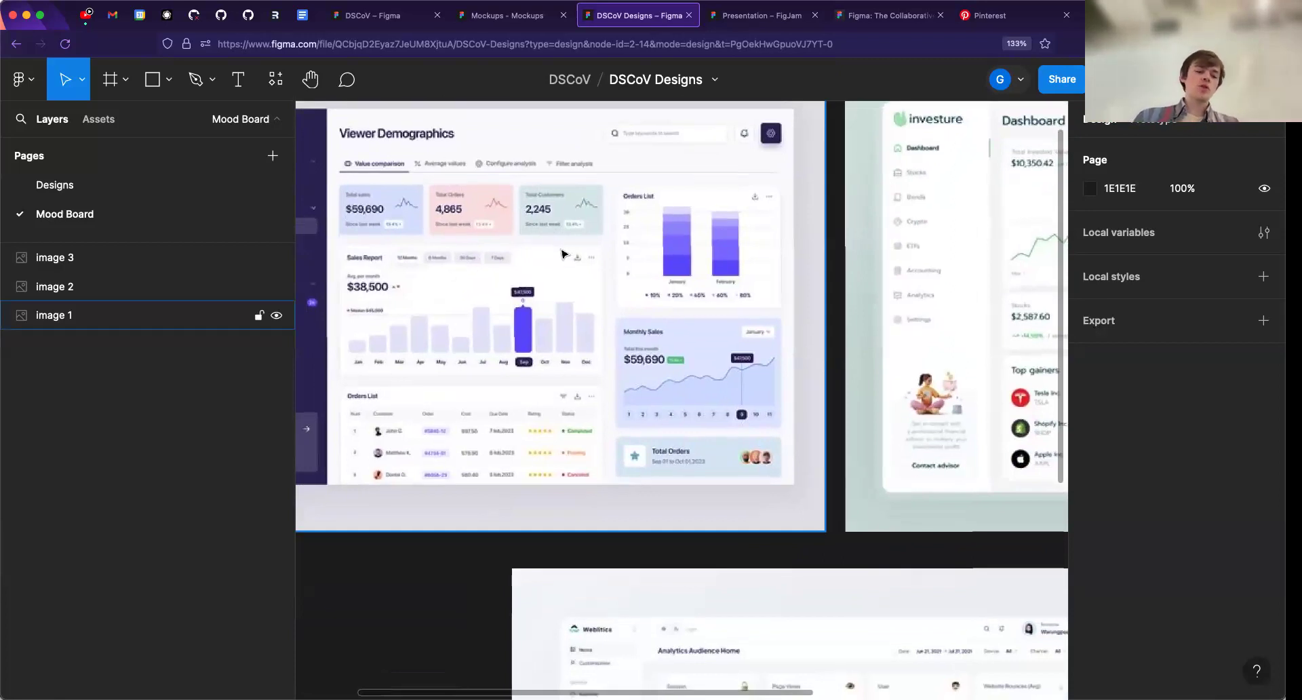
key(Escape)
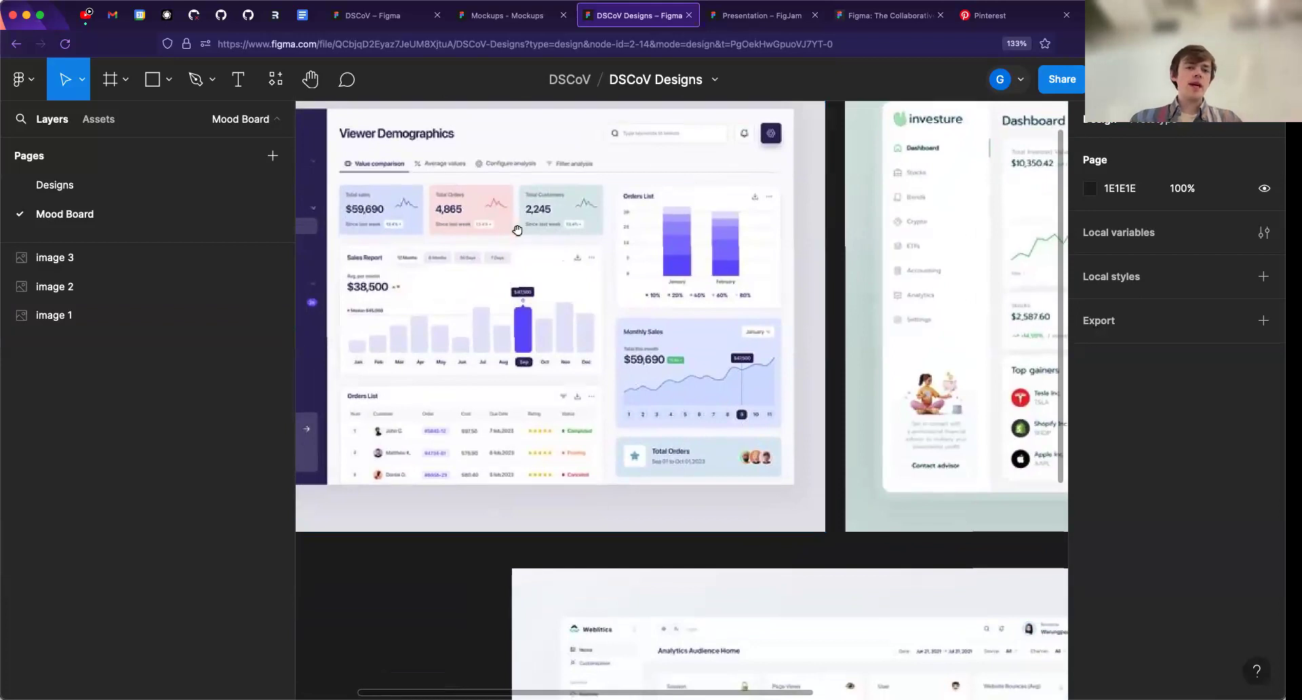
drag(489, 279, 501, 410)
drag(762, 410, 851, 426)
drag(603, 366, 764, 320)
scroll(764, 320, down, 2)
drag(827, 366, 699, 305)
scroll(697, 304, down, 2)
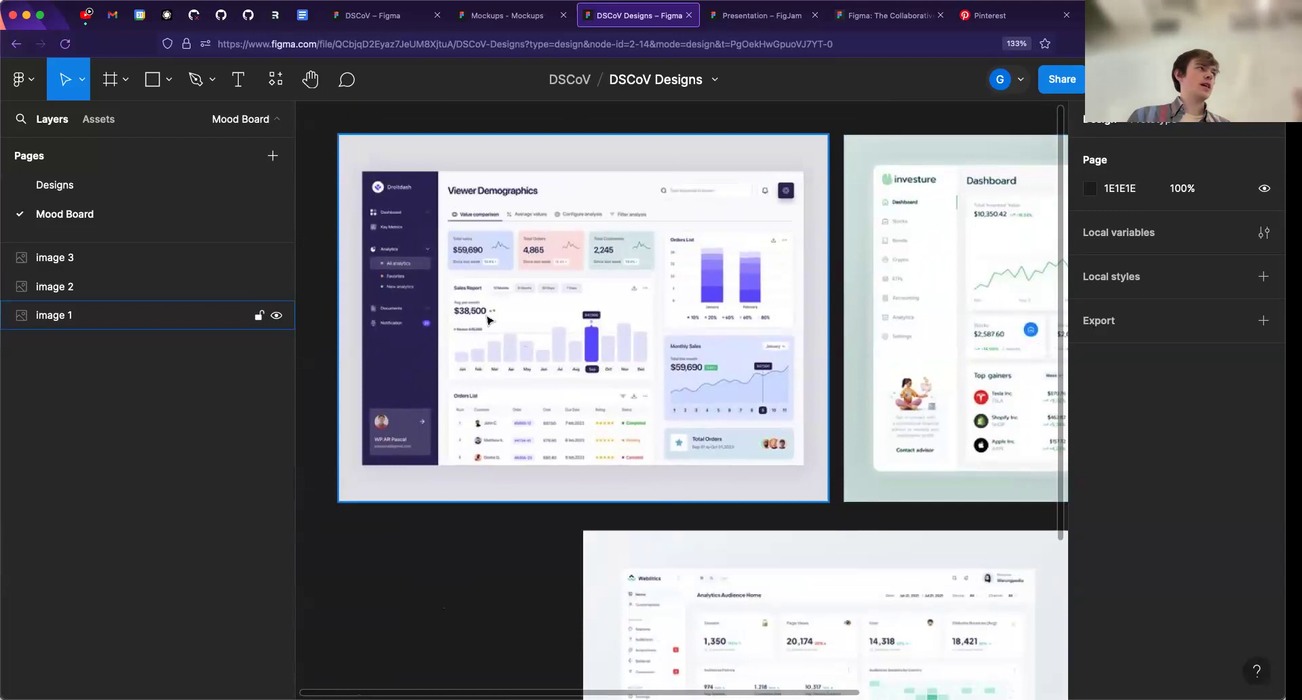
- Go back and forth through the image 1, image 2 and image 3 layers of the Mood Board page
click(66, 263)
click(70, 287)
click(76, 314)
click(83, 291)
click(75, 267)
click(73, 288)
click(80, 323)
click(73, 296)
click(64, 260)
click(67, 292)
click(72, 315)
click(71, 289)
click(70, 259)
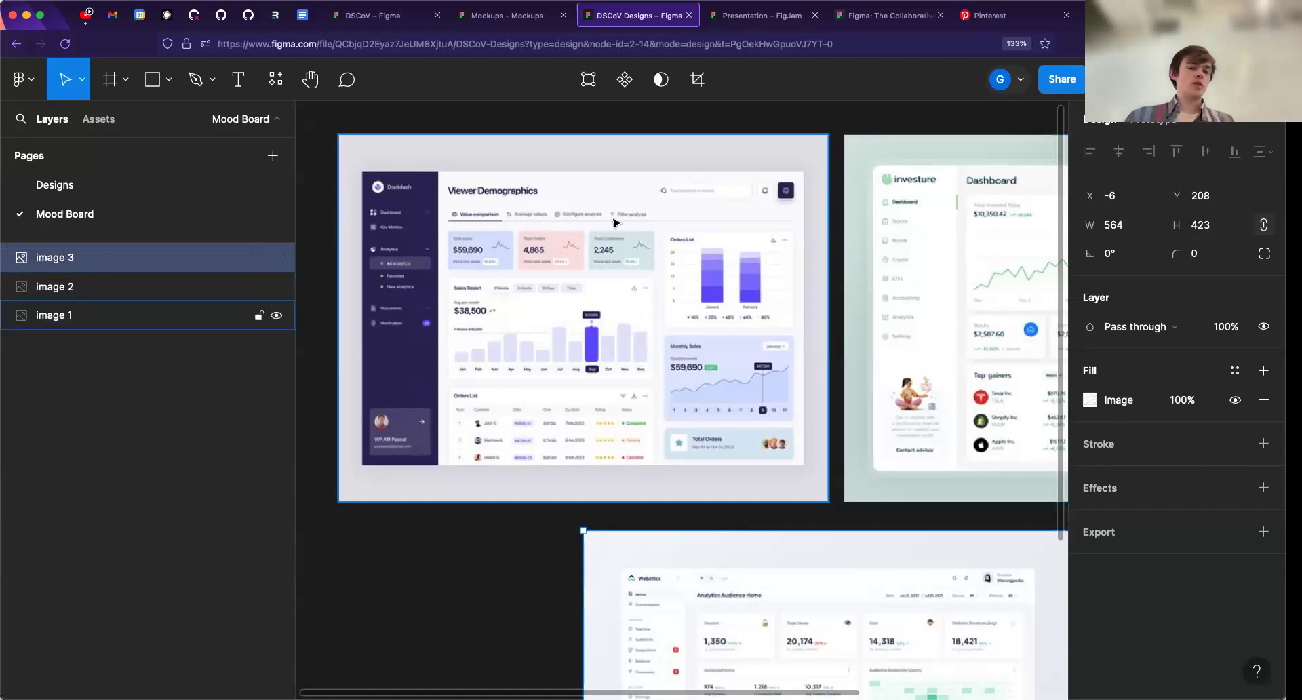
- Examine how the Viewer Demographics dashboard arranges its sidebar, cards and charts compared with the other two images
scroll(611, 257, down, 5)
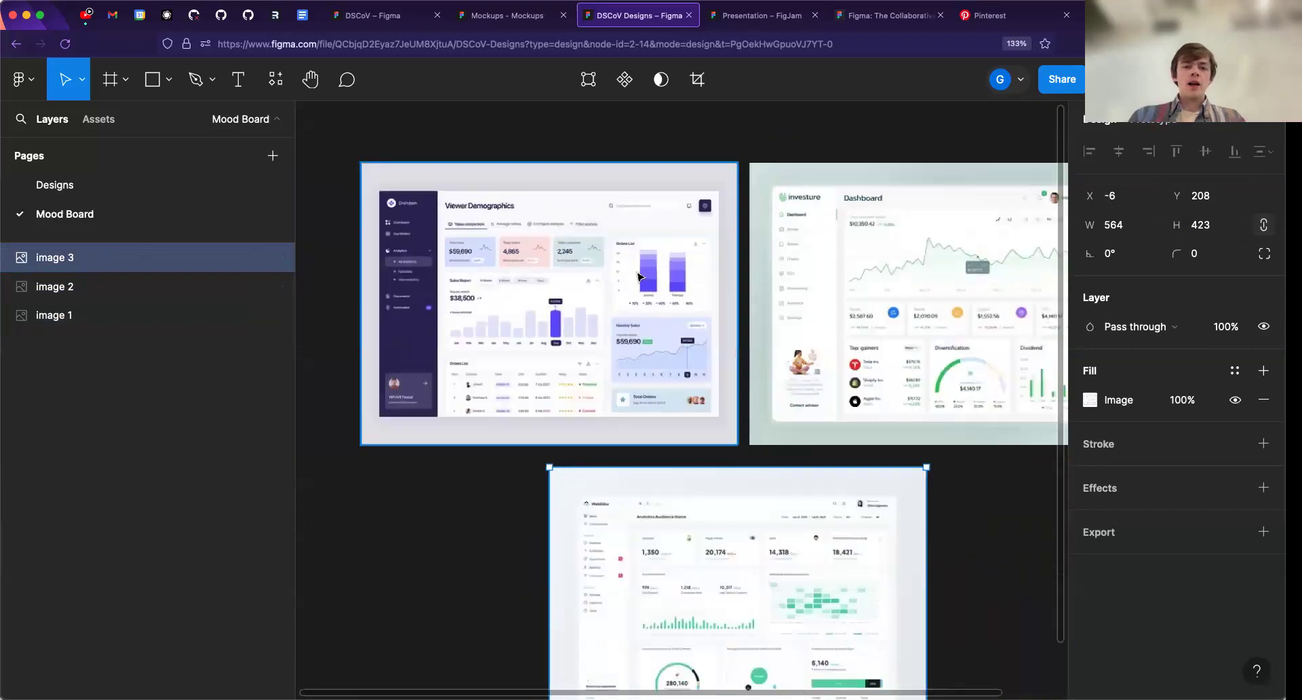
drag(662, 281, 744, 401)
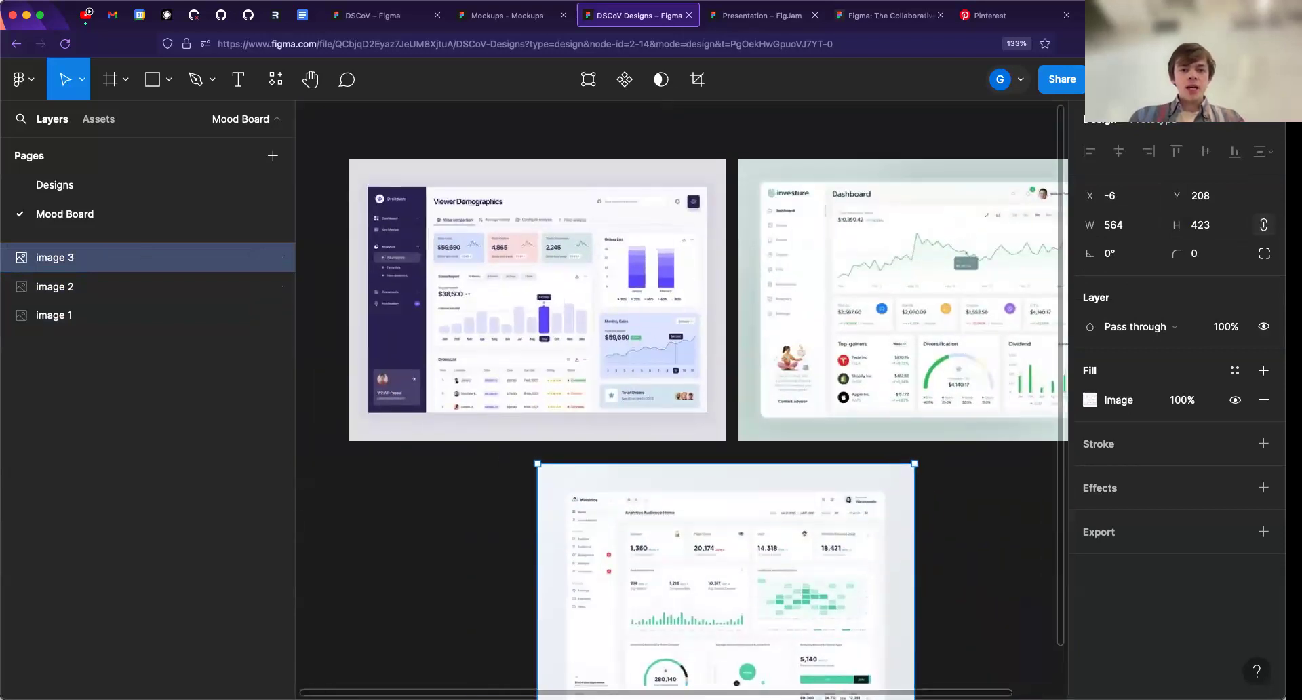
scroll(476, 300, up, 5)
drag(476, 300, 615, 345)
scroll(589, 333, up, 1)
drag(702, 288, 662, 302)
drag(898, 363, 505, 236)
scroll(633, 282, down, 3)
drag(554, 304, 735, 355)
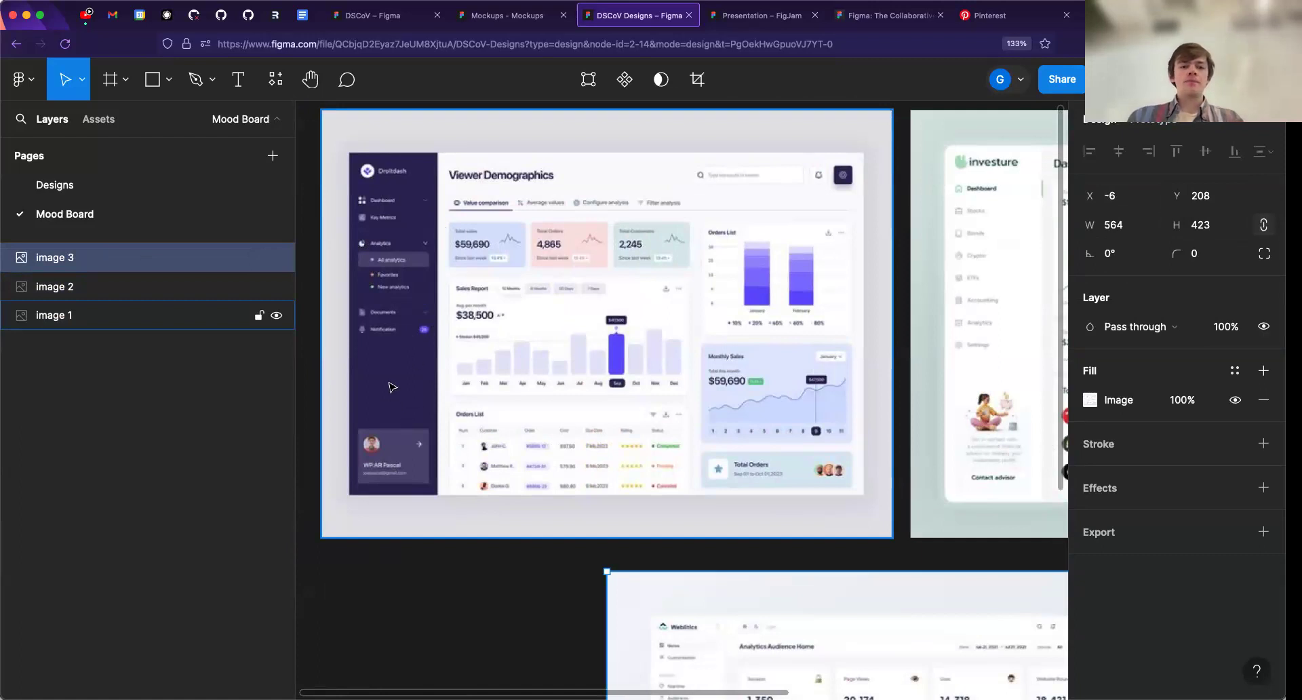
- Compare where the account profile is placed in the Viewer Demographics, Weblitics and Investure dashboards
scroll(392, 386, up, 5)
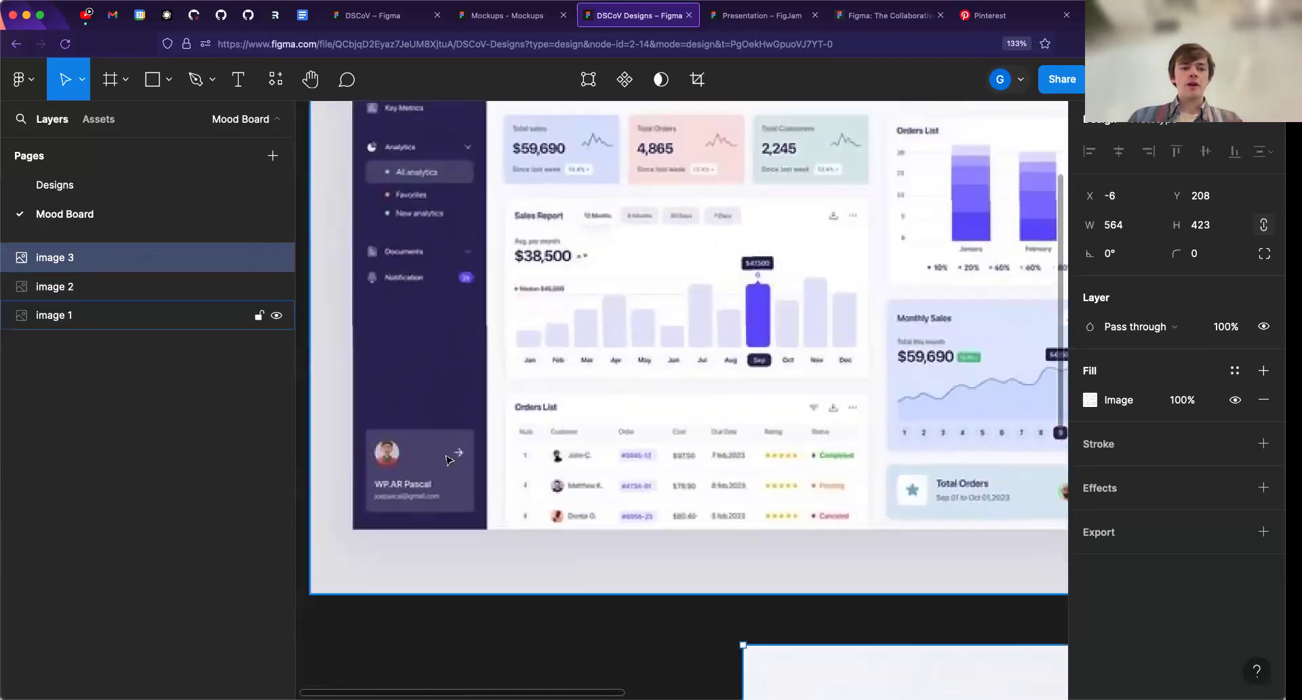
scroll(448, 460, down, 5)
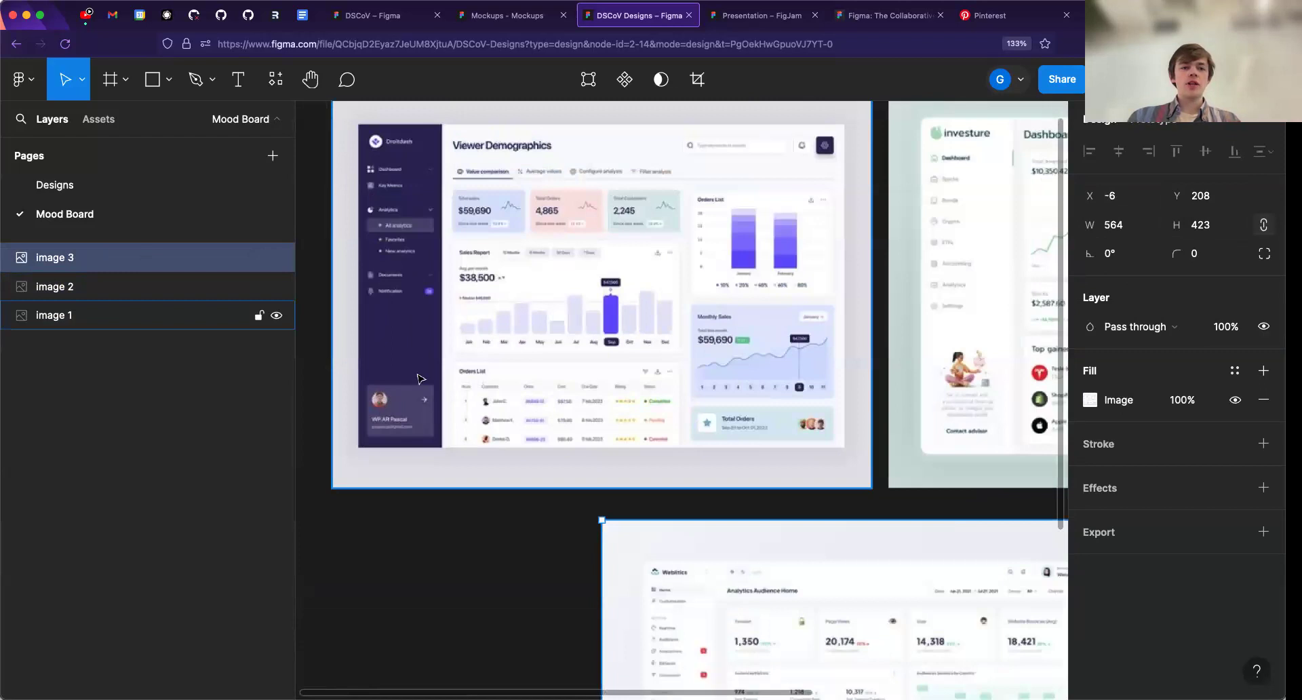
scroll(662, 466, down, 5)
scroll(874, 359, up, 5)
drag(824, 358, 816, 353)
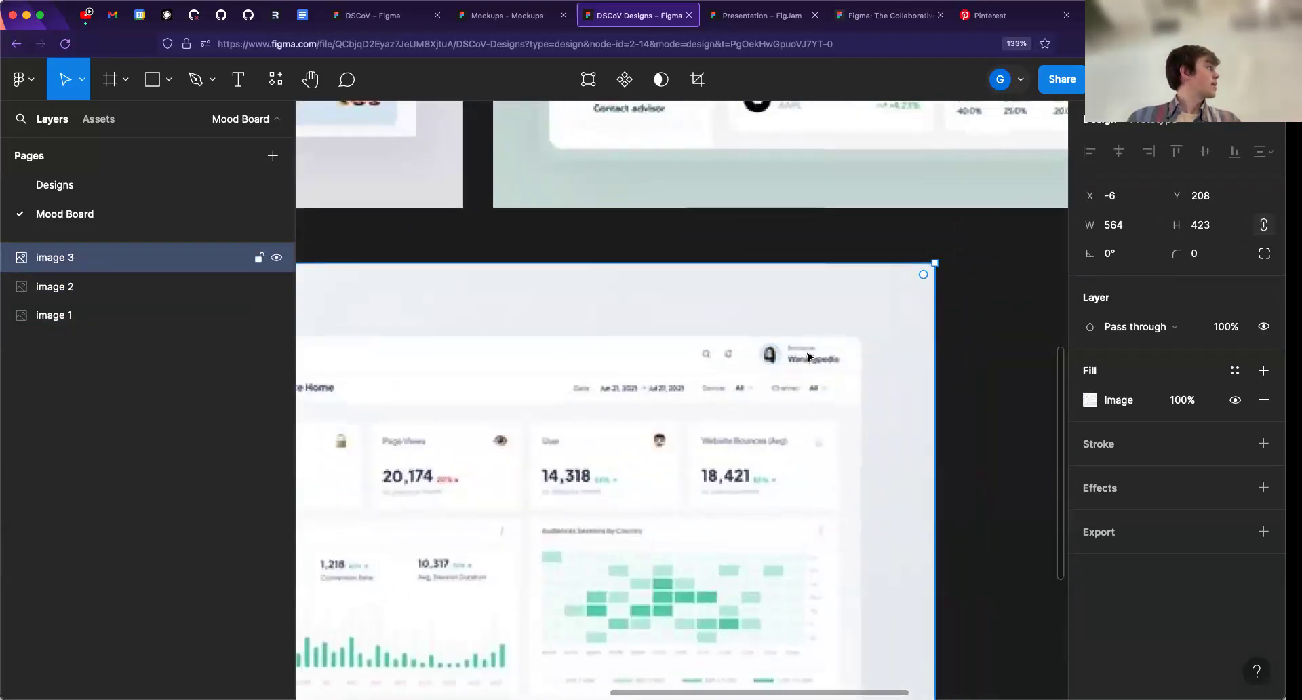
scroll(810, 357, down, 5)
drag(689, 395, 499, 619)
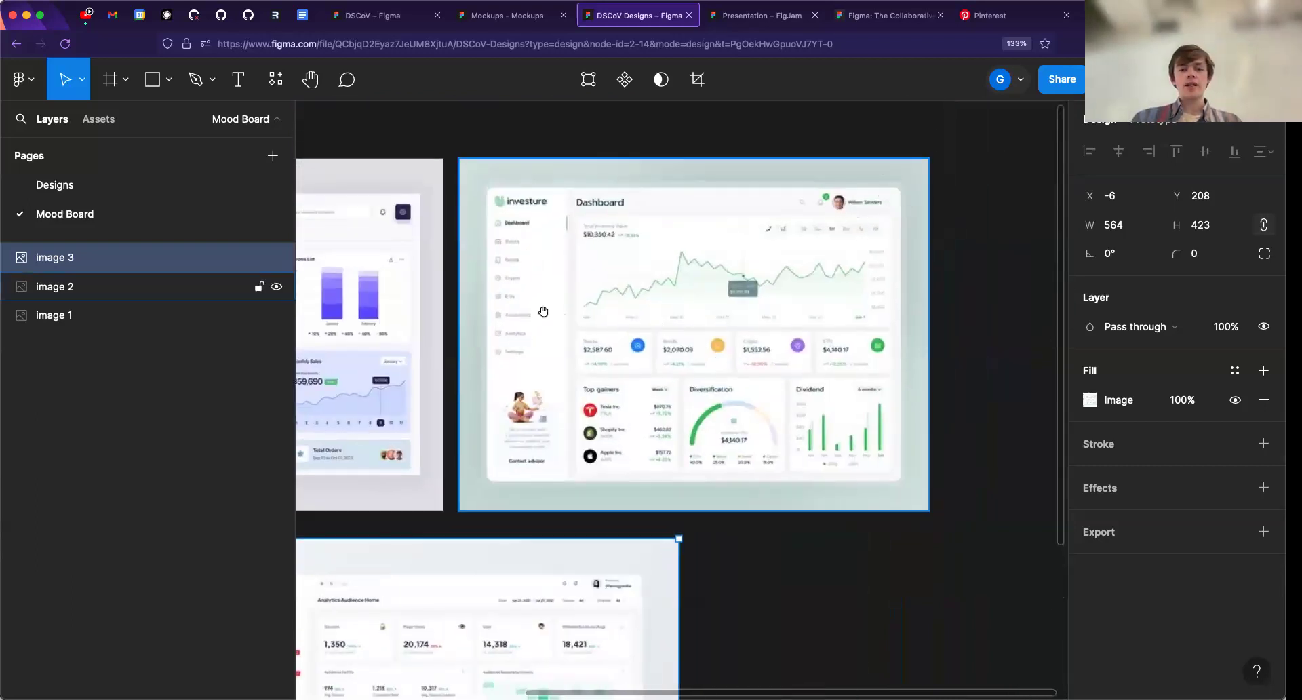
scroll(541, 302, left, 10)
scroll(667, 343, up, 2)
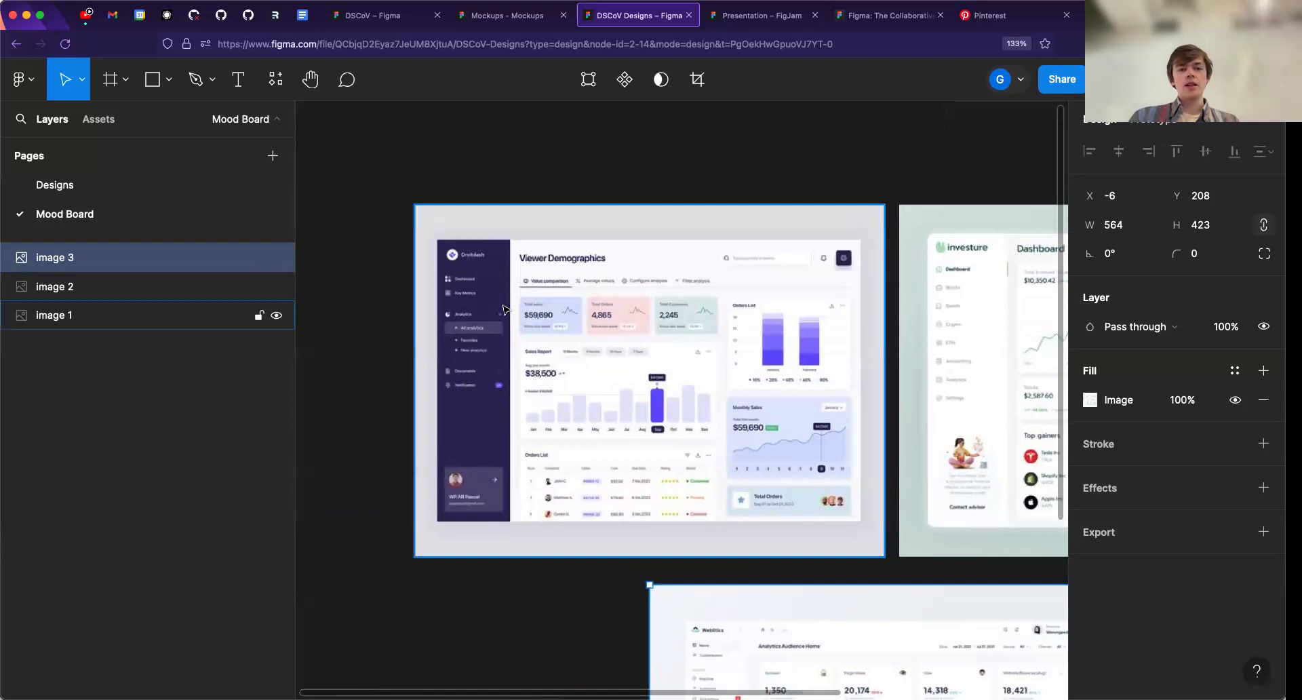
- Examine the navigation sidebar and header of the Viewer Demographics design up close and compare them with the Weblitics design
scroll(505, 310, up, 4)
scroll(505, 310, right, 1)
scroll(504, 310, down, 1)
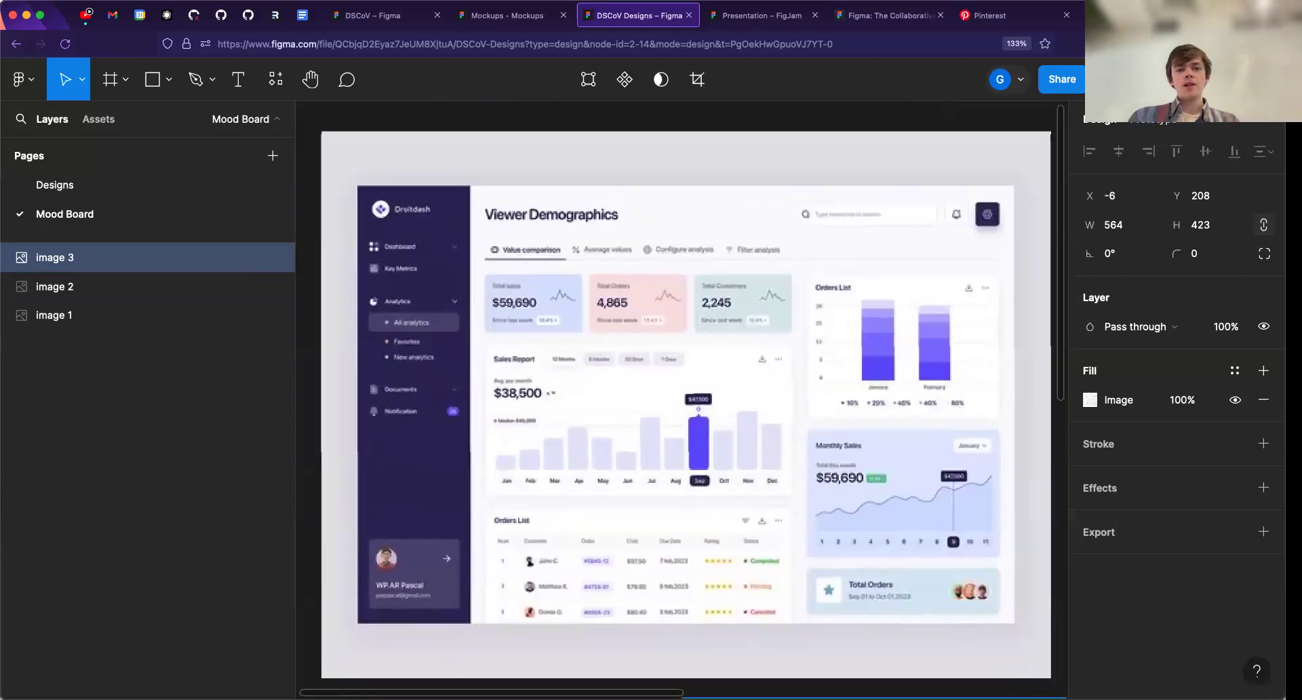
click(487, 315)
scroll(407, 352, up, 5)
scroll(441, 456, up, 5)
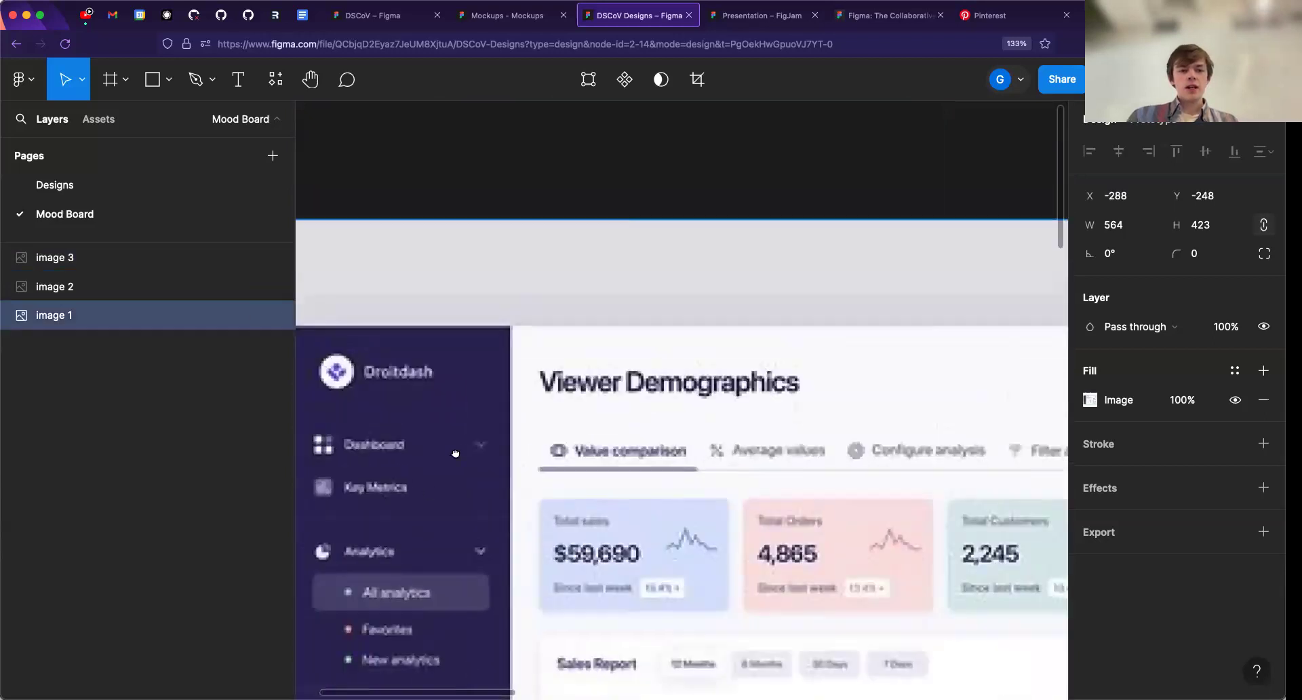
scroll(454, 453, down, 3)
scroll(454, 453, left, 1)
scroll(523, 326, down, 5)
scroll(590, 363, down, 1)
scroll(599, 375, down, 3)
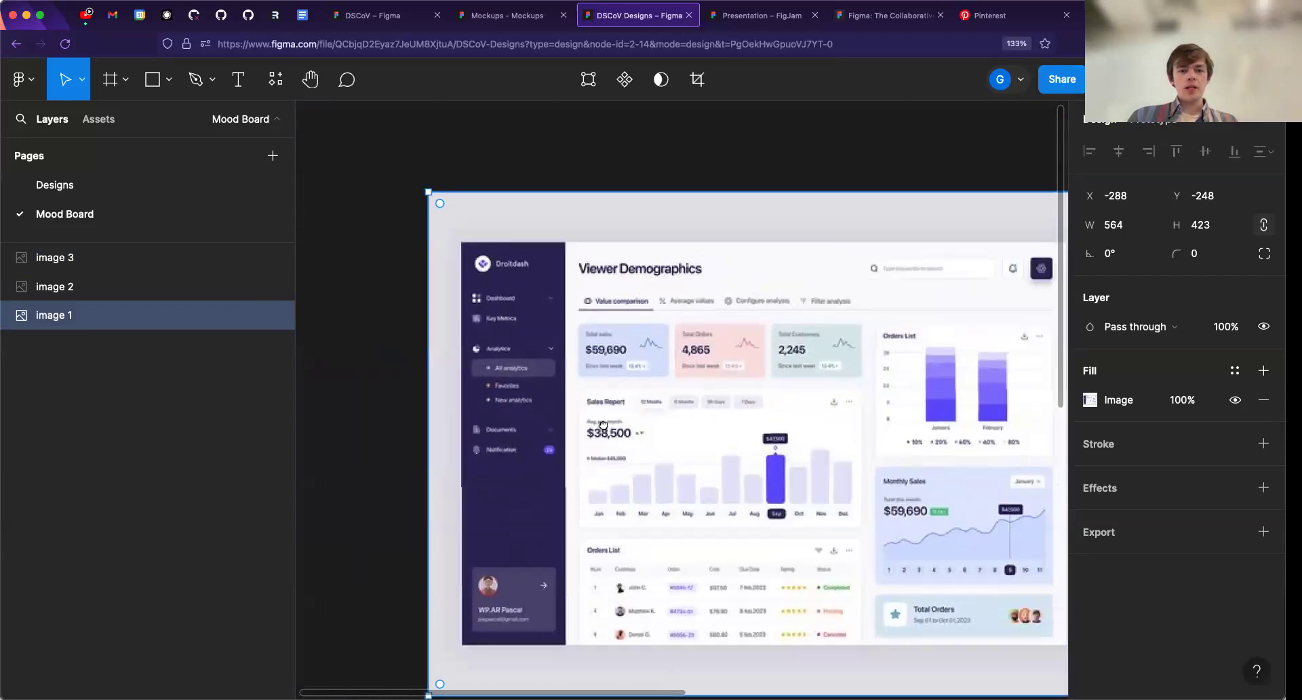
scroll(590, 344, down, 5)
scroll(590, 343, right, 2)
- Examine the sidebar, line chart and summary cards of the Investure dashboard against the Viewer Demographics design
scroll(576, 276, down, 3)
scroll(576, 275, right, 2)
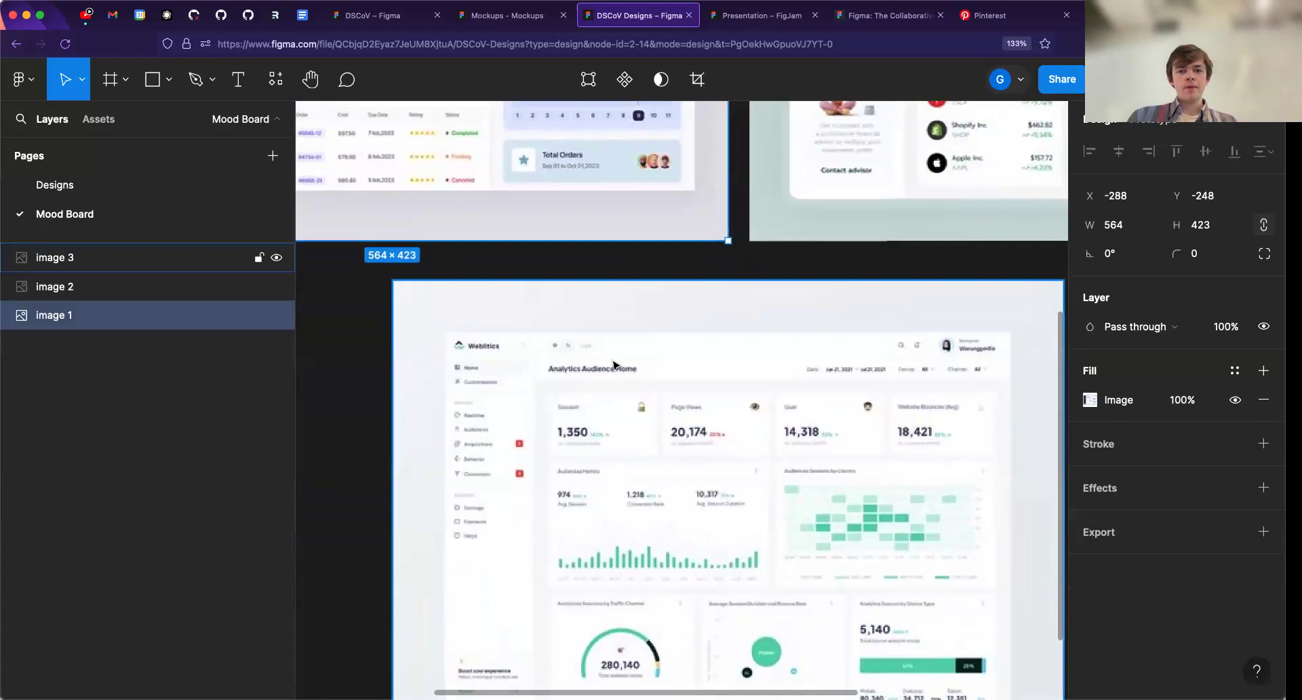
scroll(618, 366, up, 3)
scroll(618, 373, down, 5)
scroll(678, 341, up, 5)
scroll(678, 341, right, 2)
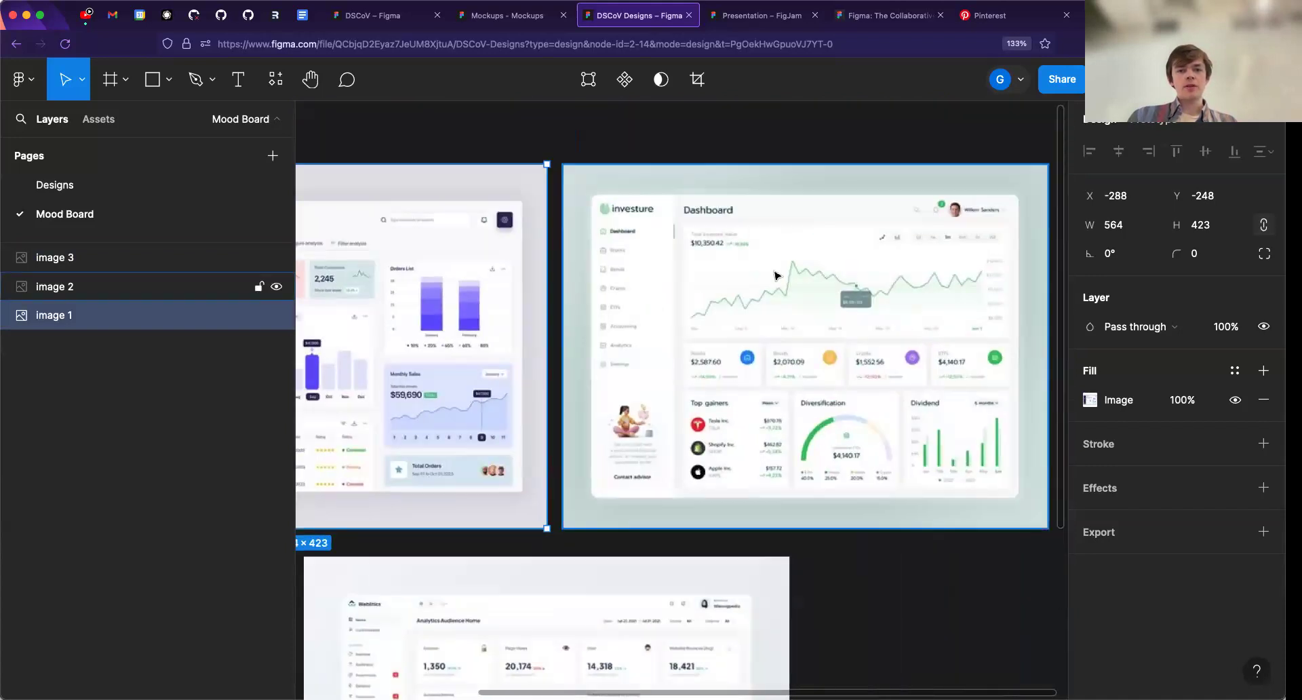
scroll(680, 293, up, 3)
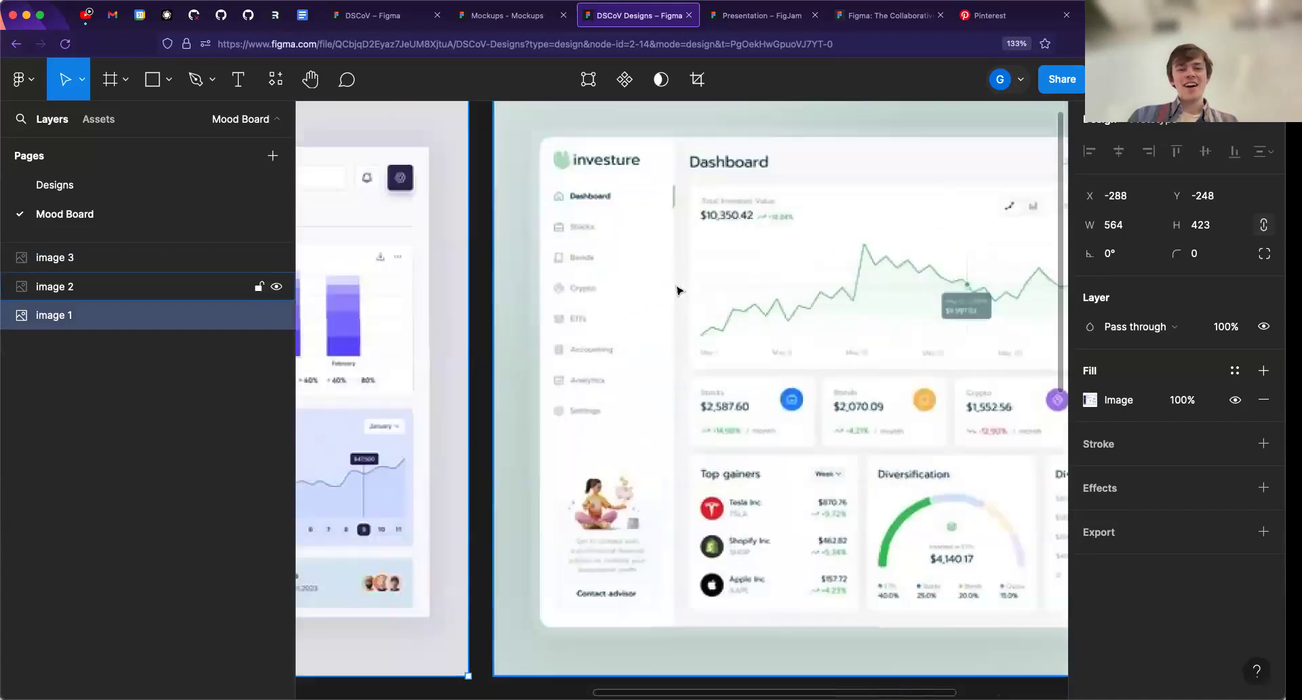
scroll(630, 316, up, 2)
scroll(630, 316, down, 3)
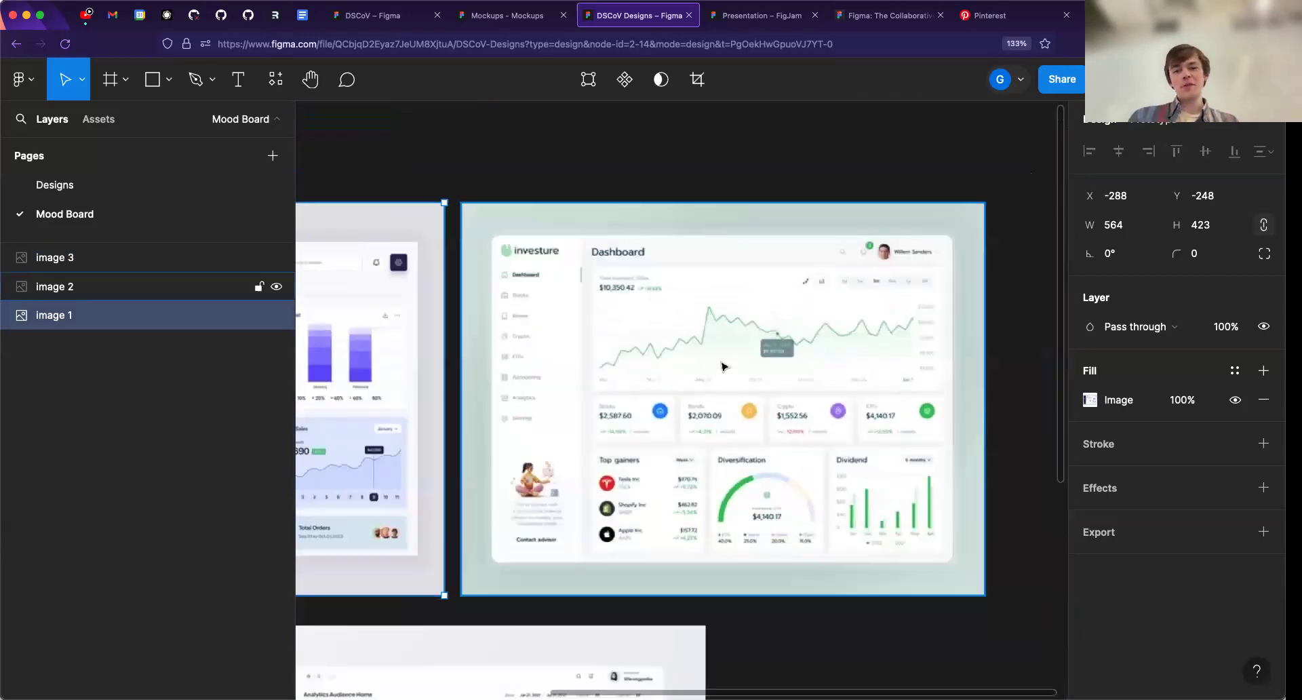
scroll(705, 353, left, 2)
scroll(643, 348, left, 5)
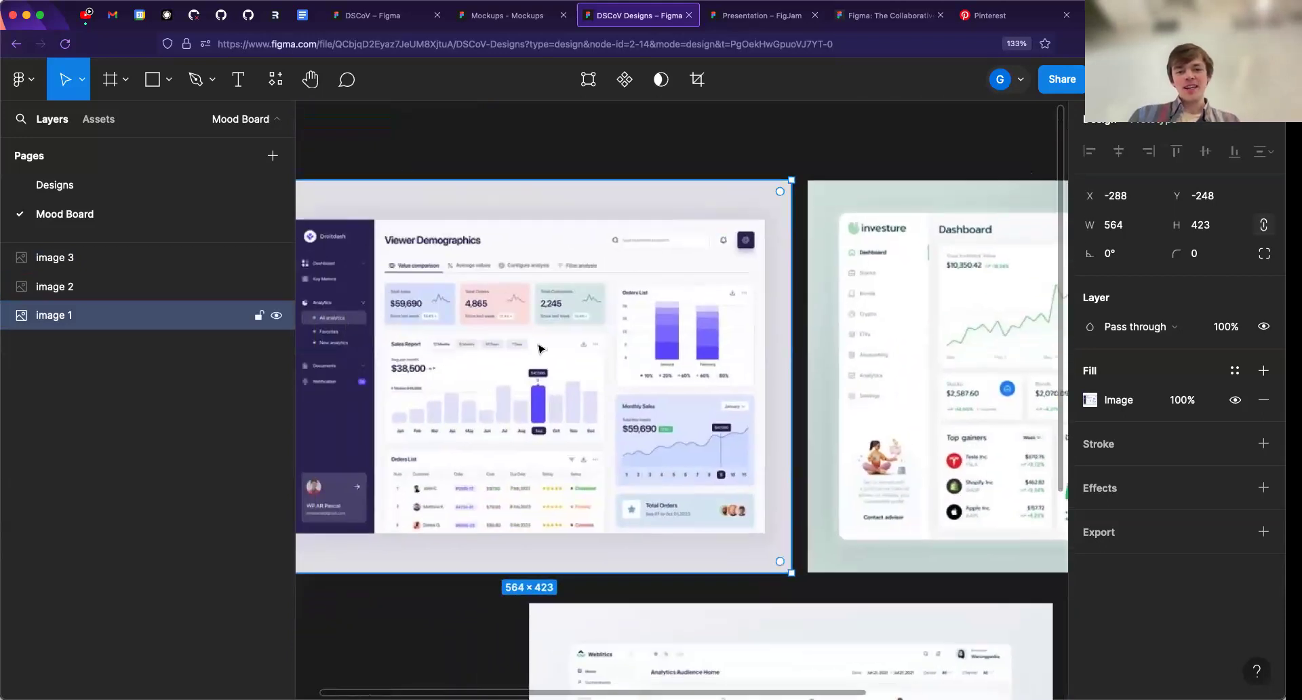
- Deselect the first image and review the overall layout and colours of all three mood board dashboards together
scroll(590, 353, down, 1)
drag(643, 394, 617, 348)
drag(732, 445, 686, 479)
scroll(453, 245, left, 2)
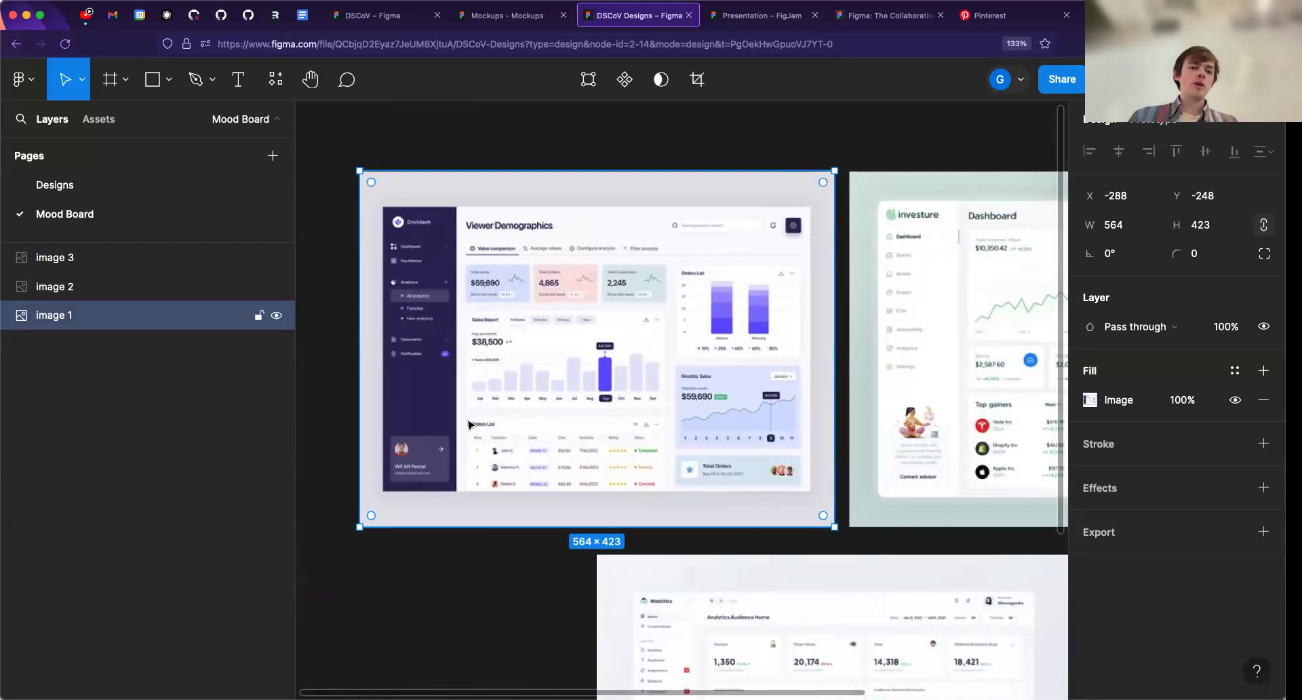
click(485, 141)
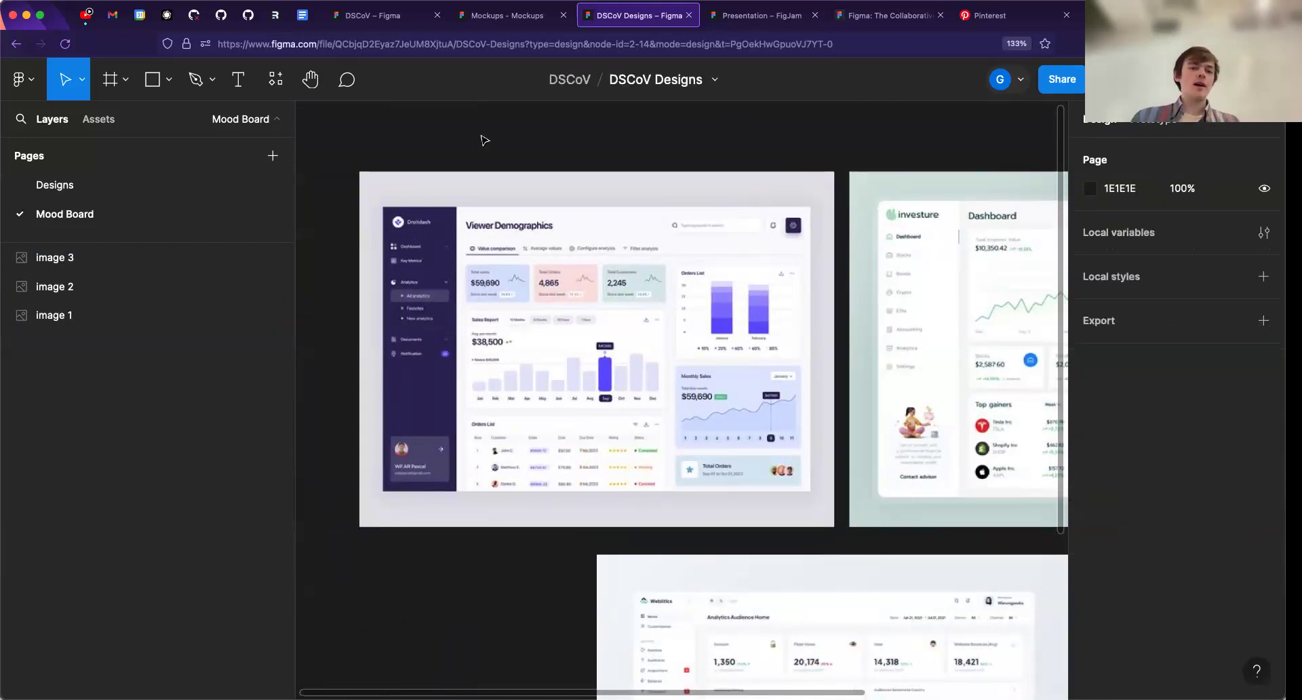
drag(555, 309, 489, 297)
scroll(490, 294, down, 1)
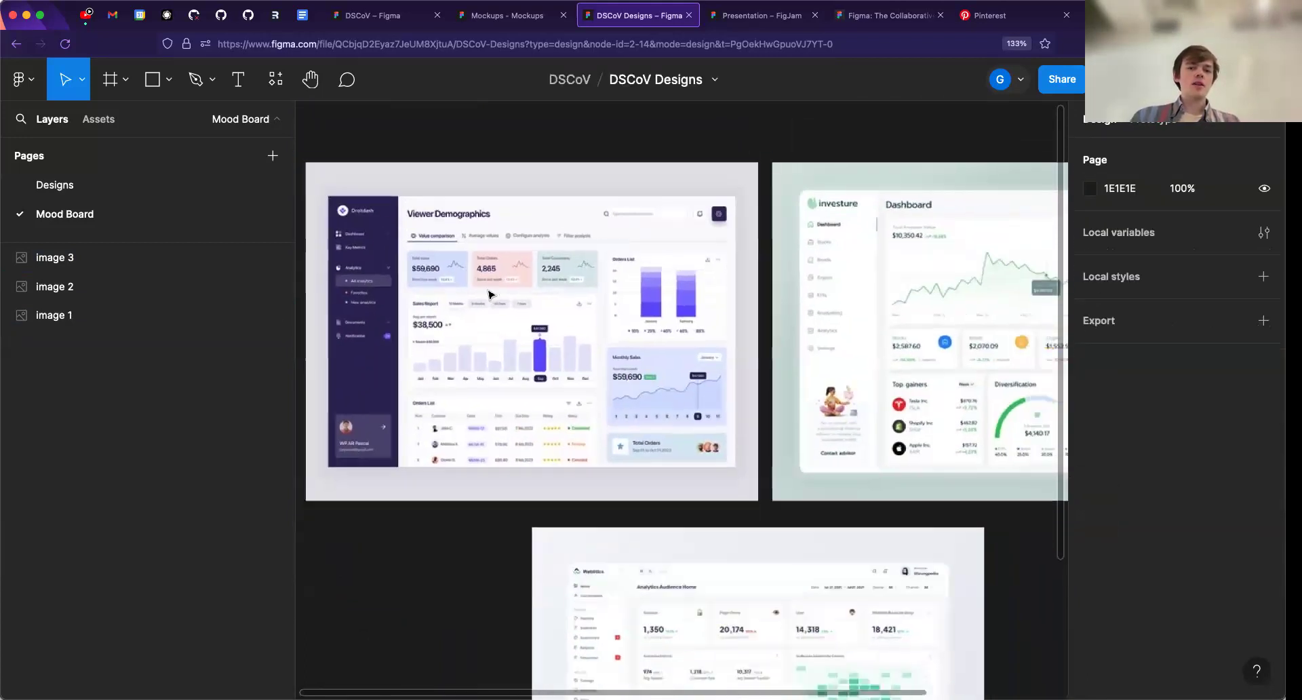
drag(407, 295, 465, 320)
scroll(446, 344, up, 1)
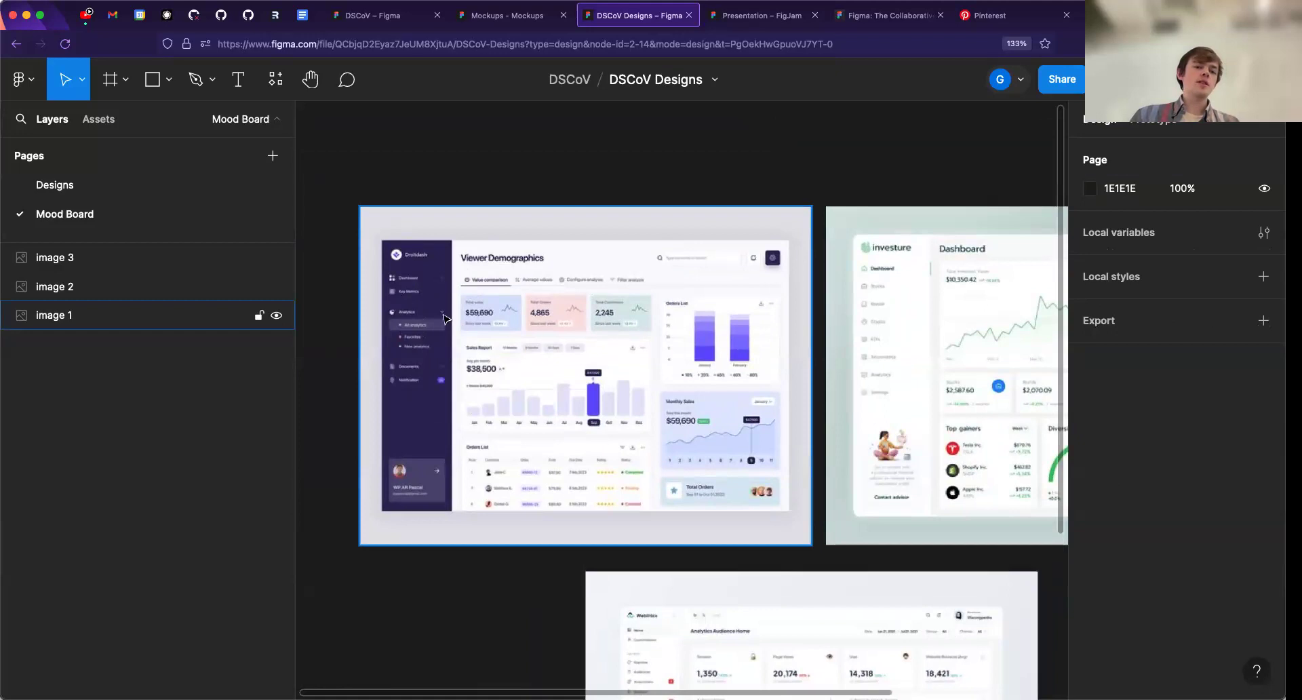
scroll(444, 319, right, 5)
scroll(444, 318, left, 5)
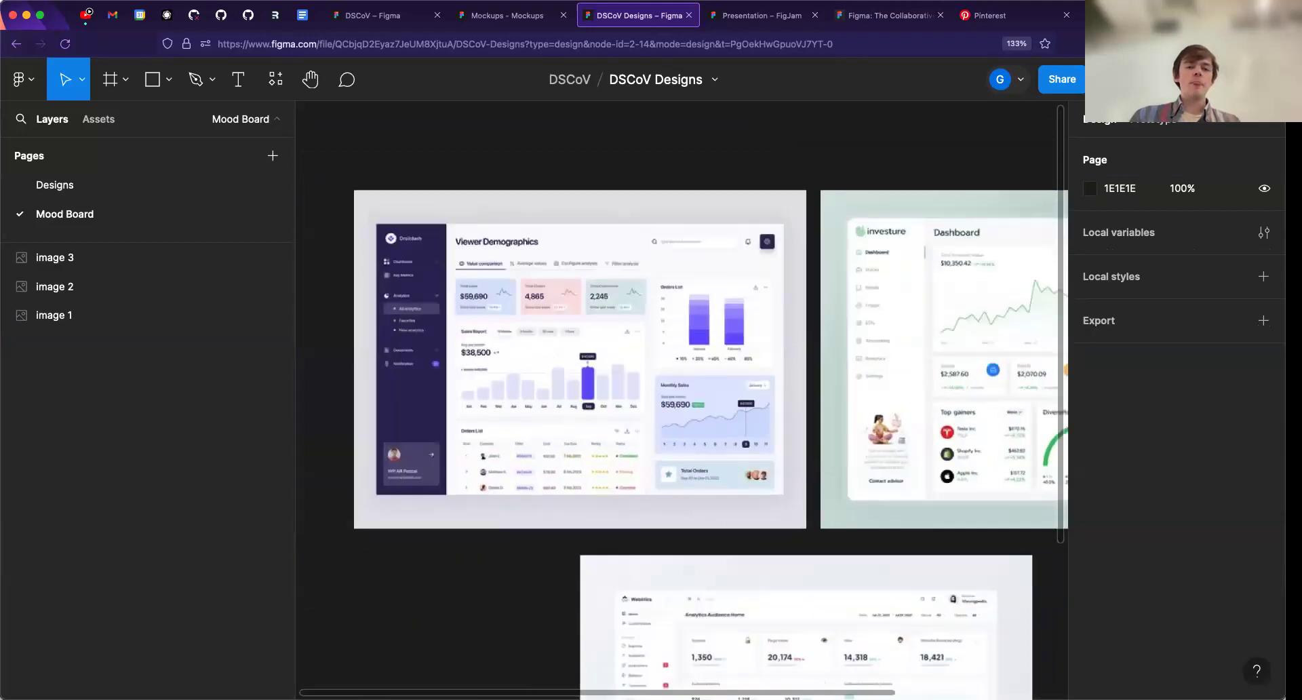
scroll(561, 334, left, 2)
scroll(561, 334, down, 1)
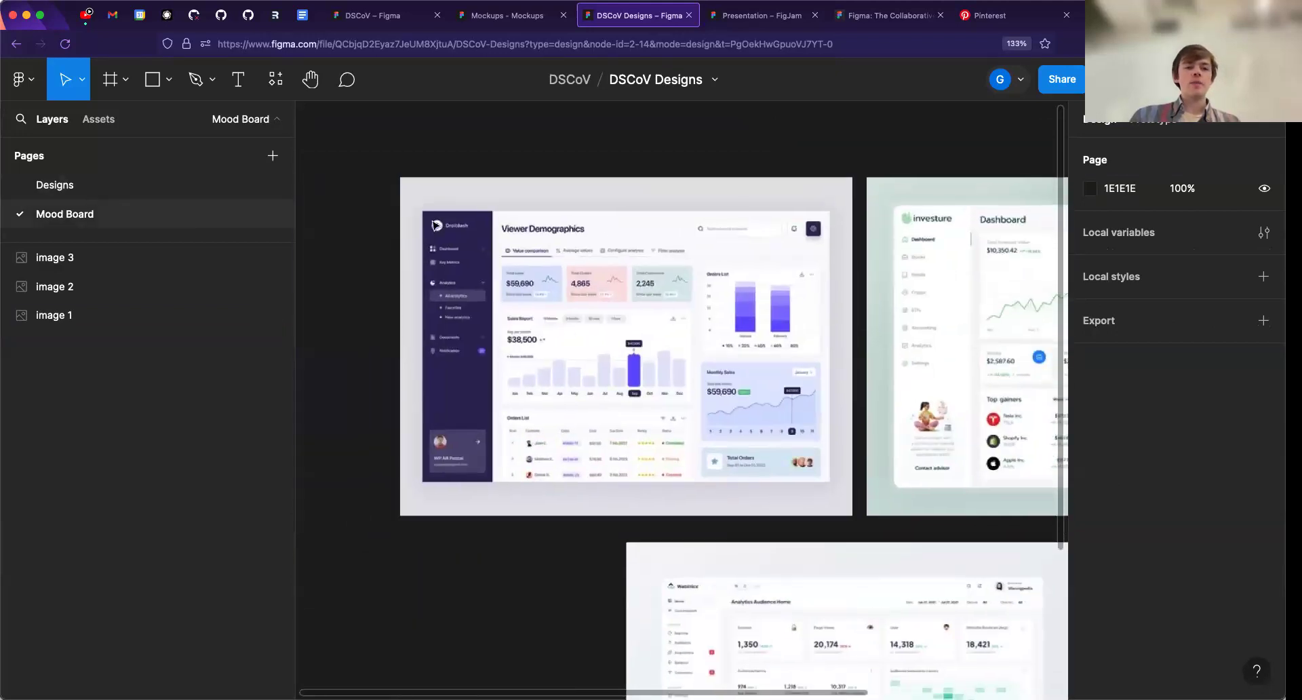
scroll(707, 354, right, 1)
scroll(707, 354, down, 3)
scroll(707, 354, right, 2)
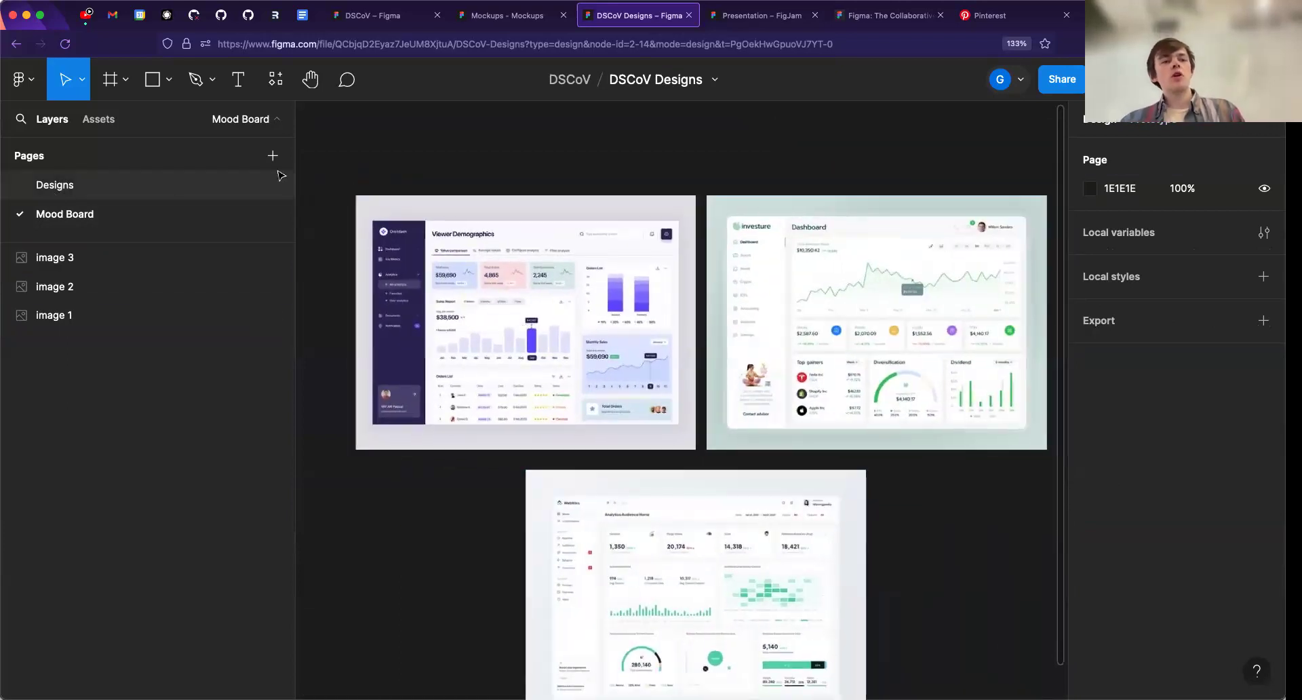
- Switch from the Mood Board page to the empty Designs page
click(247, 124)
click(247, 124)
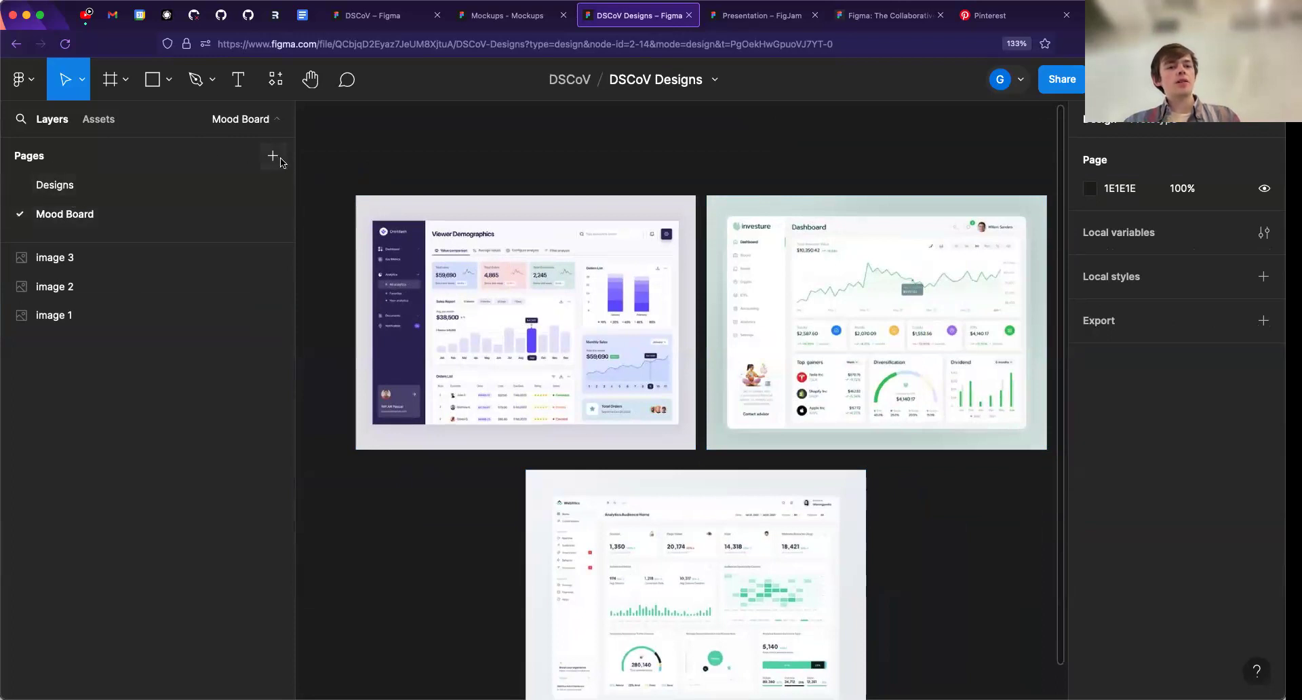
click(61, 193)
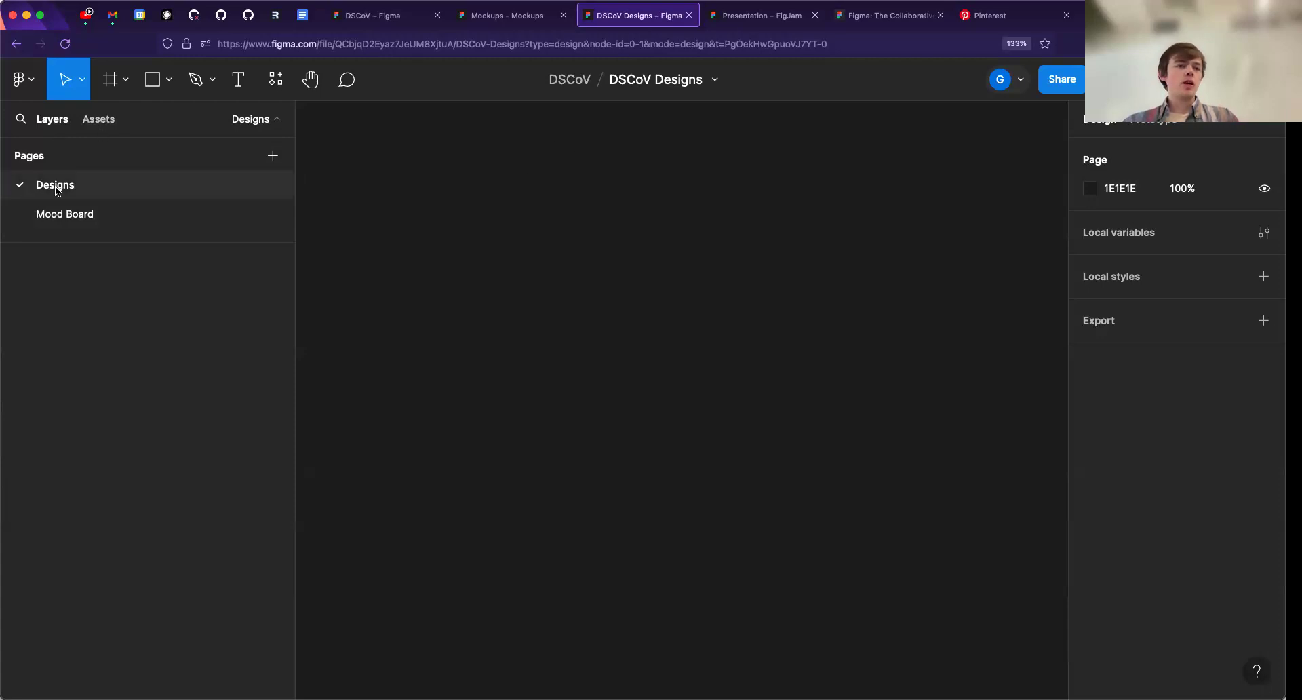
- Add a desktop frame to the Designs page using the MacBook Pro 14" preset, 1512 × 982
key(f)
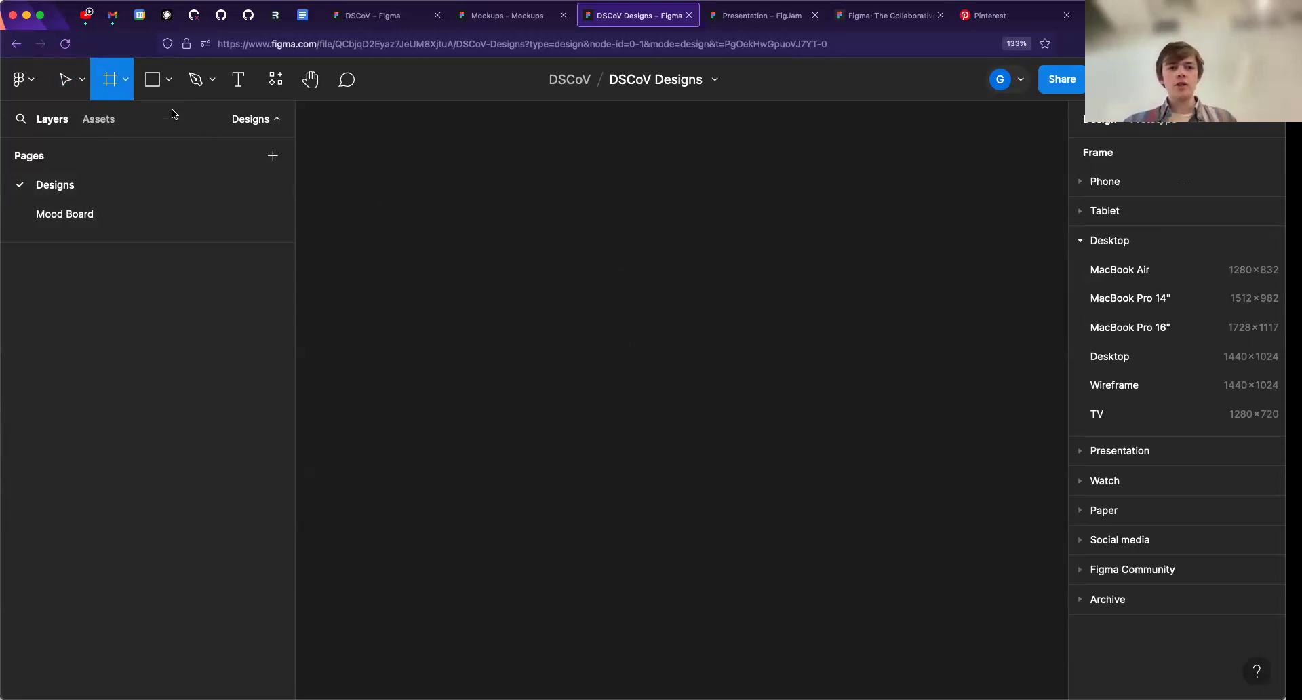
click(1104, 242)
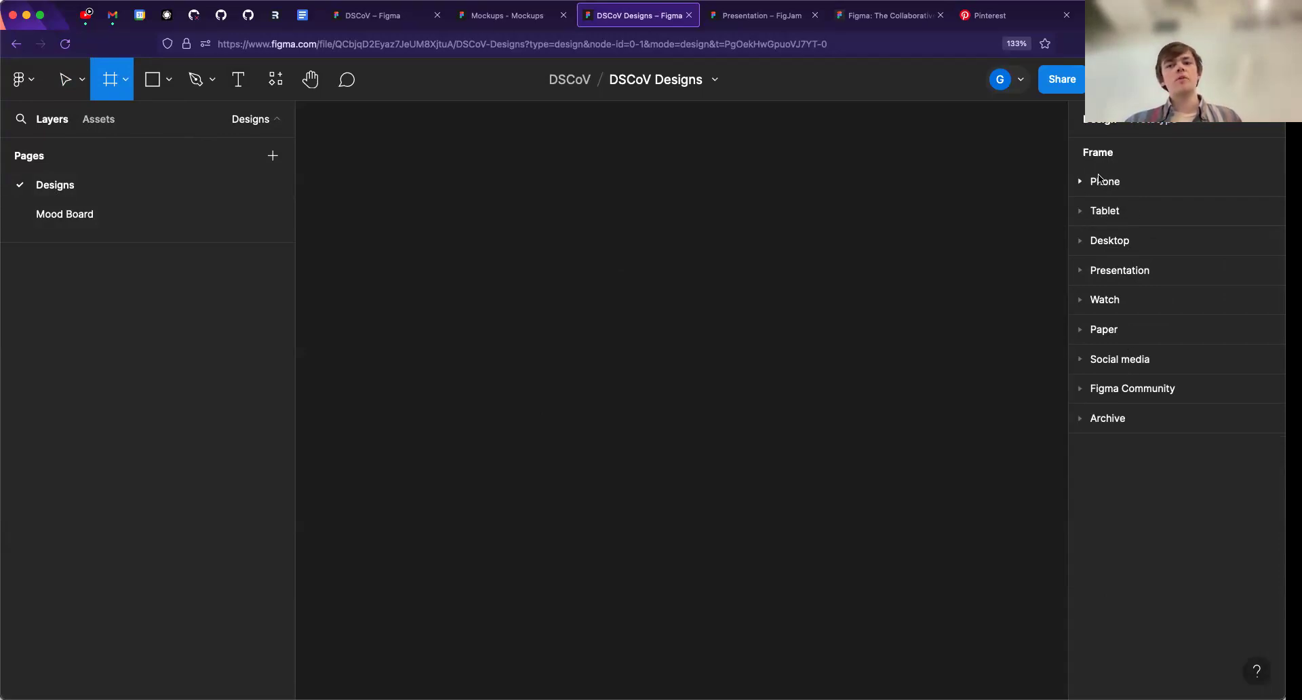
click(1096, 242)
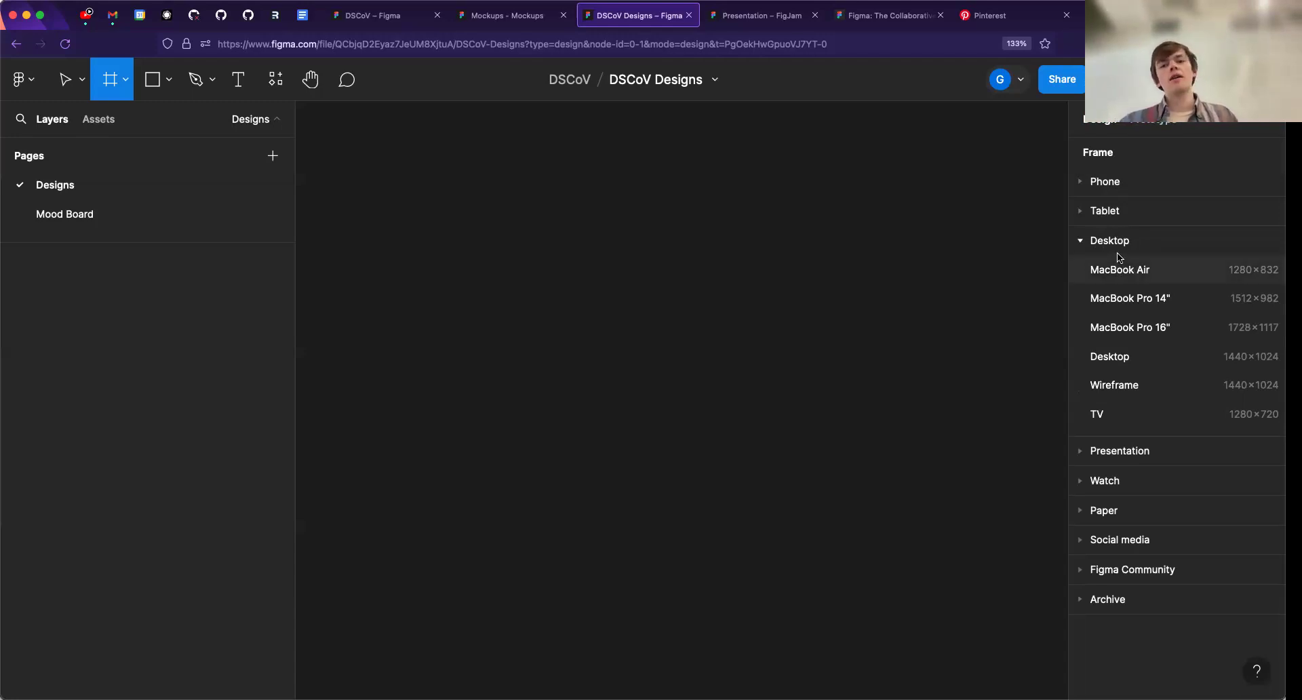
click(1131, 299)
scroll(762, 337, down, 2)
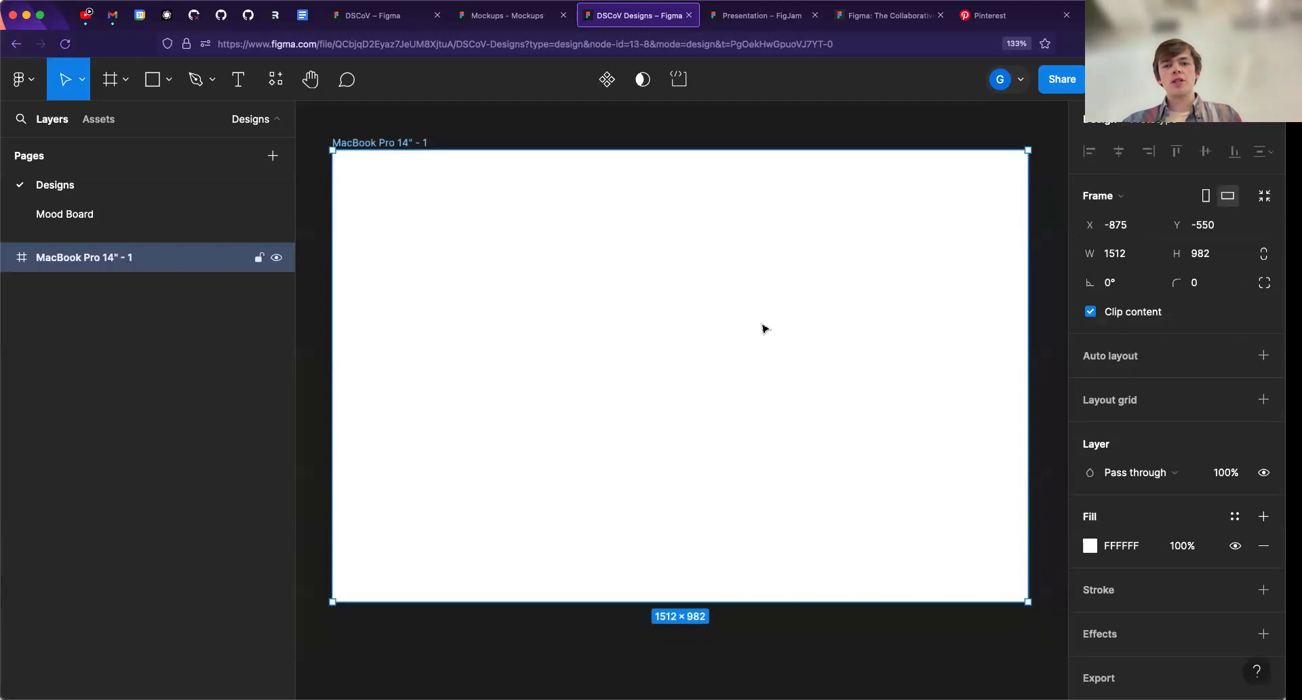
- Draw a rectangle about 444 × 561 in the upper-left area of the MacBook Pro 14" frame
scroll(705, 356, down, 3)
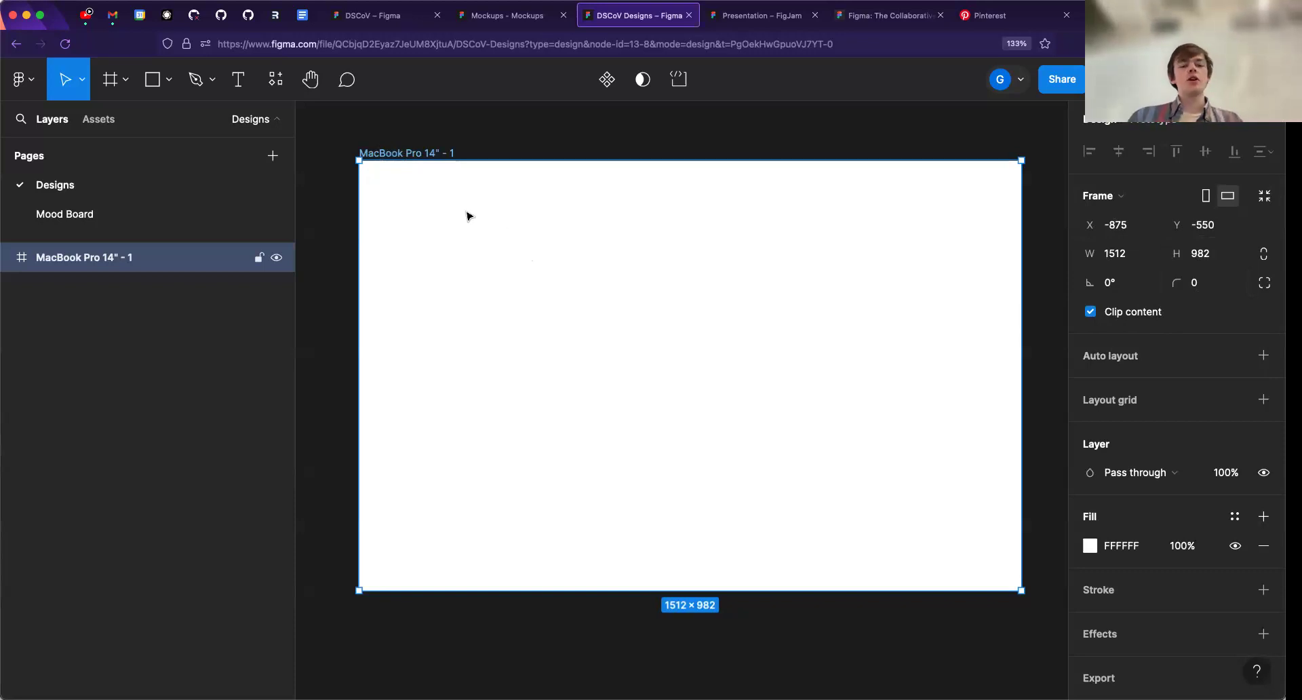
key(r)
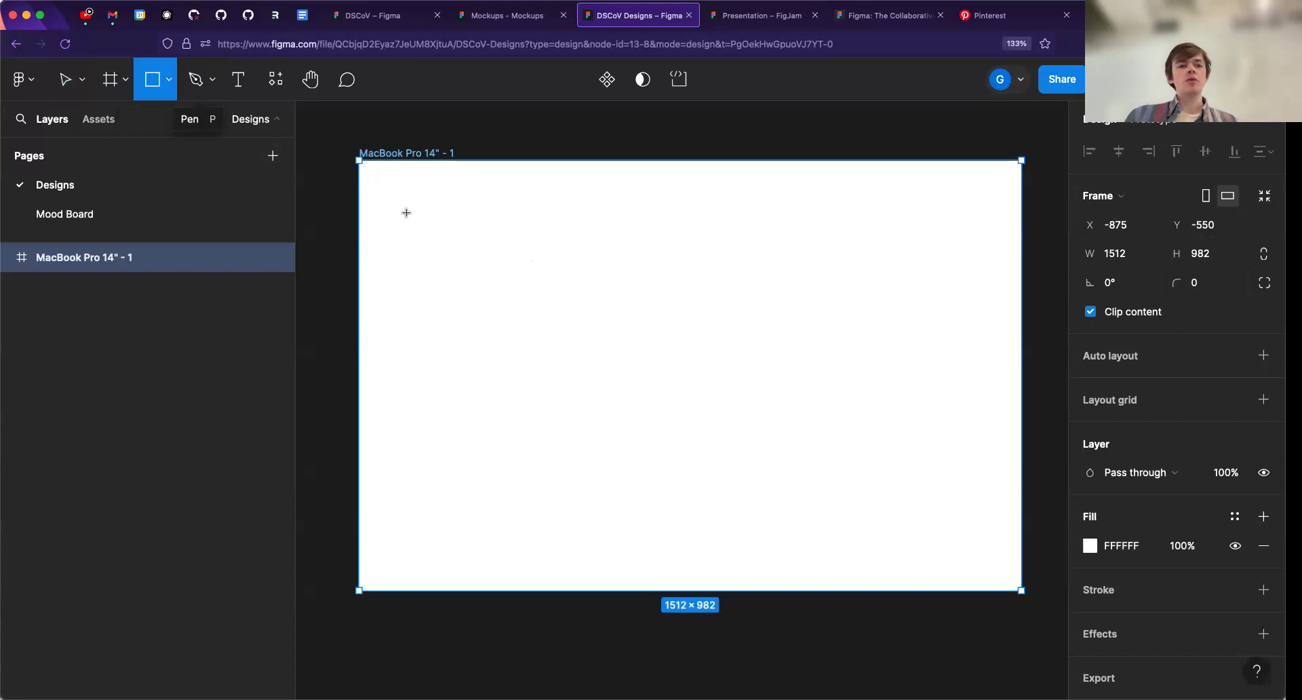
drag(392, 184, 586, 430)
mouse_move(630, 330)
mouse_down()
mouse_move(714, 414)
mouse_move(706, 392)
mouse_up()
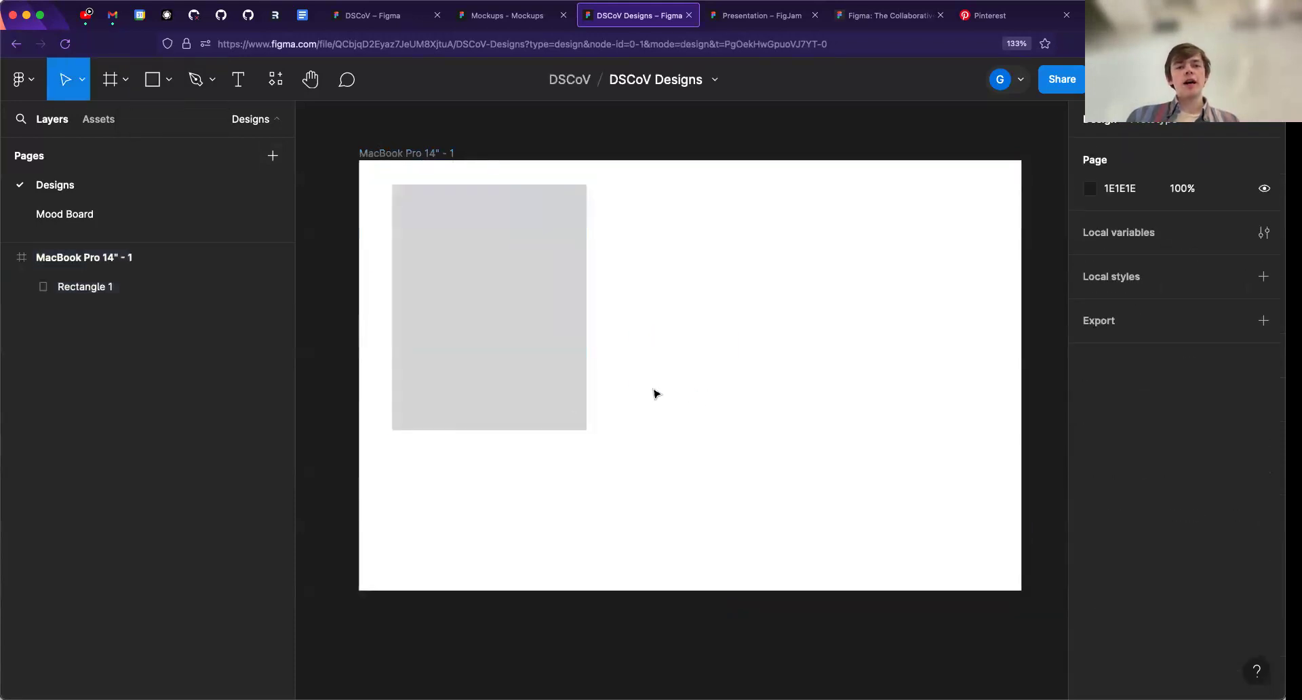
- Draw a practice rectangle about 351 × 322 and a small wide one above it, then move the larger one around the frame
key(r)
drag(631, 319, 780, 458)
drag(741, 398, 790, 358)
key(r)
drag(596, 207, 720, 241)
drag(771, 337, 737, 394)
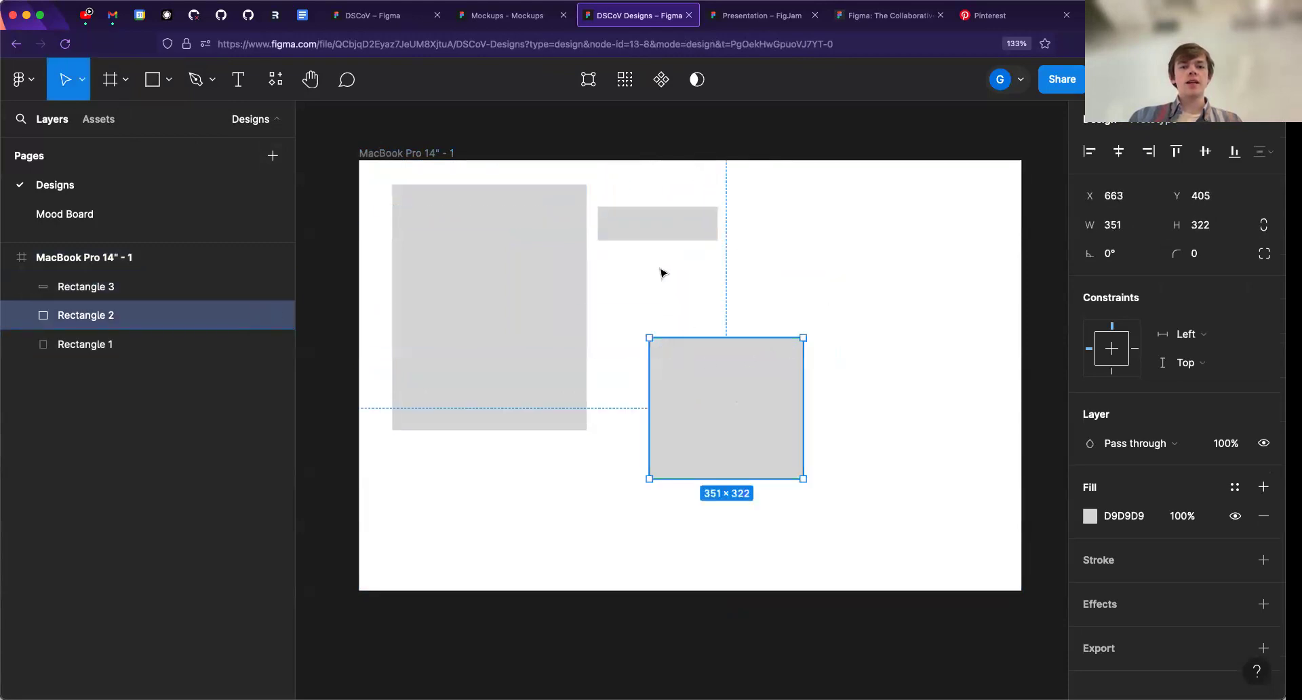
- Reposition the two practice rectangles and delete them, leaving only the large rectangle in the frame
drag(658, 237, 711, 268)
drag(697, 362, 648, 331)
click(694, 266)
click(673, 367)
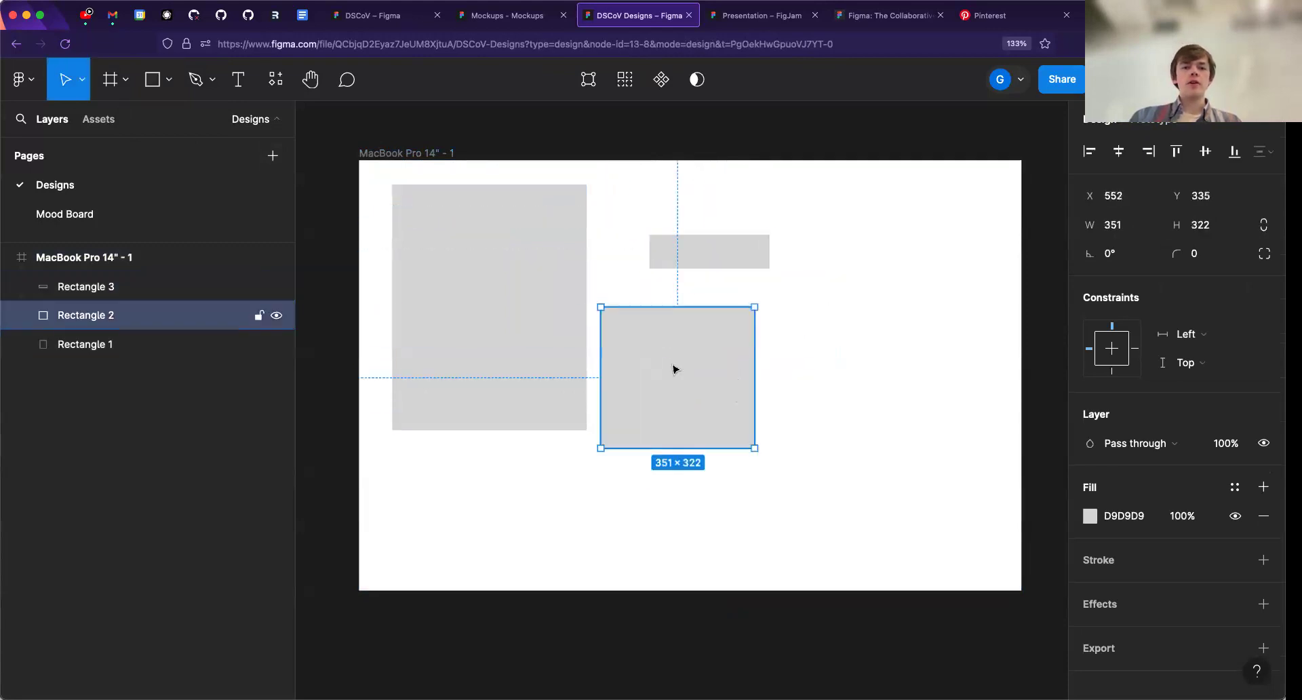
shift+click(662, 268)
key(Delete)
- Place a default 100 × 100 square beside the large rectangle, move it around and delete it
key(r)
click(693, 273)
drag(707, 295, 665, 259)
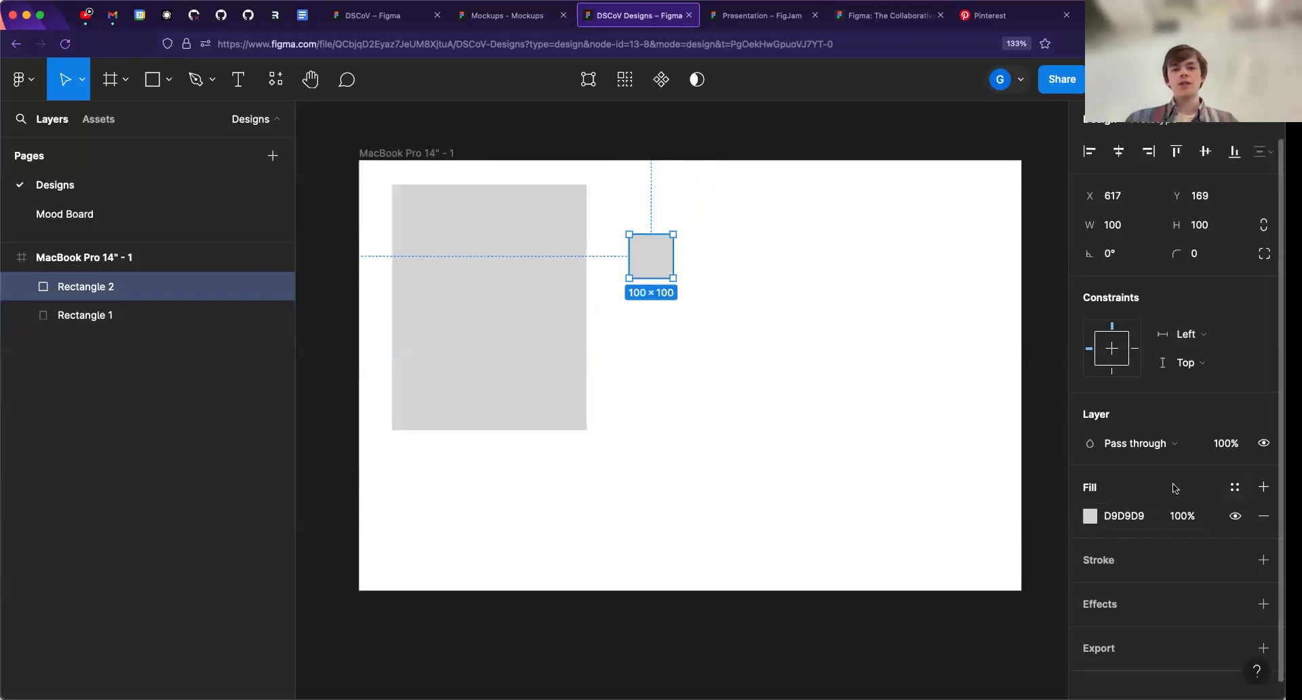
click(1128, 517)
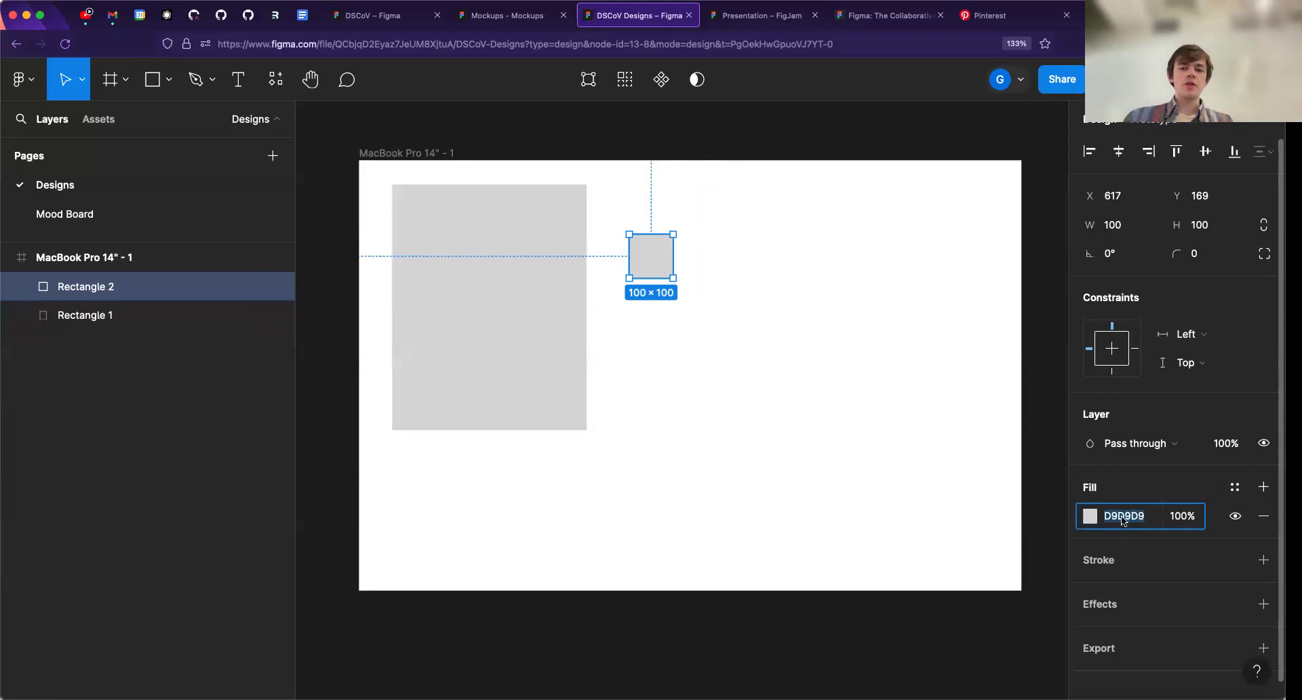
click(640, 271)
drag(642, 314, 652, 309)
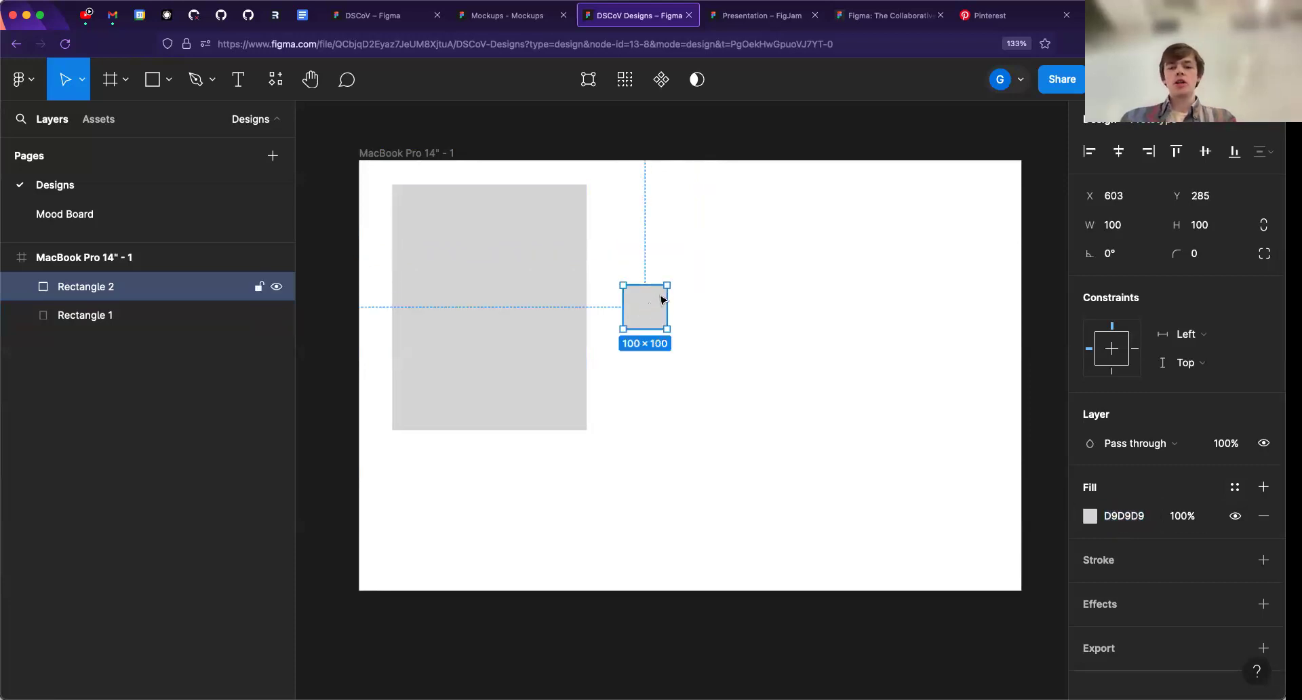
key(Delete)
- Align the large rectangle with the frame's left edge and resize it into a narrower full-height sidebar, 982 high
drag(512, 285, 485, 279)
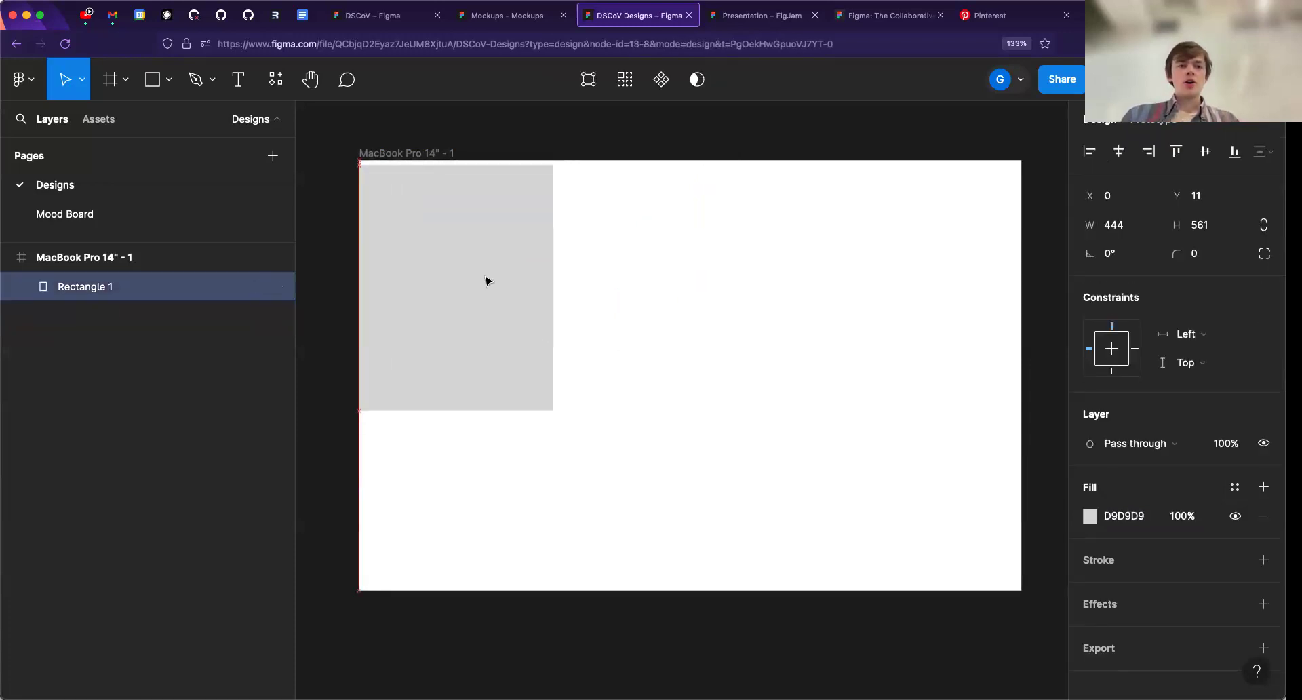
drag(554, 406, 510, 580)
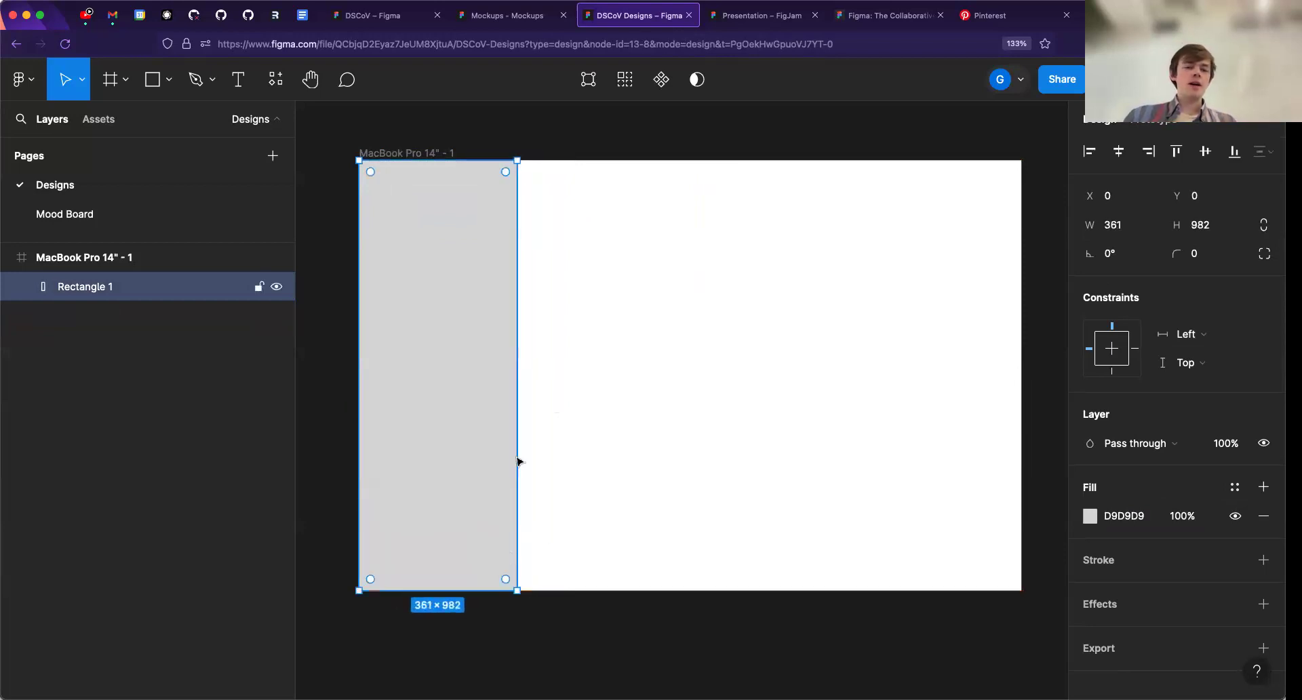
drag(520, 457, 504, 454)
click(511, 410)
click(499, 408)
- Draw a main content rectangle about 1086 × 724 in the white area beside the sidebar
key(r)
mouse_move(533, 254)
mouse_down()
mouse_move(886, 578)
mouse_move(999, 571)
mouse_up()
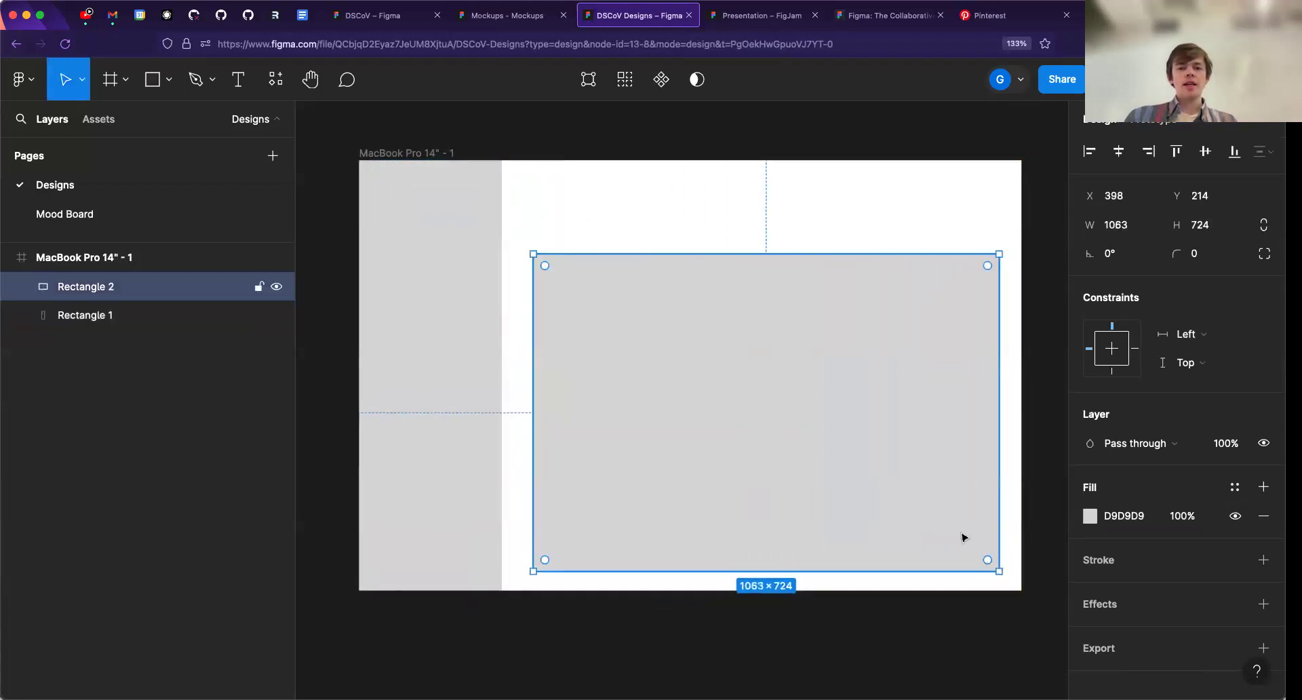
drag(998, 478, 1008, 477)
drag(923, 444, 909, 450)
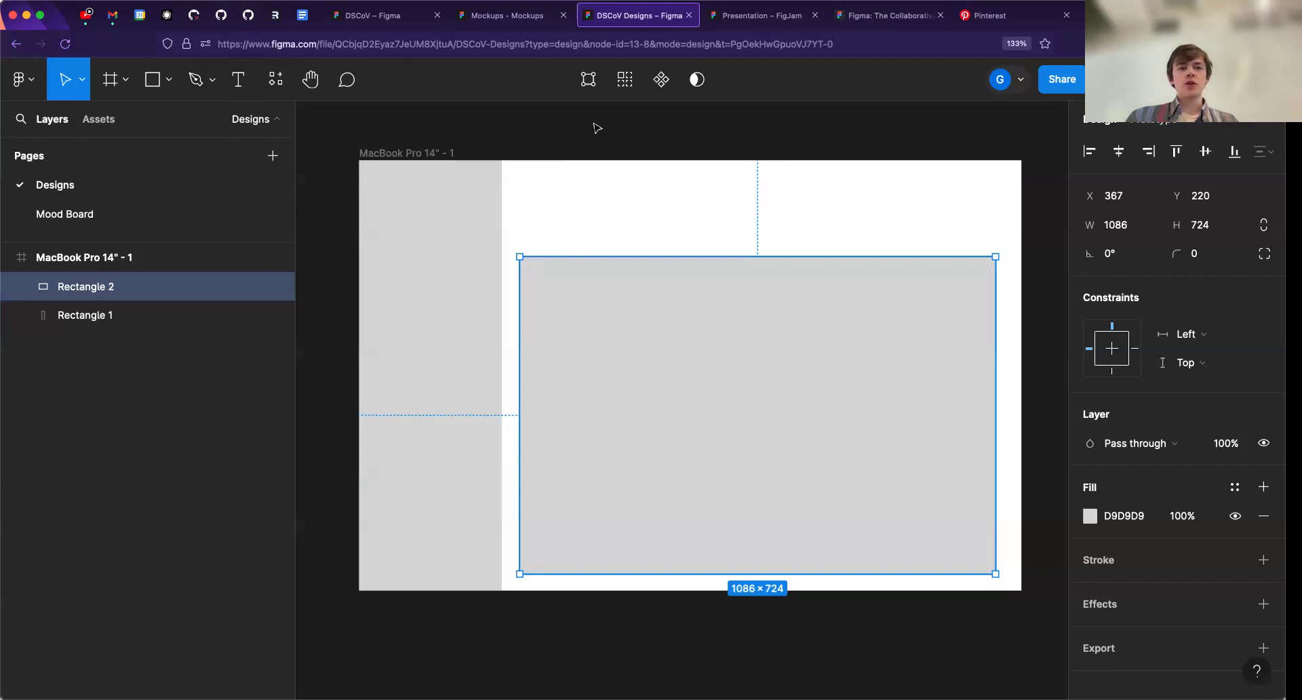
- Add a 100 × 100 circle above the content rectangle and a rectangle about 221 × 68 beside it
click(172, 83)
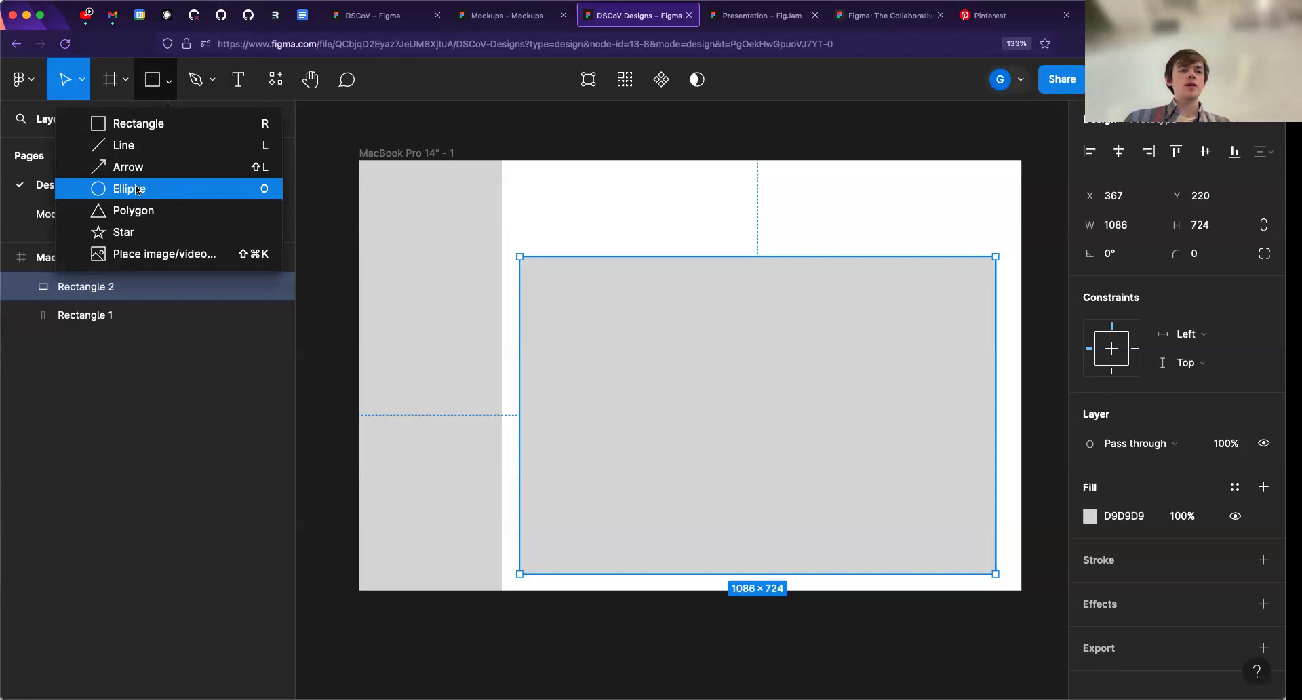
click(231, 192)
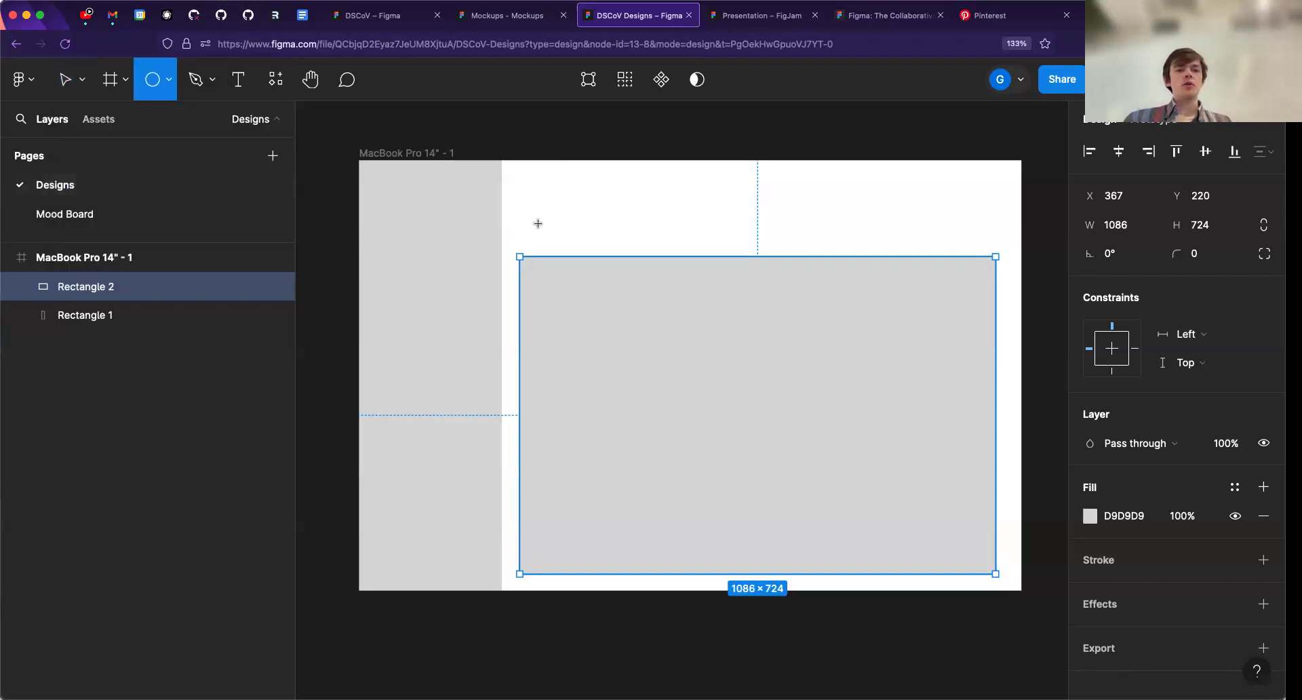
click(583, 203)
mouse_move(584, 206)
mouse_down()
mouse_move(551, 209)
mouse_move(690, 223)
mouse_move(622, 210)
mouse_up()
key(r)
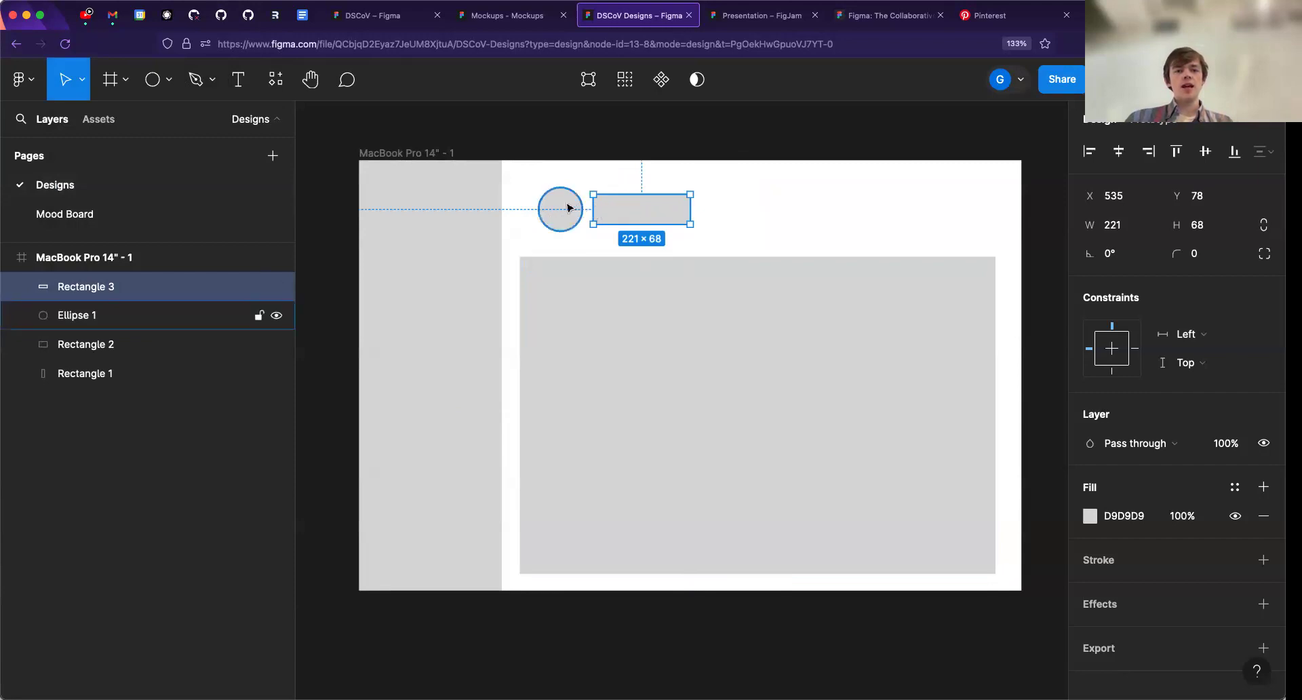
- Move the circle and its neighbouring rectangle together to align with the content block's right edge
click(577, 209)
shift+click(627, 207)
drag(560, 209, 606, 208)
click(613, 212)
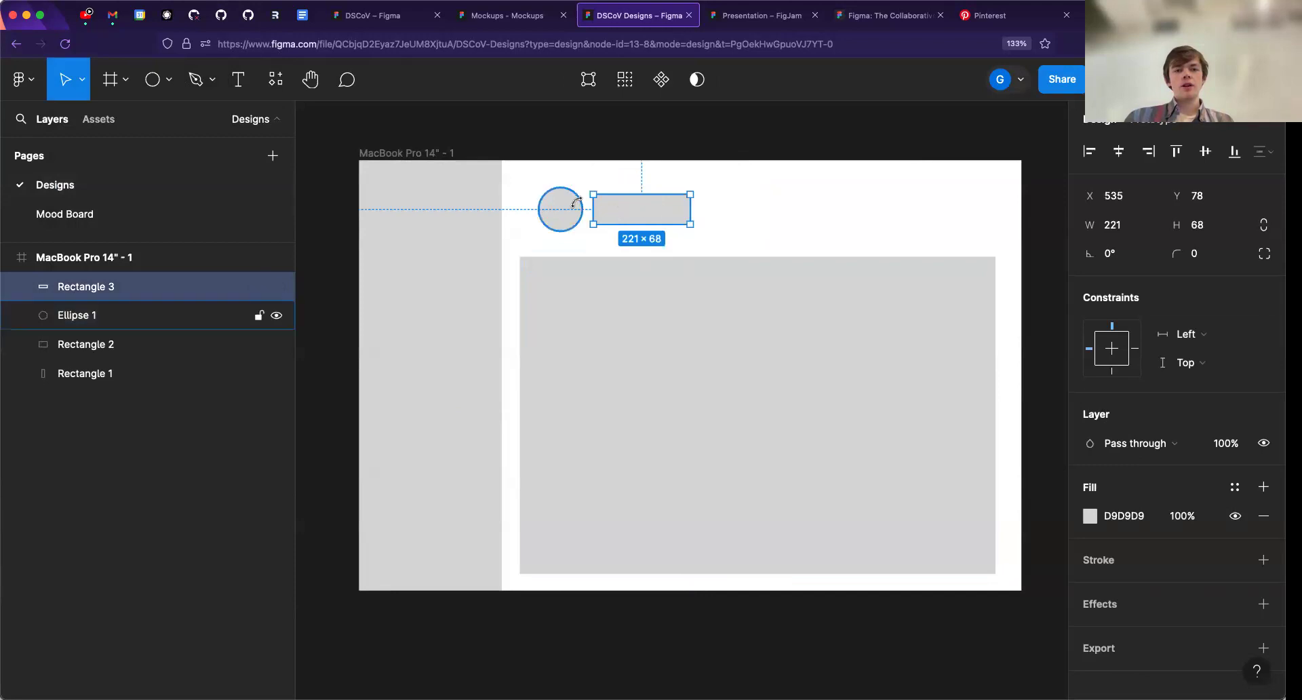
click(717, 200)
click(605, 208)
shift+click(567, 209)
drag(627, 211, 923, 214)
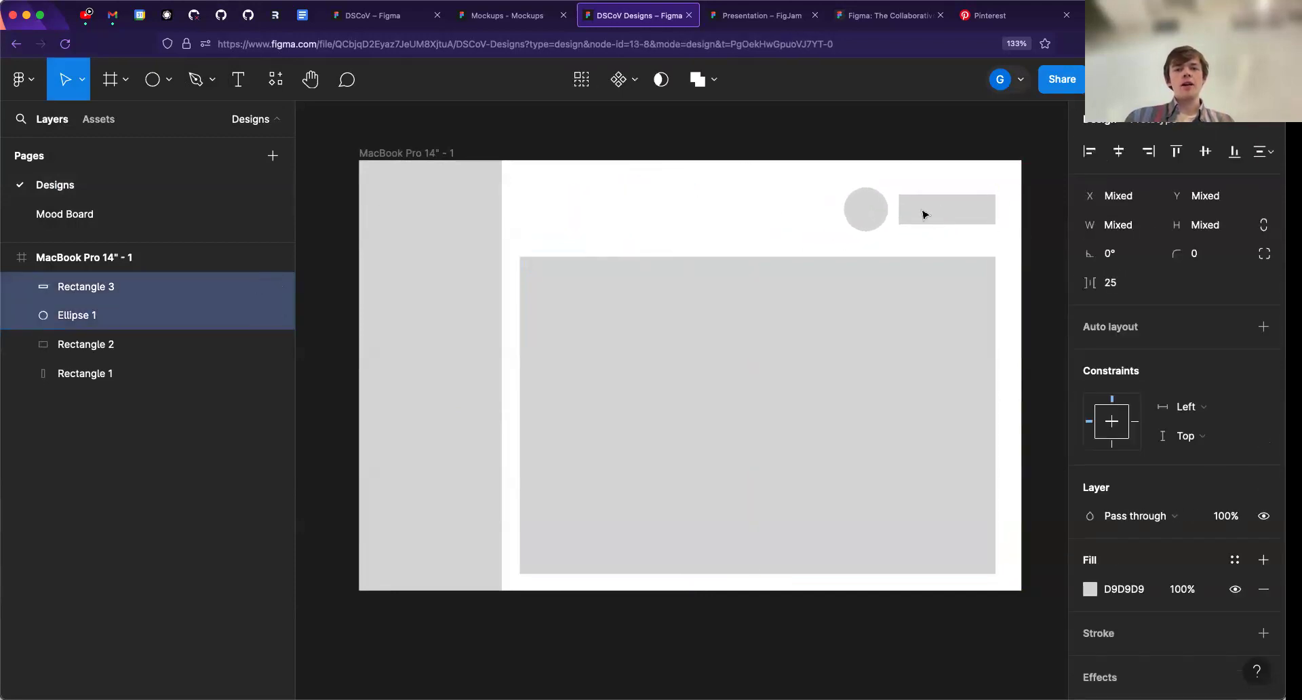
- Shift the circle, header rectangle and content block slightly up and to the right to balance the frame's margins
click(889, 180)
click(878, 209)
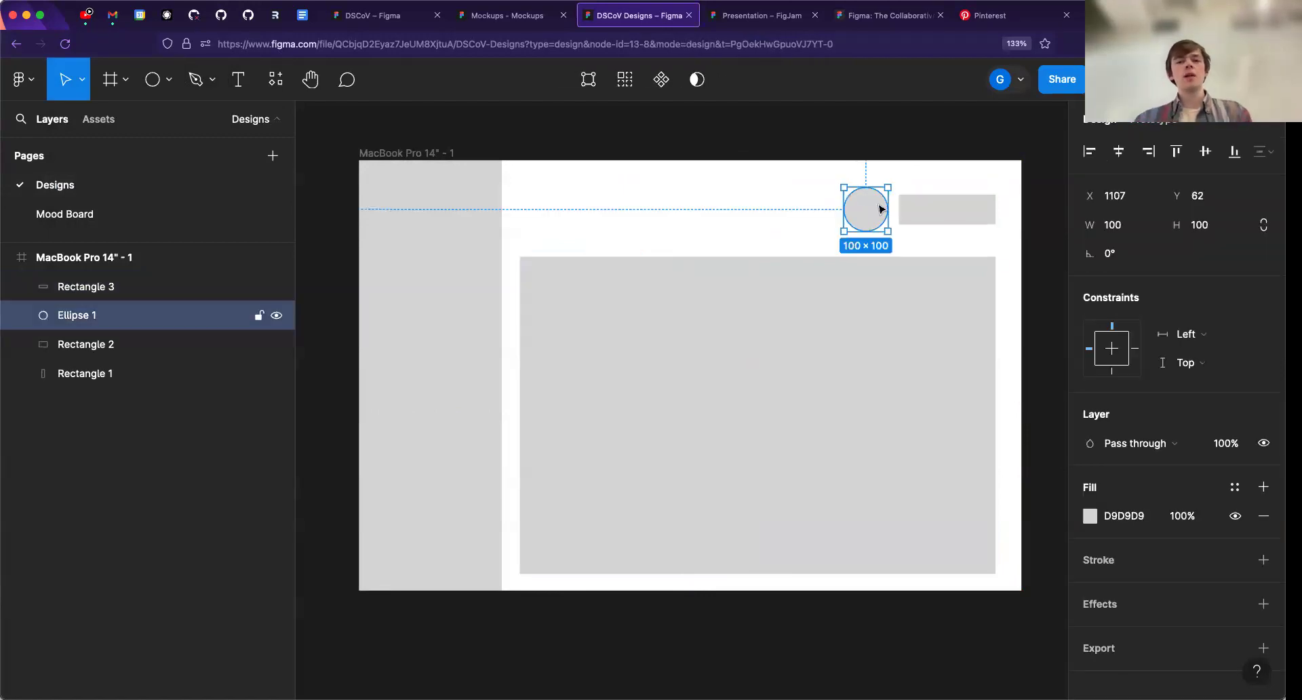
shift+click(947, 209)
shift+click(811, 290)
drag(854, 212, 890, 332)
click(872, 211)
shift+click(923, 212)
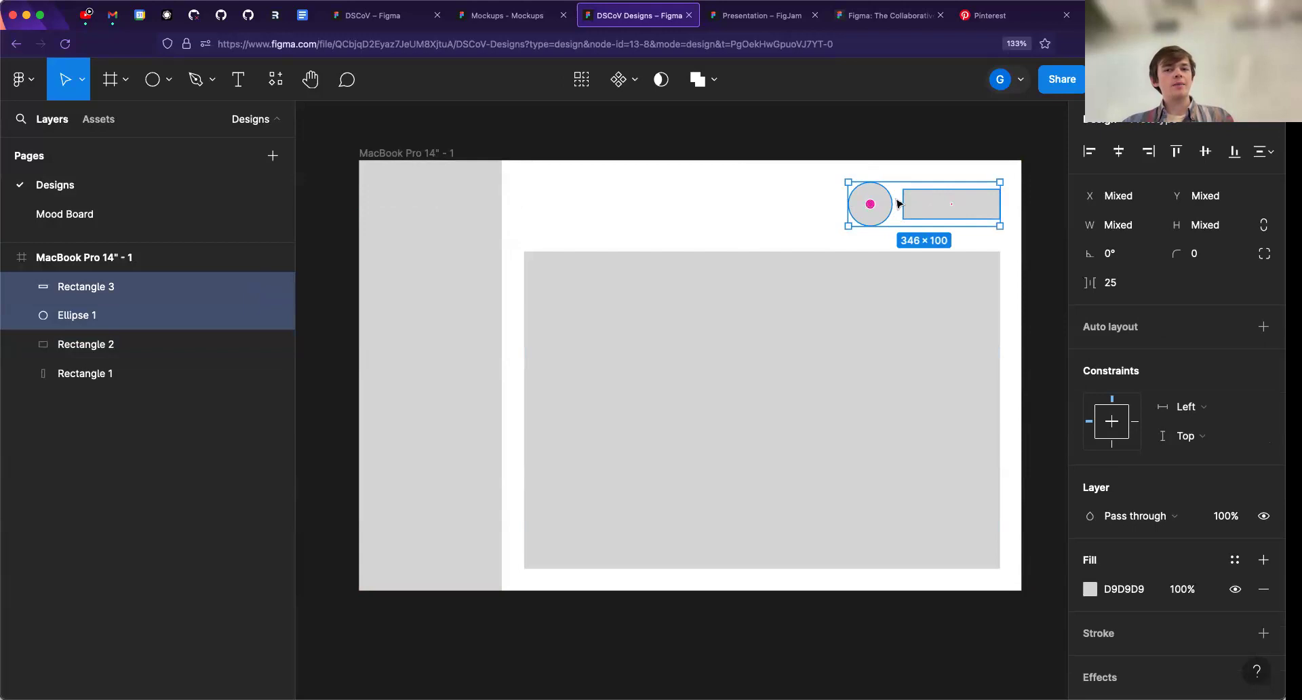
click(698, 207)
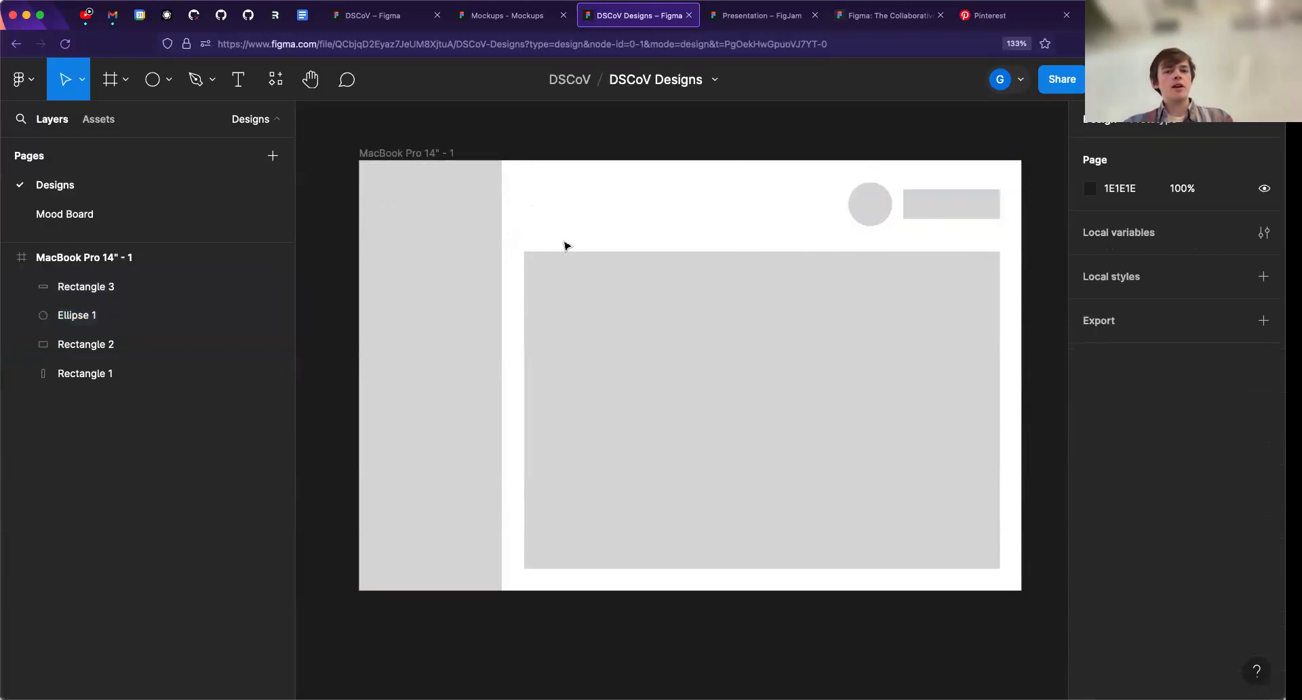
- Draw a rectangle about 236 × 62 above the content block's left end and copy it into the lower sidebar
key(r)
drag(533, 206, 567, 211)
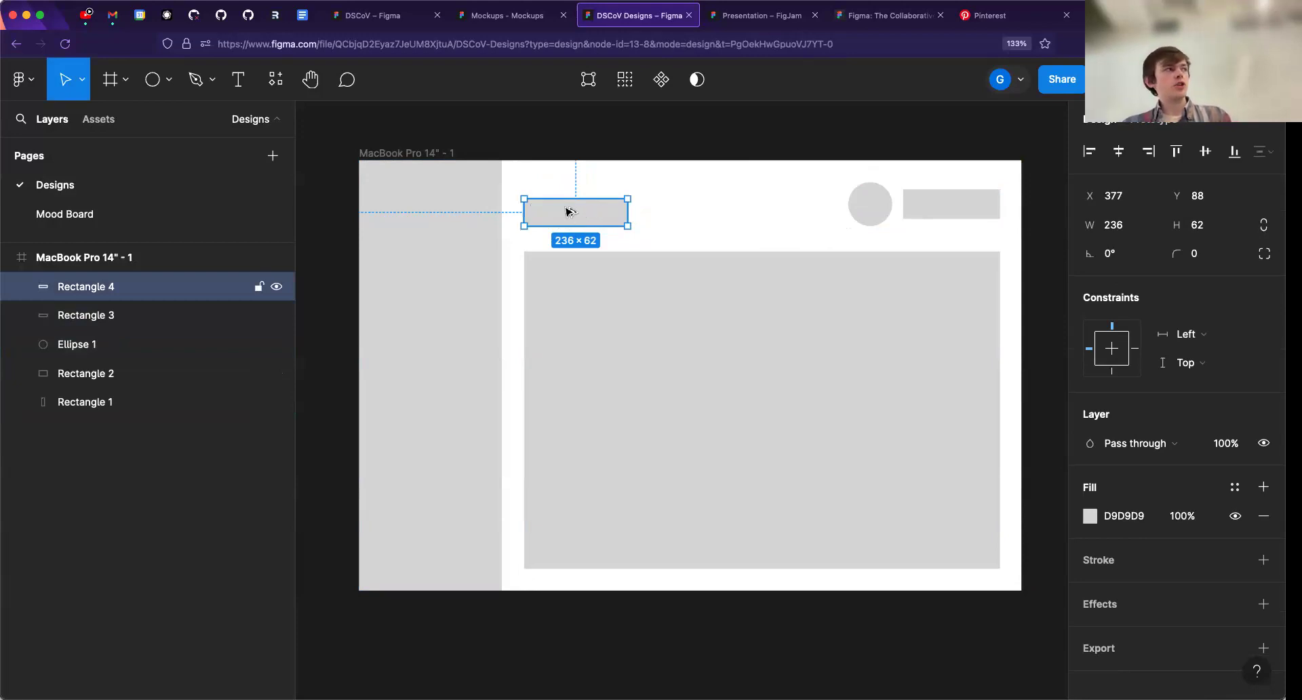
drag(562, 210, 432, 532)
- Fill the copied rectangle with black and centre it near the bottom of the sidebar
click(1108, 512)
text(black)
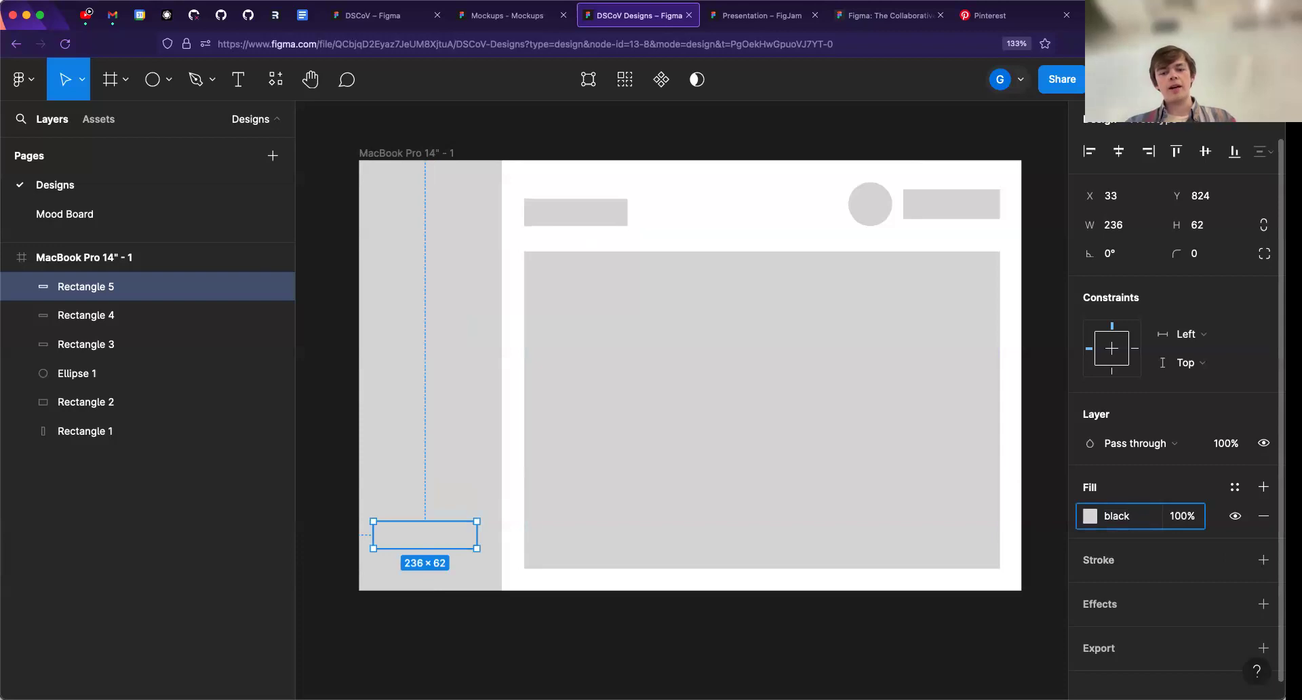
key(Return)
drag(439, 539, 448, 556)
click(434, 485)
click(478, 139)
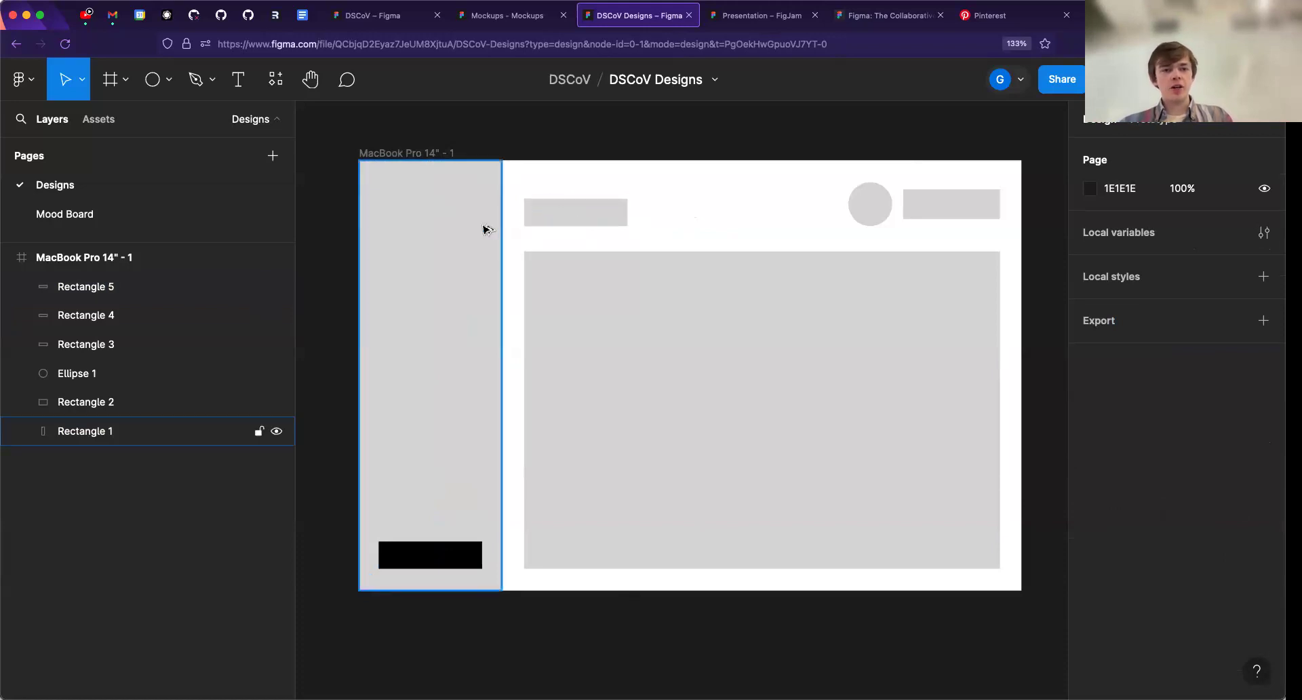
scroll(486, 232, right, 2)
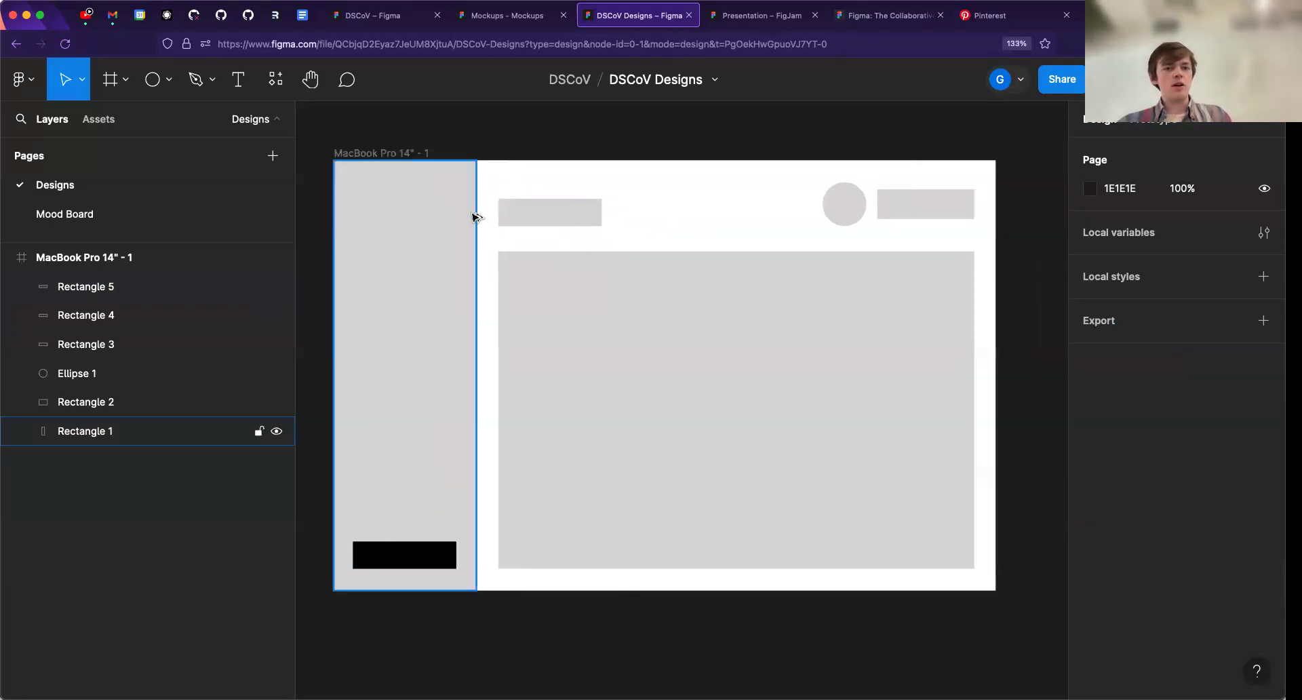
drag(539, 217, 699, 204)
key(BackSpace)
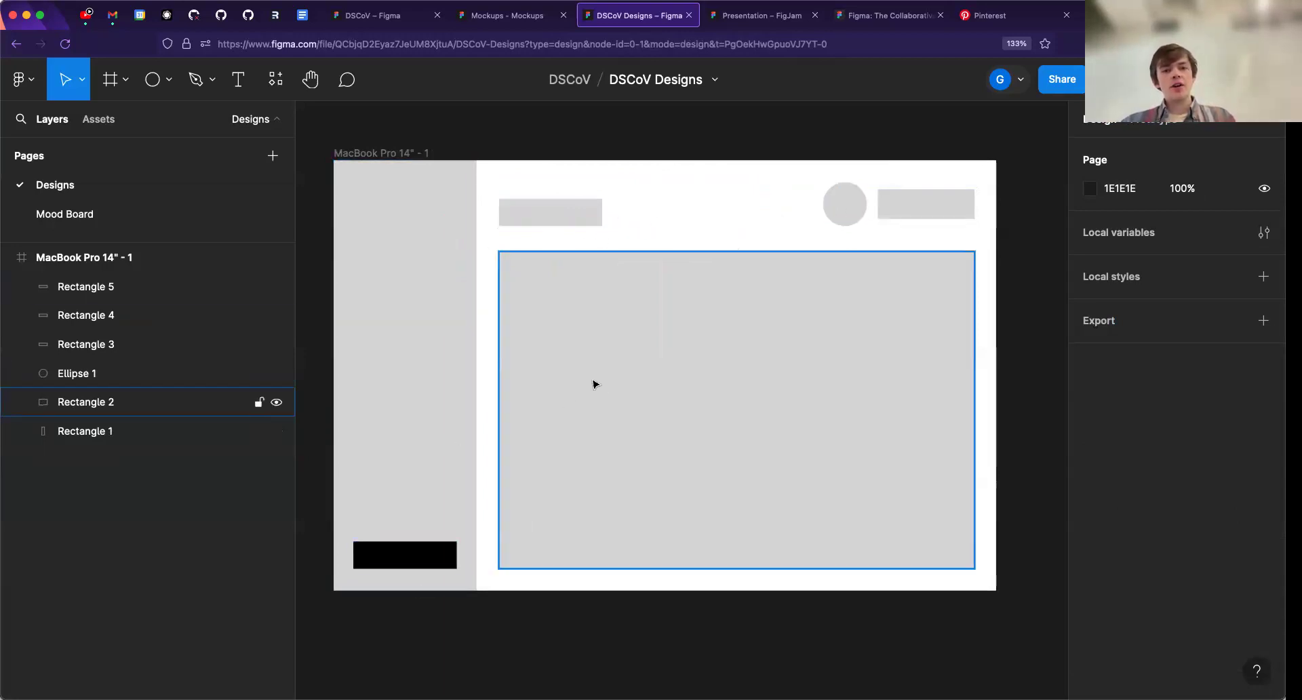
- Duplicate the complete MacBook Pro 14" wireframe directly below the original frame
scroll(592, 381, down, 3)
drag(638, 348, 636, 338)
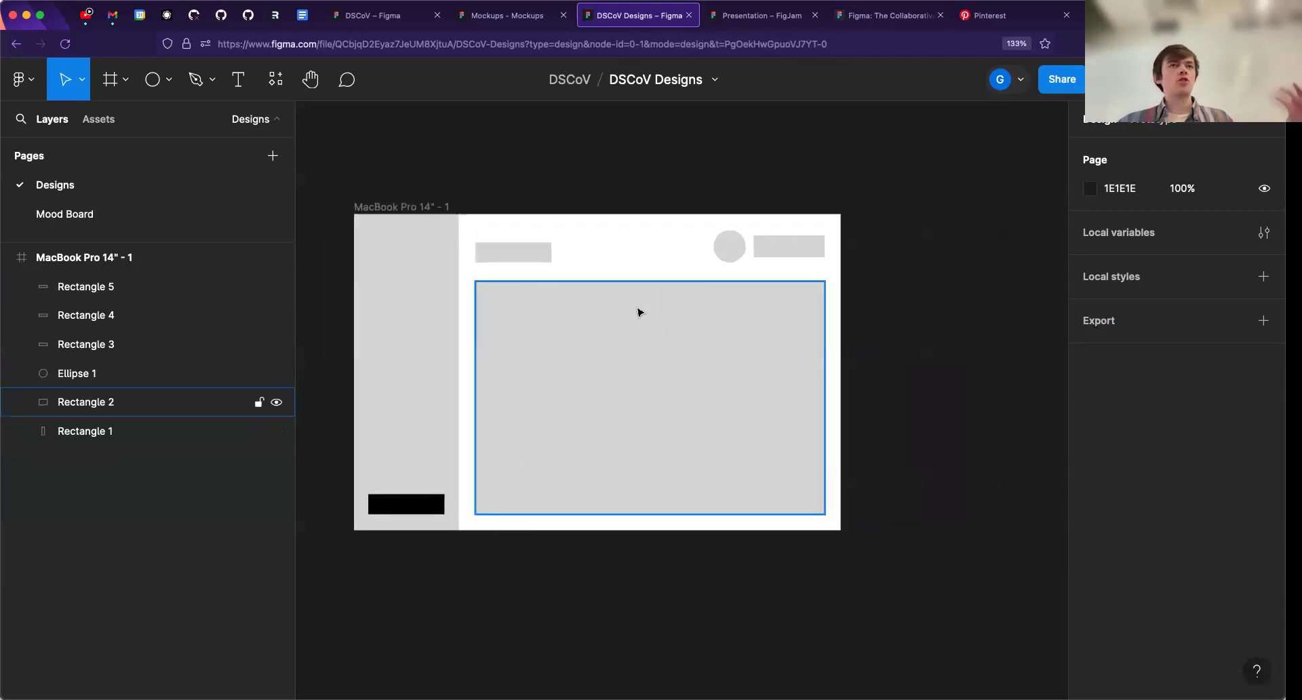
click(409, 208)
drag(409, 208, 421, 560)
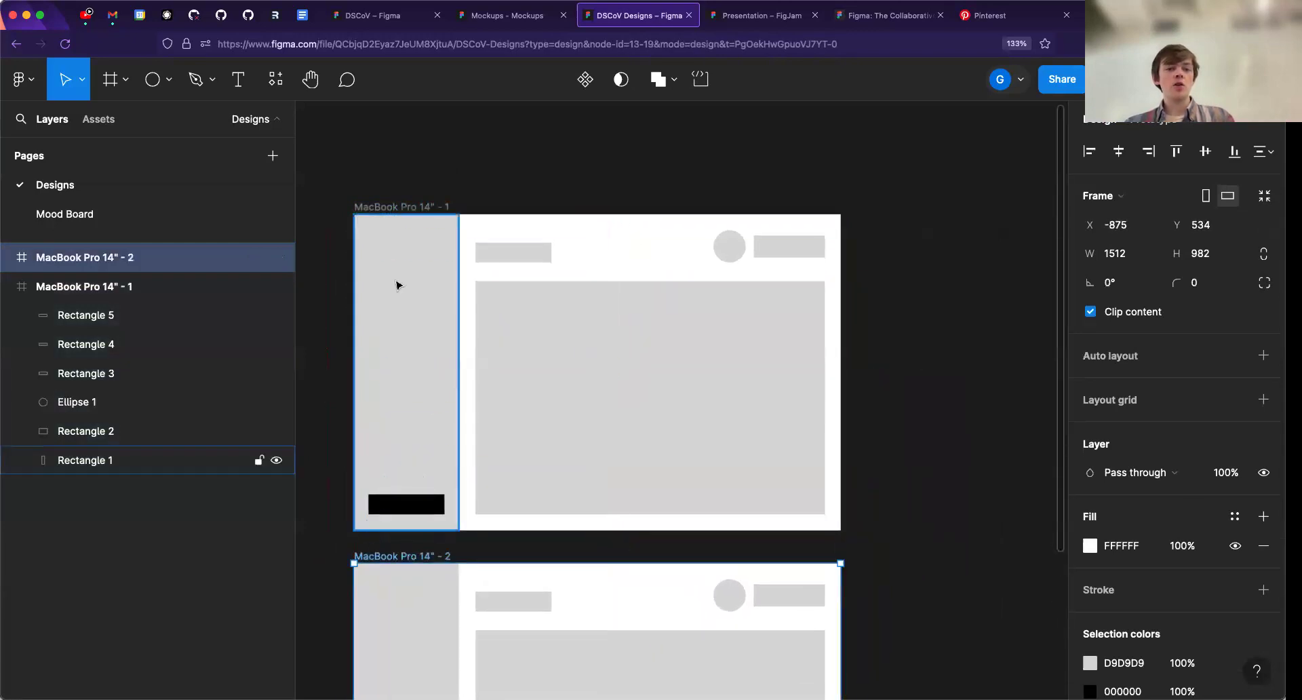
click(395, 209)
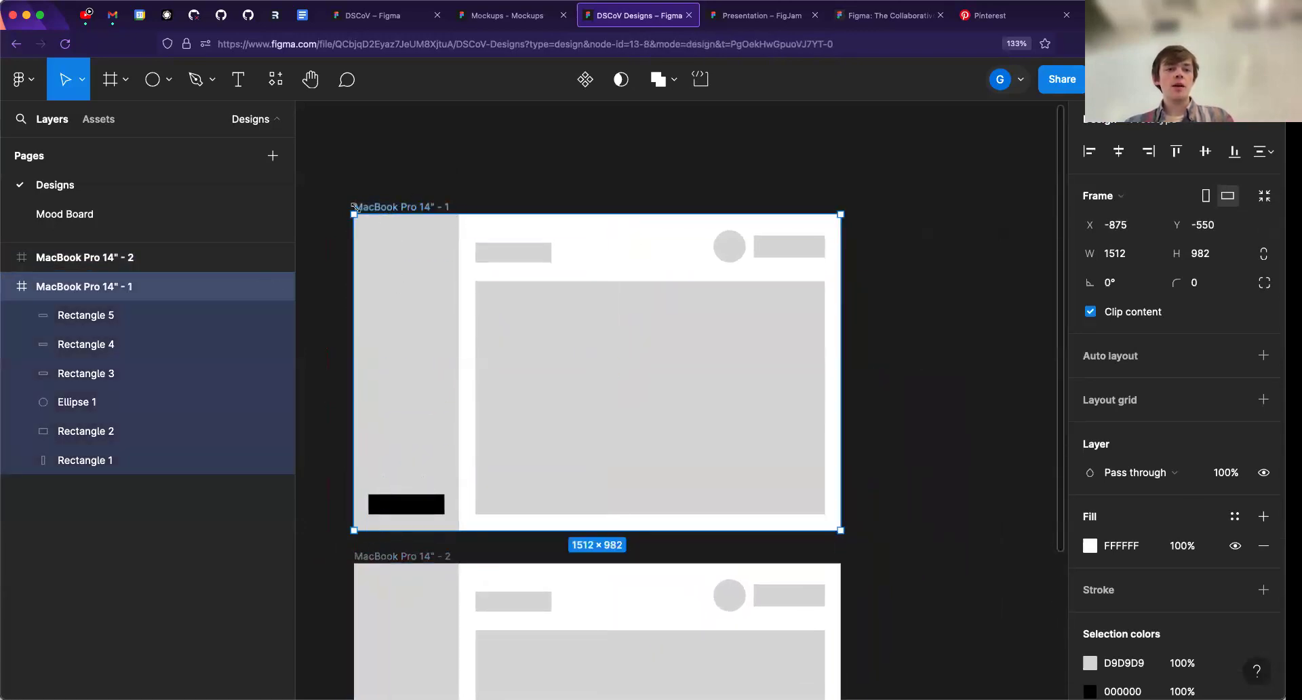
drag(405, 210, 655, 153)
key(BackSpace)
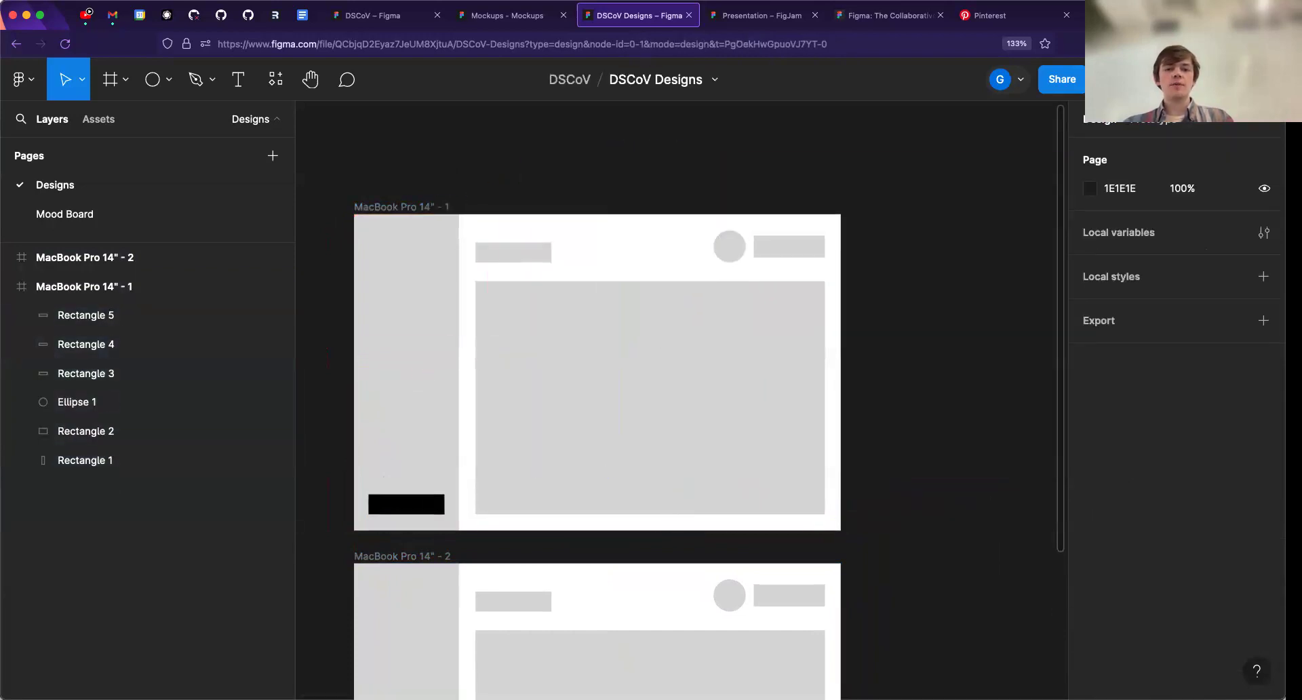
- In the duplicate frame, fill the header's circle and adjacent rectangle with black and fit them into the top of the sidebar
scroll(572, 343, down, 5)
click(425, 559)
shift+click(790, 302)
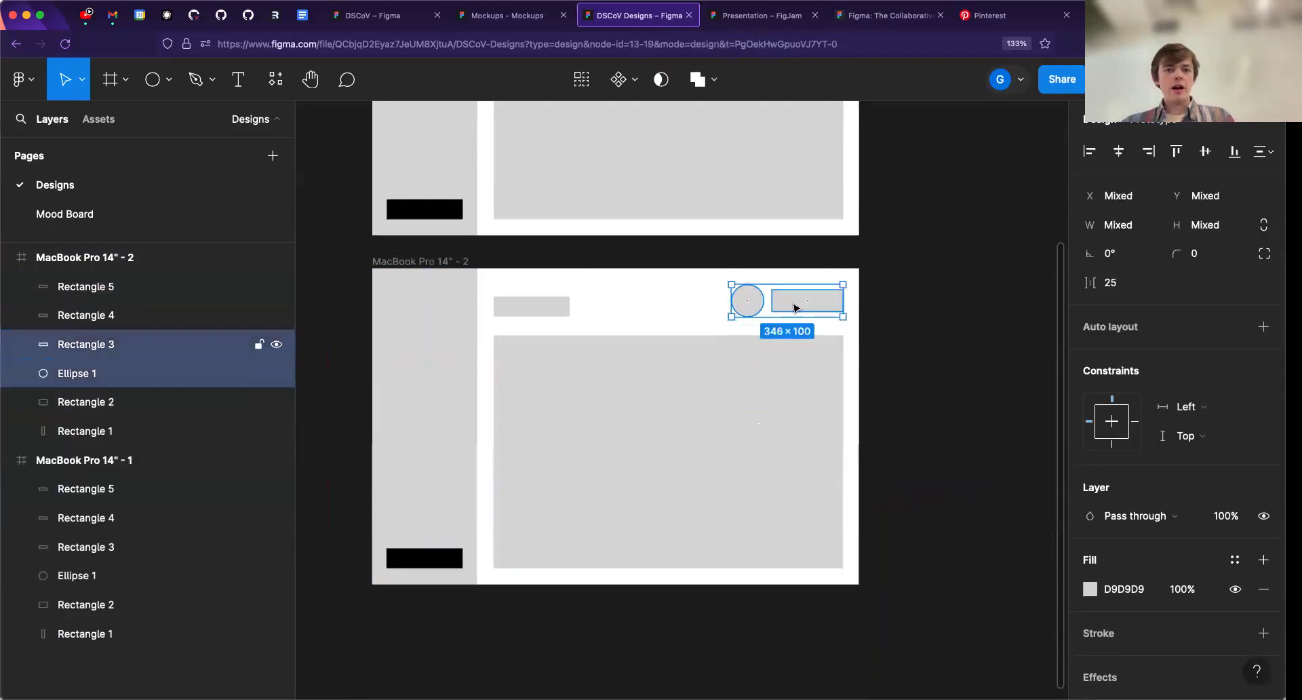
click(1139, 588)
text(000000)
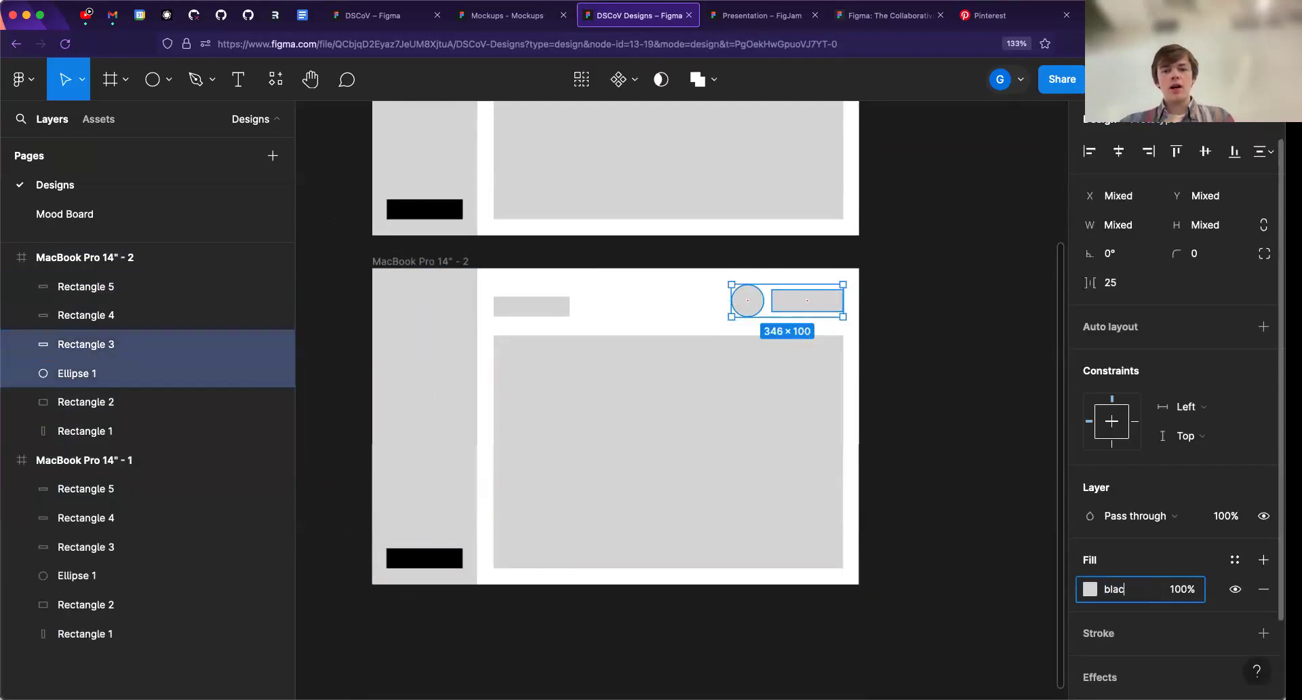
key(Return)
drag(788, 301, 456, 311)
- Fill the duplicate's remaining header rectangle with black and move it into the sidebar beneath the circle
click(542, 312)
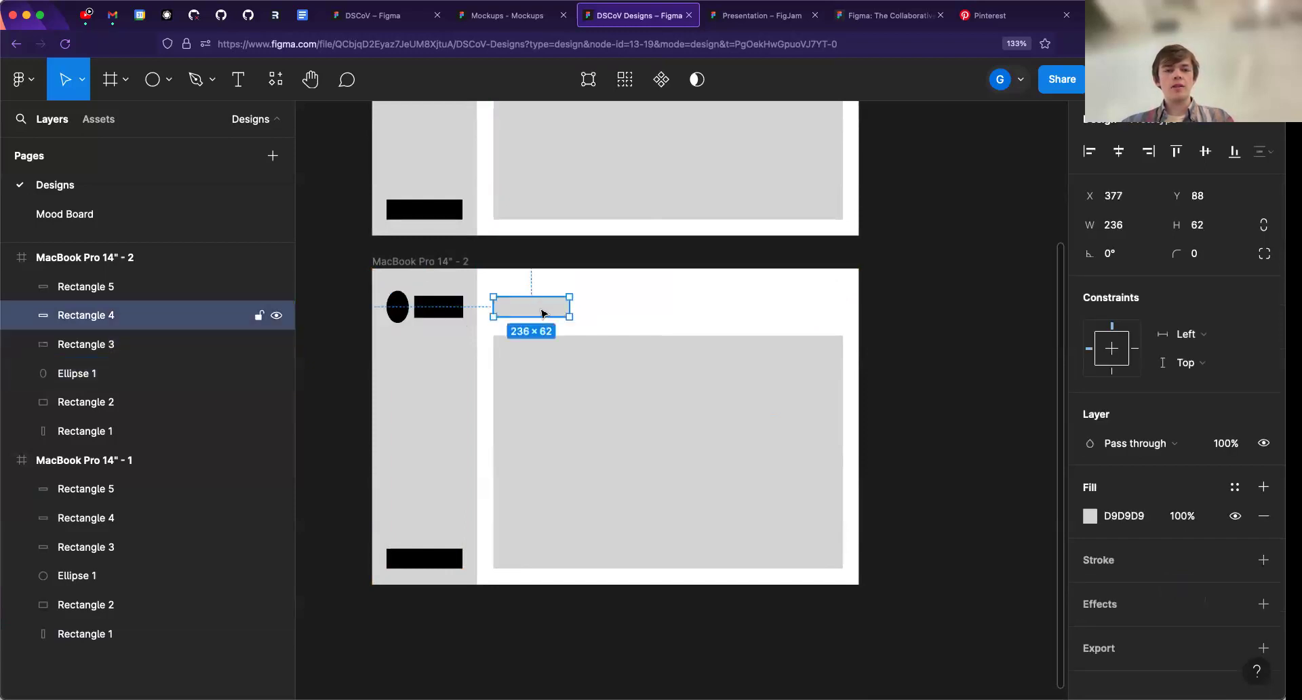
click(1112, 515)
text(blac)
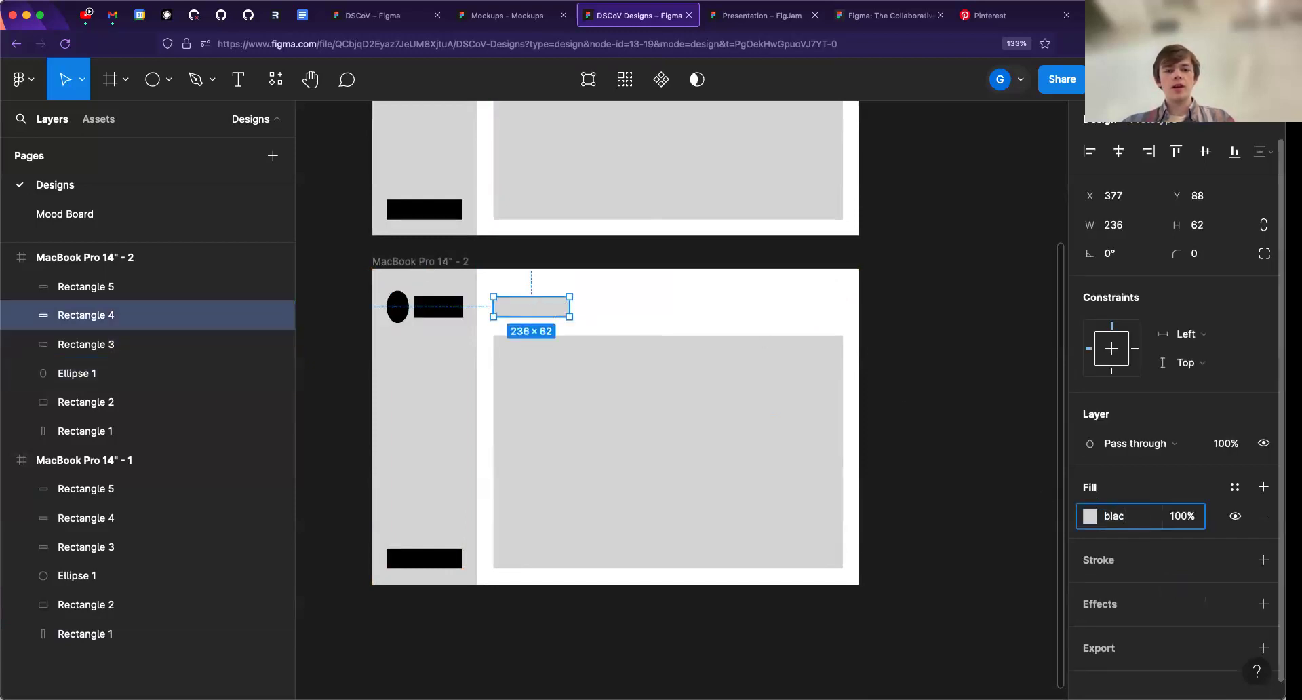
text(k)
key(Return)
drag(525, 311, 420, 364)
- Enlarge the duplicate's content block upward into the emptied header space, to about 1086 × 832
drag(551, 397, 548, 387)
drag(549, 325, 548, 291)
mouse_move(568, 366)
mouse_down()
mouse_move(570, 395)
mouse_move(568, 378)
mouse_up()
click(680, 295)
drag(678, 336, 681, 326)
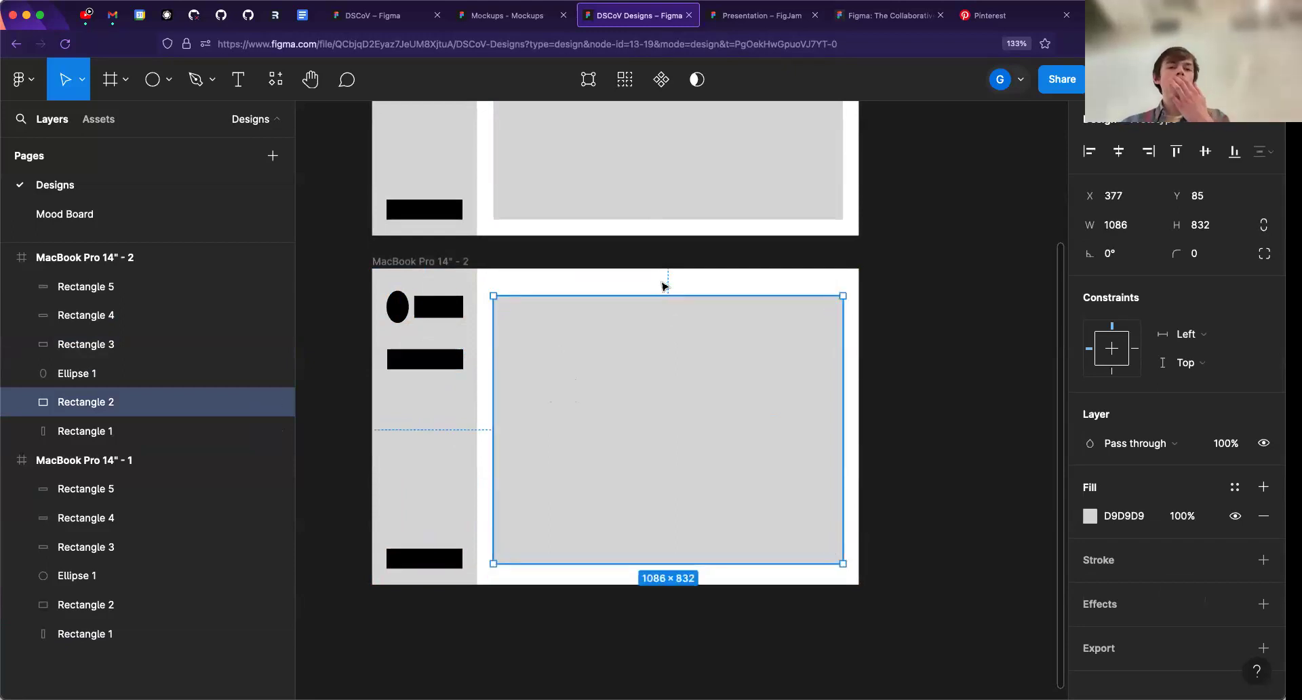
click(533, 244)
scroll(552, 224, up, 5)
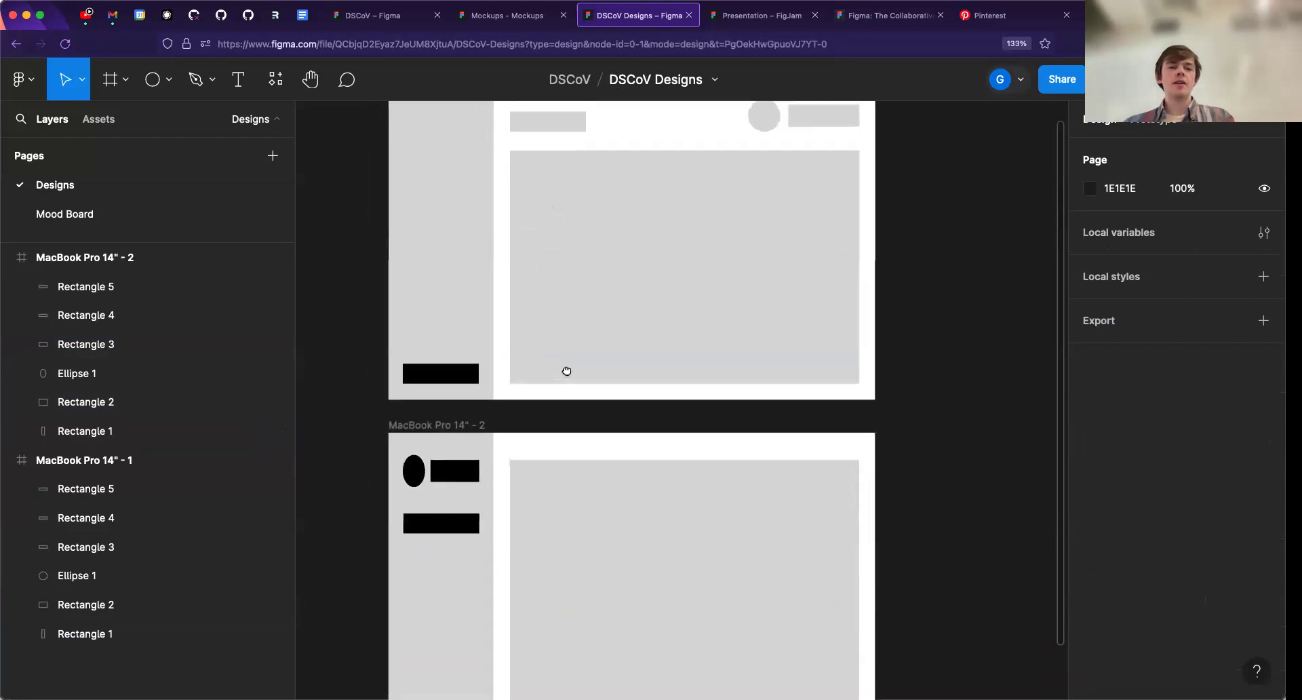
- Compare the original MacBook Pro 14" wireframe with the variant below it, examining the header, sidebar and content block
scroll(488, 421, down, 5)
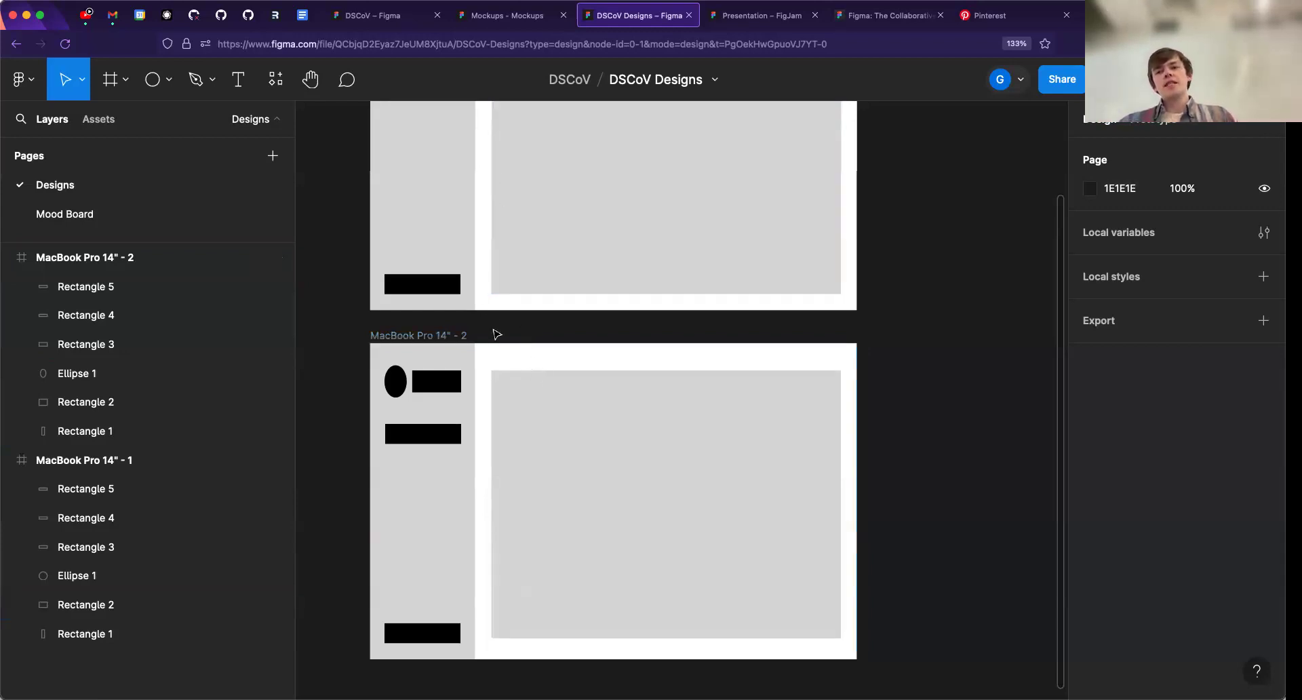
drag(497, 310, 437, 383)
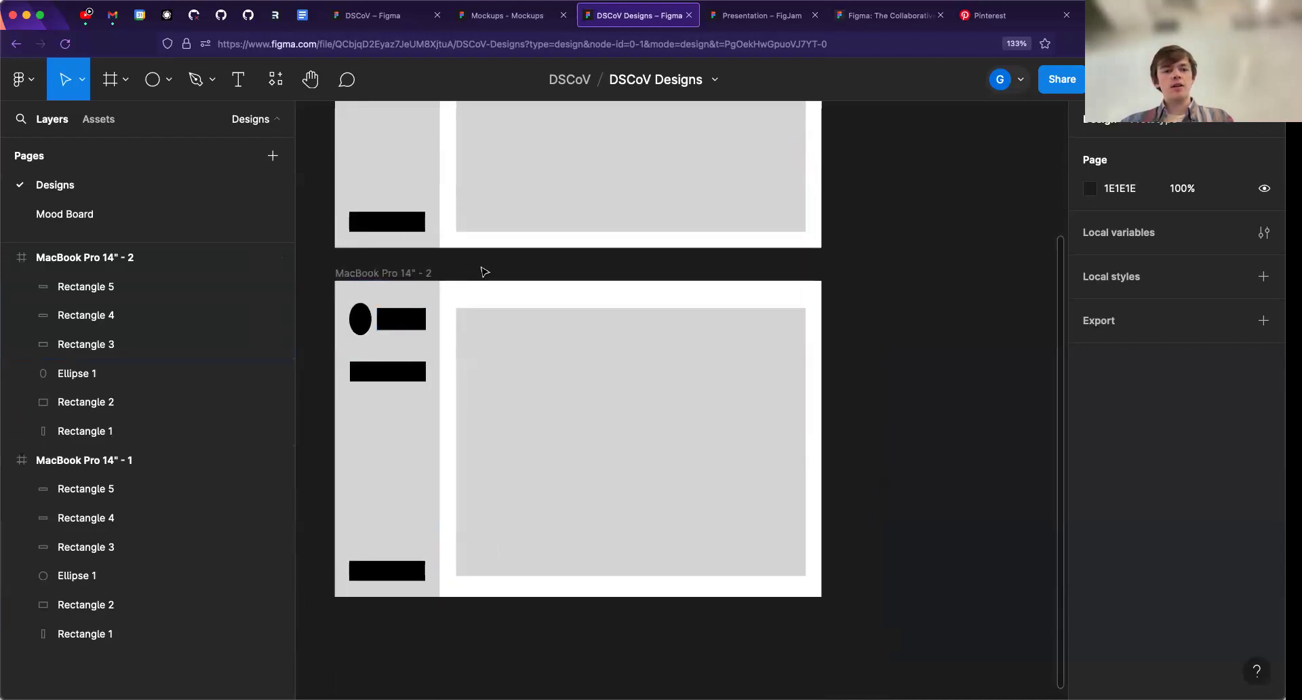
scroll(467, 257, up, 5)
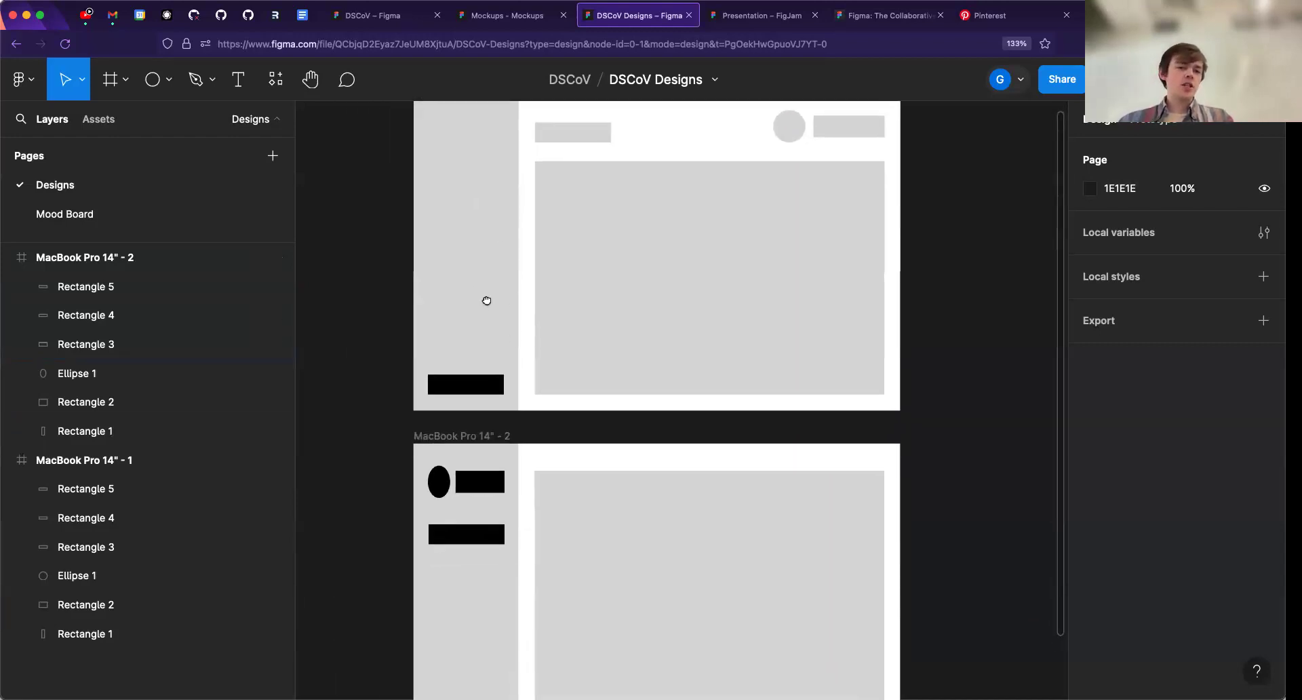
scroll(486, 300, down, 2)
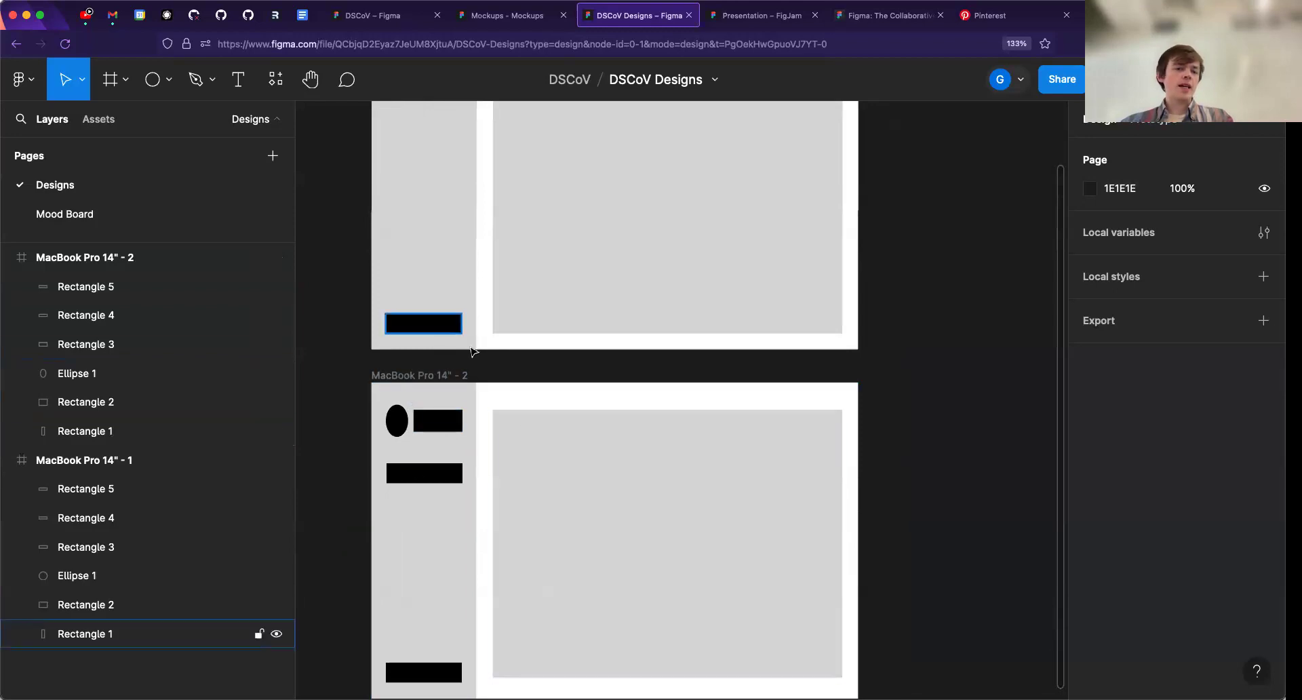
scroll(543, 463, down, 3)
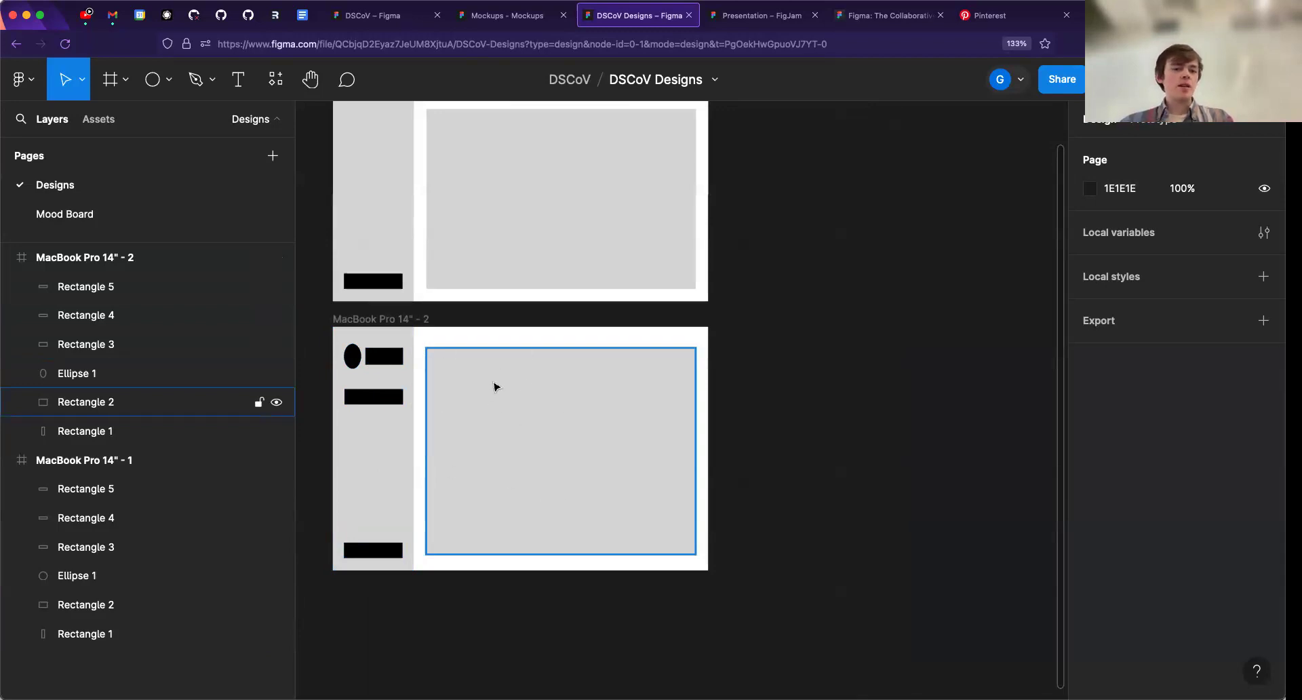
drag(555, 323, 556, 341)
scroll(441, 360, up, 2)
scroll(433, 349, left, 3)
- Duplicate the MacBook Pro 14" - 2 wireframe into the empty canvas beside the existing frames, at about X 1456, Y 299
click(428, 342)
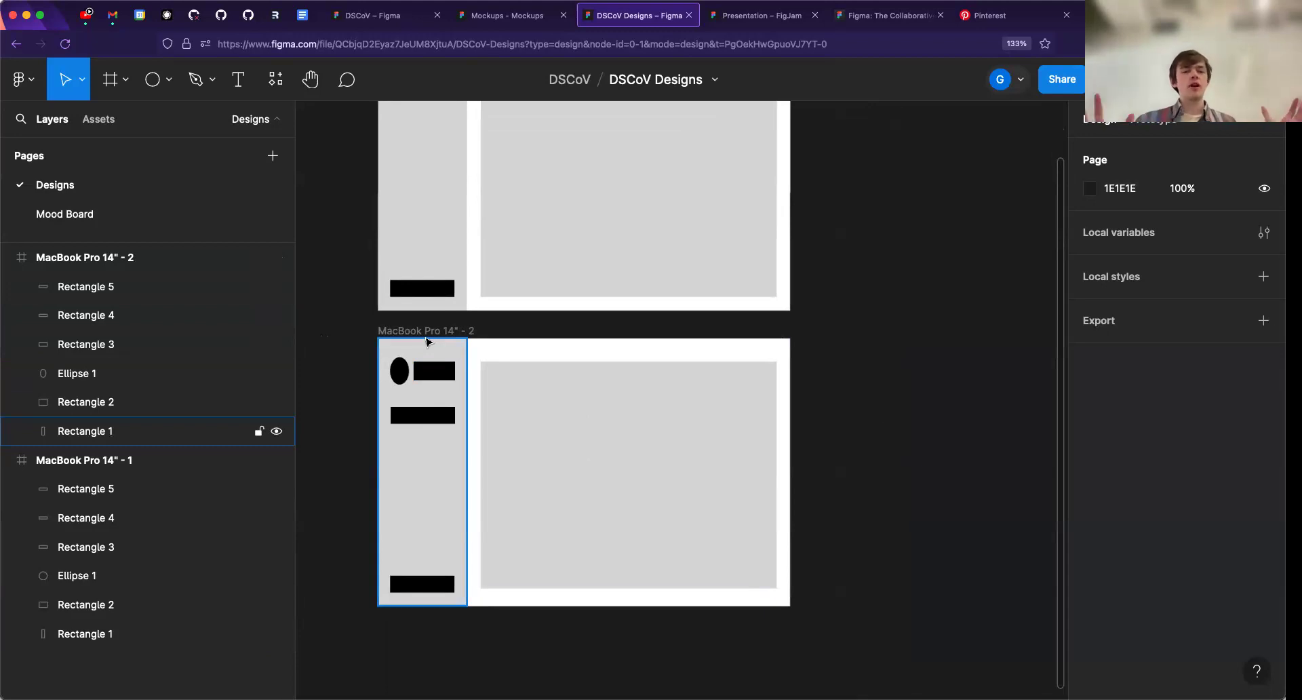
click(451, 325)
alt+drag(427, 330, 559, 263)
drag(304, 348, 777, 318)
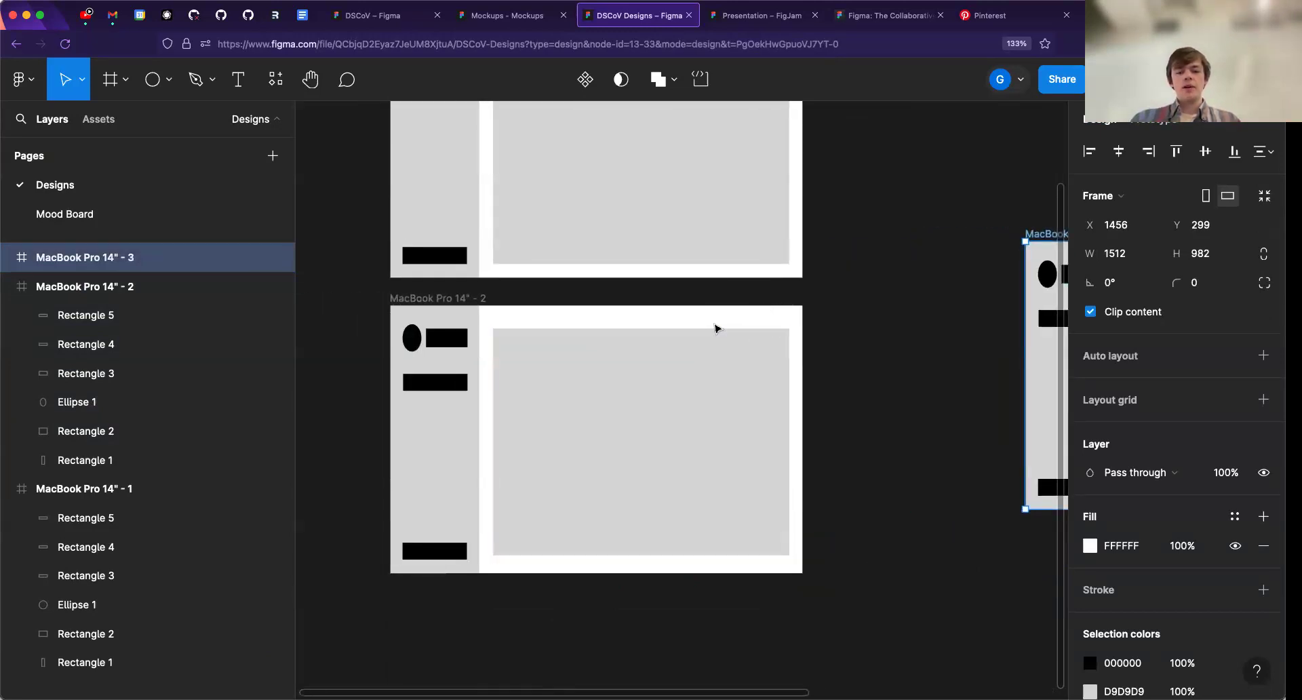
scroll(716, 328, right, 5)
scroll(674, 332, up, 3)
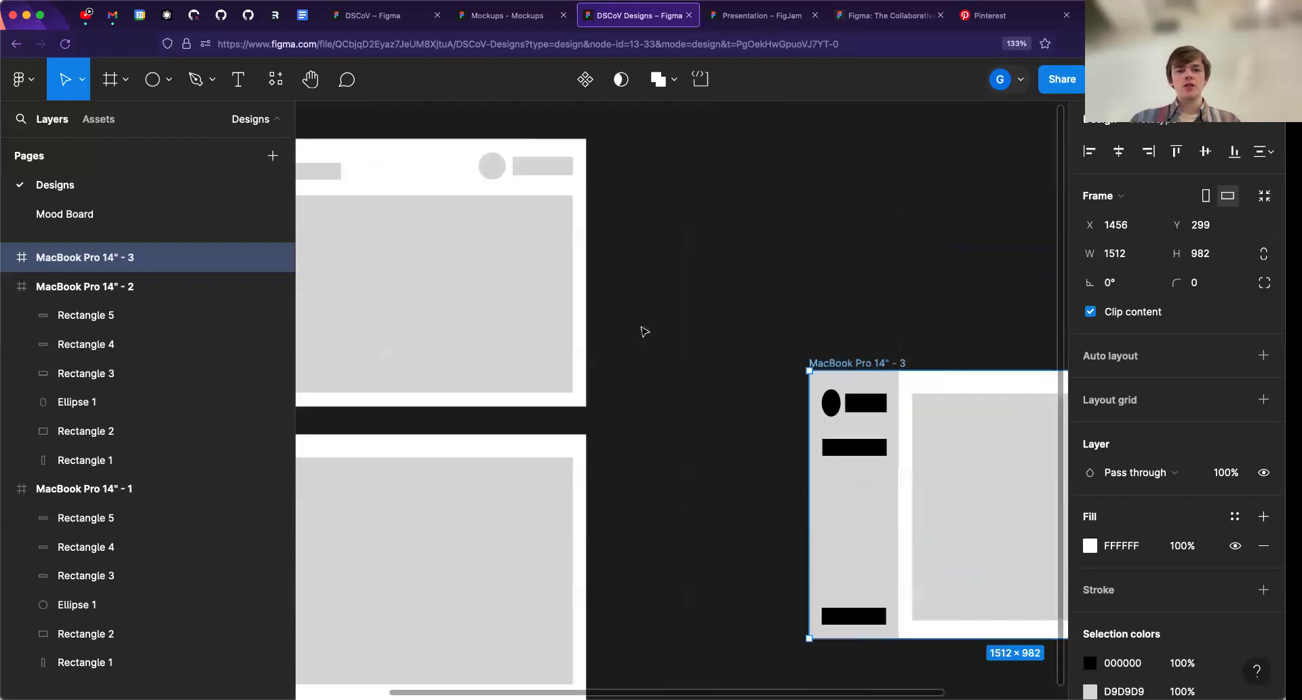
scroll(644, 330, right, 5)
scroll(644, 331, down, 2)
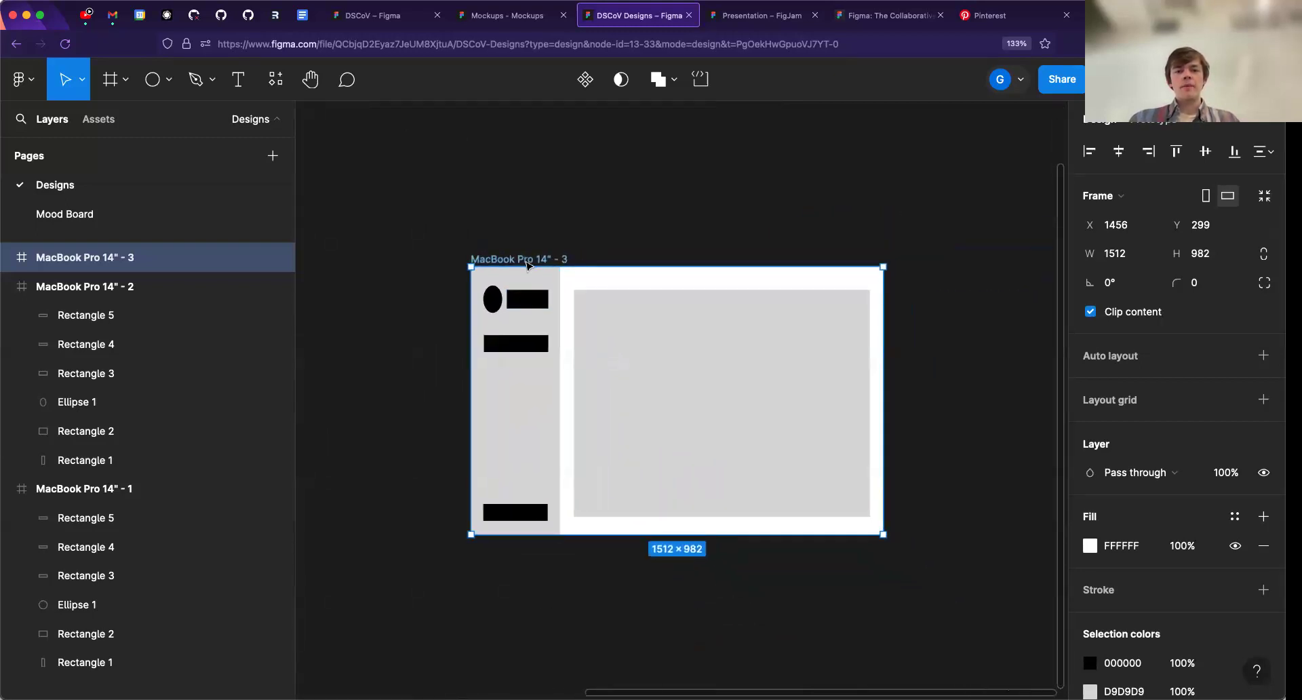
- Delete every shape inside the MacBook Pro 14" - 3 frame, leaving the frame itself empty
click(506, 300)
click(535, 306)
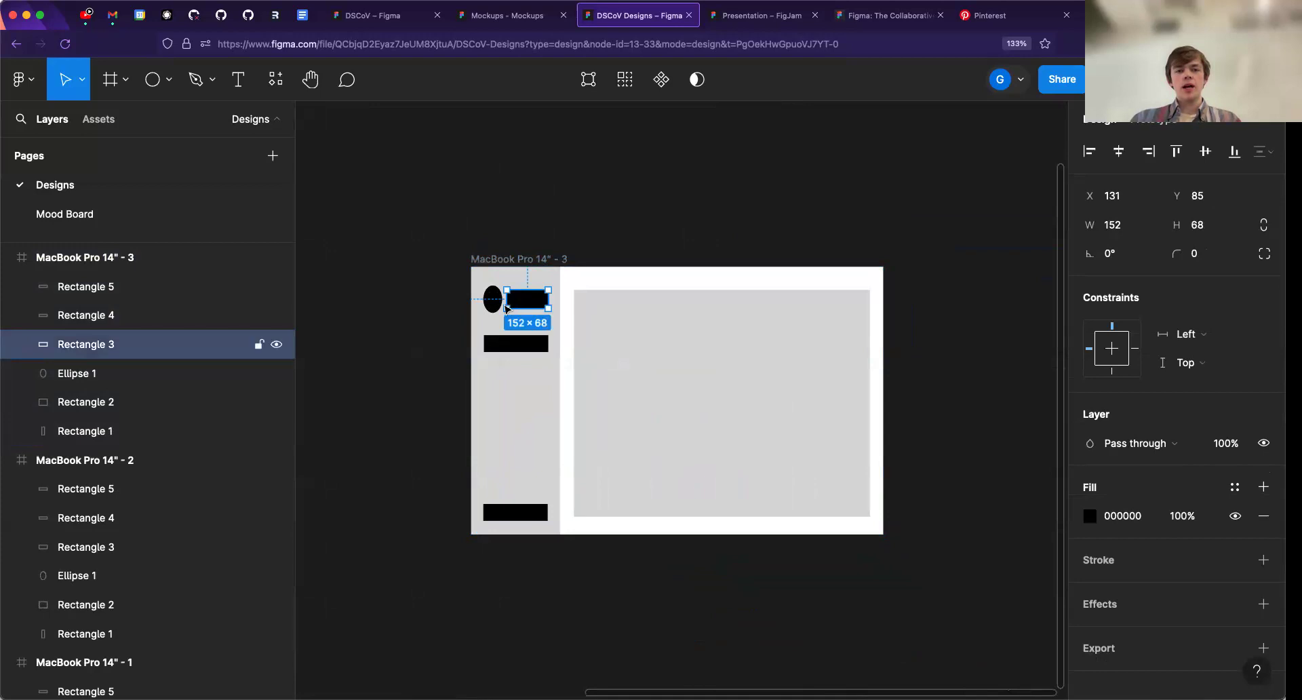
click(590, 309)
shift+click(525, 407)
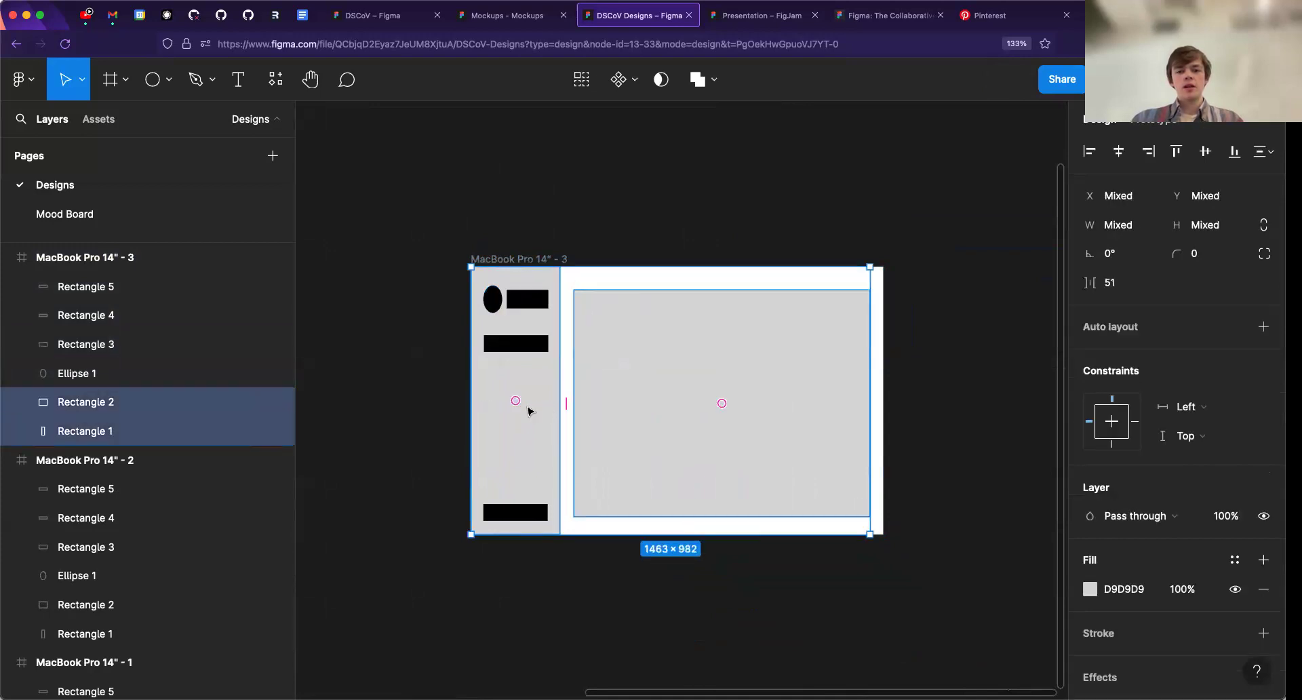
key(BackSpace)
click(528, 299)
shift+click(493, 299)
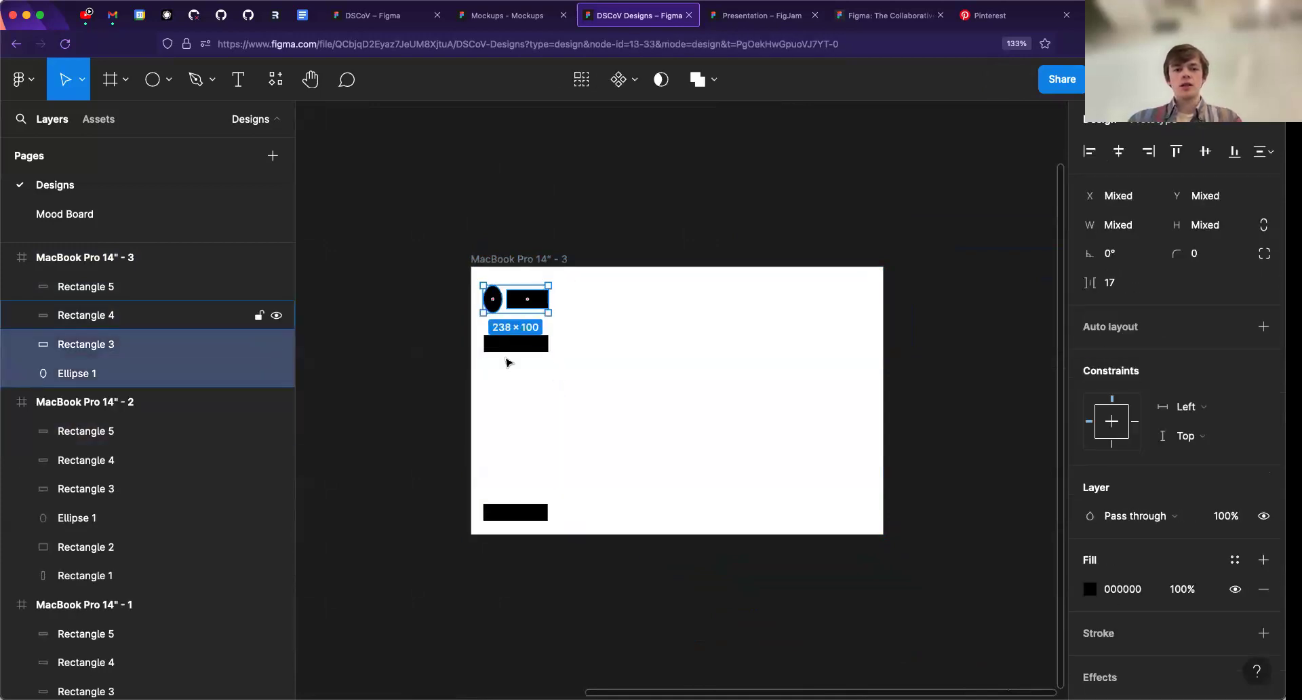
shift+click(510, 345)
shift+click(512, 512)
key(BackSpace)
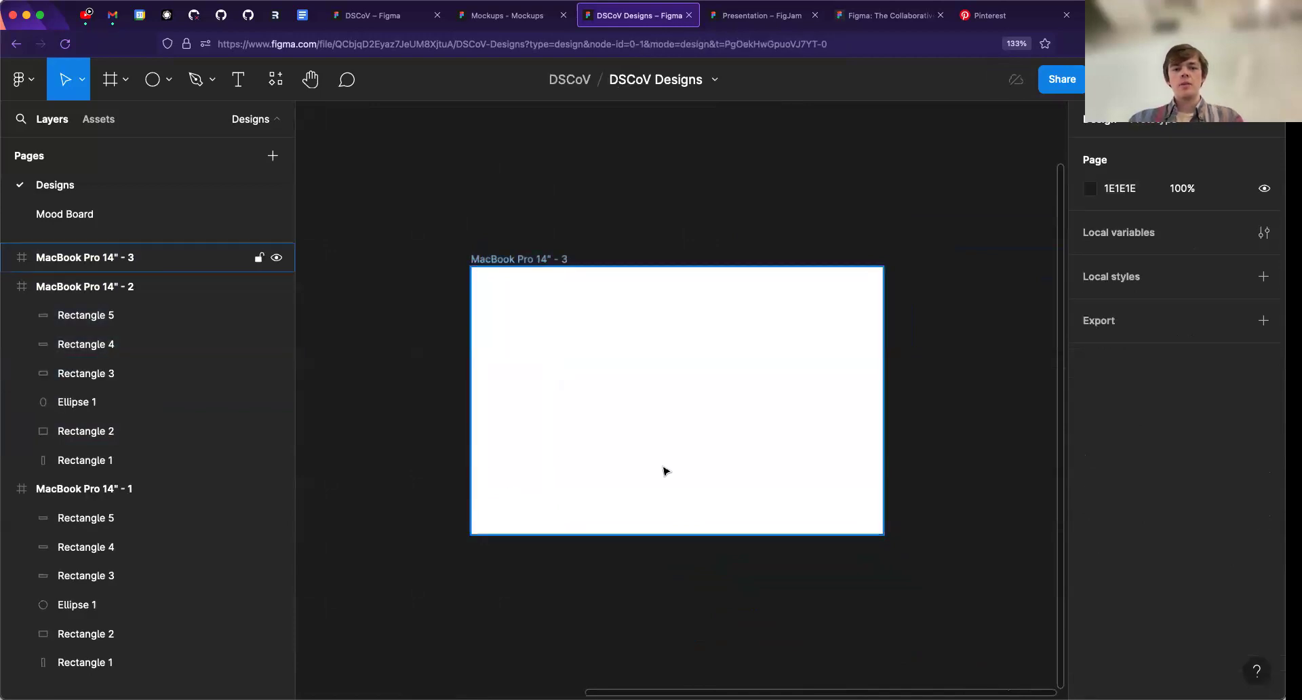
scroll(673, 448, up, 3)
drag(673, 447, 672, 423)
scroll(671, 424, down, 5)
drag(497, 399, 878, 393)
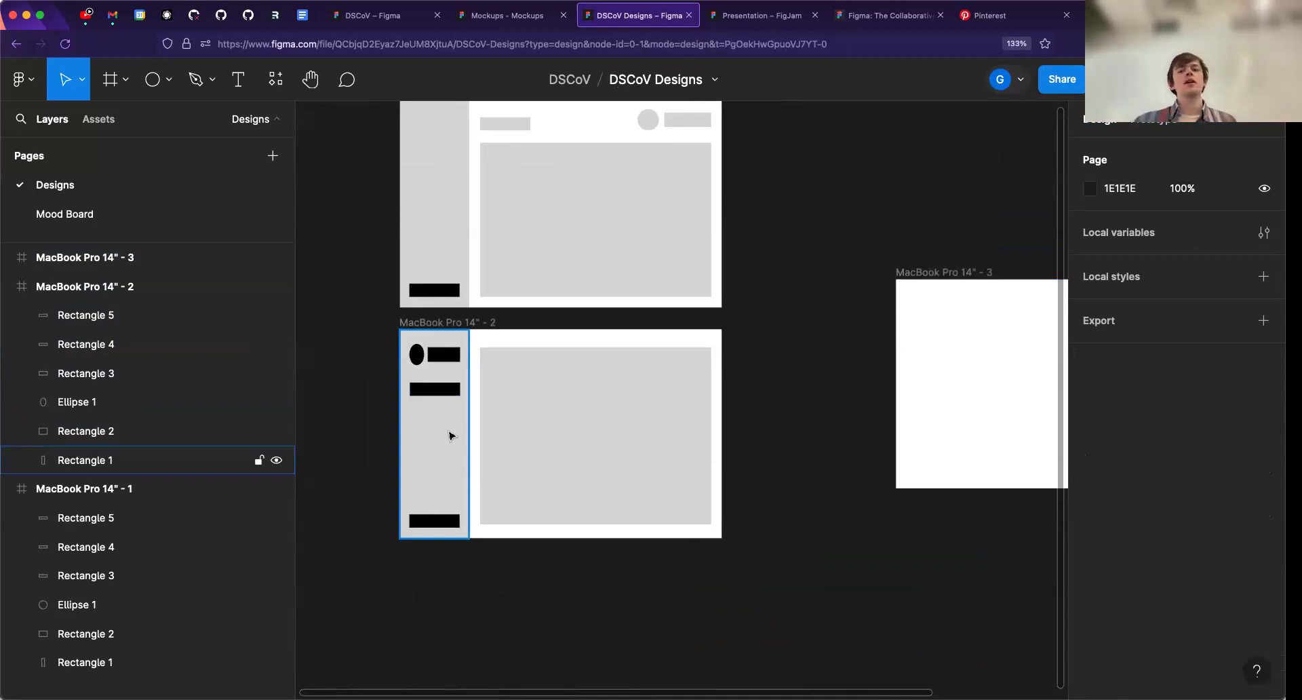
scroll(773, 336, right, 5)
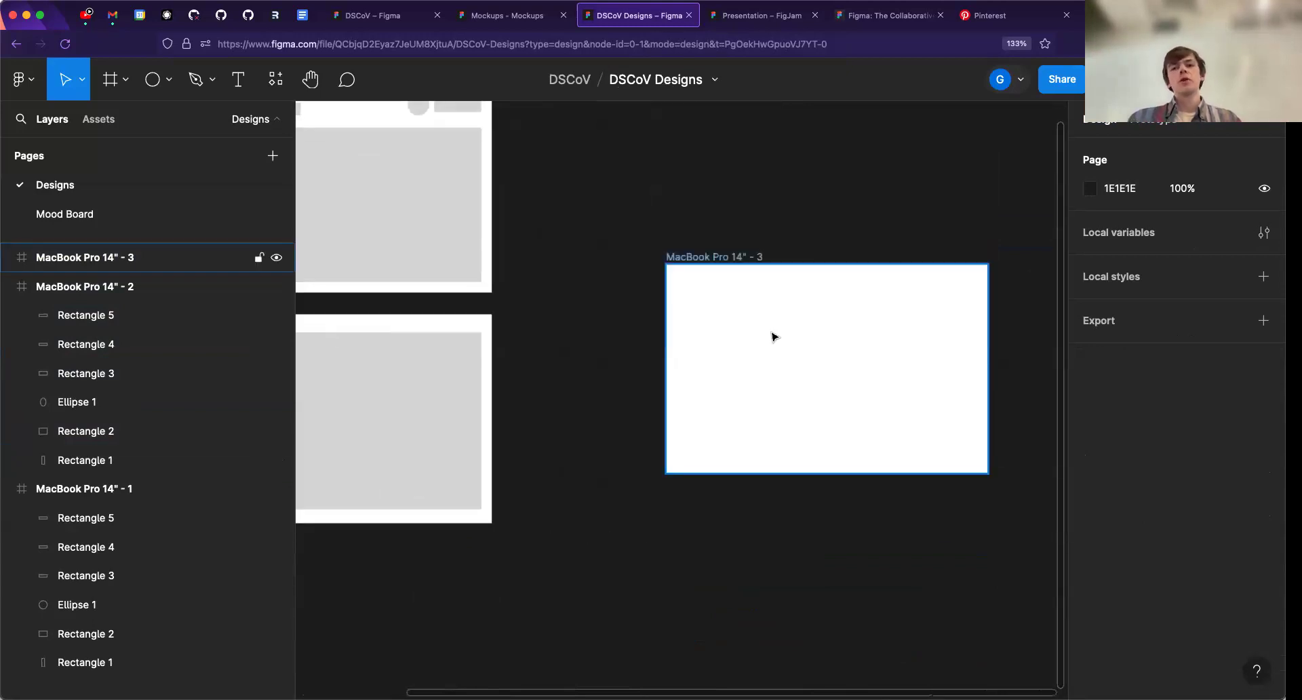
scroll(774, 336, right, 3)
scroll(729, 341, up, 5)
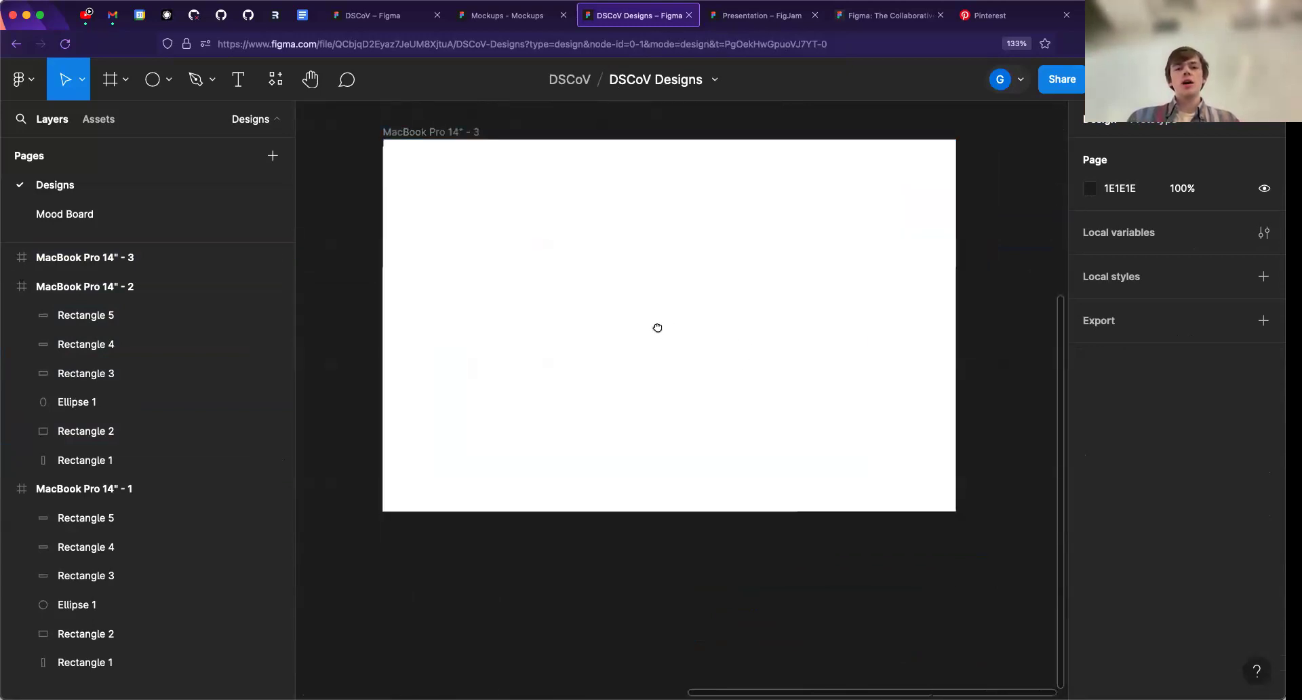
scroll(657, 327, up, 3)
scroll(661, 380, down, 1)
scroll(616, 362, down, 1)
drag(661, 353, 659, 391)
mouse_move(407, 242)
mouse_down()
mouse_move(444, 253)
mouse_move(399, 256)
mouse_move(451, 398)
mouse_move(497, 331)
mouse_move(553, 446)
mouse_up()
scroll(445, 253, down, 5)
drag(444, 255, 556, 474)
scroll(484, 328, up, 3)
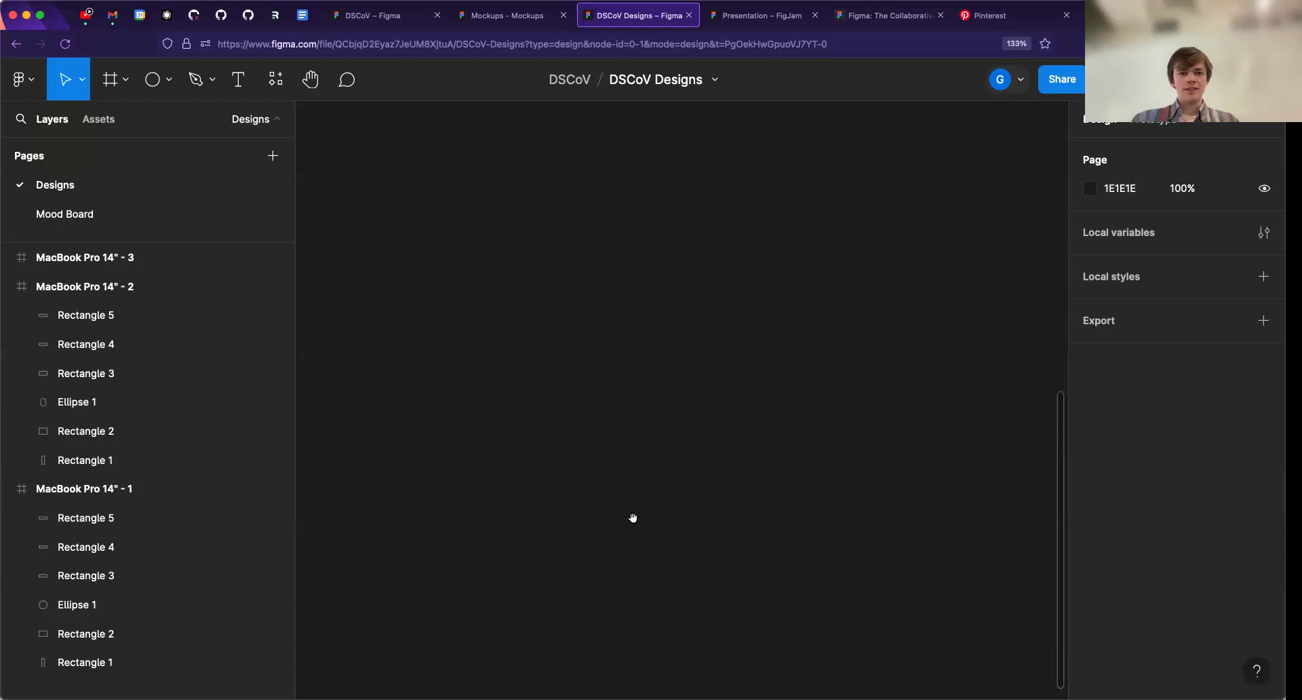
- Locate the MacBook Pro 14" - 2 frame on the canvas and review the commands available for it
click(204, 287)
drag(427, 268, 627, 354)
scroll(627, 353, down, 5)
drag(768, 248, 573, 336)
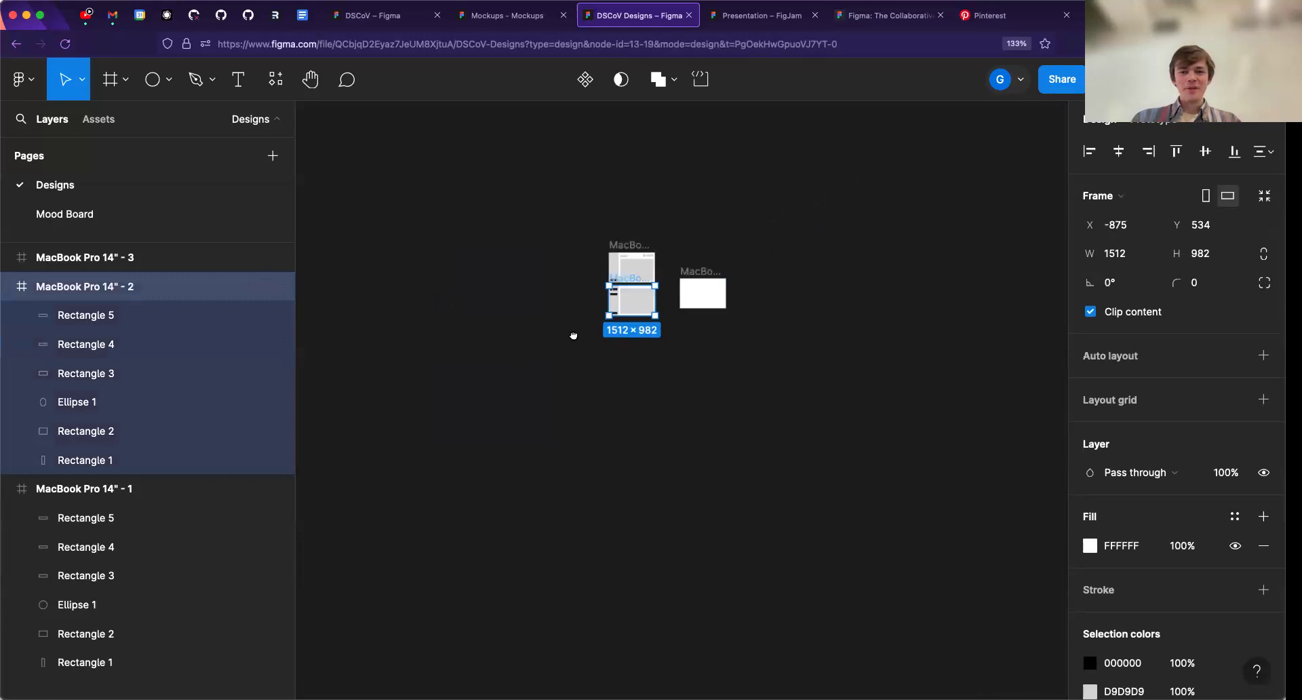
scroll(617, 325, up, 5)
scroll(608, 364, up, 5)
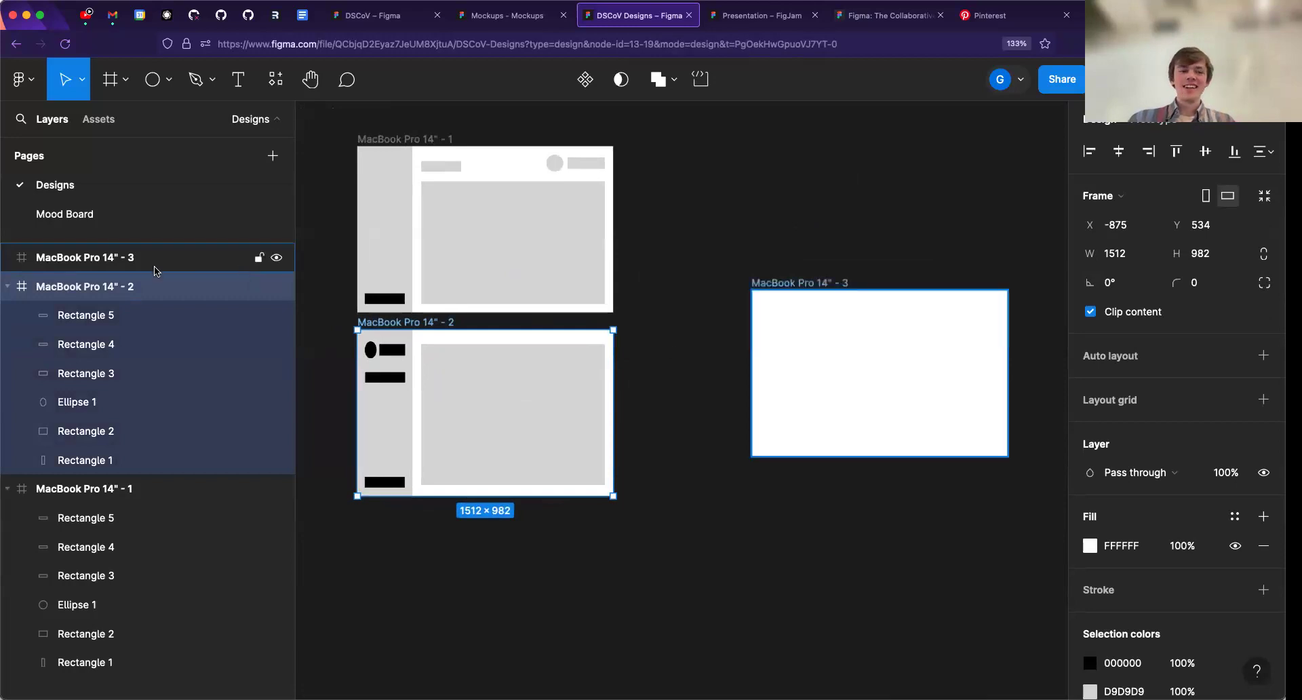
right_click(140, 289)
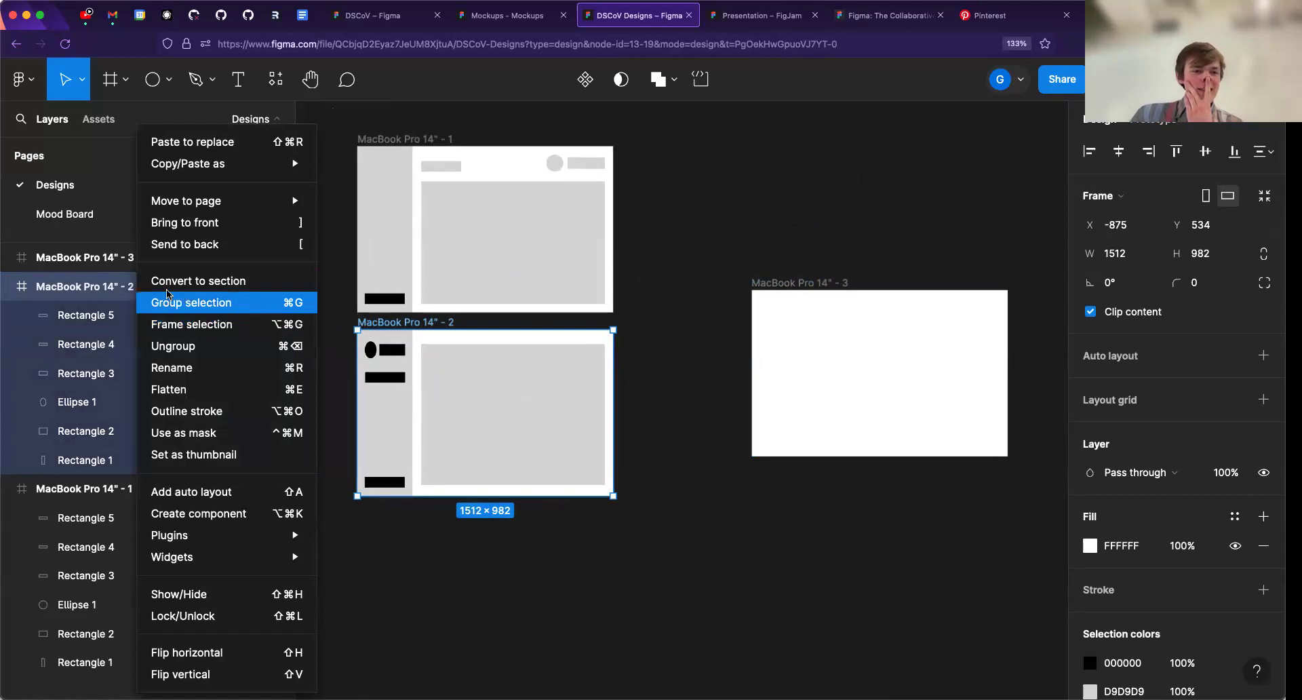
mouse_move(193, 172)
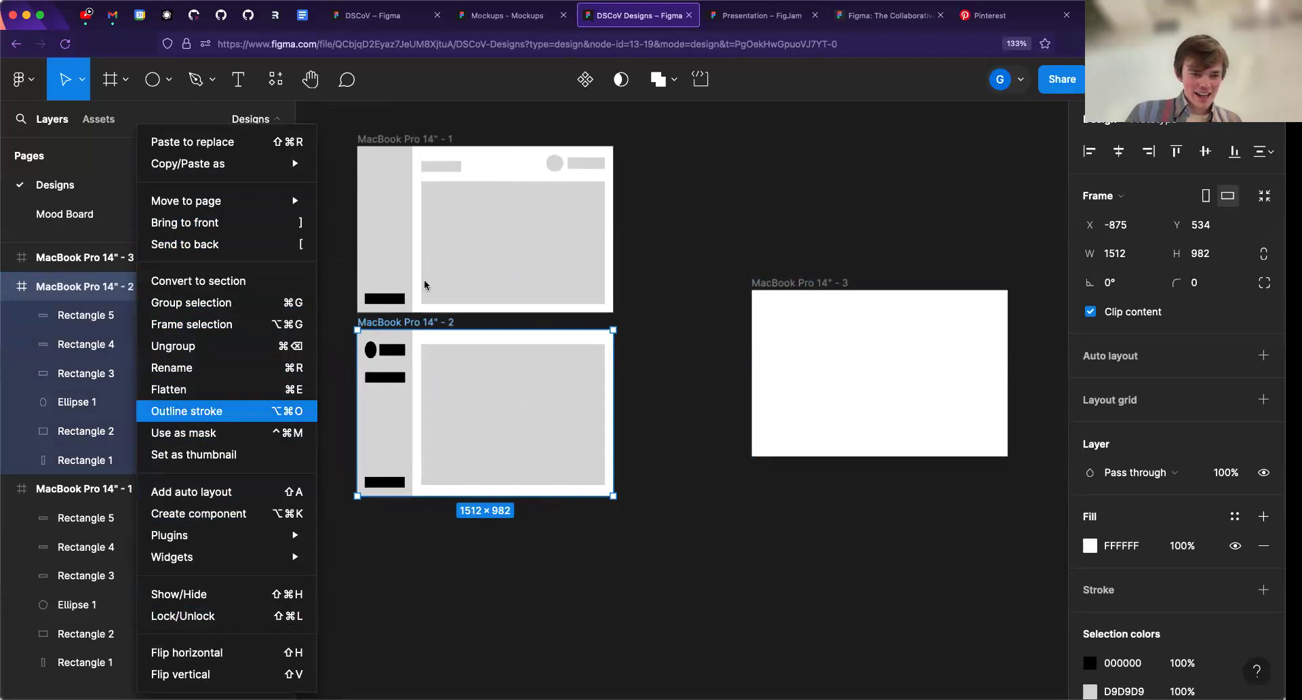
click(707, 275)
click(693, 265)
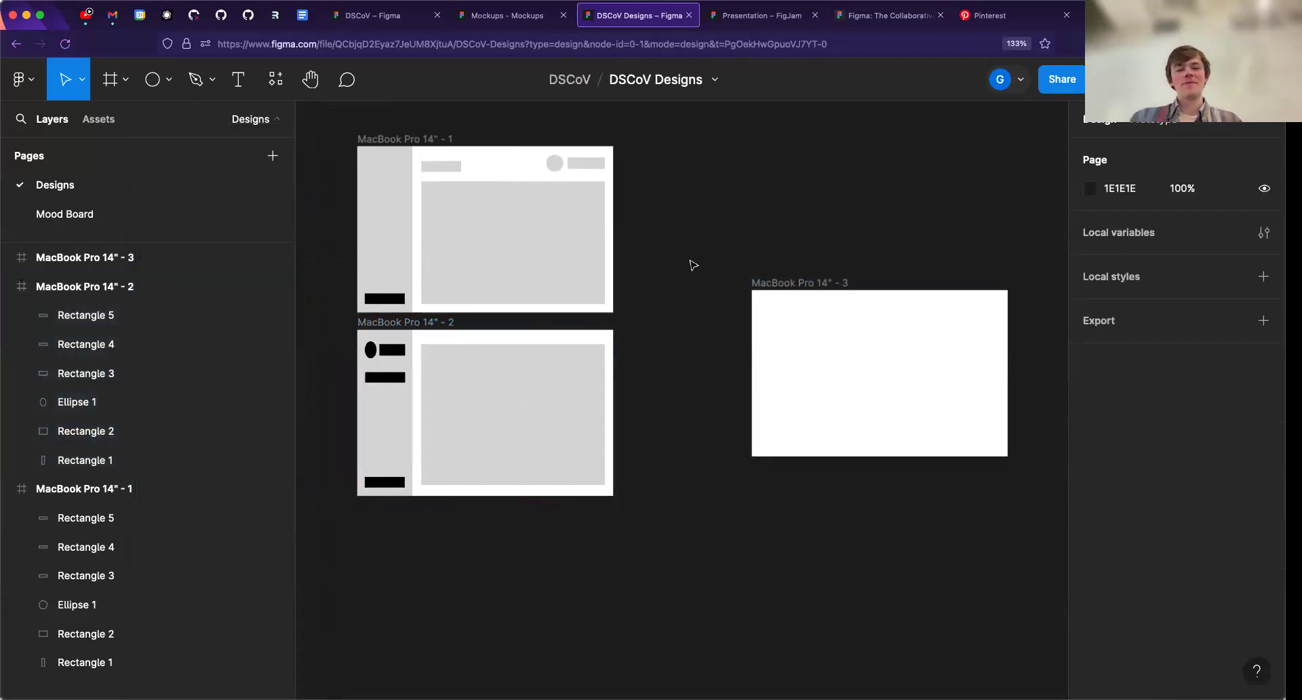
- Draw a rectangle about 400 × 495 inside the empty MacBook Pro 14" - 3 frame
drag(659, 320, 511, 346)
scroll(654, 361, up, 5)
drag(655, 362, 540, 322)
scroll(592, 352, up, 1)
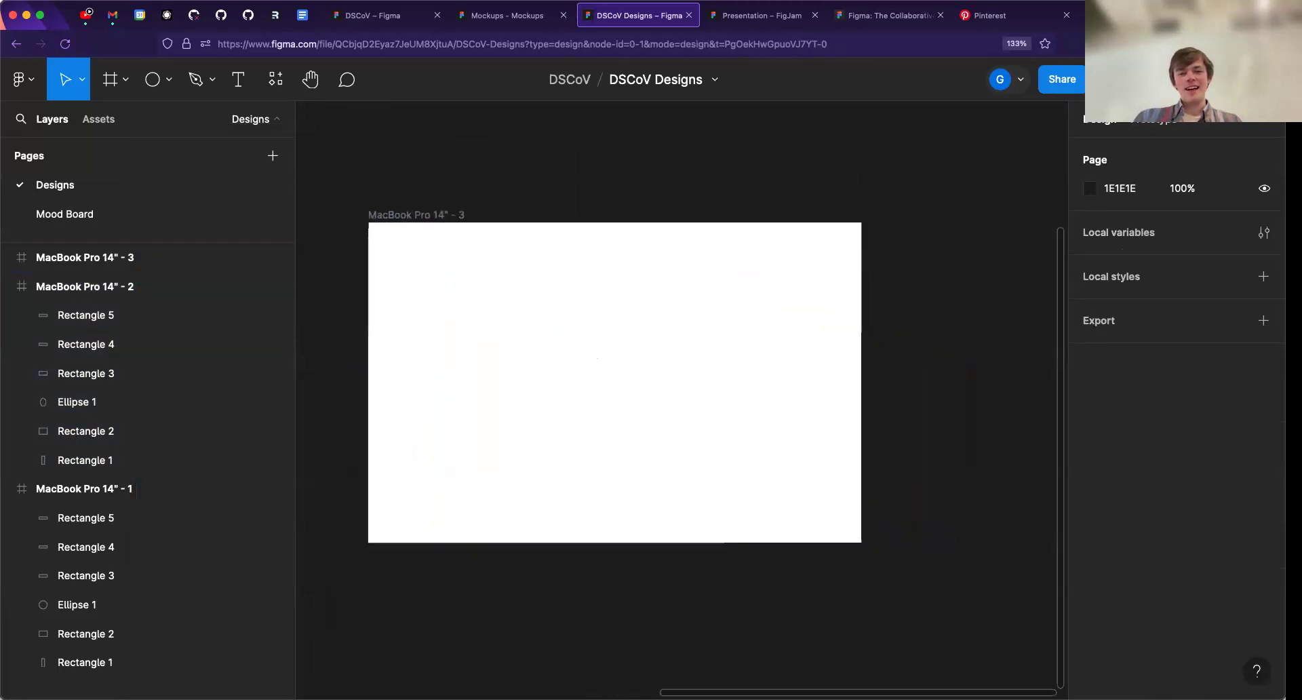
click(414, 217)
drag(436, 282, 346, 356)
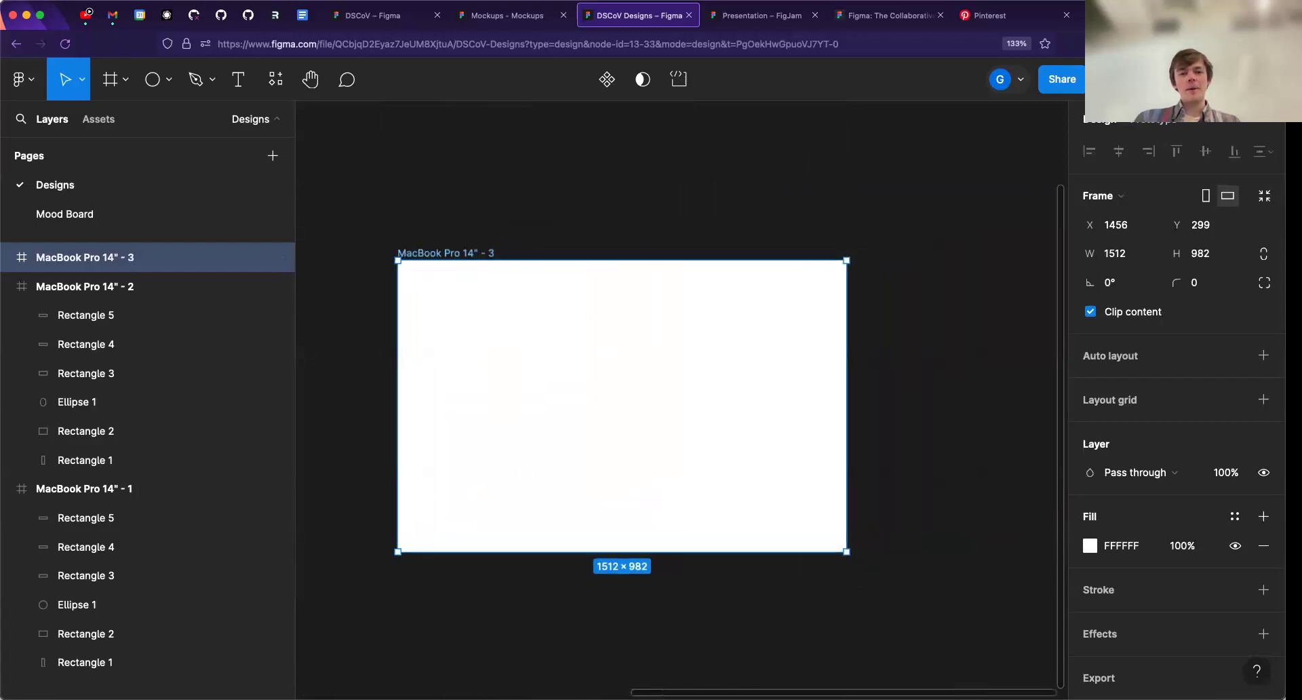
scroll(501, 349, up, 2)
scroll(536, 348, left, 3)
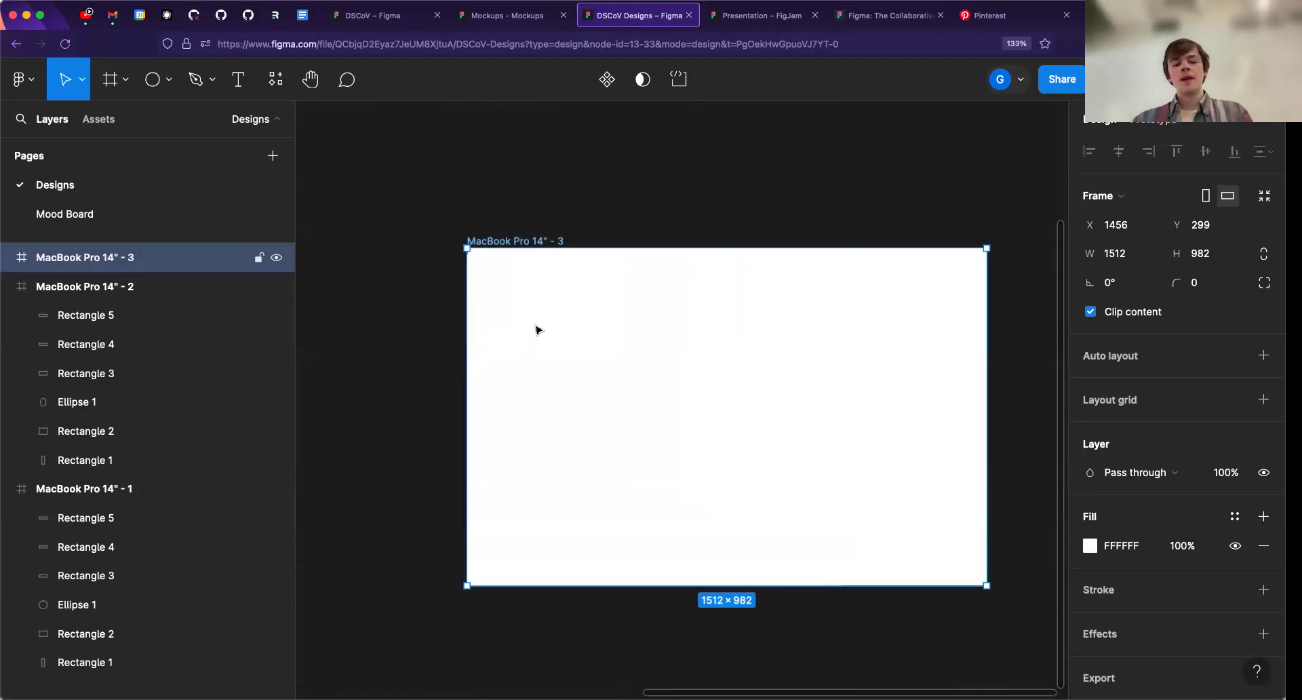
click(168, 79)
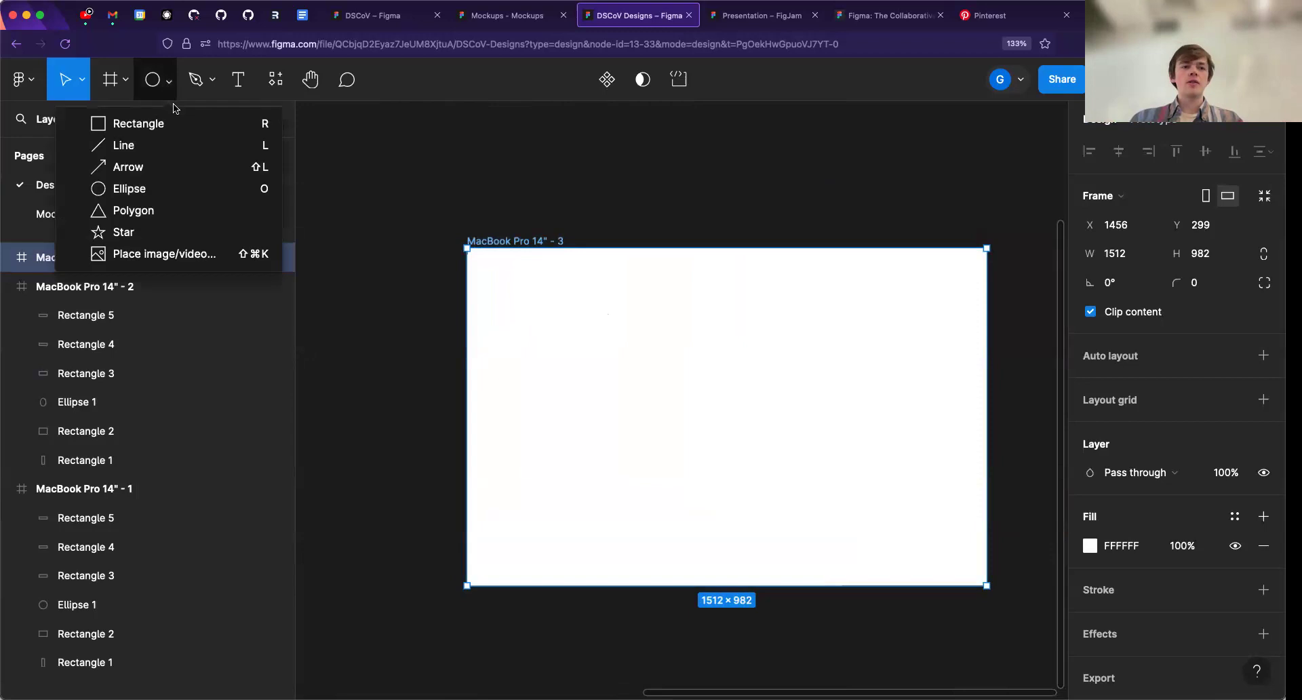
click(141, 129)
drag(562, 318, 699, 488)
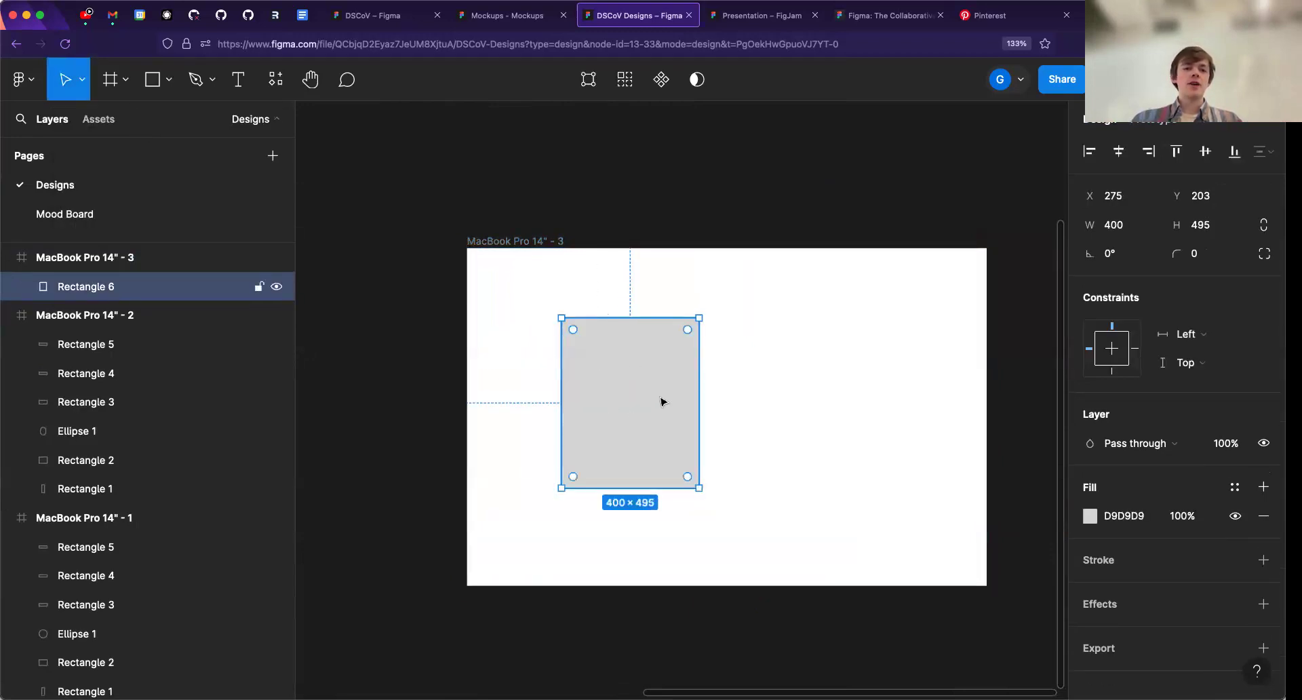
- Draw a smaller rectangle about 168 × 129 on top of the first rectangle and try selecting each of them
key(r)
drag(594, 379, 652, 423)
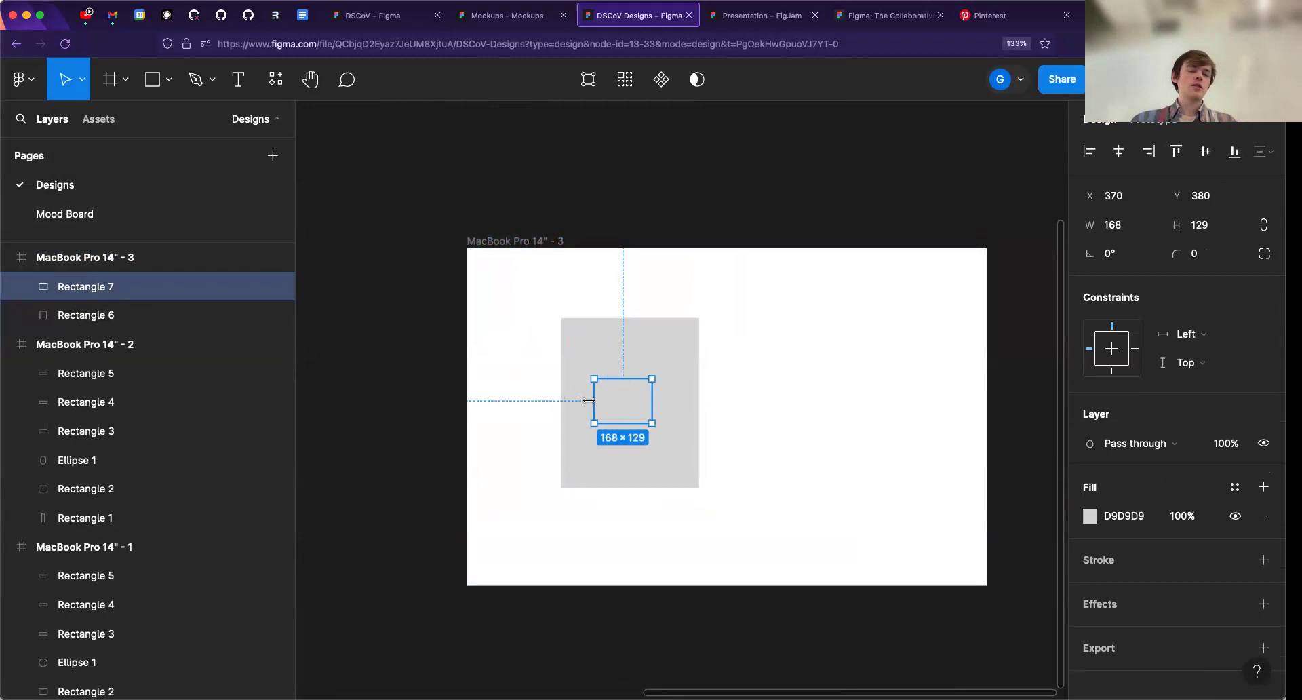
click(648, 353)
click(633, 400)
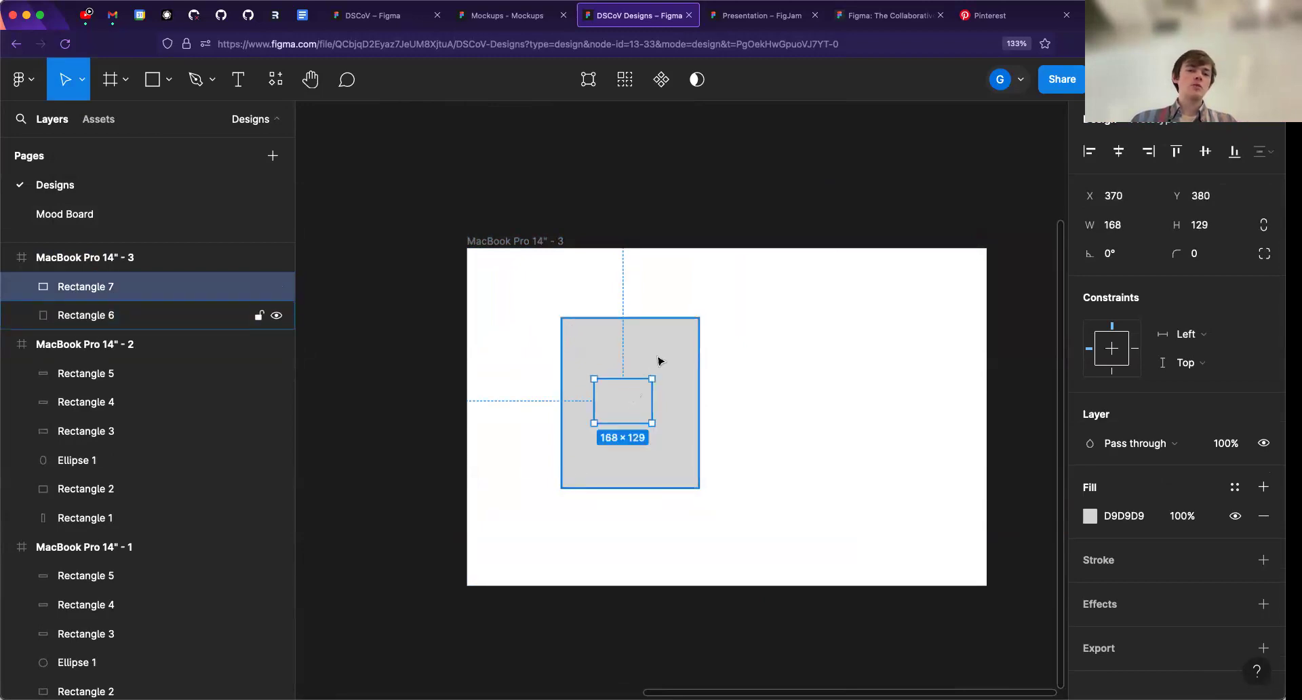
shift+click(657, 364)
click(623, 405)
click(661, 395)
- Delete both the small rectangle and the larger one behind it from the MacBook Pro 14" - 3 frame
click(625, 400)
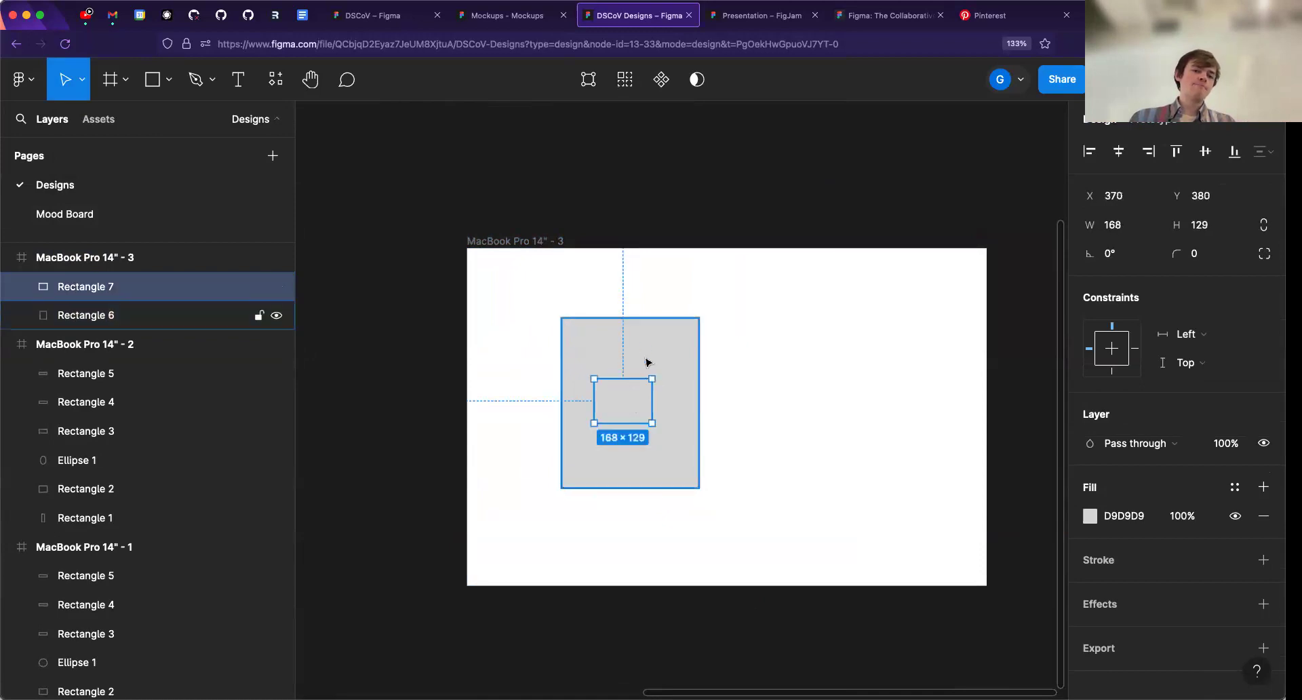
key(Delete)
click(640, 396)
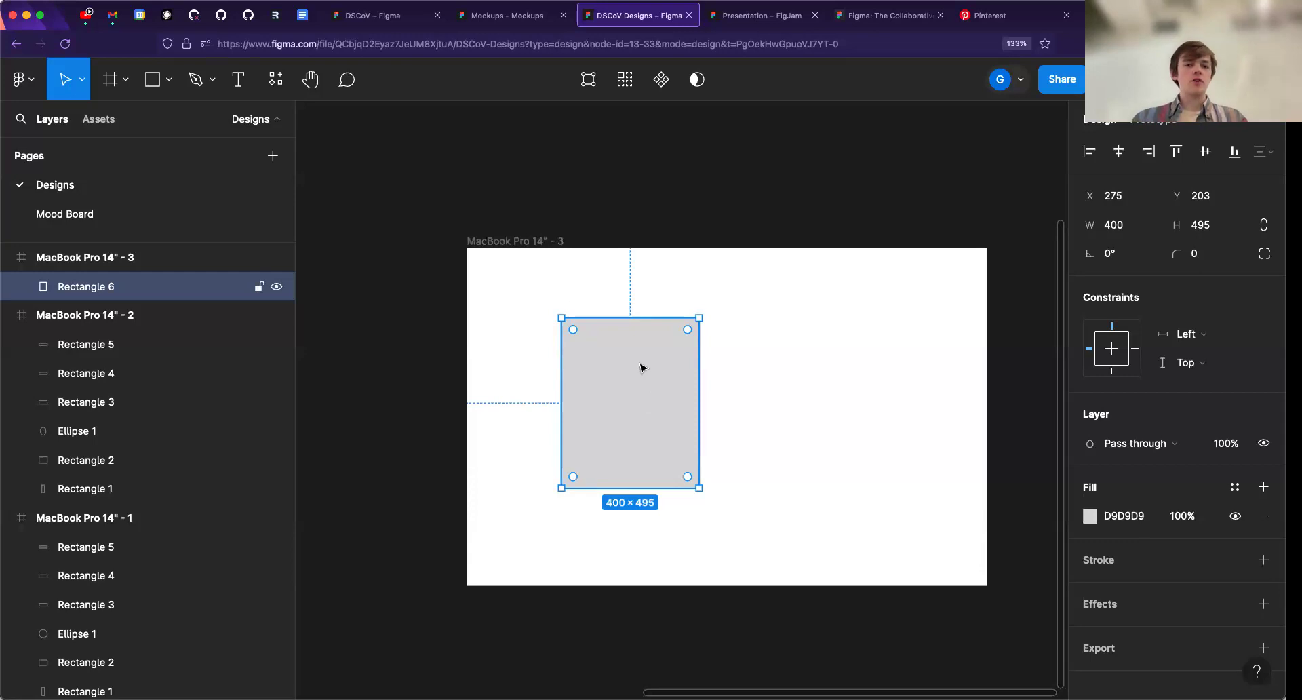
key(Delete)
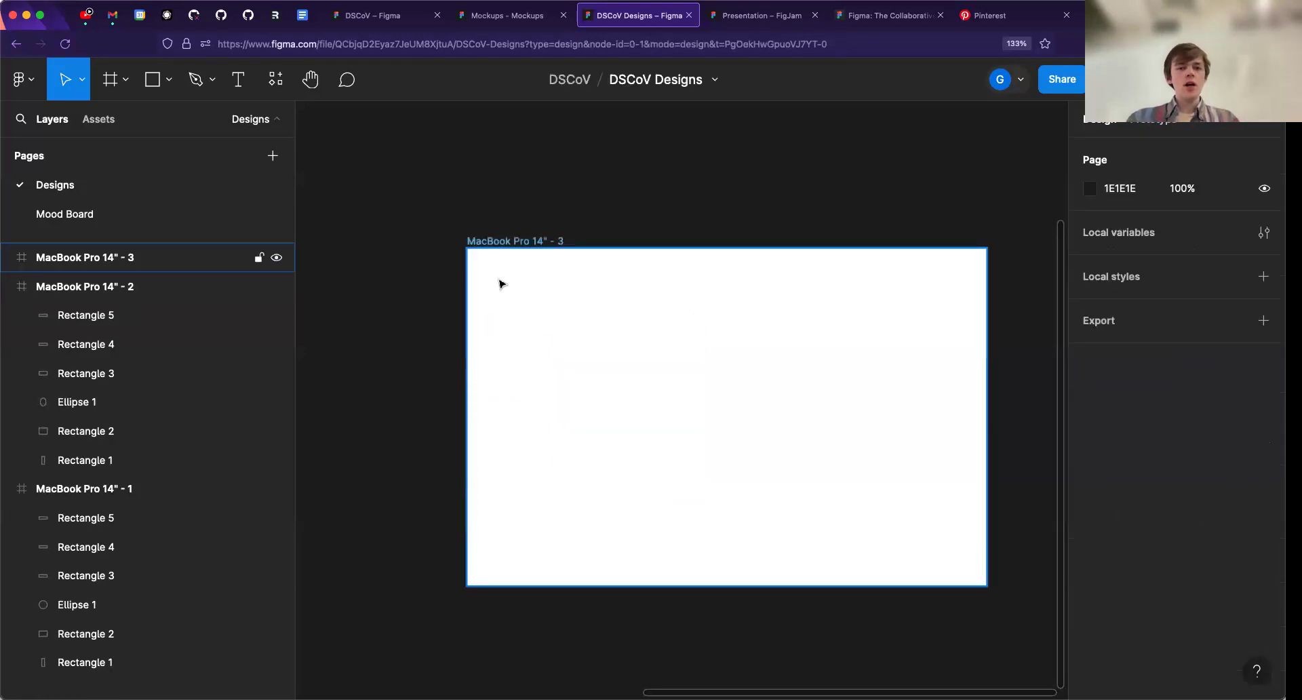
- Draw a nested frame about 411 × 621 inside MacBook Pro 14" - 3 and place it near the upper-left corner, about X 44, Y 32
key(f)
drag(529, 309, 670, 524)
mouse_move(583, 427)
mouse_down()
mouse_move(604, 442)
mouse_move(588, 435)
mouse_move(577, 396)
mouse_up()
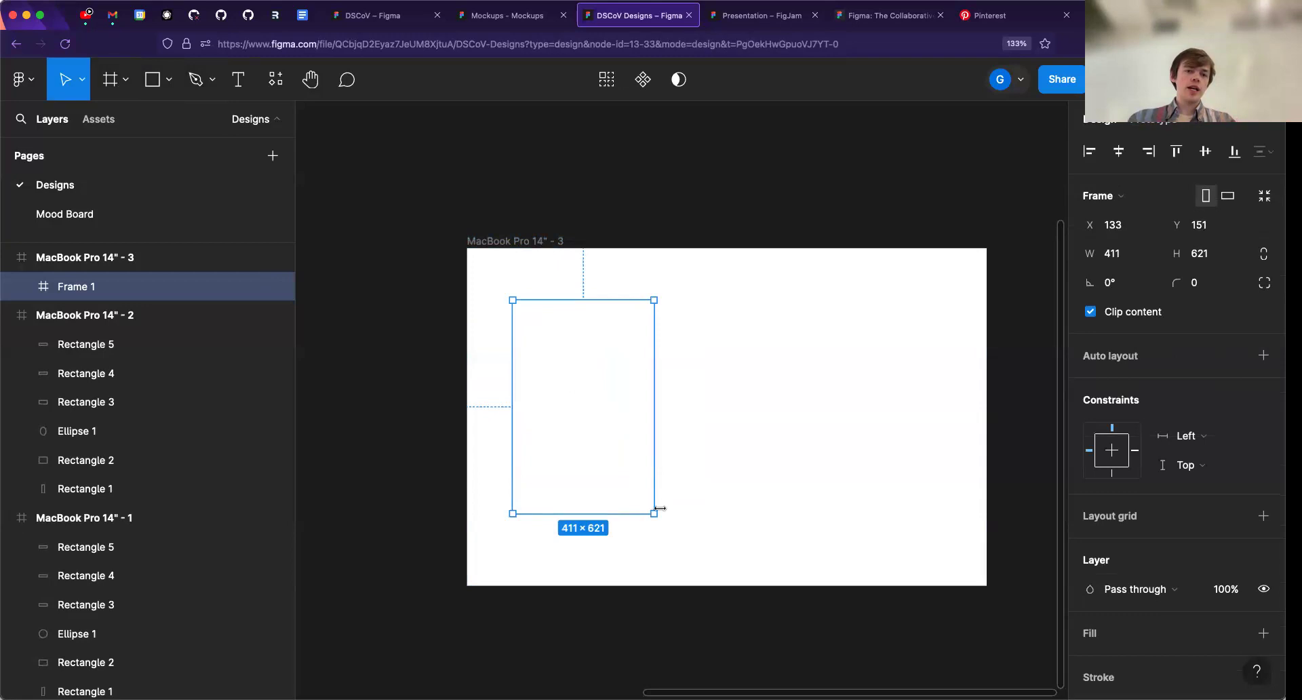
drag(581, 443, 586, 439)
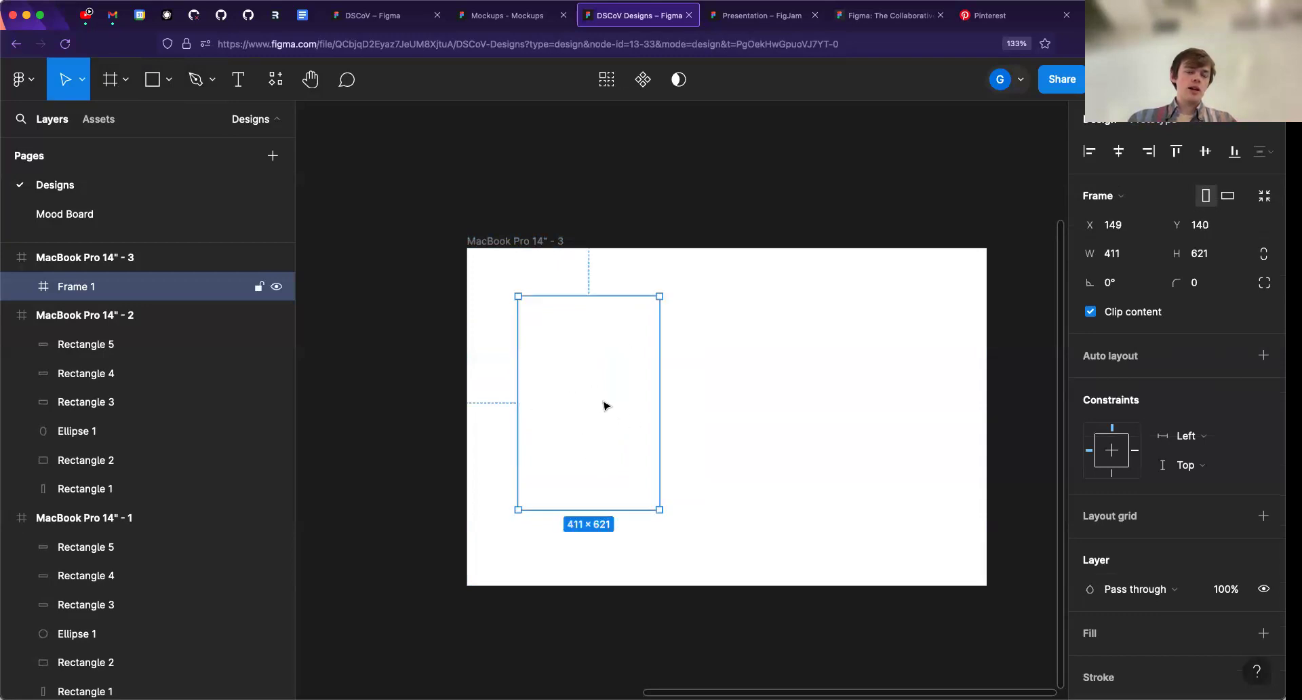
drag(568, 349, 532, 312)
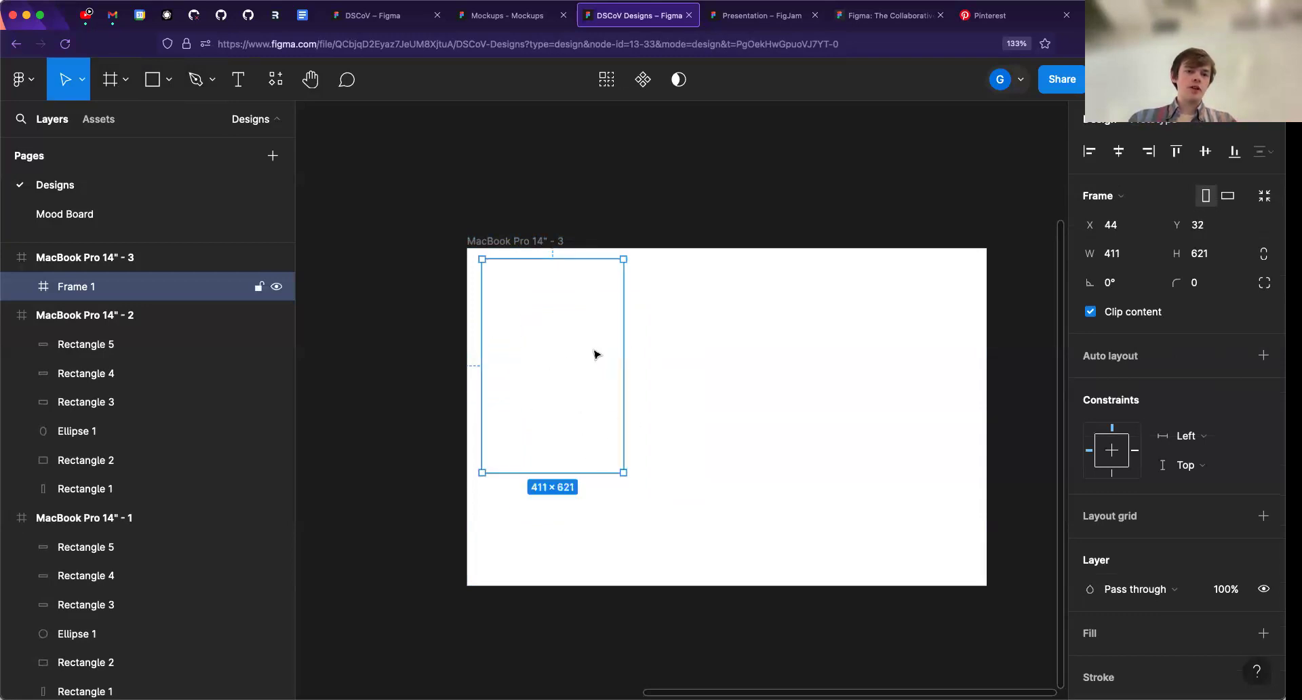
- Add a black 000000 stroke, 1 thick and inside, to the nested frame in MacBook Pro 14" - 3
scroll(1124, 515, down, 3)
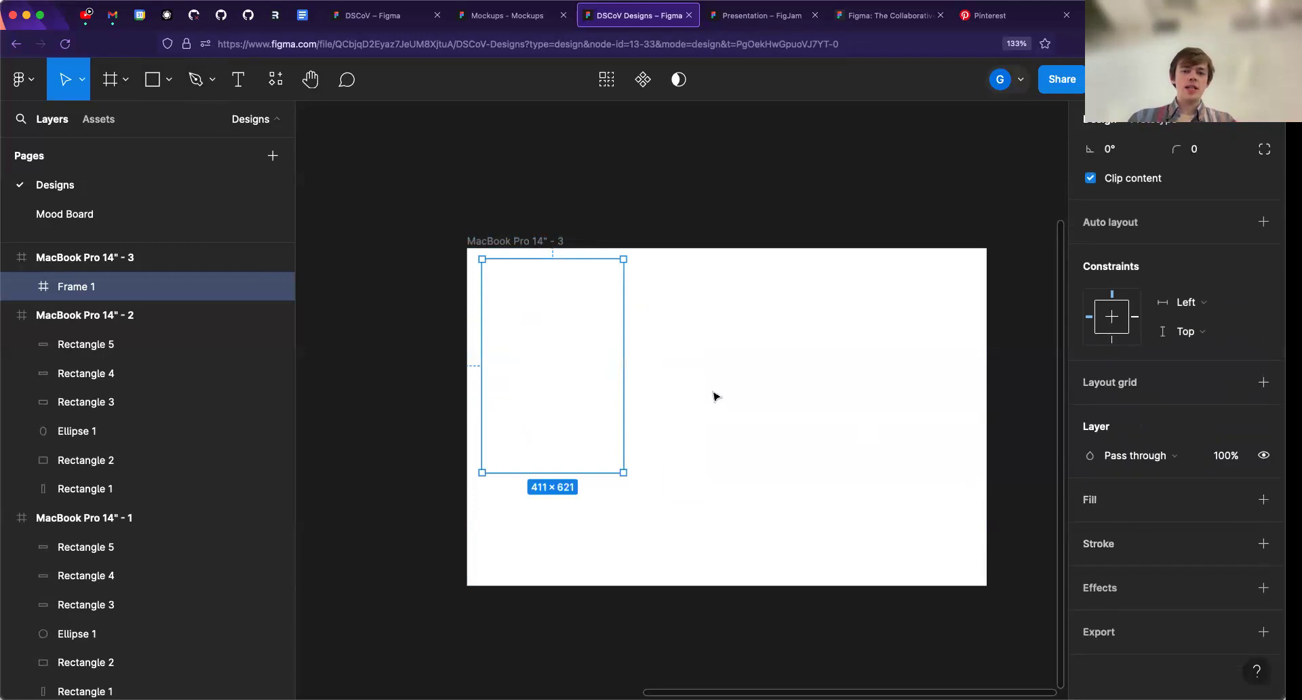
click(1100, 543)
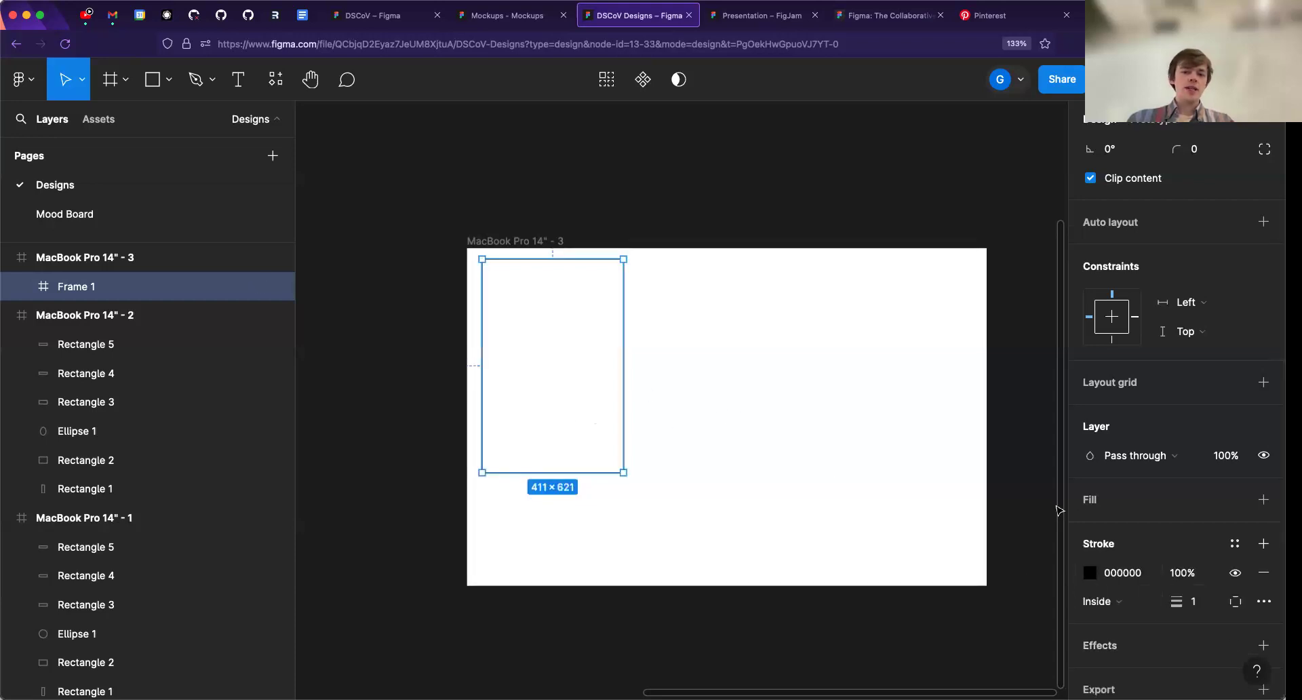
click(657, 295)
click(578, 336)
- Move the nested frame to the upper-left corner of MacBook Pro 14" - 3 and resize it to full height, about 451 × 982
drag(552, 388, 547, 362)
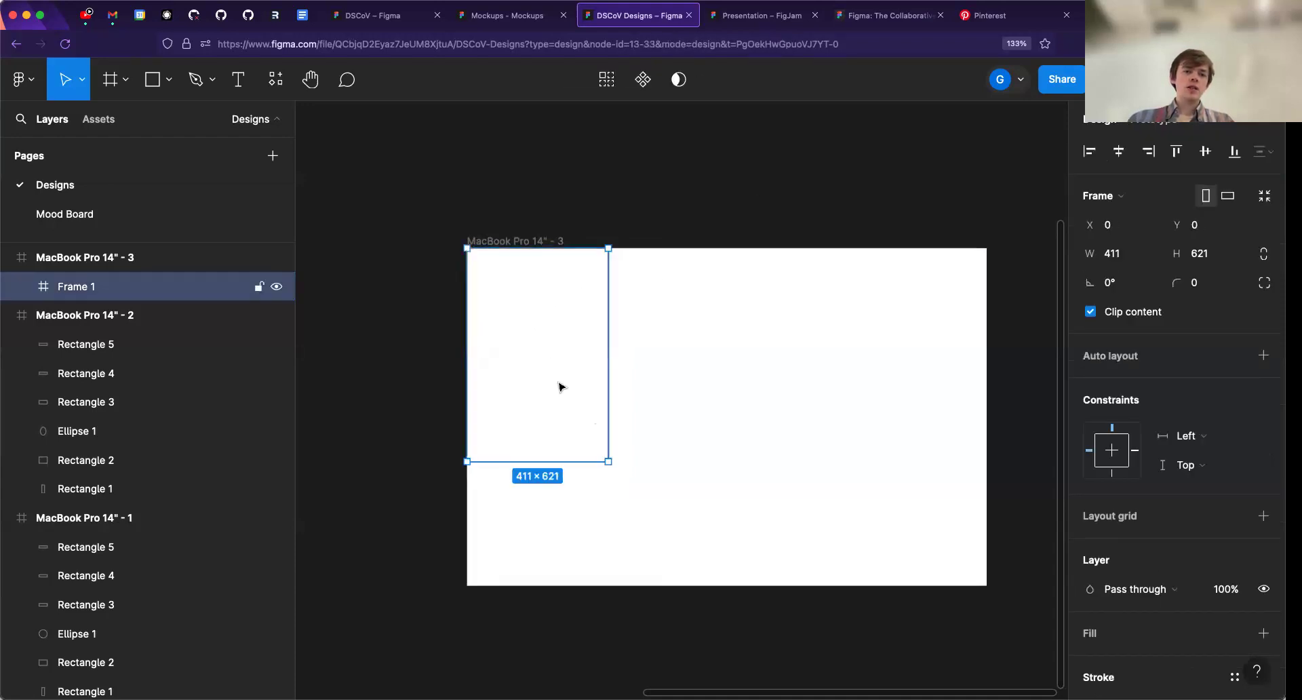
mouse_move(525, 298)
mouse_down()
mouse_move(540, 315)
mouse_move(526, 294)
mouse_up()
drag(608, 461, 625, 585)
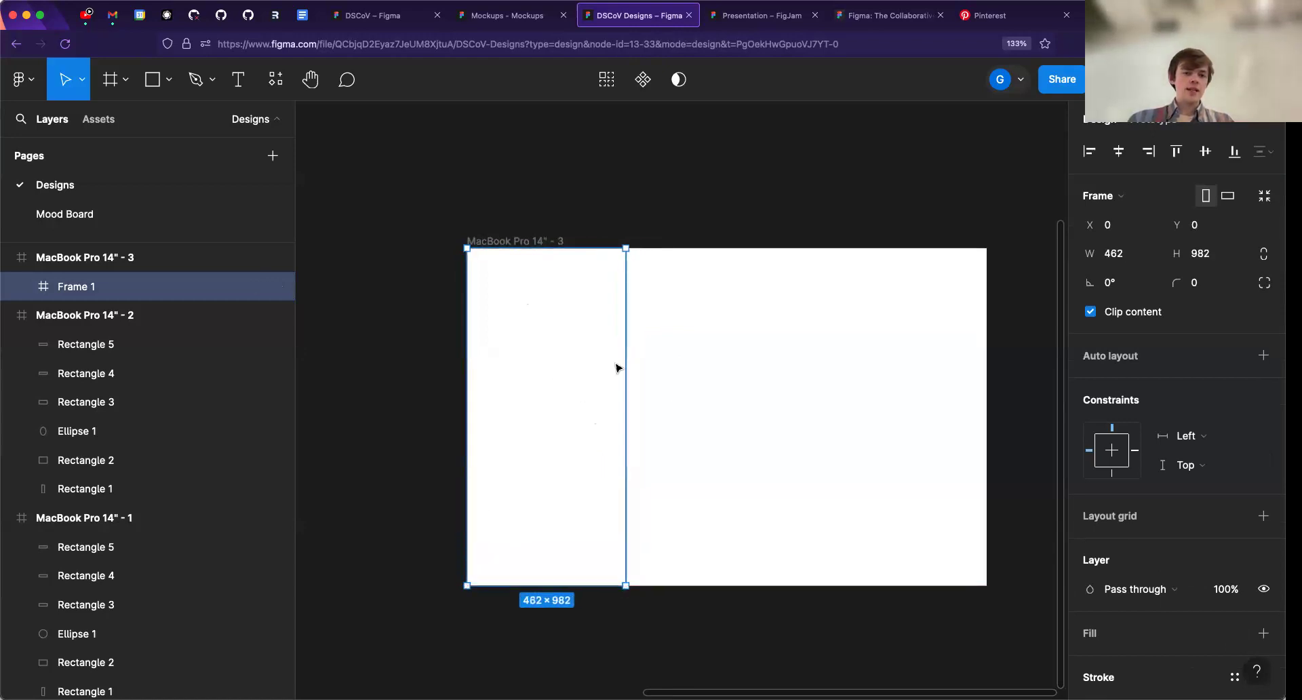
drag(629, 372, 622, 372)
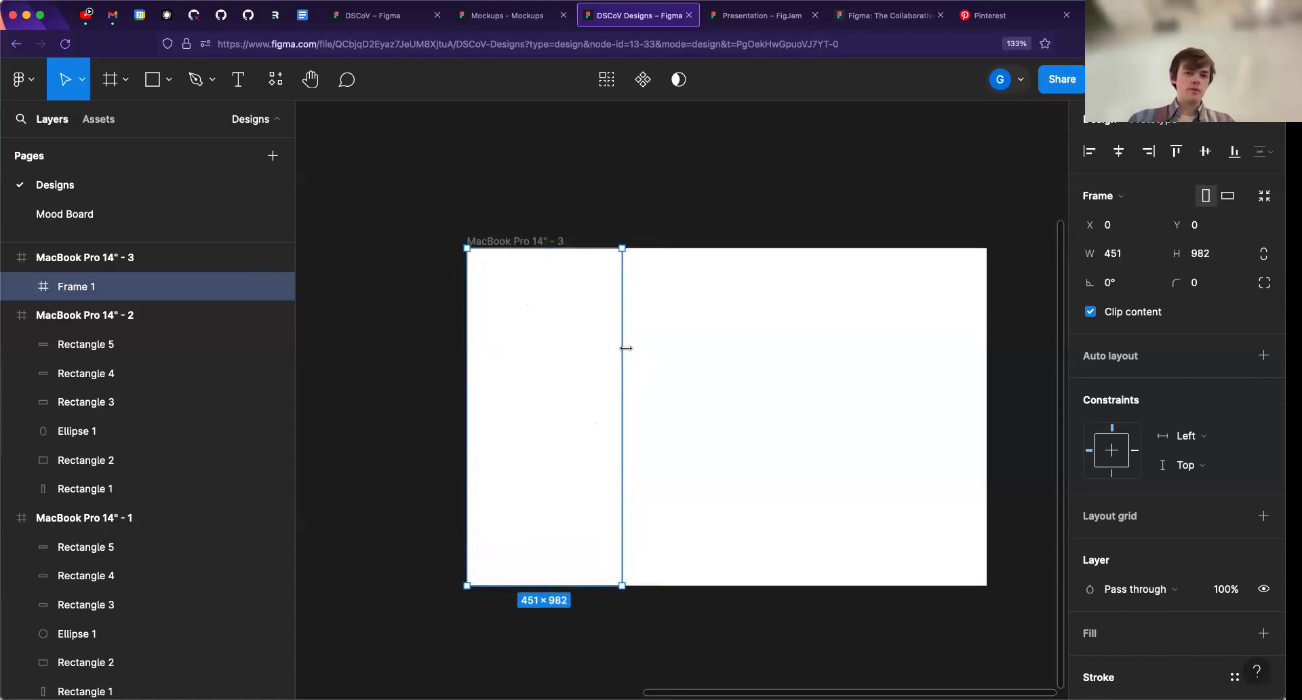
- Shift the nested frame out of its corner and return it to X 0, Y 0
scroll(628, 344, up, 5)
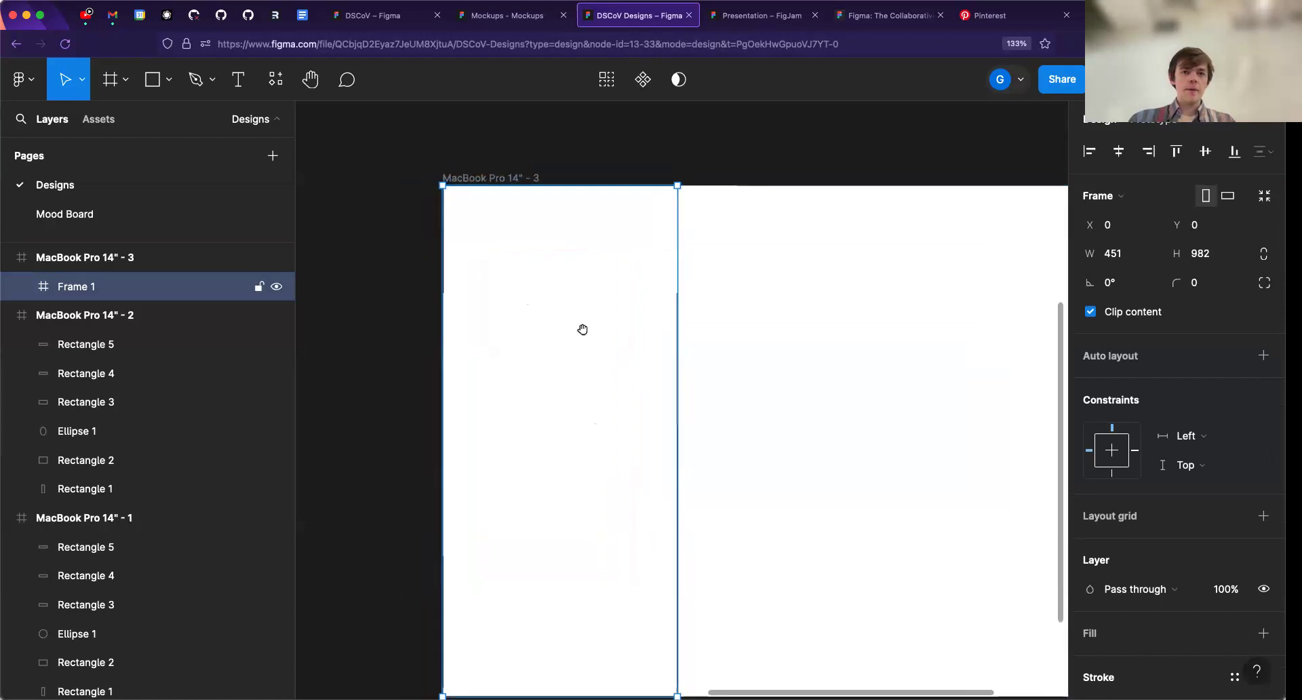
scroll(600, 303, down, 1)
click(724, 147)
click(680, 221)
click(727, 136)
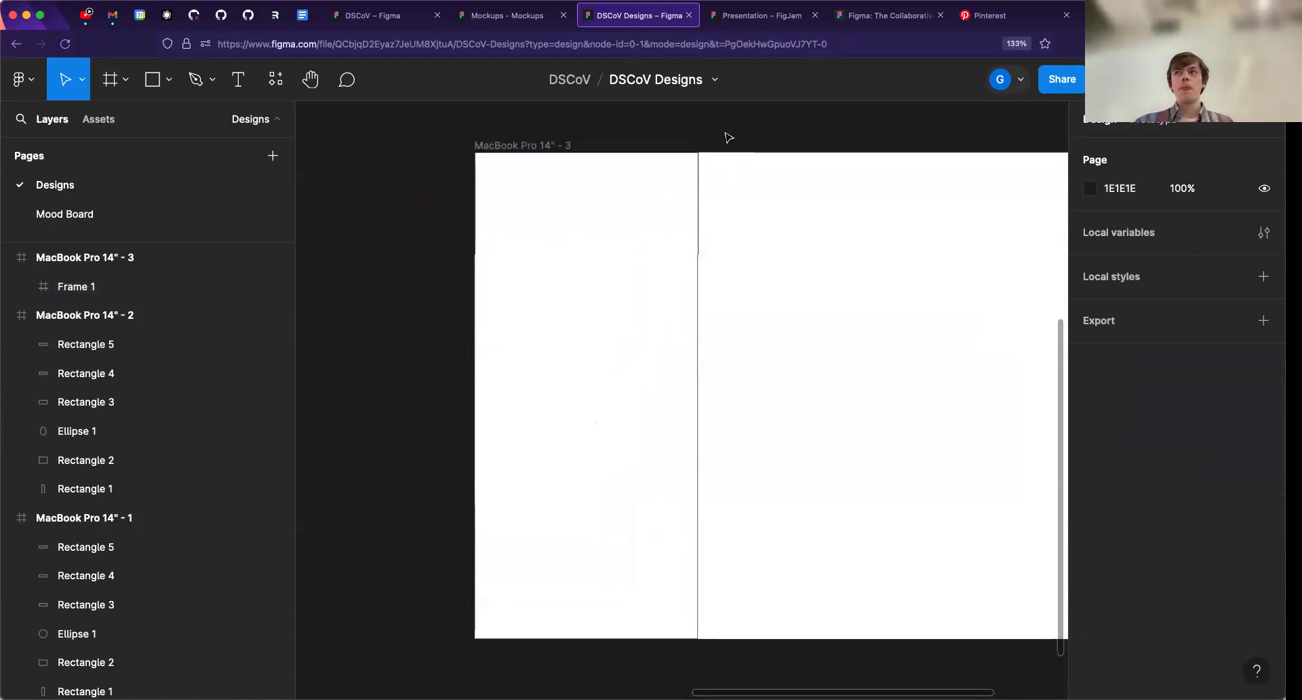
drag(582, 396, 624, 400)
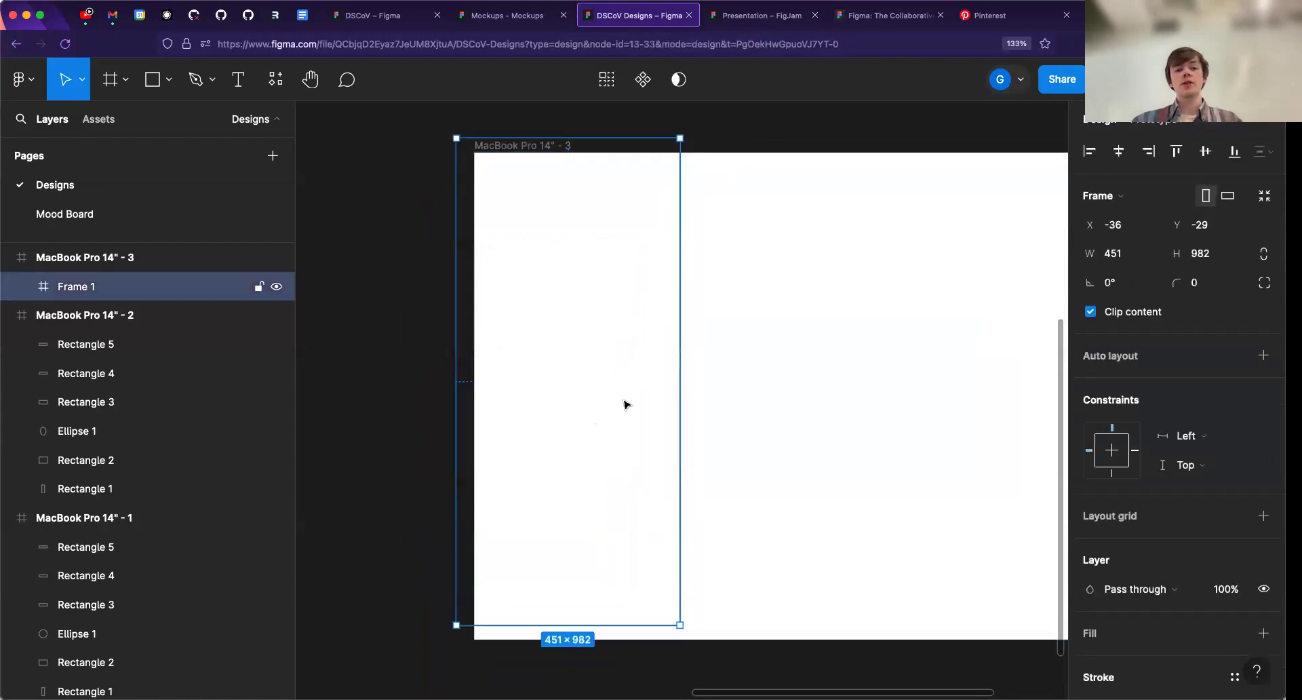
drag(600, 358, 622, 367)
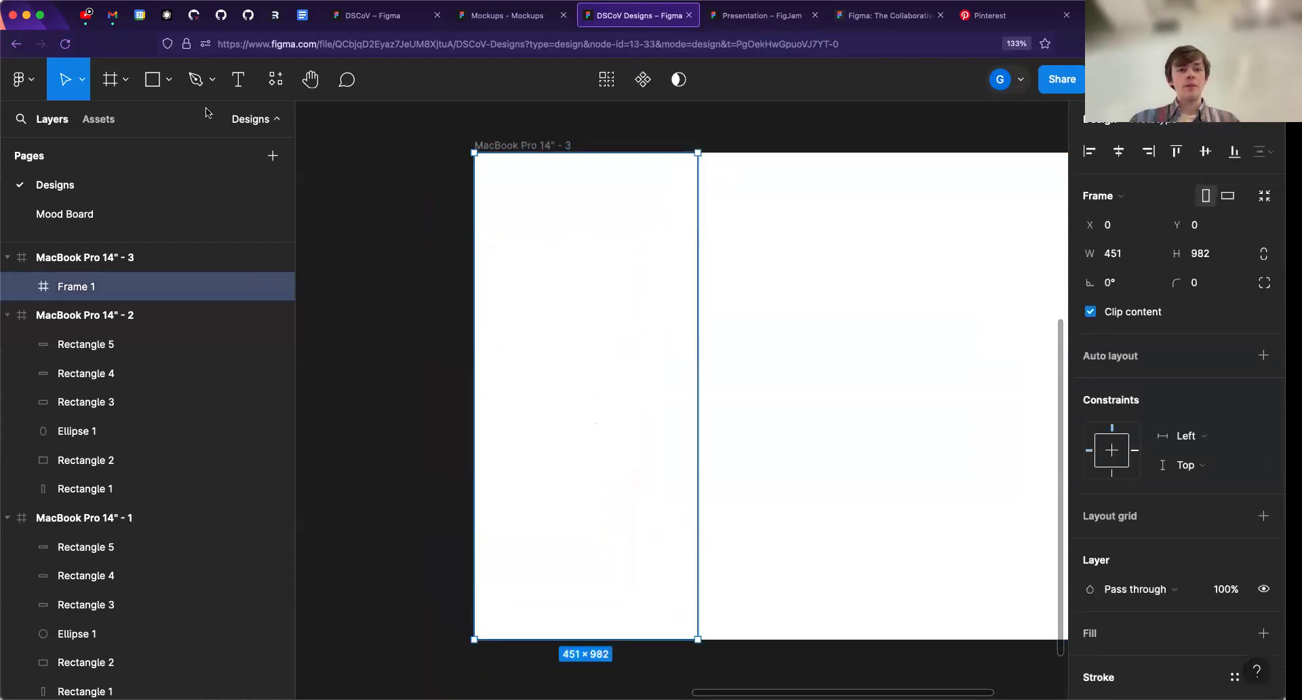
- Widen the nested frame to about 486
click(122, 76)
key(Escape)
mouse_move(698, 231)
mouse_down()
mouse_move(685, 224)
mouse_move(712, 232)
mouse_up()
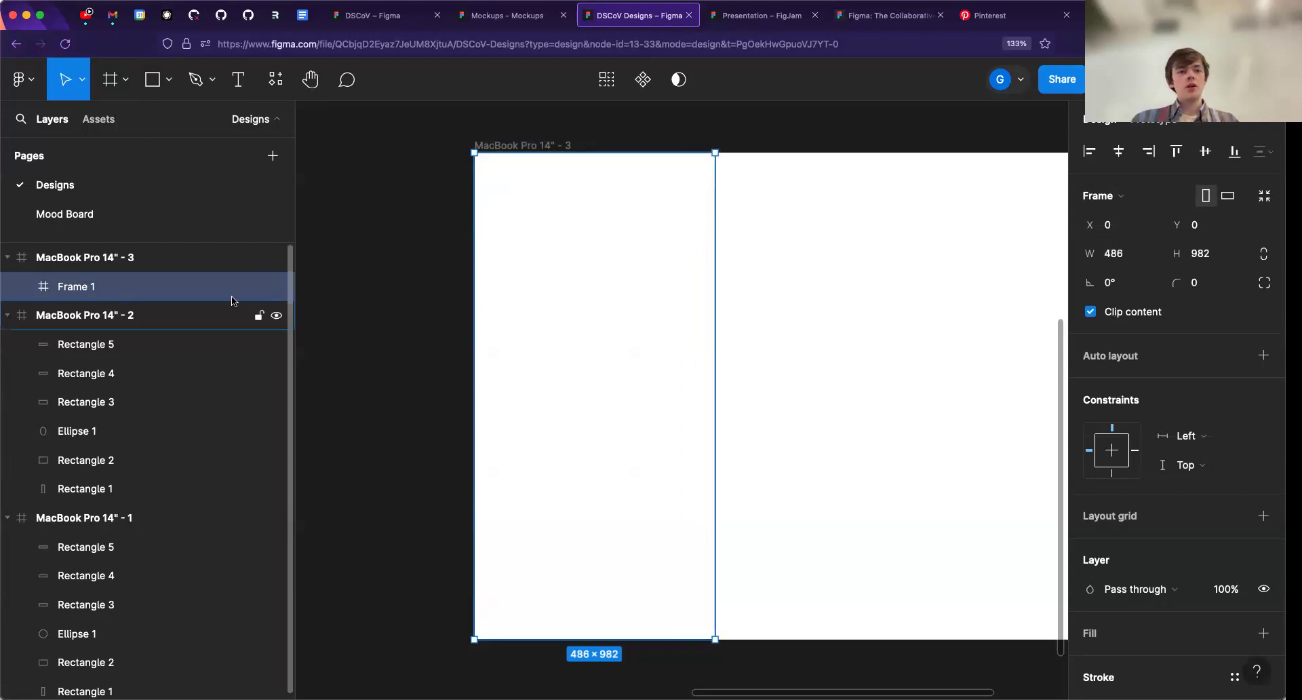
- Add a short text layer inside the nested frame at X 215, Y 102
scroll(468, 303, down, 3)
drag(468, 302, 864, 278)
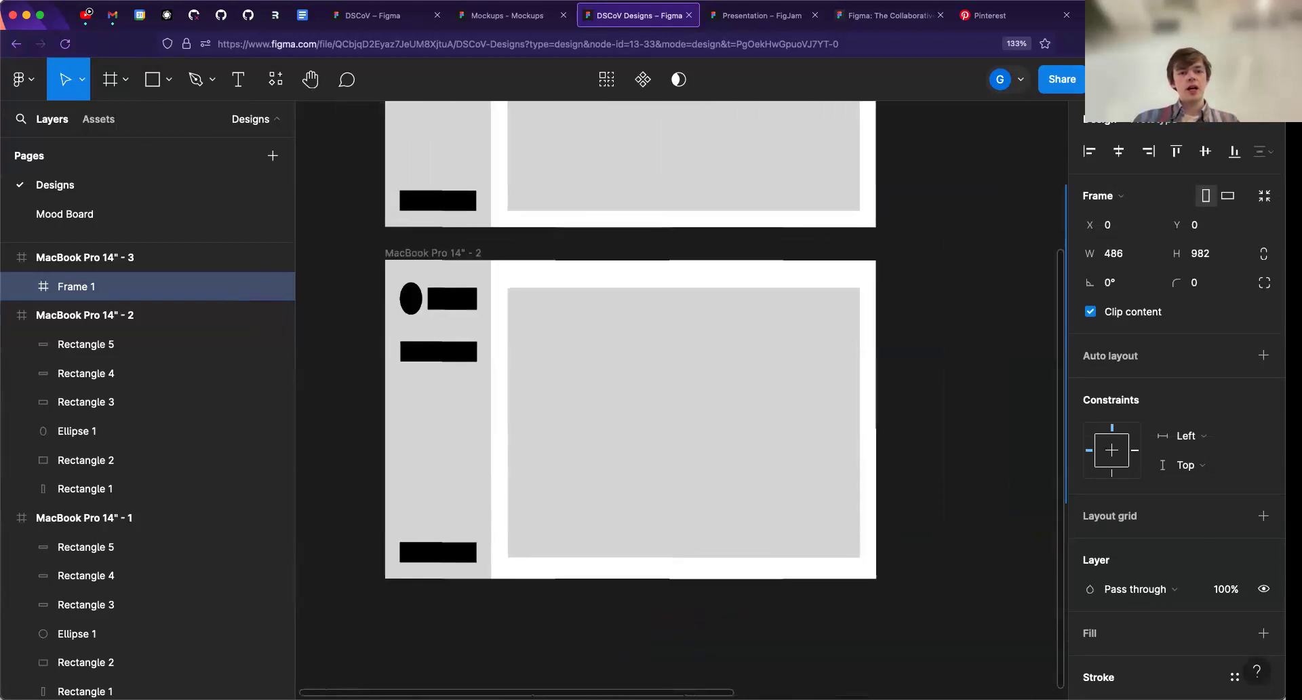
scroll(470, 290, right, 10)
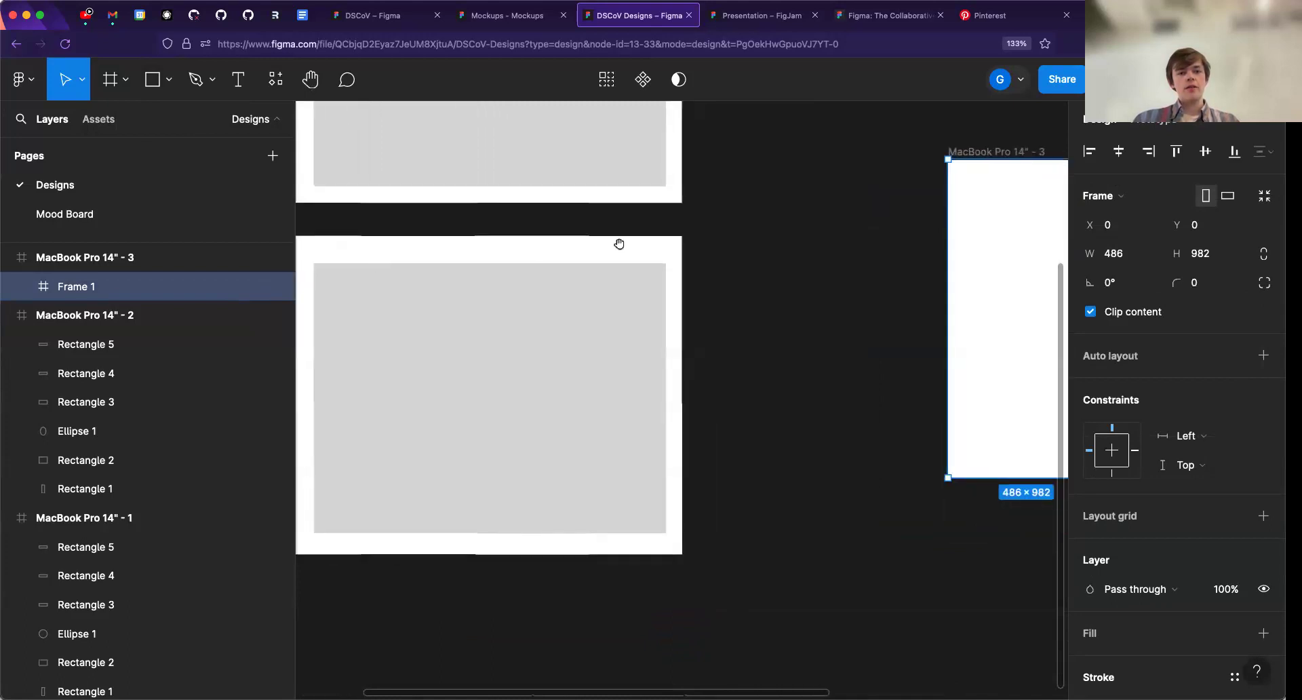
scroll(576, 273, up, 5)
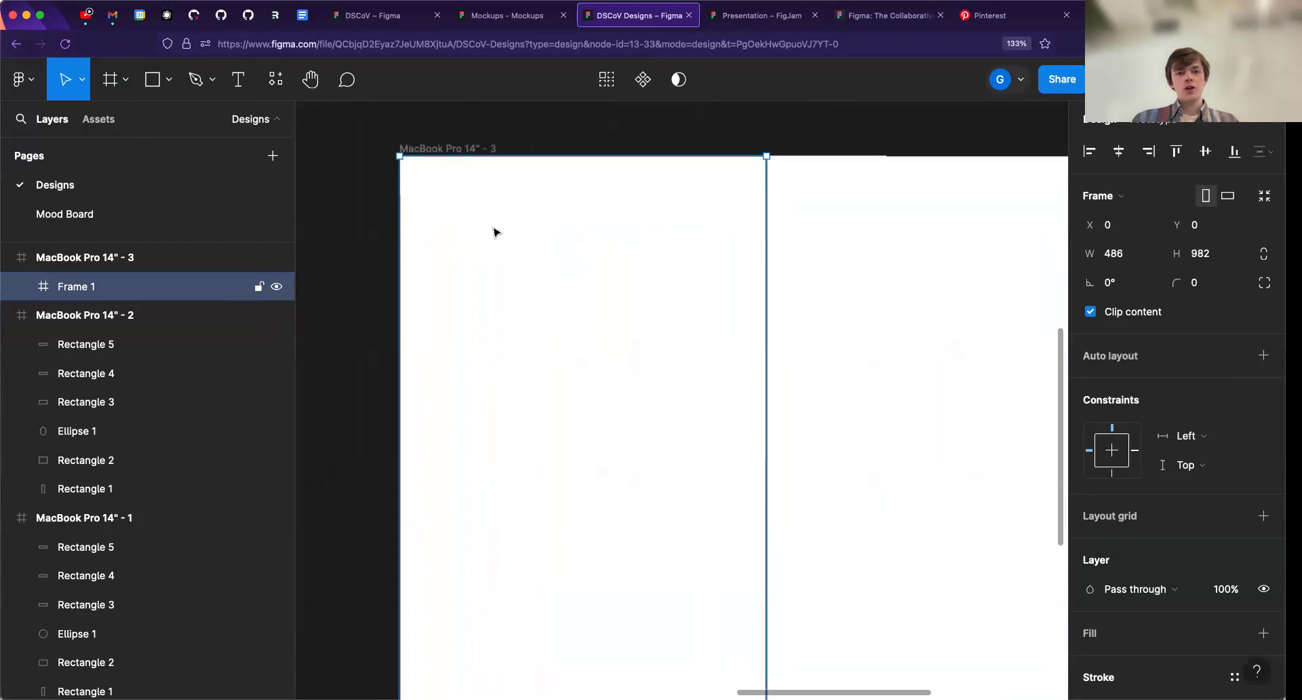
key(t)
click(561, 233)
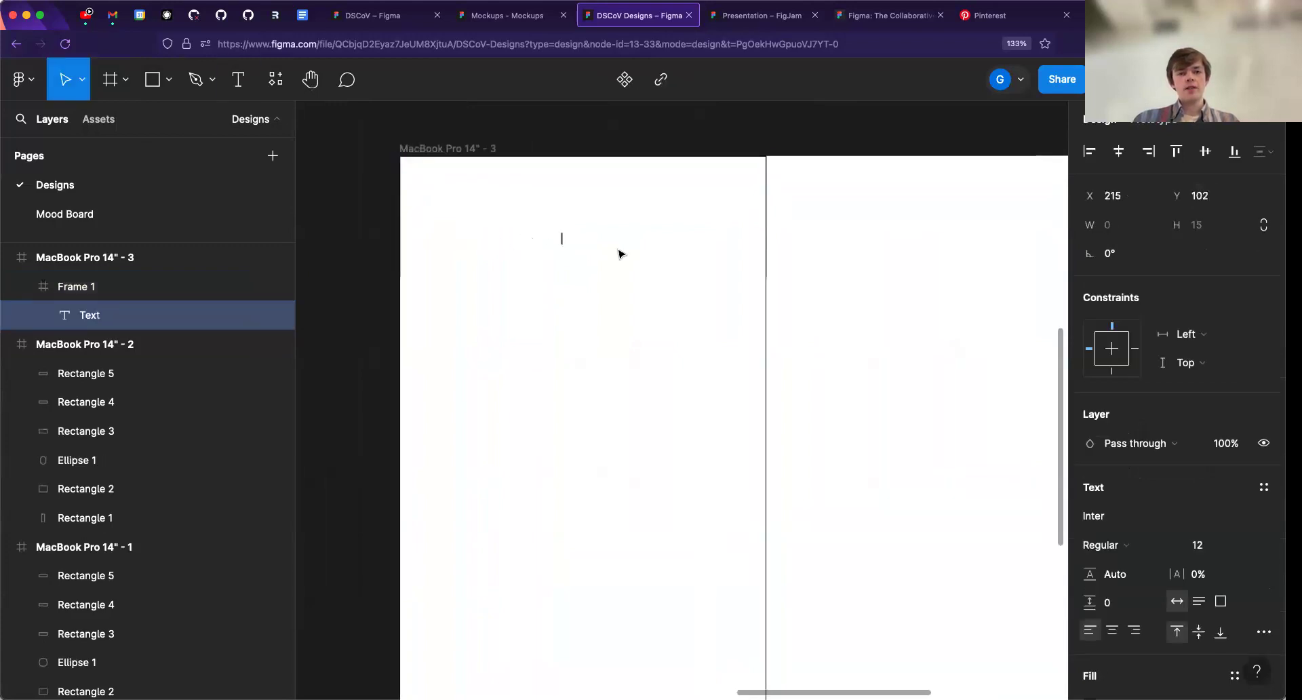
text(GAI)
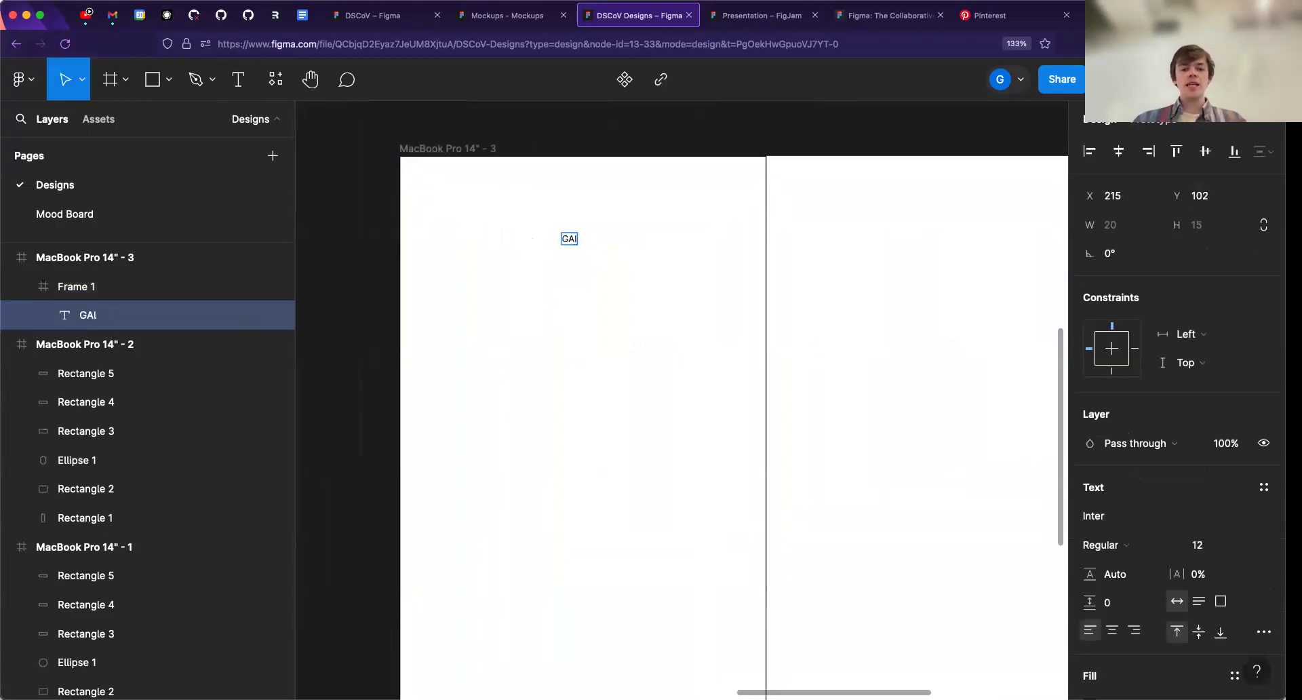
key(Escape)
- Replace the content of the new text layer with the person's full name
key(t)
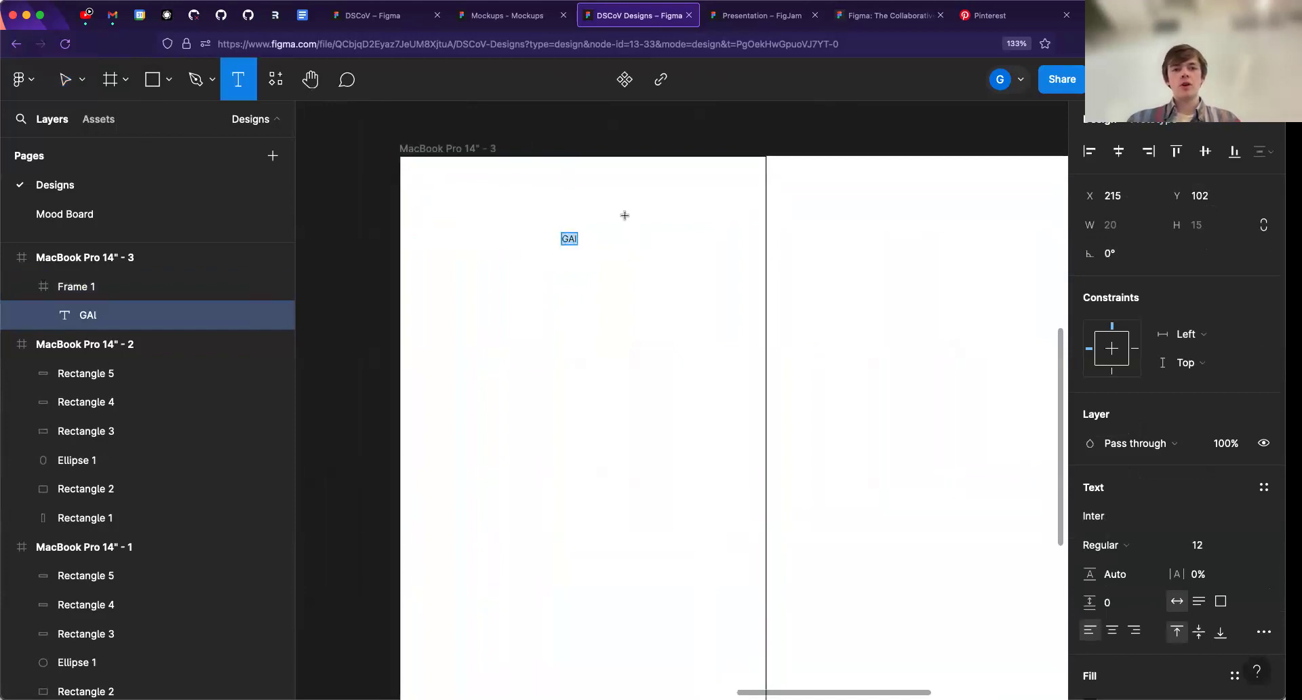
click(240, 86)
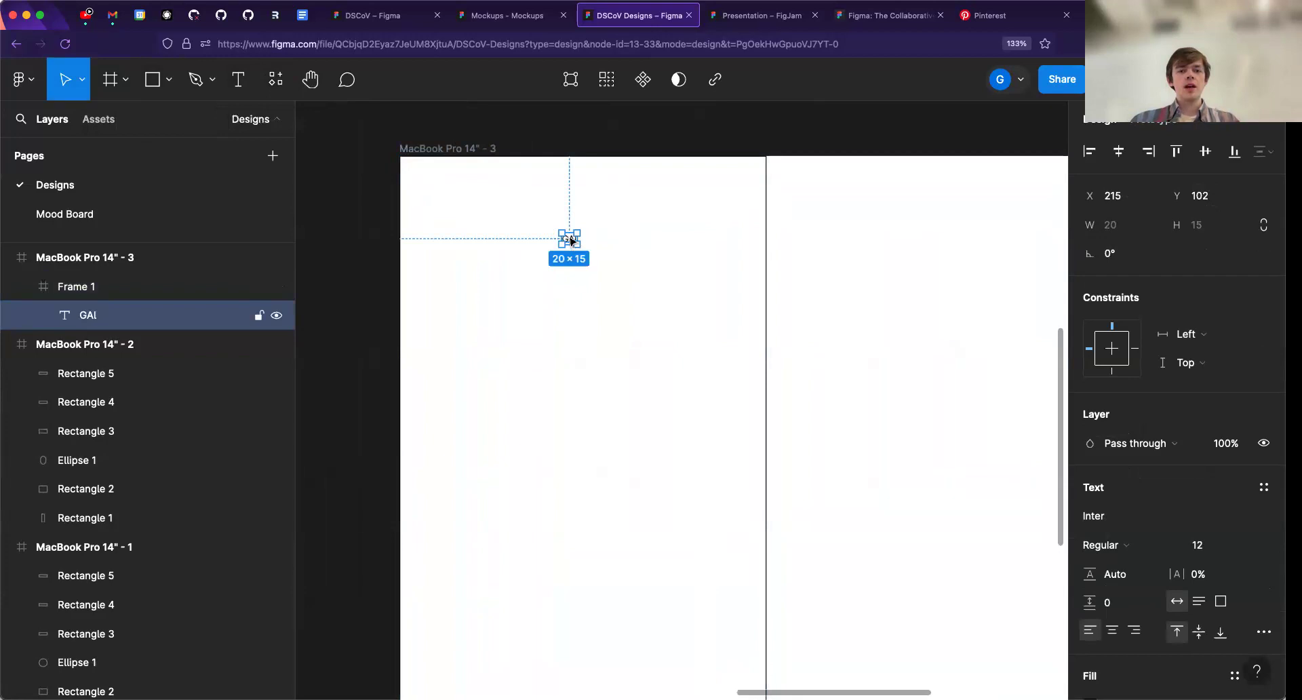
double_click(571, 240)
key(Escape)
double_click(569, 239)
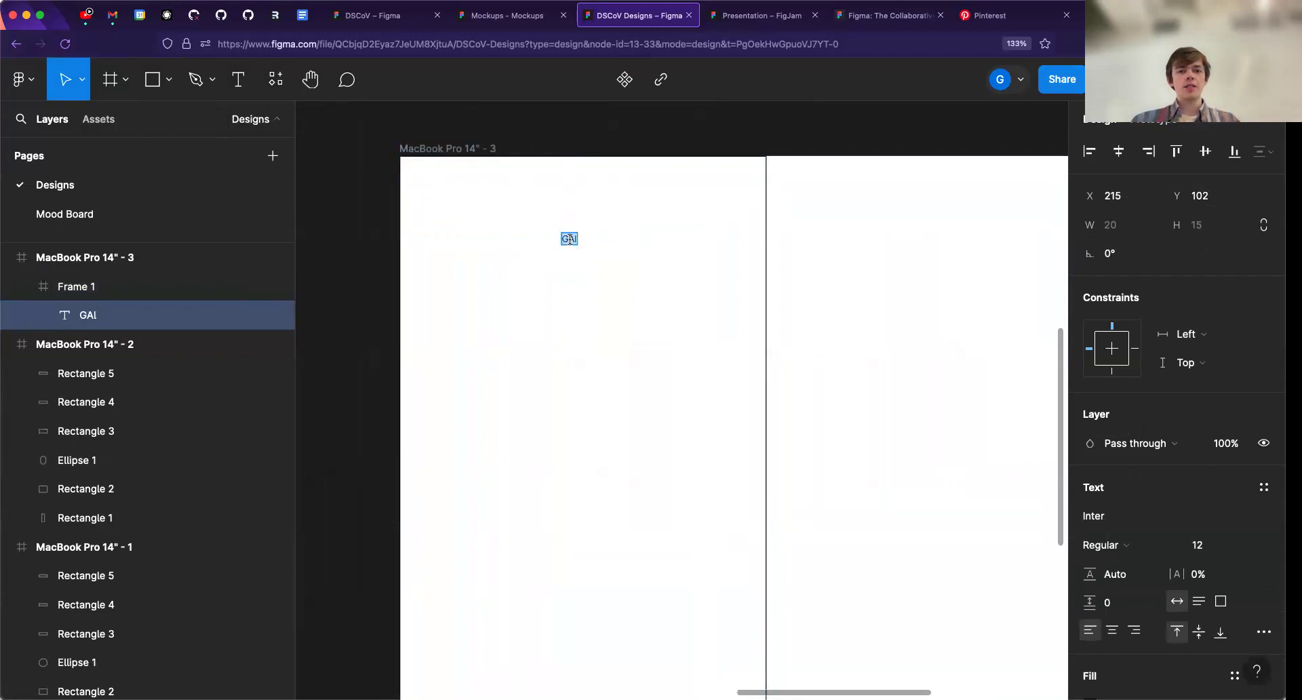
text(Galen Winsor)
key(Escape)
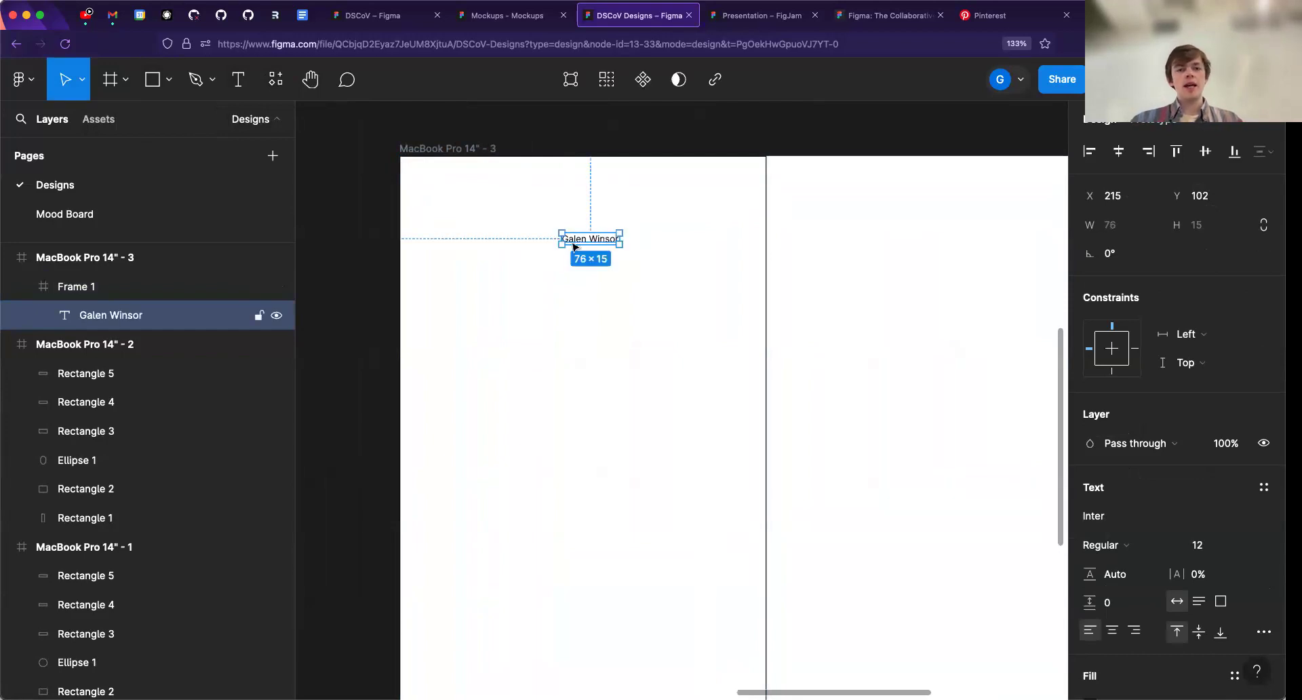
- Set the name text's font size to 20 and move it slightly up and to the right within the nested frame
scroll(1129, 427, down, 3)
click(1191, 367)
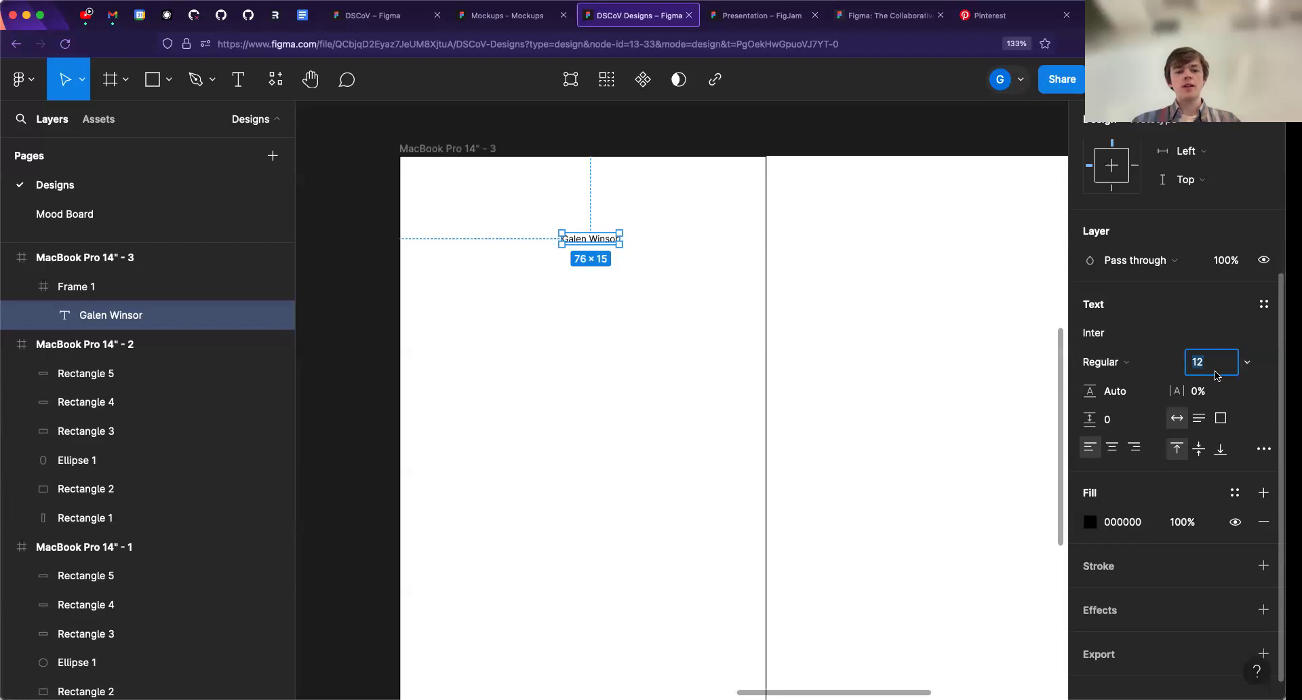
text(20)
key(Return)
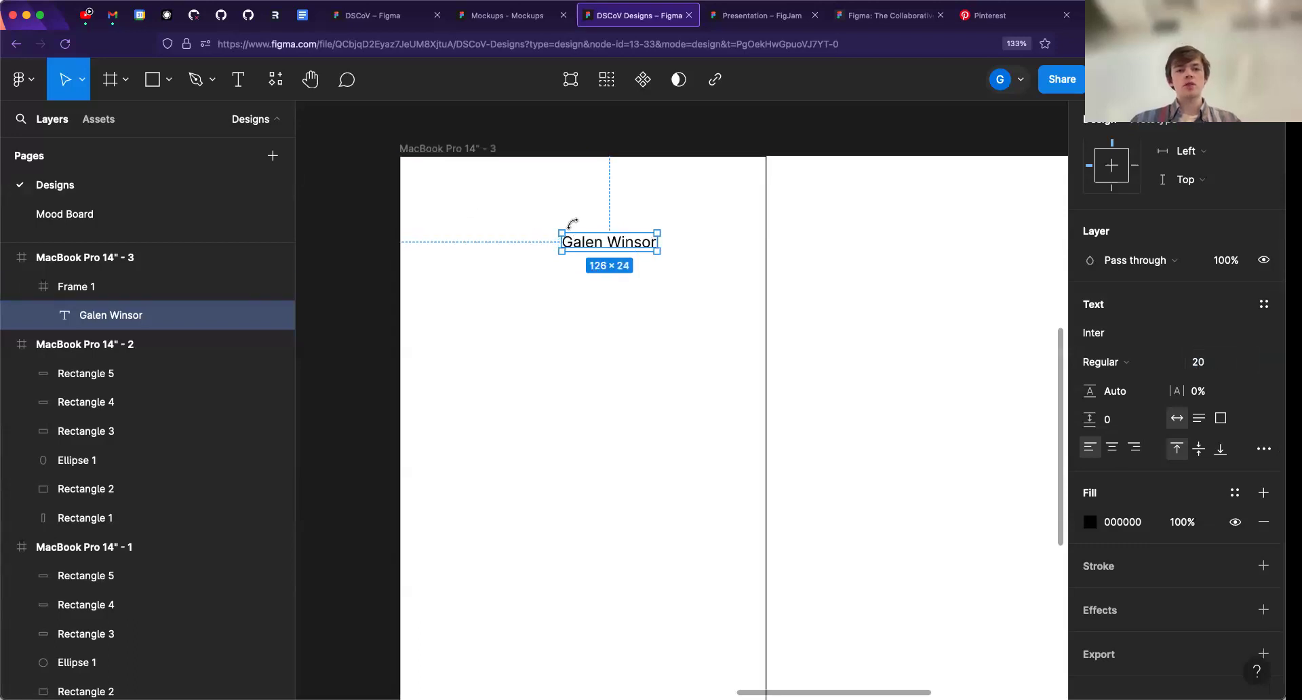
mouse_move(611, 245)
mouse_down()
mouse_move(631, 233)
mouse_move(617, 234)
mouse_up()
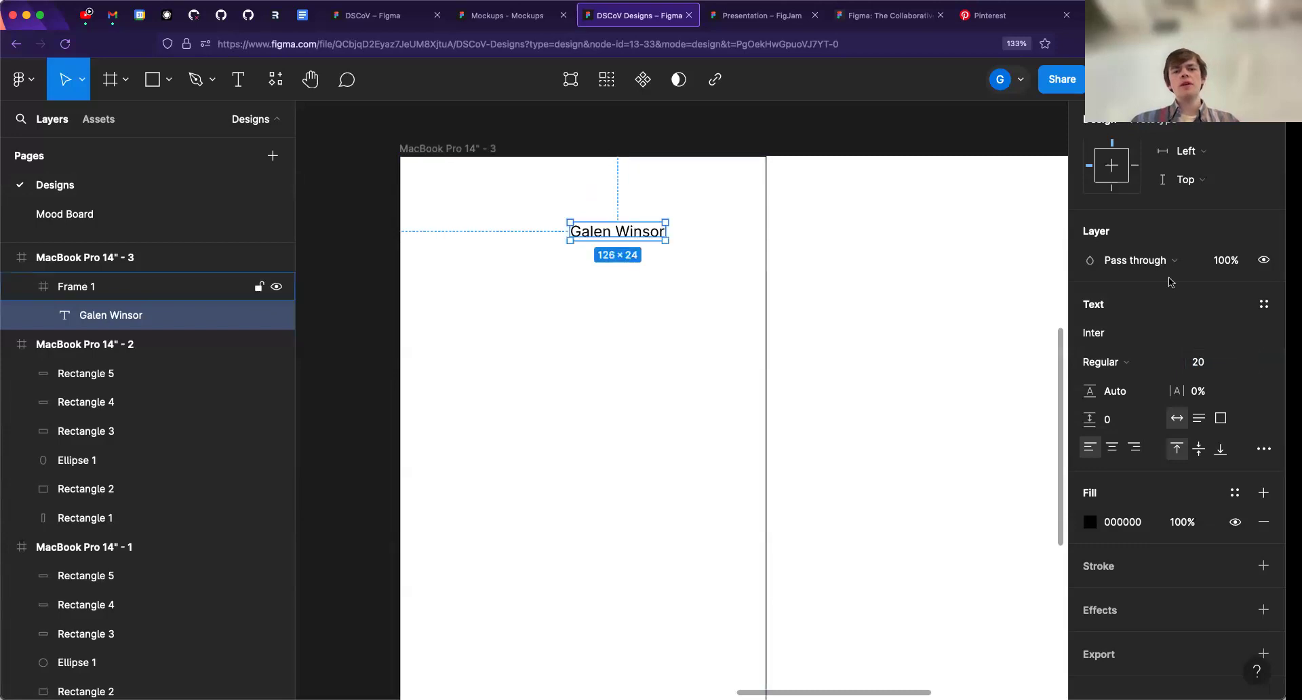
click(1205, 364)
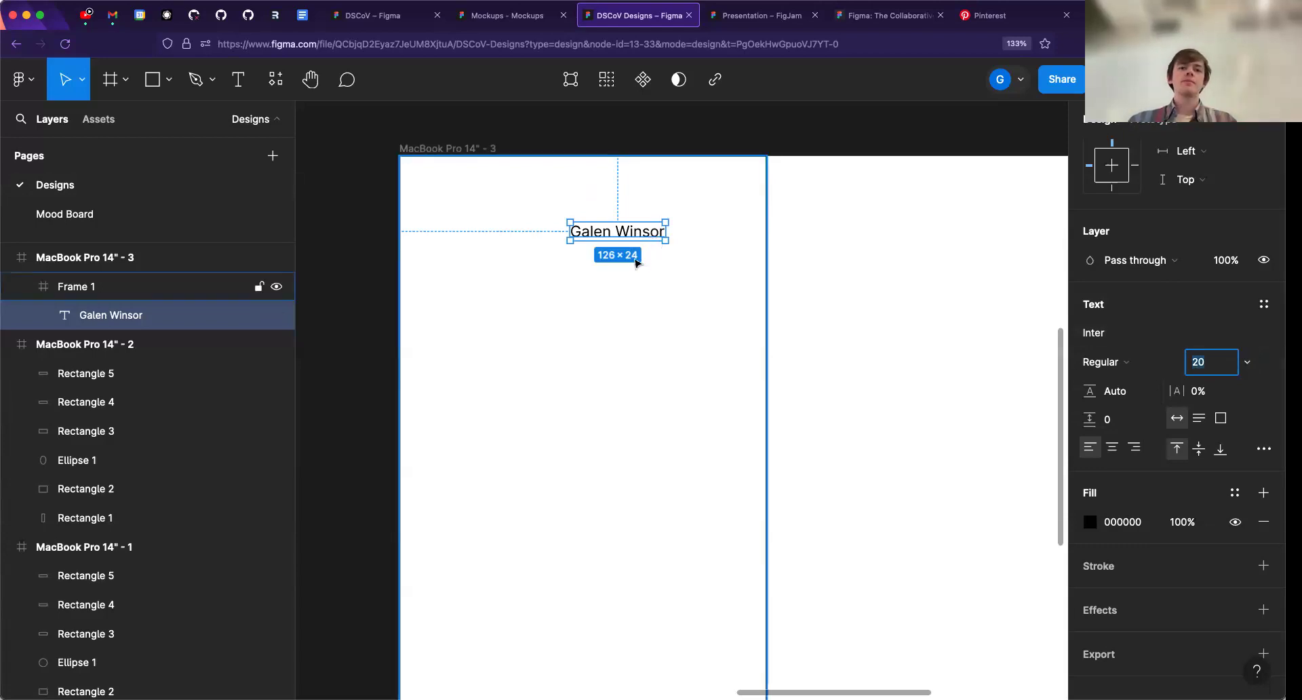
mouse_move(626, 237)
mouse_down()
mouse_move(621, 256)
mouse_move(609, 225)
mouse_move(651, 252)
mouse_move(590, 234)
mouse_move(618, 235)
mouse_up()
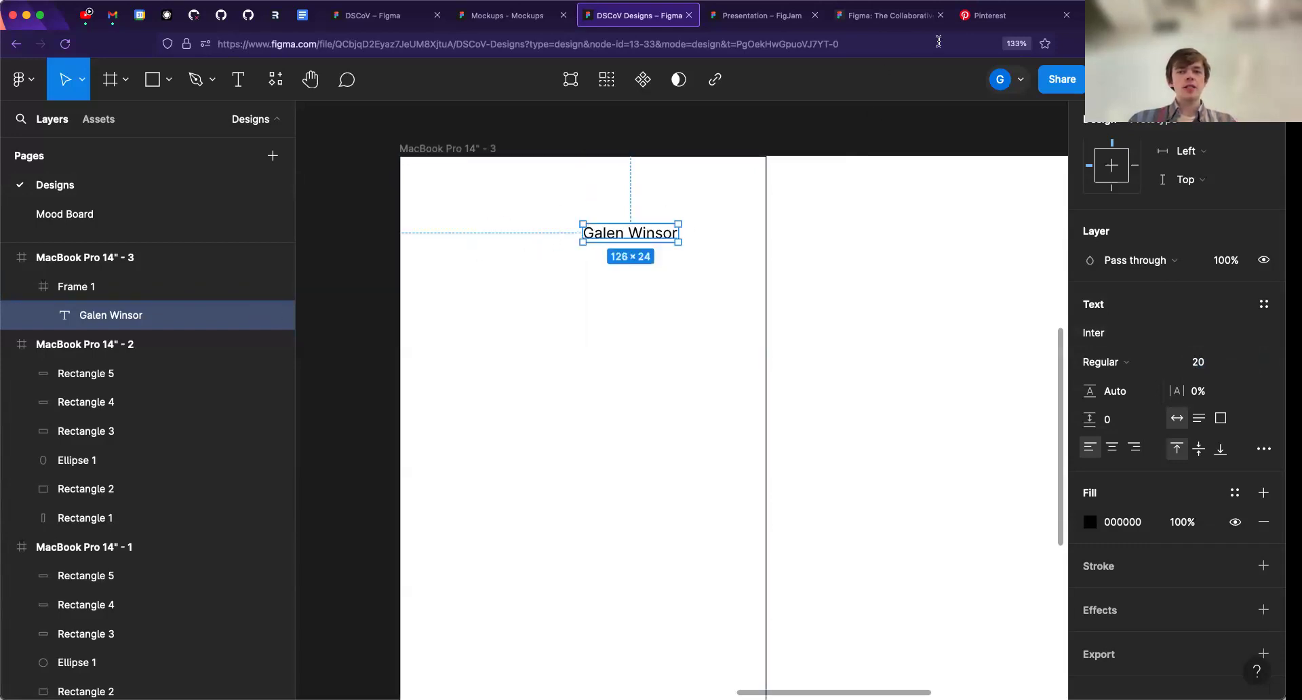
- Switch to Unsplash and browse the photo results for "user" for a suitable profile picture
click(1126, 15)
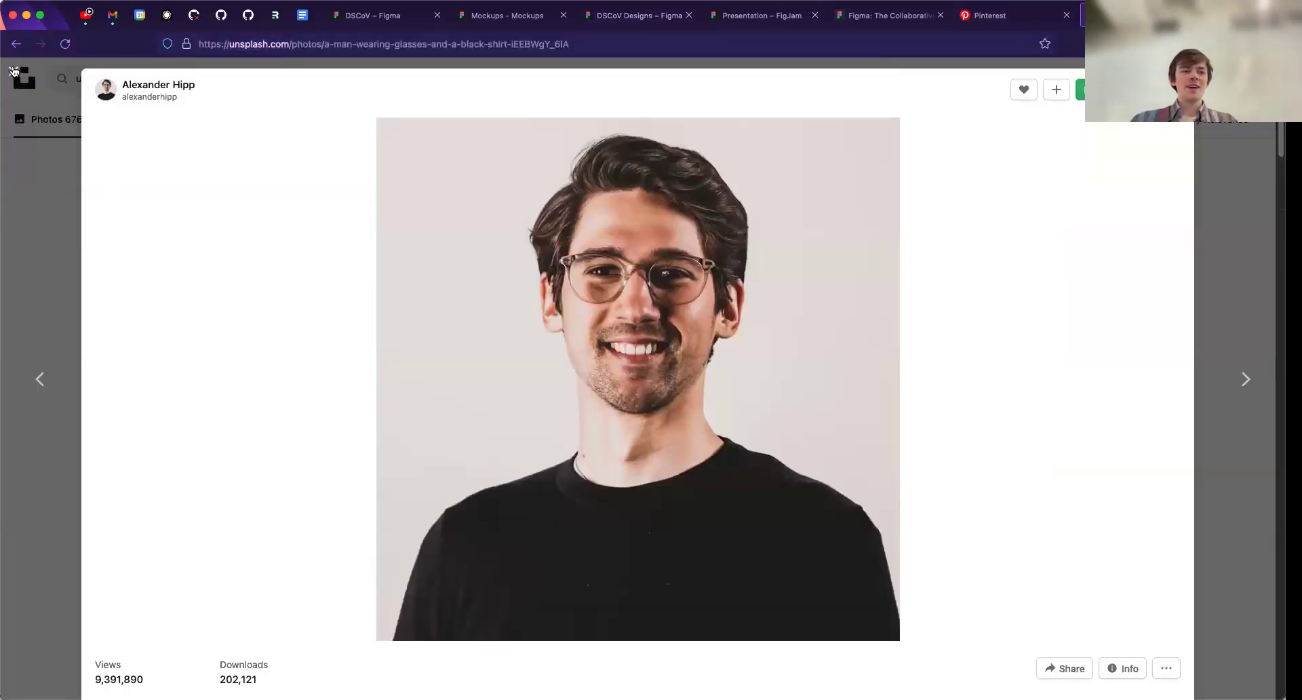
click(14, 72)
scroll(203, 80, up, 5)
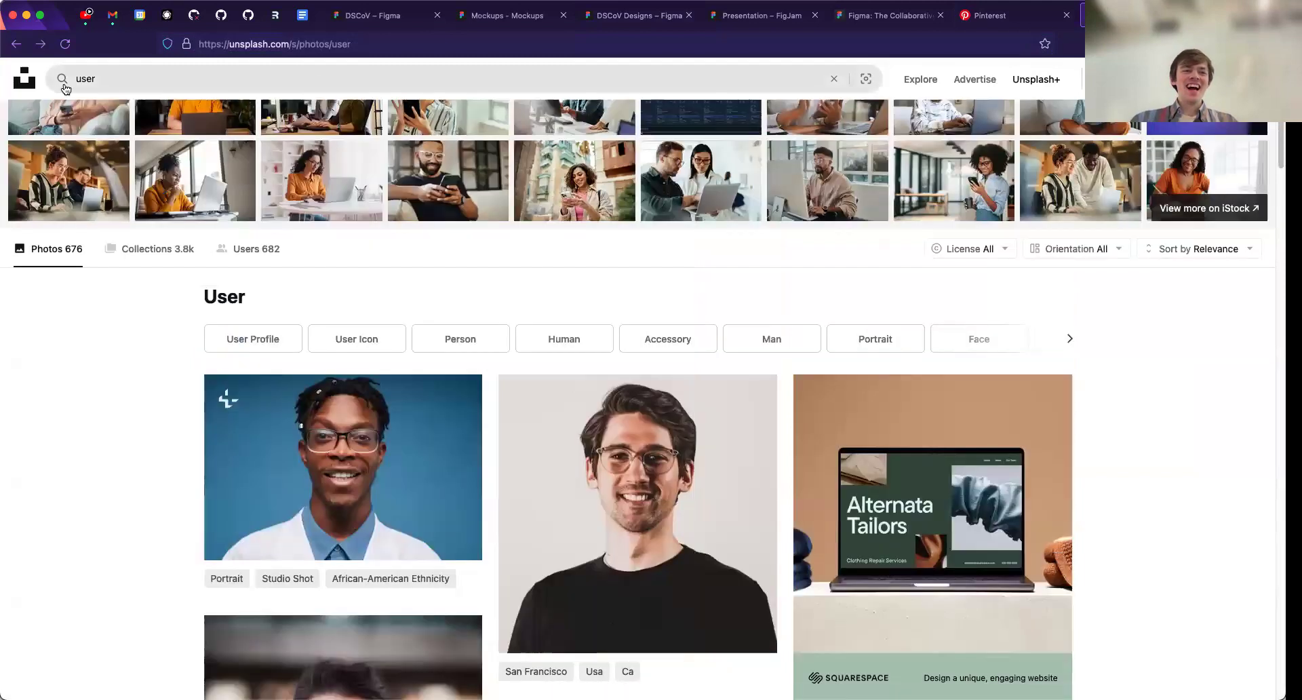
click(95, 79)
scroll(120, 366, down, 3)
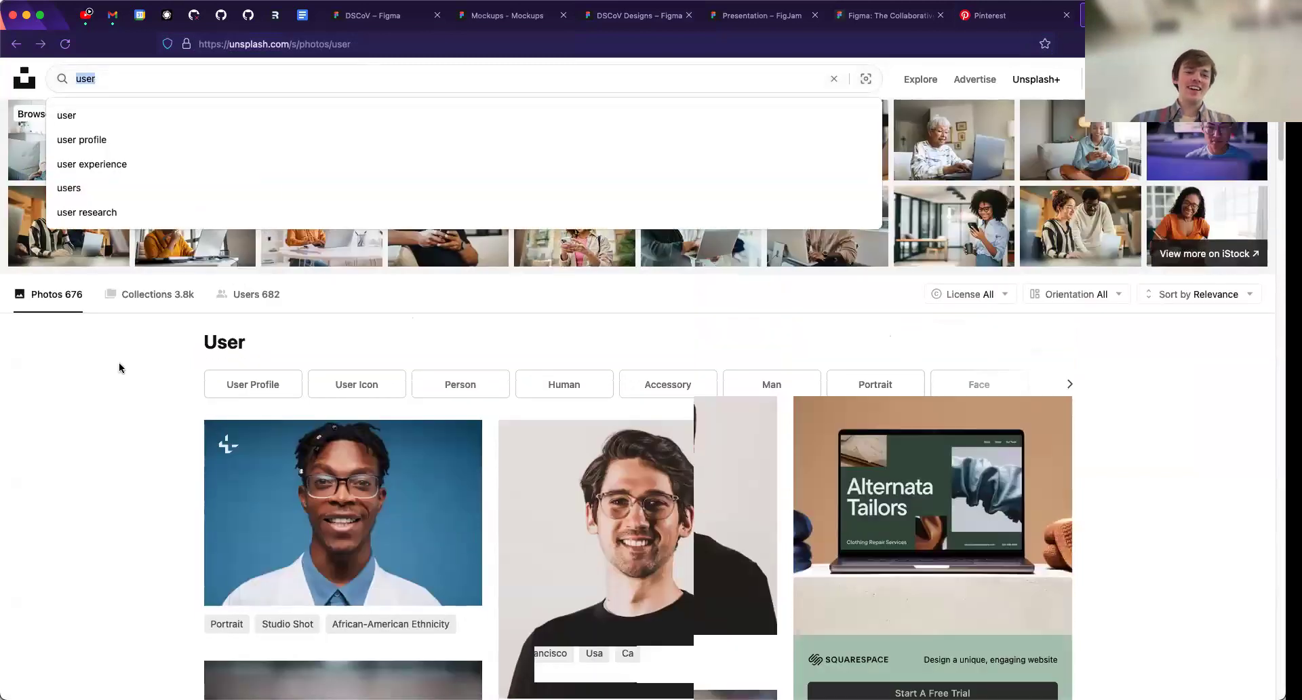
click(131, 458)
scroll(131, 458, down, 5)
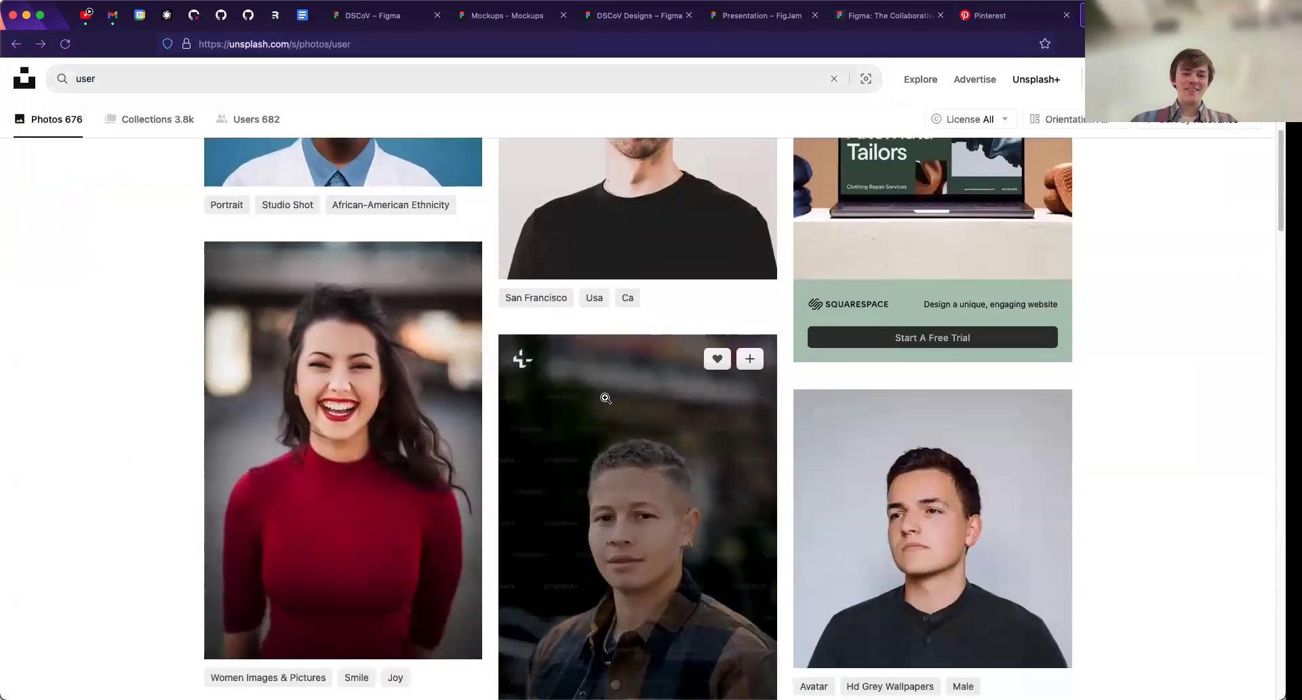
scroll(619, 379, up, 5)
- View the portrait of the man with glasses and a black shirt, check its image options, and return to the results
click(670, 299)
right_click(646, 288)
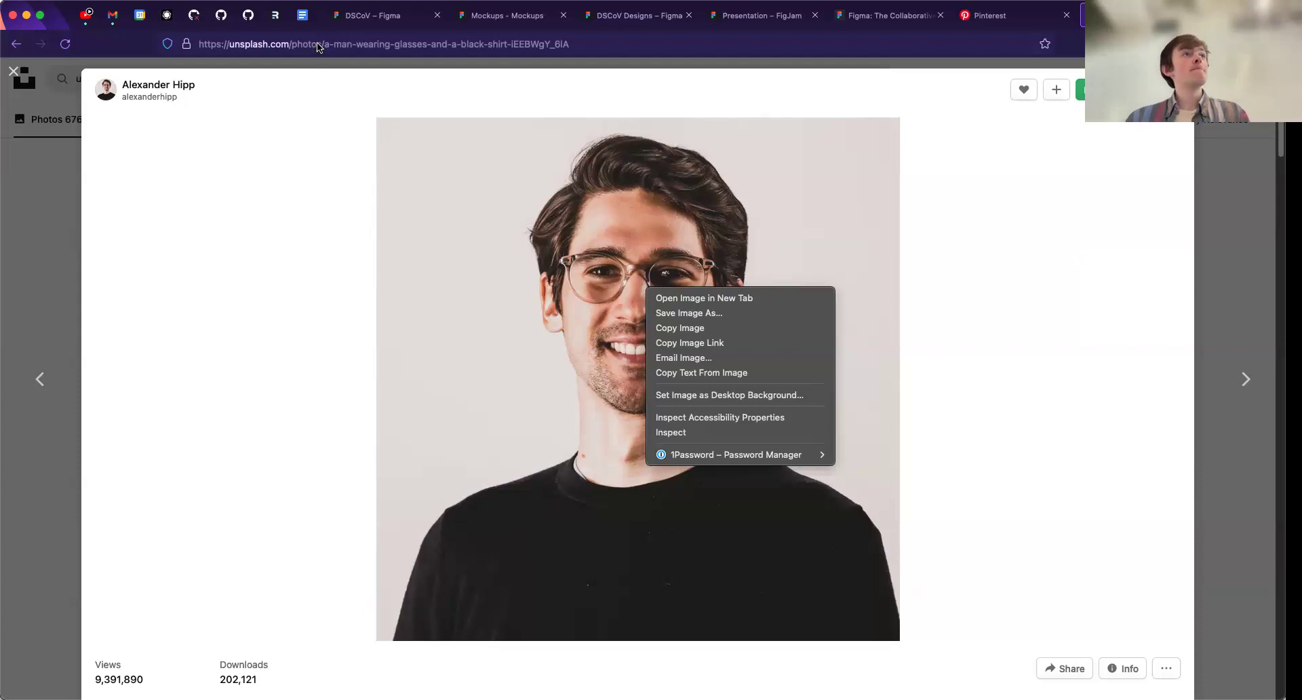
click(183, 213)
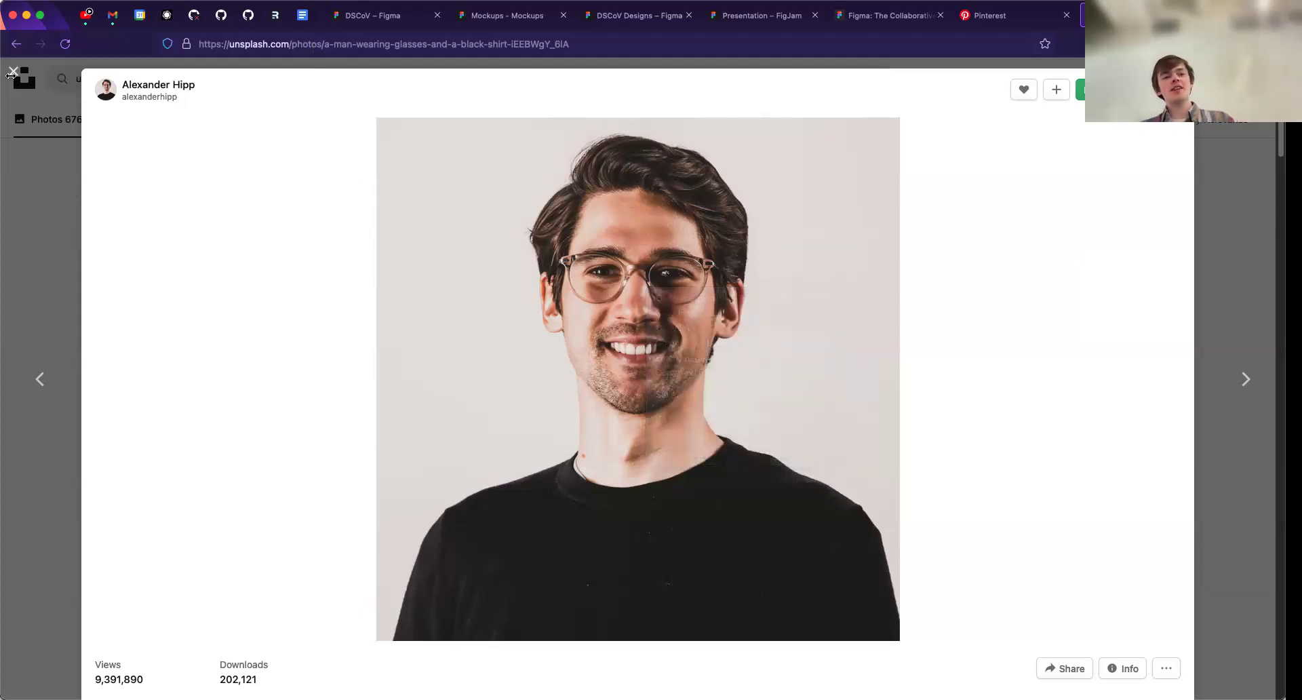
click(12, 73)
- Check the search suggestions for "user" and preview the portrait with the blue background
click(127, 84)
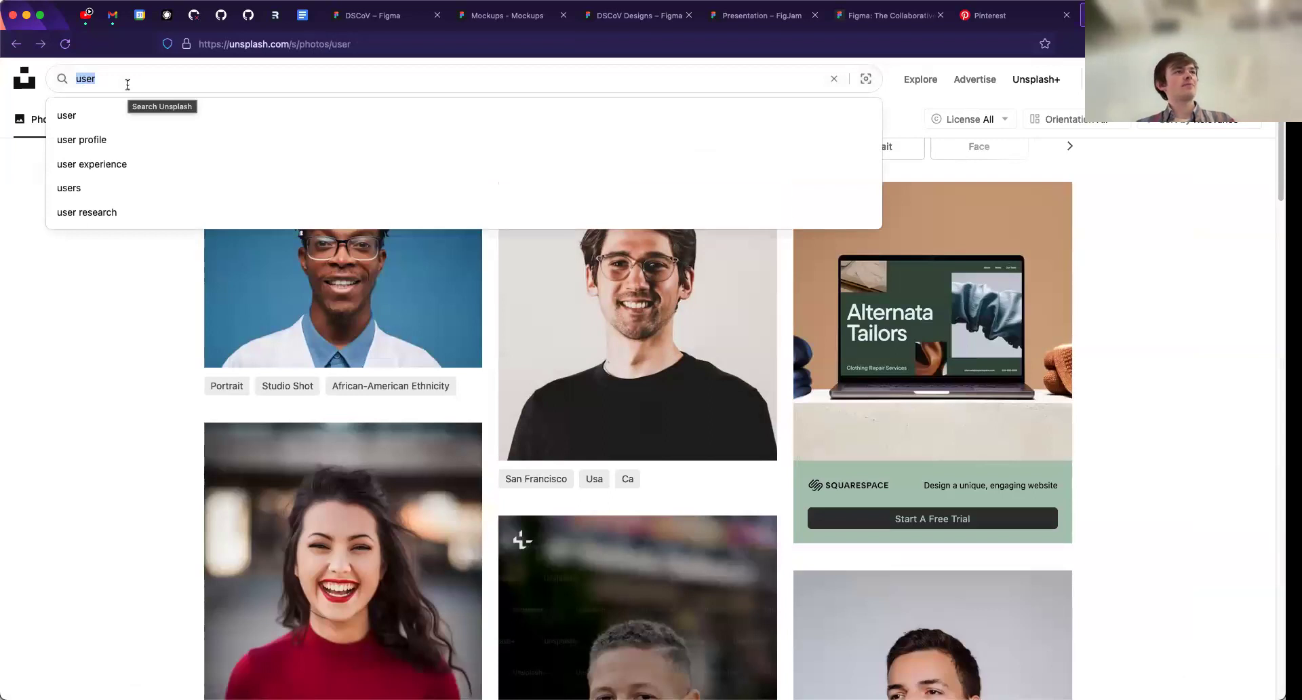
key(Escape)
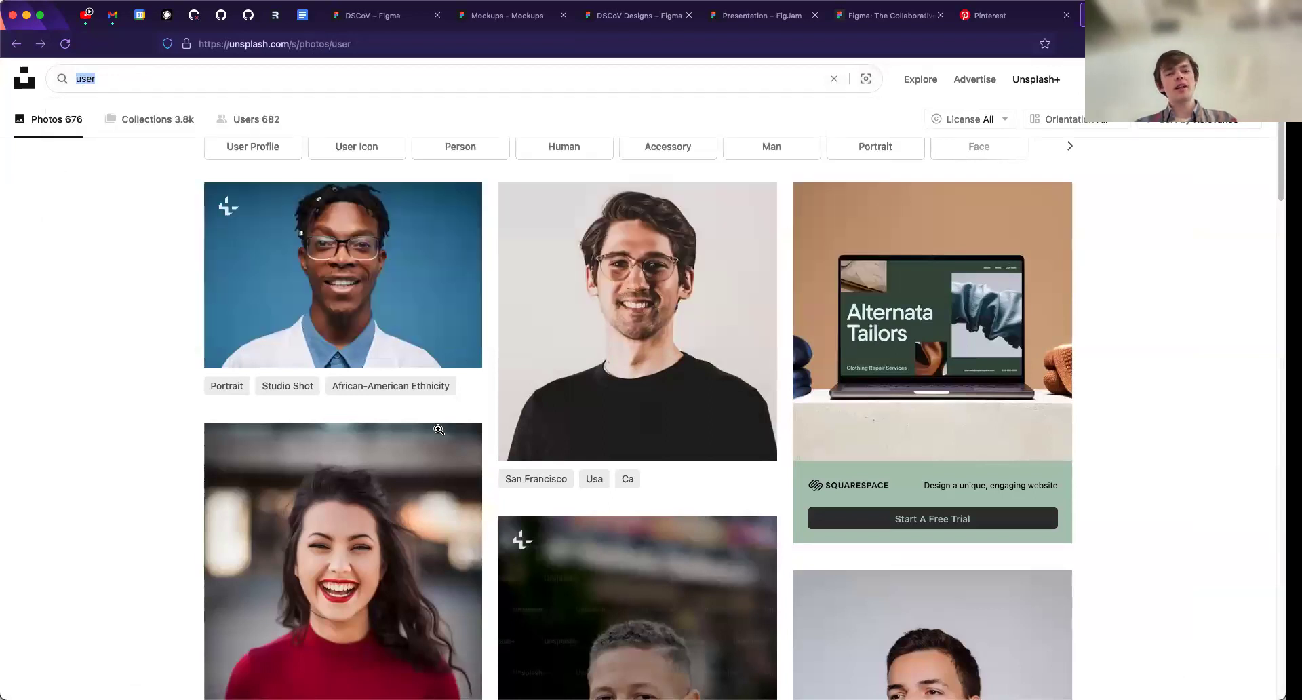
click(290, 295)
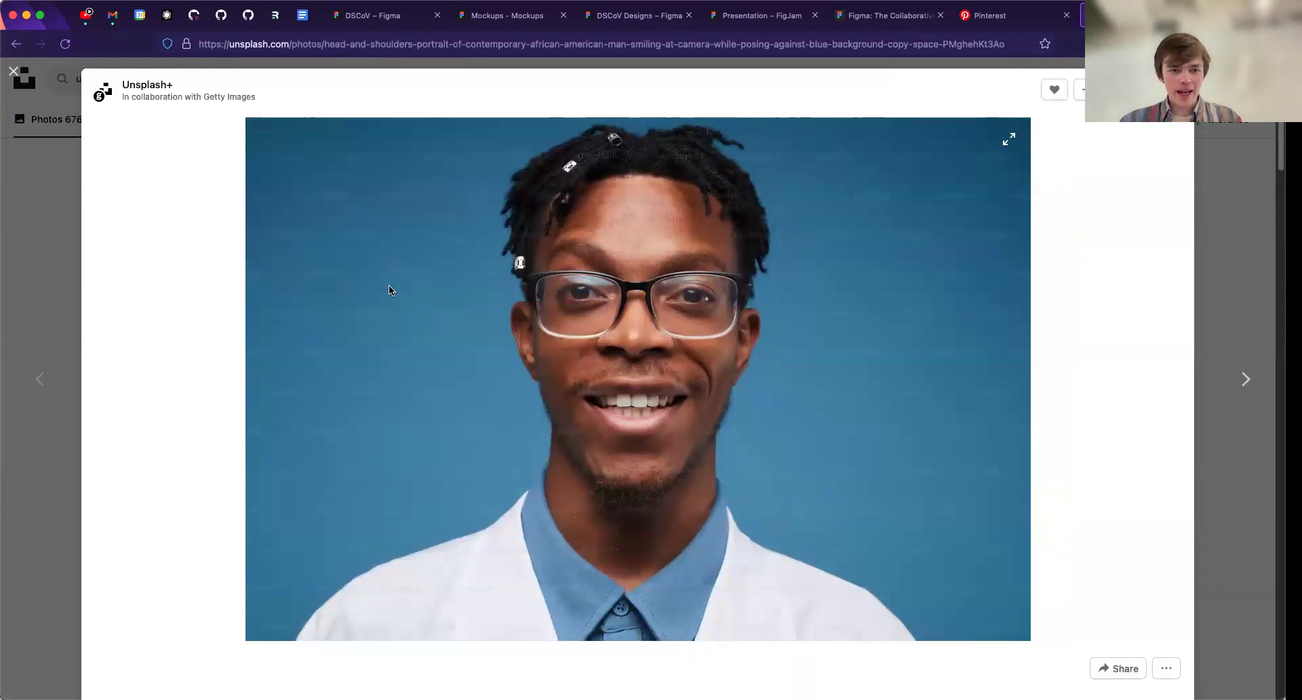
key(Escape)
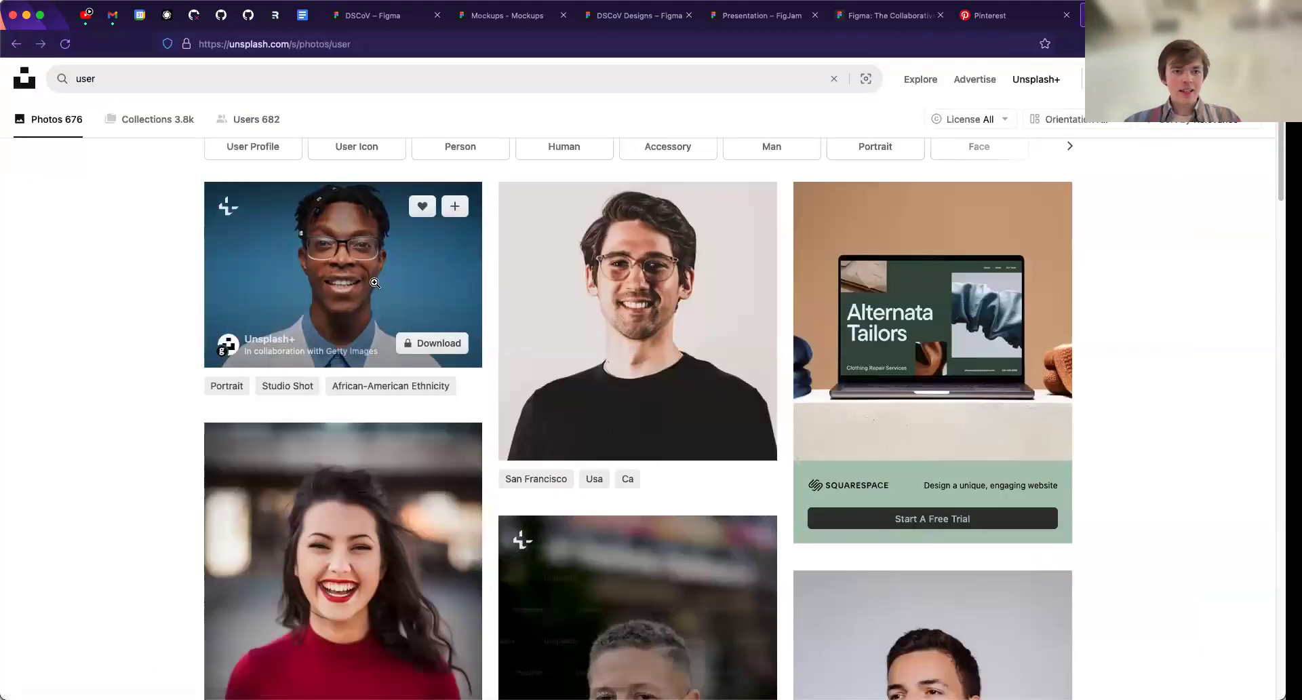
- Copy the portrait of the man with glasses and a black shirt, and return to the DSCoV Designs file
click(652, 343)
right_click(654, 333)
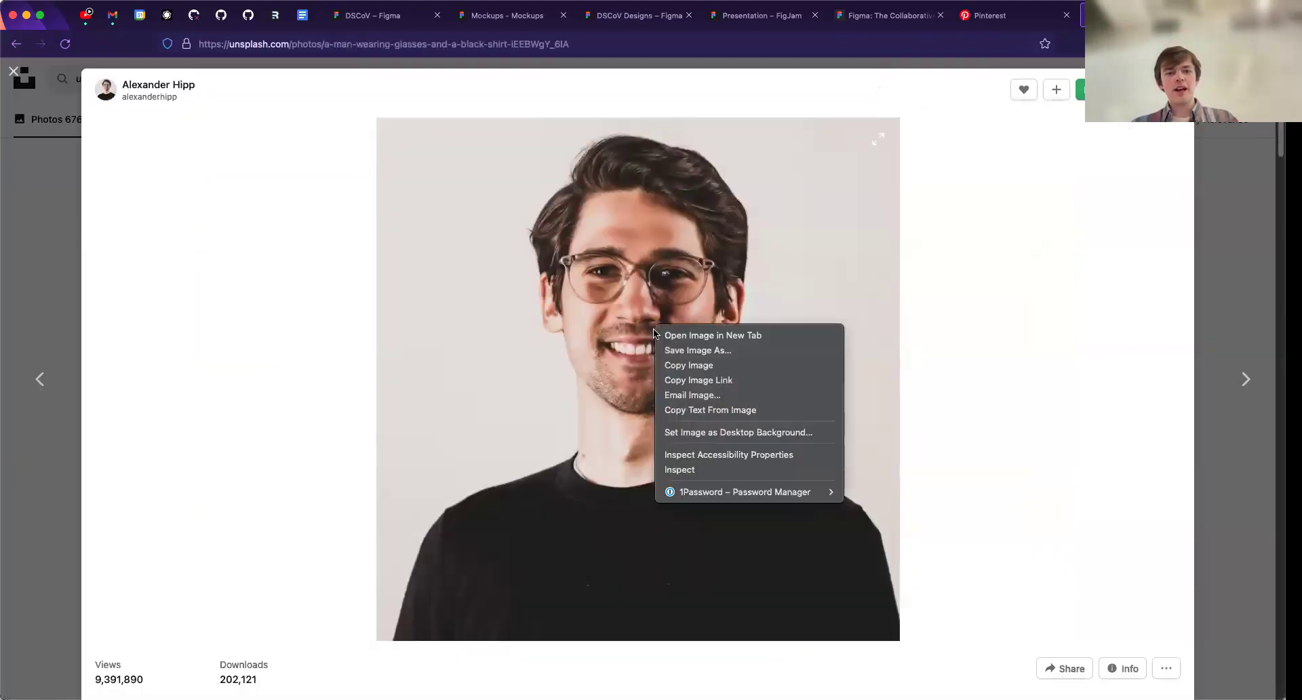
right_click(632, 316)
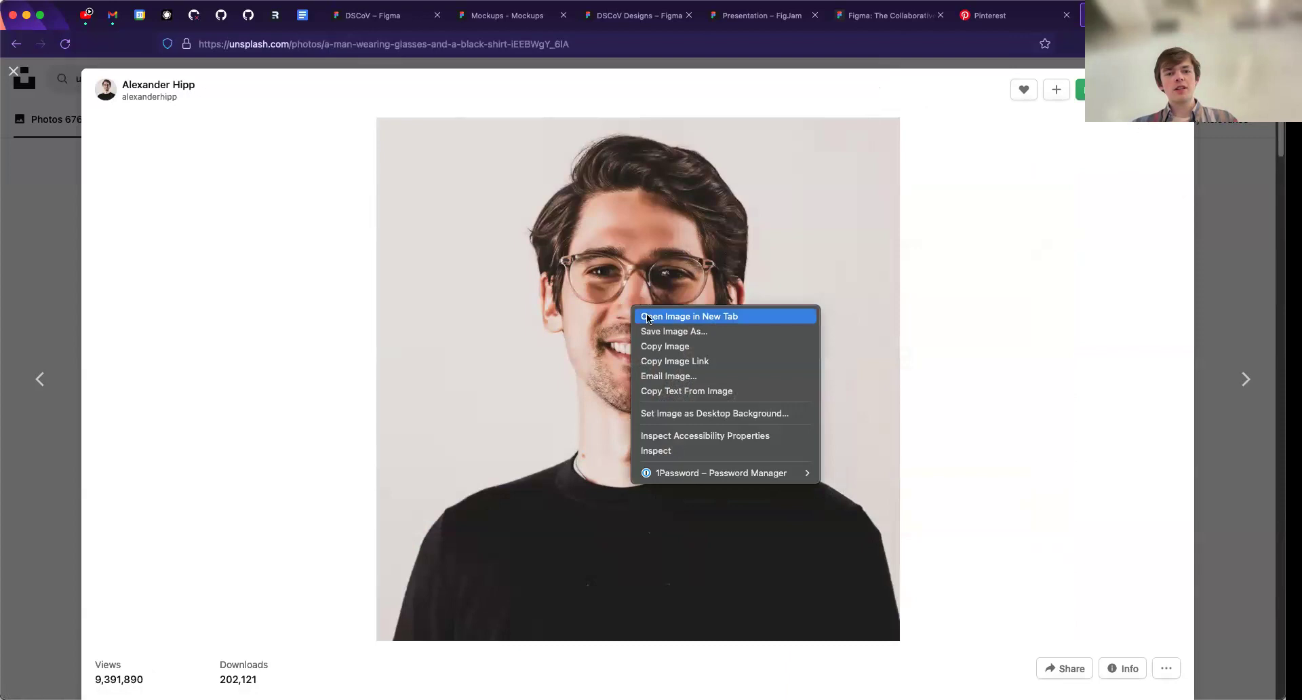
click(689, 347)
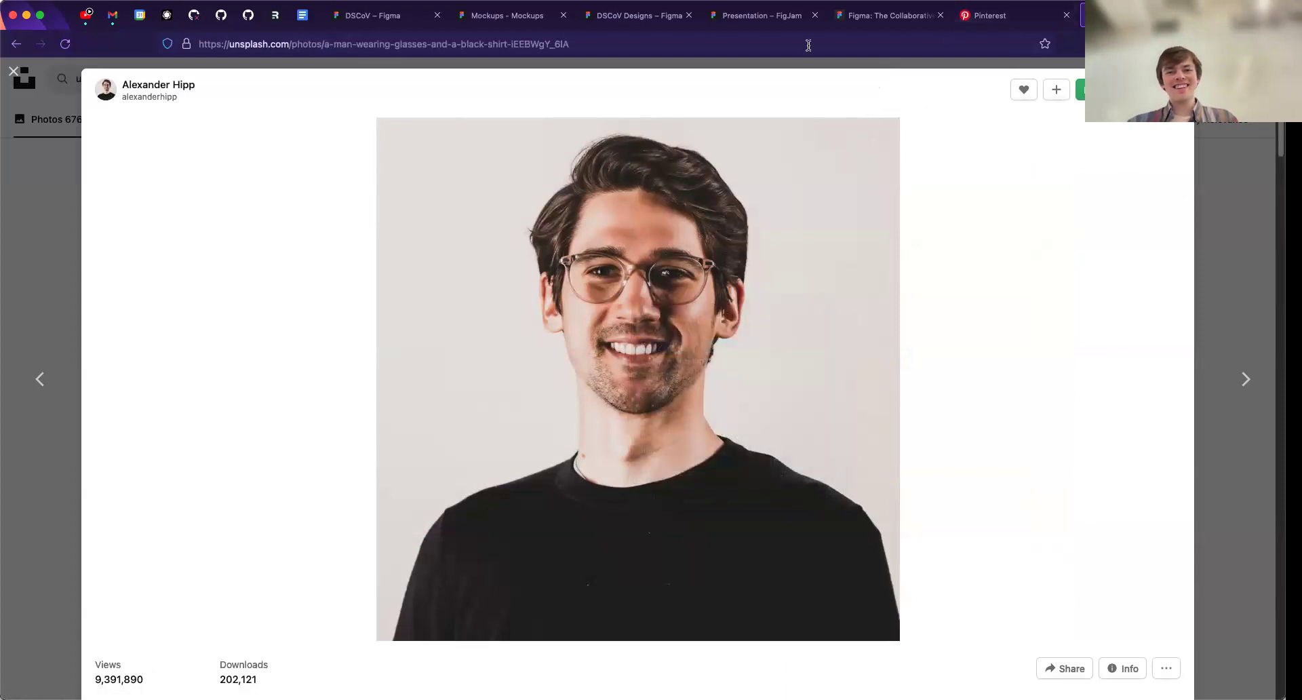
right_click(614, 316)
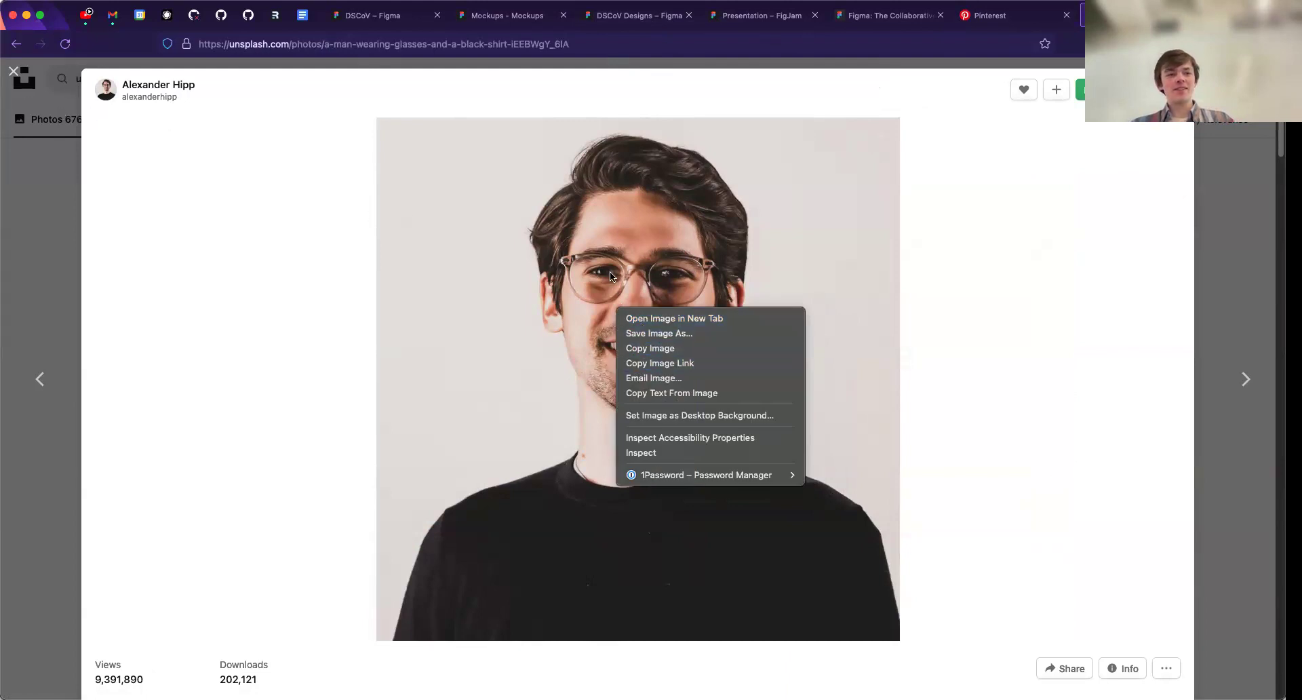
click(650, 349)
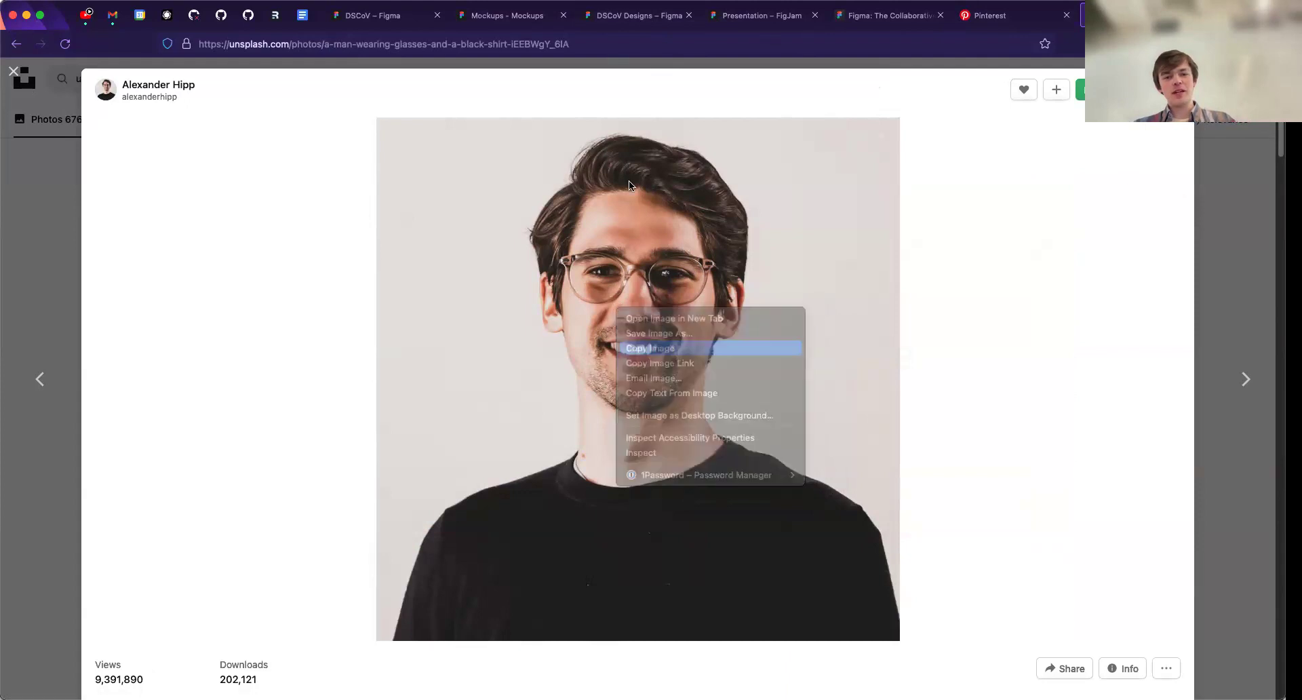
click(637, 15)
right_click(647, 367)
click(602, 293)
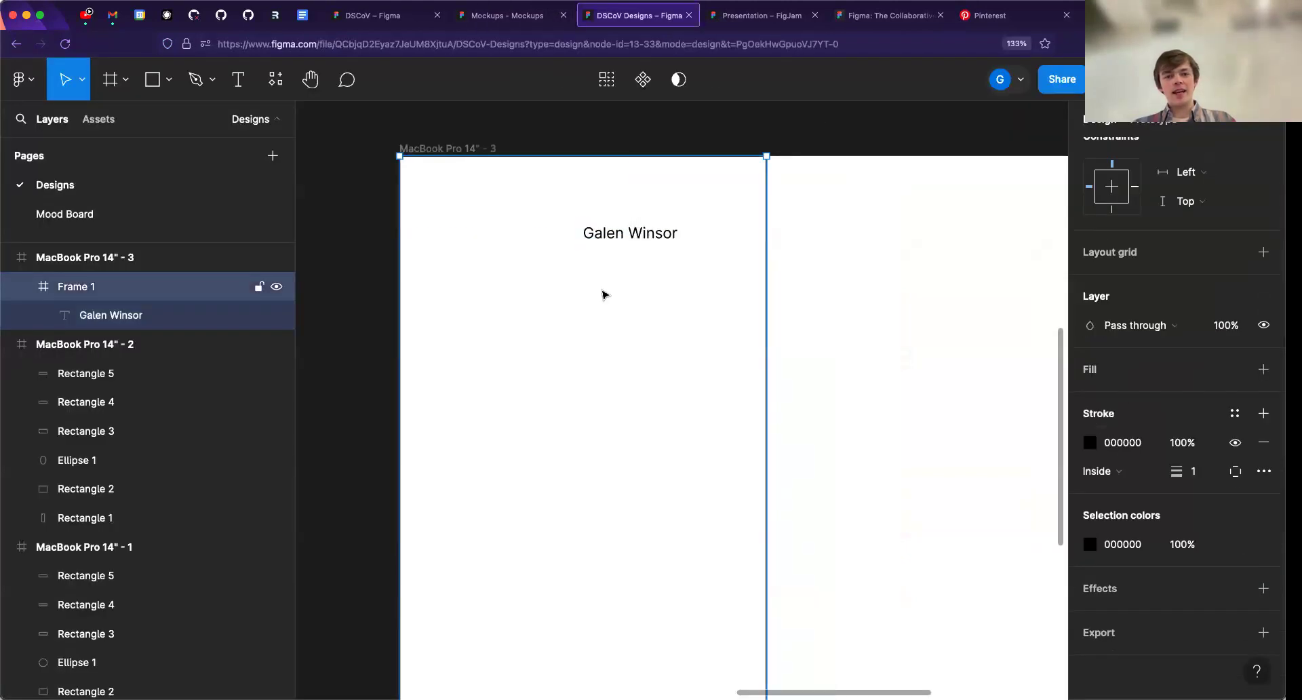
key(super+v)
scroll(710, 335, down, 5)
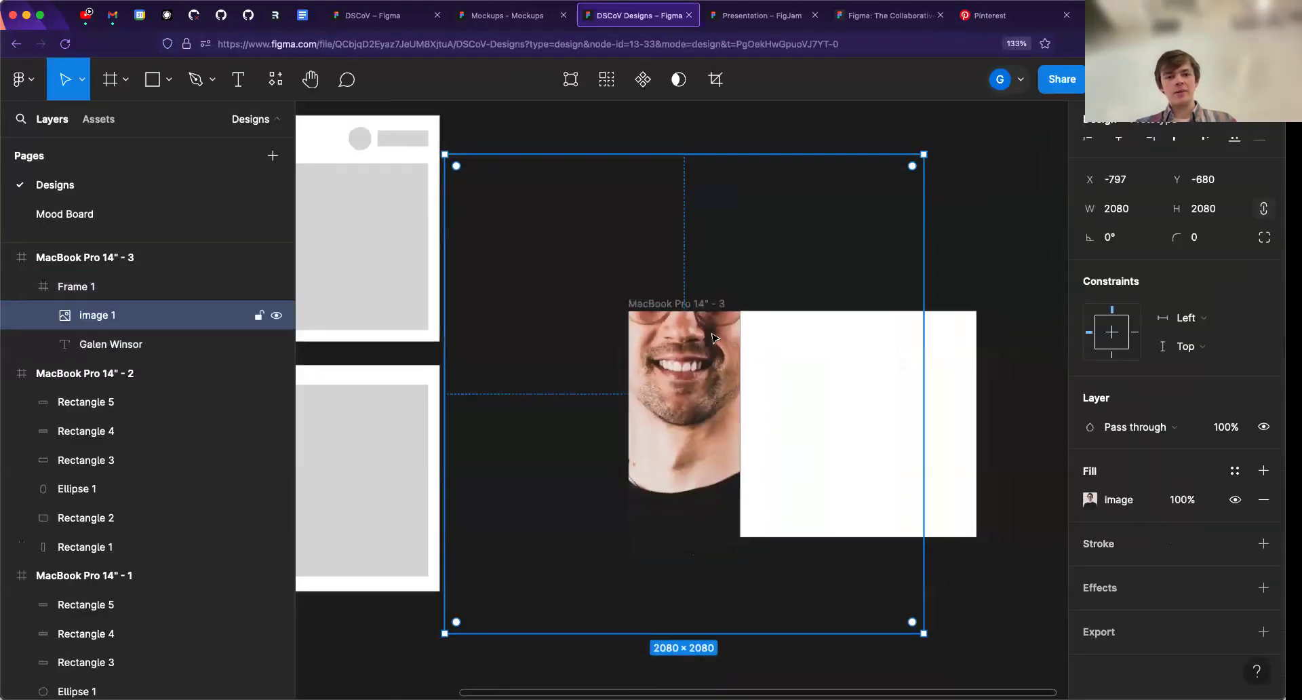
key(super+z)
scroll(717, 380, up, 4)
click(732, 233)
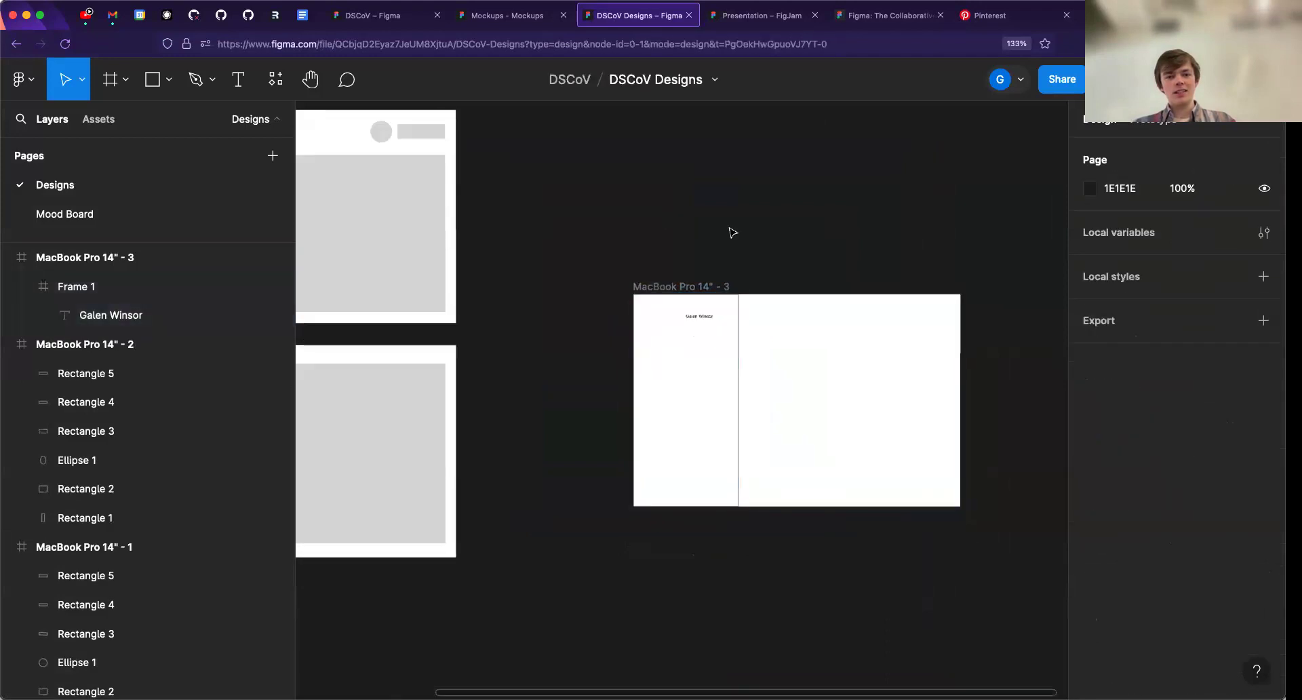
click(699, 372)
scroll(695, 373, up, 3)
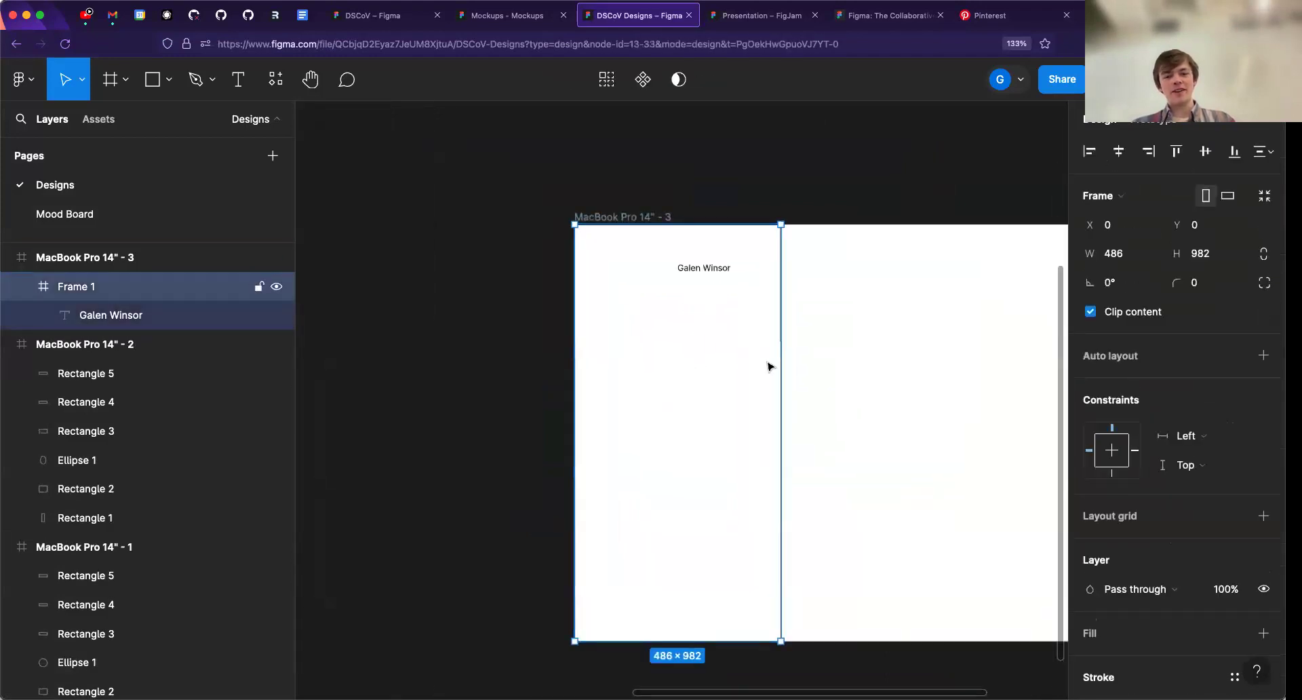
key(super+v)
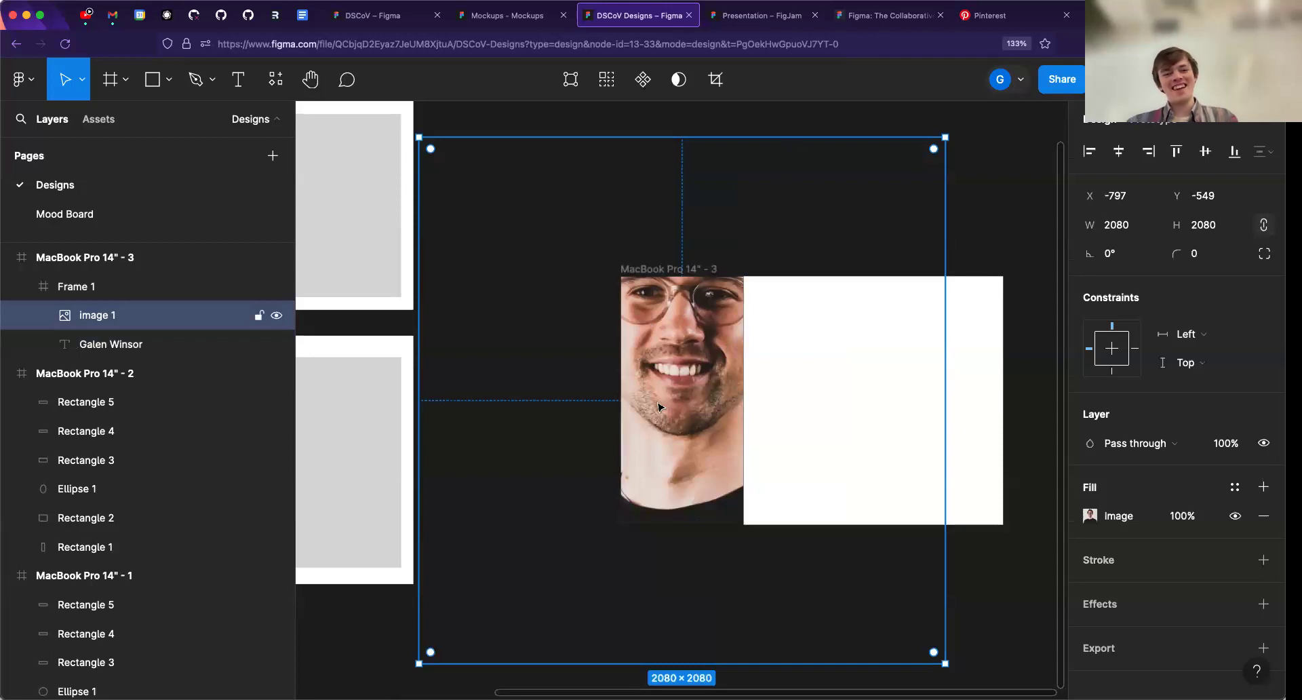
scroll(669, 372, up, 2)
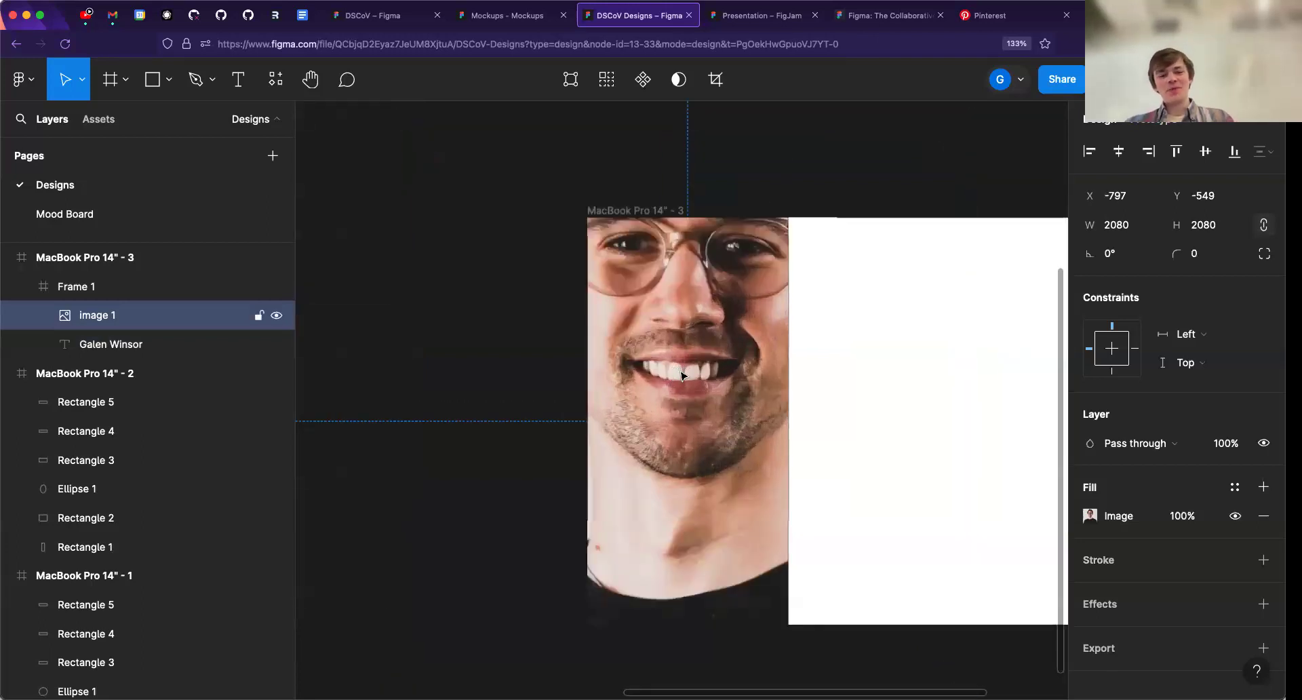
key(super+z)
scroll(697, 398, down, 5)
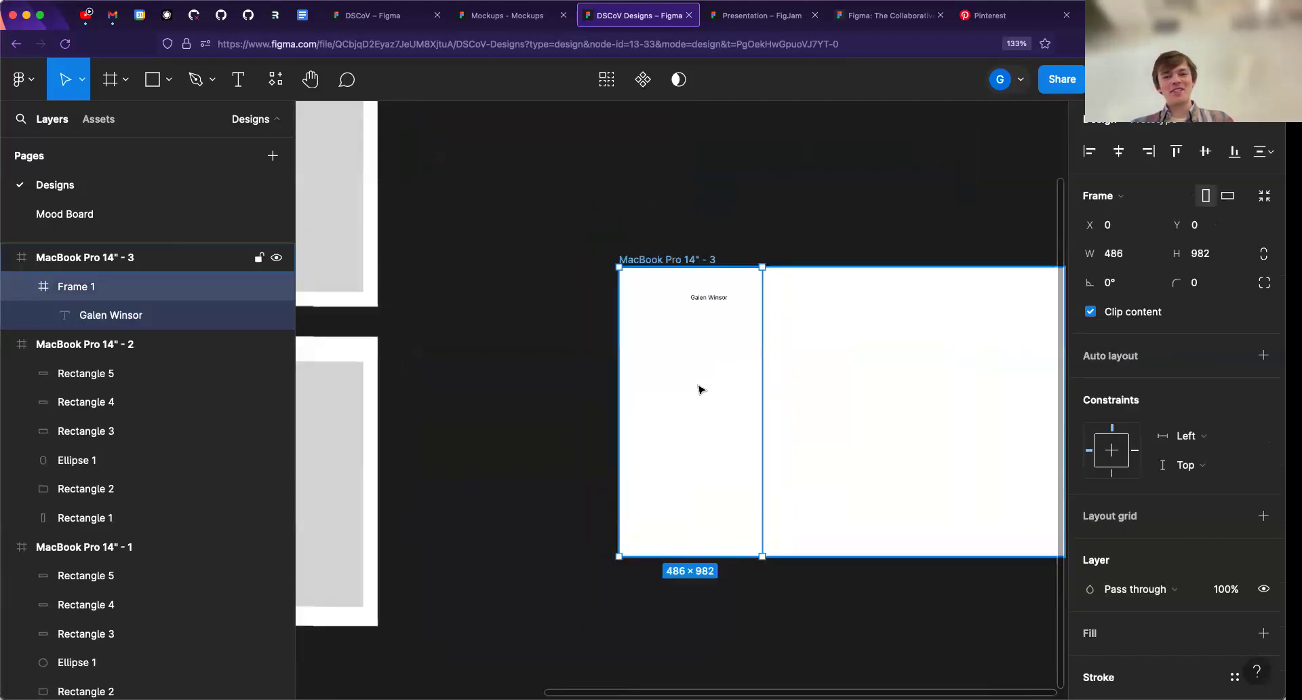
scroll(708, 339, right, 2)
- Paste the copied portrait onto the canvas outside any frame and position it over the MacBook Pro 14" - 3 frame
click(721, 276)
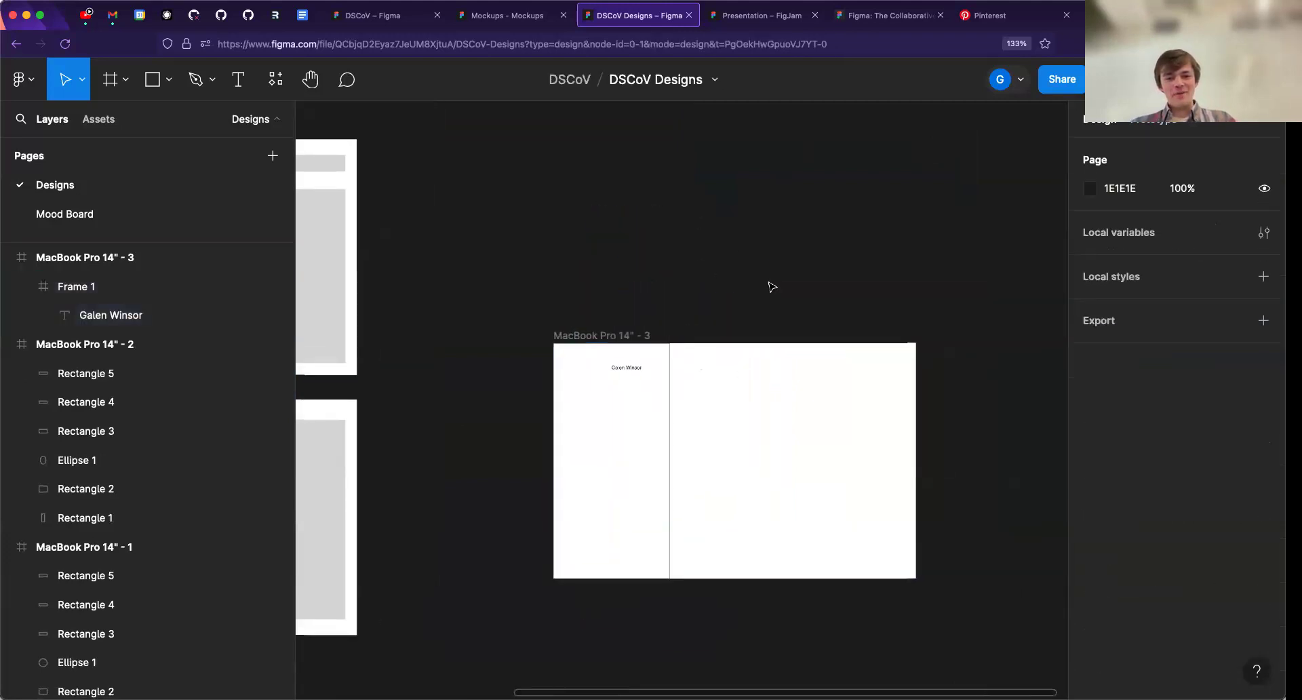
key(super+v)
drag(703, 383, 759, 383)
scroll(872, 250, down, 2)
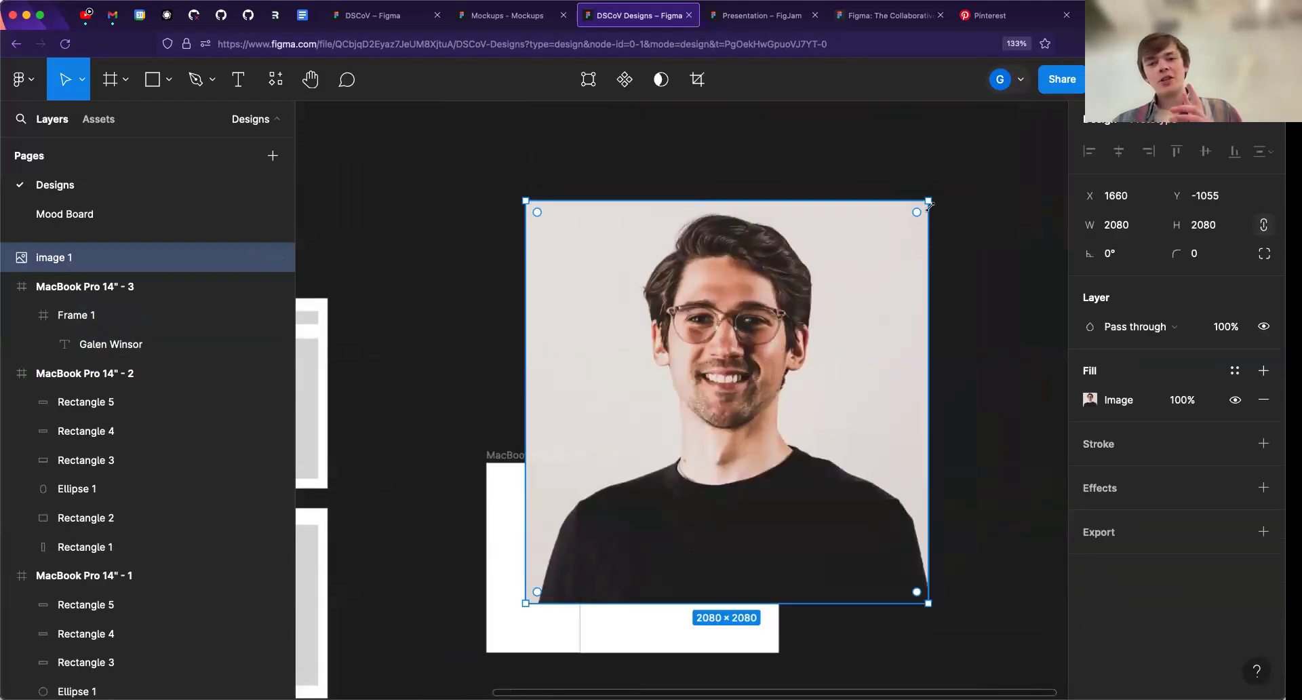
- Scale the portrait down proportionally to about 302 × 302 with the Scale tool and place it over the sidebar
mouse_move(929, 199)
mouse_down()
mouse_move(680, 410)
mouse_move(872, 278)
mouse_move(677, 299)
mouse_move(767, 352)
mouse_move(901, 325)
mouse_move(881, 362)
mouse_move(761, 393)
mouse_move(770, 354)
mouse_move(657, 348)
mouse_move(720, 267)
mouse_move(695, 328)
mouse_move(750, 342)
mouse_move(928, 200)
mouse_up()
key(k)
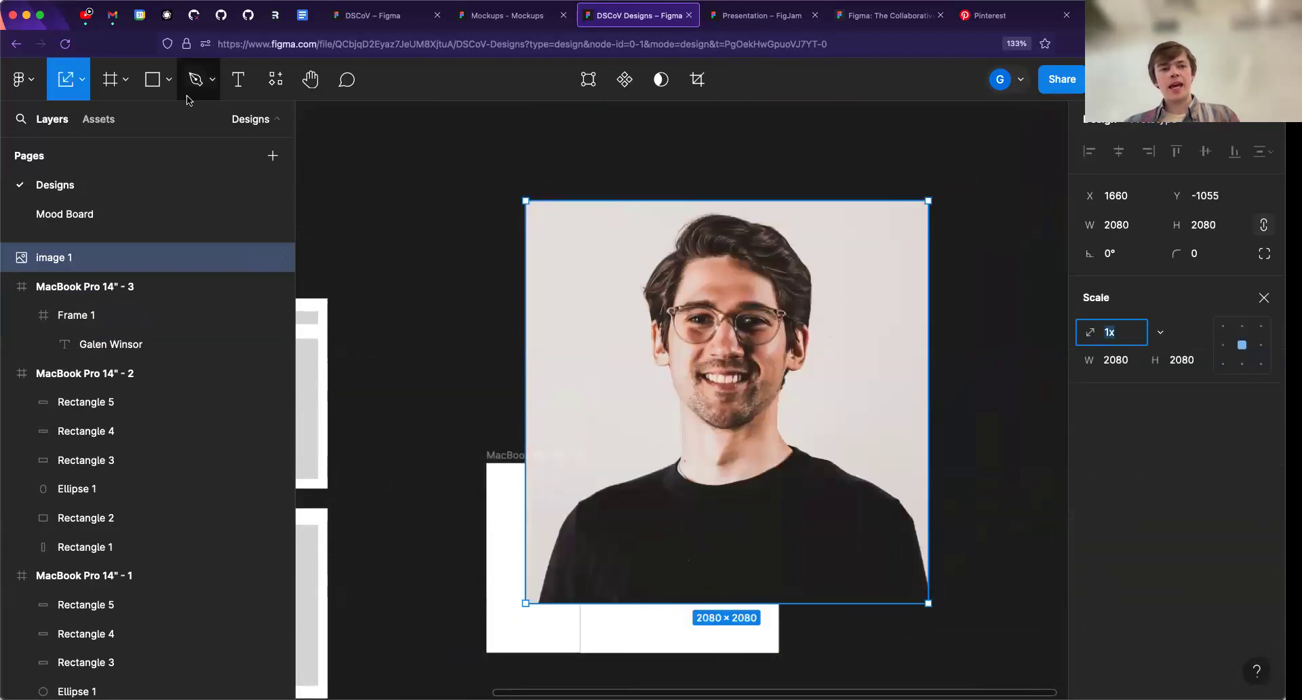
click(80, 87)
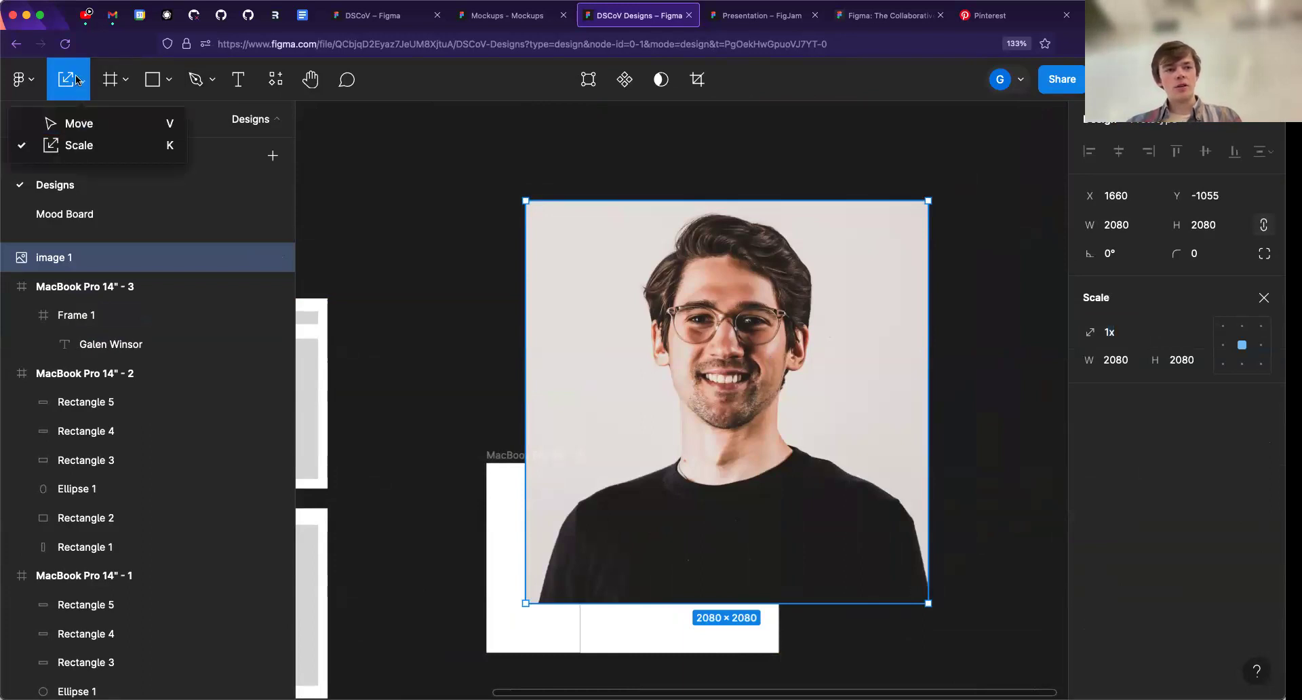
click(60, 123)
click(82, 82)
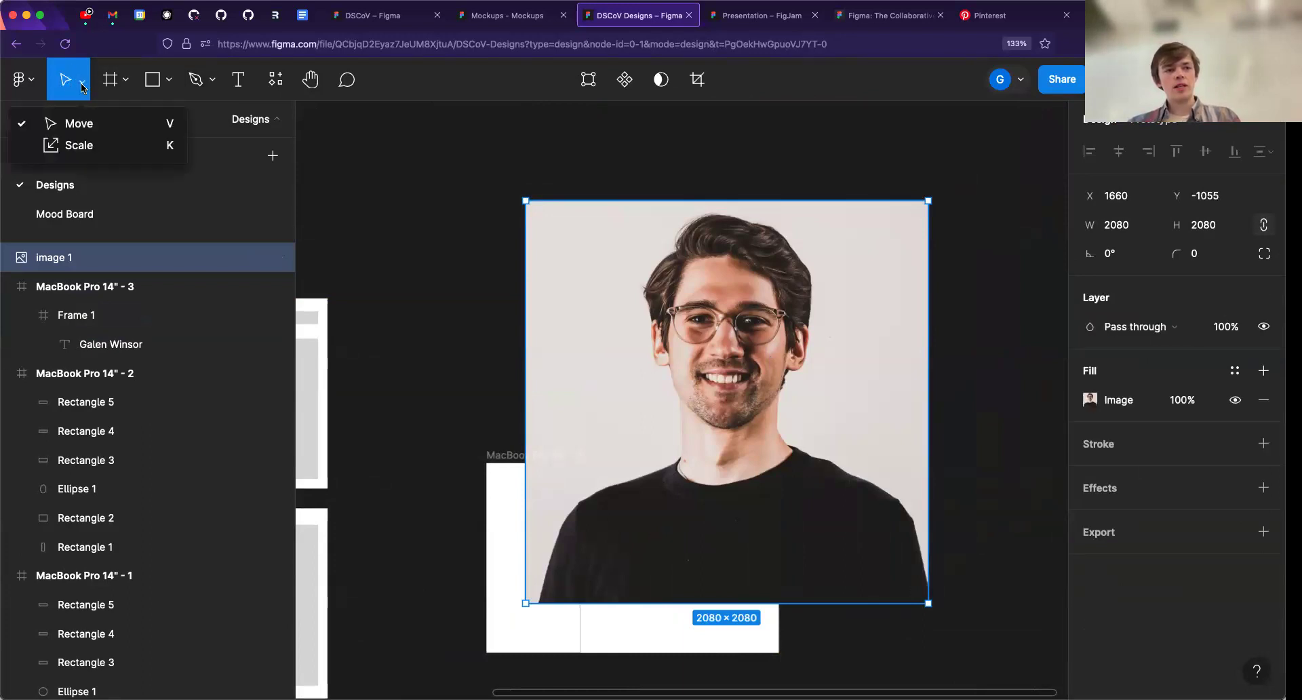
click(80, 145)
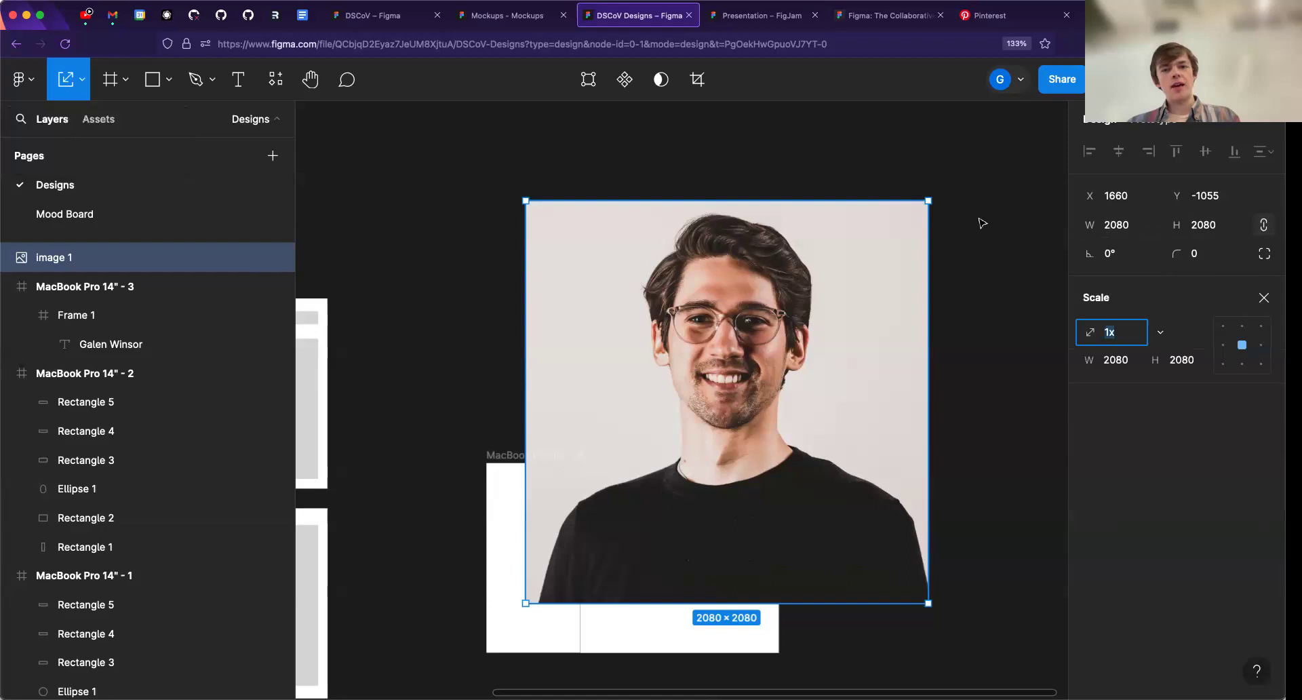
drag(928, 204, 927, 205)
drag(702, 474, 660, 442)
scroll(549, 549, up, 5)
scroll(603, 306, up, 1)
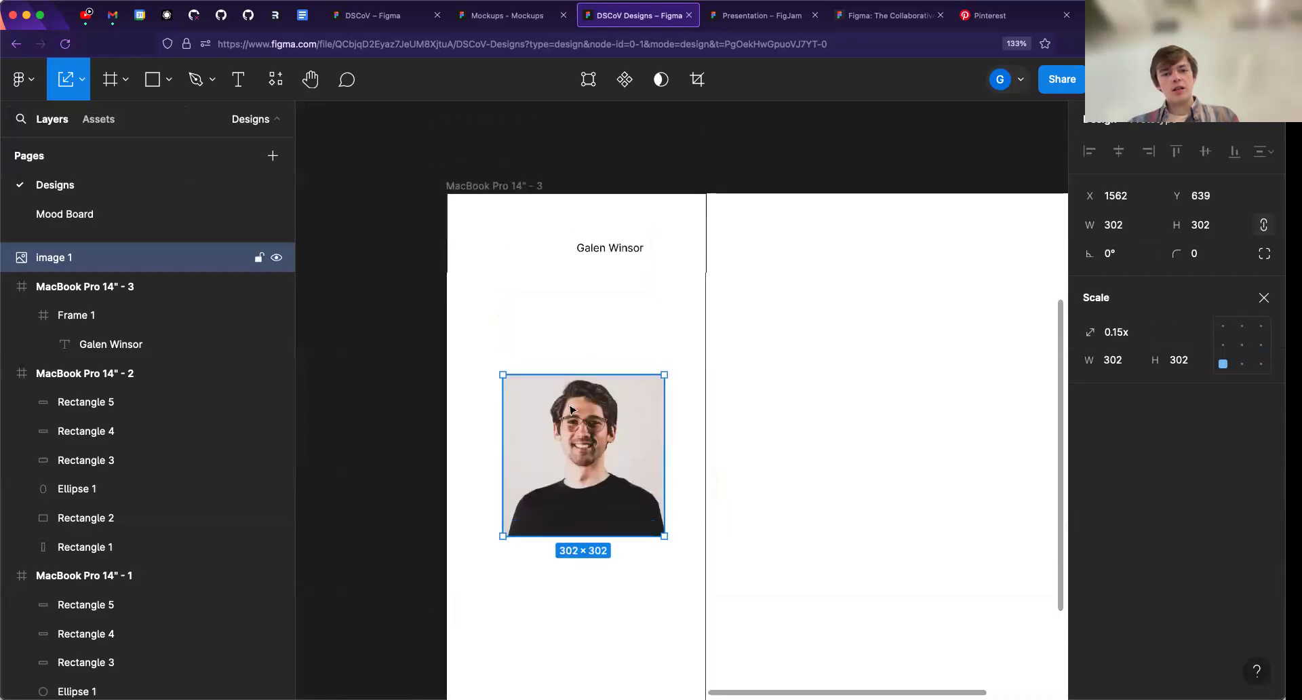
- Move the portrait below the name text and scale it down to about 150 × 150
drag(597, 475, 560, 361)
scroll(561, 361, up, 5)
drag(693, 163, 564, 329)
drag(490, 403, 519, 277)
drag(594, 170, 563, 199)
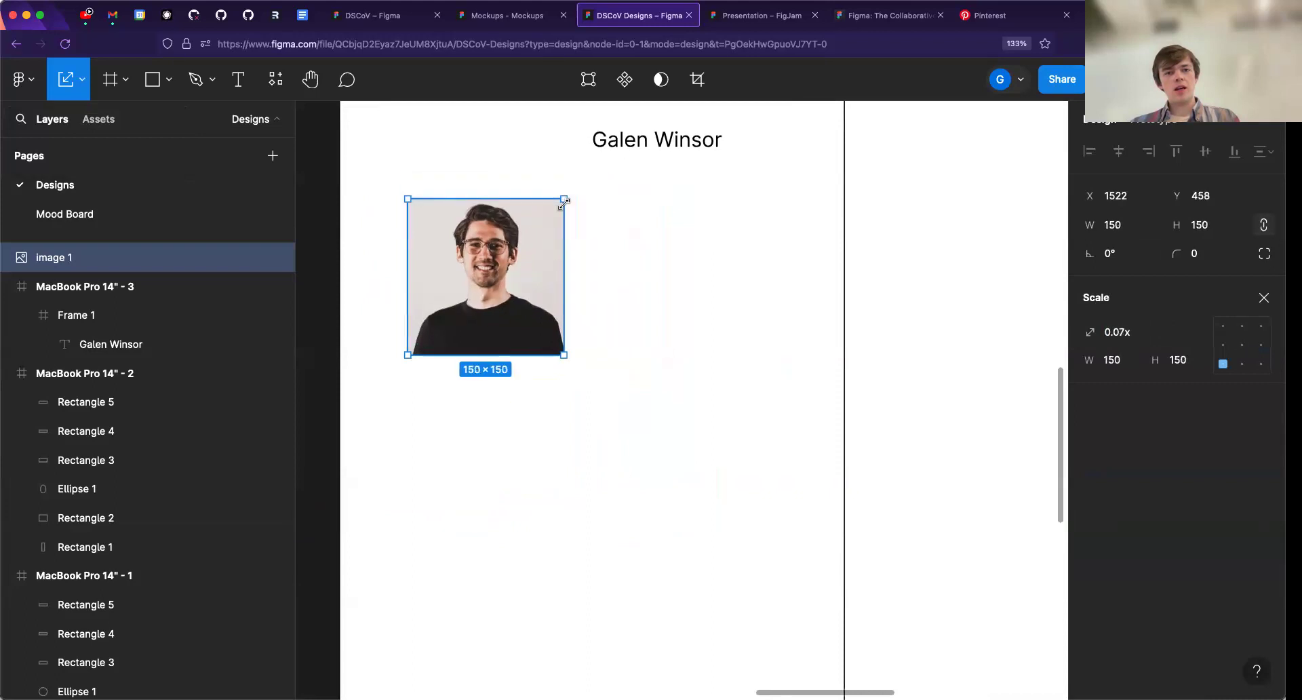
- Set the portrait's size to 96 × 96 and place it just left of the name text
click(1118, 230)
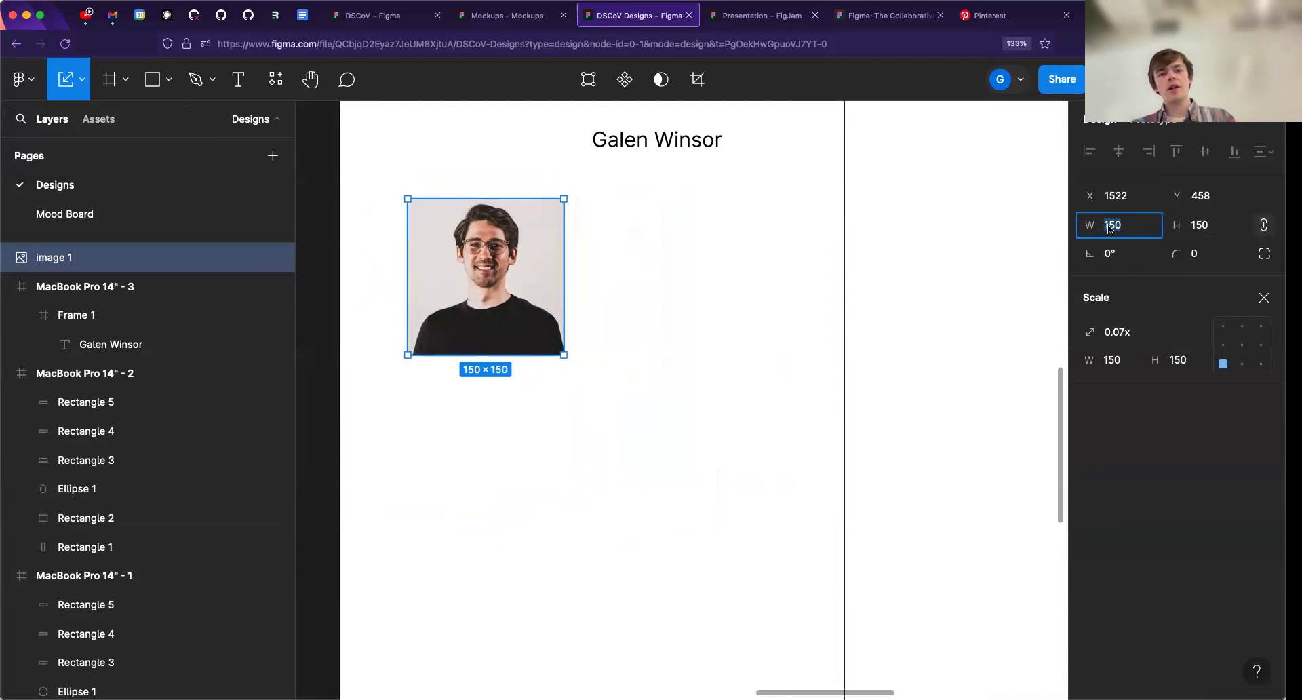
text(6)
key(Return)
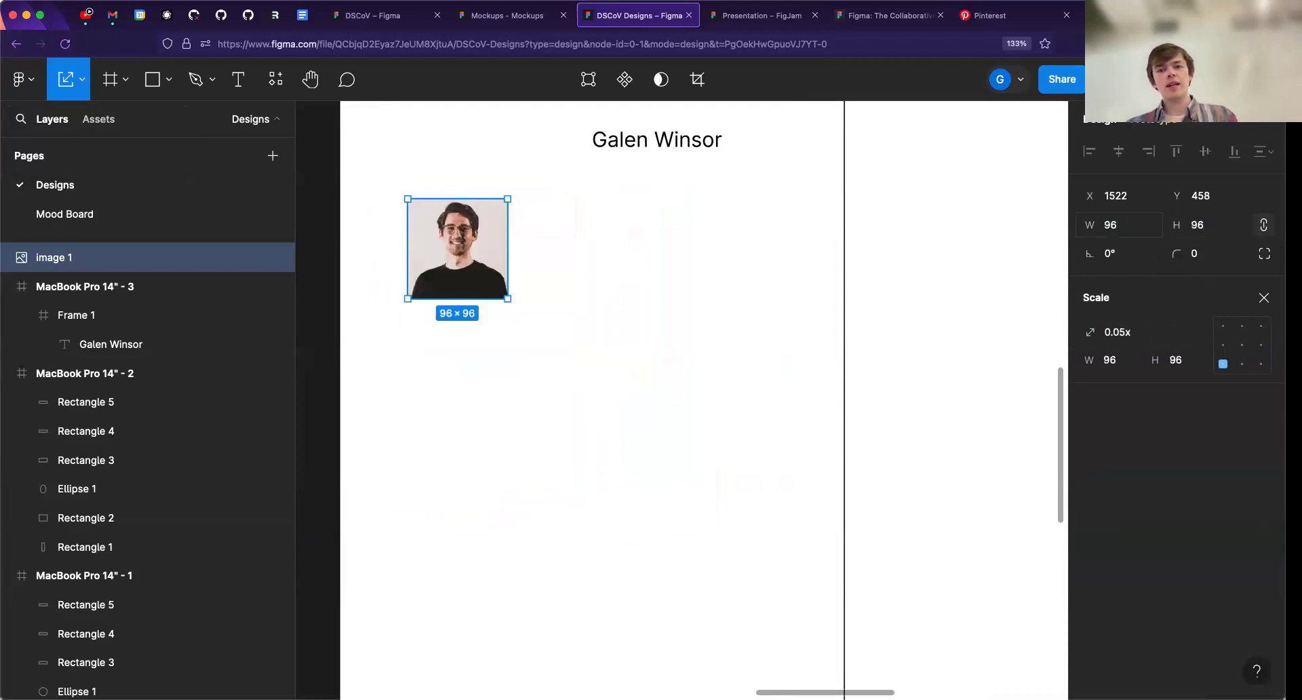
scroll(608, 225, up, 3)
drag(502, 400, 523, 319)
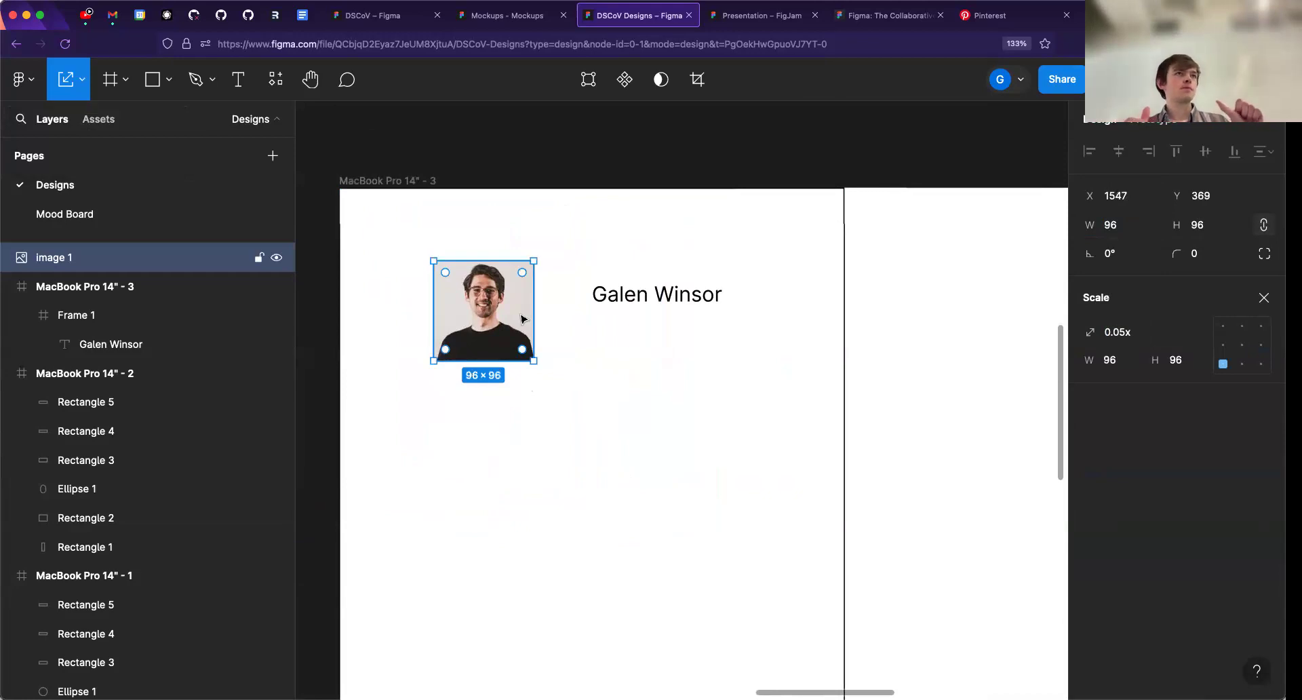
drag(523, 317, 516, 278)
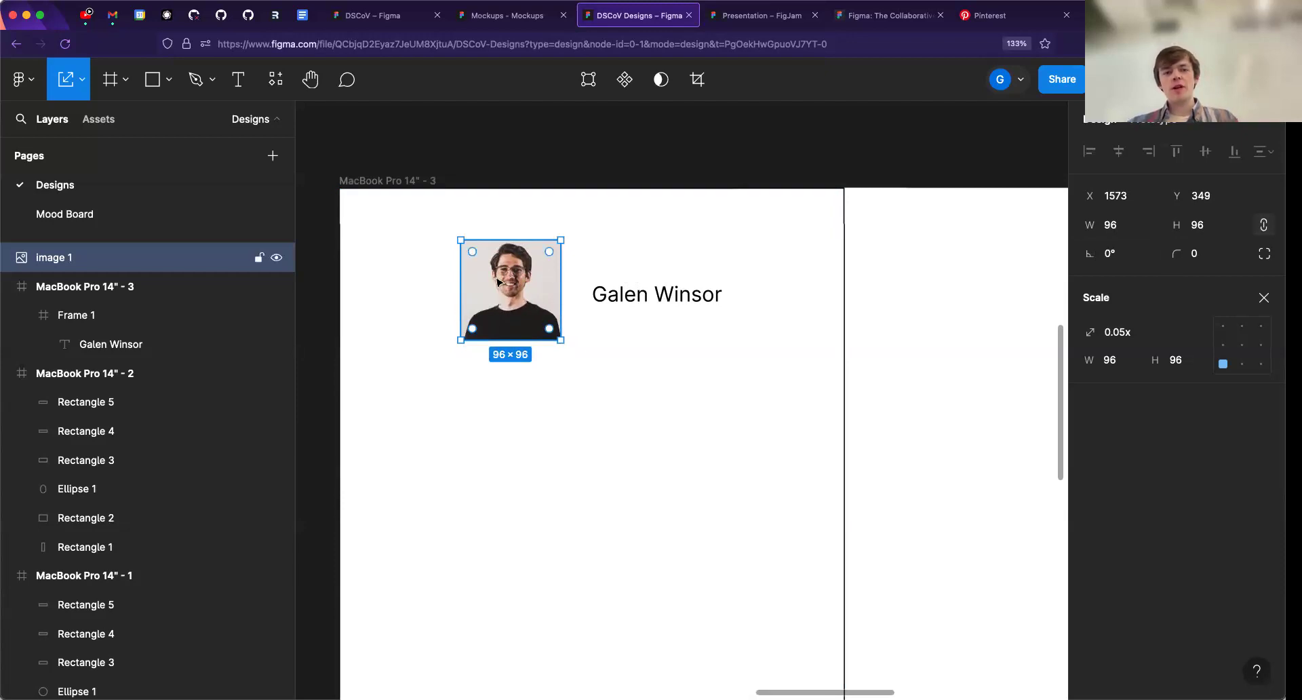
- Round the portrait into a circle with a corner radius of 1000
click(1210, 254)
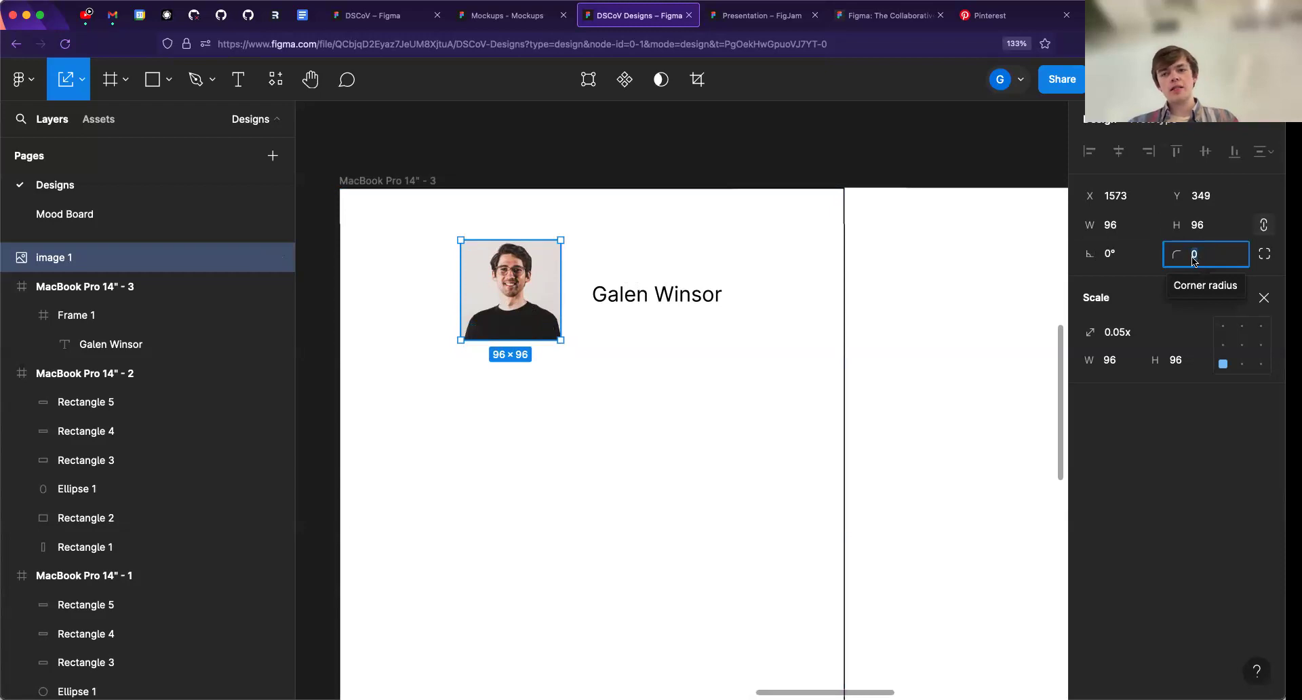
click(1196, 258)
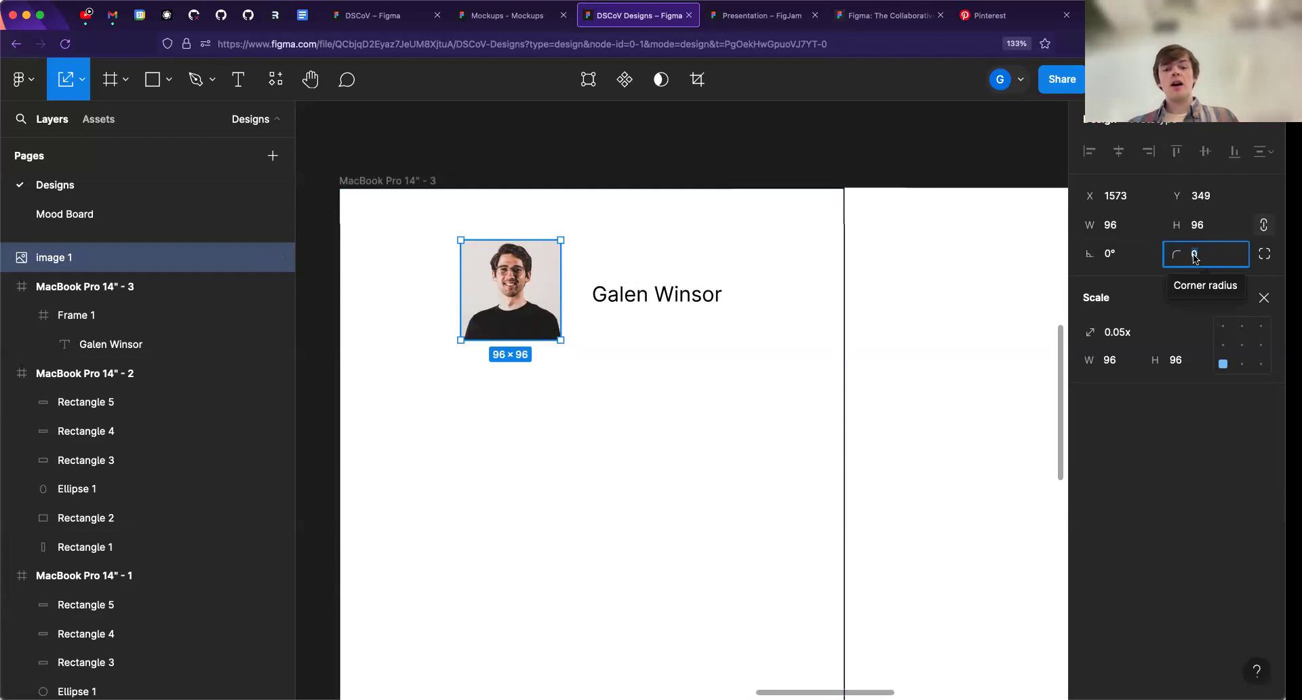
text(1000)
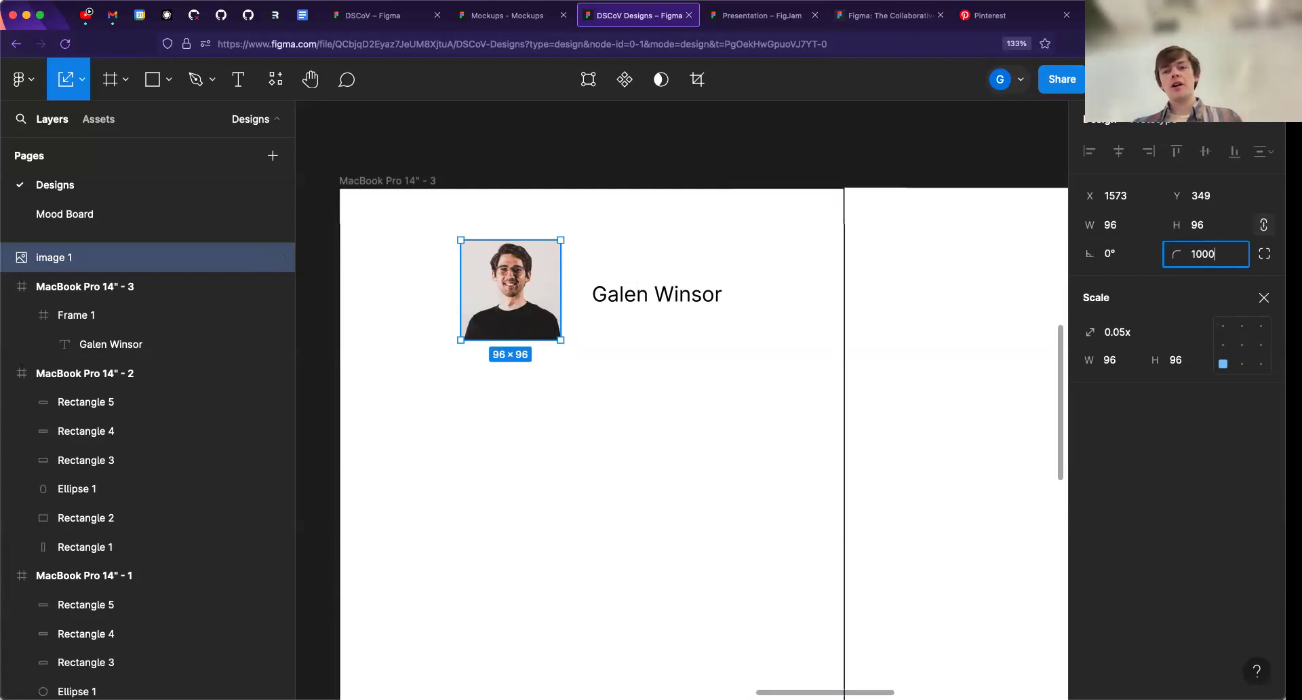
key(Return)
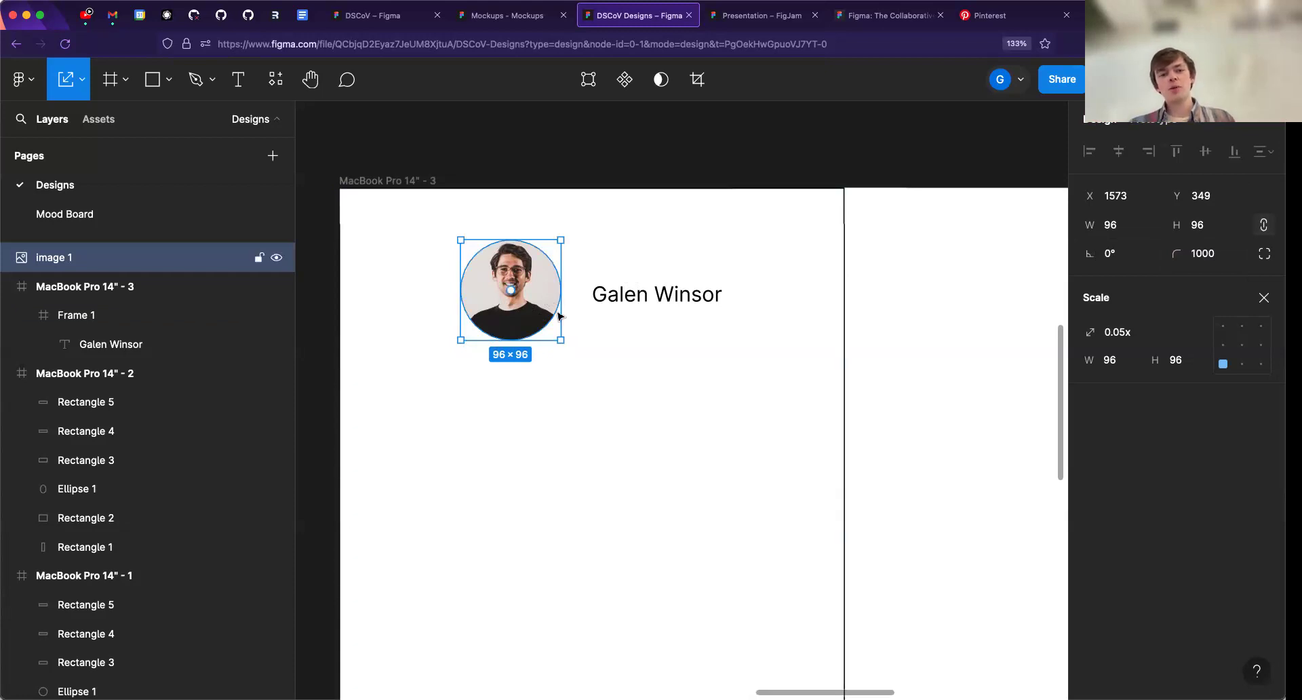
drag(532, 353, 659, 288)
key(super+z)
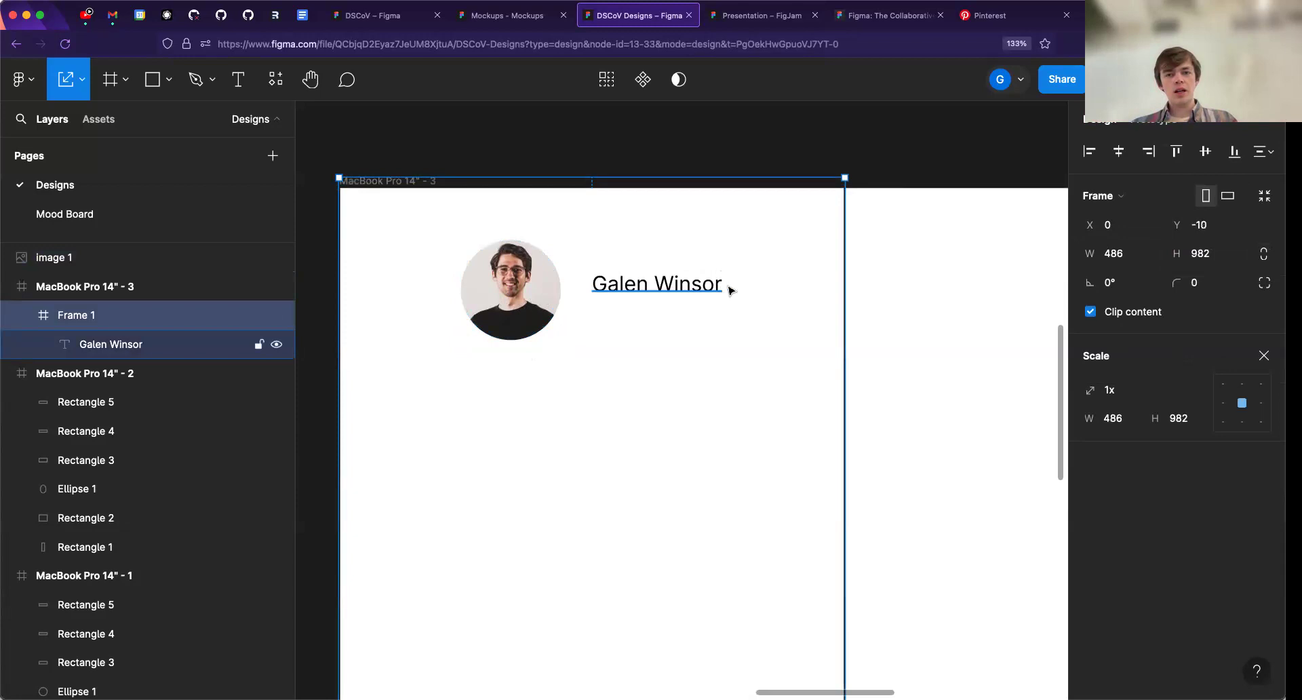
key(super+z)
click(827, 281)
drag(816, 328, 818, 319)
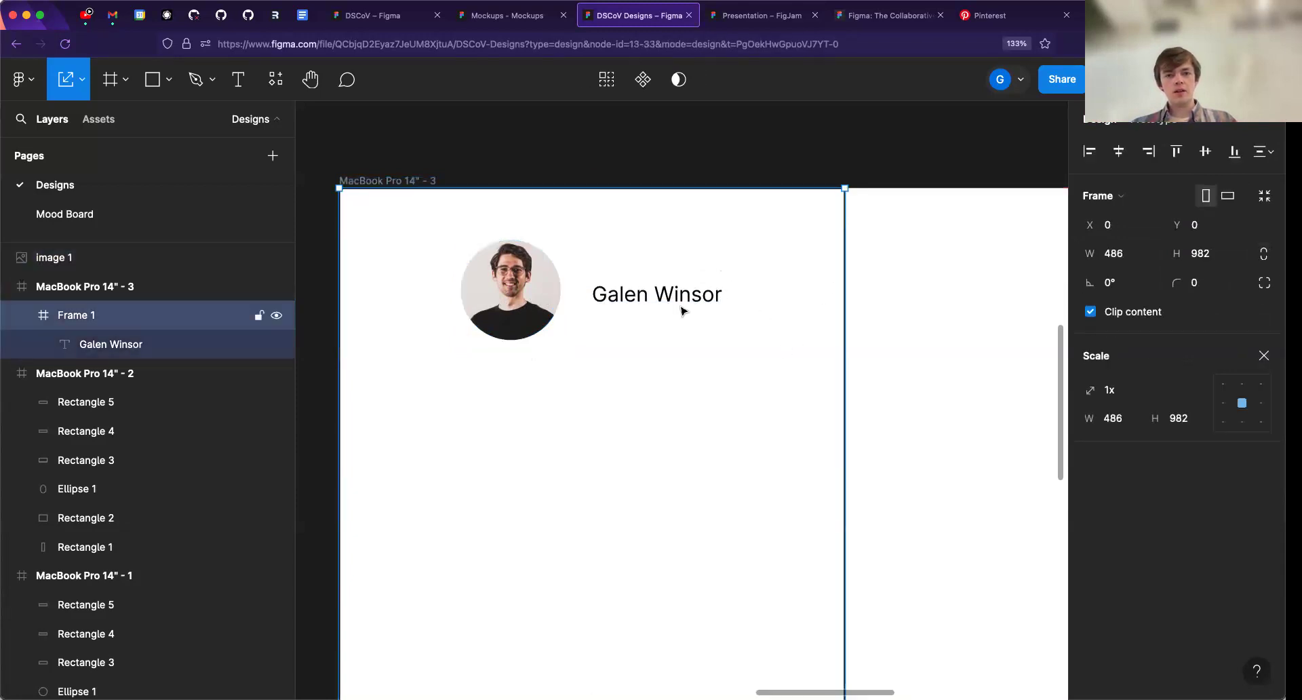
- Nest the portrait image inside Frame 1 in the layer hierarchy, above the name text
click(636, 300)
click(510, 296)
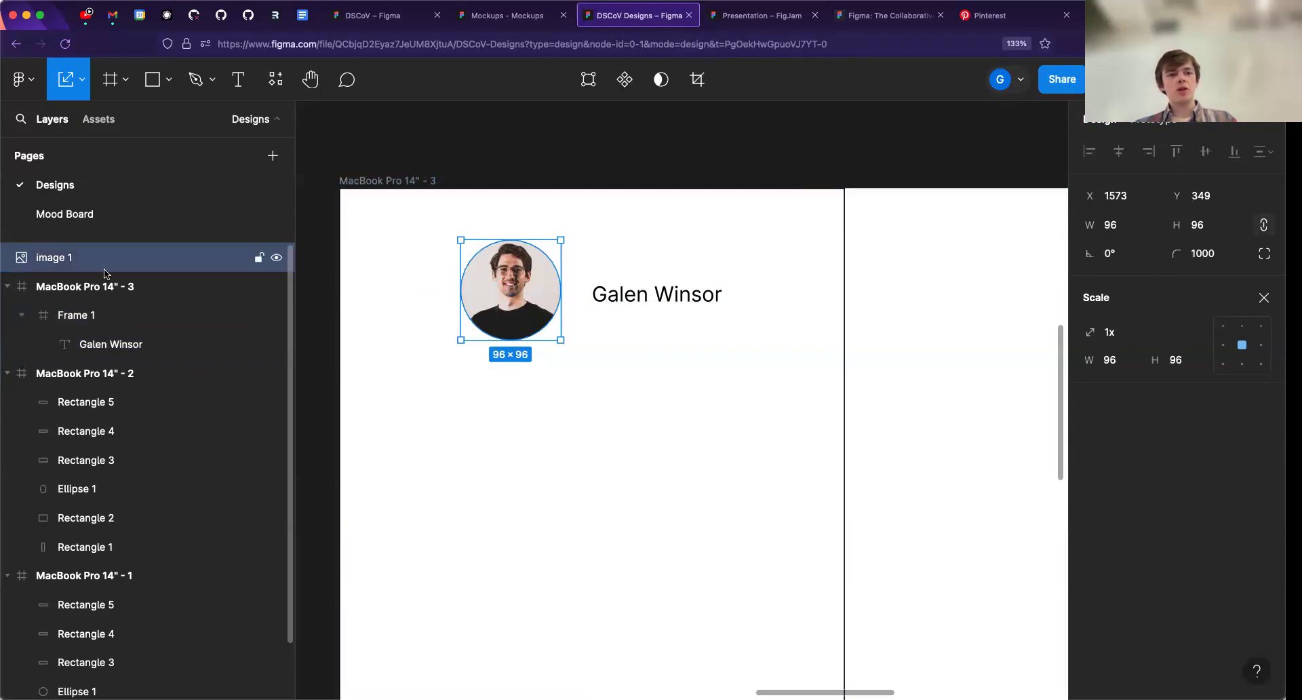
click(66, 316)
drag(60, 258, 110, 341)
drag(72, 269, 53, 332)
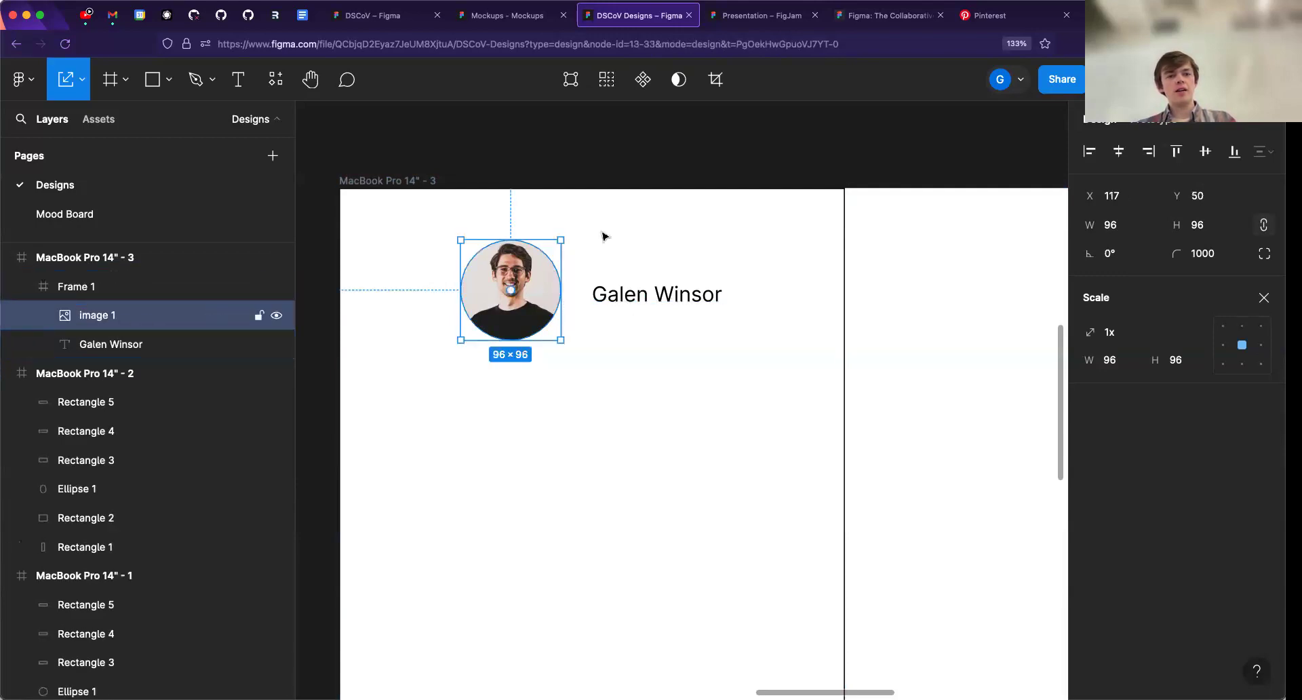
- Check the nesting by selecting the sidebar frame, the portrait and the name text in turn
click(637, 230)
mouse_move(673, 231)
mouse_down()
mouse_move(649, 264)
mouse_move(807, 247)
mouse_move(678, 241)
mouse_move(675, 227)
mouse_up()
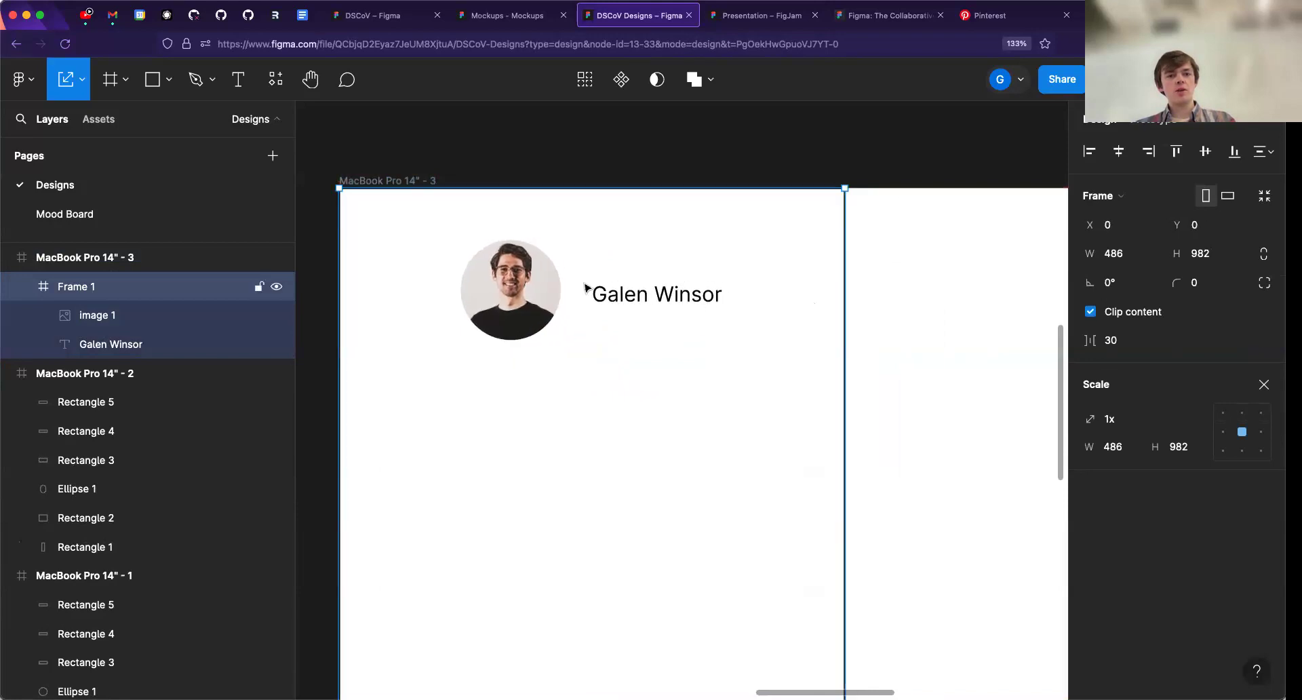
click(545, 298)
click(652, 300)
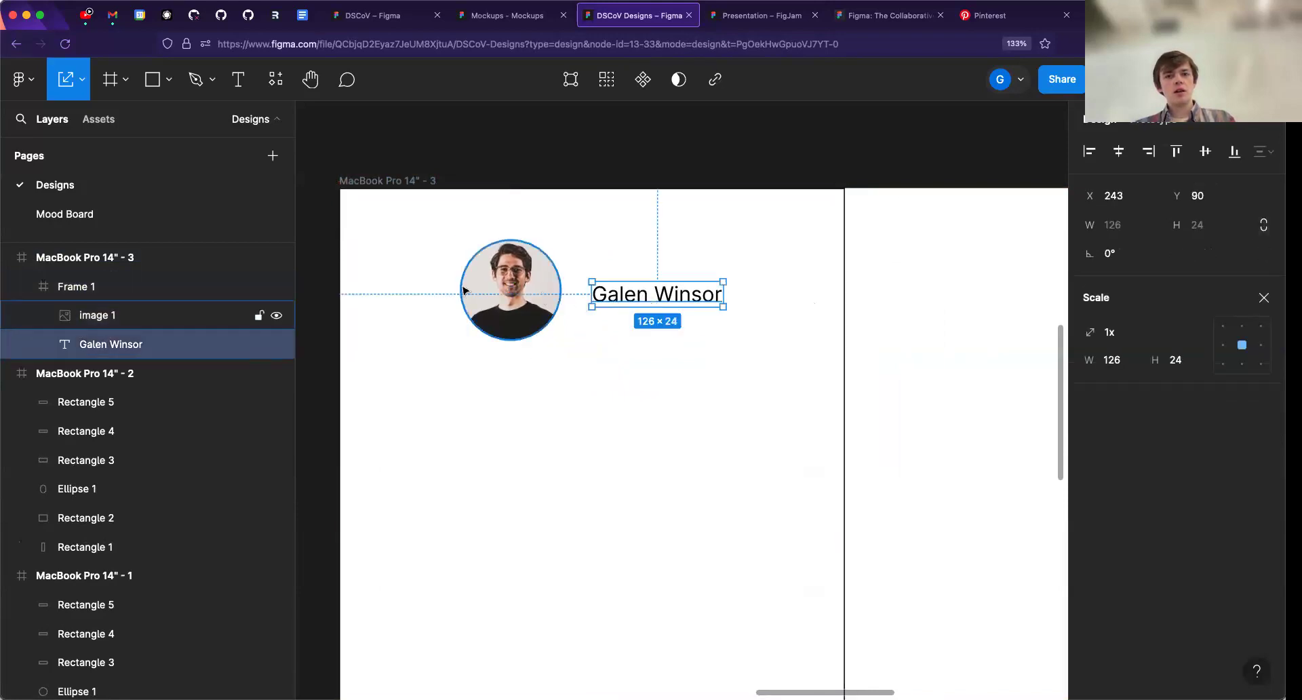
shift+click(509, 302)
click(636, 234)
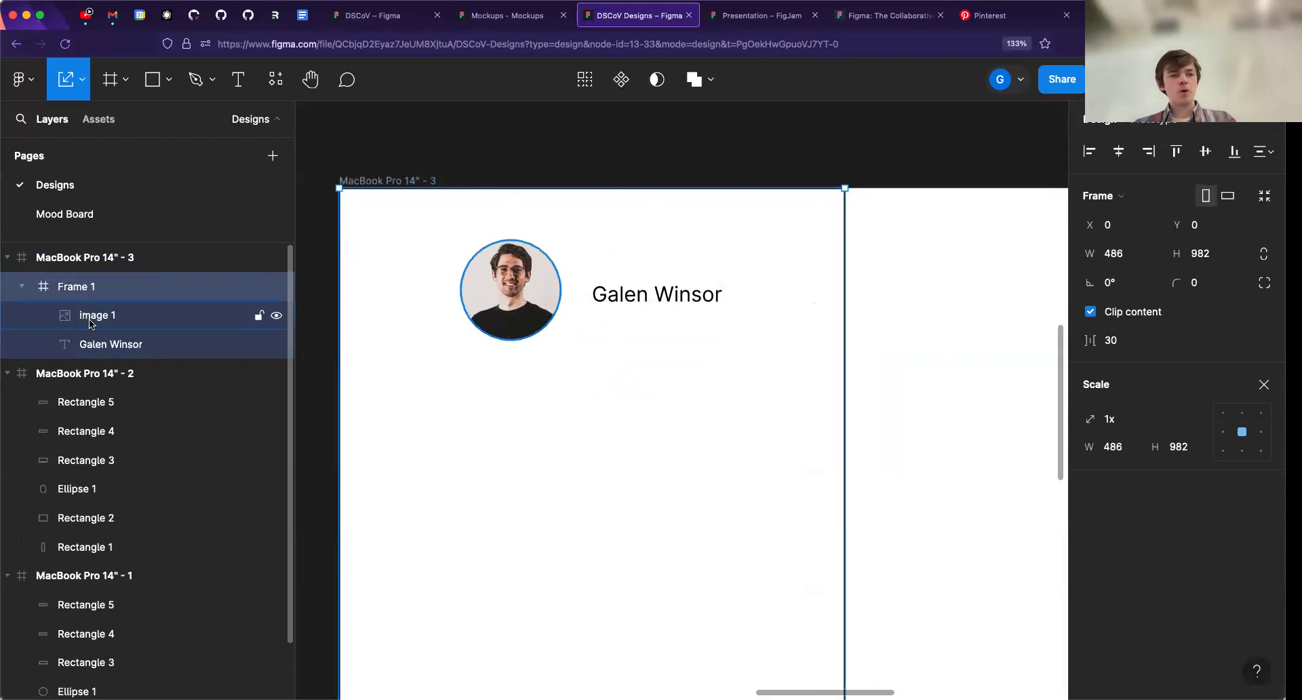
- Rename the Frame 1 layer as "Sidebar"
double_click(87, 287)
key(BackSpace)
text(Sidebar)
key(Return)
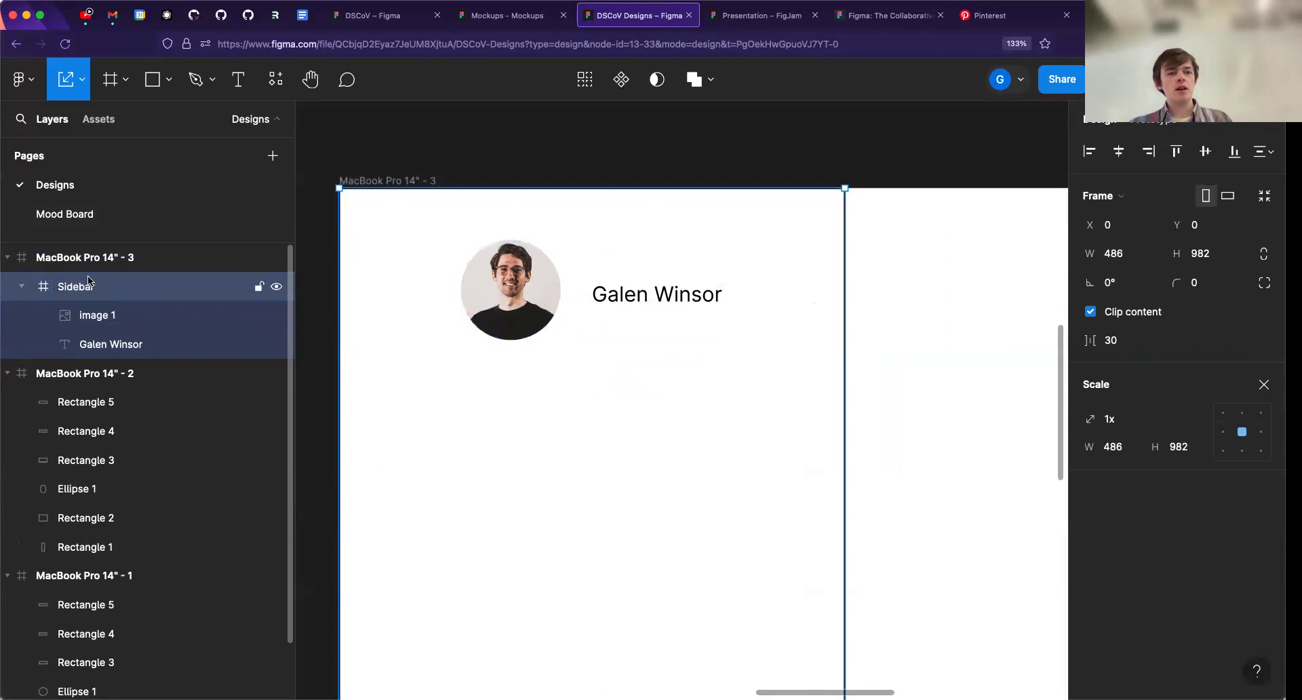
- Inspect the Sidebar frame's contents by selecting the circular portrait and the name text individually
click(624, 298)
click(510, 291)
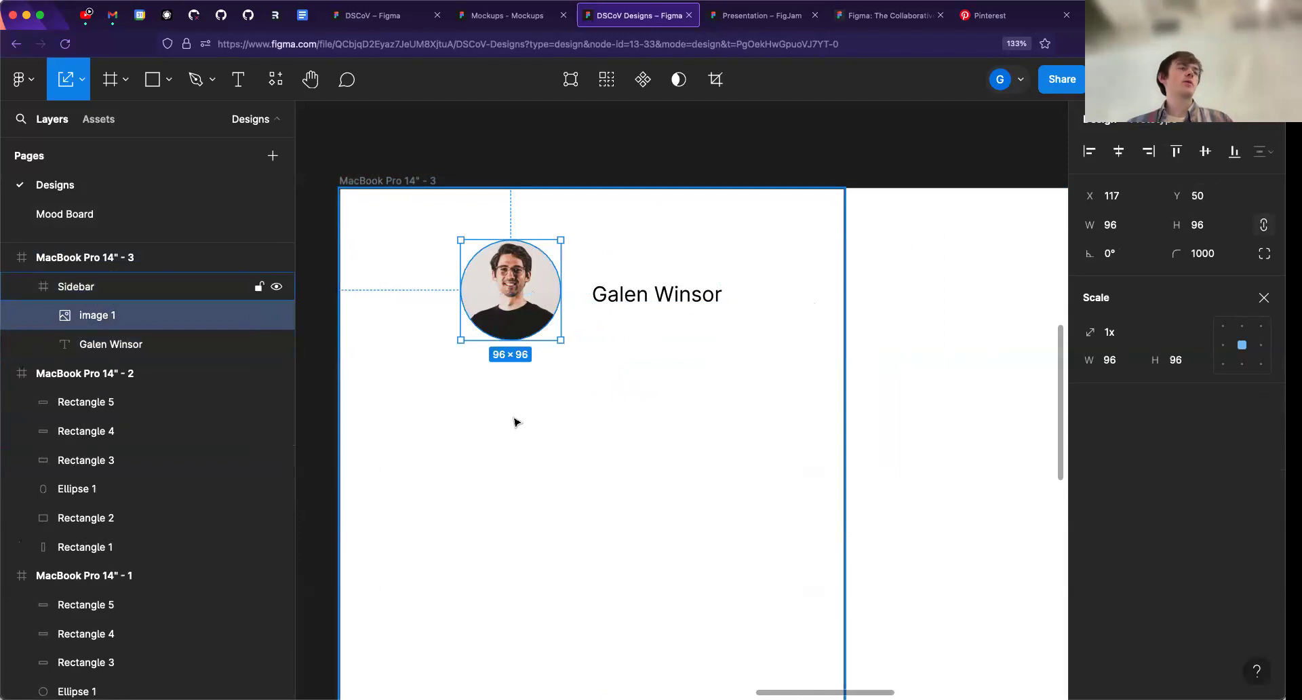
click(600, 296)
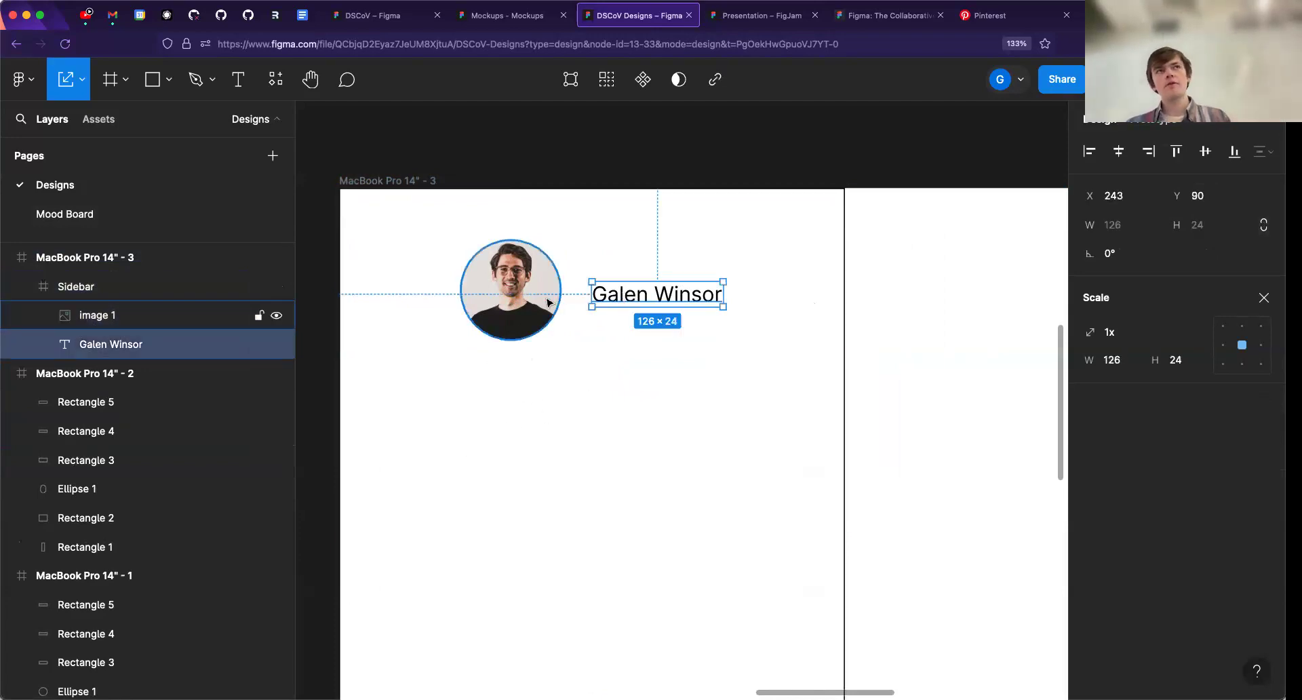
click(548, 302)
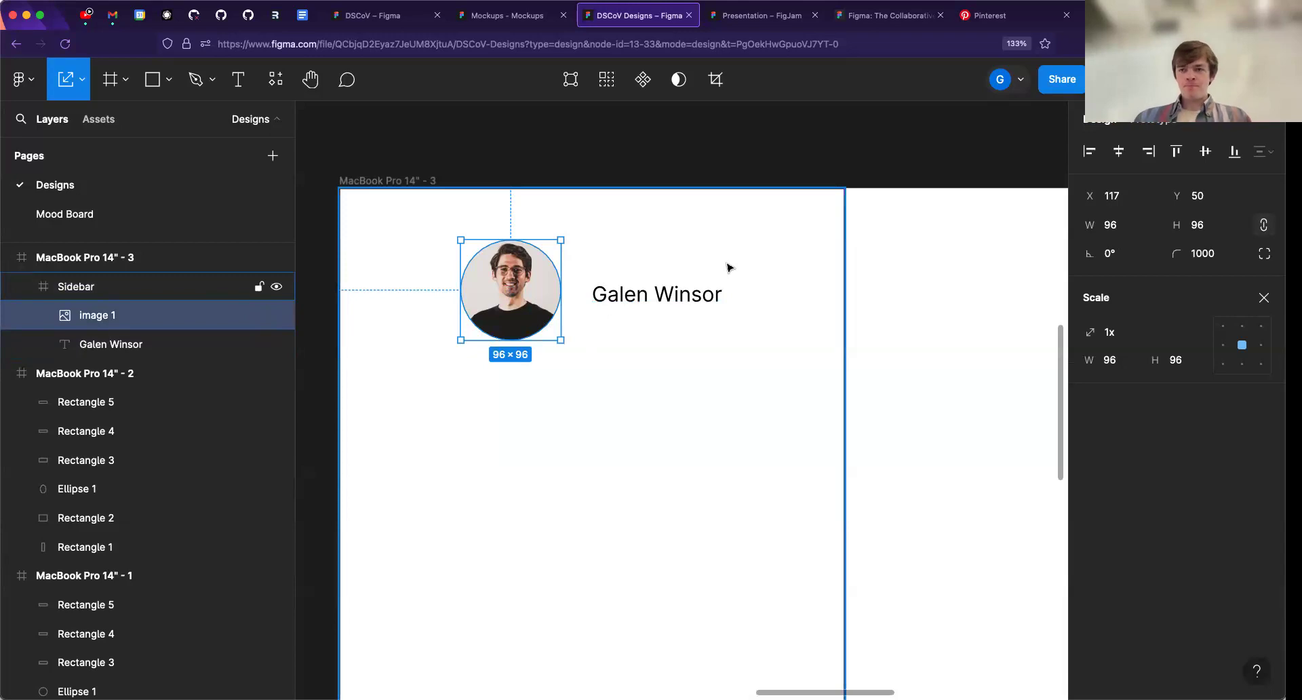
- Add a "Dashboard" text label inside the Sidebar frame, at about X 180, Y 222 below the portrait
scroll(567, 322, down, 3)
scroll(566, 364, up, 3)
key(t)
click(529, 301)
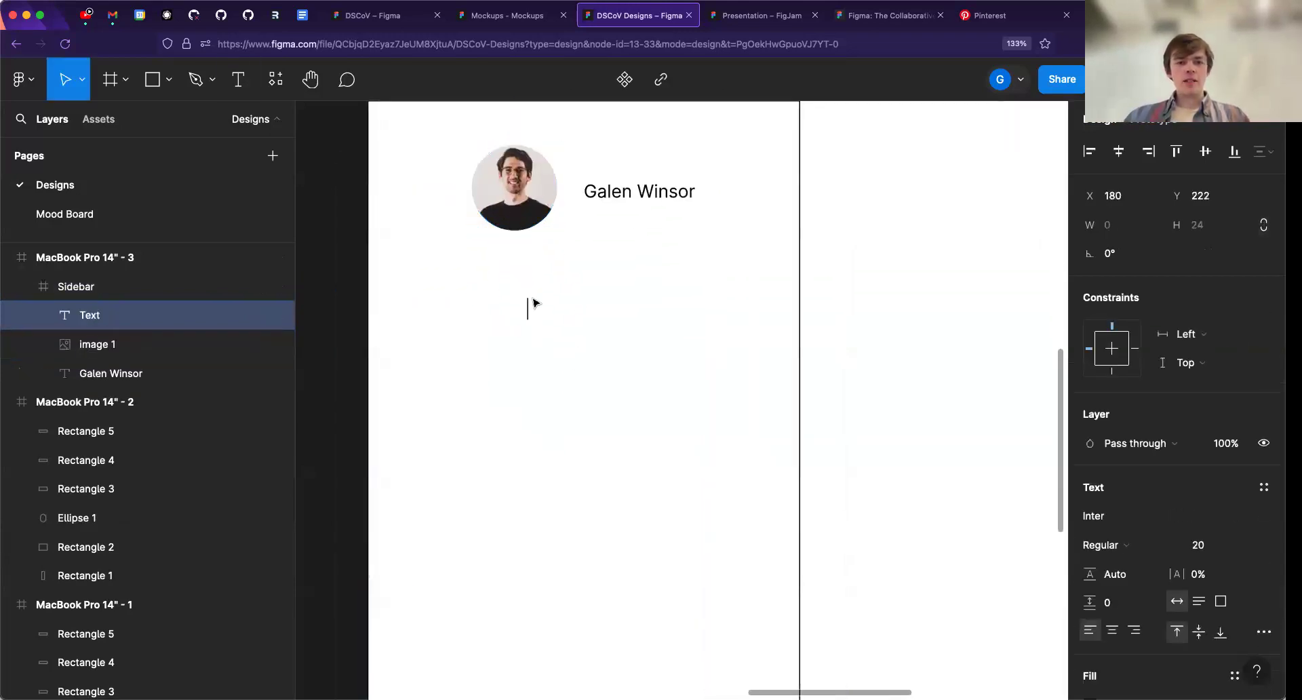
text(Dashboard)
key(Return)
key(Escape)
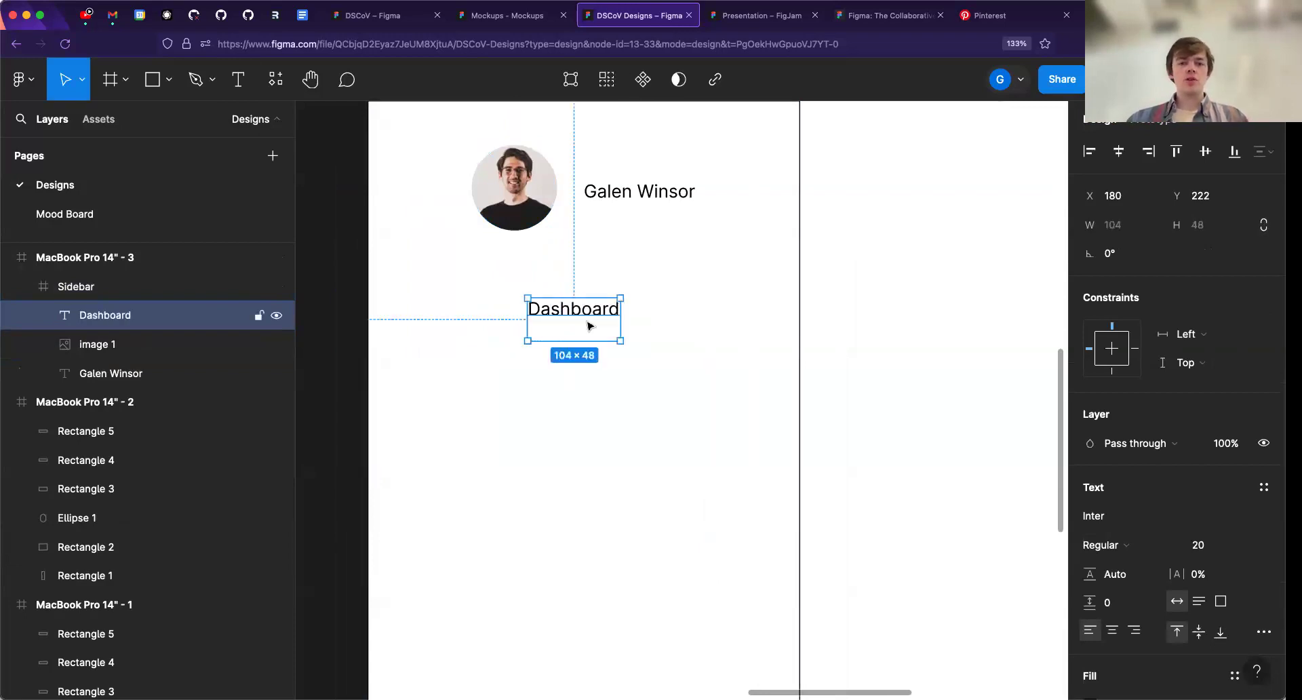
key(Escape)
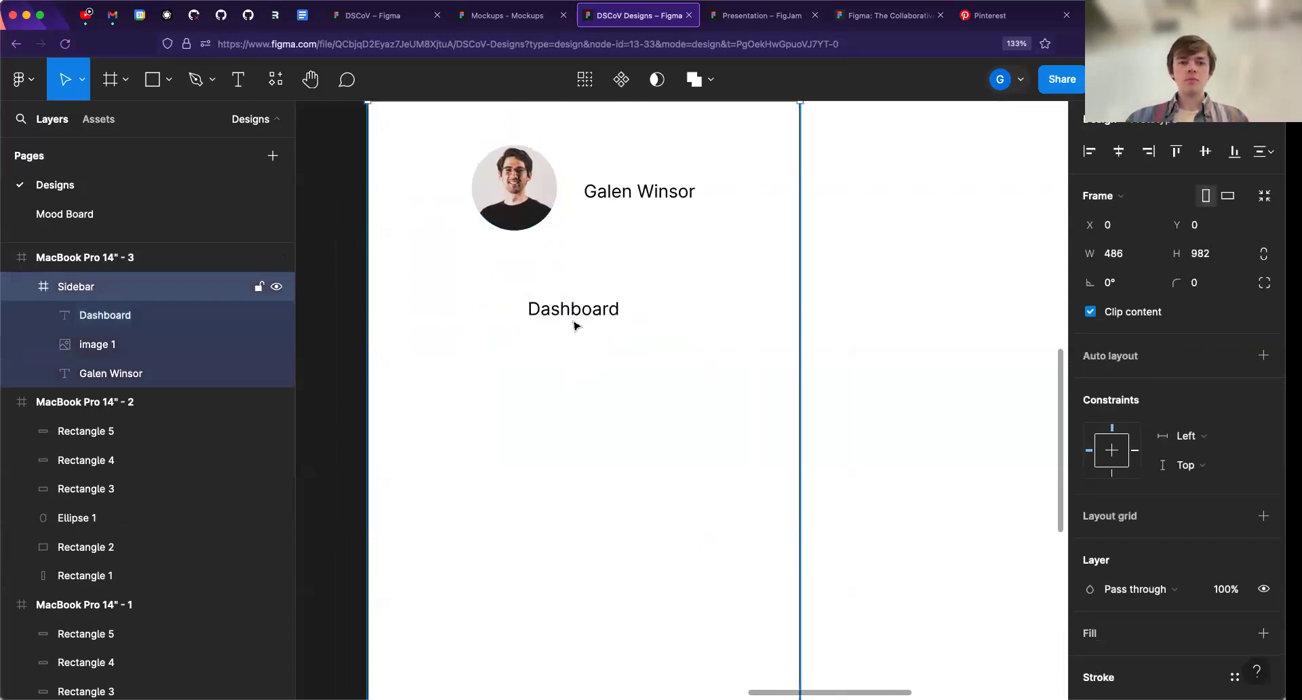
- Remove the extra blank line at the end of the "Dashboard" label
click(573, 326)
double_click(552, 320)
click(553, 330)
key(BackSpace)
key(Escape)
- Duplicate the "Dashboard" label twice below the original and change the middle copy's text to "Files"
key(alt)
drag(588, 316, 575, 373)
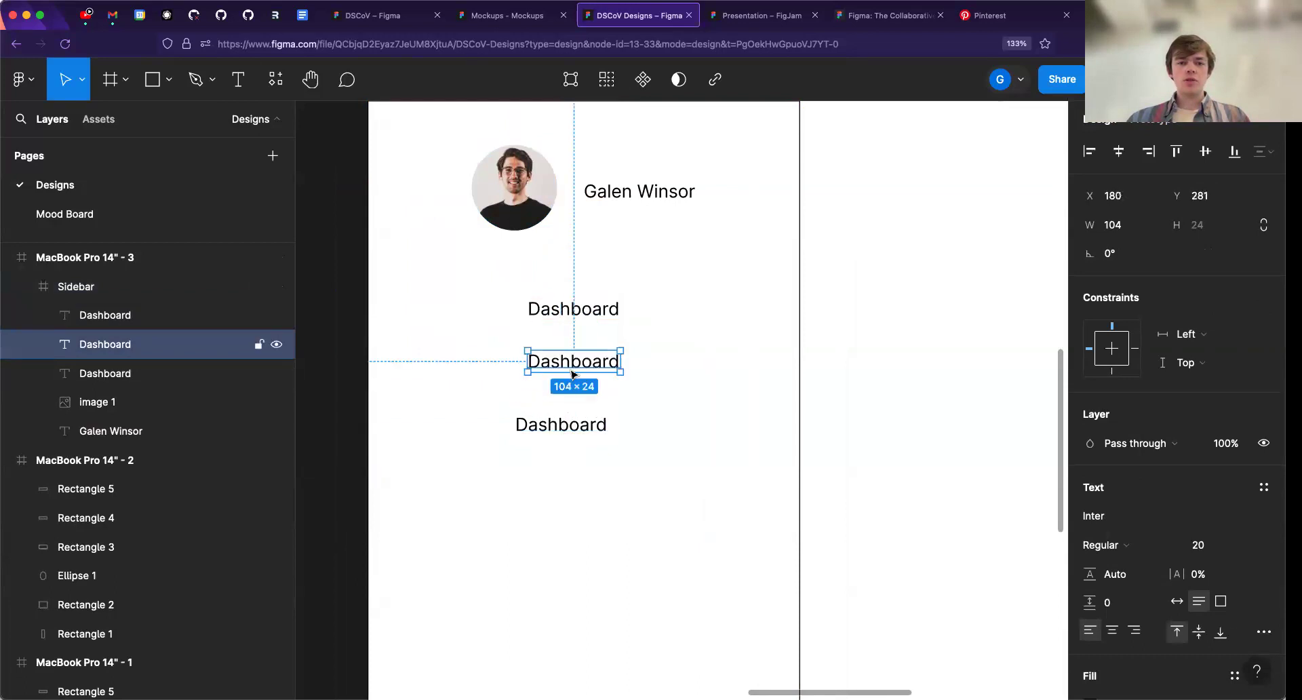
double_click(570, 362)
text(Files)
key(Escape)
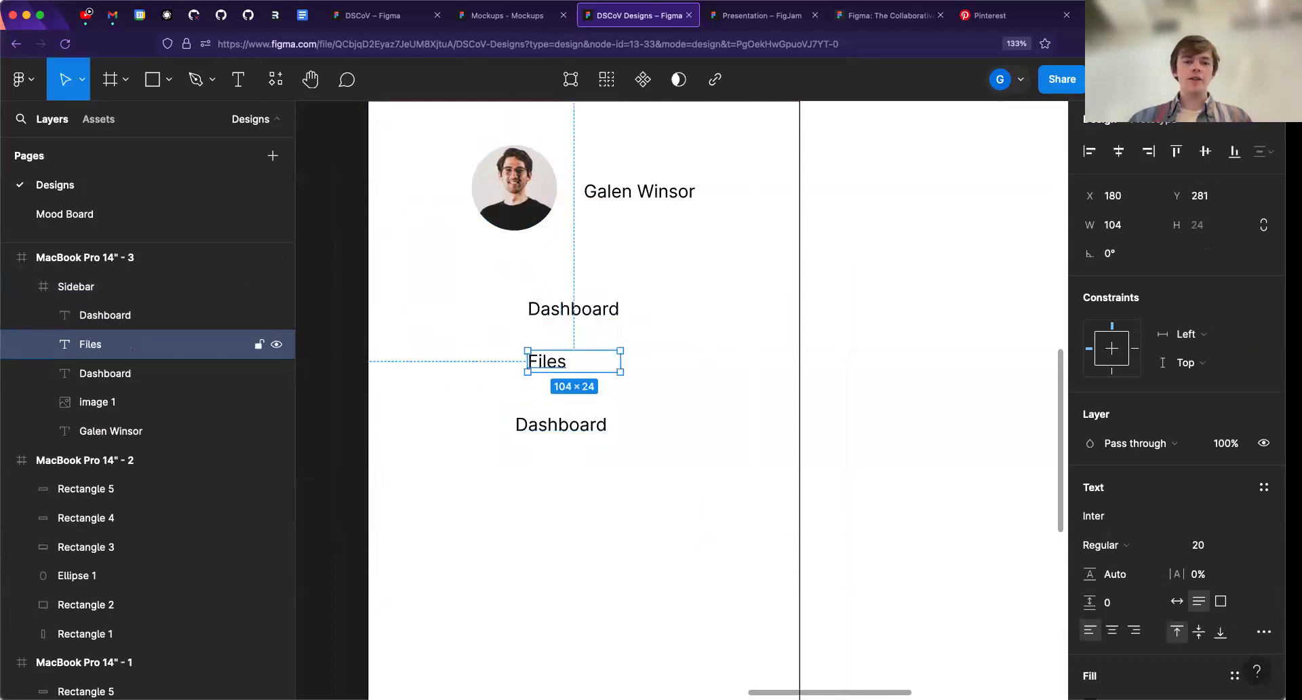
- Change the text of the lowest "Dashboard" copy to "Settings"
click(562, 427)
double_click(560, 428)
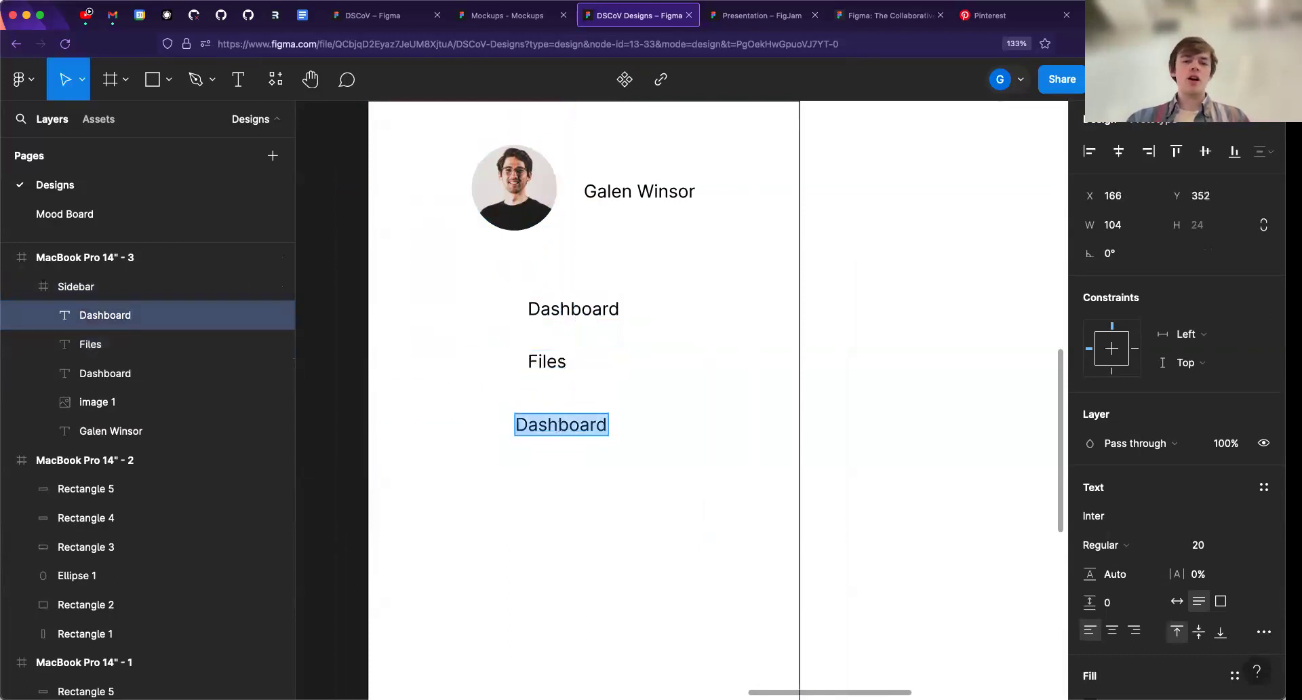
key(BackSpace)
text(Settings)
key(Escape)
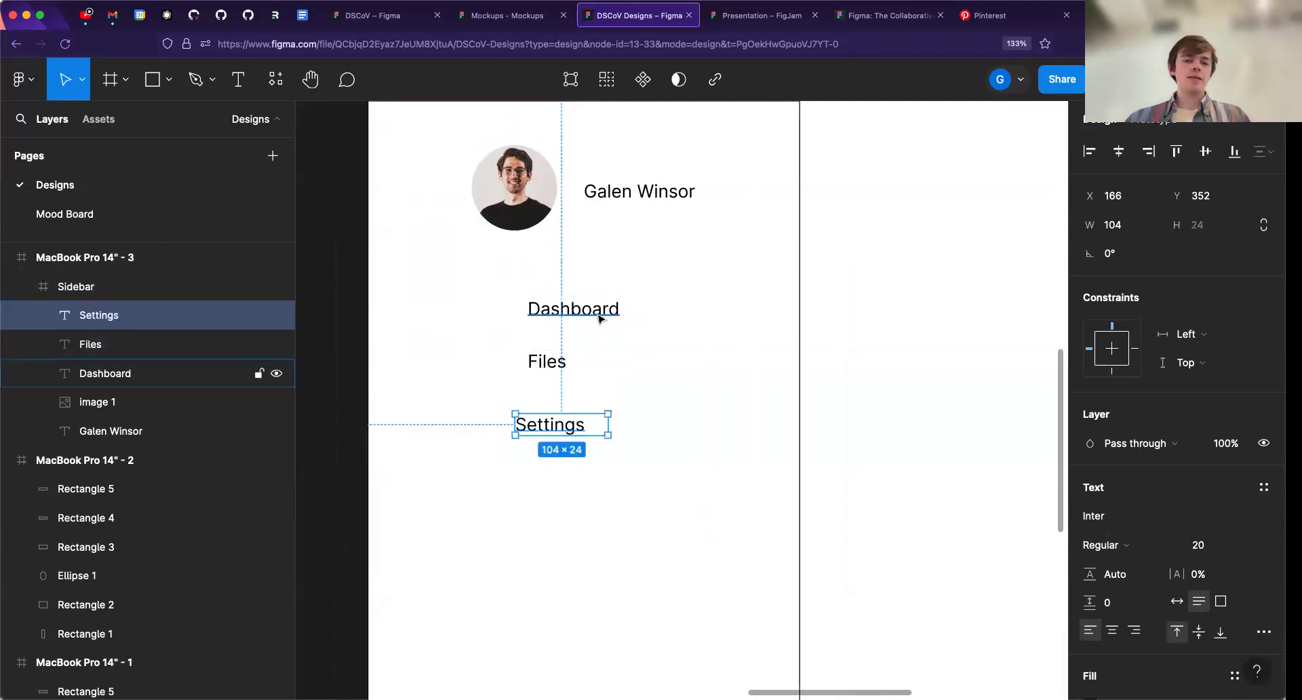
- Align the three menu labels at X 167, with "Dashboard" at Y 200 and "Settings" at Y 331
drag(556, 359, 542, 299)
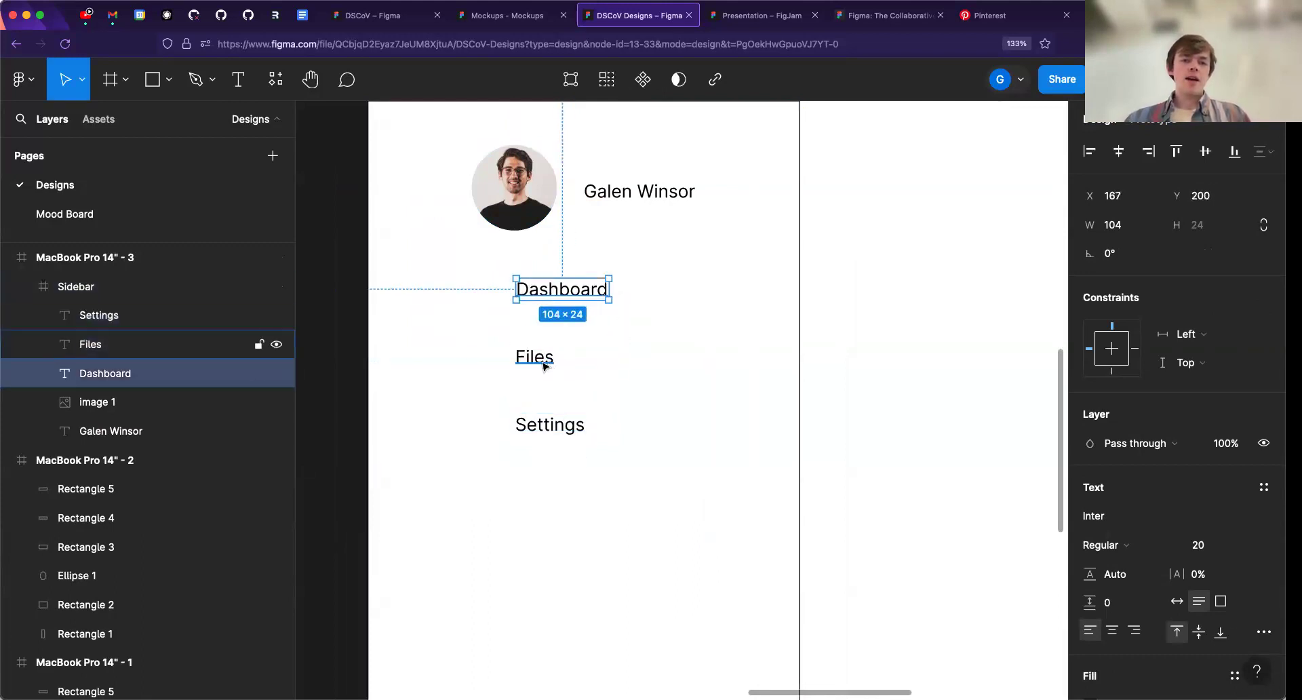
drag(544, 366, 543, 350)
drag(536, 425, 536, 405)
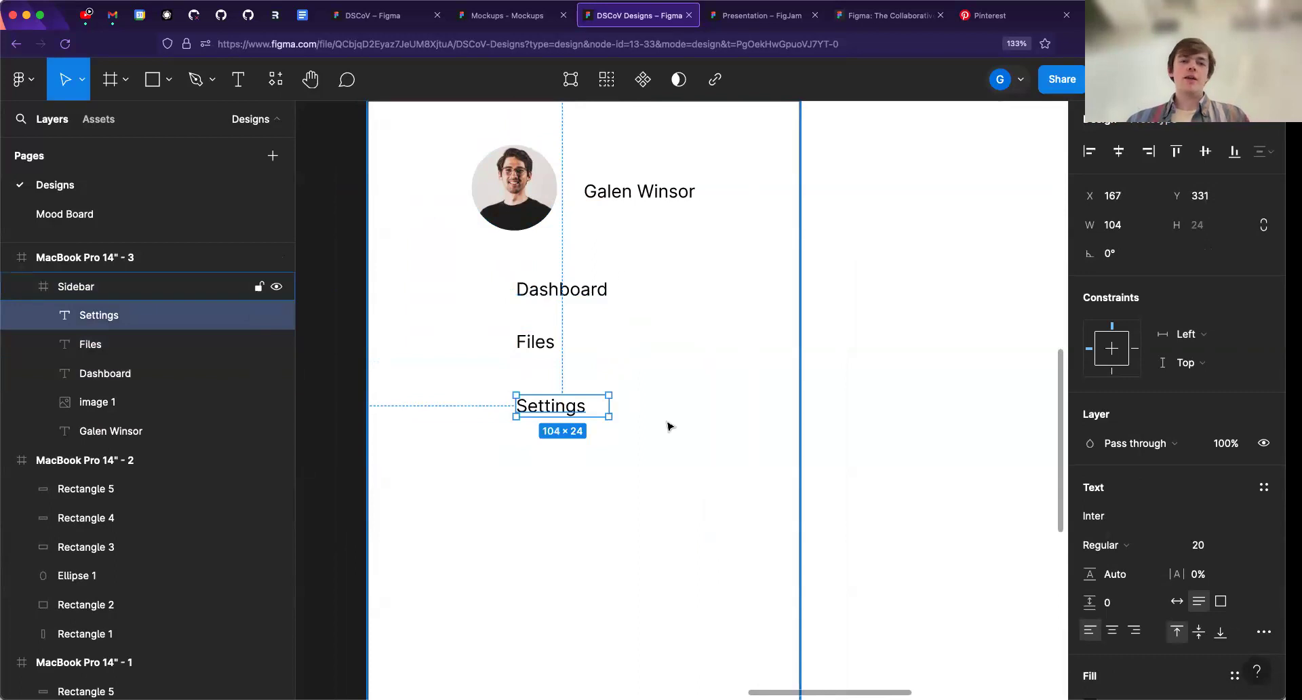
- Try moving the Sidebar frame with its contents to about X 43, Y 37, and undo the move
scroll(668, 426, down, 4)
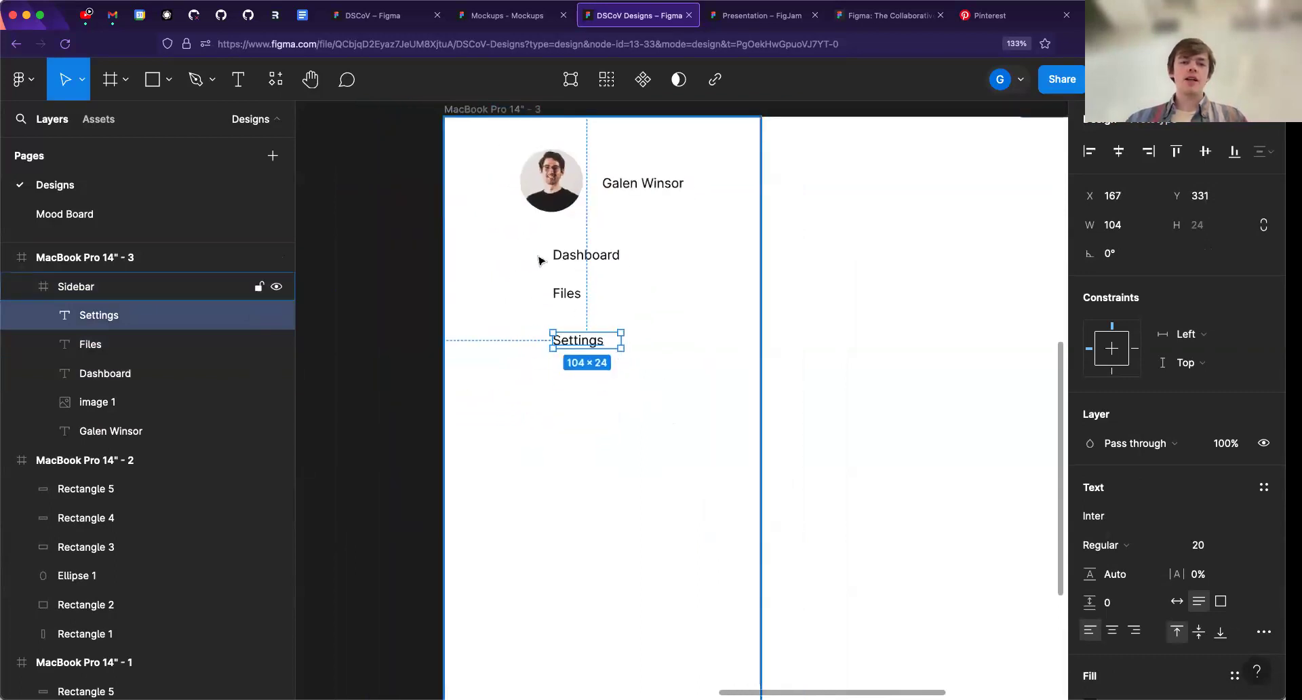
click(587, 329)
scroll(629, 336, down, 2)
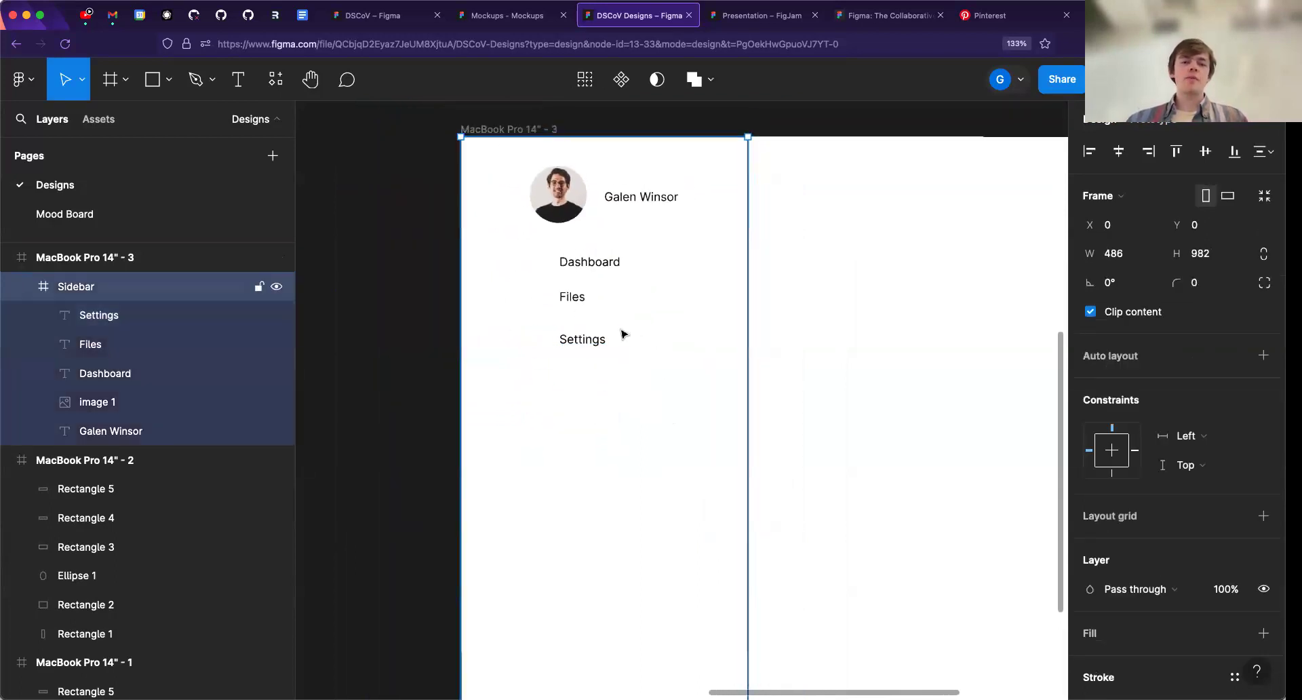
click(589, 270)
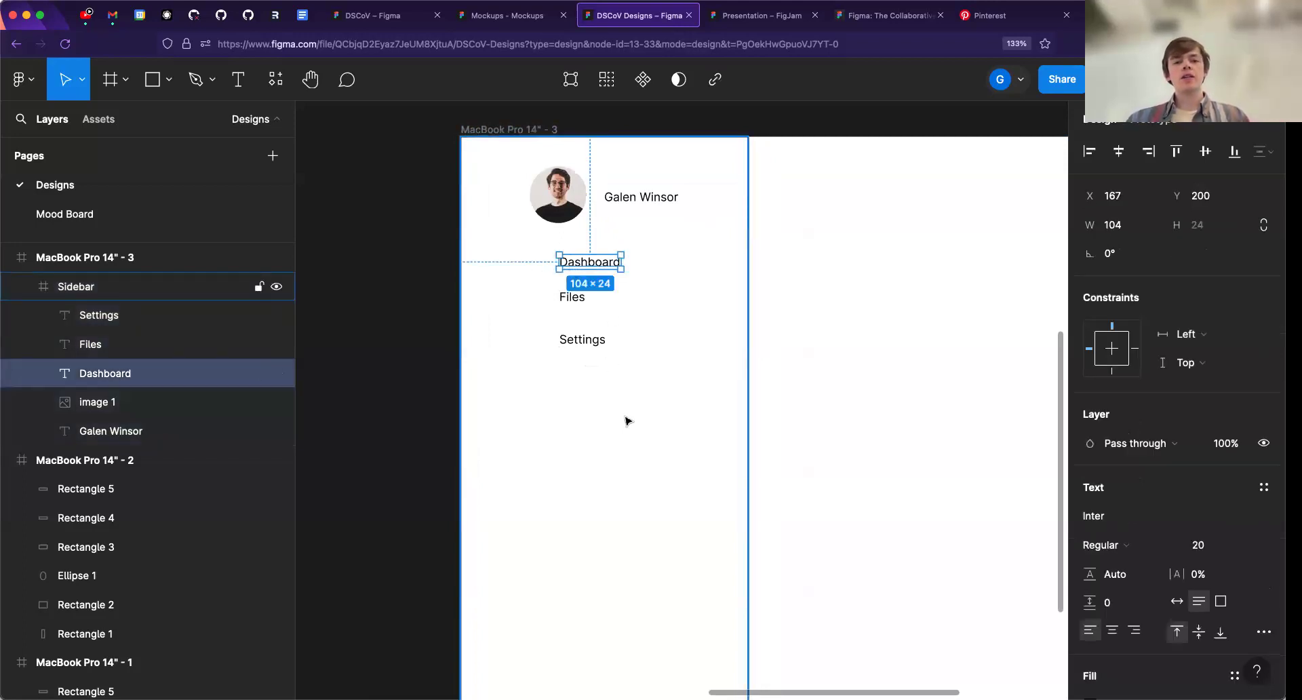
drag(337, 168, 753, 404)
key(Escape)
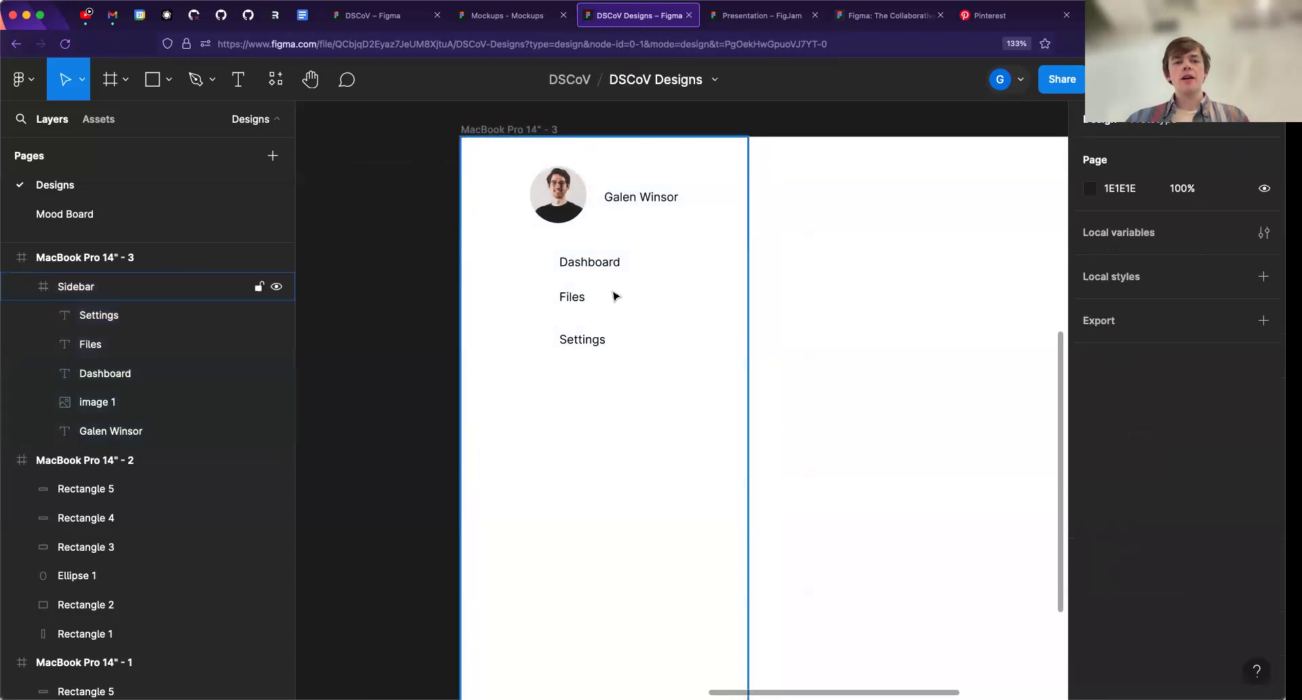
drag(492, 279, 519, 299)
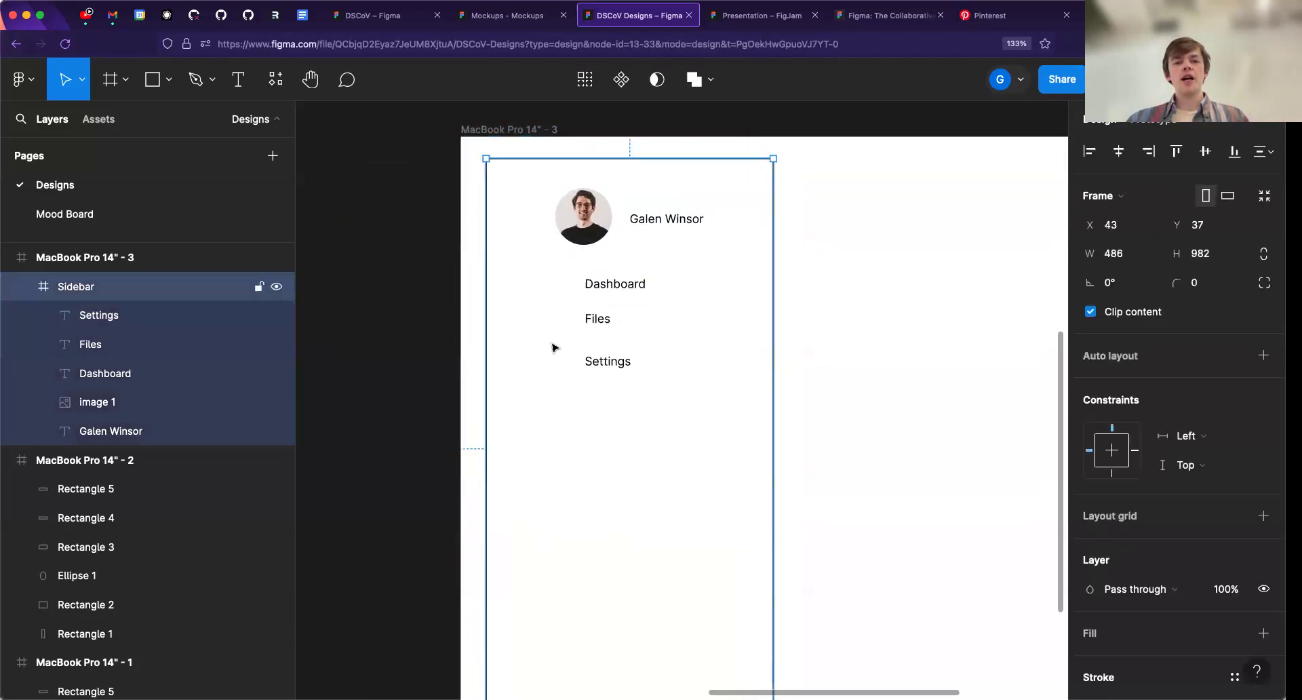
key(super+z)
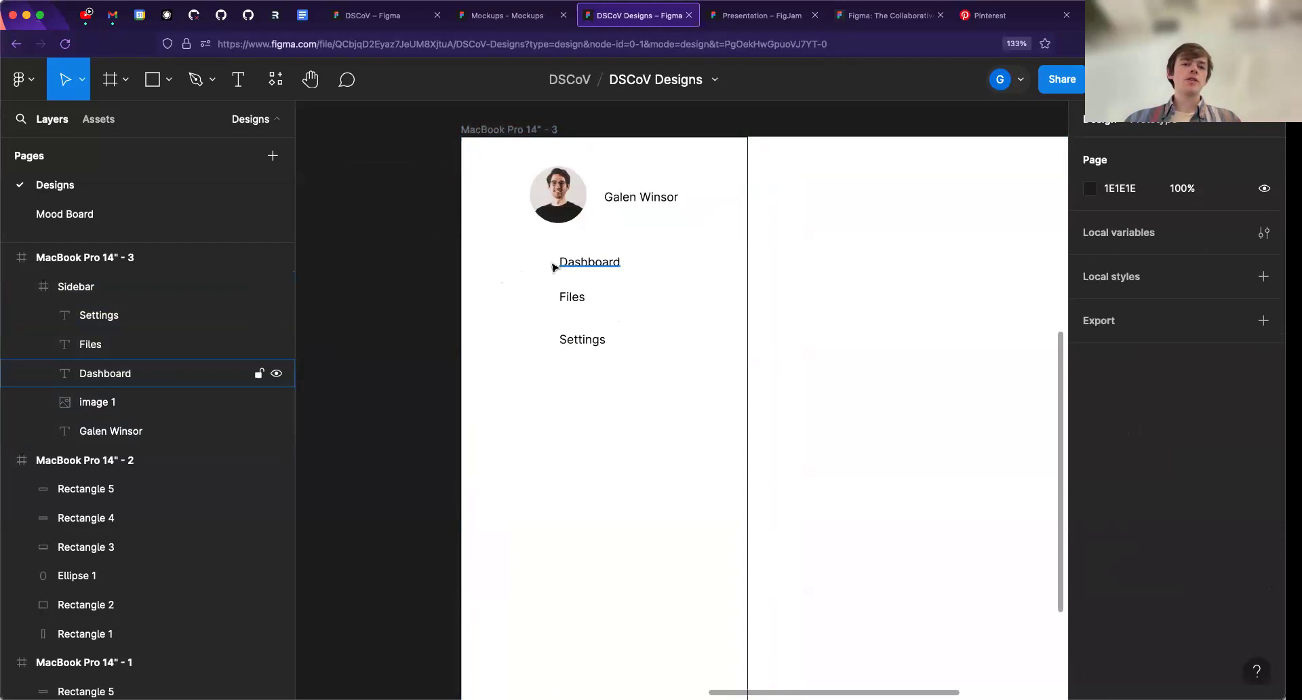
- Move the "Dashboard", "Files" and "Settings" labels down together to about X 176, leaving space below the portrait
drag(554, 256, 639, 369)
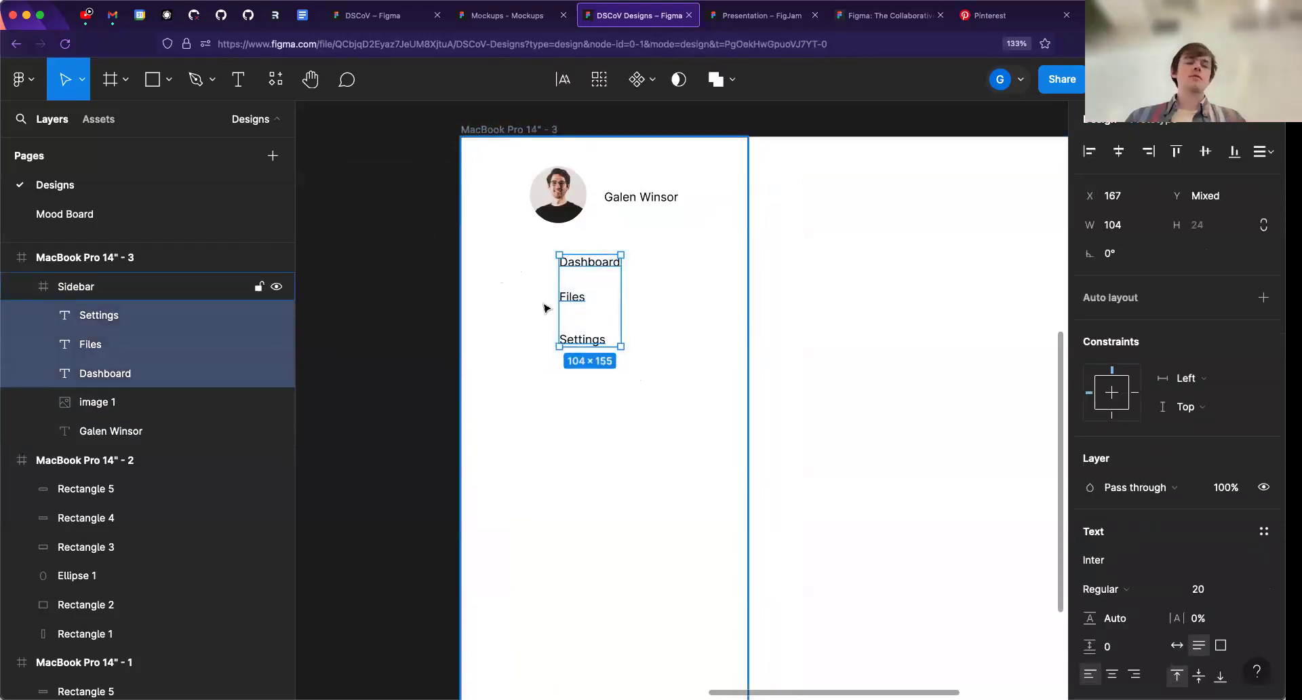
drag(594, 298, 601, 404)
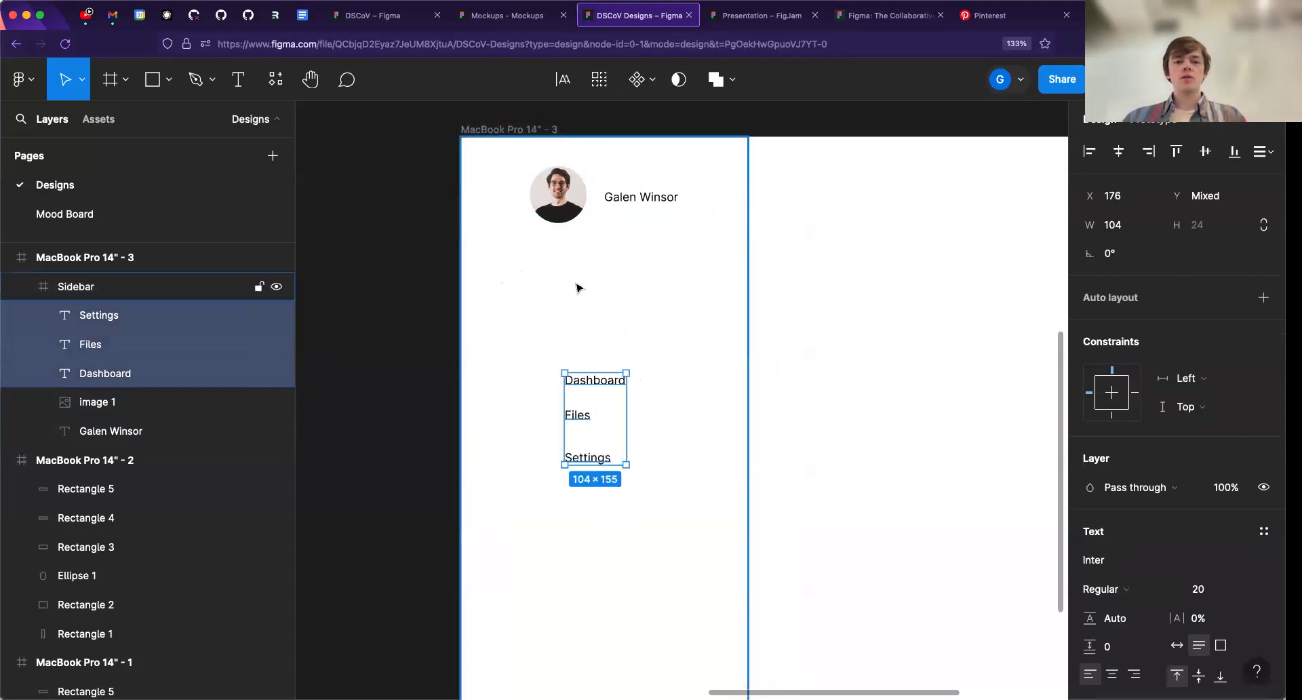
click(594, 314)
- Add an "Upload File" text label at about X 190, Y 232, between the portrait and the menu labels
key(f)
key(t)
click(579, 282)
text(Upload File)
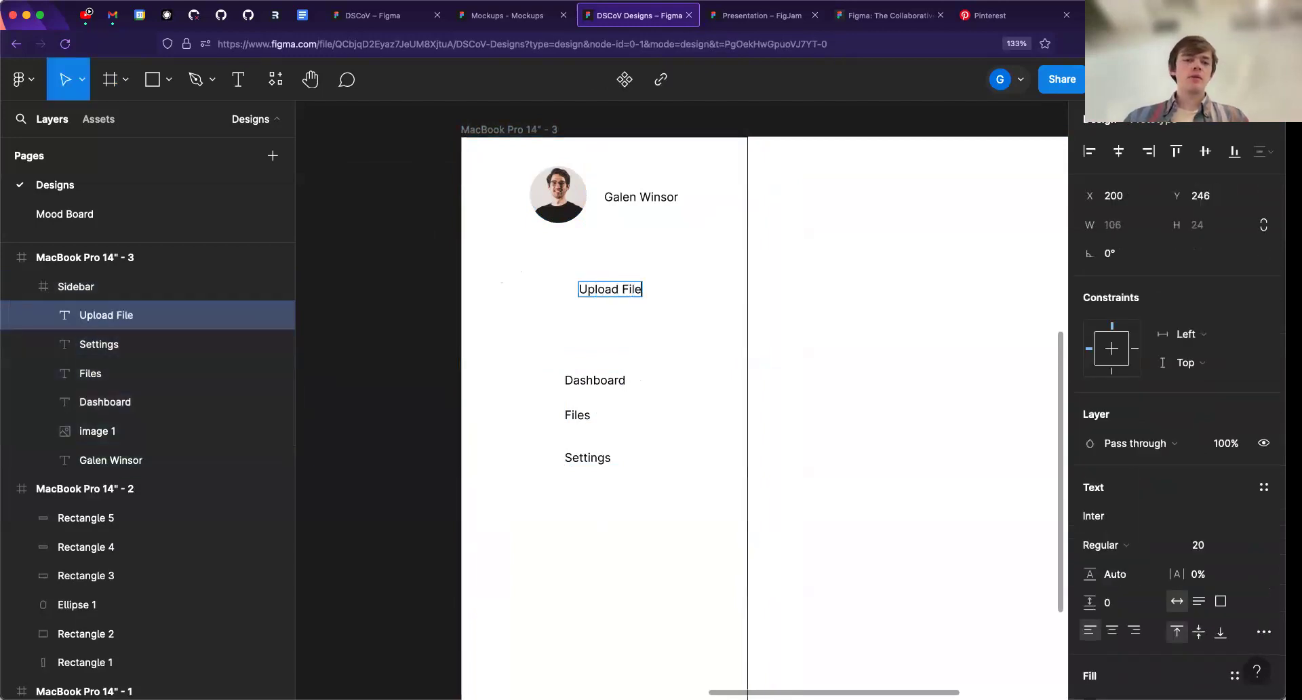
key(Escape)
drag(619, 295, 609, 287)
scroll(597, 393, down, 4)
drag(637, 462, 610, 386)
scroll(578, 401, up, 1)
scroll(595, 378, up, 2)
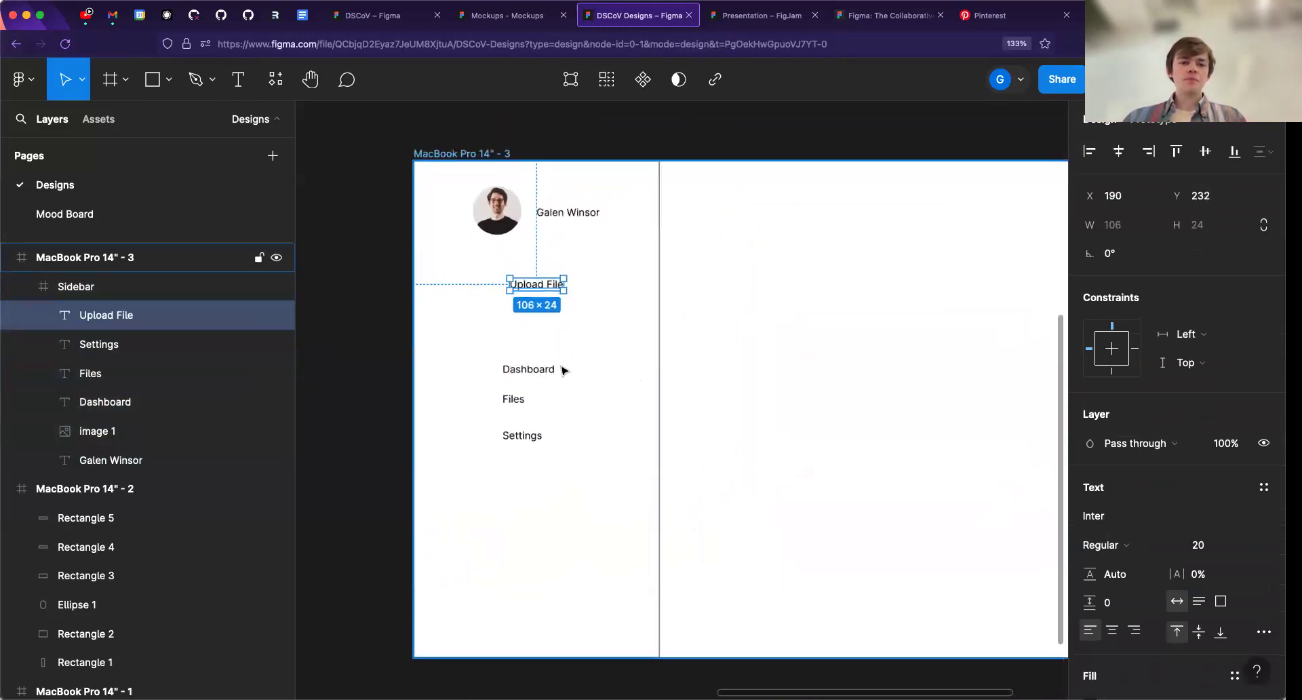
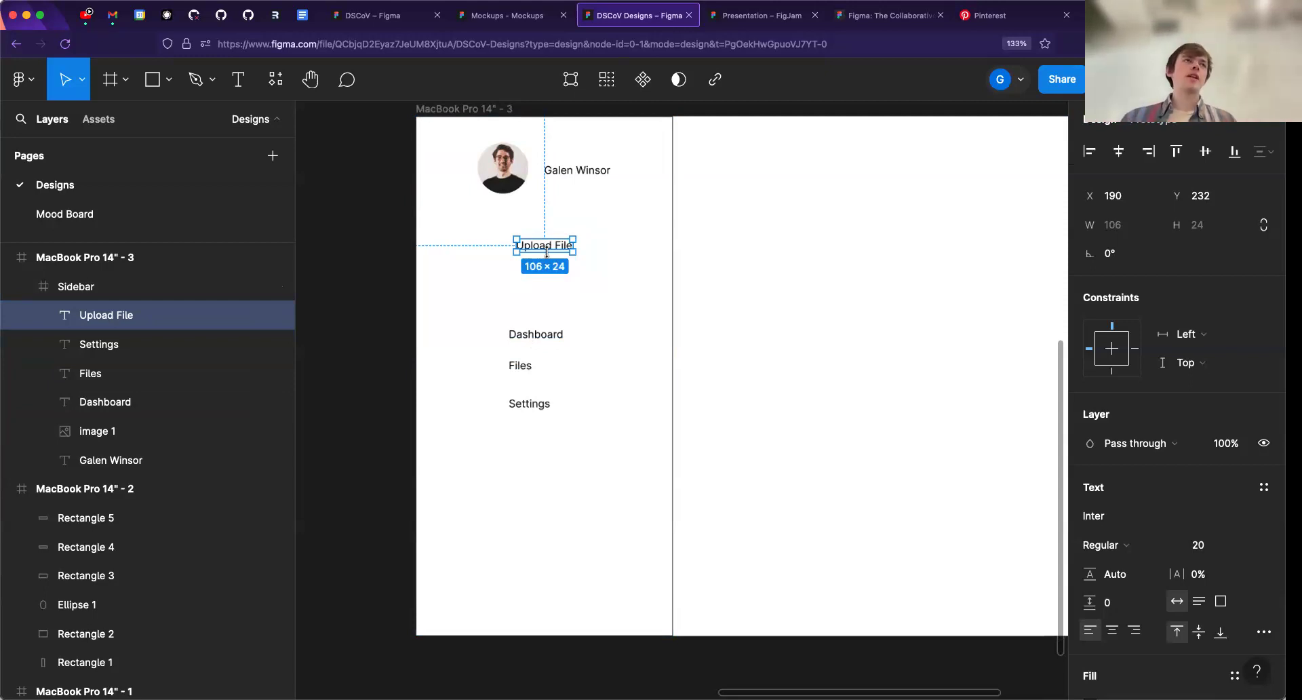
click(510, 186)
click(580, 180)
click(577, 178)
click(522, 173)
click(566, 180)
click(516, 166)
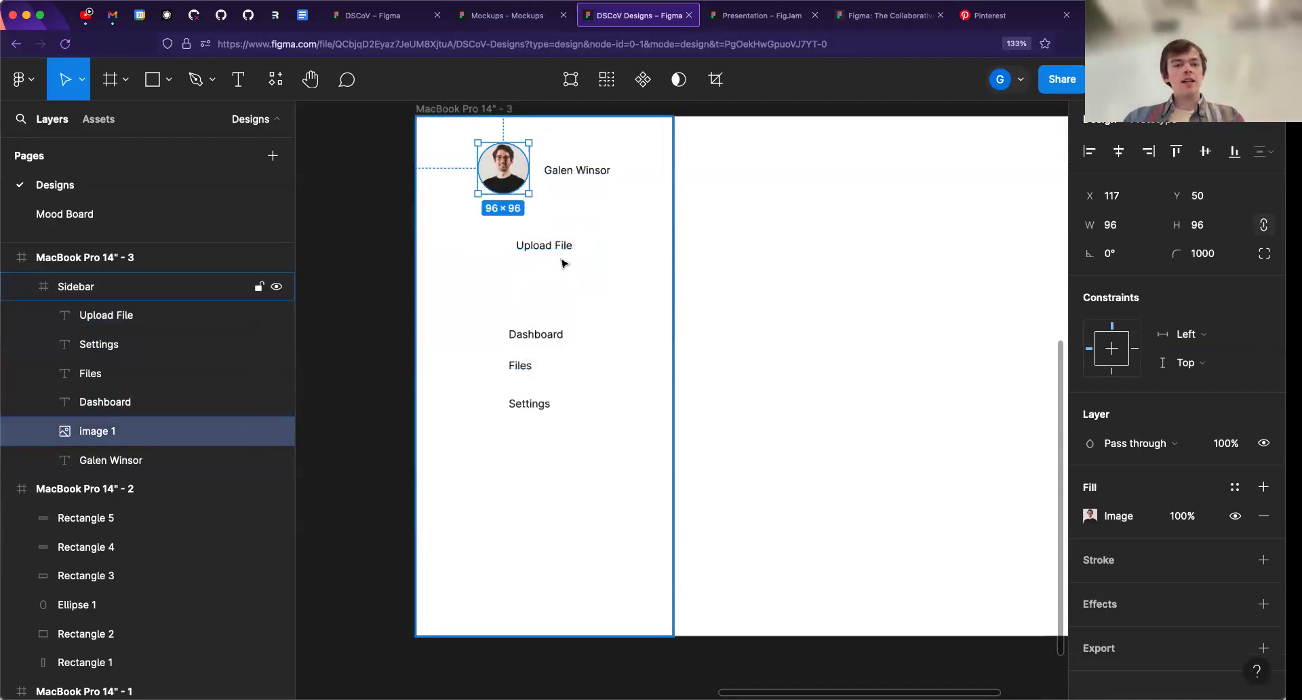
- Wrap the "Upload File" text label in a frame of its own inside the Sidebar
scroll(562, 252, up, 10)
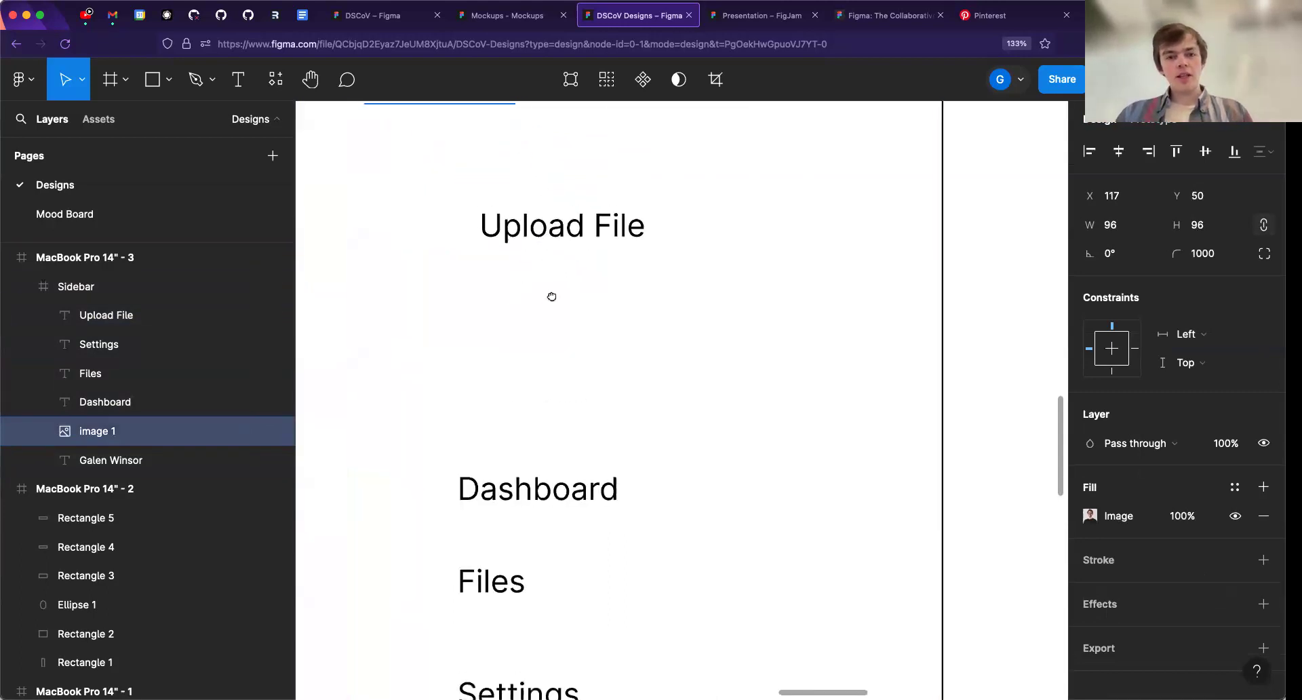
drag(575, 351, 671, 338)
scroll(678, 291, down, 1)
click(667, 353)
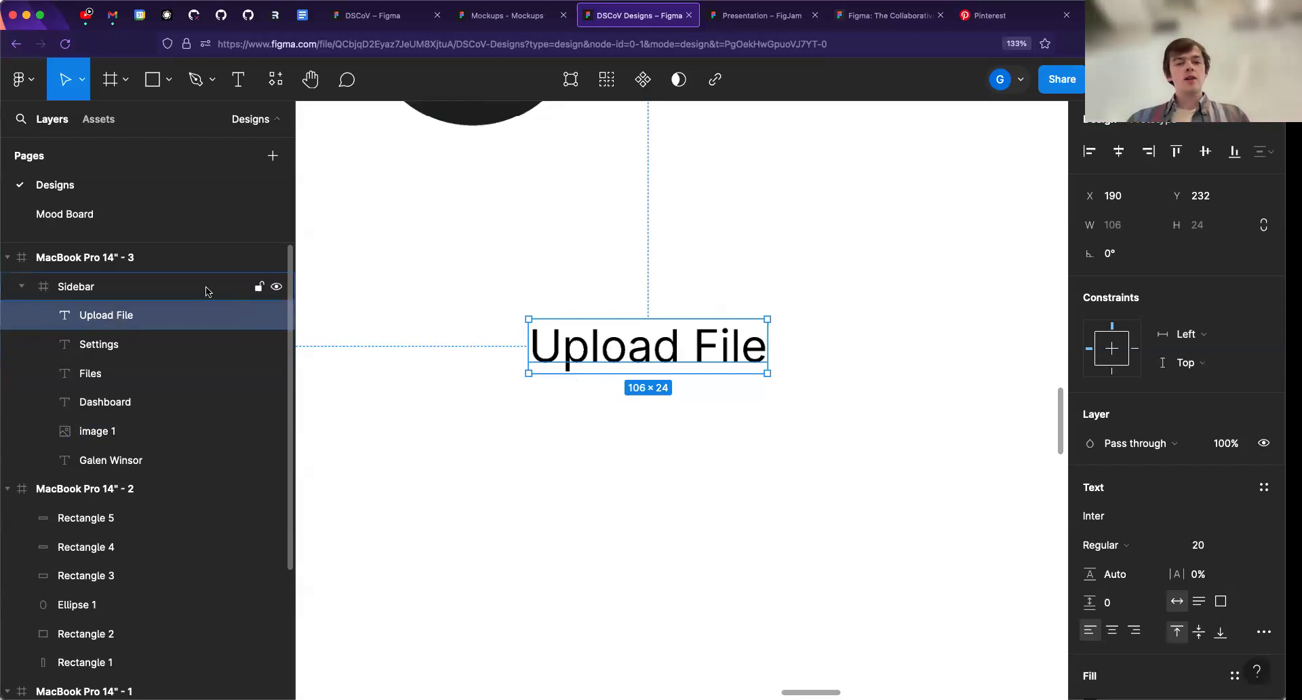
right_click(593, 350)
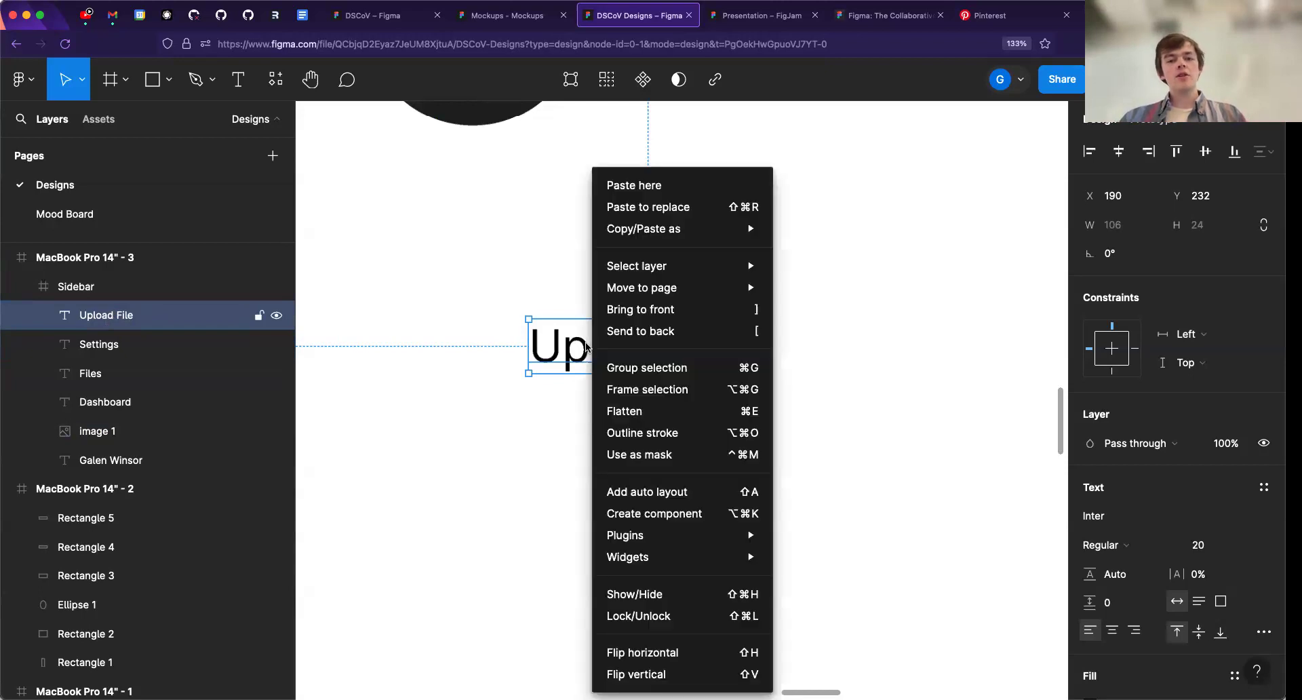
mouse_move(624, 289)
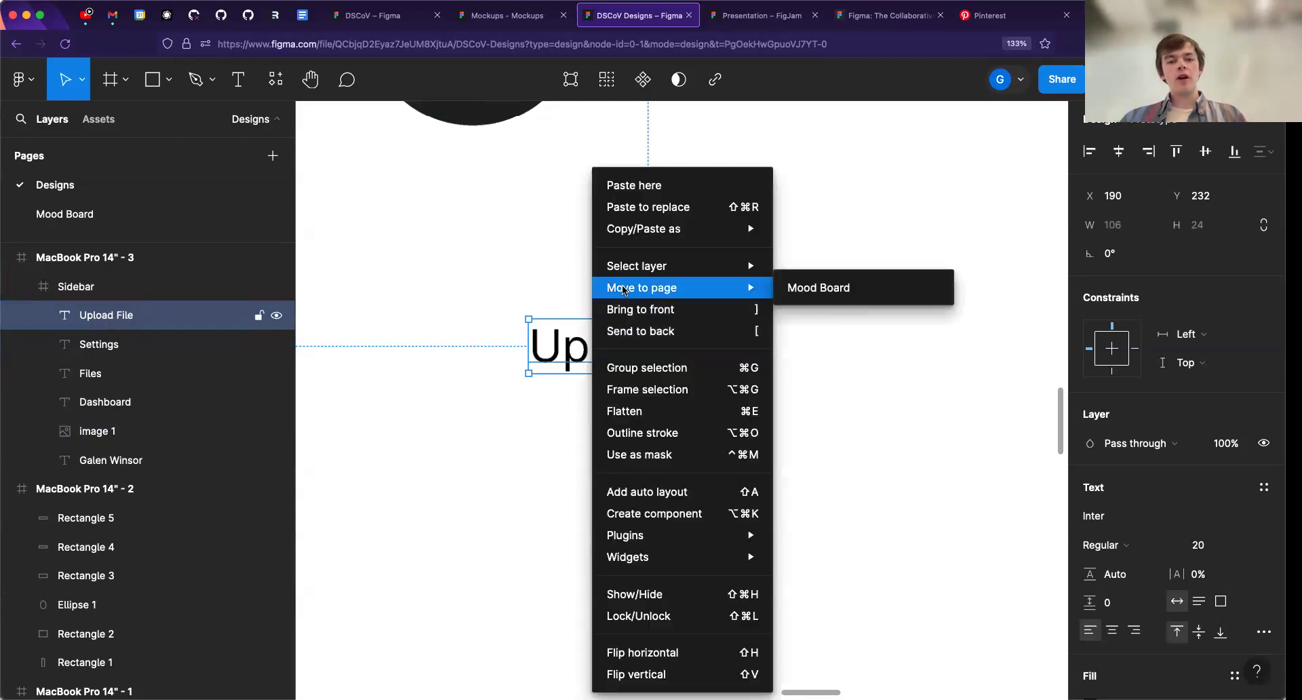
click(630, 391)
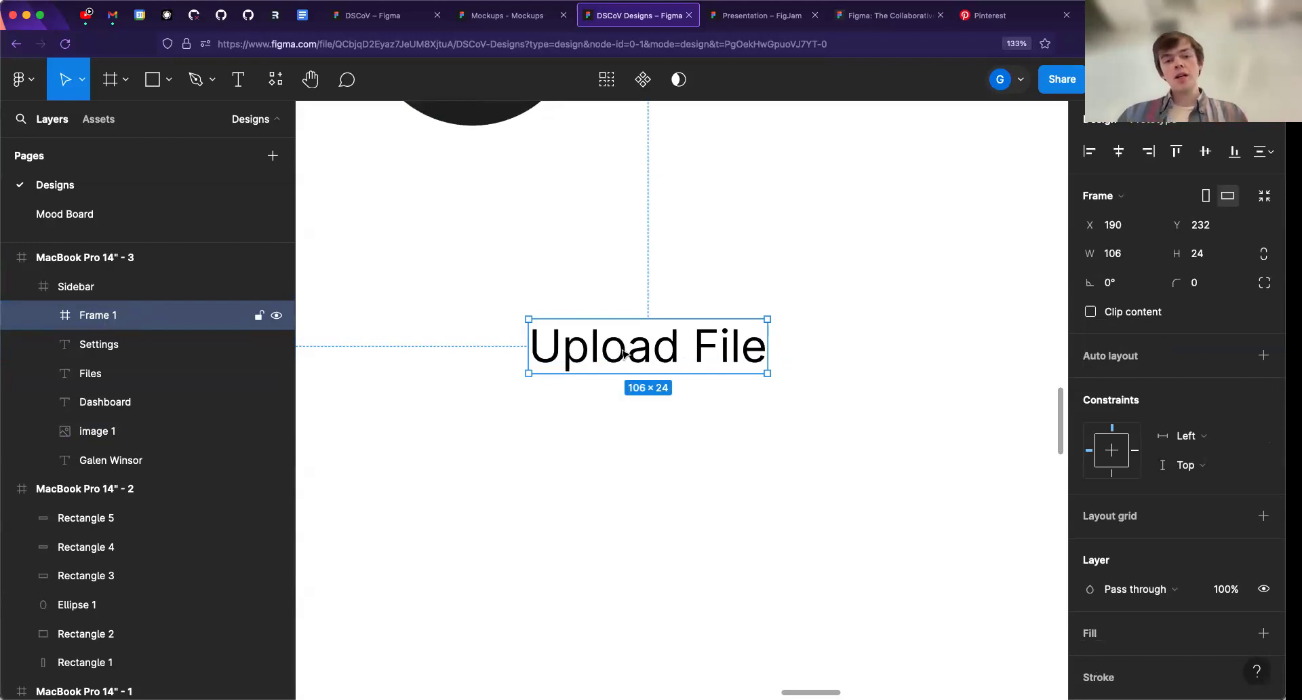
- Rename the frame around the "Upload File" label as "Button"
double_click(96, 316)
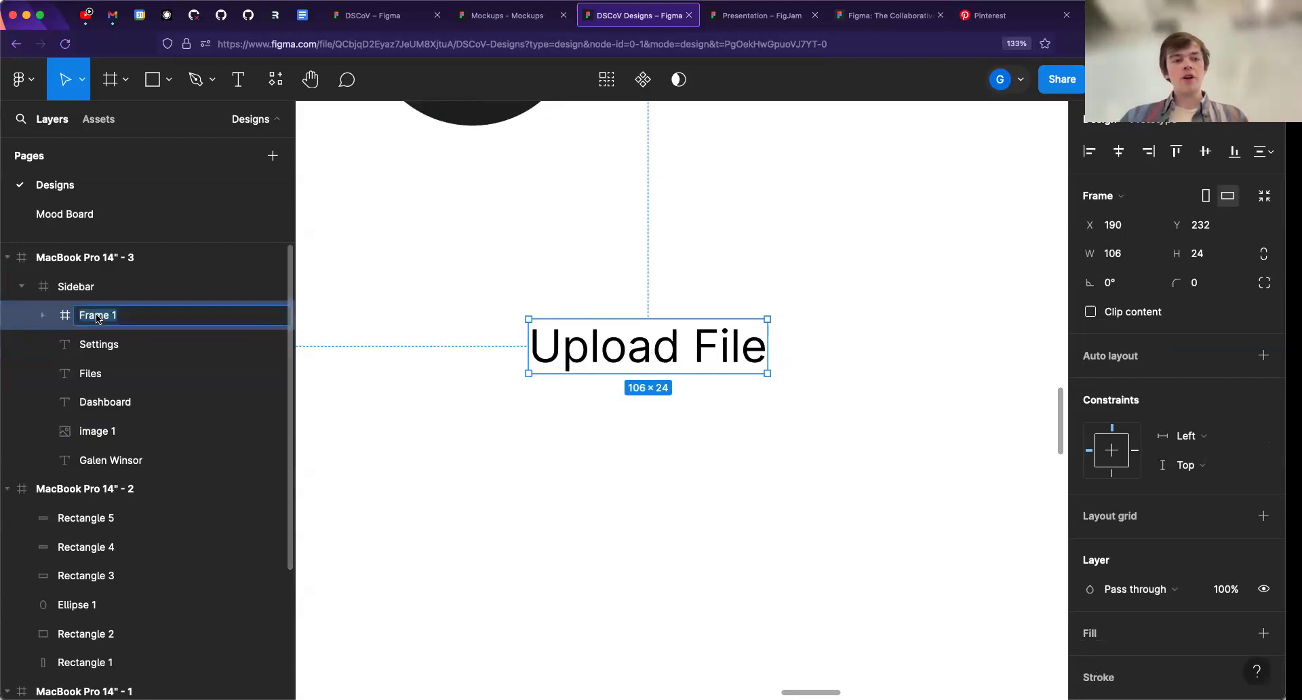
text(Button)
key(Return)
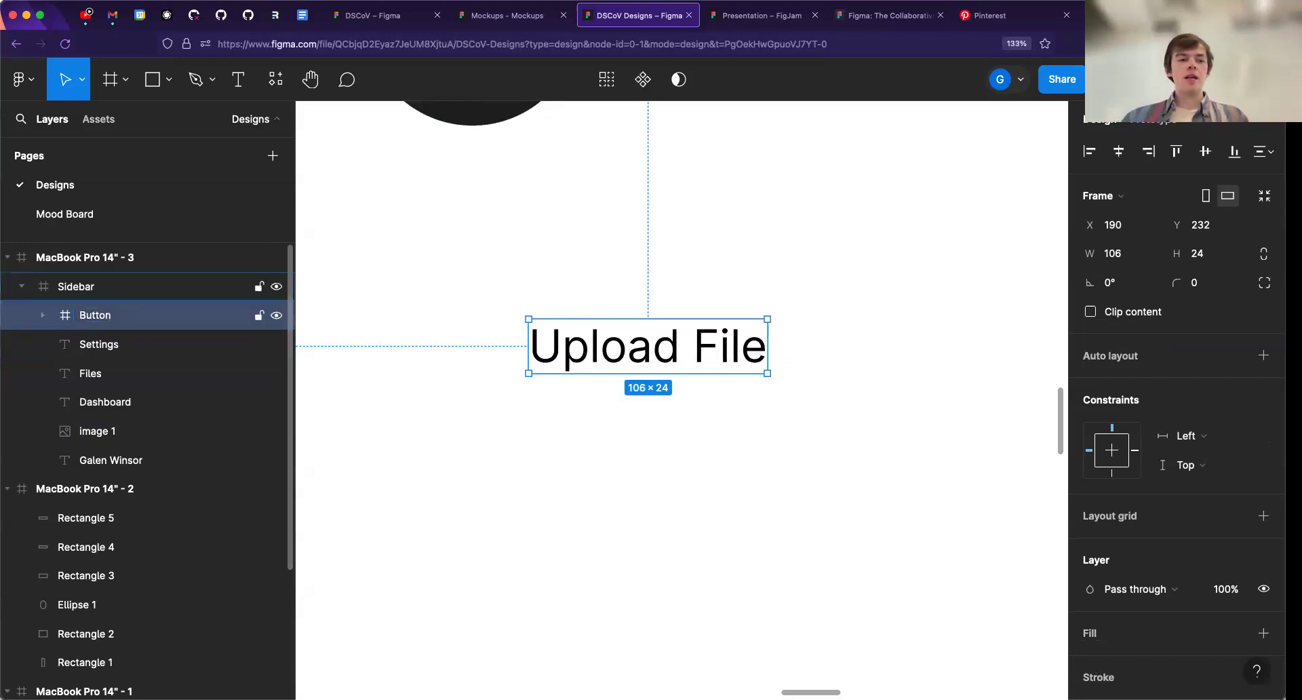
- Expand the Button frame in the layer tree, and move the frame to about X 184, Y 236
click(44, 314)
click(119, 346)
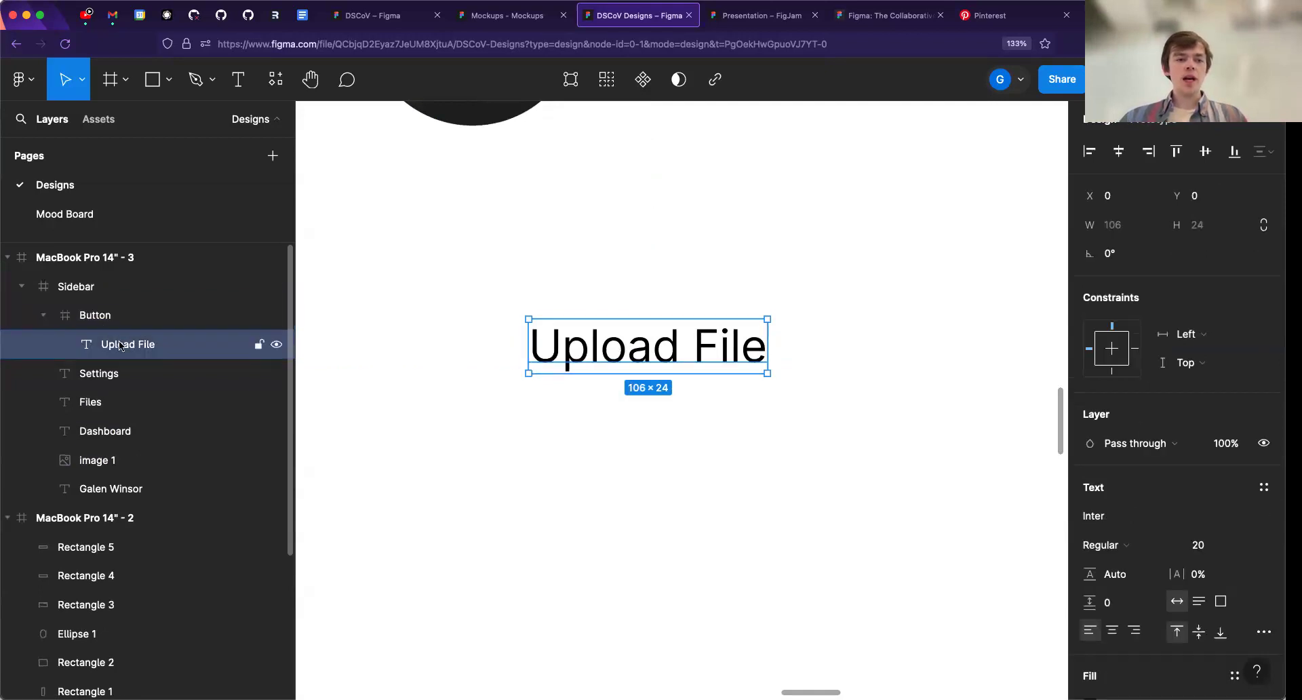
click(101, 318)
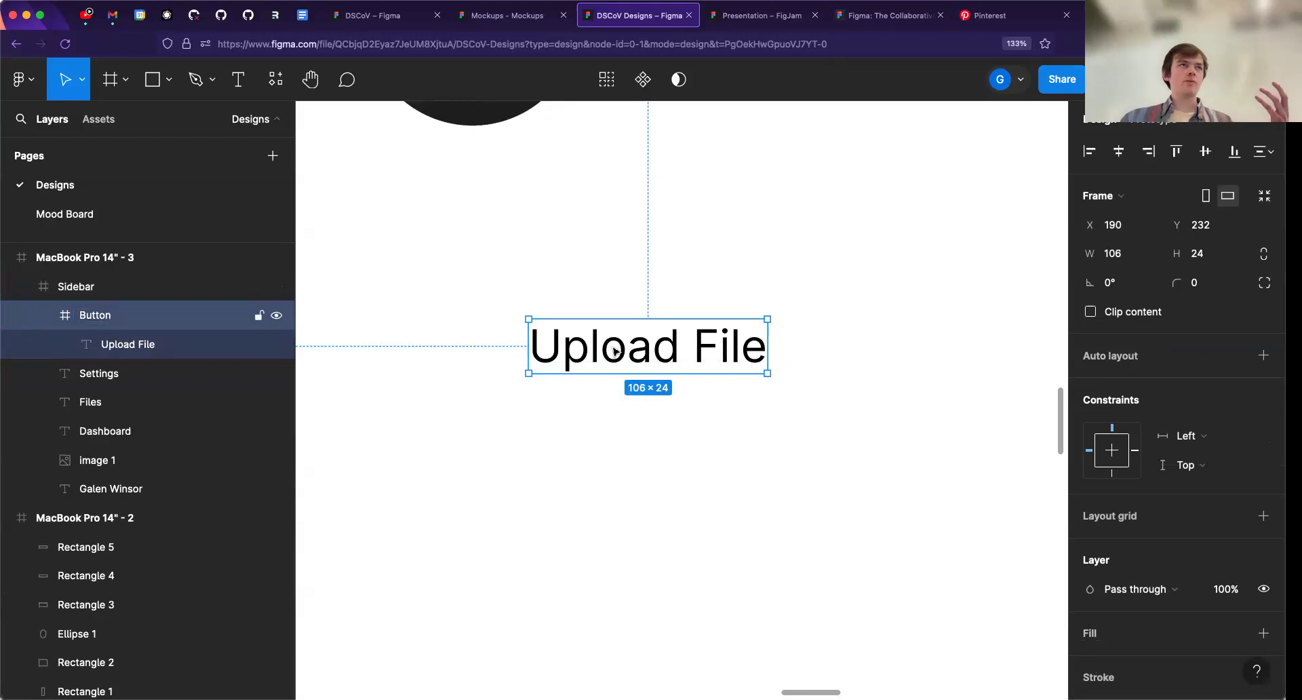
mouse_move(663, 354)
mouse_down()
mouse_move(619, 341)
mouse_move(663, 366)
mouse_up()
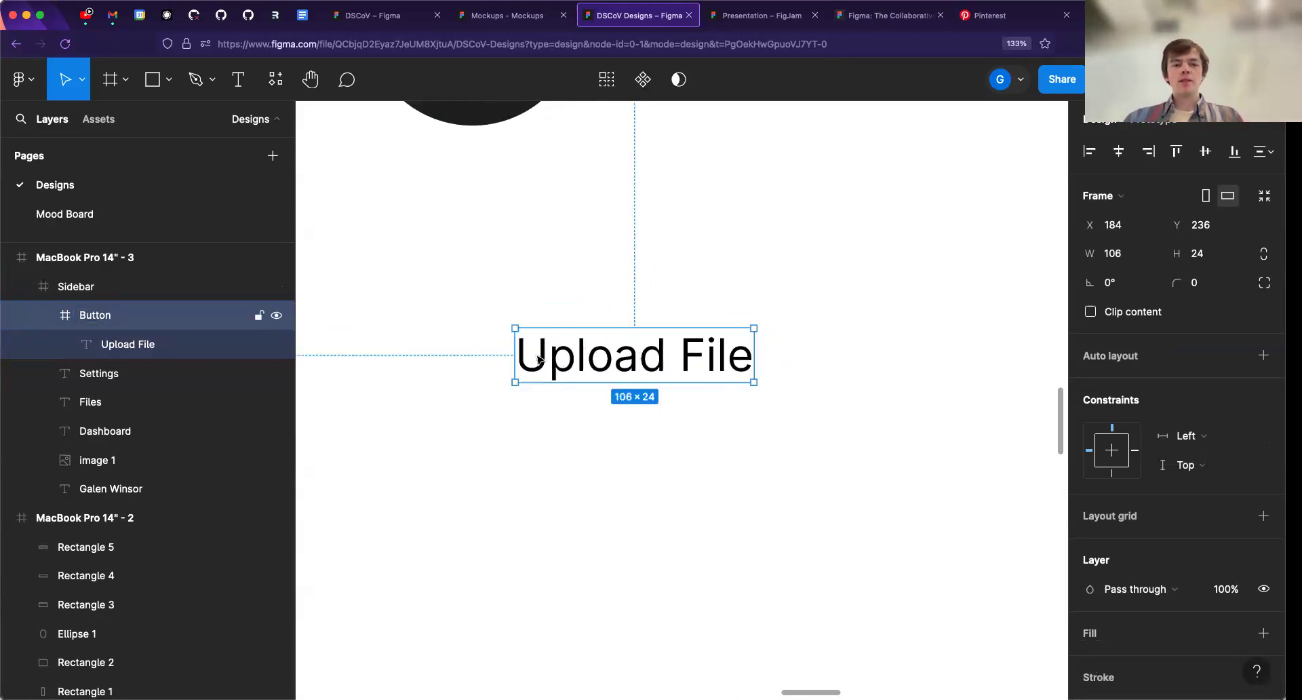
- Add a fill to the Button frame and set its colour to black
scroll(1124, 491, down, 5)
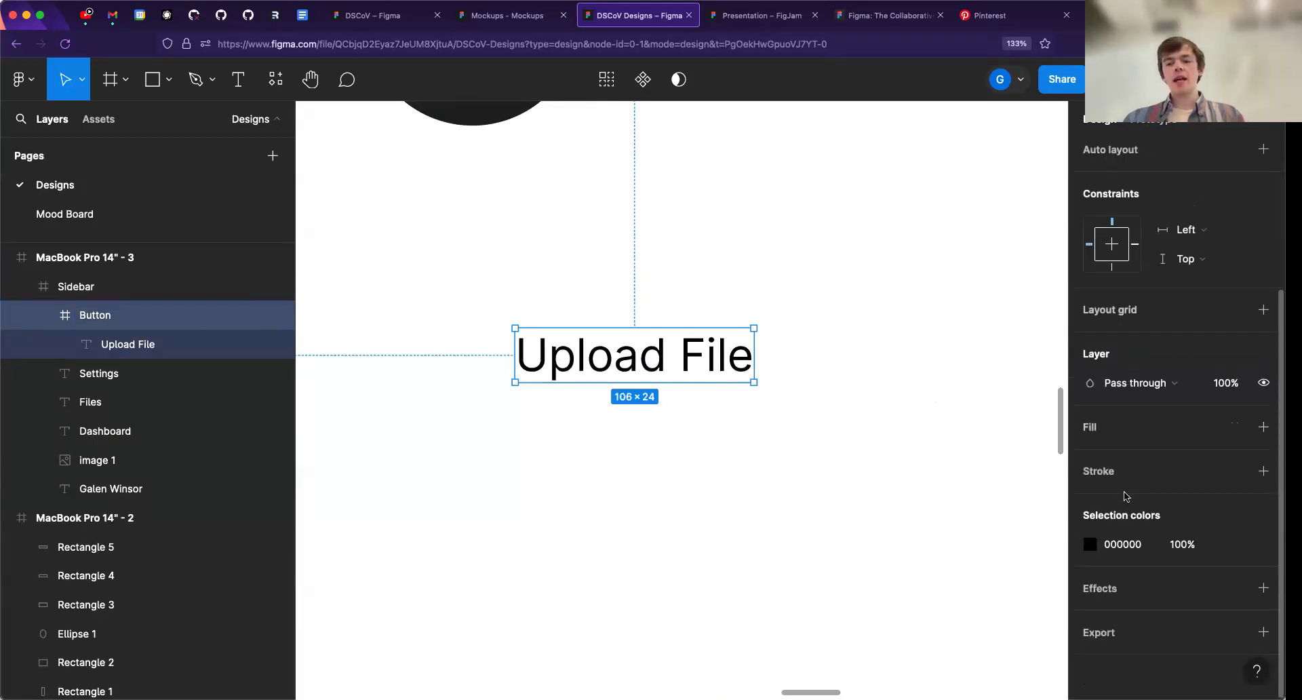
scroll(1125, 494, down, 1)
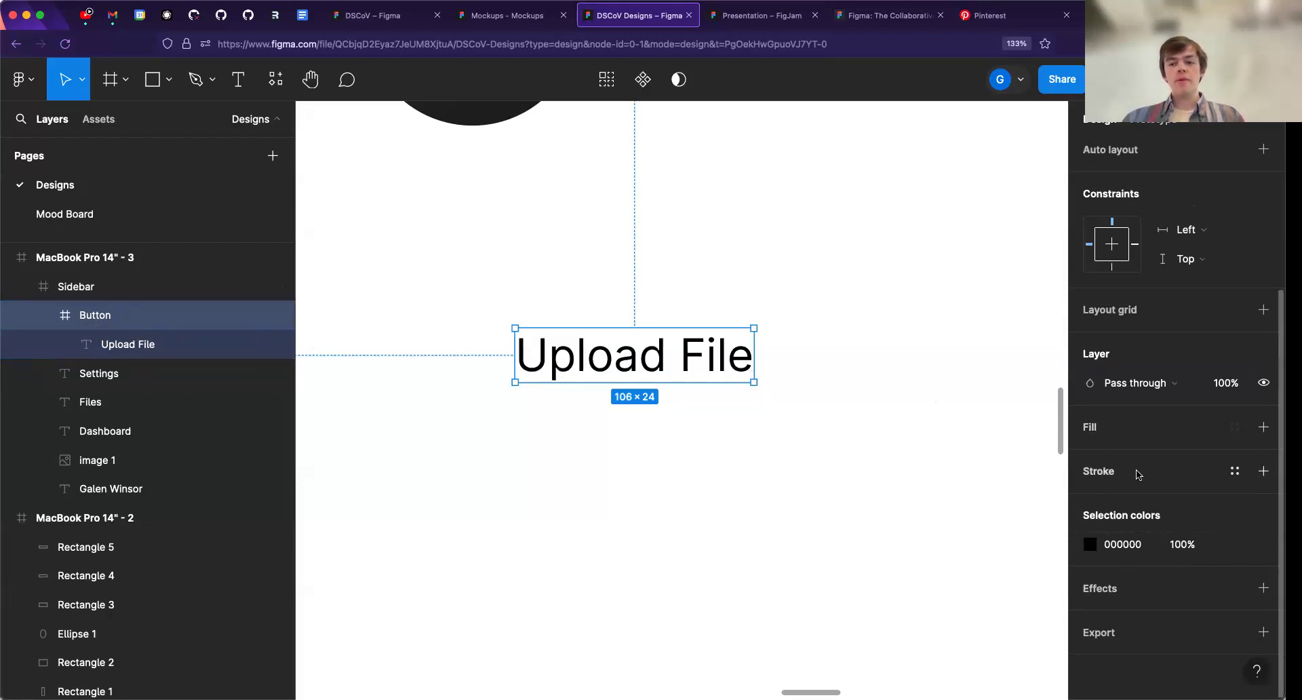
click(1102, 431)
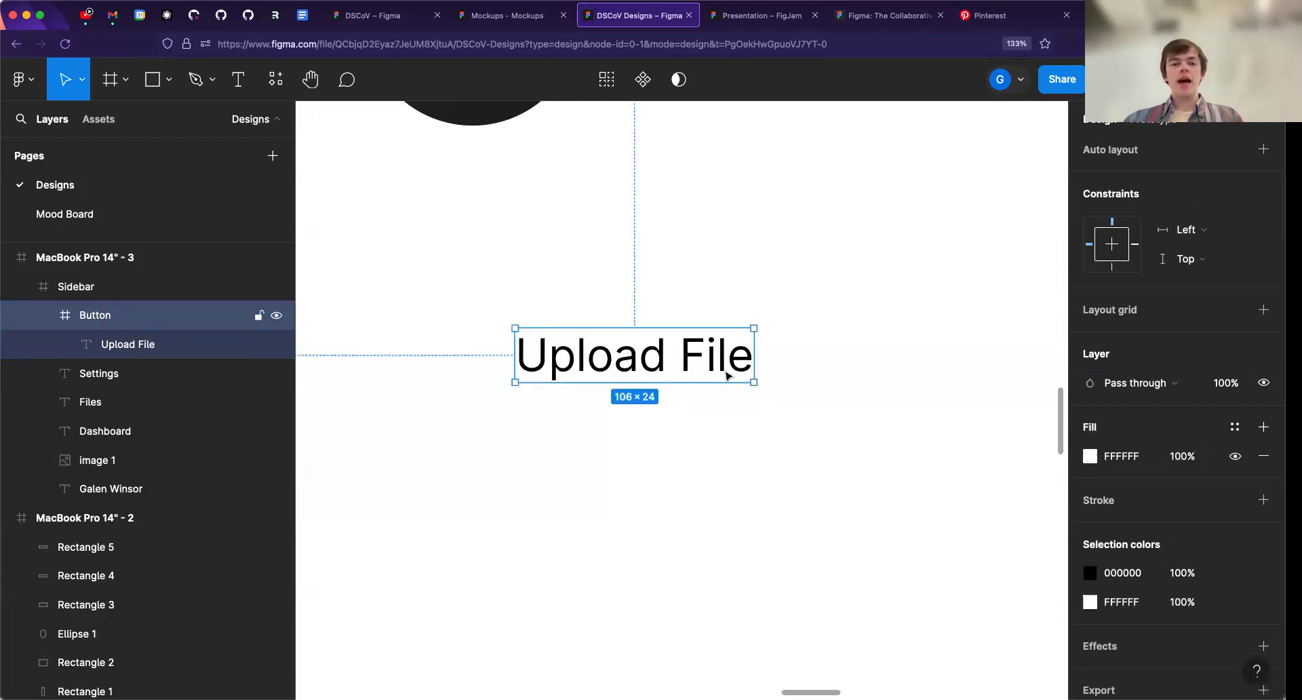
click(1124, 456)
text(black)
key(Return)
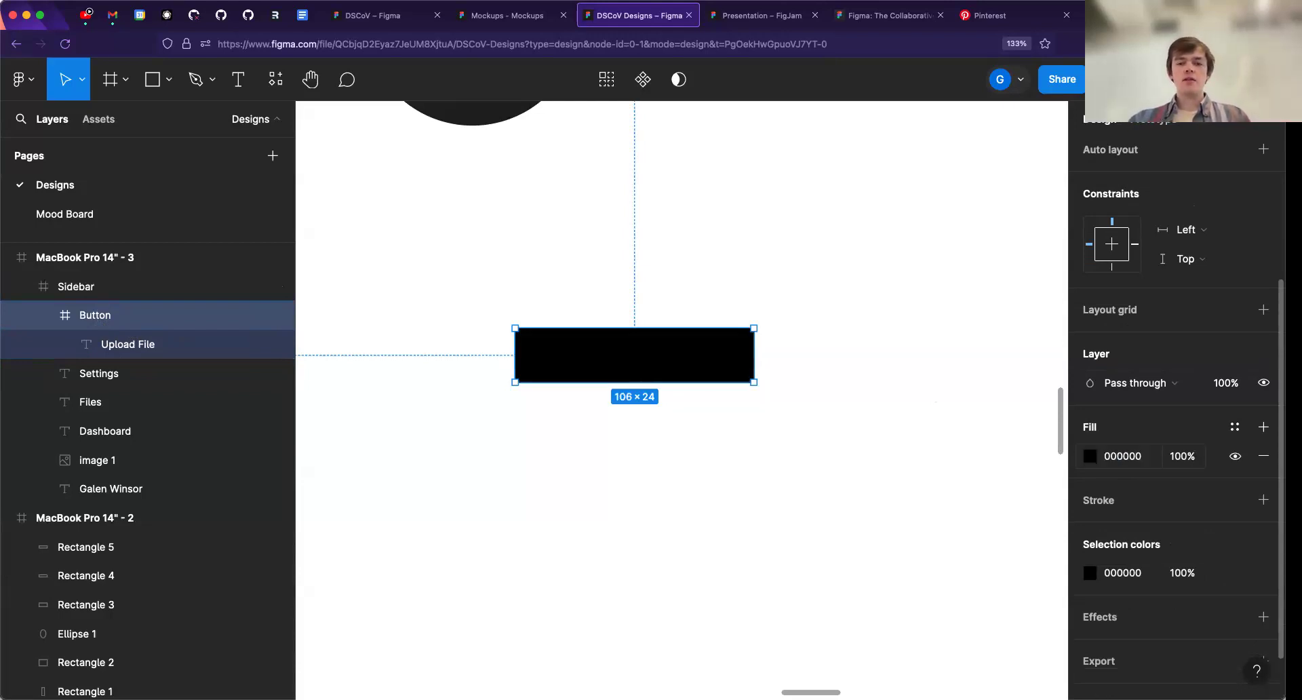
- Set the fill of the "Upload File" text inside the Button frame to white
click(143, 344)
scroll(1153, 542, down, 1)
click(1122, 583)
text(white)
key(Return)
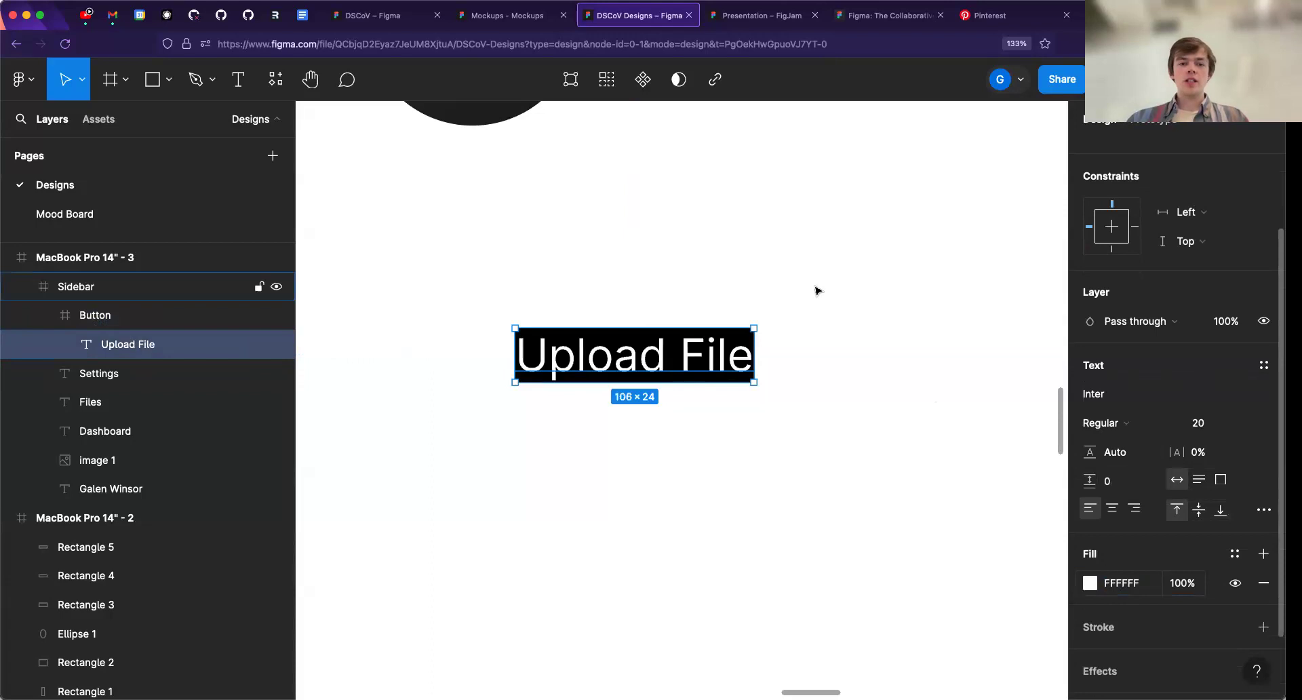
click(671, 340)
double_click(670, 359)
double_click(671, 360)
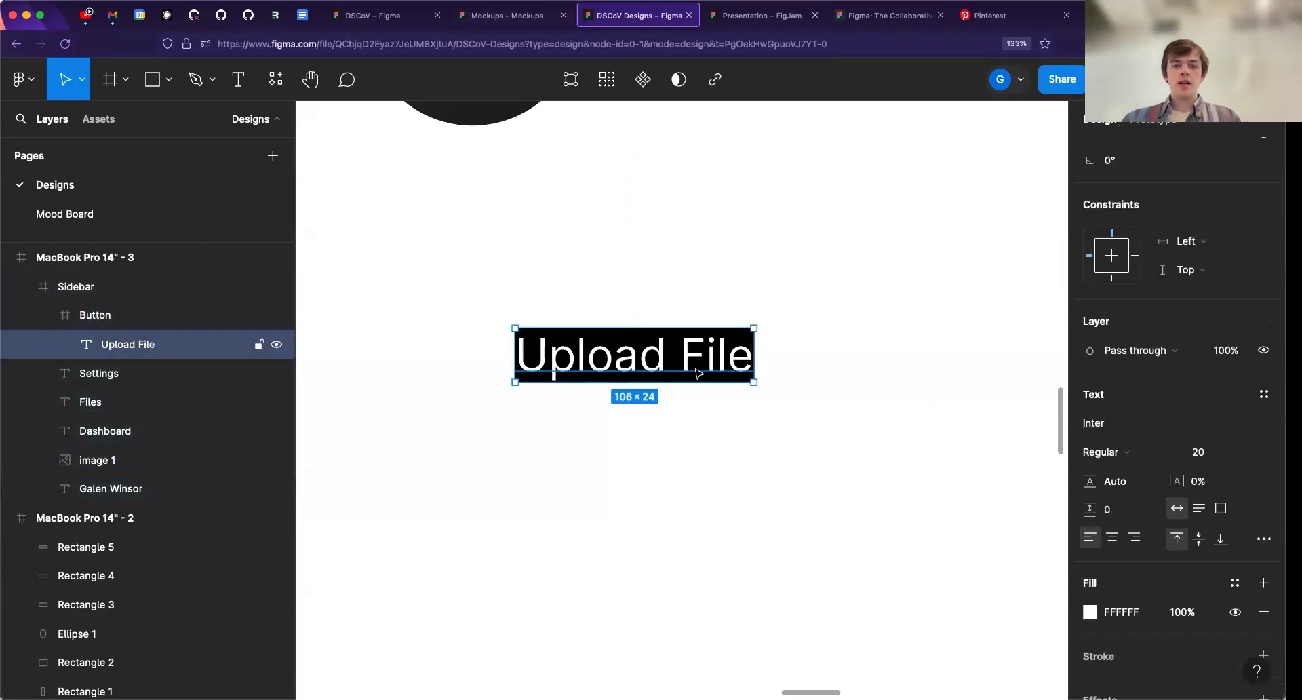
click(686, 304)
double_click(671, 361)
click(676, 303)
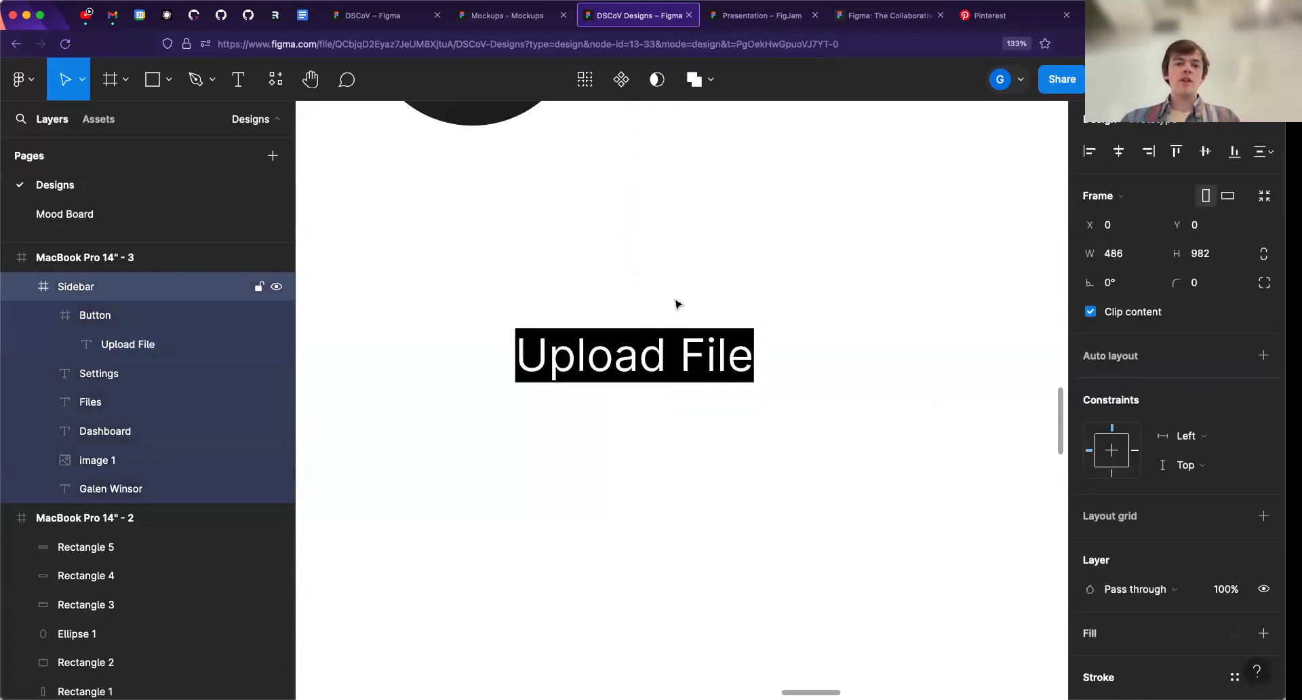
double_click(672, 370)
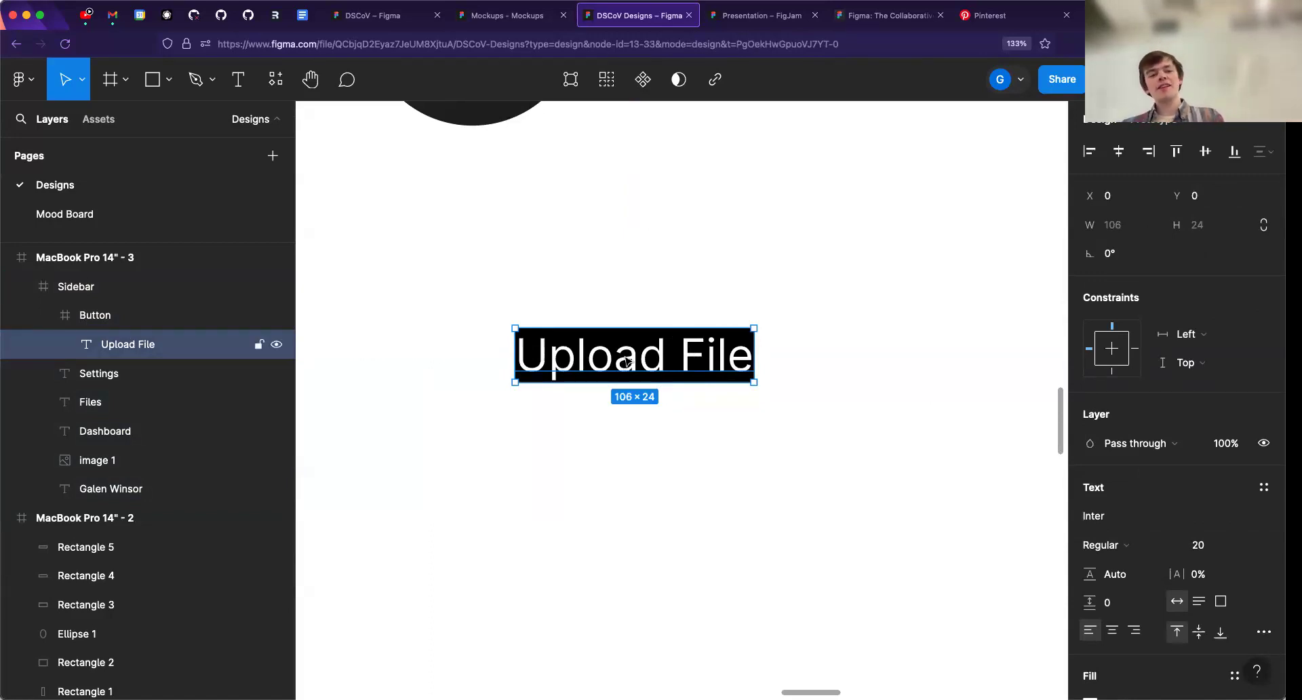
- Try moving the "Upload File" text on its own inside the Button frame, and undo the move
click(120, 315)
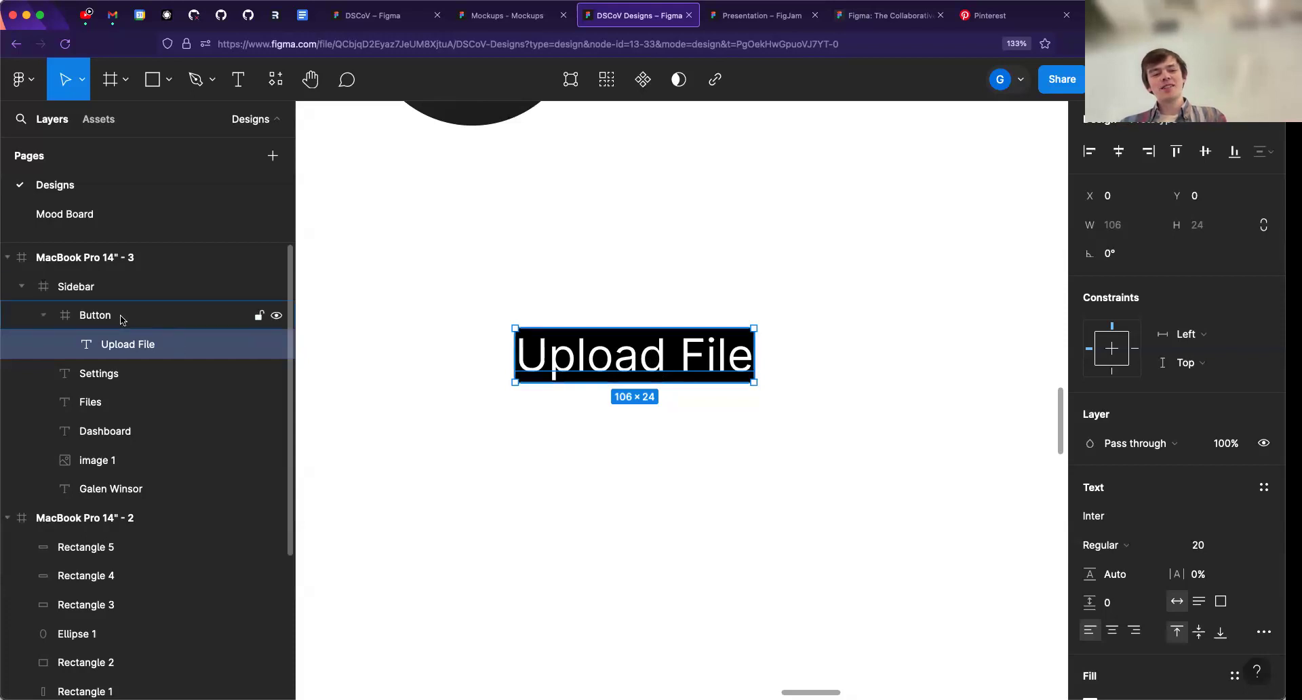
click(136, 345)
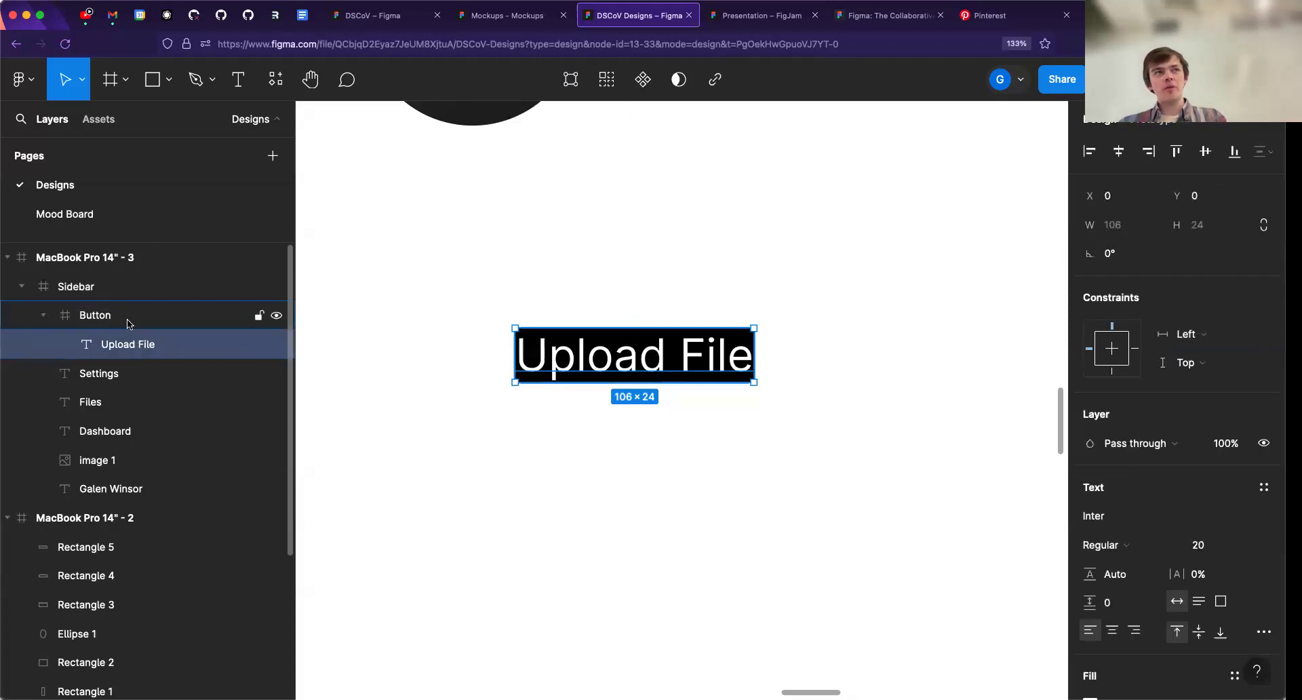
click(126, 319)
click(102, 341)
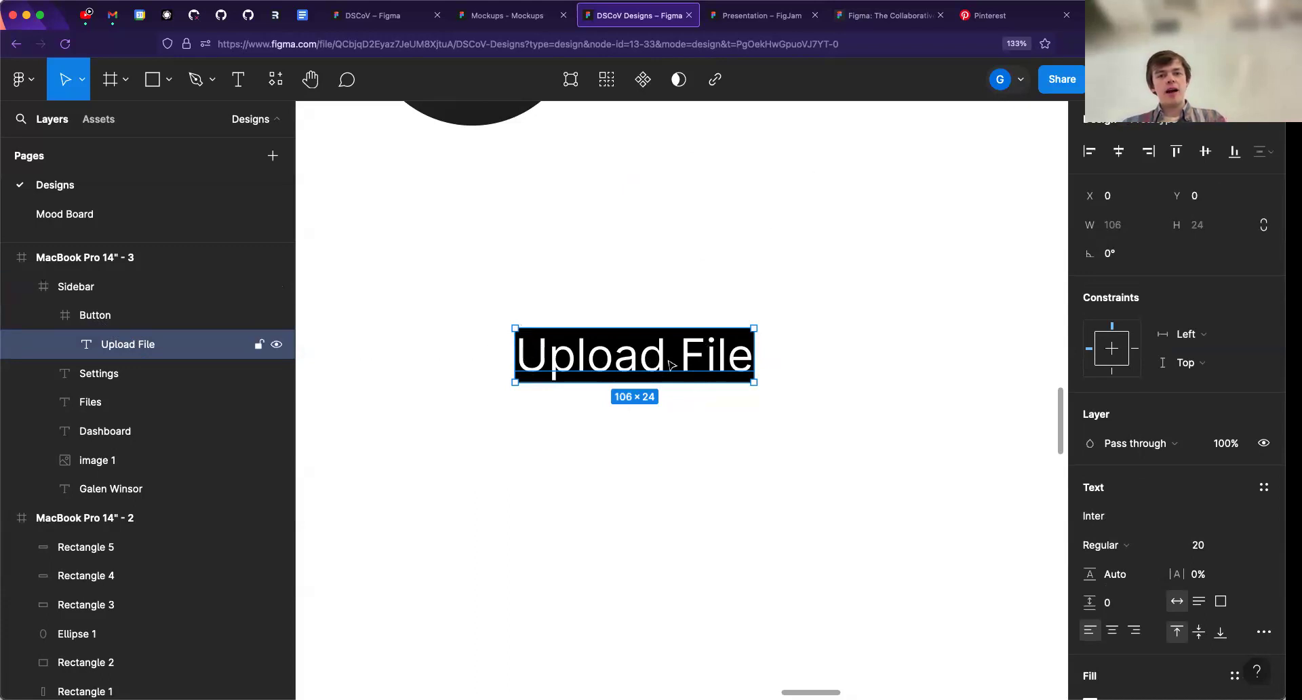
drag(684, 357, 656, 360)
key(super+z)
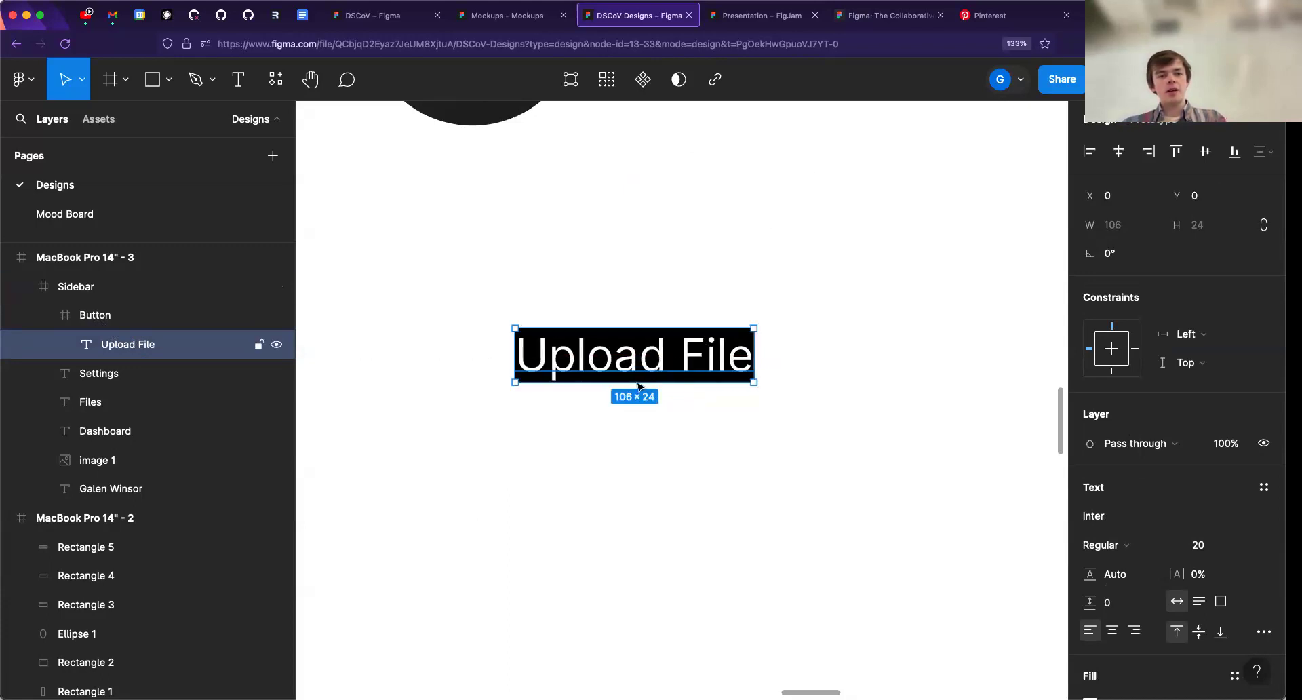
- Apply auto layout to the Button frame
click(108, 314)
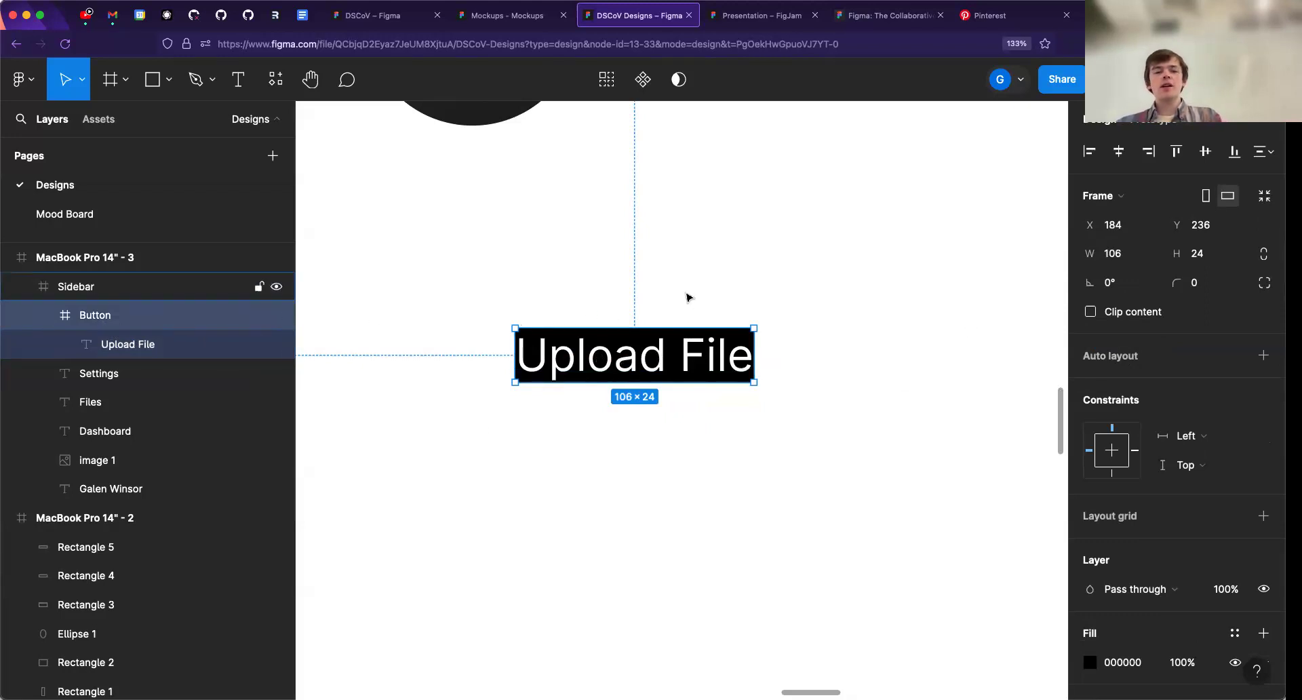
scroll(691, 318, up, 3)
scroll(692, 331, right, 4)
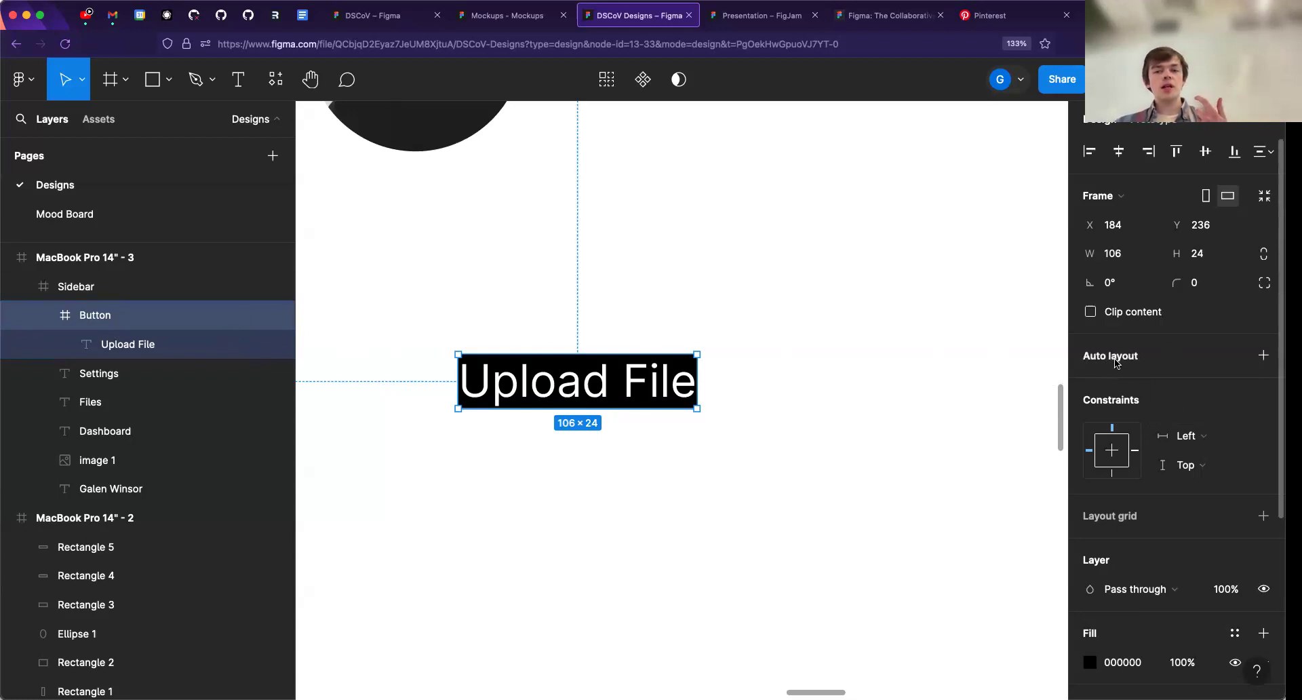
key(shift+a)
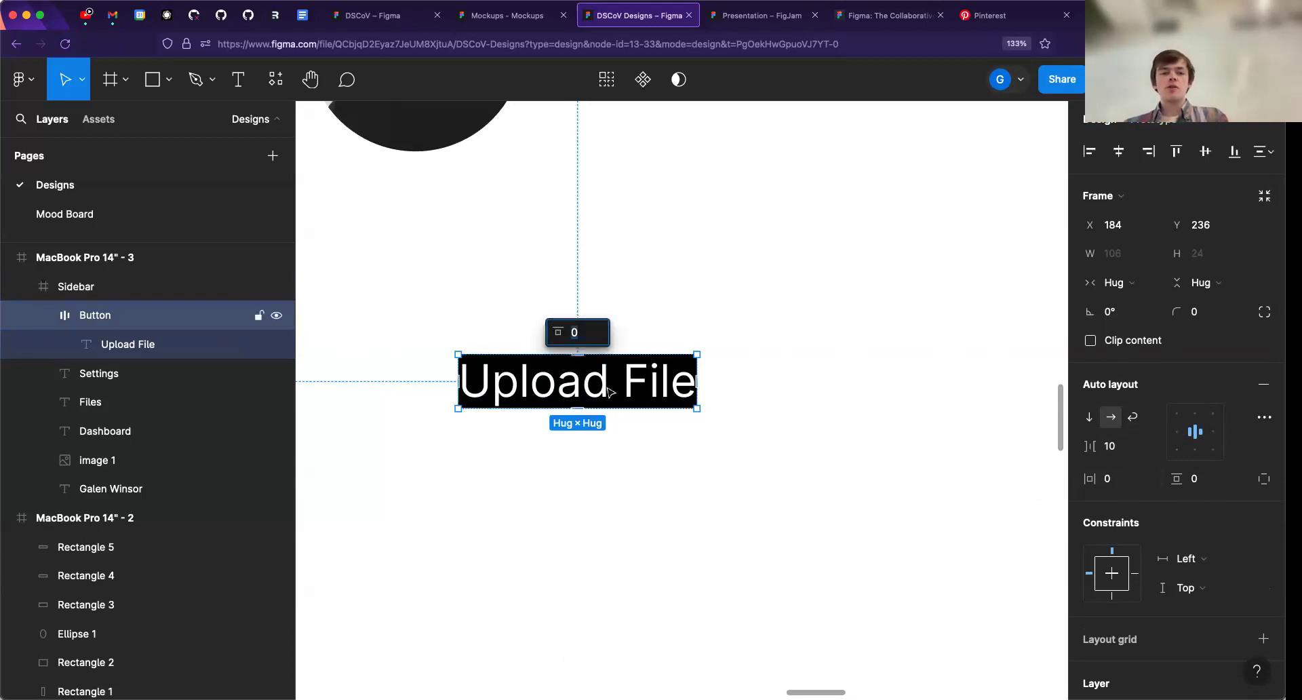
- Duplicate the "Upload File" text inside the Button frame, and try the vertical and wrap auto layout directions
click(228, 345)
drag(621, 392, 745, 383)
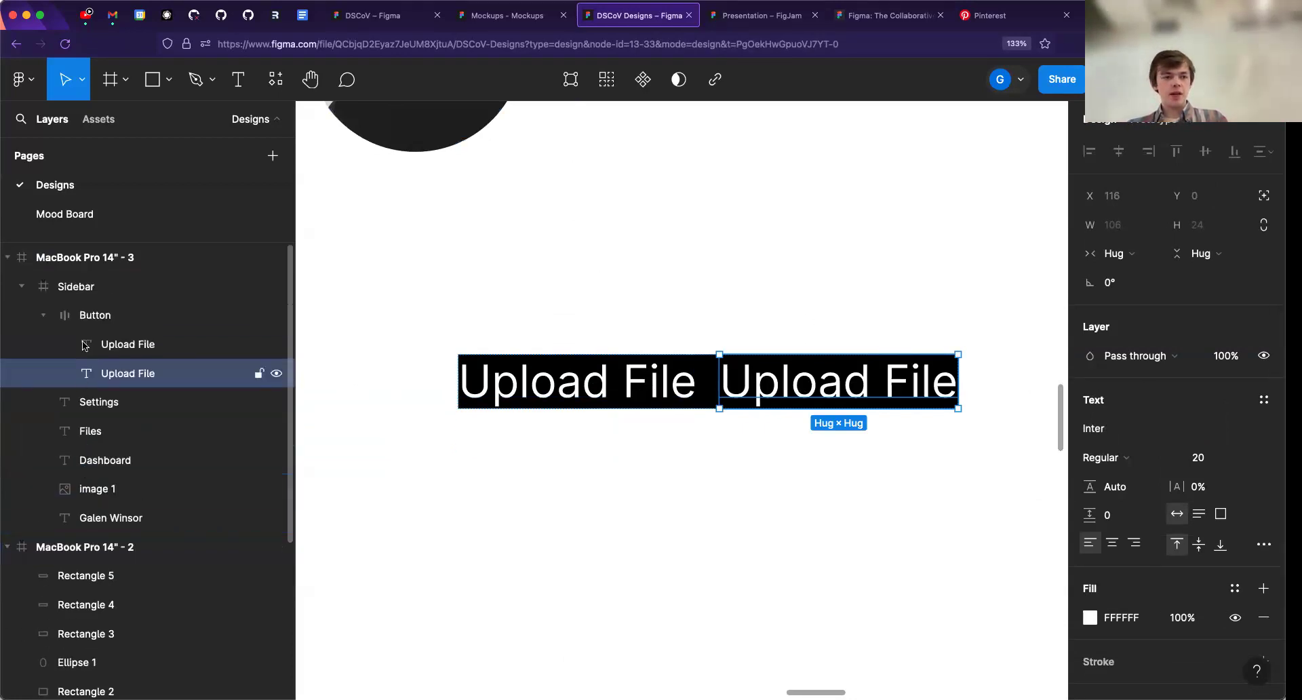
click(95, 314)
click(1088, 417)
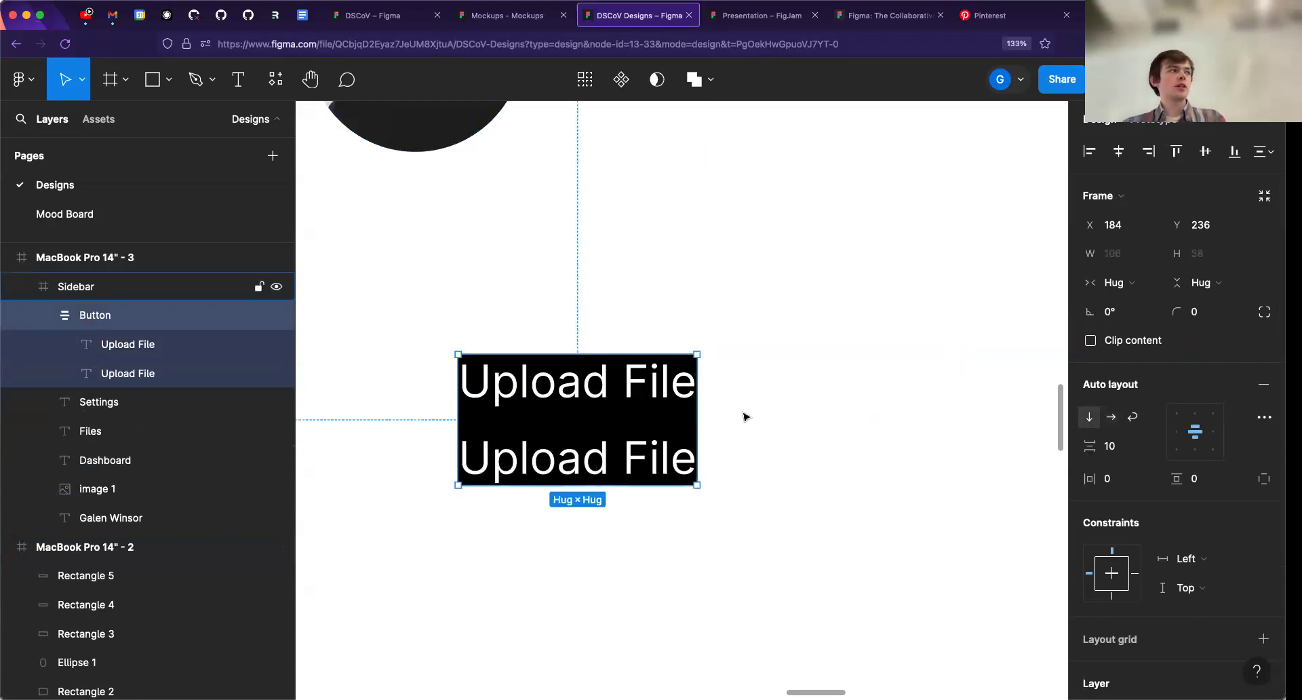
click(1132, 417)
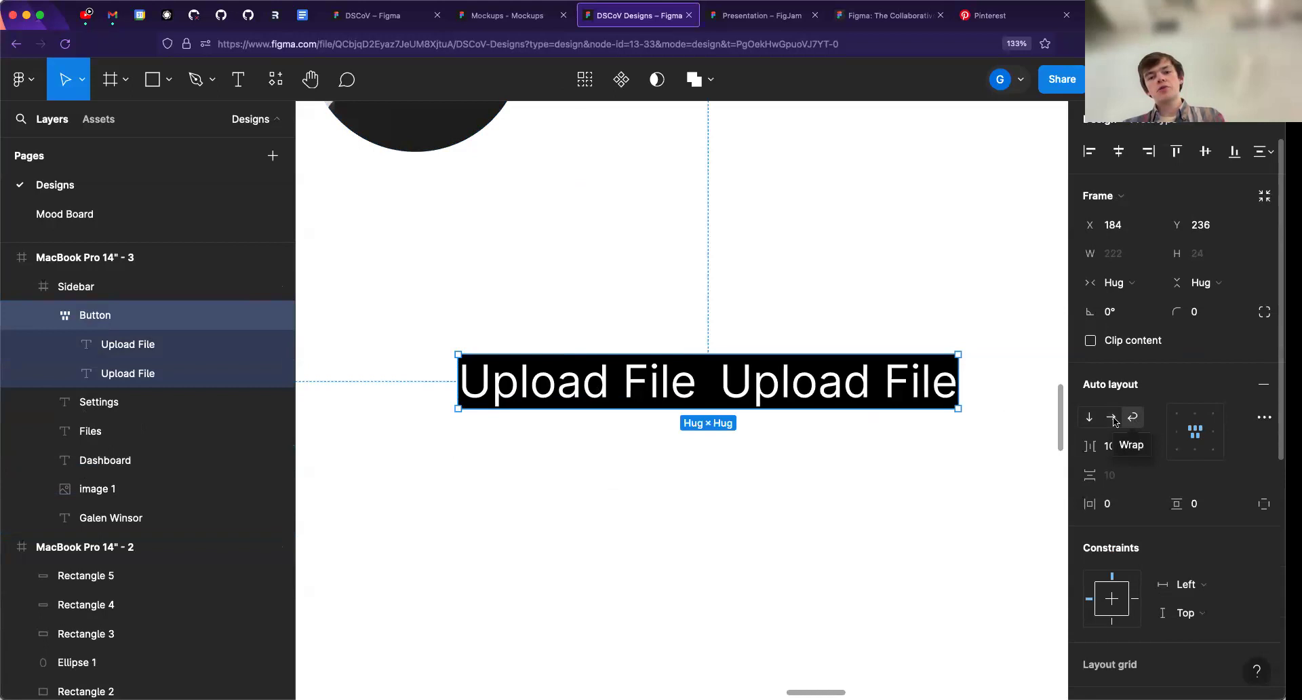
- Widen the wrapped Button frame to about 244, and switch its auto layout direction back to horizontal
drag(962, 387, 1048, 389)
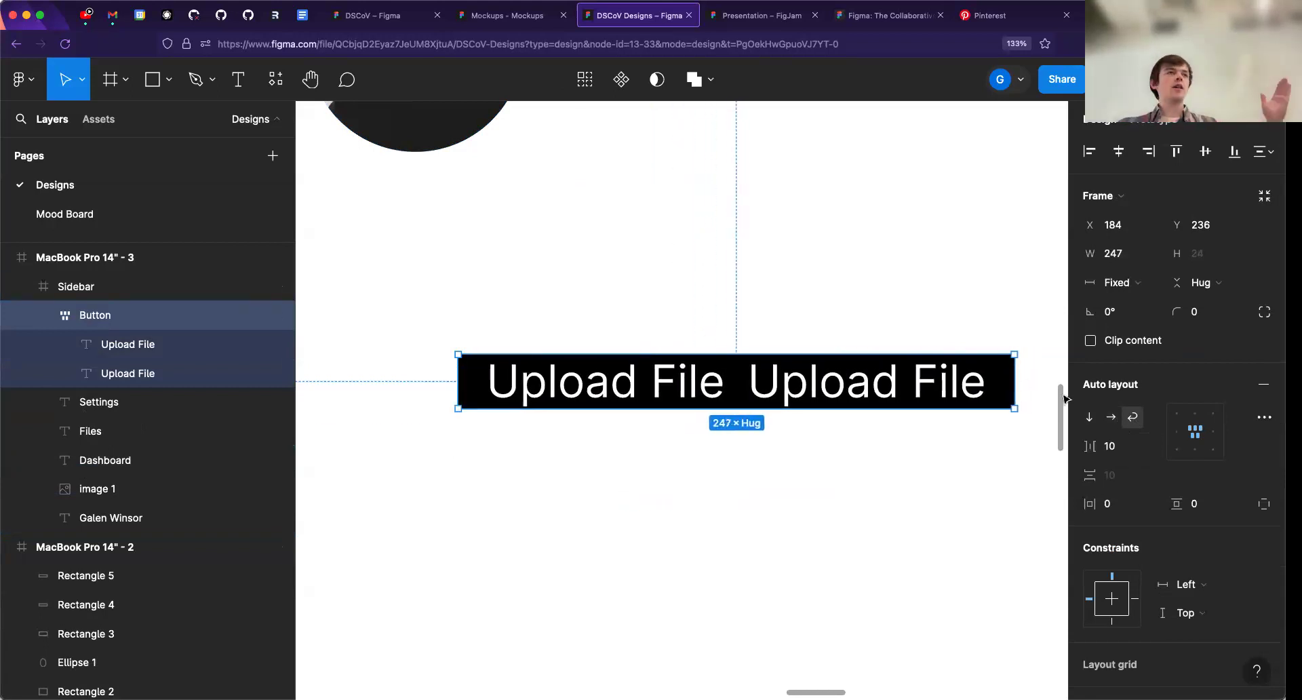
mouse_move(1005, 369)
mouse_down()
mouse_move(654, 381)
mouse_move(721, 396)
mouse_move(1007, 391)
mouse_up()
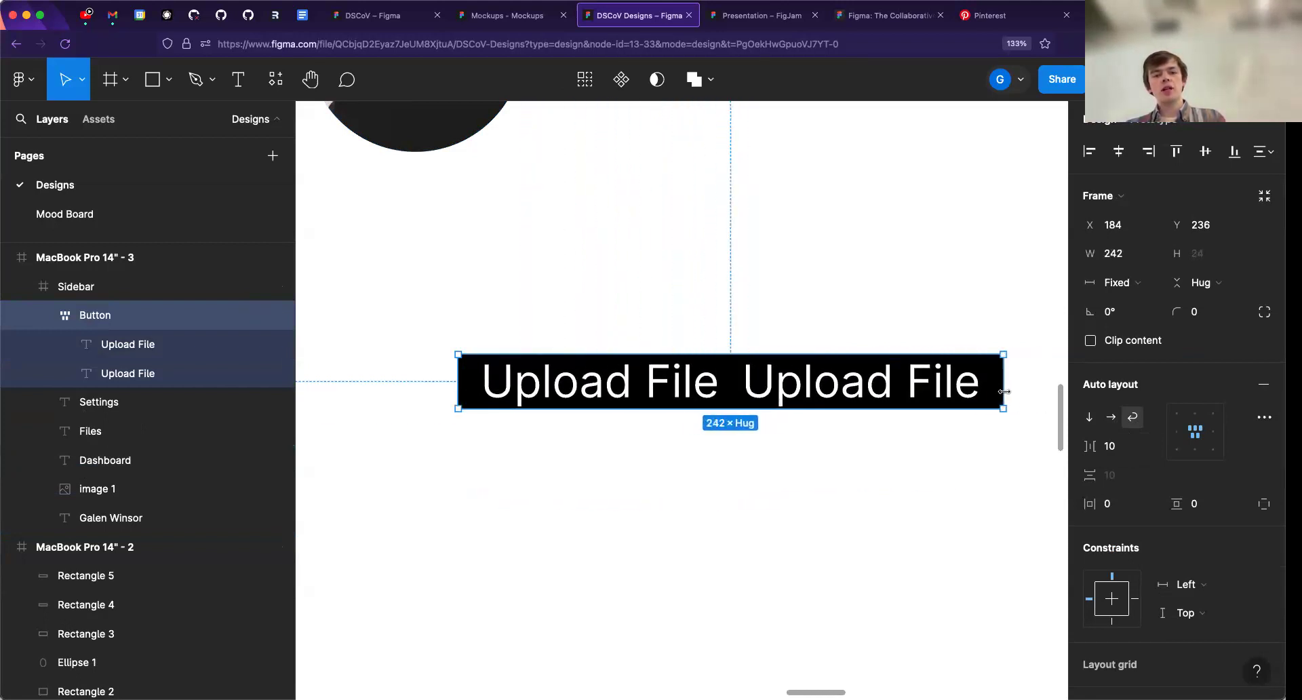
click(1097, 419)
click(1111, 418)
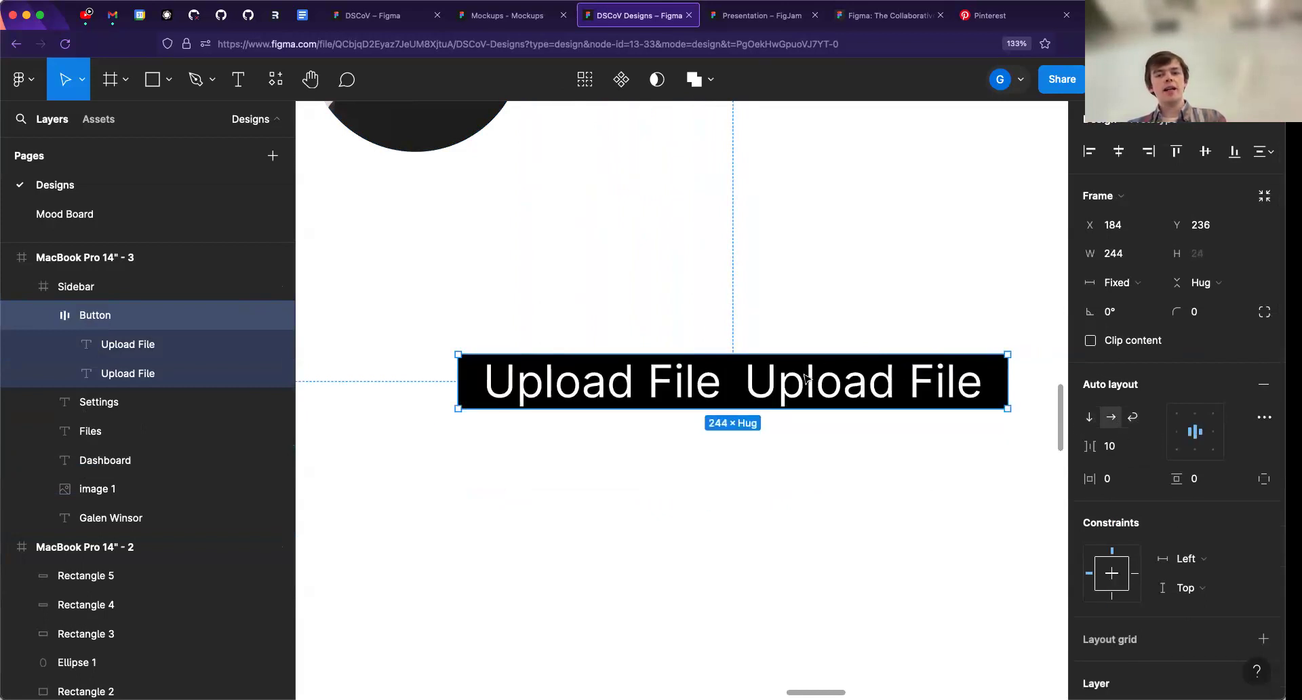
- Delete the second "Upload File" text from the Button frame, and narrow the frame to a width of about 161
click(904, 389)
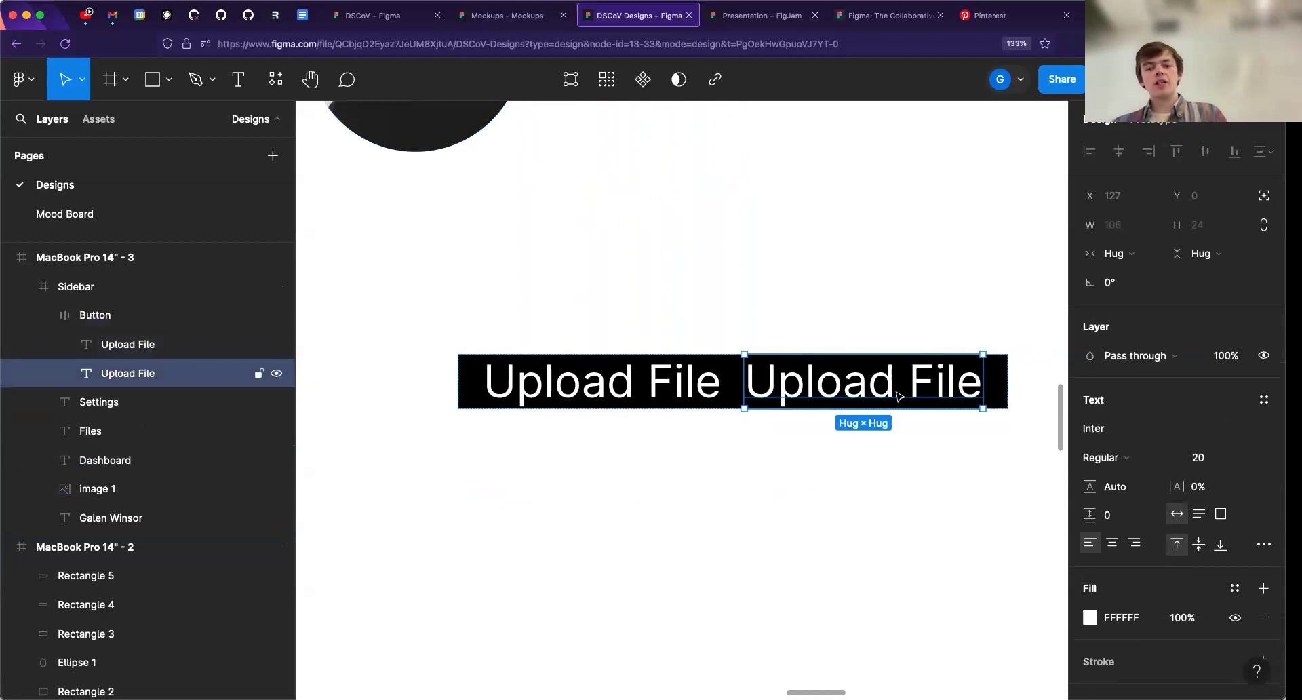
key(Delete)
click(953, 386)
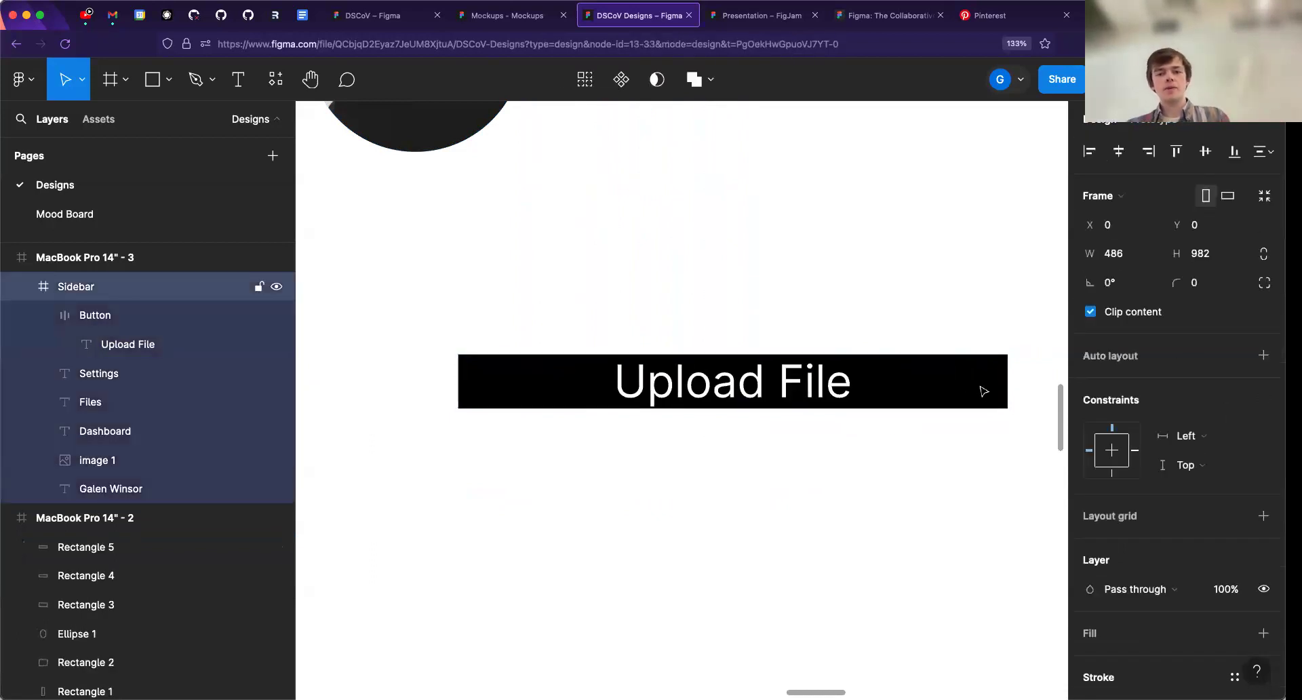
click(982, 385)
drag(1007, 381, 821, 381)
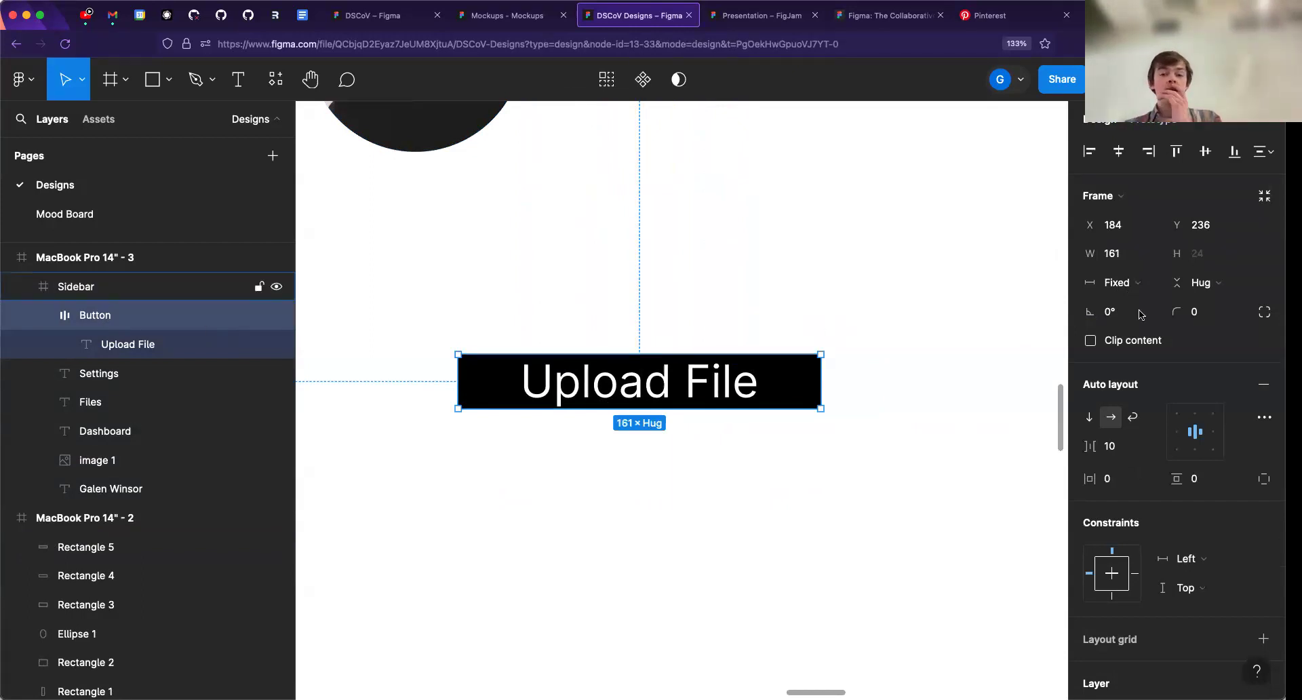
- Set the Button frame's horizontal sizing to Hug contents
click(1122, 289)
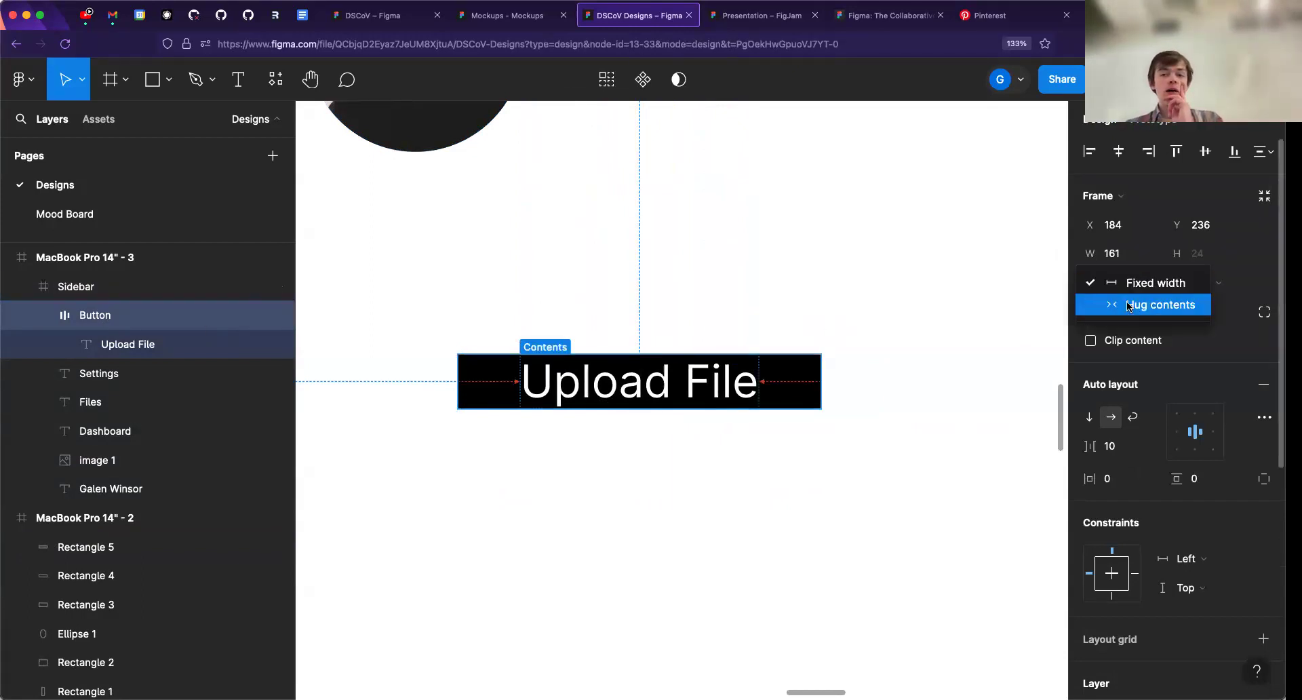
click(1122, 285)
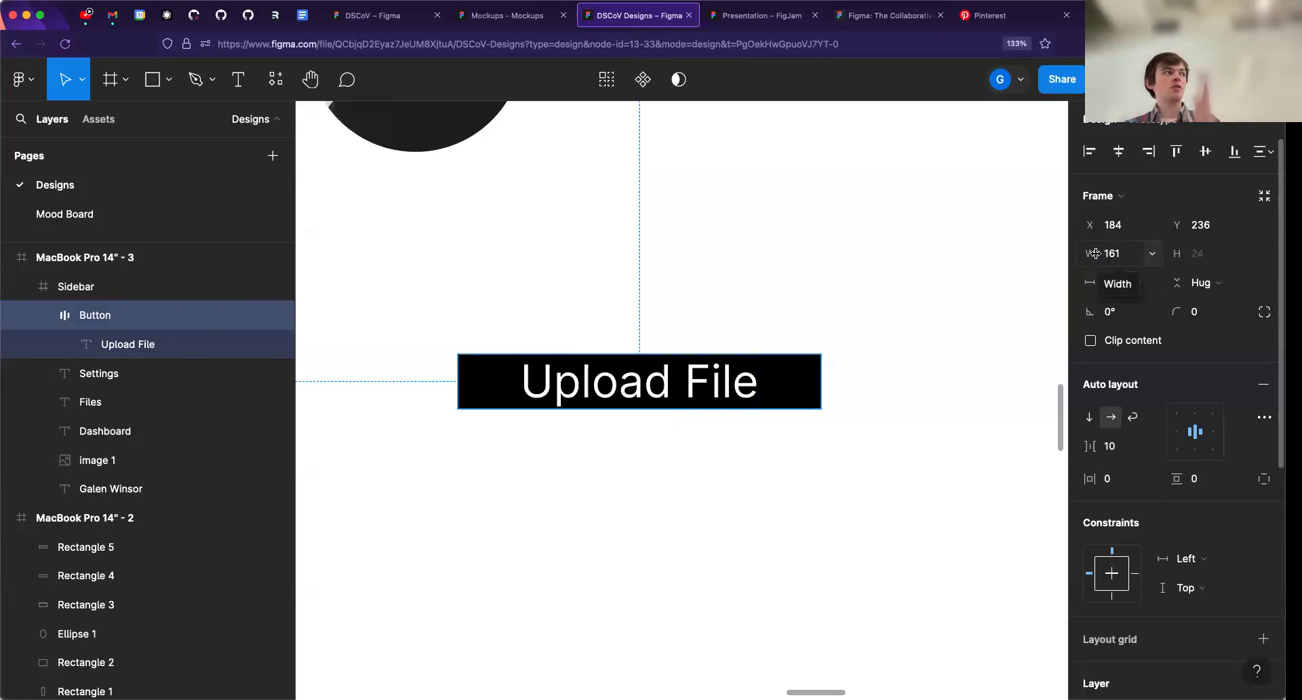
click(1112, 284)
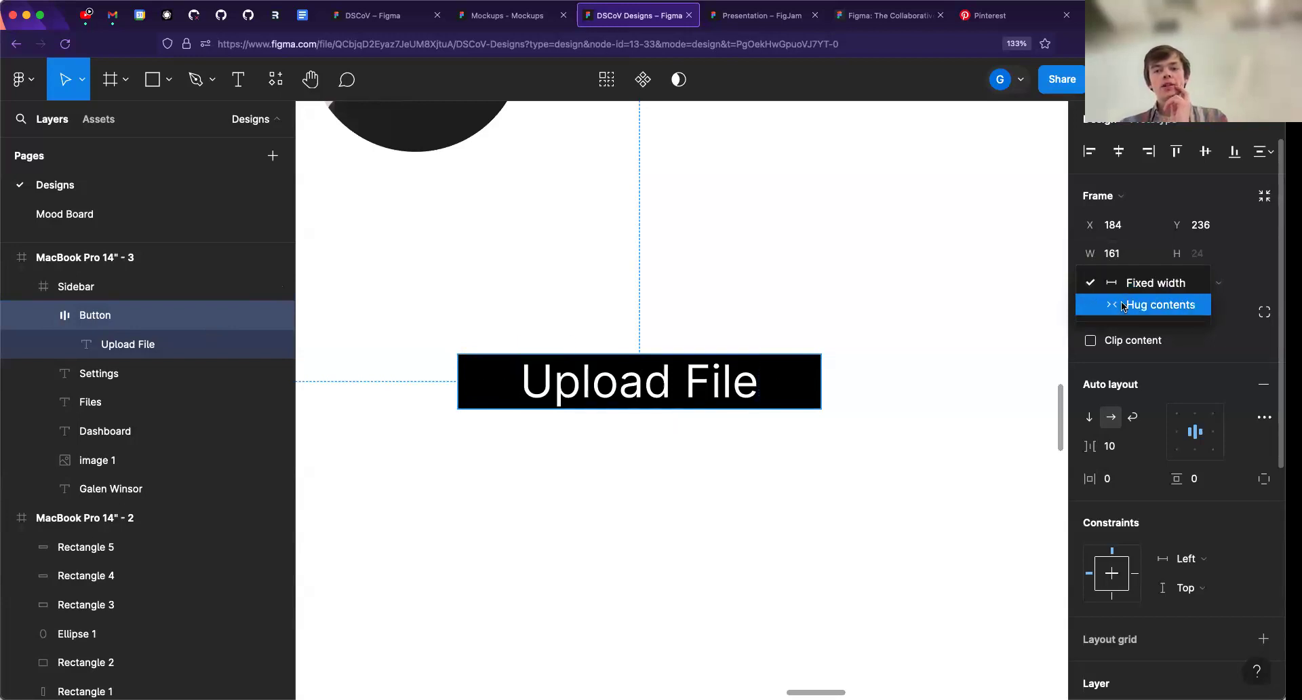
click(1118, 312)
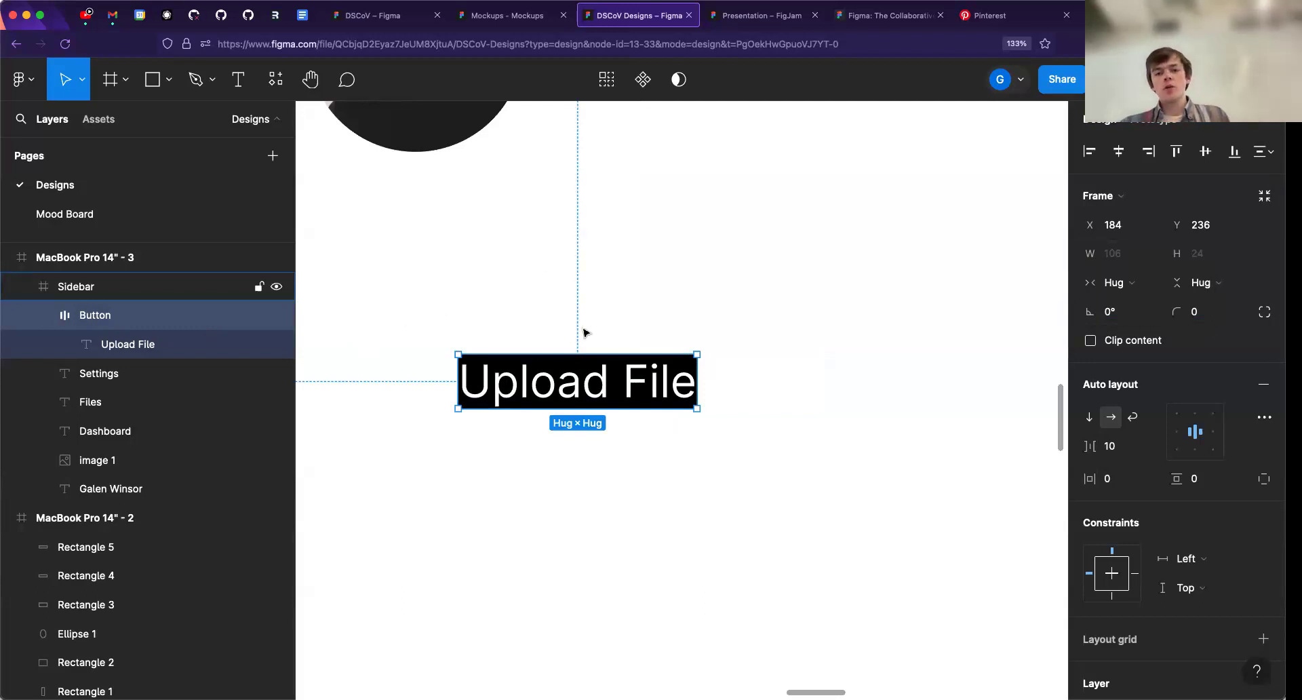
- Replace the "Upload File" text inside the Button frame with "Click me" to test the hug sizing
double_click(551, 386)
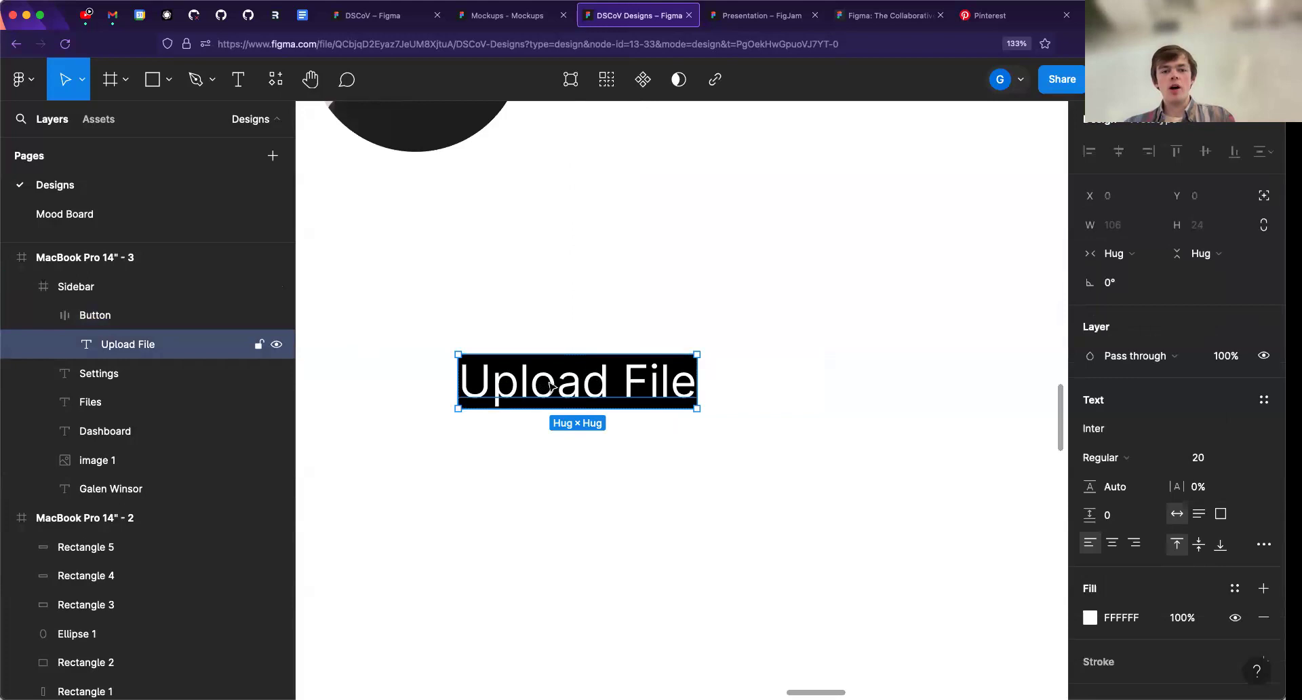
double_click(549, 384)
double_click(547, 382)
click(546, 382)
triple_click(546, 382)
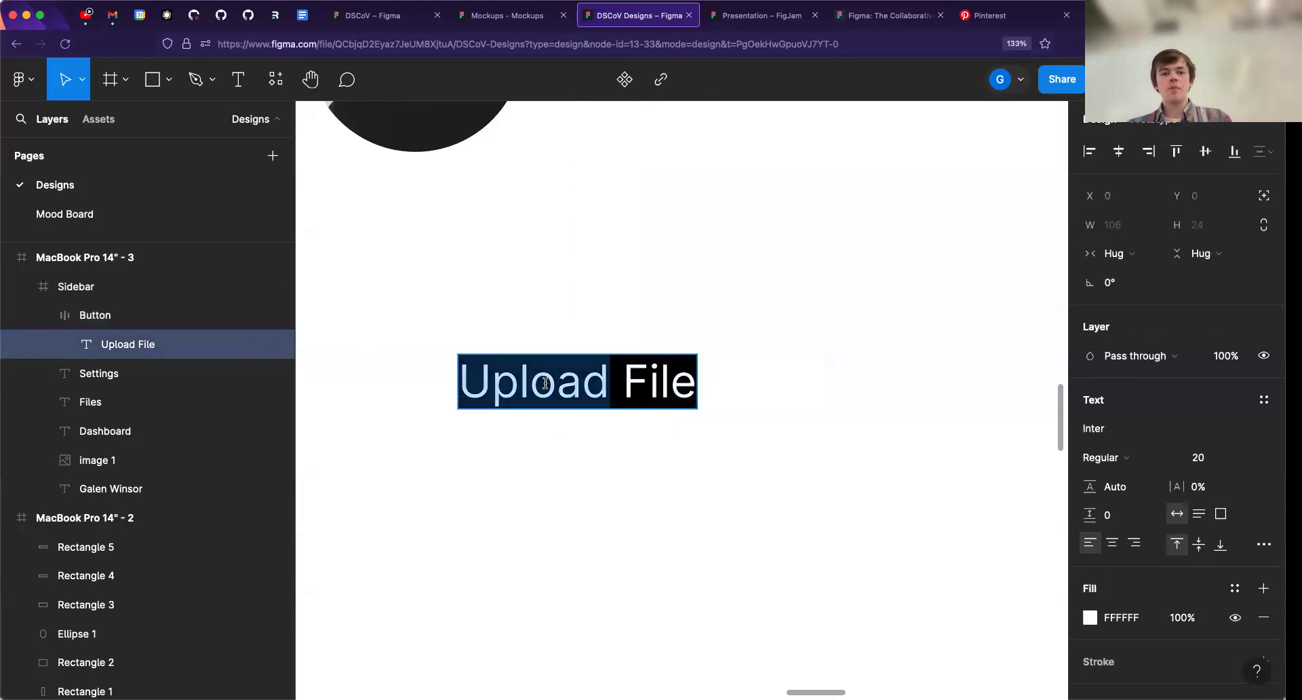
text(Click me f)
key(BackSpace)
key(BackSpace)
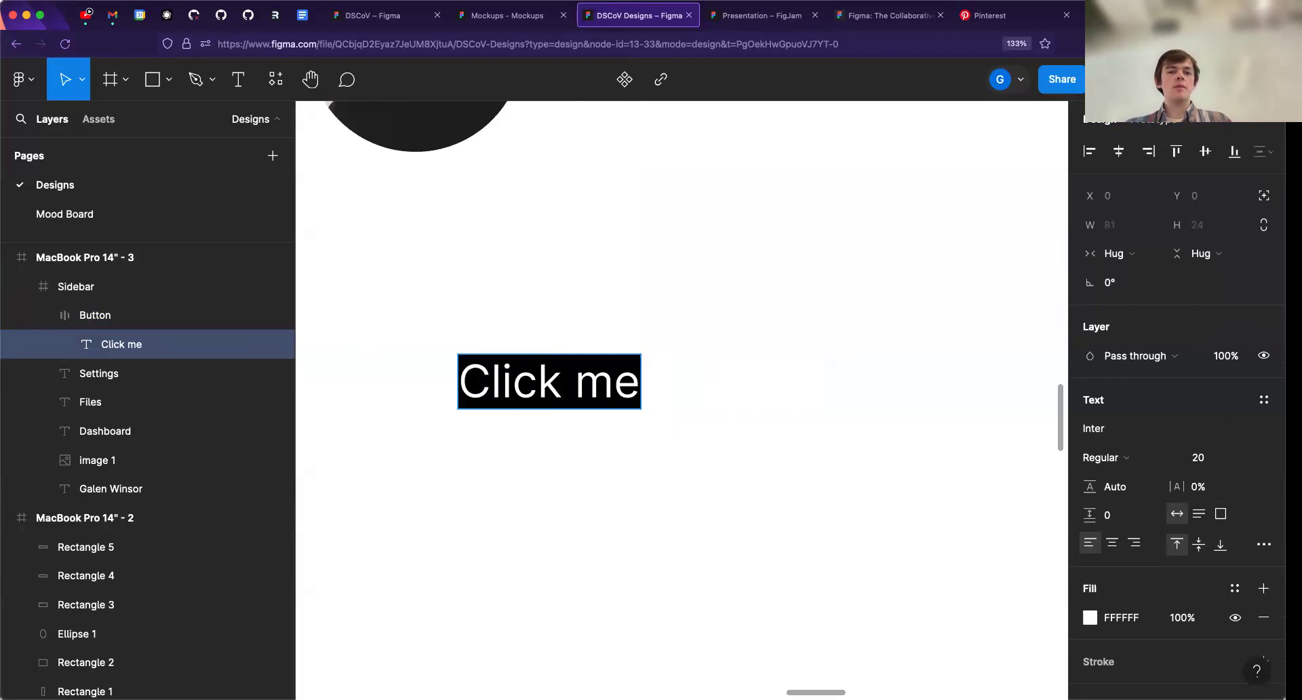
- Undo the "Click me" text replacement and leave text editing
key(super+z)
key(super+z)
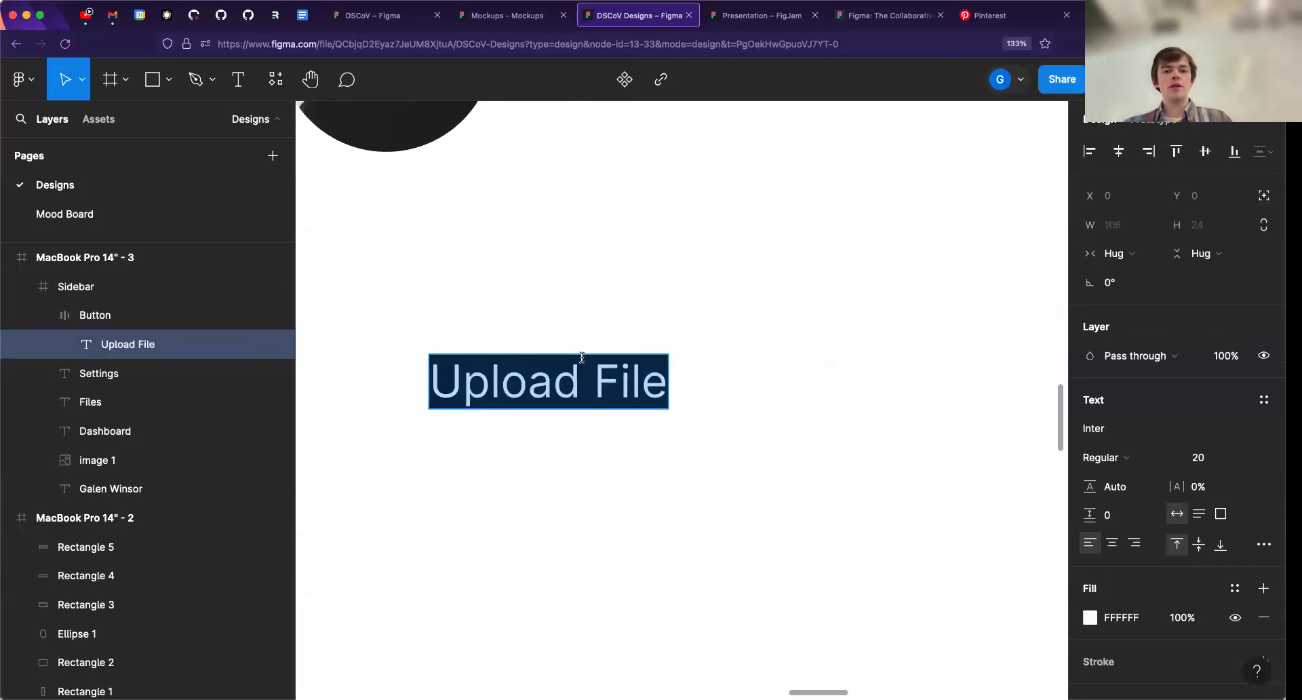
key(Escape)
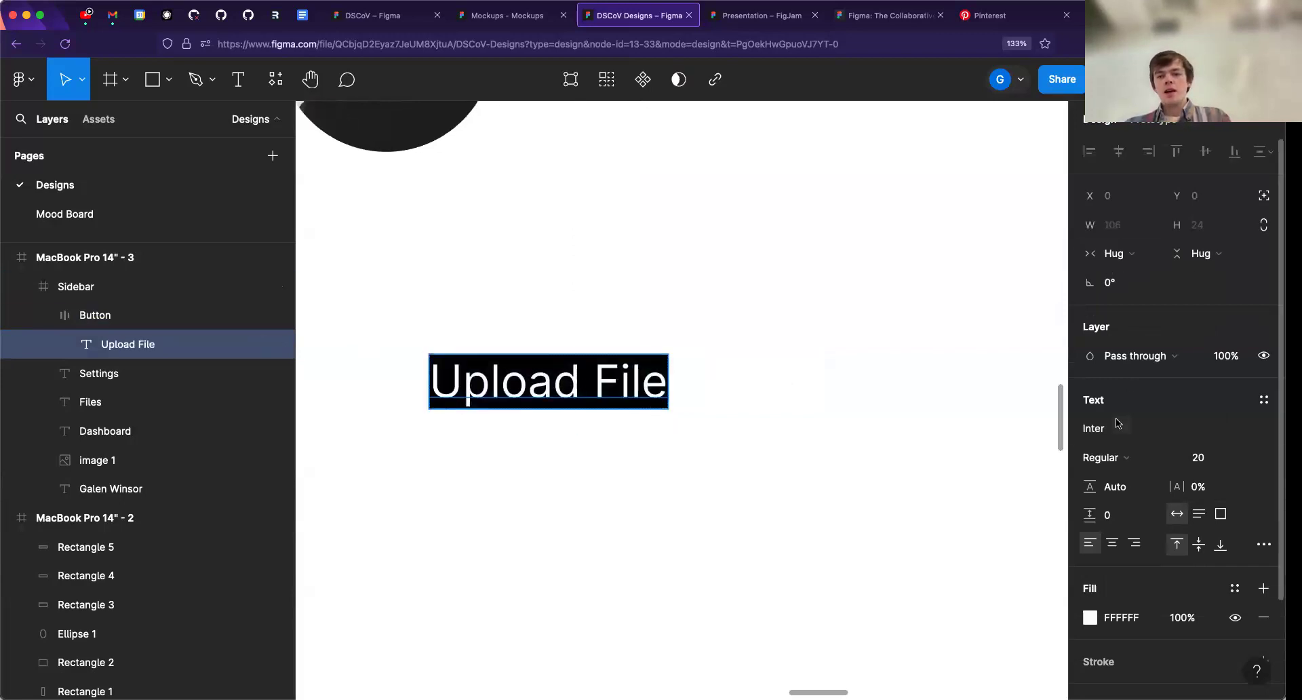
- Set the Button frame's horizontal padding to 12 and vertical padding to 8
click(88, 316)
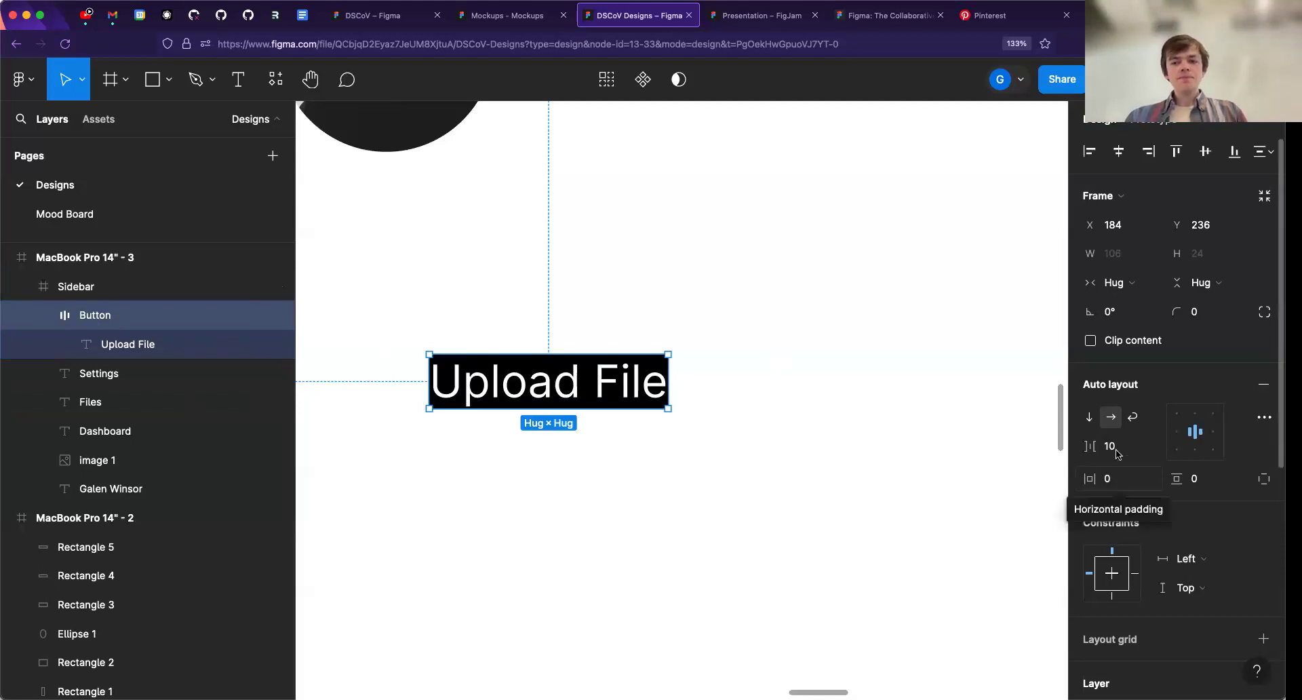
click(1126, 483)
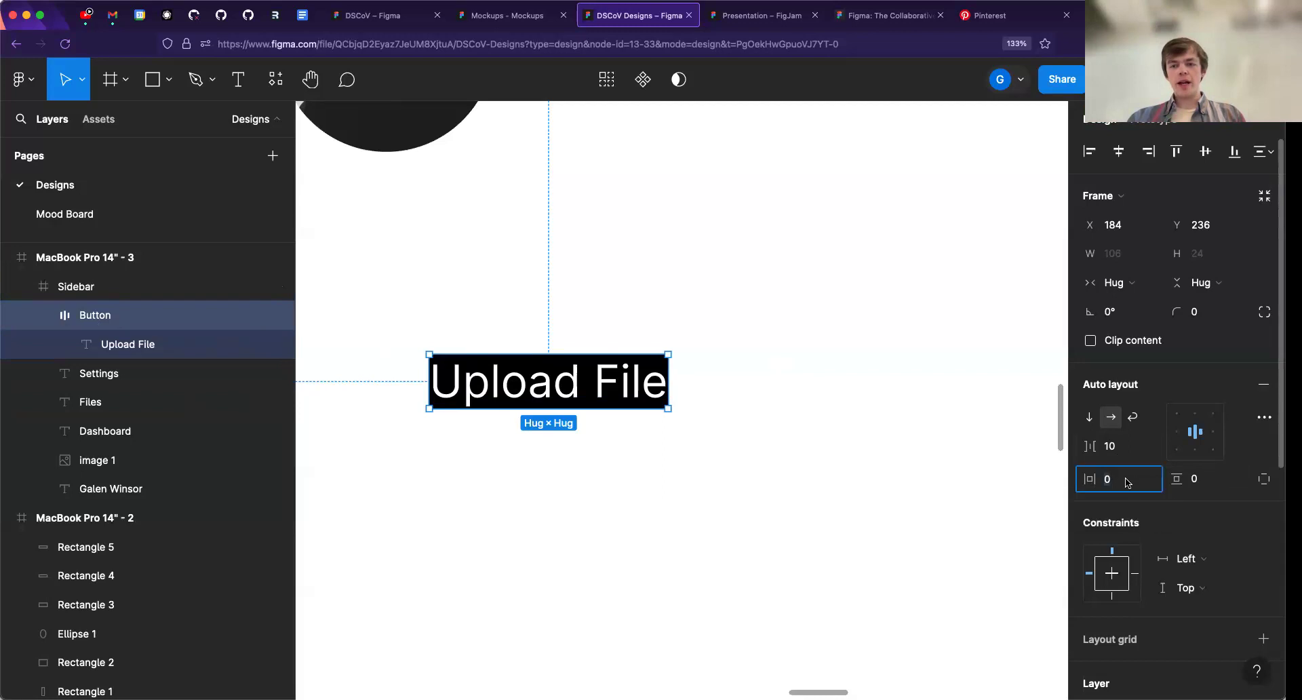
text(12)
key(Return)
click(1216, 483)
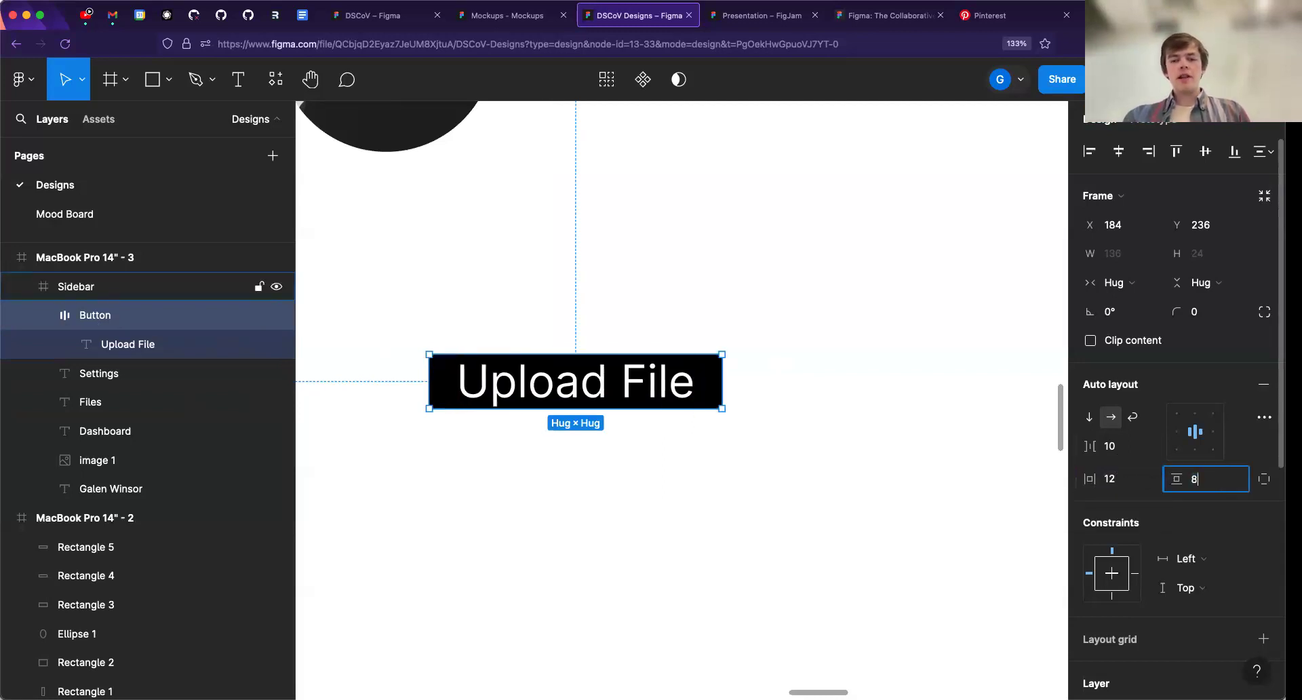
key(Return)
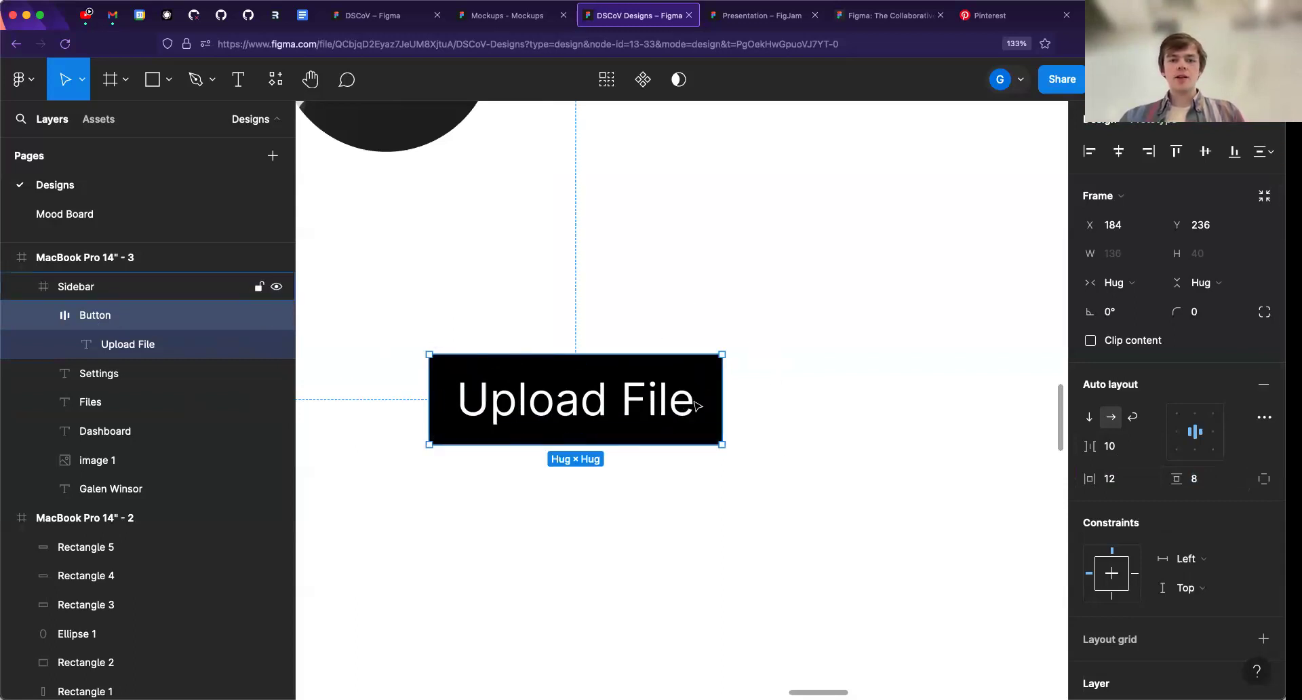
- Round the Button frame's corners with a radius of 10
click(1197, 313)
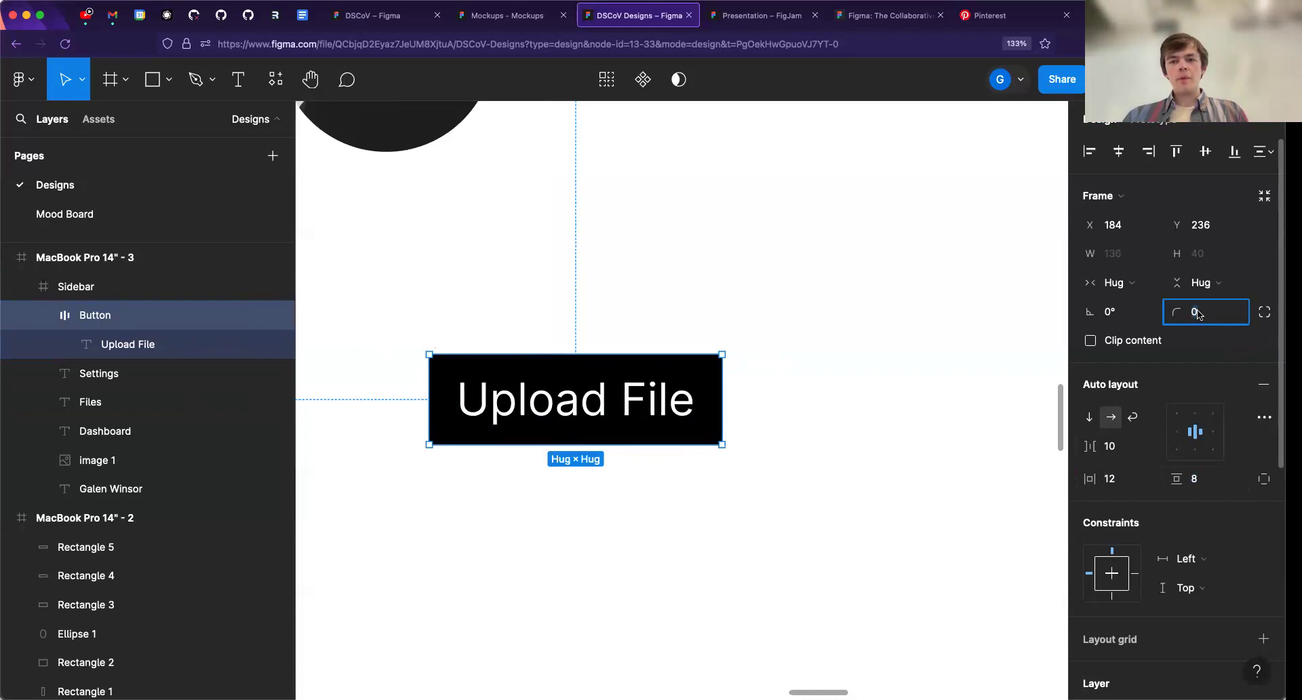
text(10)
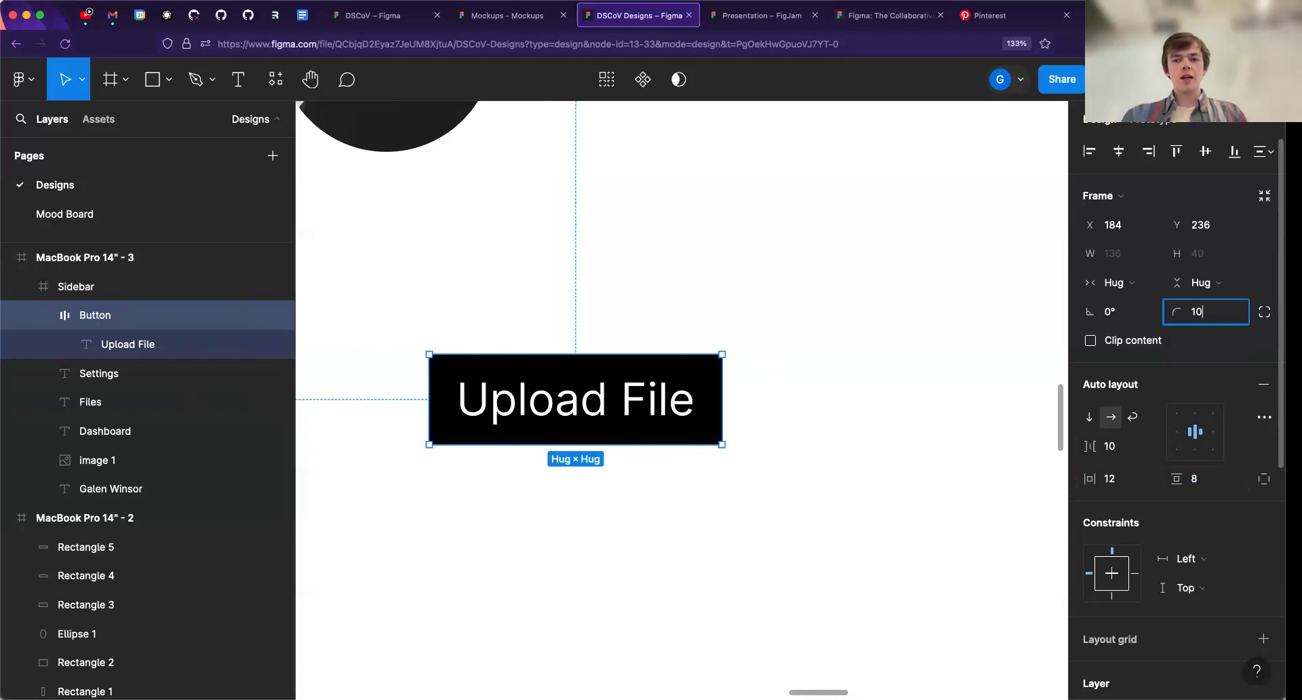
key(Return)
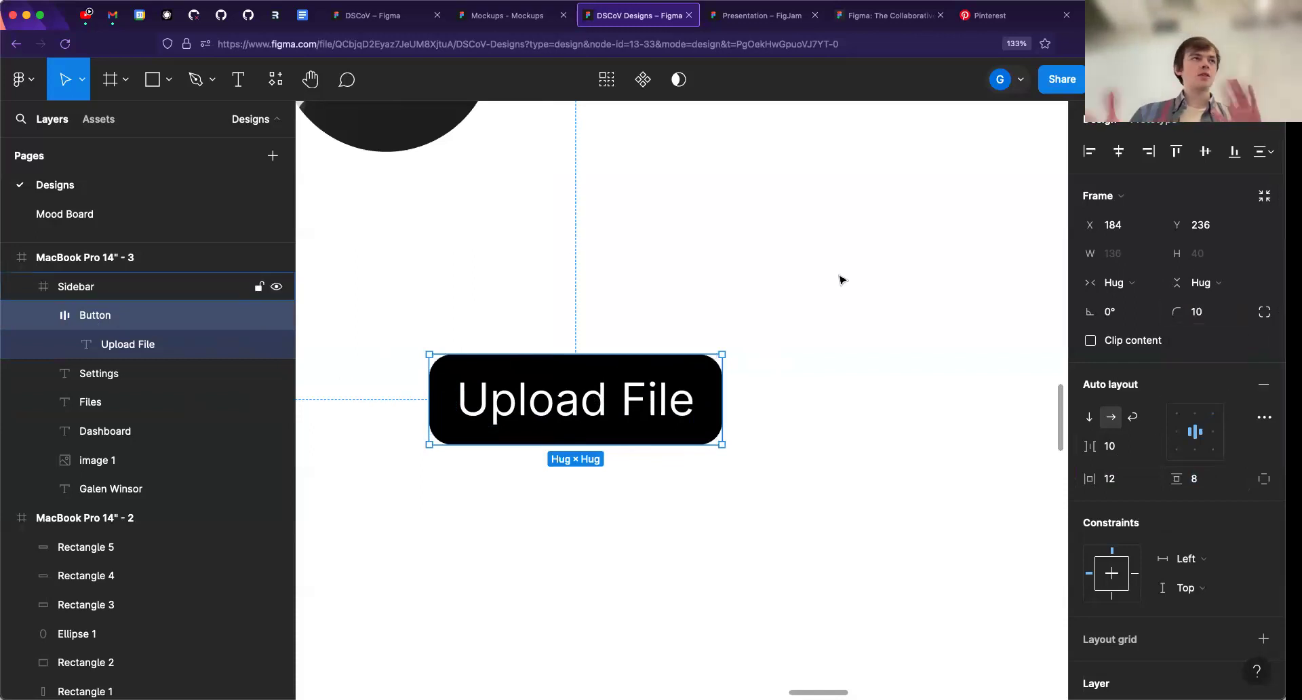
- Move the Button frame so its left edge lines up with the "Dashboard" label in the sidebar
click(671, 357)
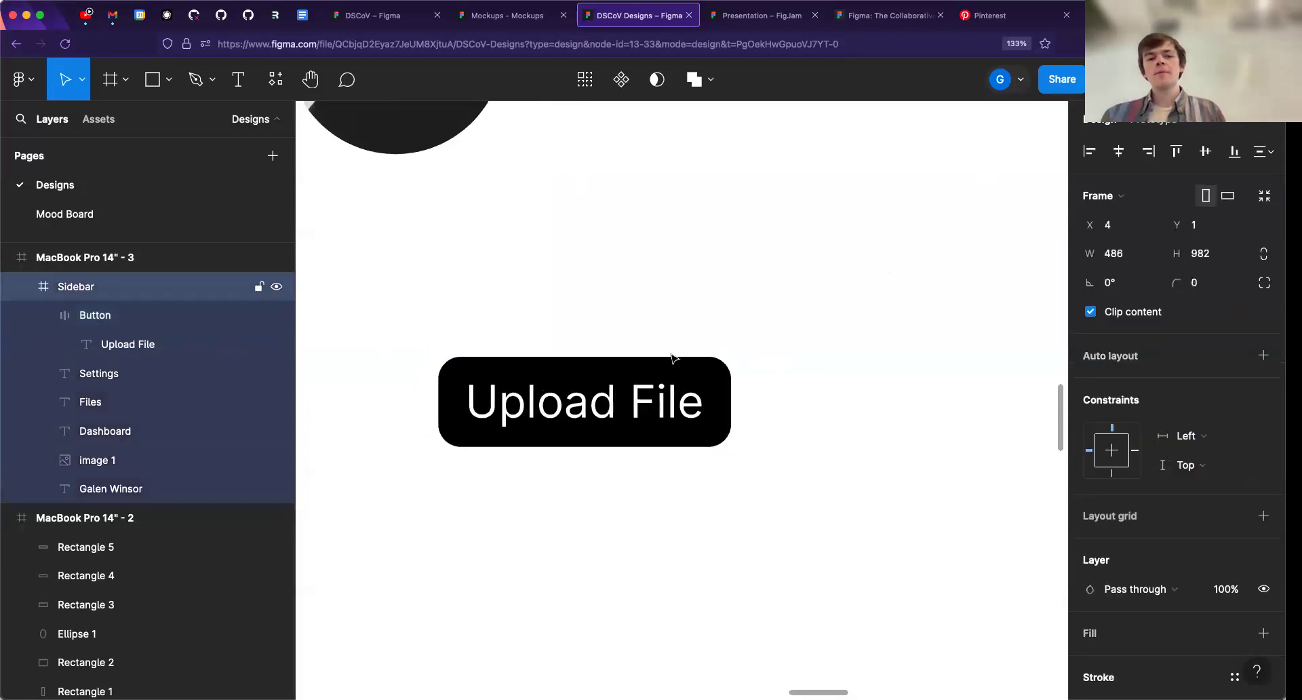
click(644, 400)
scroll(790, 322, down, 5)
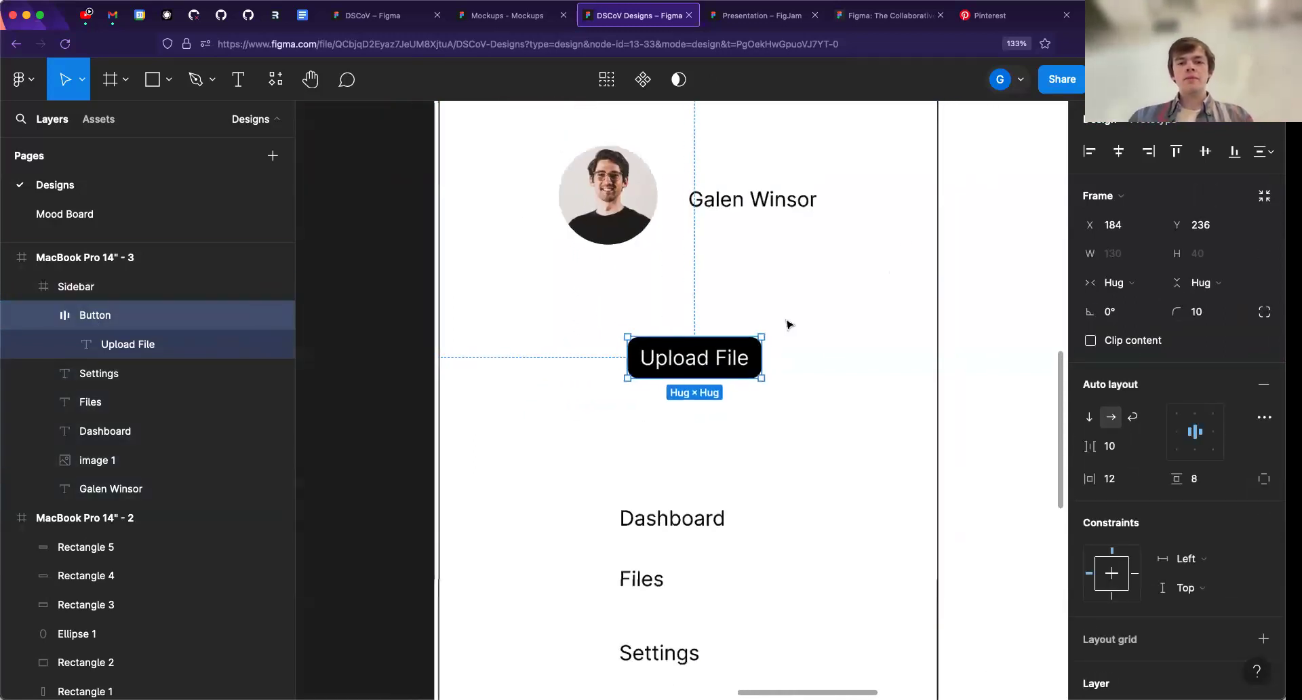
scroll(766, 353, down, 3)
drag(546, 364, 575, 352)
scroll(542, 377, up, 5)
- Add a drop shadow effect to the Button frame, view the other effect types, and remove the effect
scroll(1152, 421, down, 3)
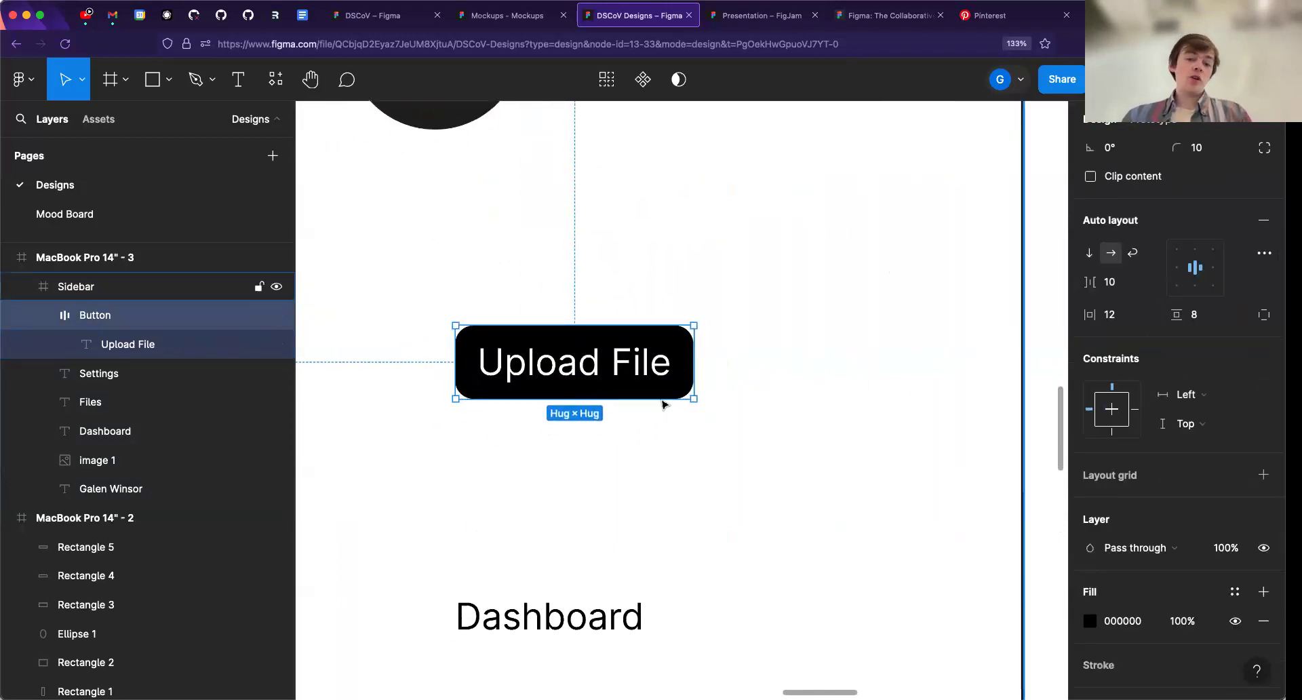
scroll(1176, 501, down, 3)
click(1262, 587)
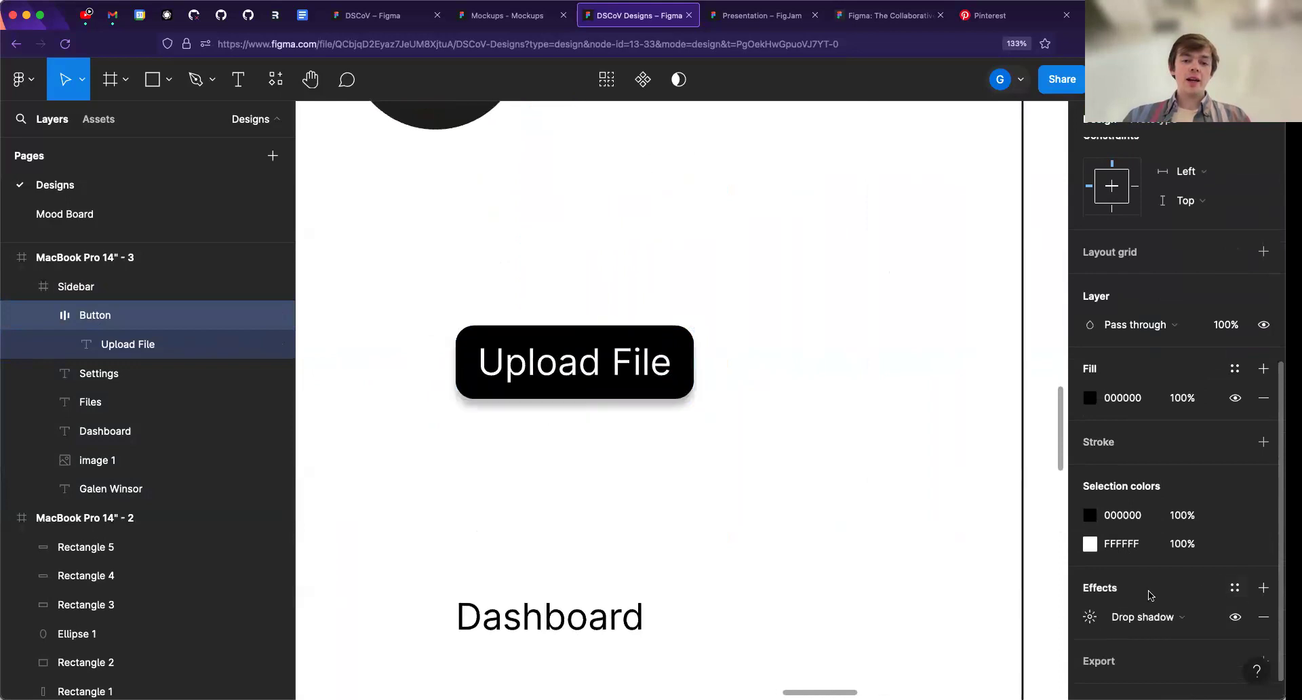
scroll(1119, 620, down, 1)
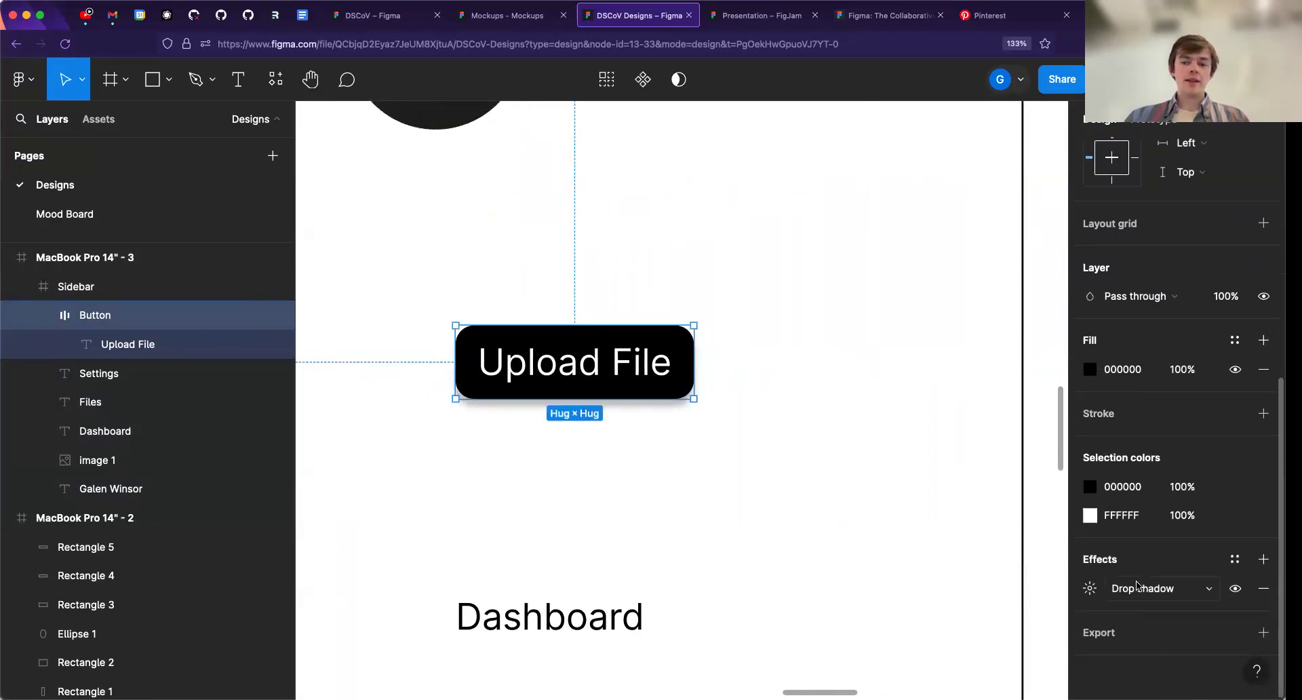
click(1146, 588)
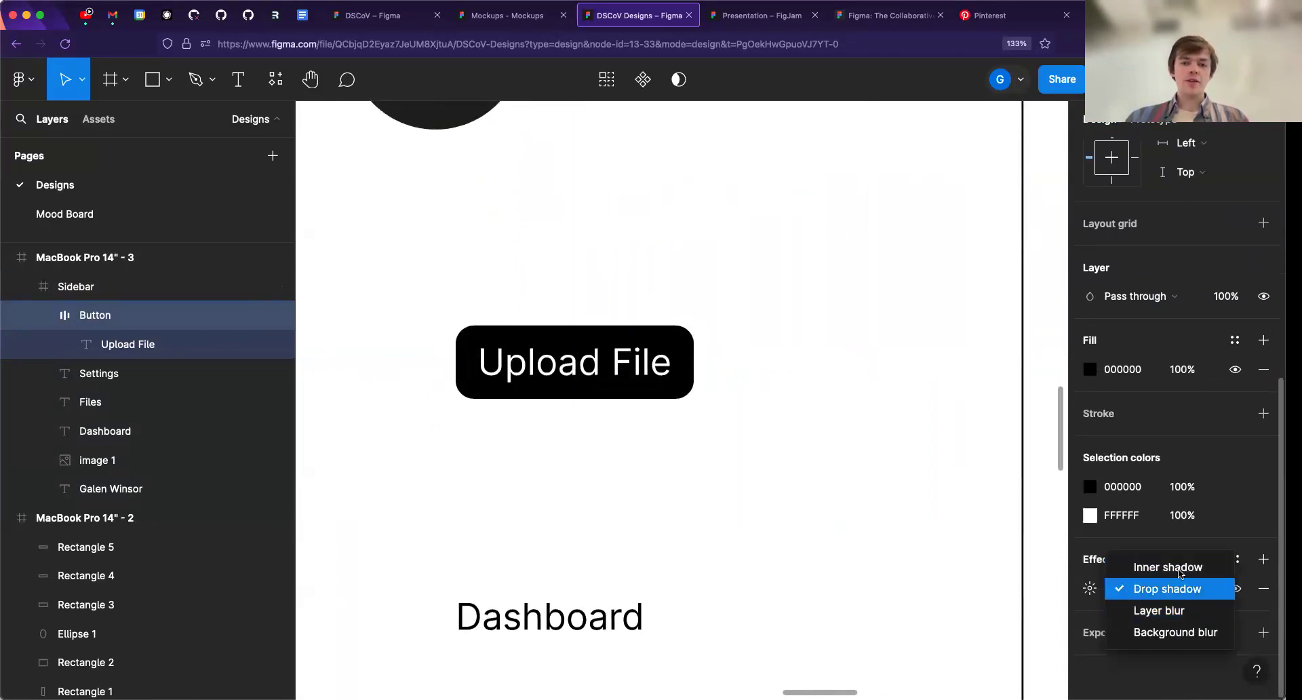
click(1167, 589)
click(1263, 588)
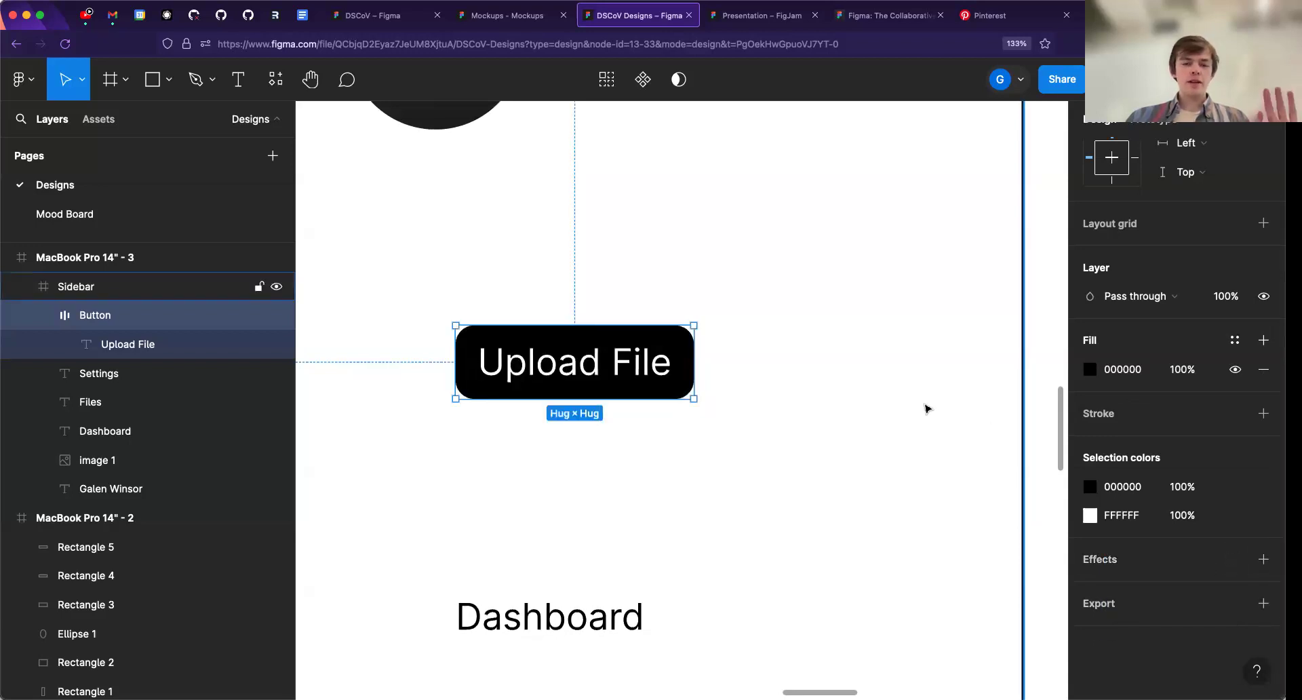
- Move the Button frame slightly up in the sidebar, keeping it left-aligned with the "Dashboard" label
click(712, 369)
scroll(551, 422, down, 5)
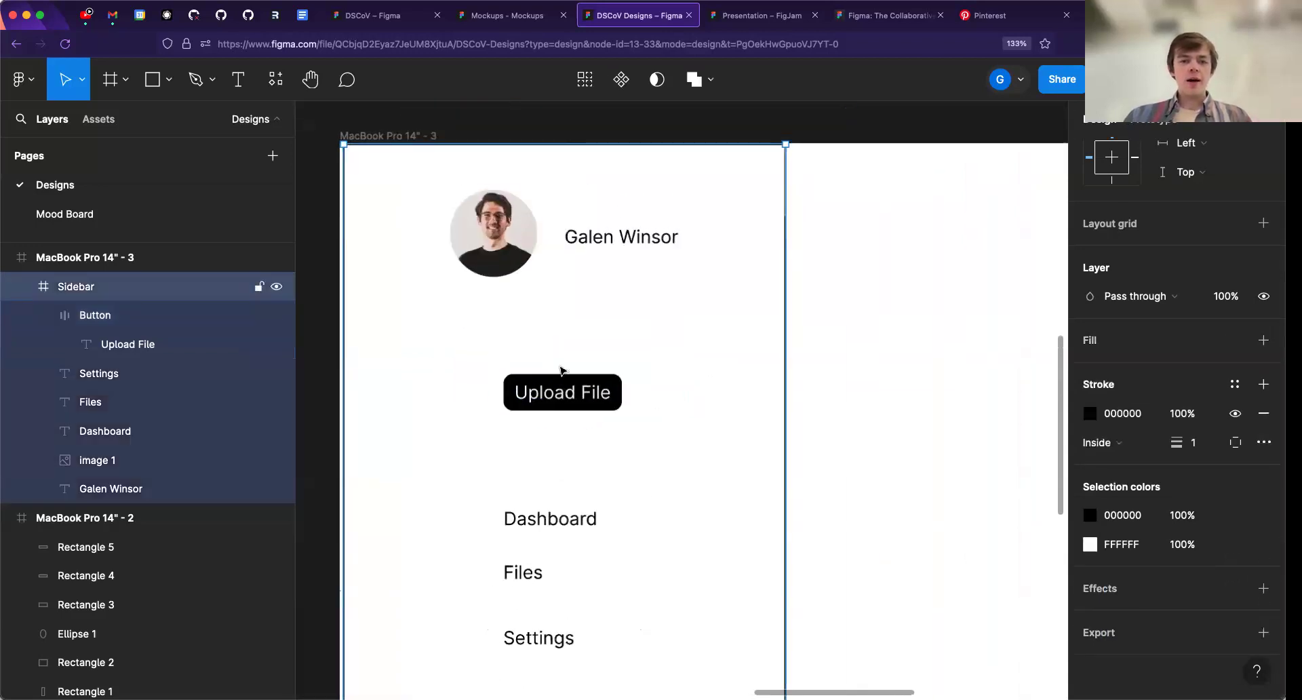
click(587, 401)
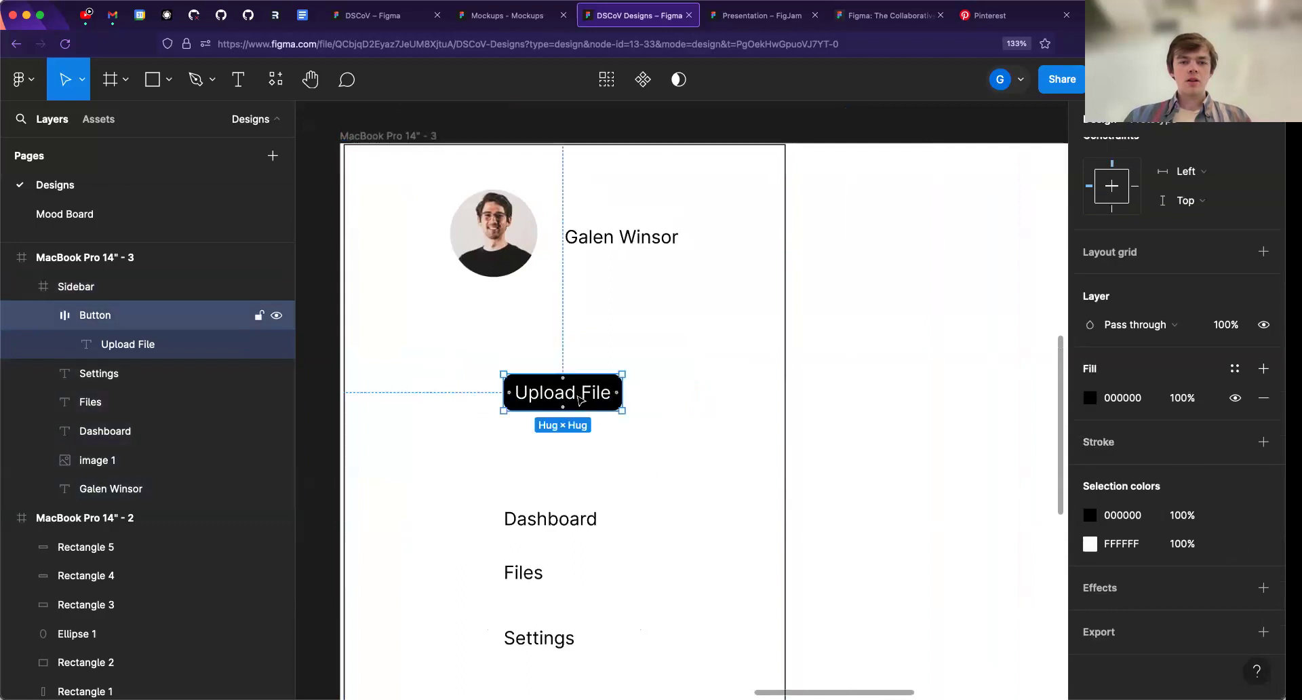
drag(576, 394, 576, 380)
scroll(544, 308, up, 1)
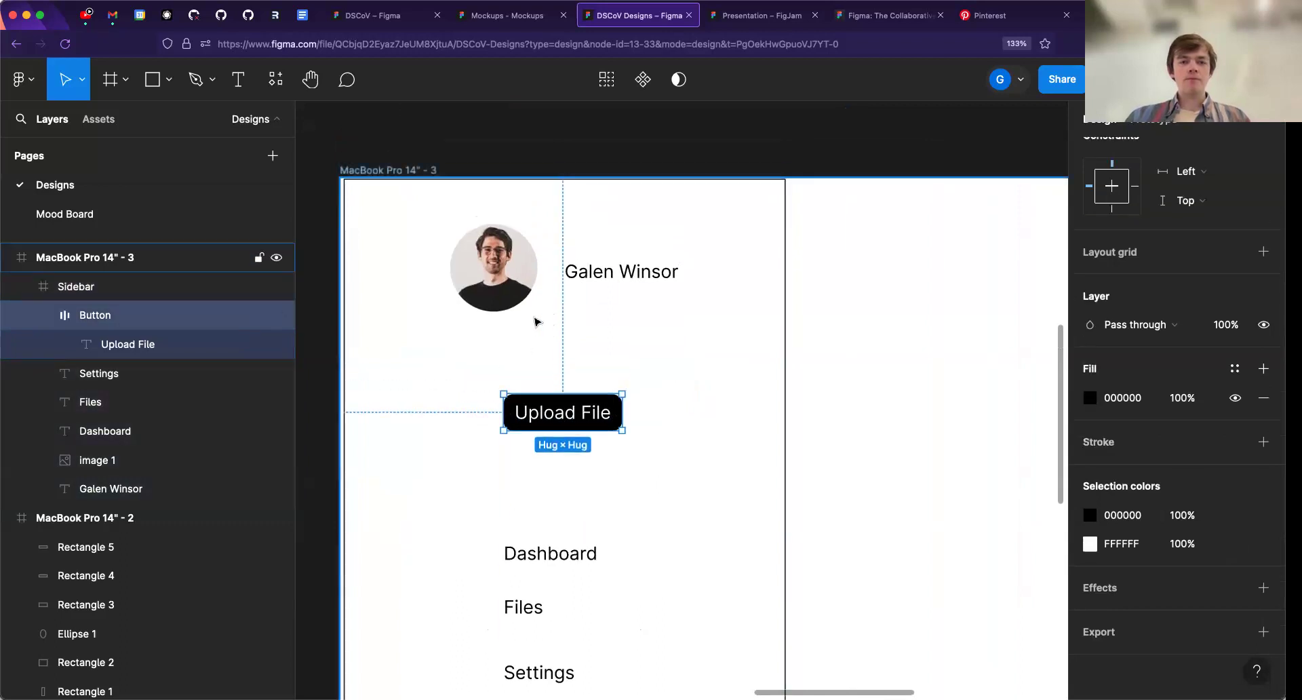
- Move the Sidebar frame to X 0, Y 0 in the MacBook Pro 14" - 3 frame
scroll(534, 318, up, 2)
click(461, 277)
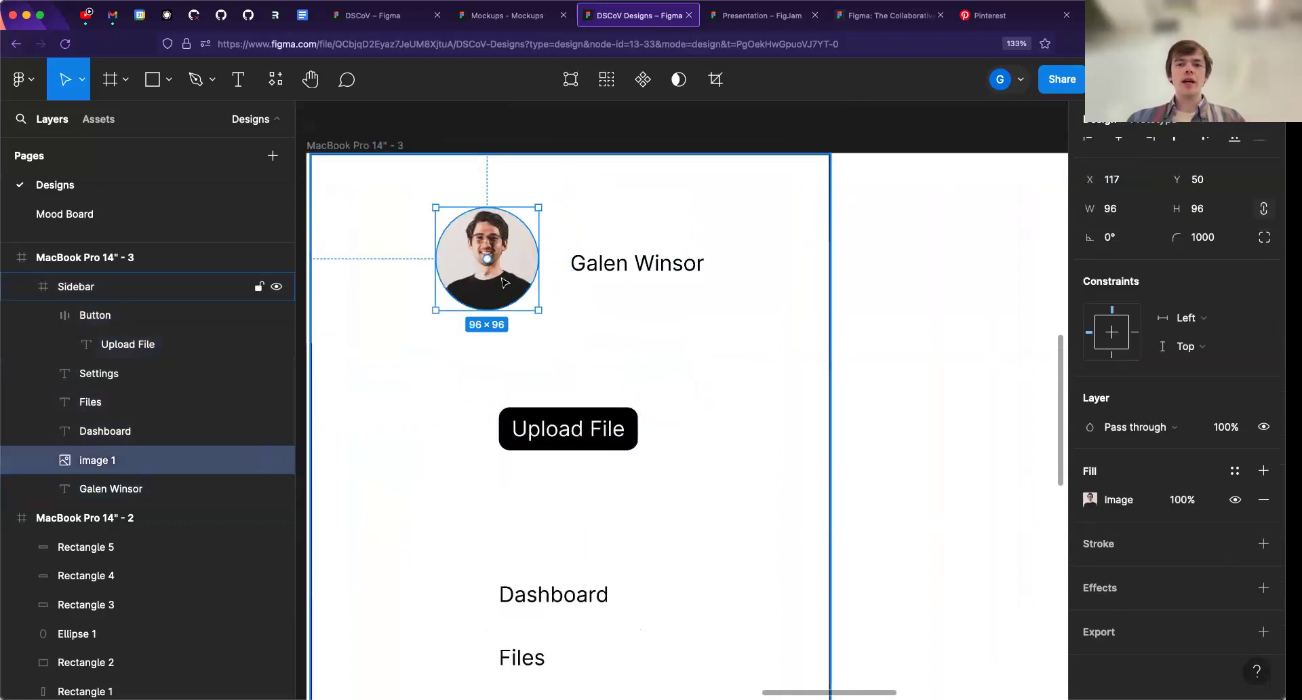
shift+click(622, 271)
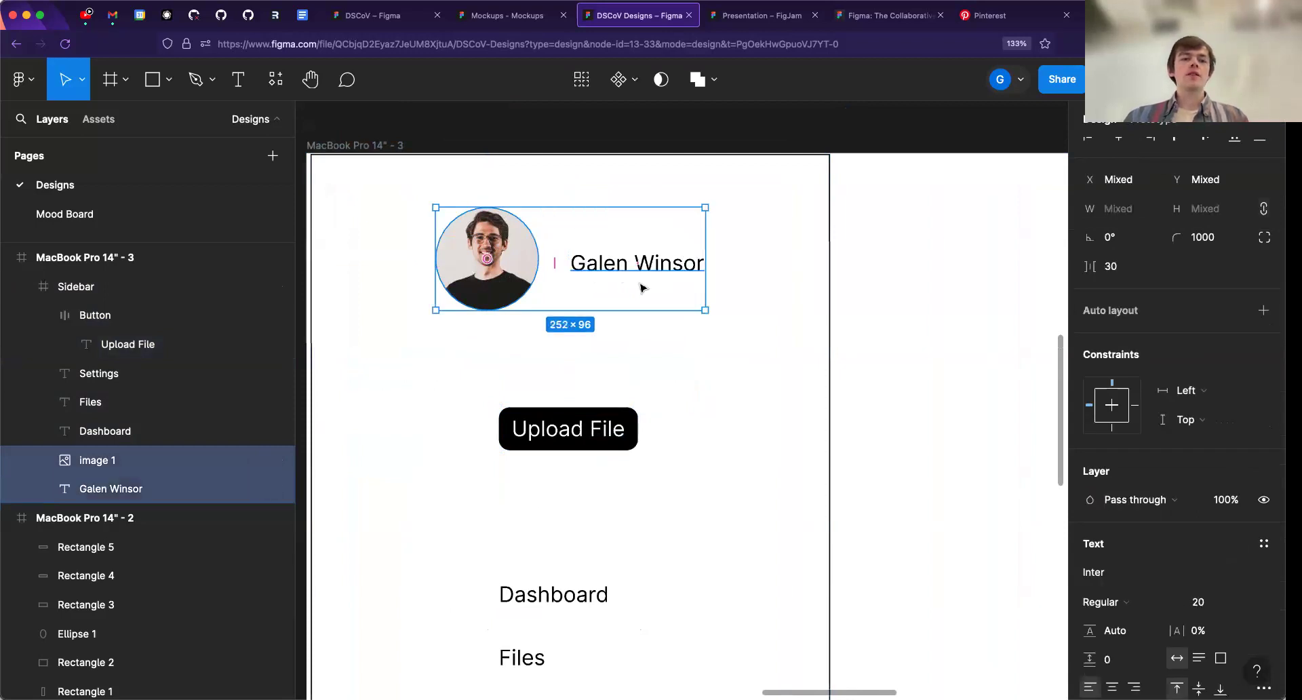
drag(380, 282, 376, 289)
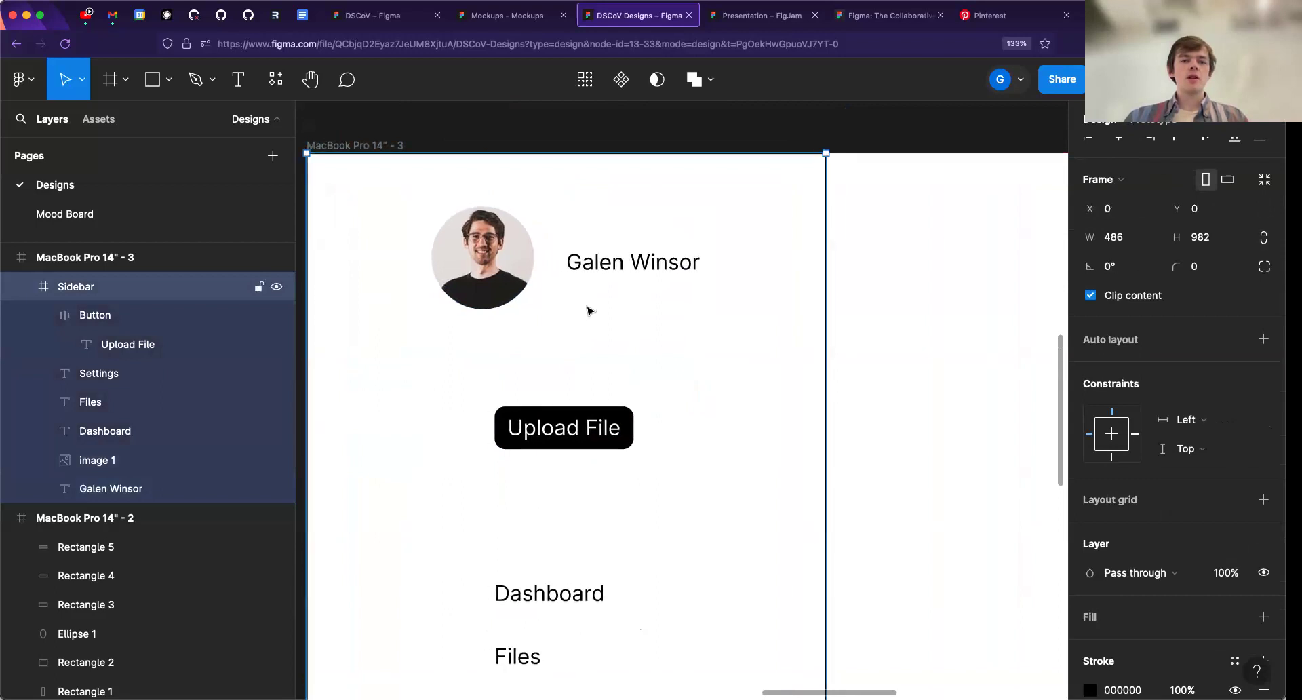
- Apply auto layout to the profile image and the name text beside it
click(595, 271)
shift+click(481, 258)
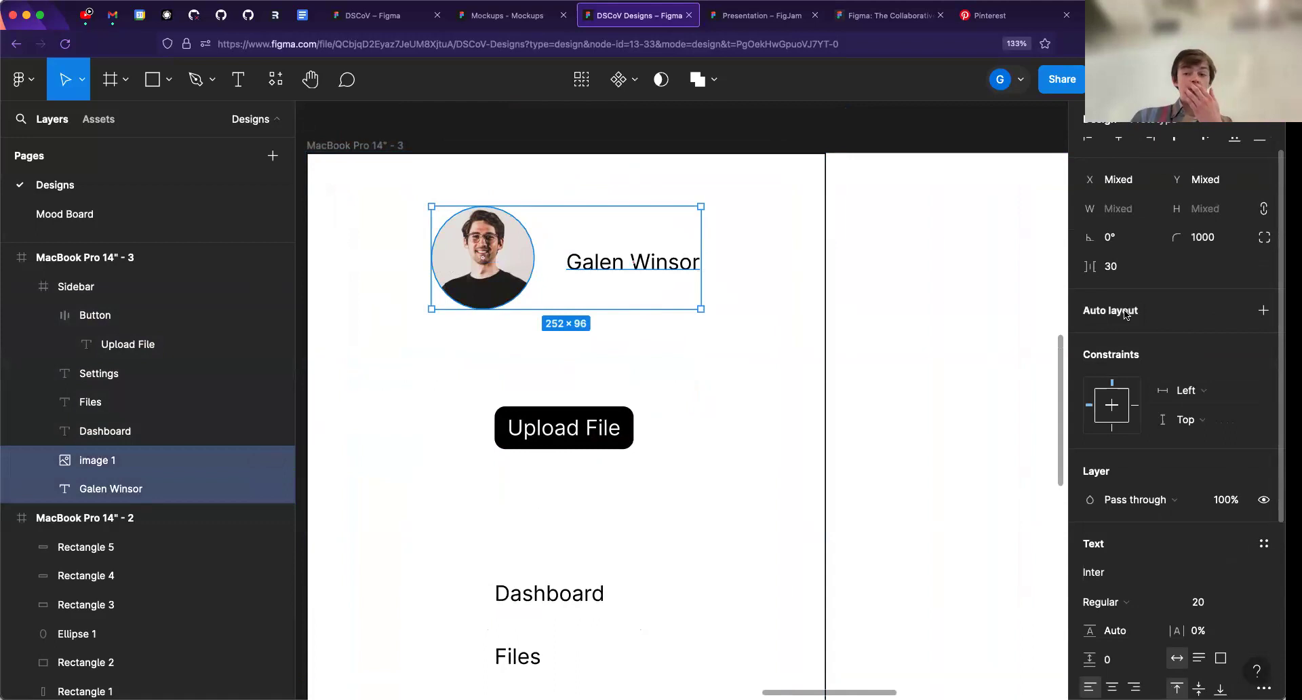
key(shift+a)
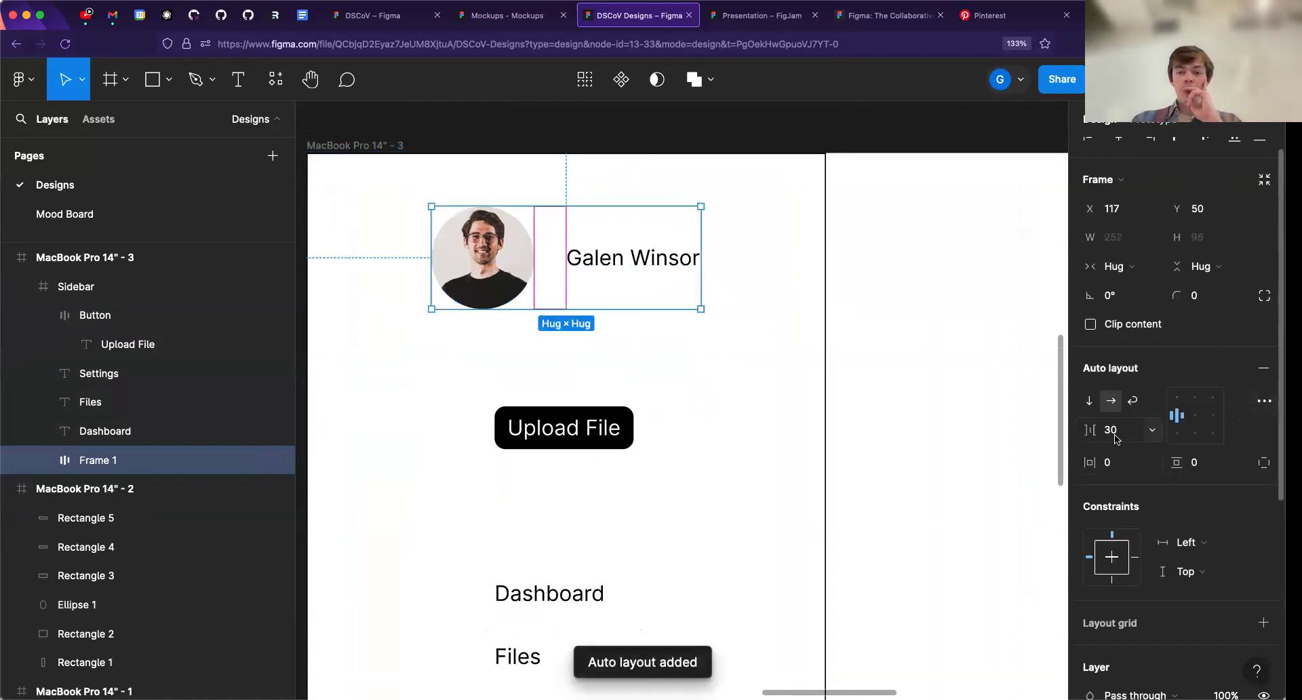
- Switch the profile frame's auto layout direction between vertical and horizontal several times, ending on horizontal
click(1090, 401)
click(1104, 404)
click(1089, 401)
click(1110, 401)
click(1089, 401)
click(1110, 404)
click(1090, 404)
click(1112, 406)
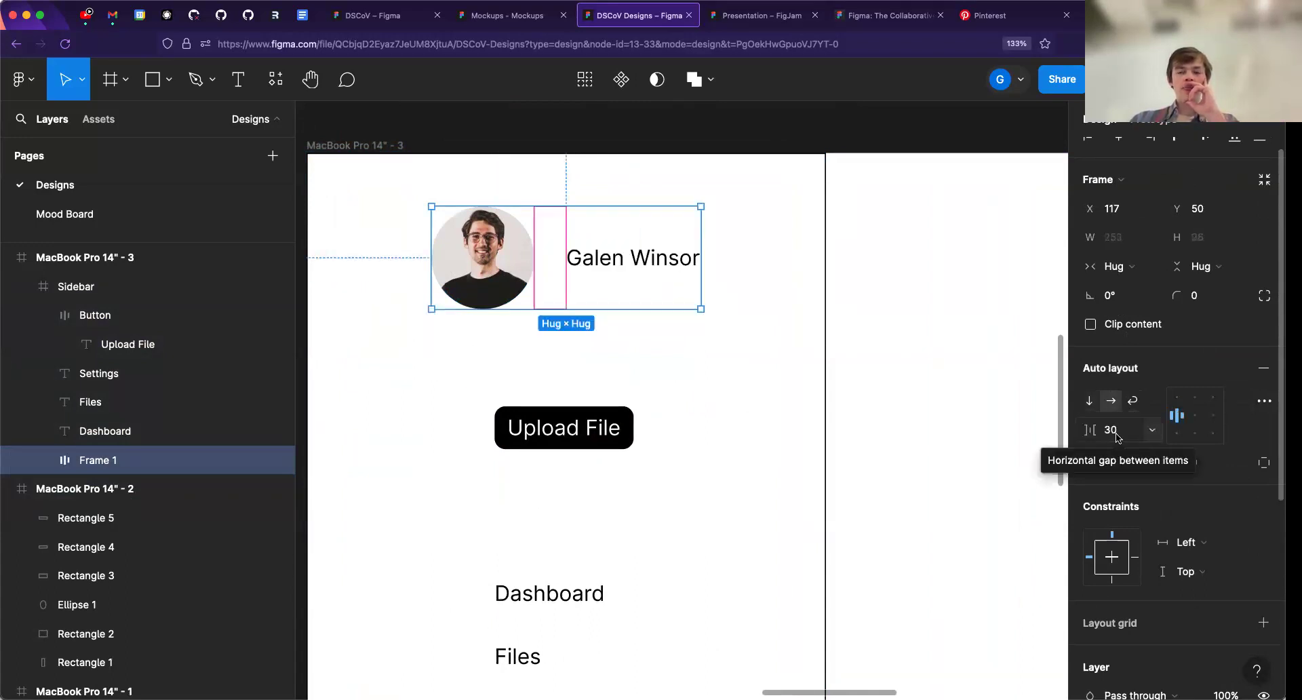
- Align the contents of the profile auto layout frame to the top left
click(1121, 438)
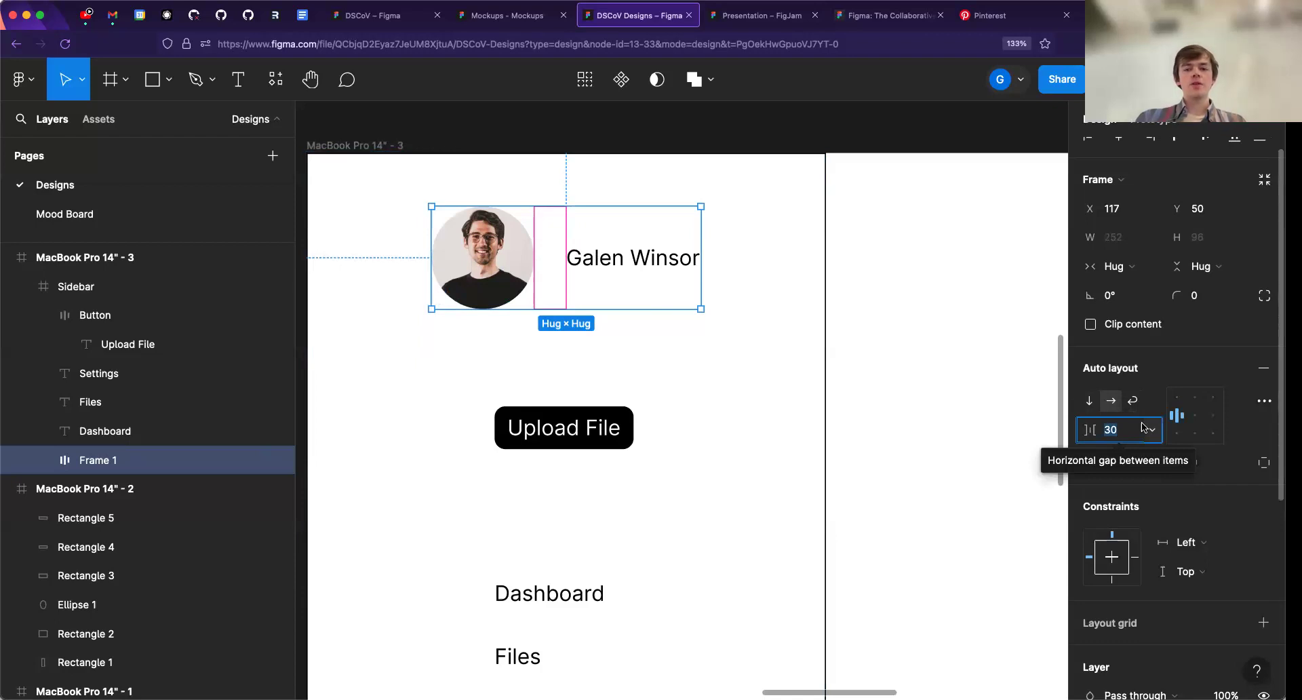
click(1183, 367)
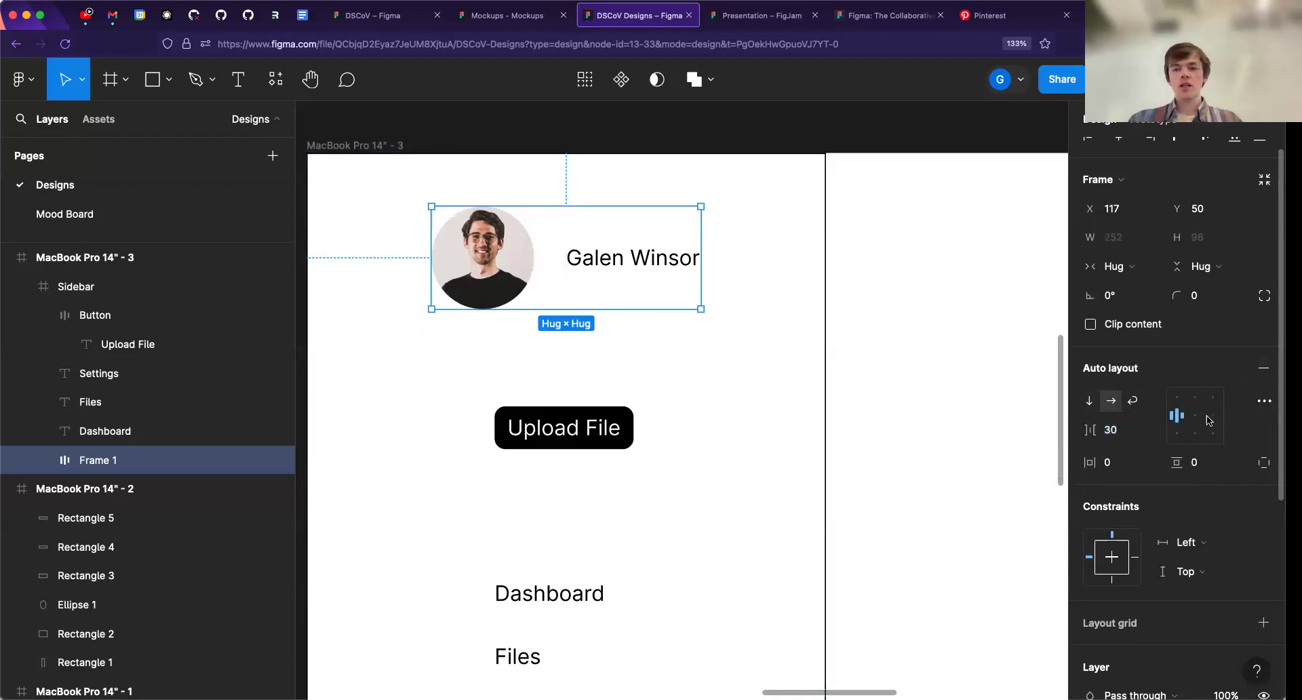
click(1176, 397)
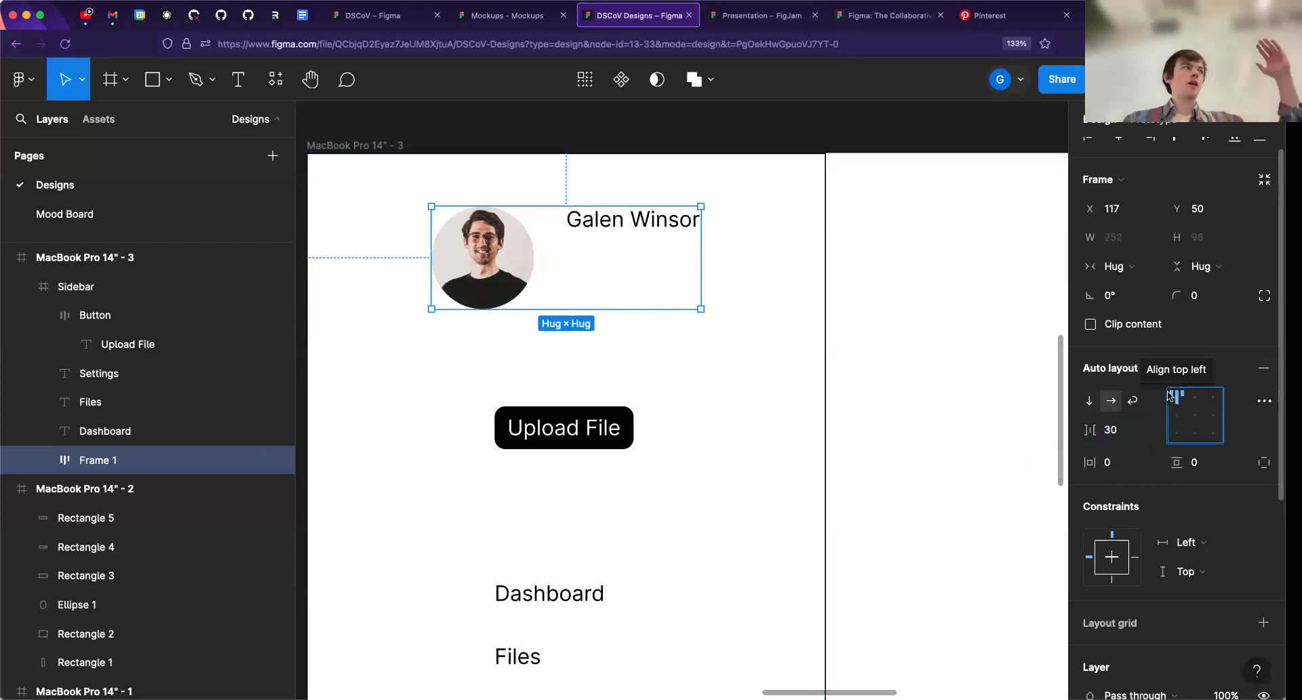
- Try several alignments for the contents of the profile auto layout frame, ending with both axes centered
click(1195, 421)
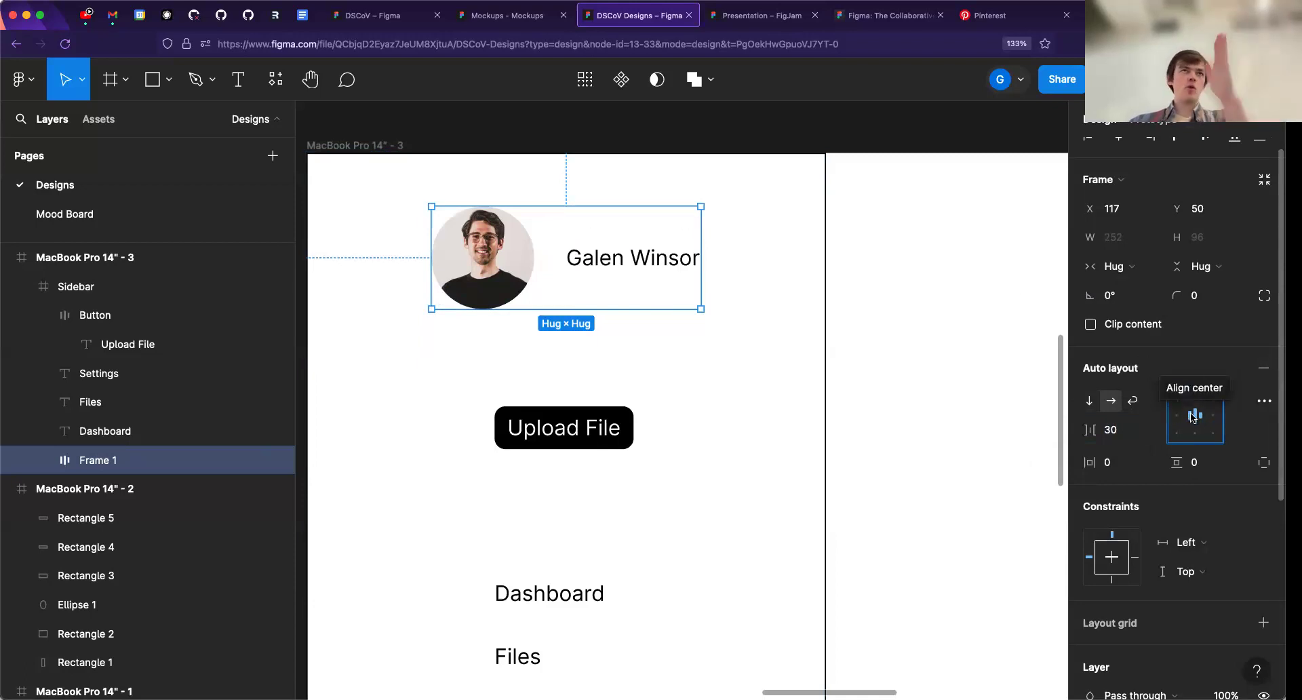
click(1195, 434)
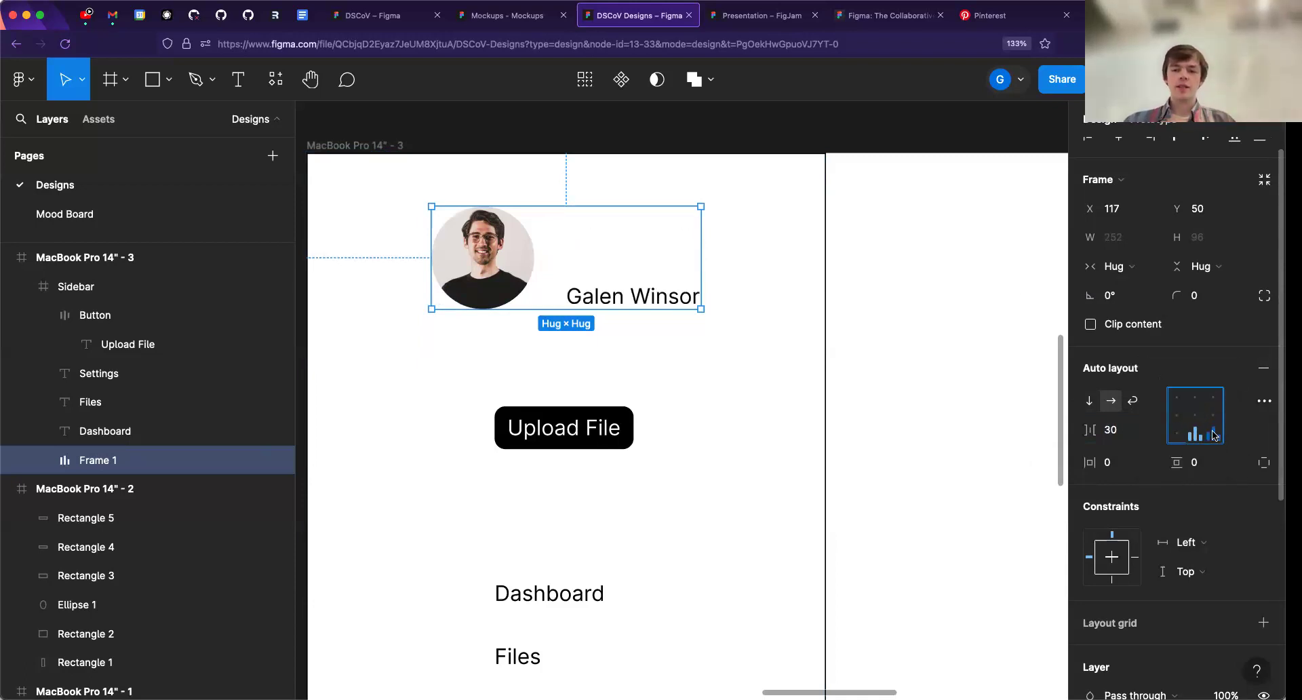
click(1214, 415)
click(1214, 396)
click(1180, 419)
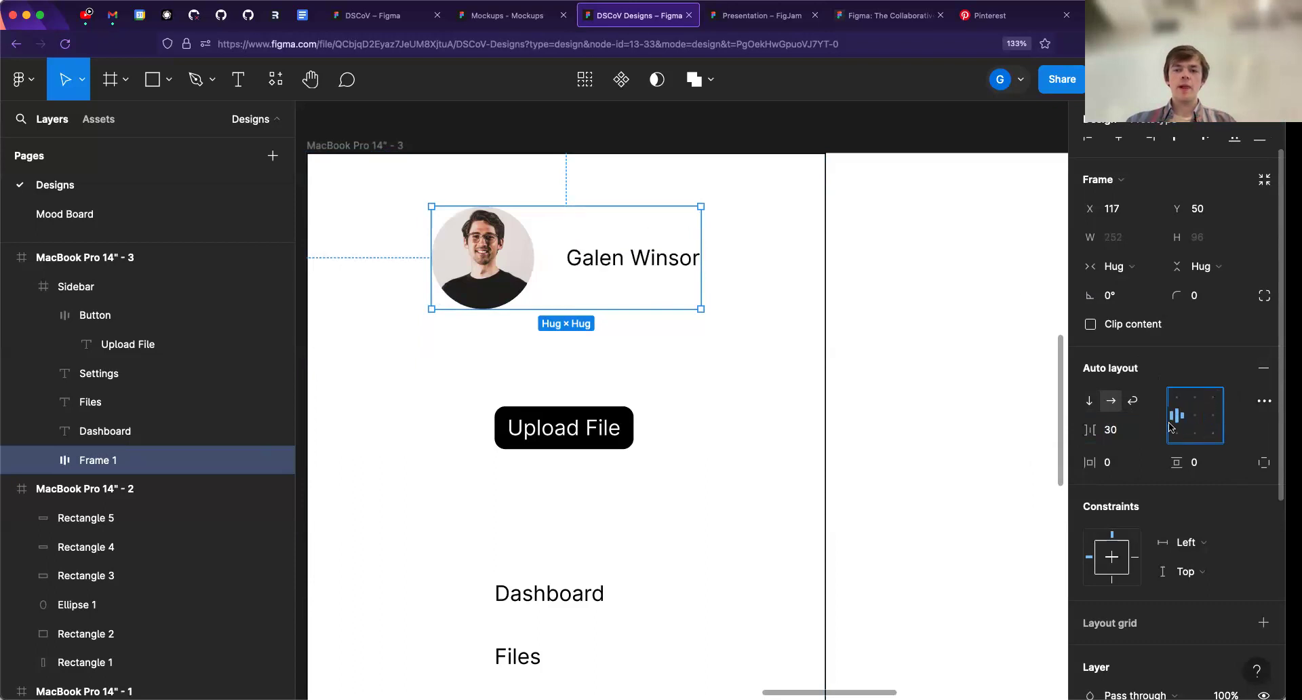
click(1192, 423)
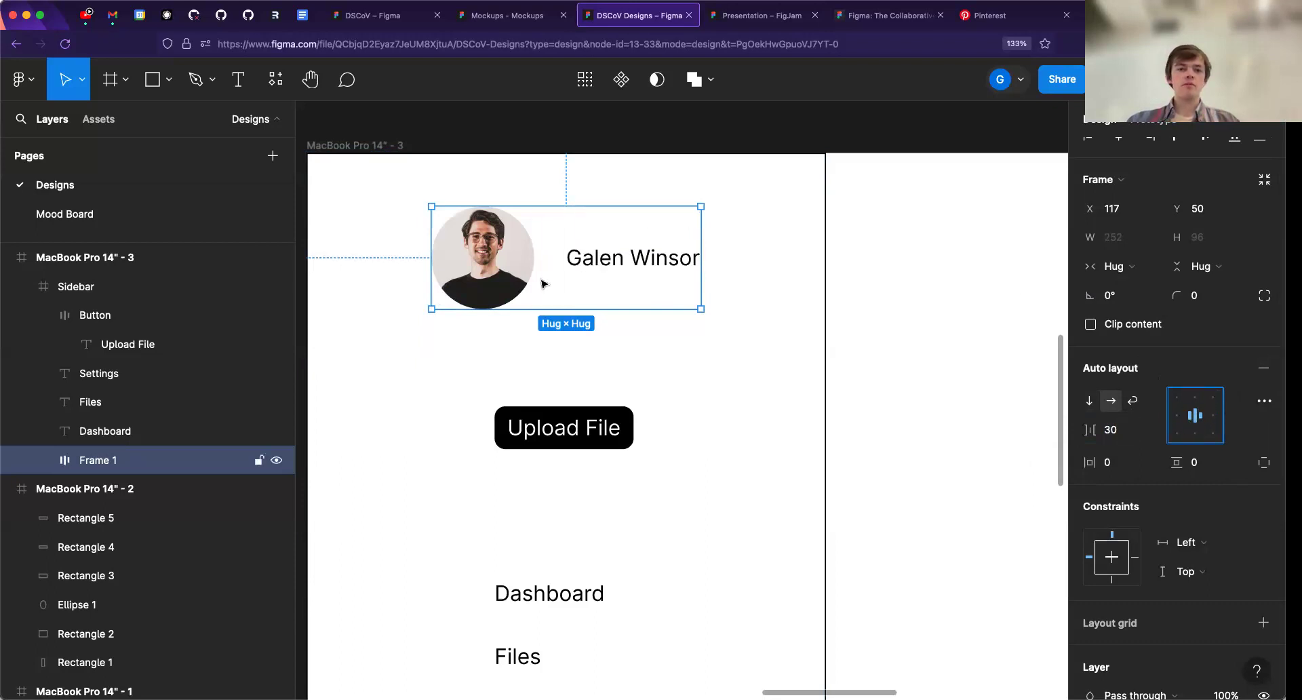
click(617, 259)
click(485, 261)
click(607, 285)
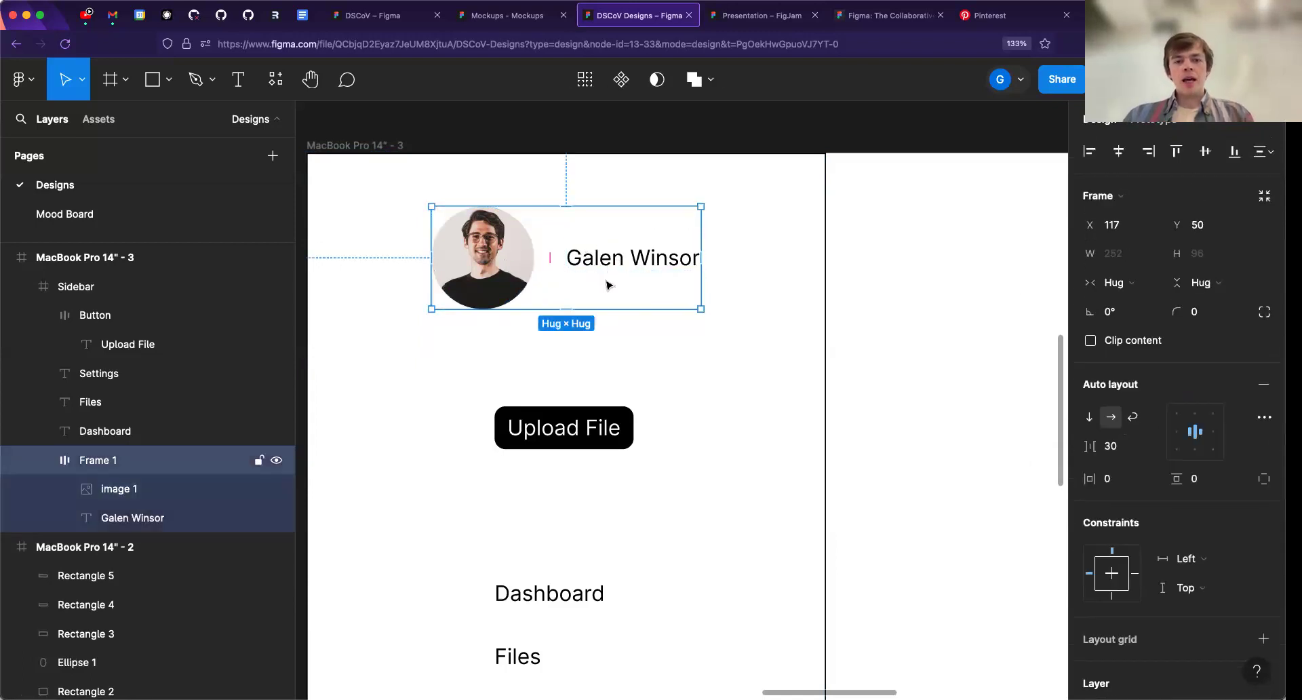
- Apply auto layout to the Dashboard, Files and Settings text items in the sidebar
scroll(607, 285, down, 5)
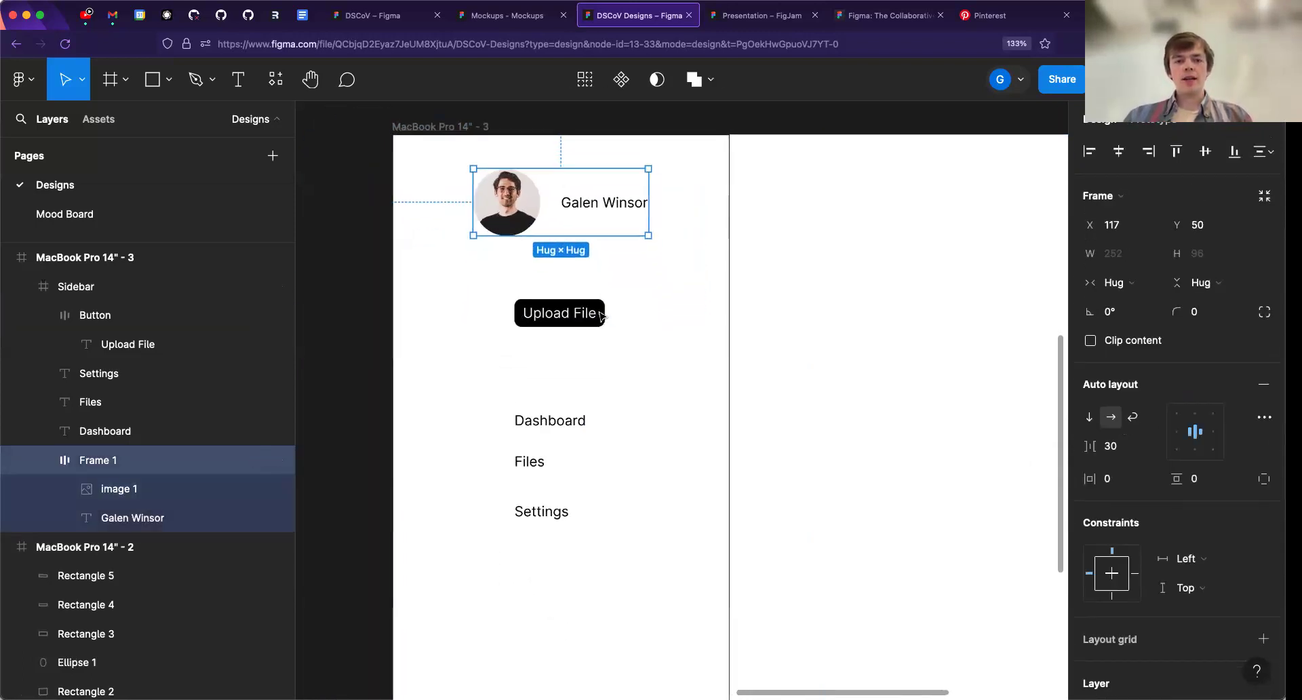
scroll(546, 450, down, 2)
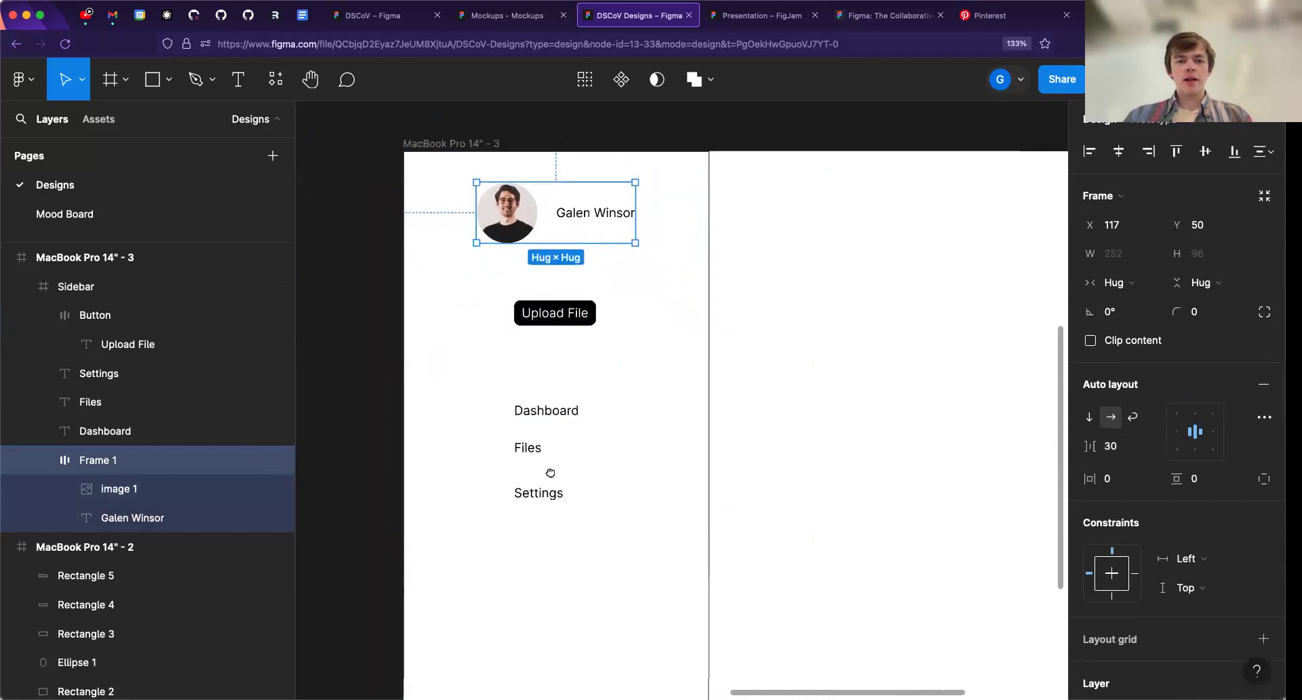
scroll(550, 472, down, 2)
click(522, 350)
shift+click(517, 382)
shift+click(519, 424)
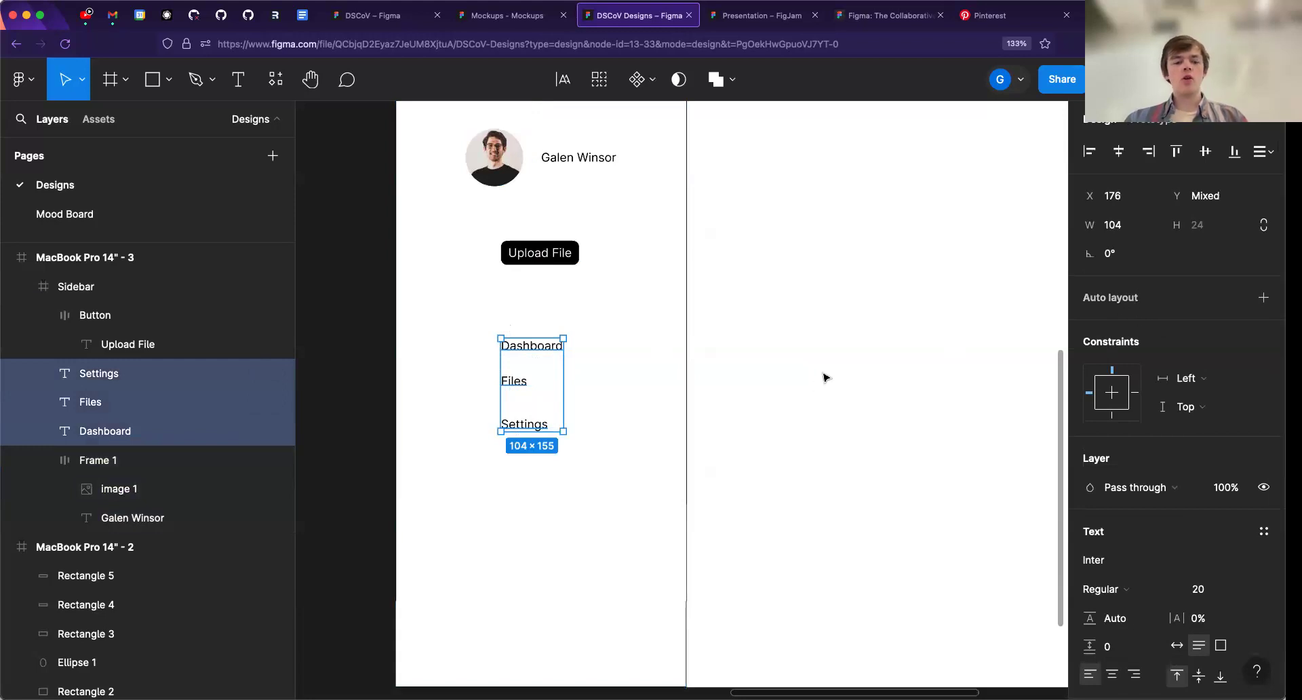
key(shift+a)
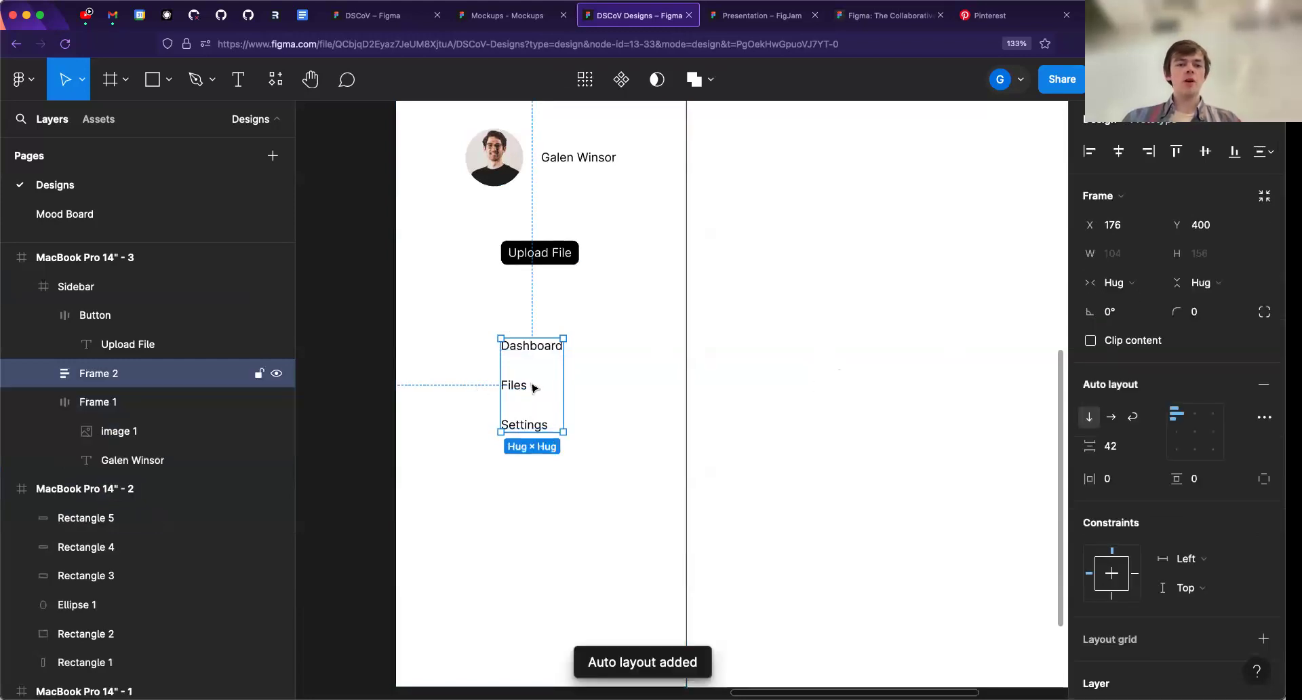
- Move the frame holding Dashboard, Files and Settings to about X 137, Y 391 in the sidebar
scroll(531, 386, up, 3)
scroll(532, 387, up, 2)
drag(539, 337, 523, 318)
scroll(521, 319, down, 4)
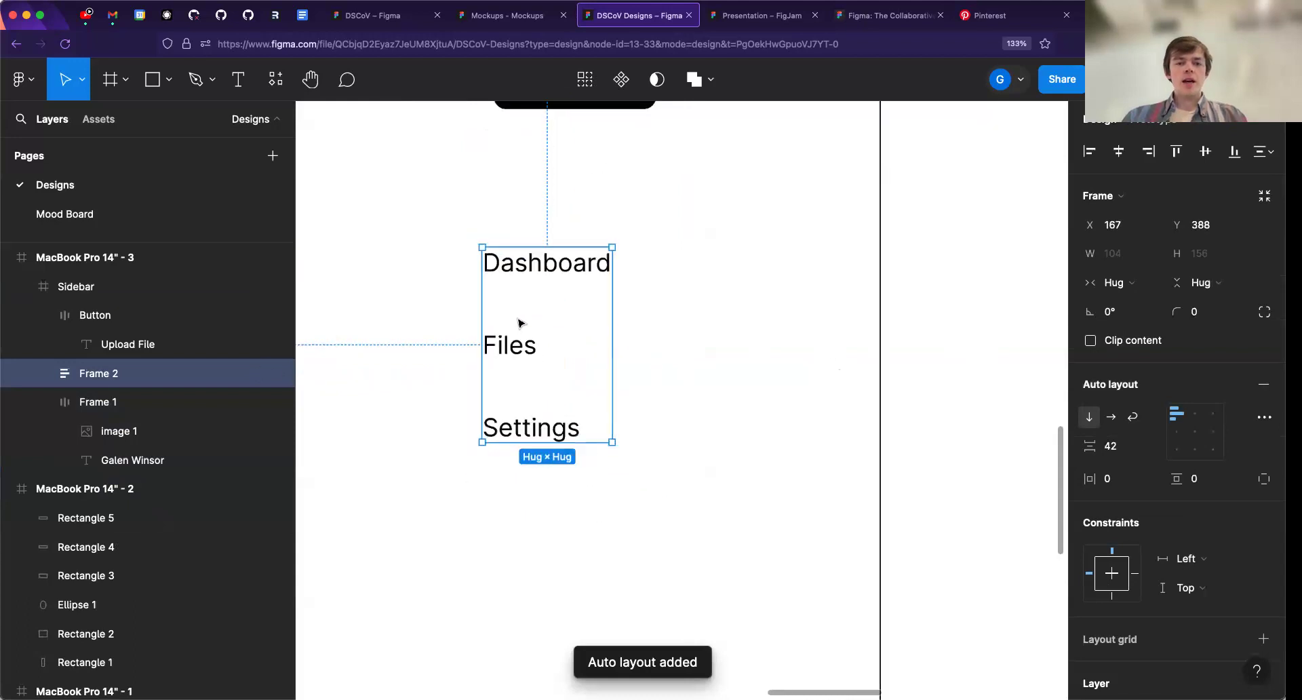
scroll(636, 284, down, 2)
scroll(631, 257, up, 3)
drag(546, 426, 510, 435)
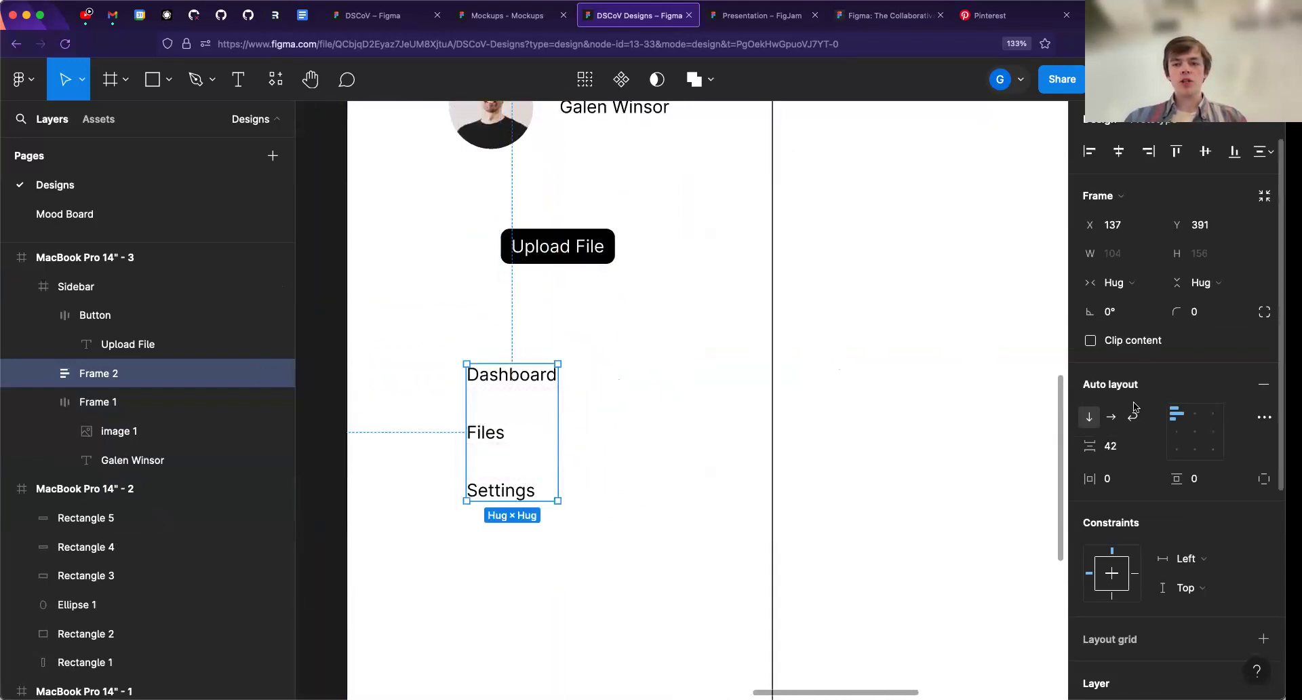
- Set the vertical gap between the Dashboard, Files and Settings items to 48
click(1111, 447)
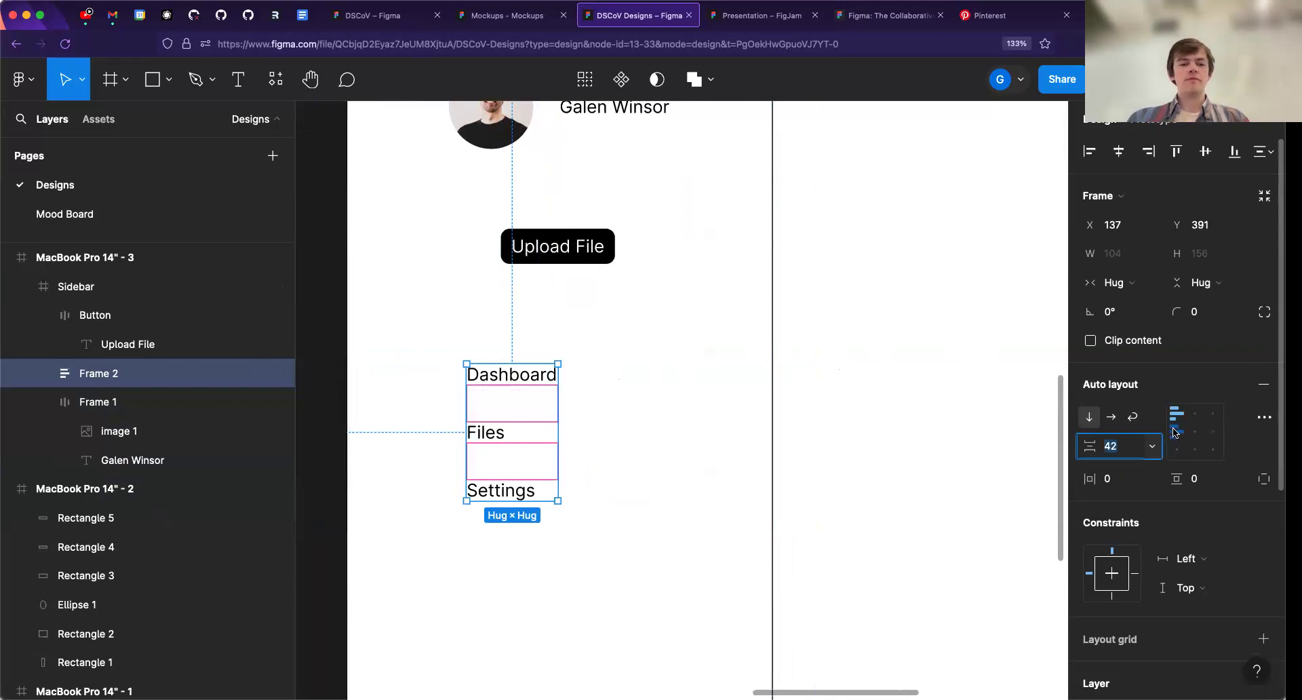
text(48)
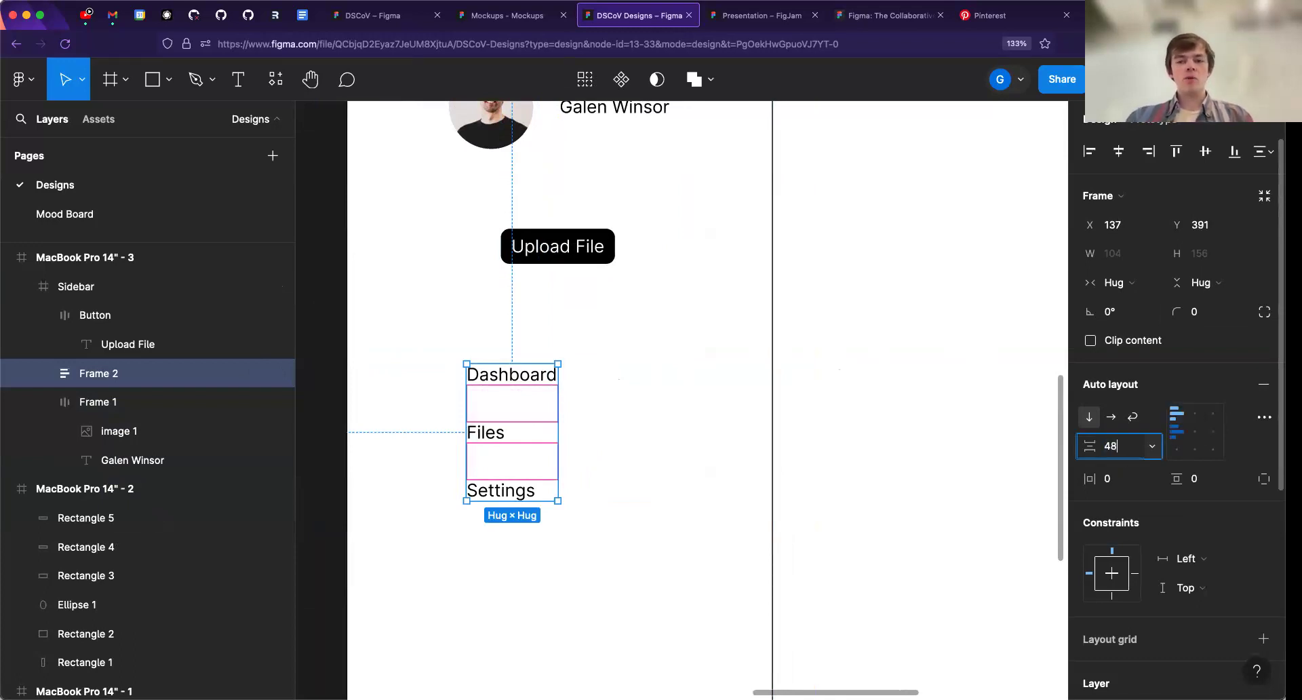
key(Return)
- Reposition the navigation items frame below the "Upload File" button, at about X 139, Y 394
mouse_move(507, 423)
mouse_down()
mouse_move(497, 411)
mouse_move(484, 428)
mouse_up()
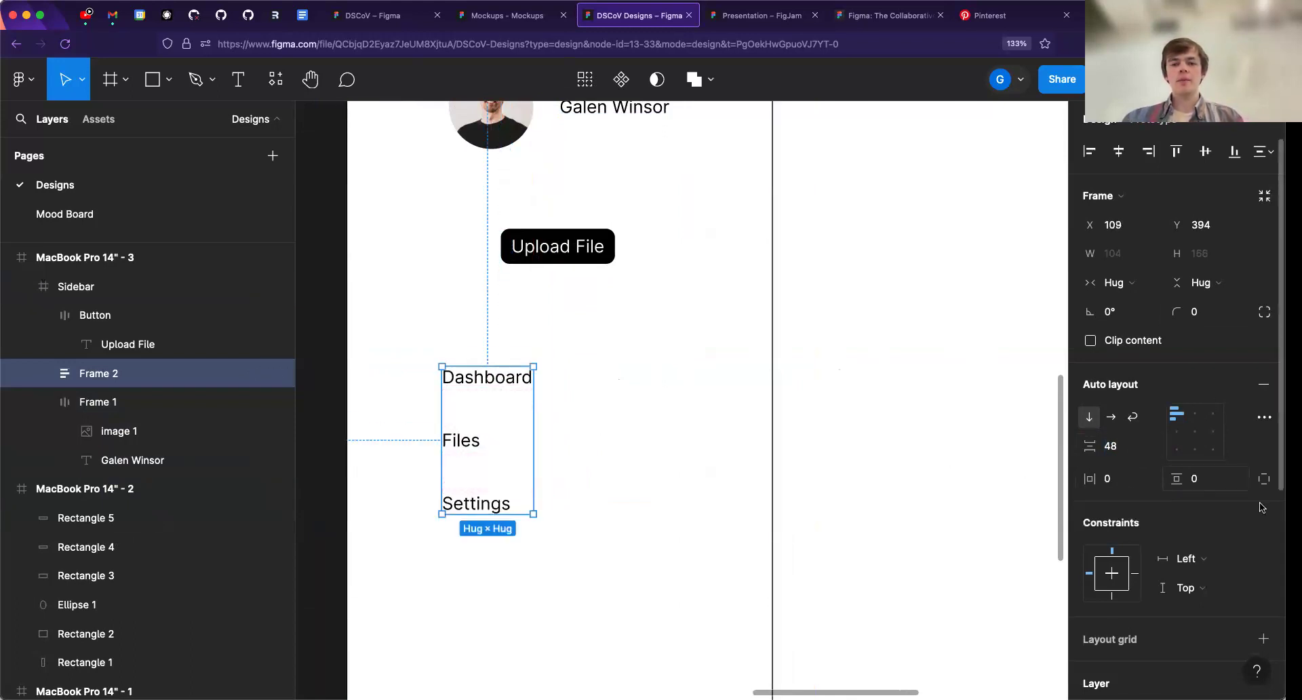
scroll(334, 377, down, 2)
scroll(527, 396, down, 5)
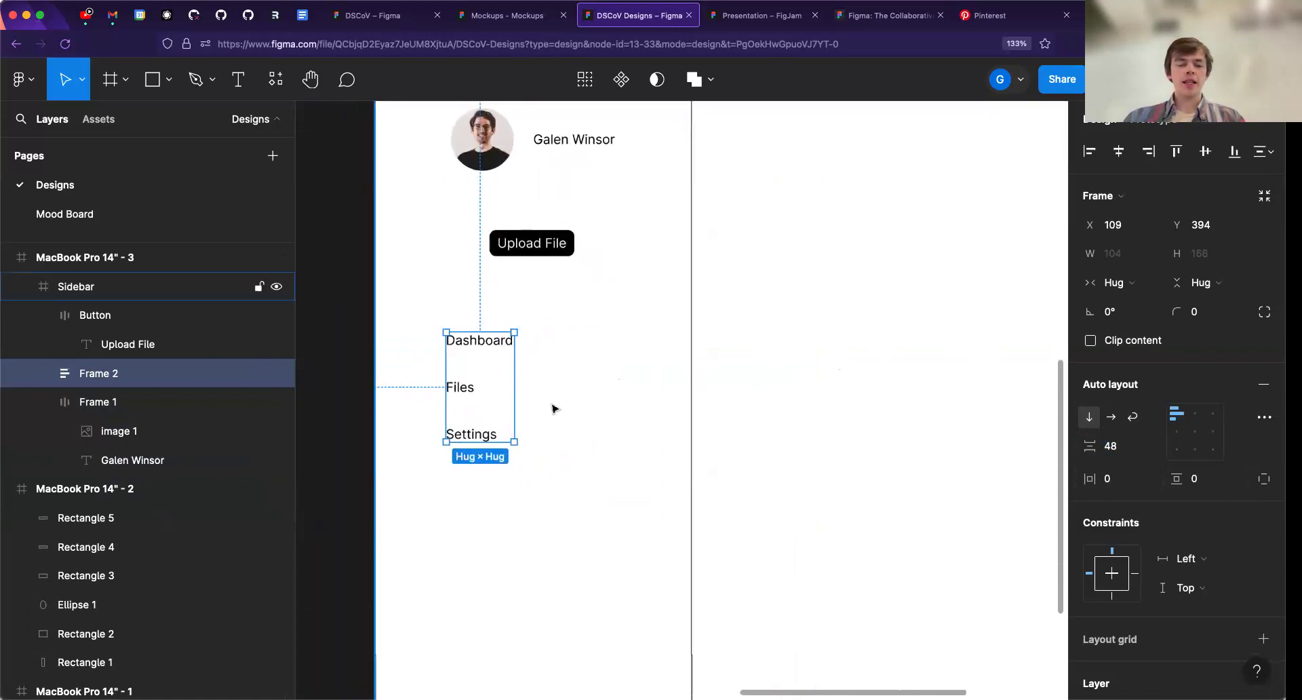
drag(505, 364, 518, 360)
scroll(527, 358, down, 2)
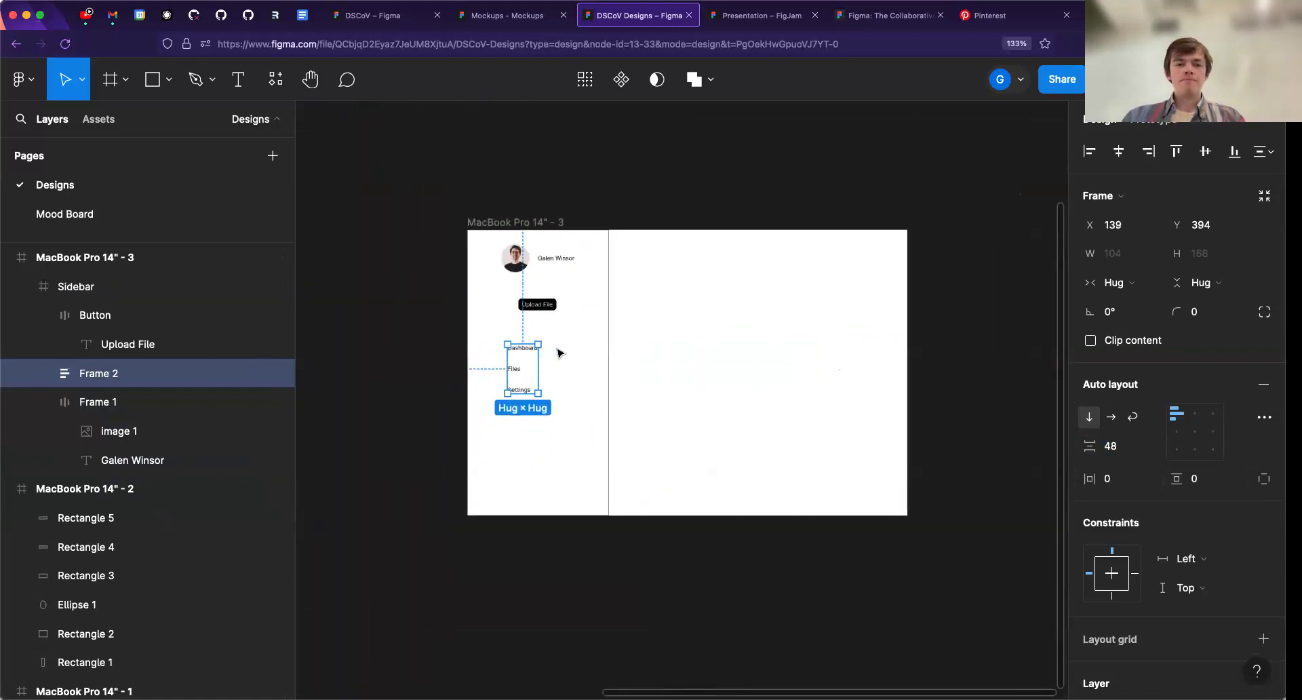
- Apply auto layout to the whole Sidebar frame
scroll(570, 352, up, 1)
click(586, 352)
scroll(570, 345, up, 5)
scroll(570, 360, up, 1)
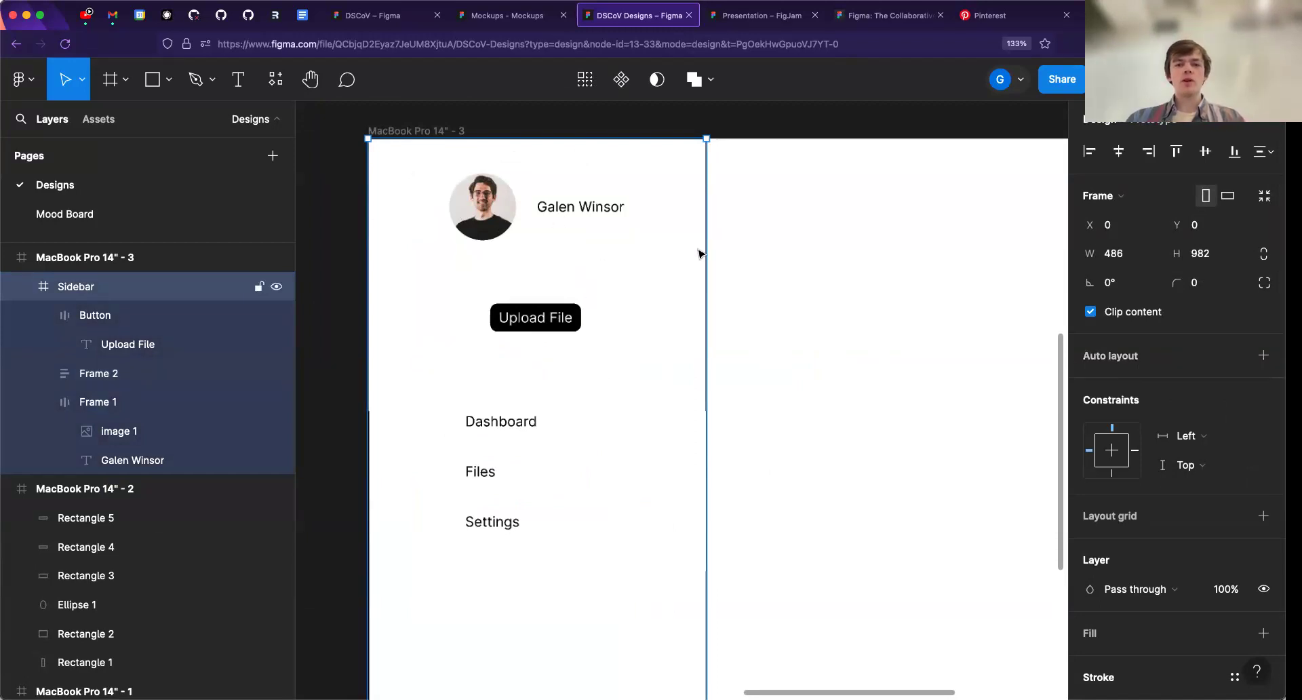
key(shift+a)
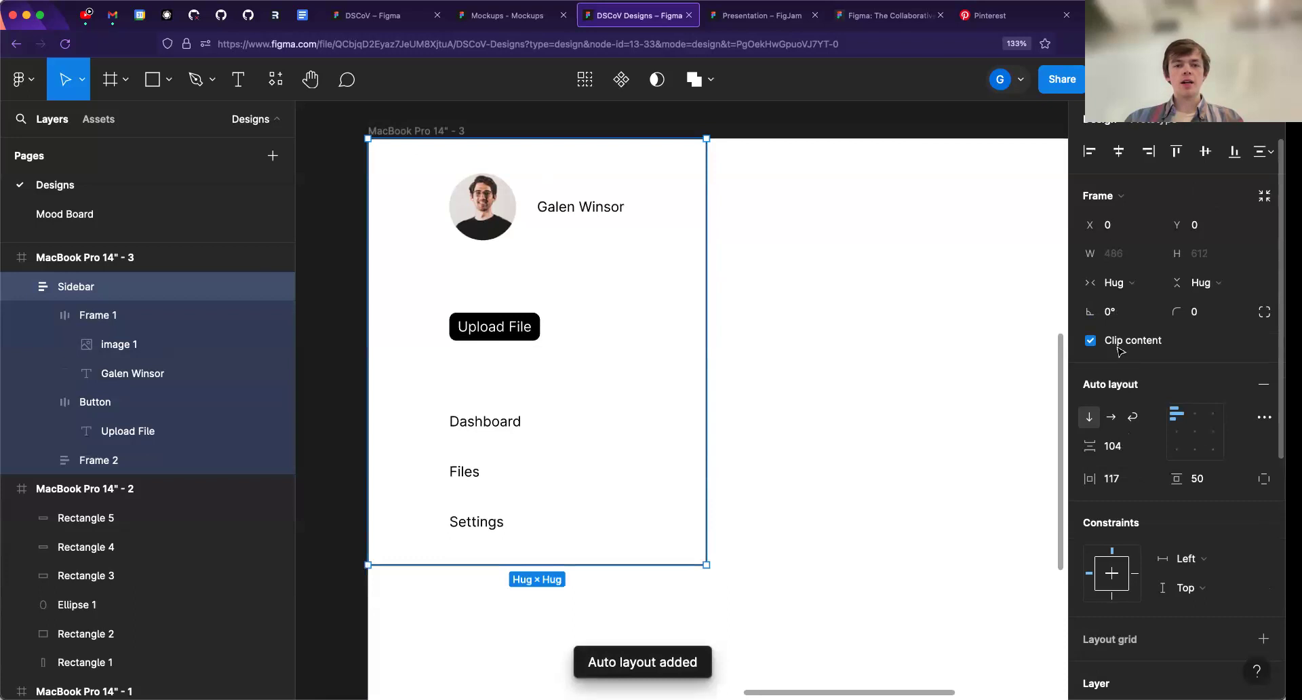
scroll(575, 395, down, 1)
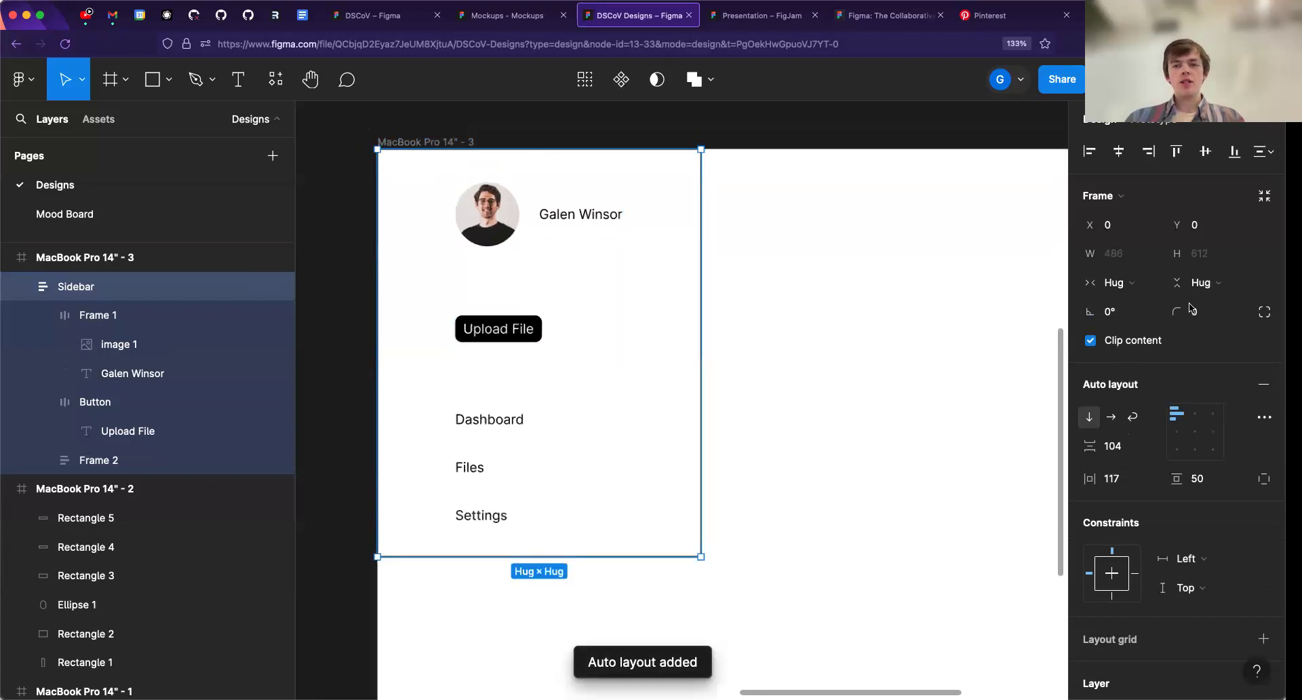
- Switch the Sidebar frame's height to fixed and stretch it to 982, the full height of the MacBook Pro frame
click(1201, 285)
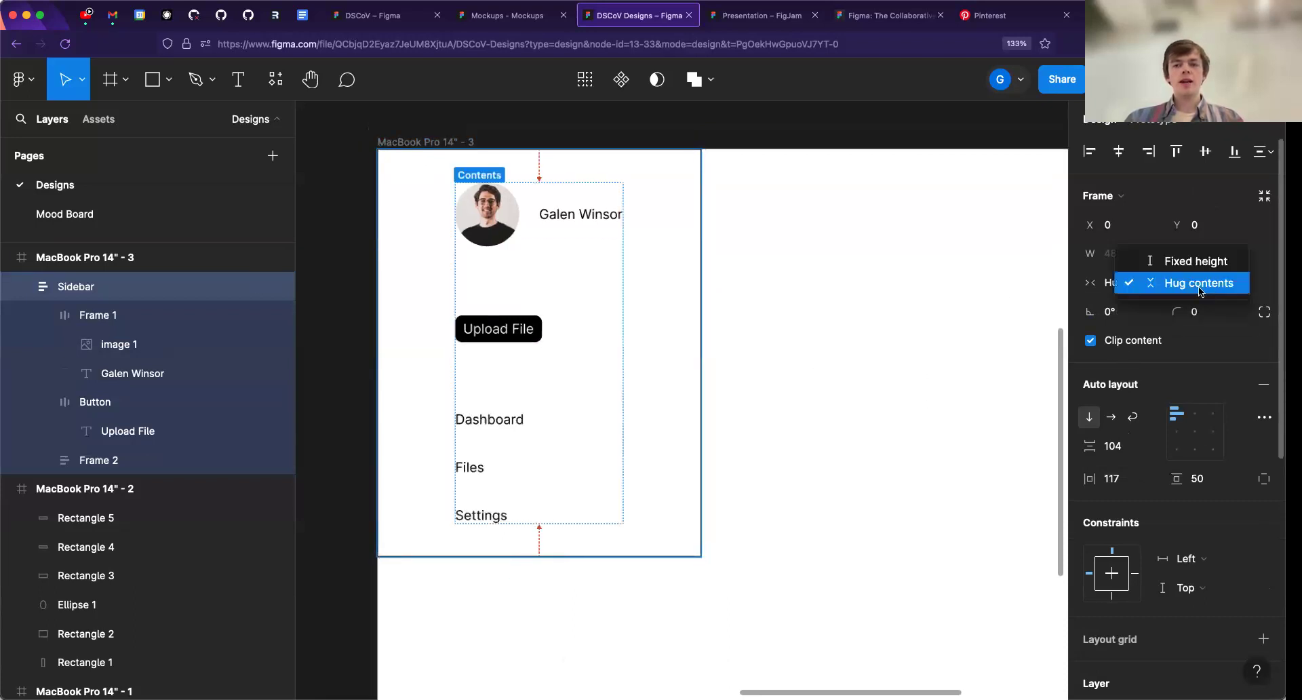
click(1198, 290)
scroll(711, 390, down, 3)
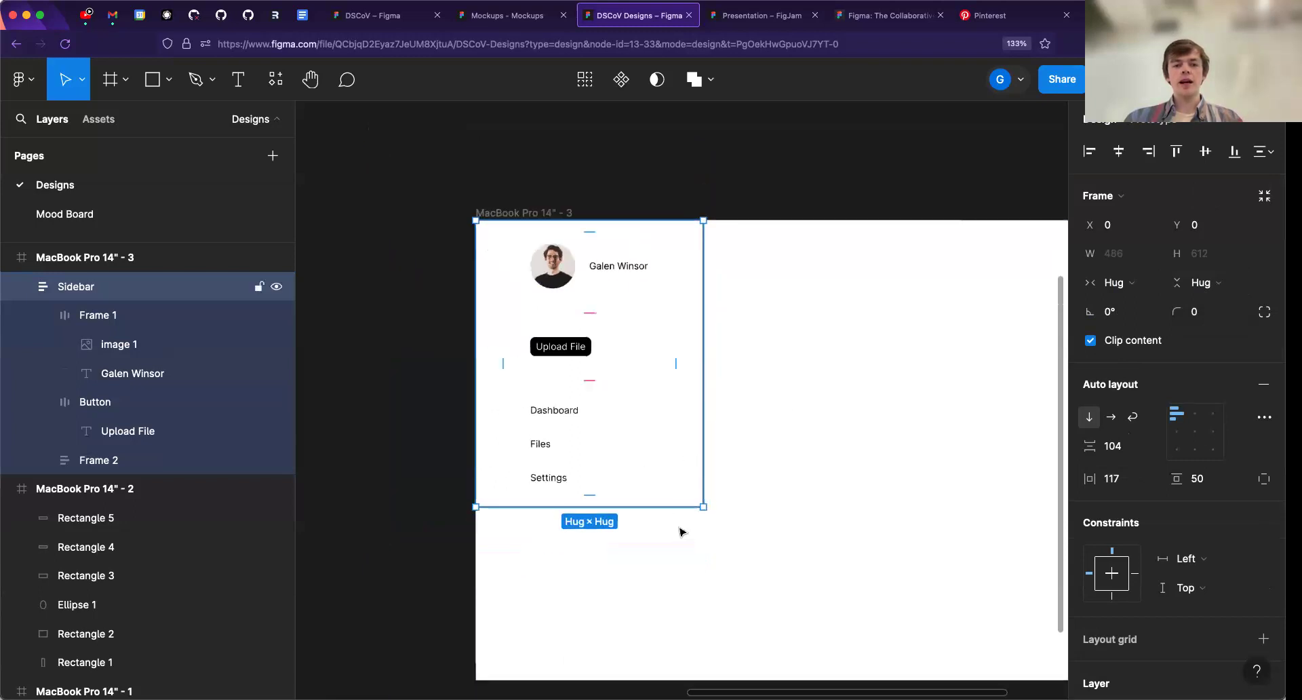
scroll(681, 531, down, 3)
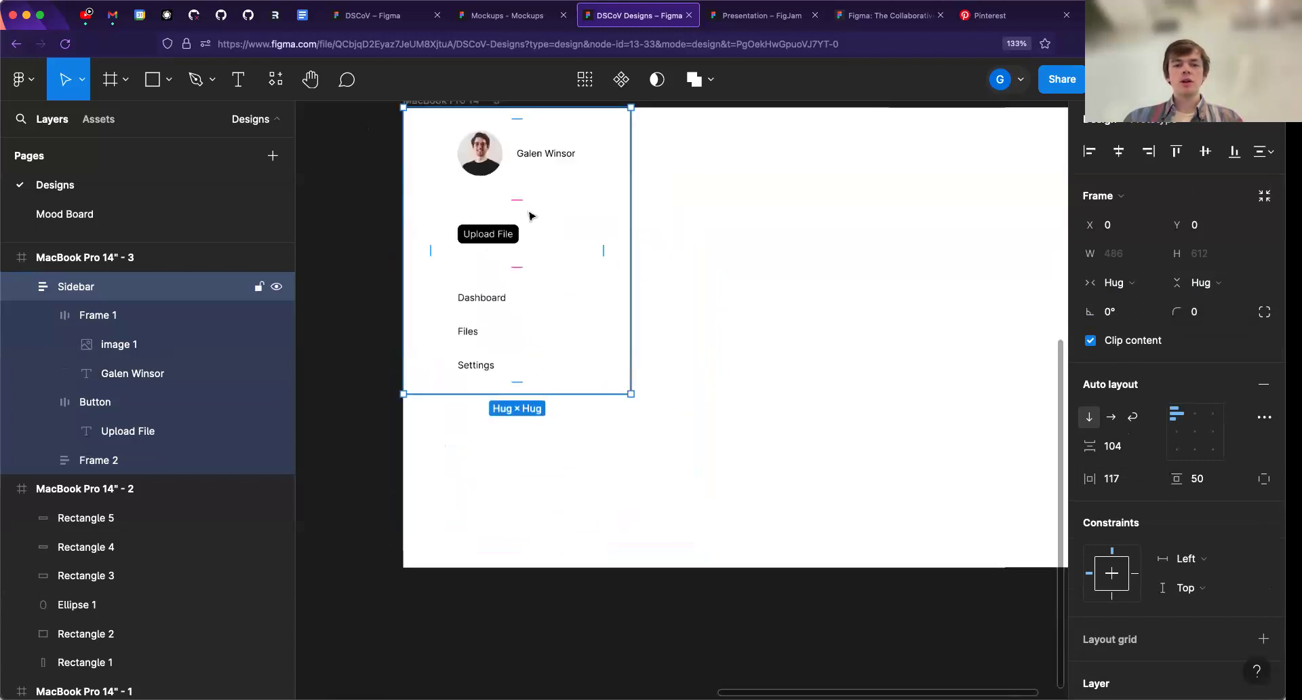
click(1202, 282)
click(1196, 258)
drag(540, 386, 536, 565)
scroll(581, 360, up, 5)
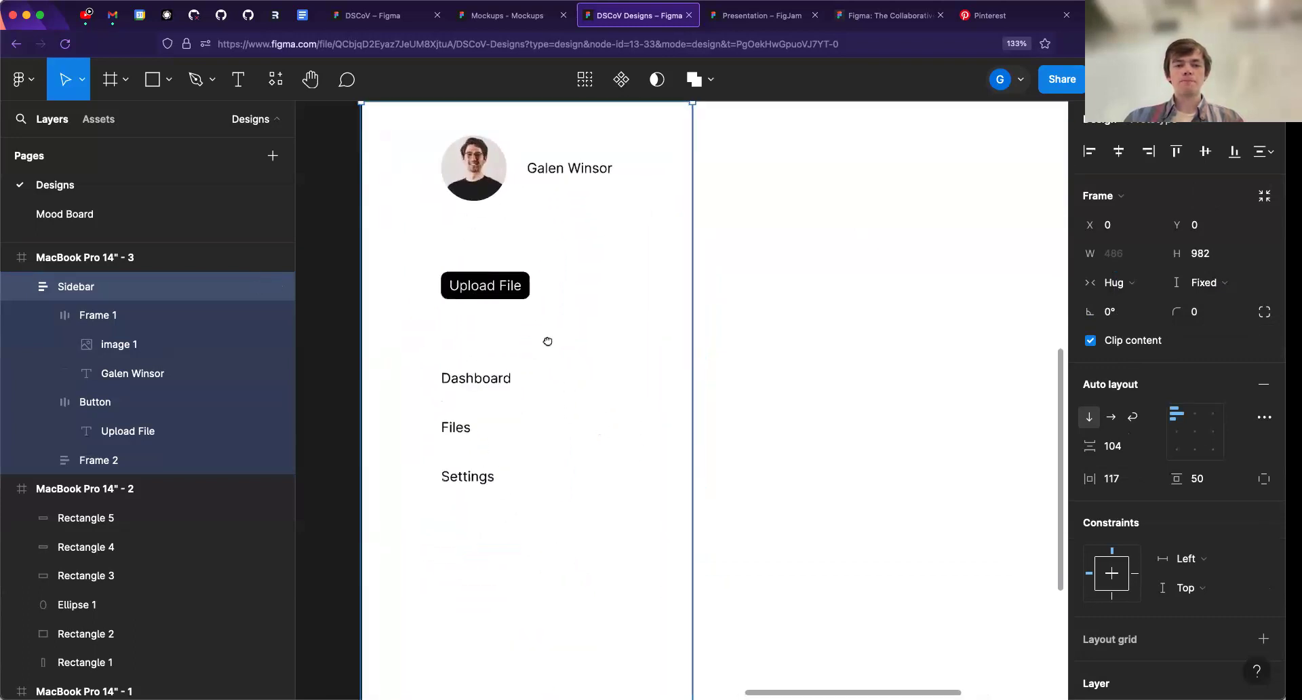
- Align the Sidebar's auto layout contents to the top center
drag(548, 341, 581, 398)
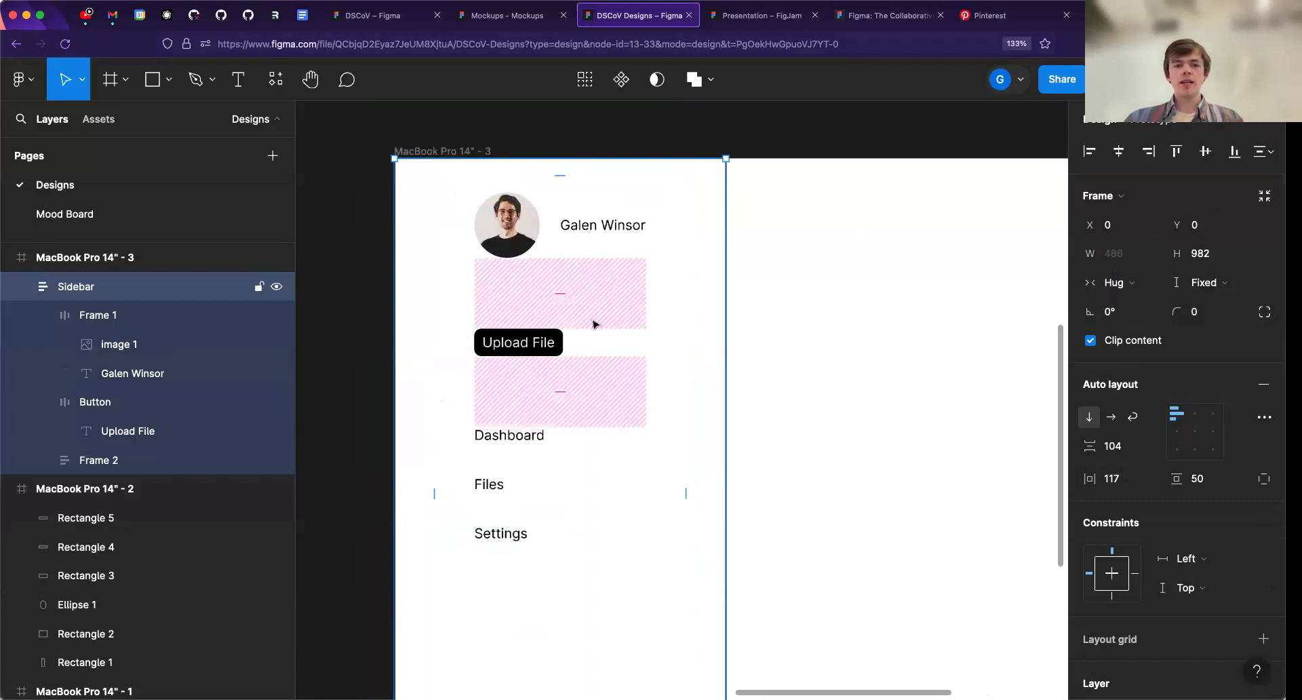
click(1195, 431)
click(1194, 413)
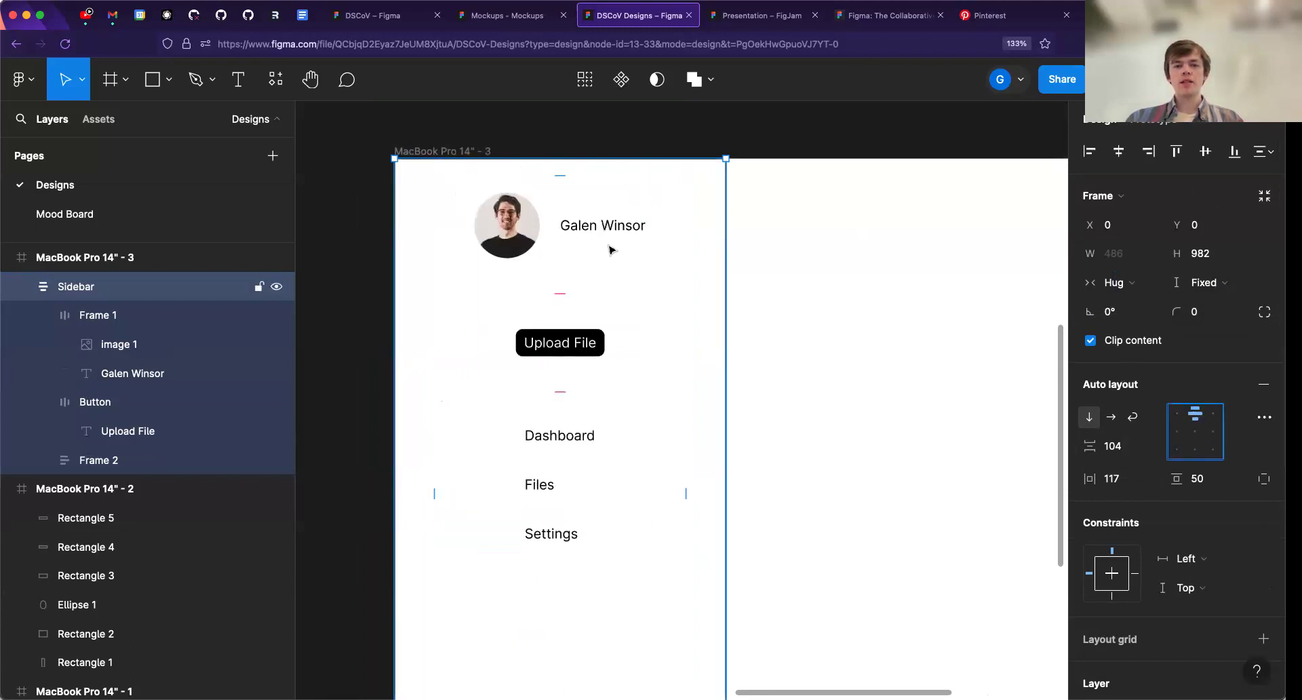
- Try a fixed width of 320 for the Sidebar frame, and return its horizontal sizing to Hug contents
click(1130, 284)
click(1134, 262)
drag(718, 289, 612, 285)
click(1123, 285)
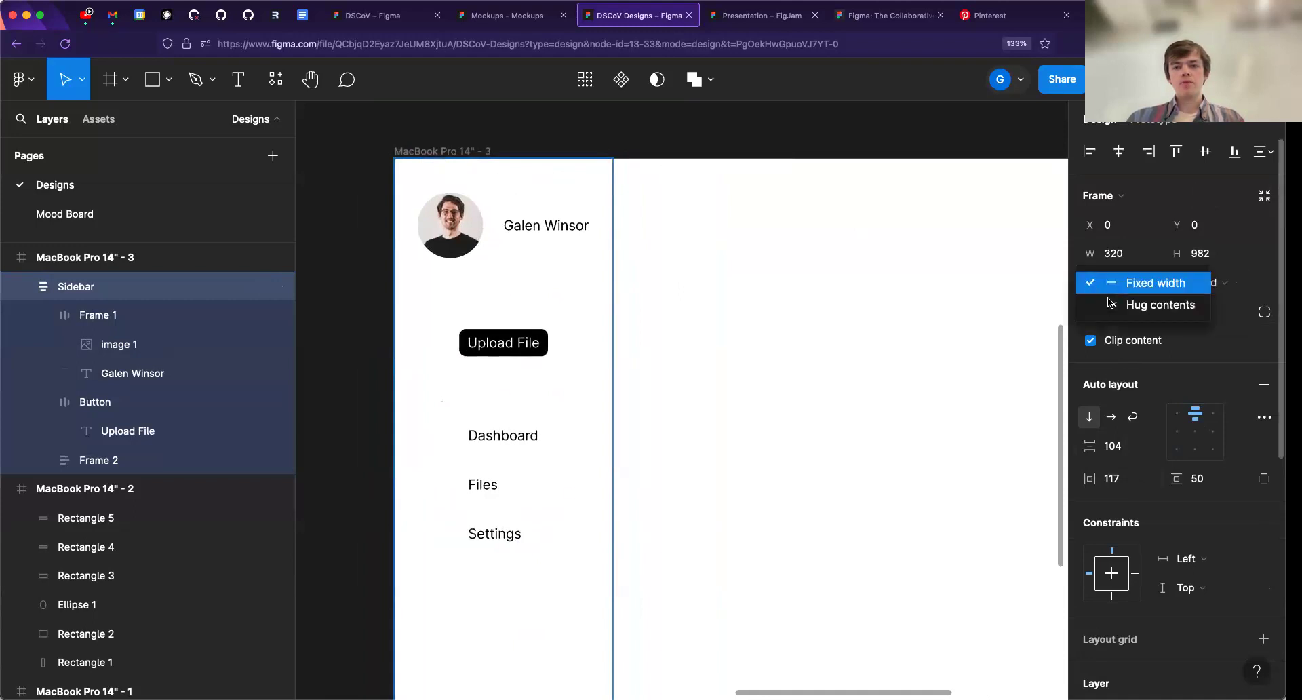
click(1122, 299)
- Set the Sidebar's horizontal padding to 32 and its vertical padding to 48
click(1126, 479)
text(32)
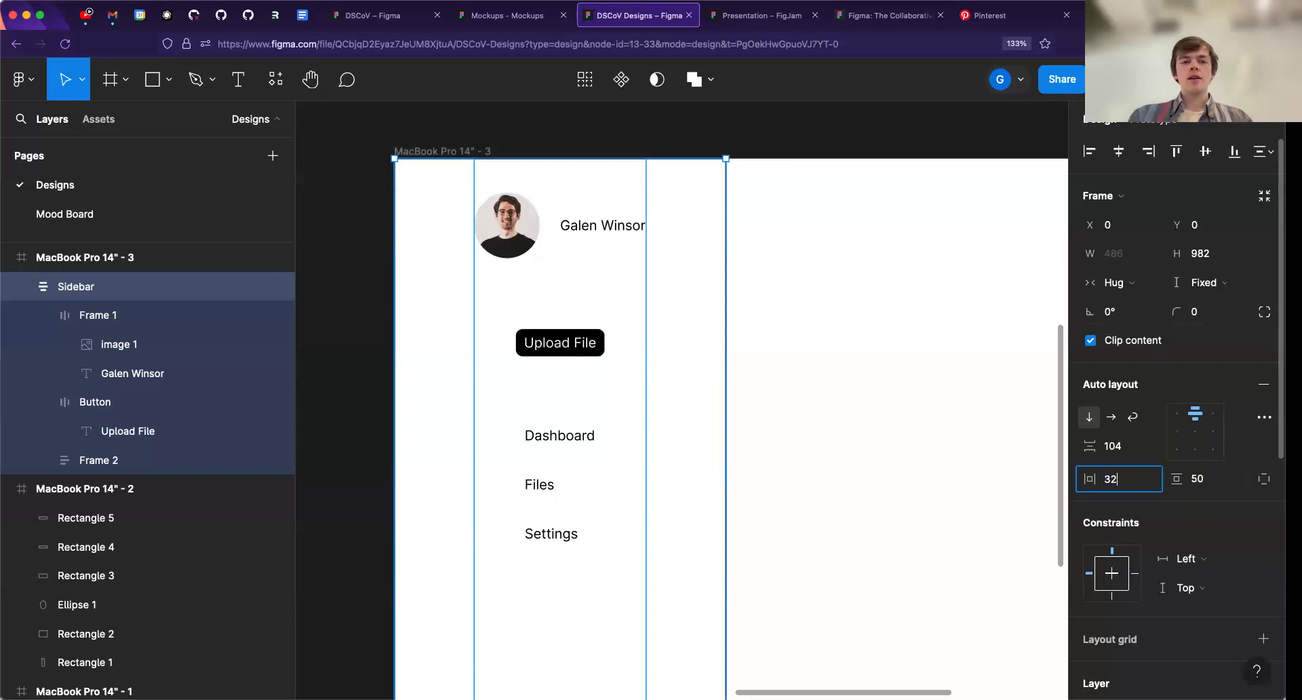
key(Return)
click(675, 300)
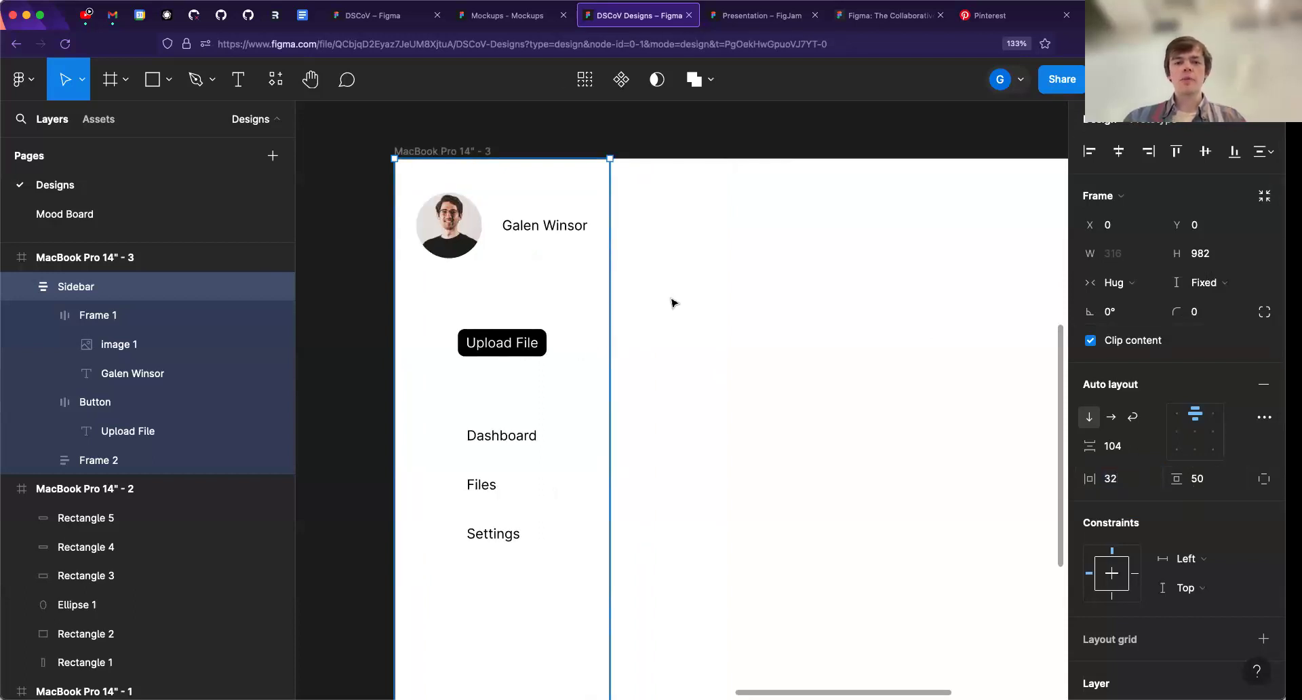
click(480, 250)
click(1197, 479)
text(48)
key(Return)
click(858, 144)
- Inspect the Sidebar layout and examine its item spacing and right padding directly on the canvas
scroll(858, 144, down, 1)
drag(558, 320, 469, 297)
scroll(436, 276, down, 1)
click(470, 298)
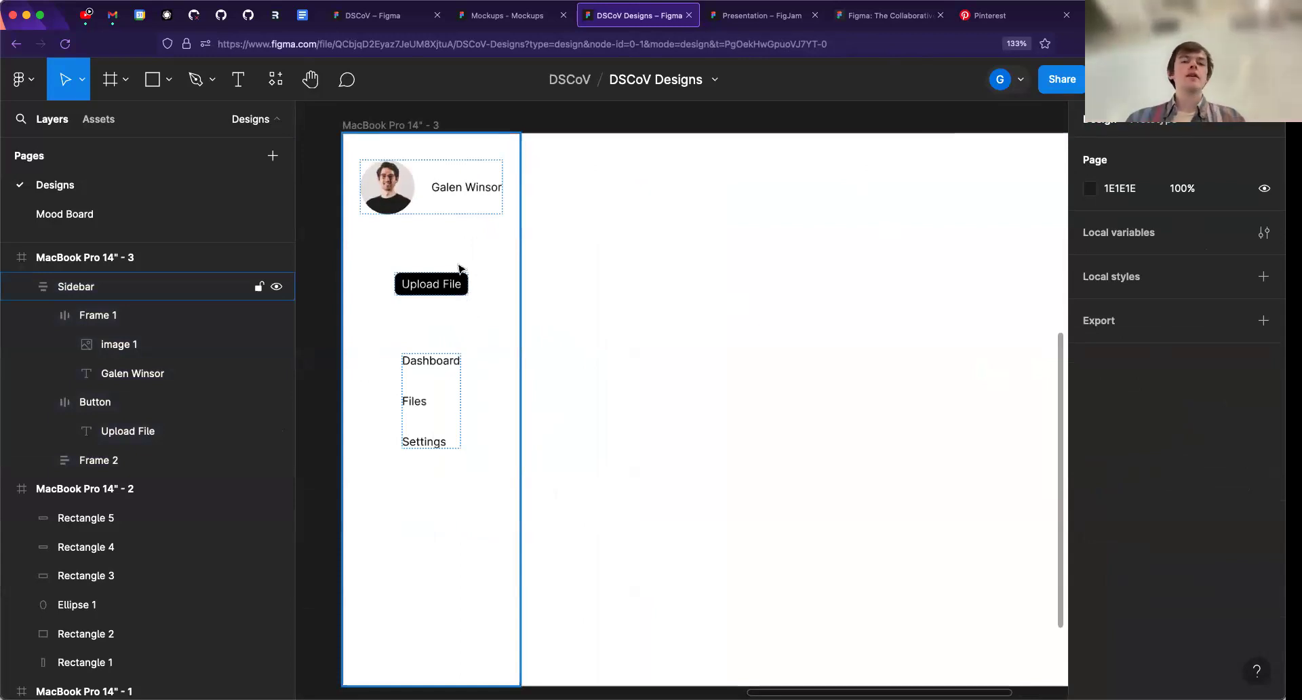
scroll(558, 288, down, 1)
scroll(557, 287, right, 1)
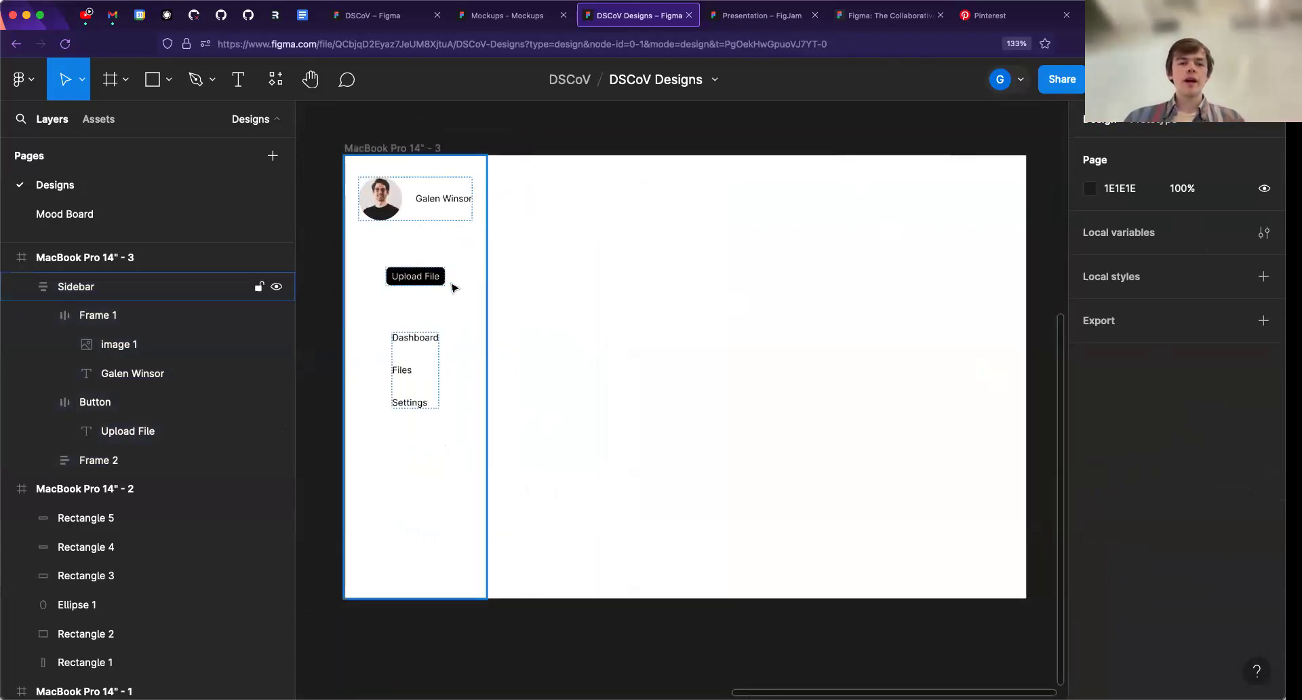
scroll(456, 285, up, 2)
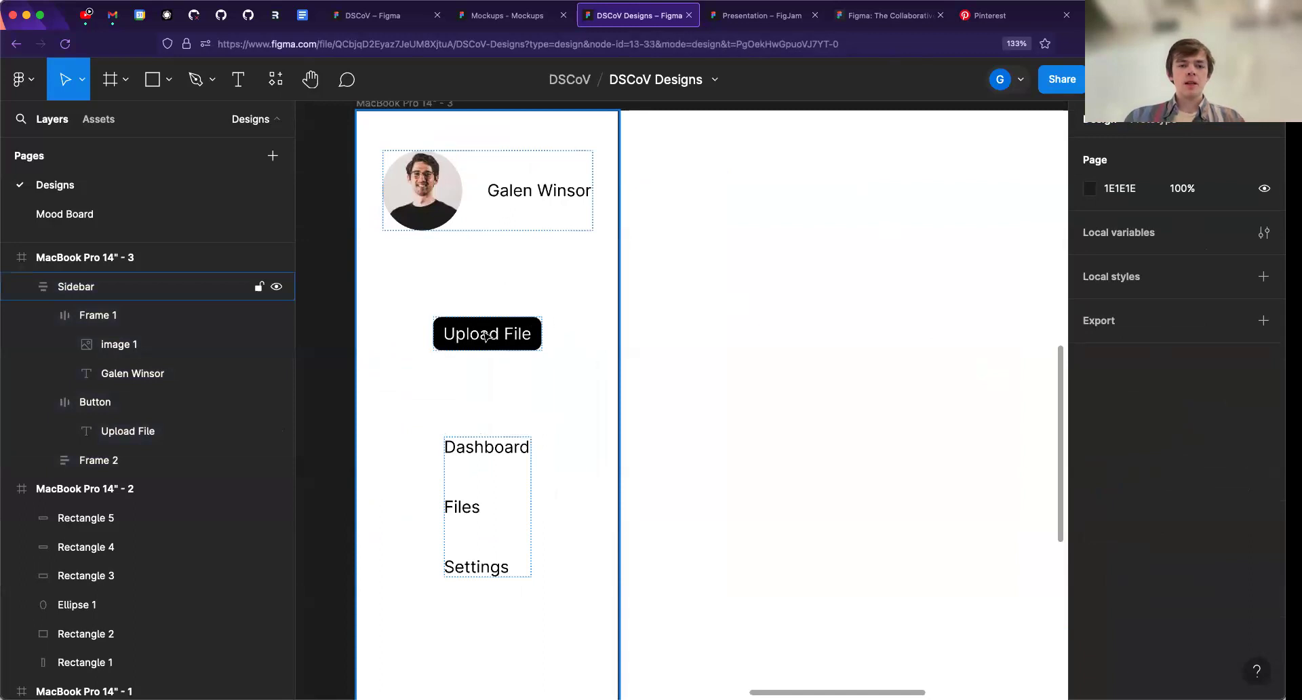
click(488, 334)
click(487, 273)
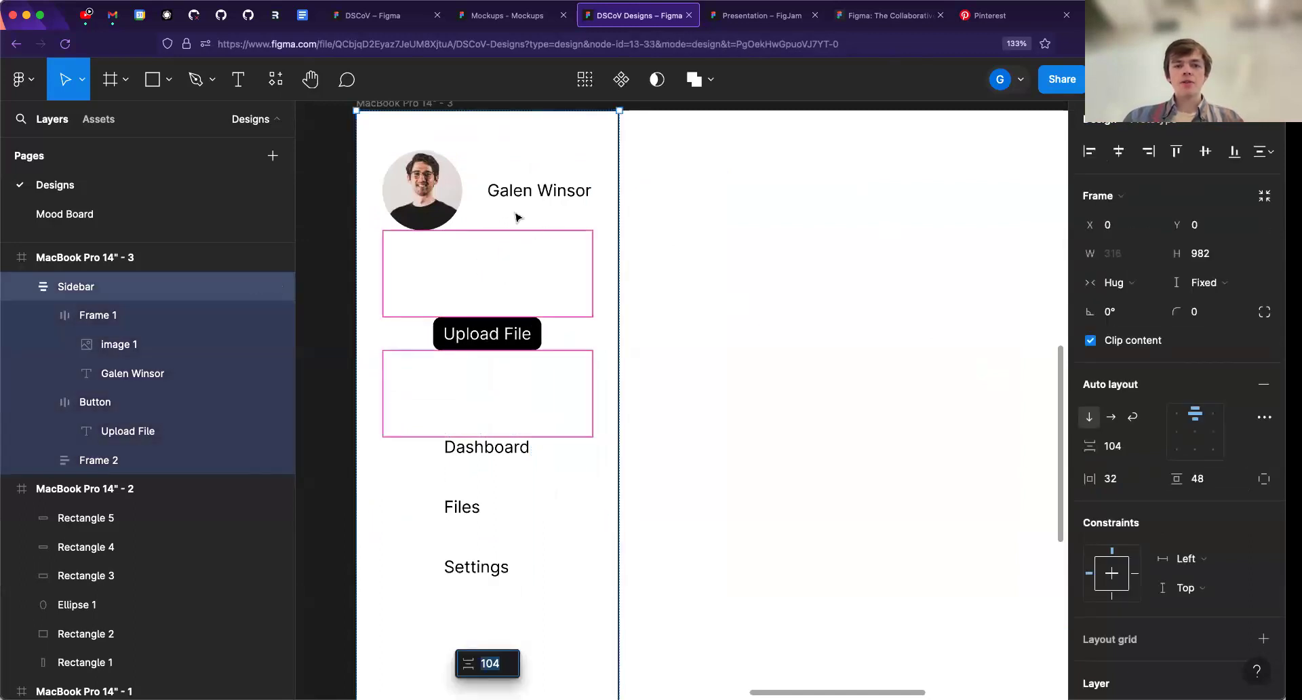
click(605, 189)
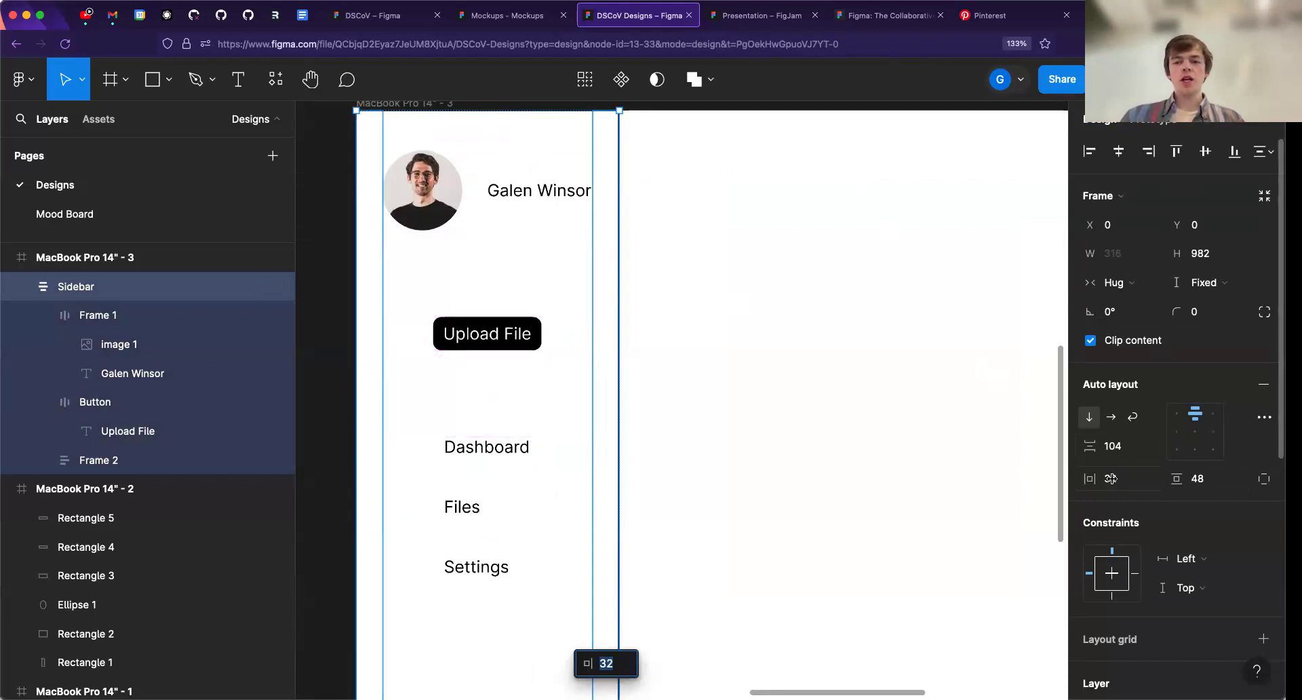
- Increase the vertical gap between the Sidebar's items to 127 on the canvas, and deselect the frame
click(1117, 453)
mouse_move(488, 268)
mouse_down()
mouse_move(488, 255)
mouse_move(503, 293)
mouse_move(500, 283)
mouse_up()
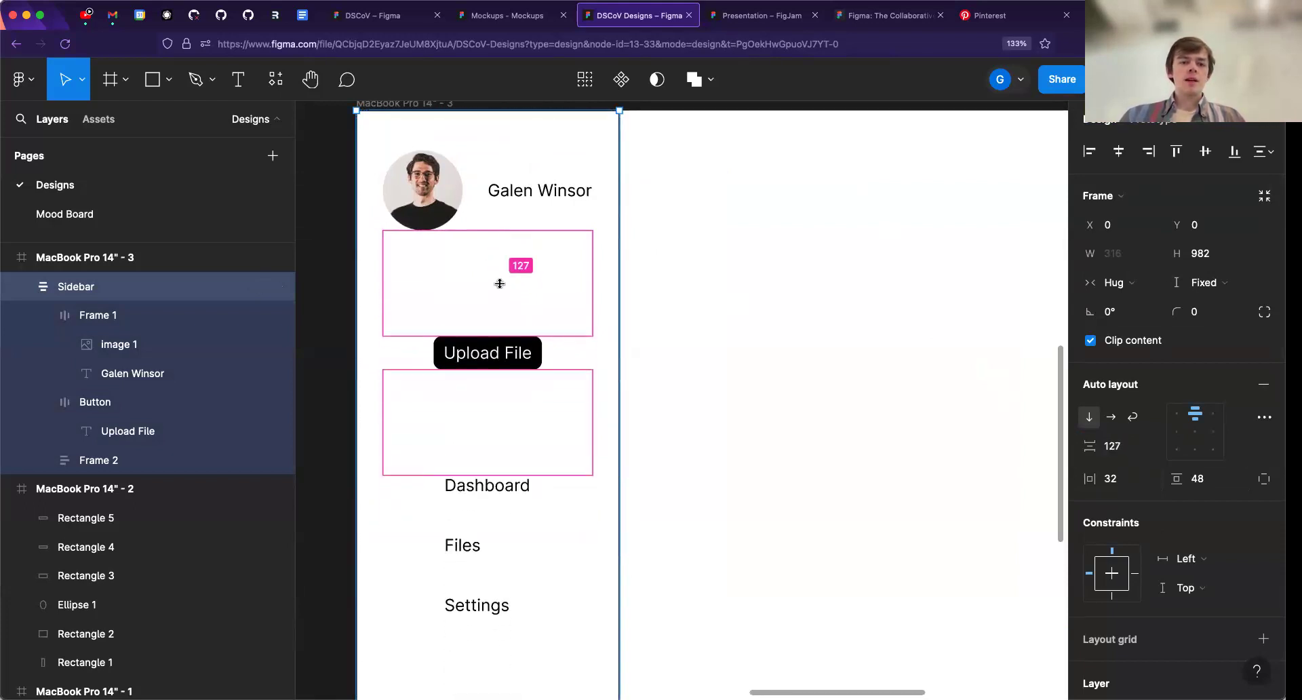
scroll(604, 217, down, 1)
click(708, 233)
scroll(645, 305, down, 5)
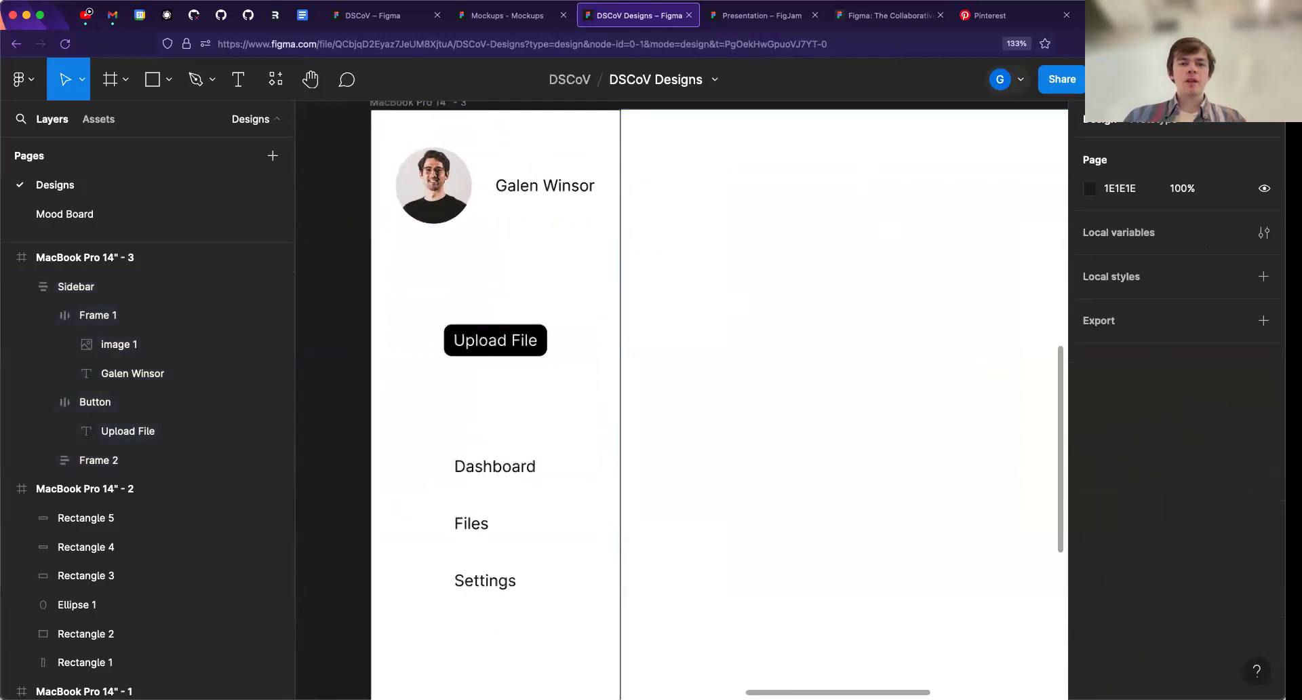
- Examine the Sidebar's overall layout and the auto layout settings of its profile header frame
drag(647, 332, 647, 308)
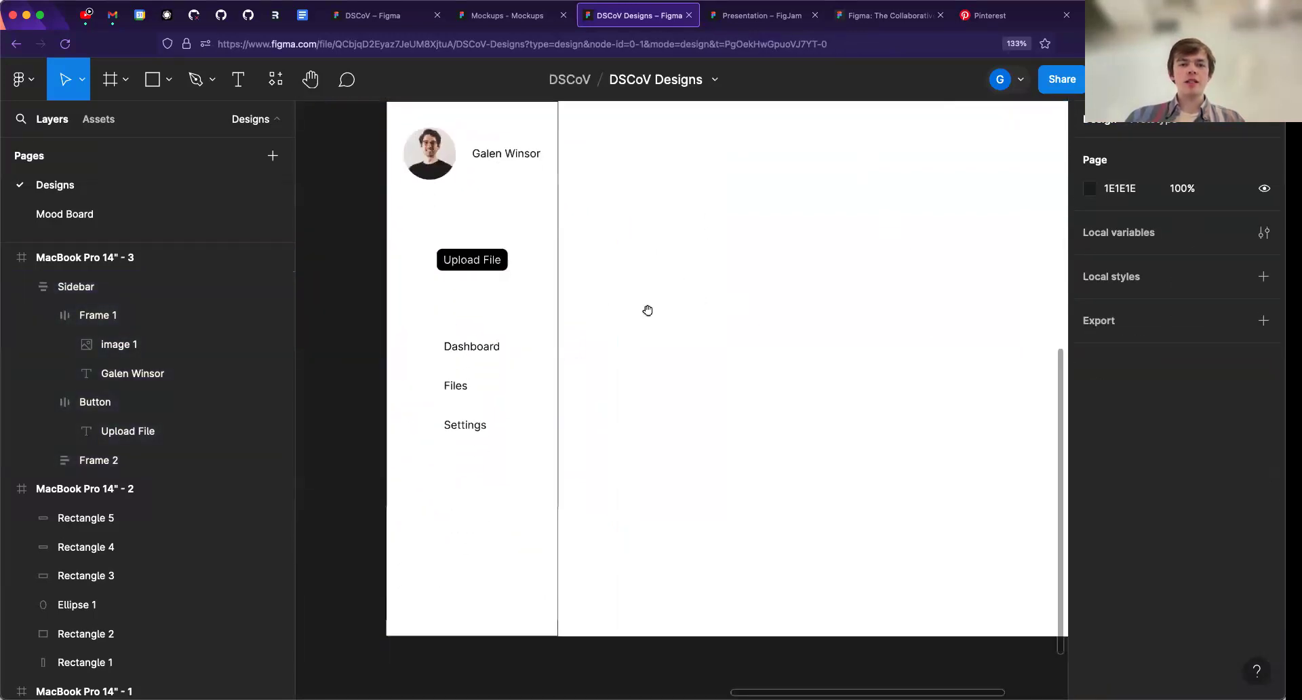
scroll(739, 317, down, 2)
drag(748, 305, 687, 381)
scroll(691, 378, down, 1)
scroll(692, 381, down, 1)
click(434, 296)
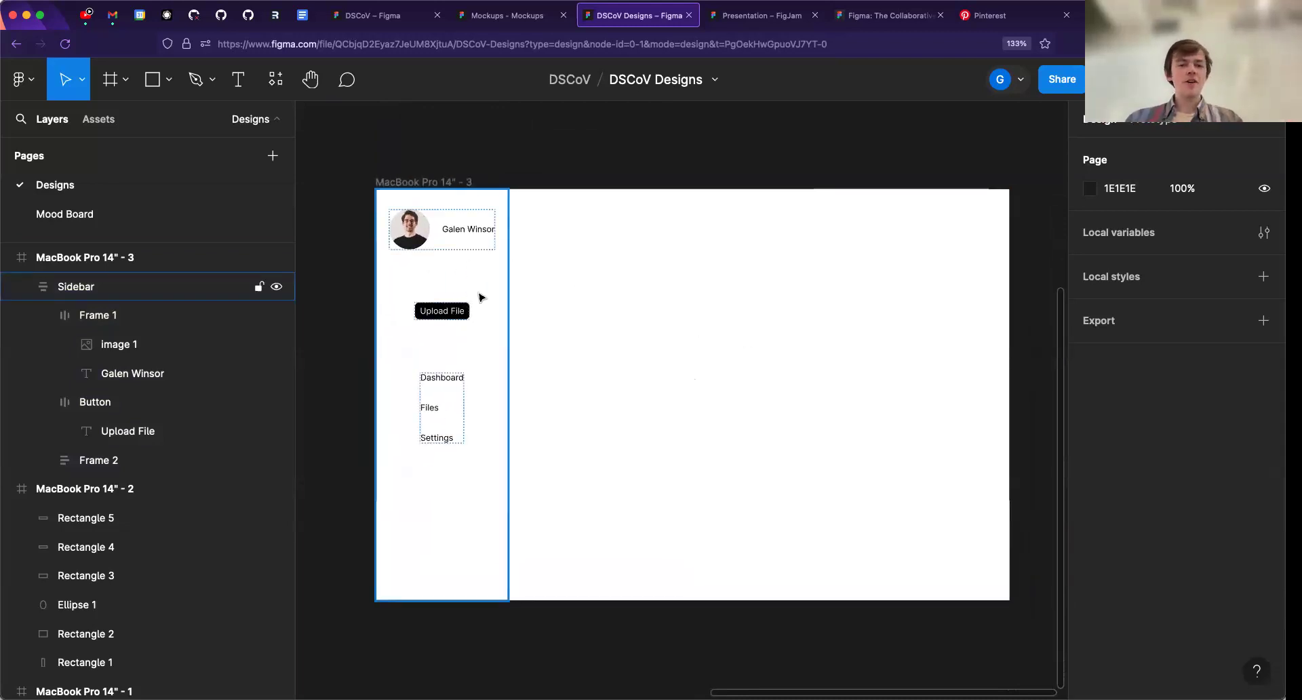
scroll(453, 282, up, 3)
scroll(442, 351, down, 1)
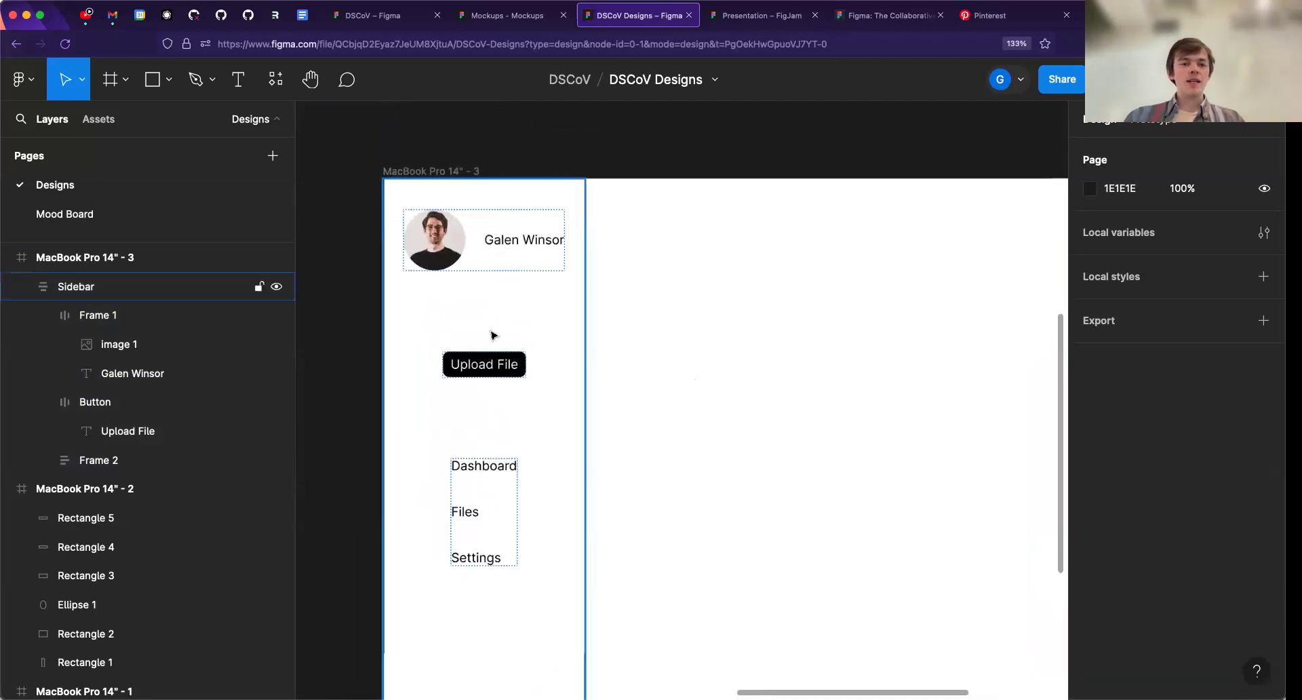
scroll(474, 318, up, 3)
click(479, 299)
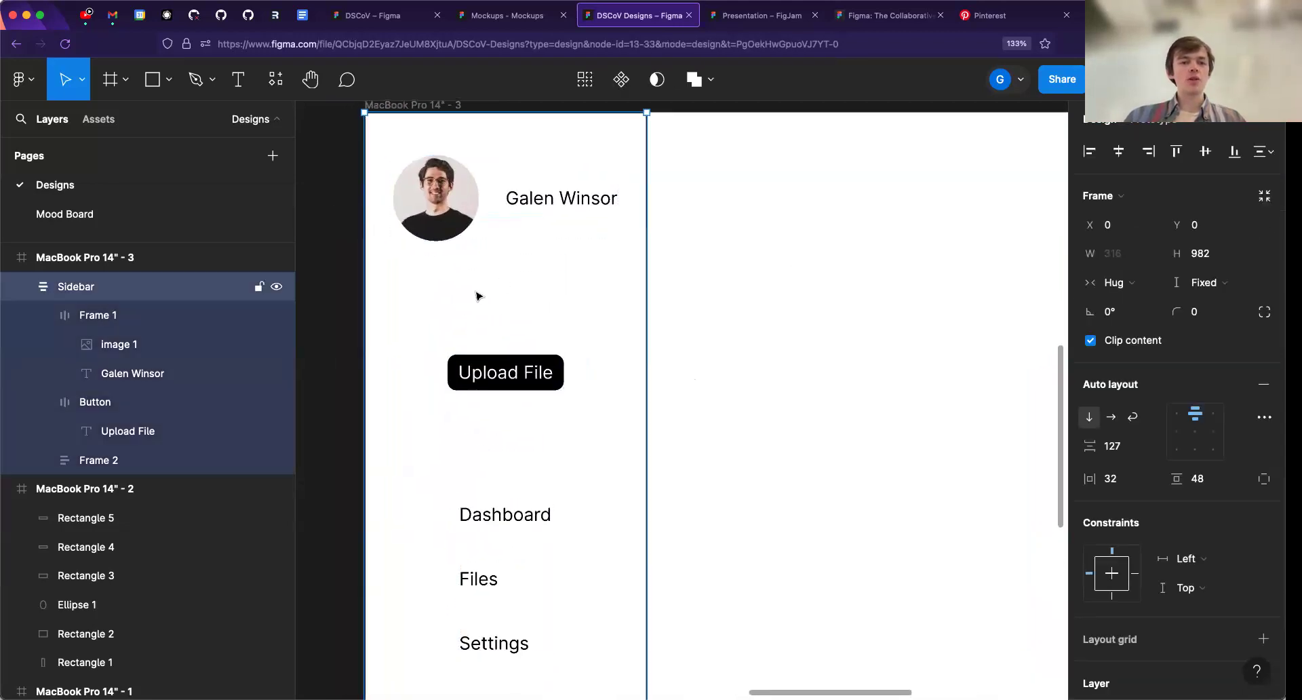
click(552, 200)
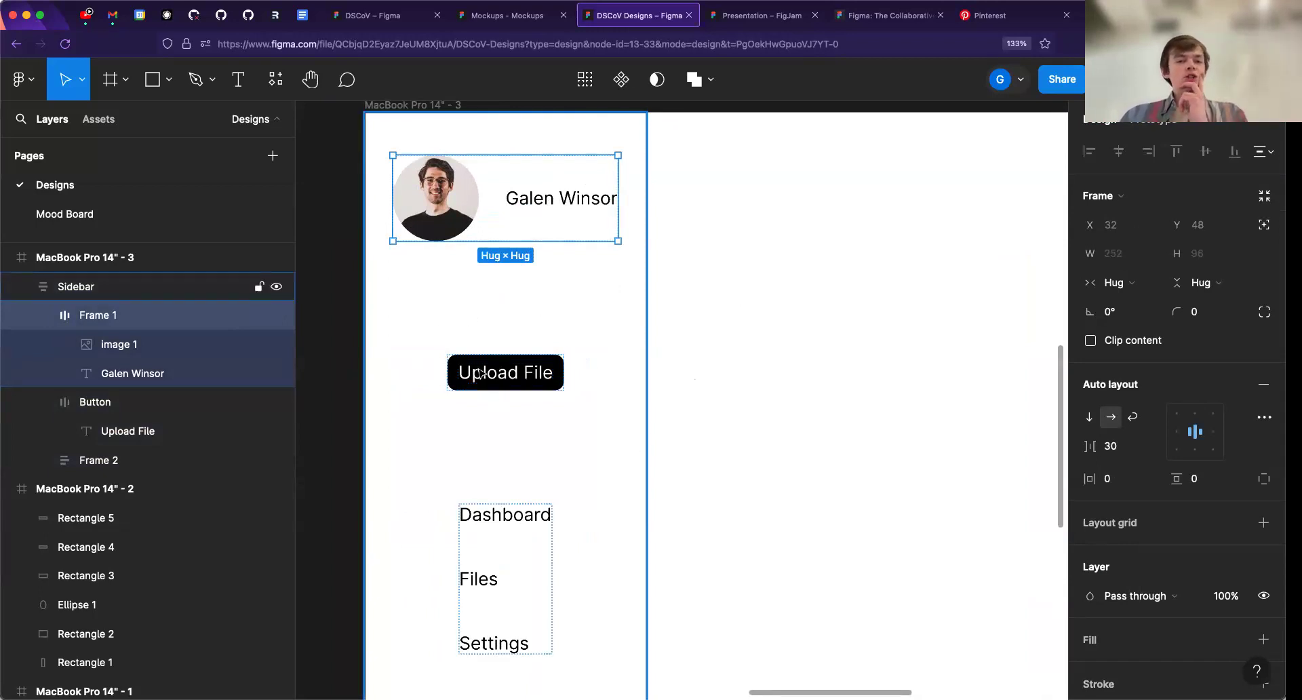
click(352, 363)
- Try turning the sidebar's Upload File button into a component, and undo the conversion
click(520, 378)
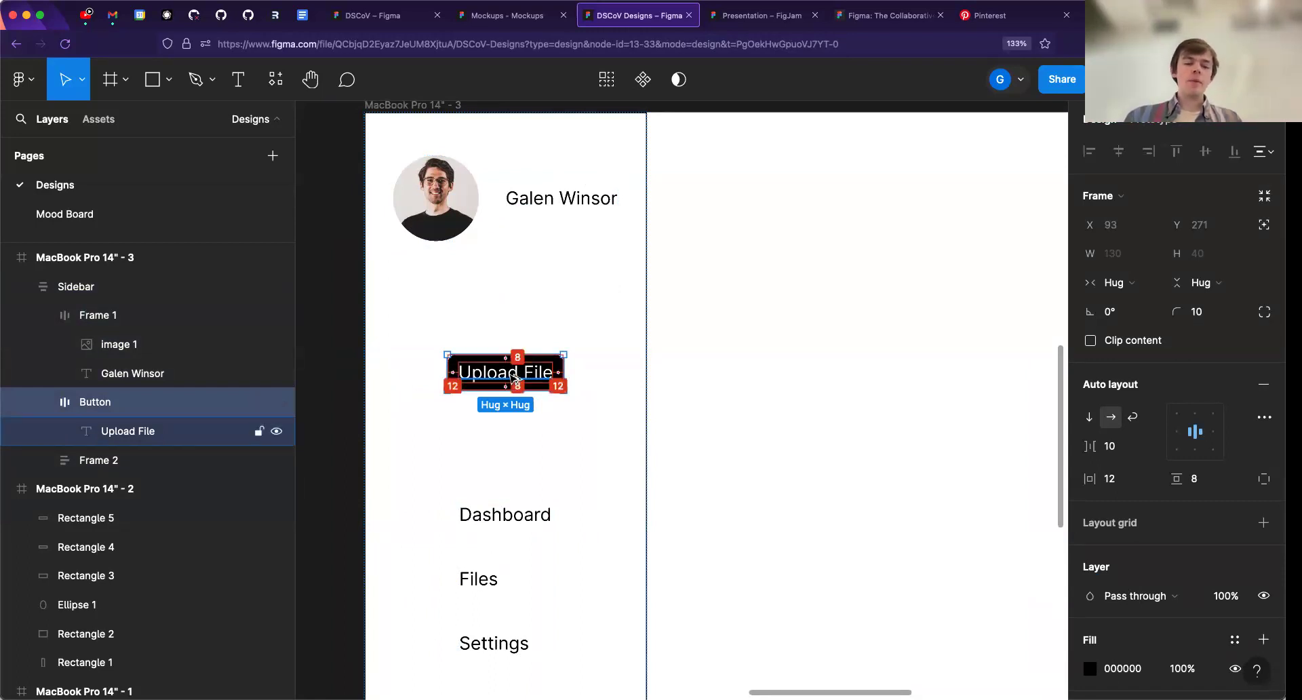
key(super+alt+k)
right_click(521, 373)
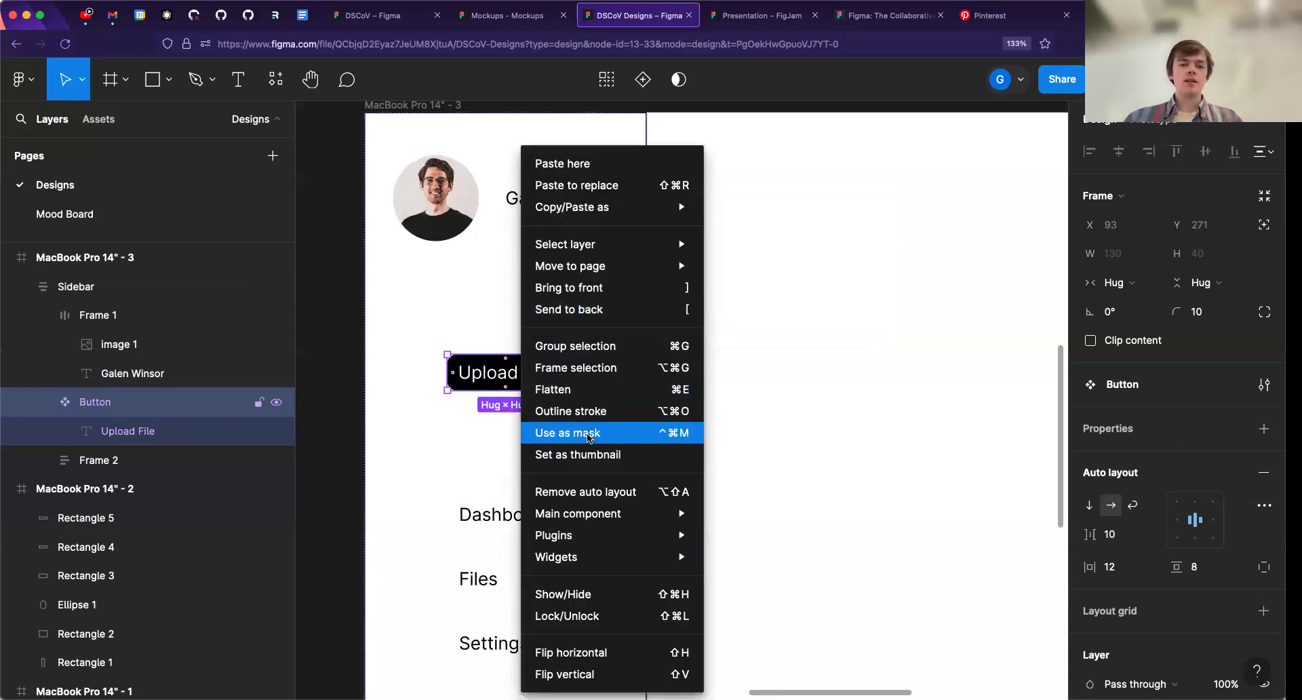
click(500, 368)
key(super+z)
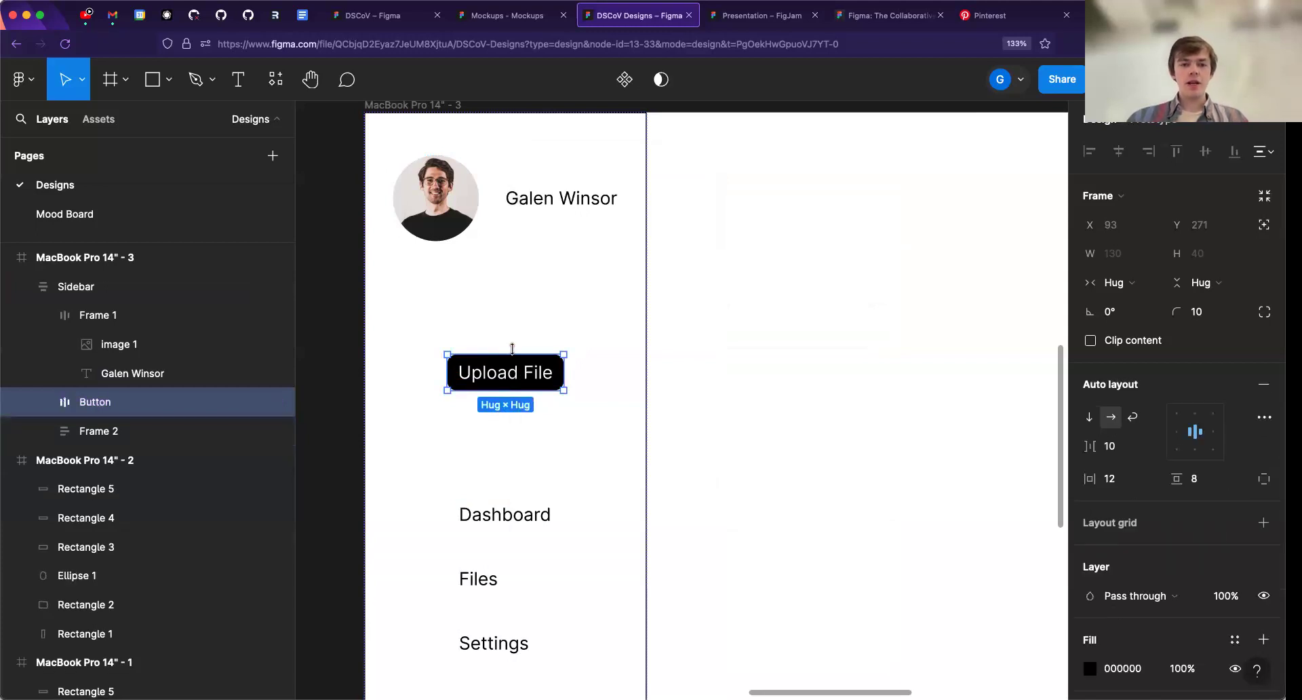
- Create a component from the sidebar's Upload File button
right_click(556, 372)
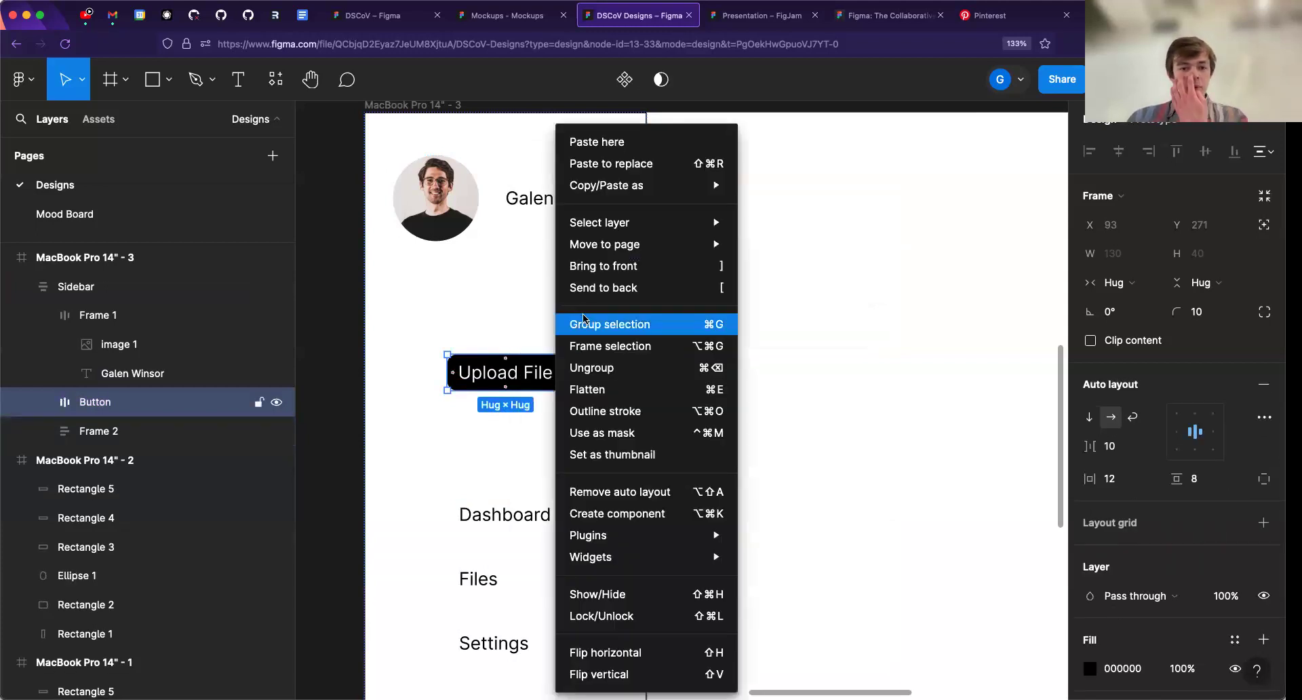
click(616, 517)
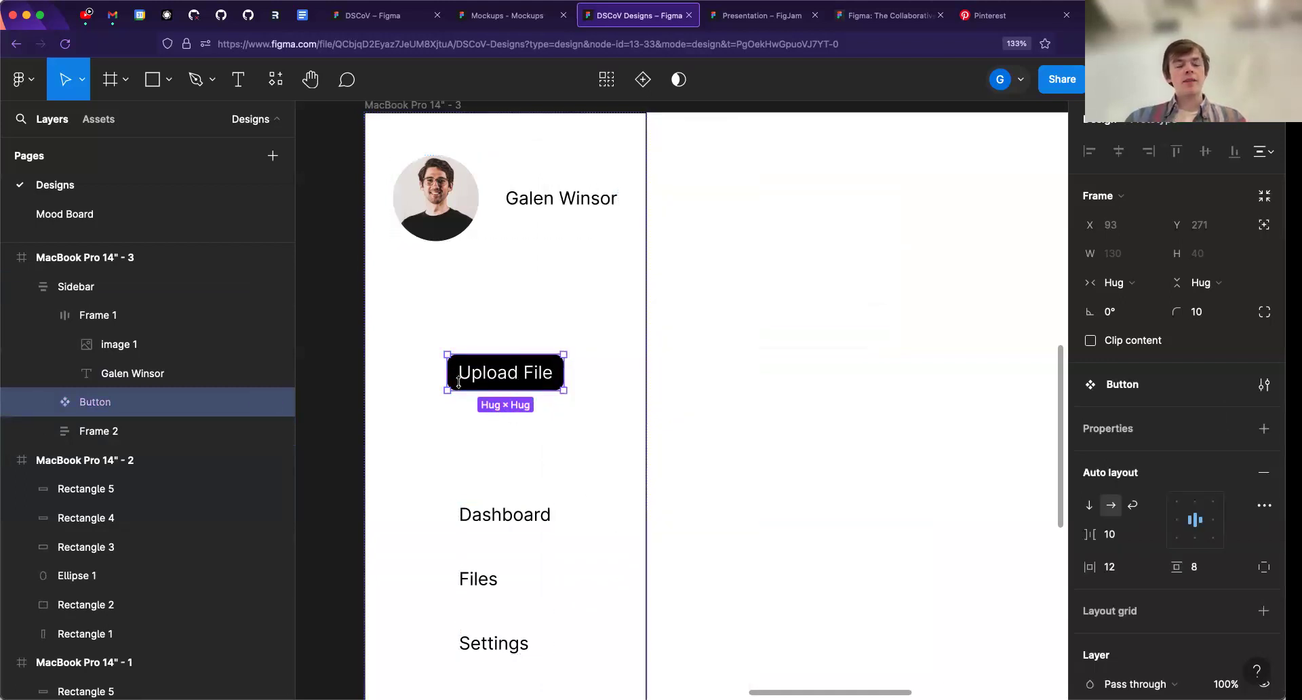
scroll(468, 373, down, 3)
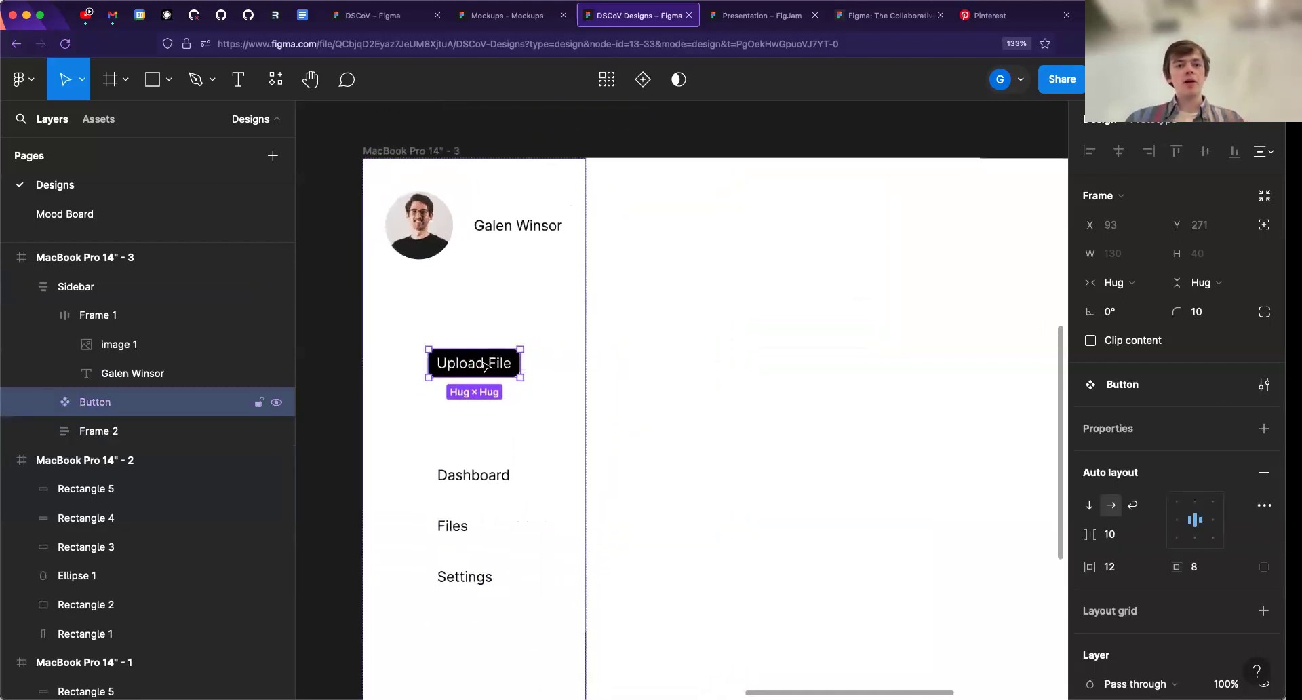
- Place an instance of the button at X 453, Y 175, test changing the main component's text to "fsdfsdfjsldkjfl aldjj", and undo the text change
drag(478, 370, 733, 304)
click(454, 377)
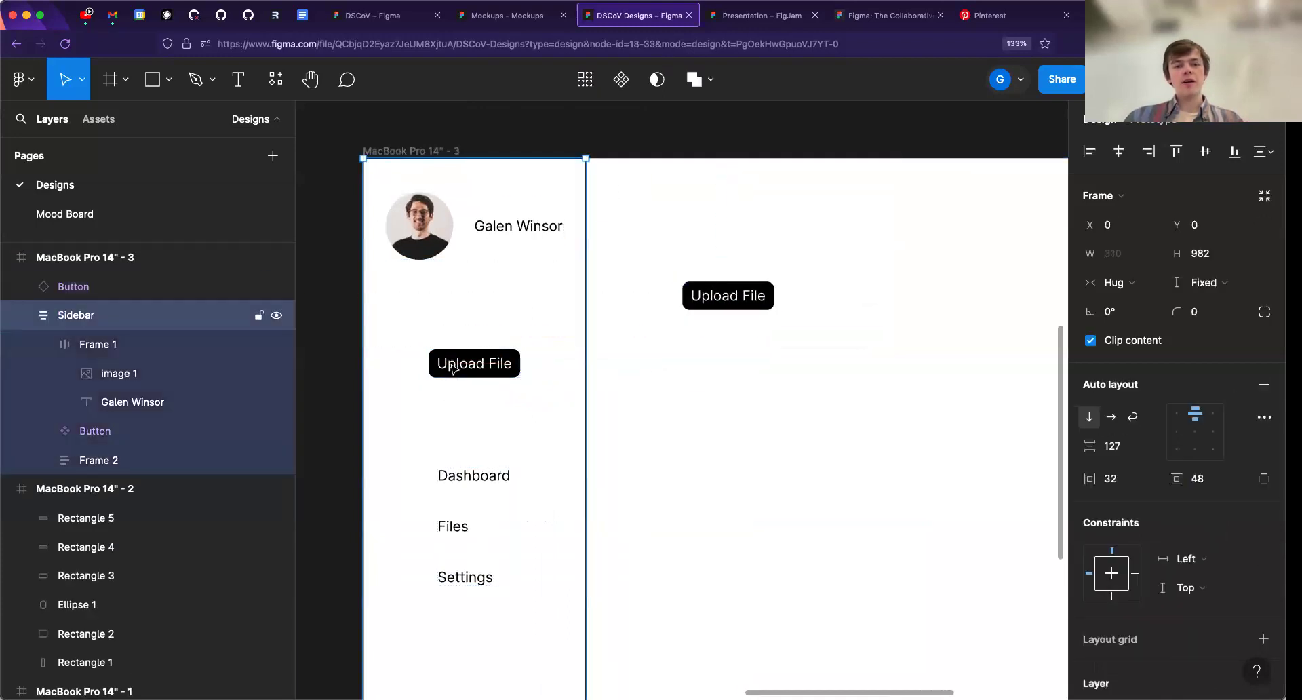
double_click(453, 369)
double_click(454, 366)
text(fsdfsdfjsldkjfl aldjj)
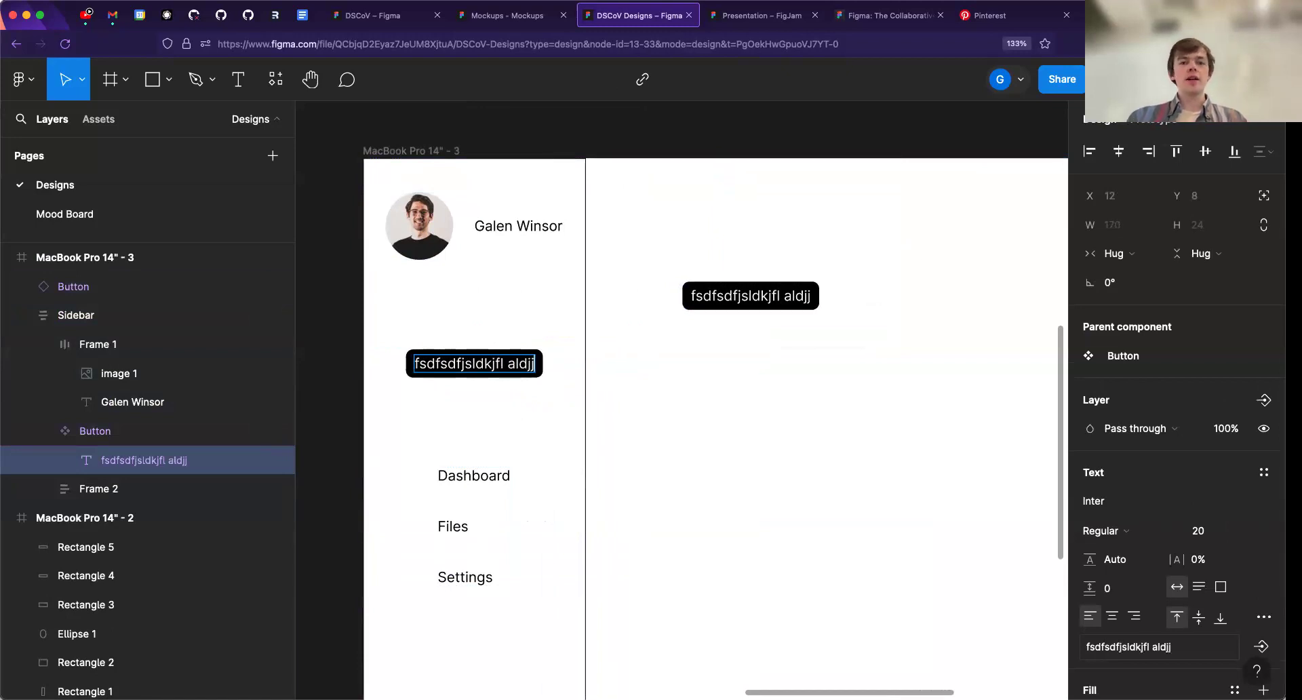
key(super+z)
key(Escape)
key(Escape)
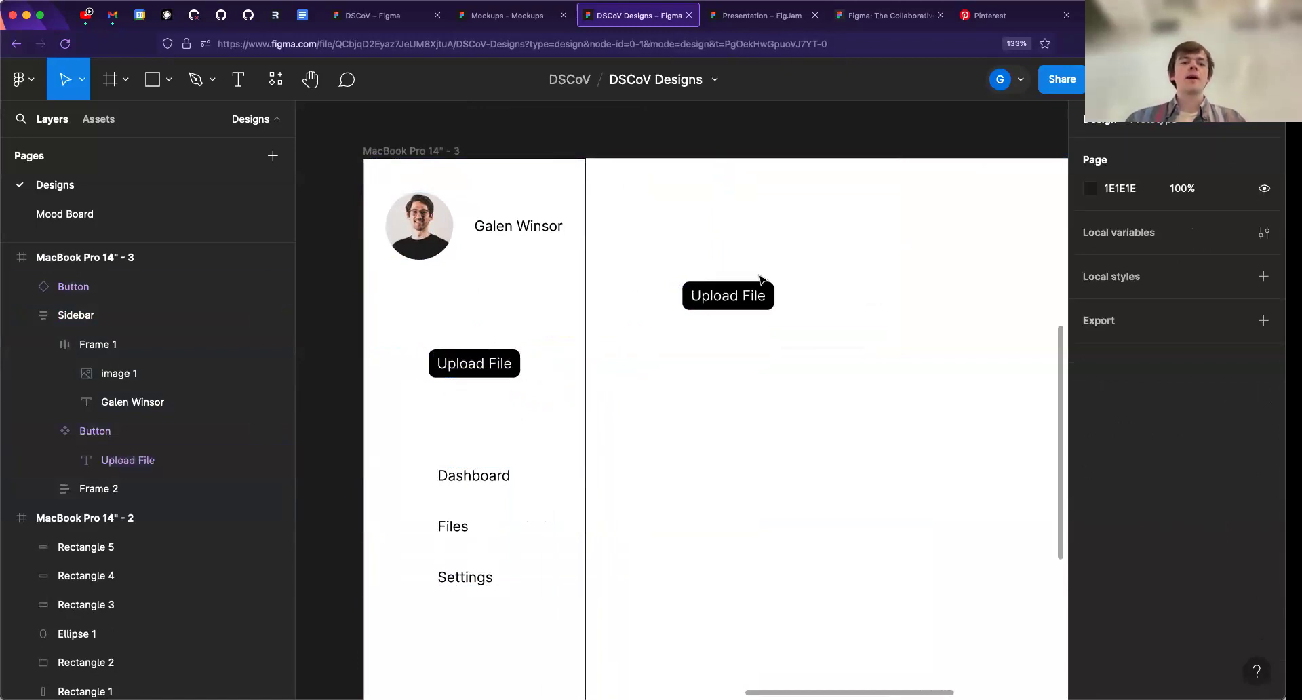
- Insert another Button instance from the MacBook Pro 14" - 3 local components into the blank area, and delete it
click(760, 291)
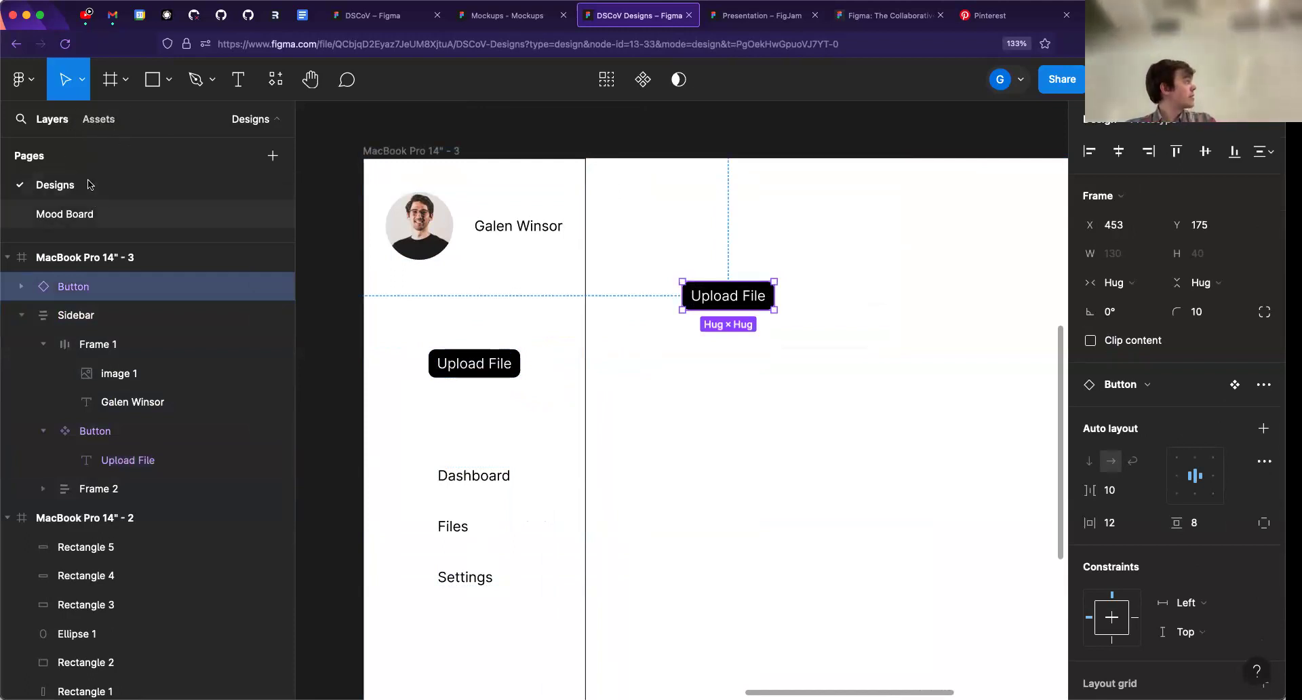
click(98, 119)
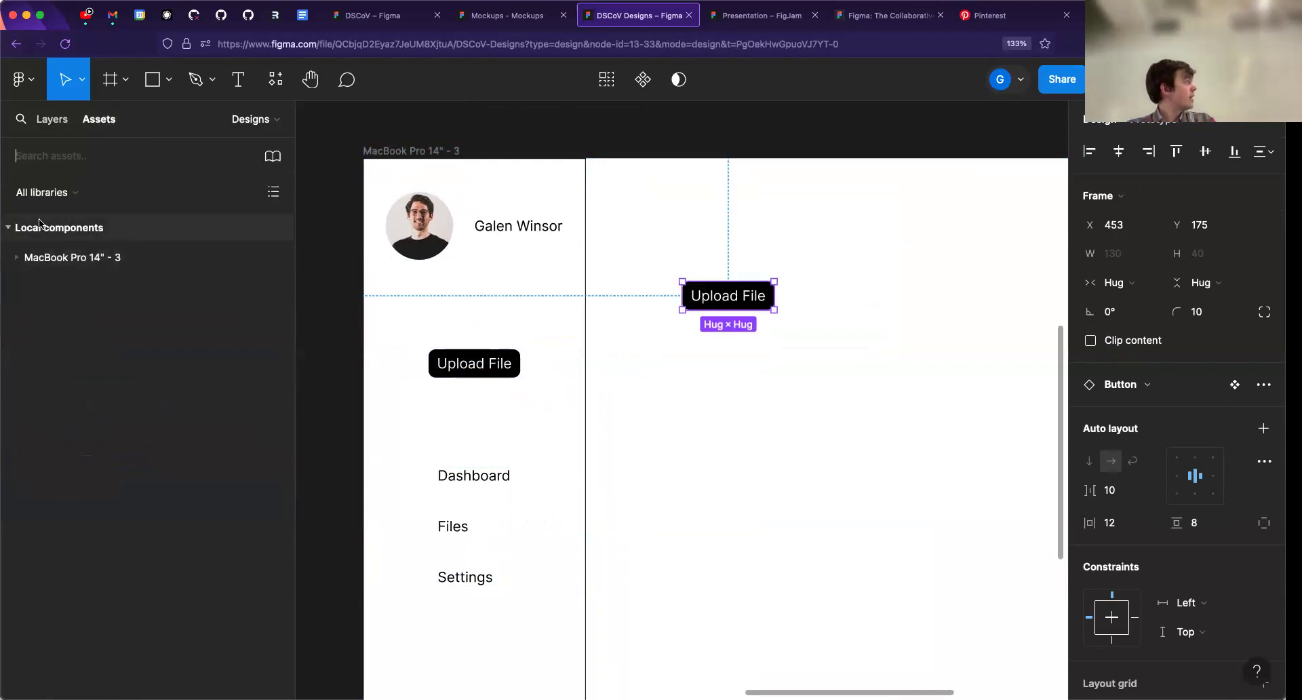
click(18, 258)
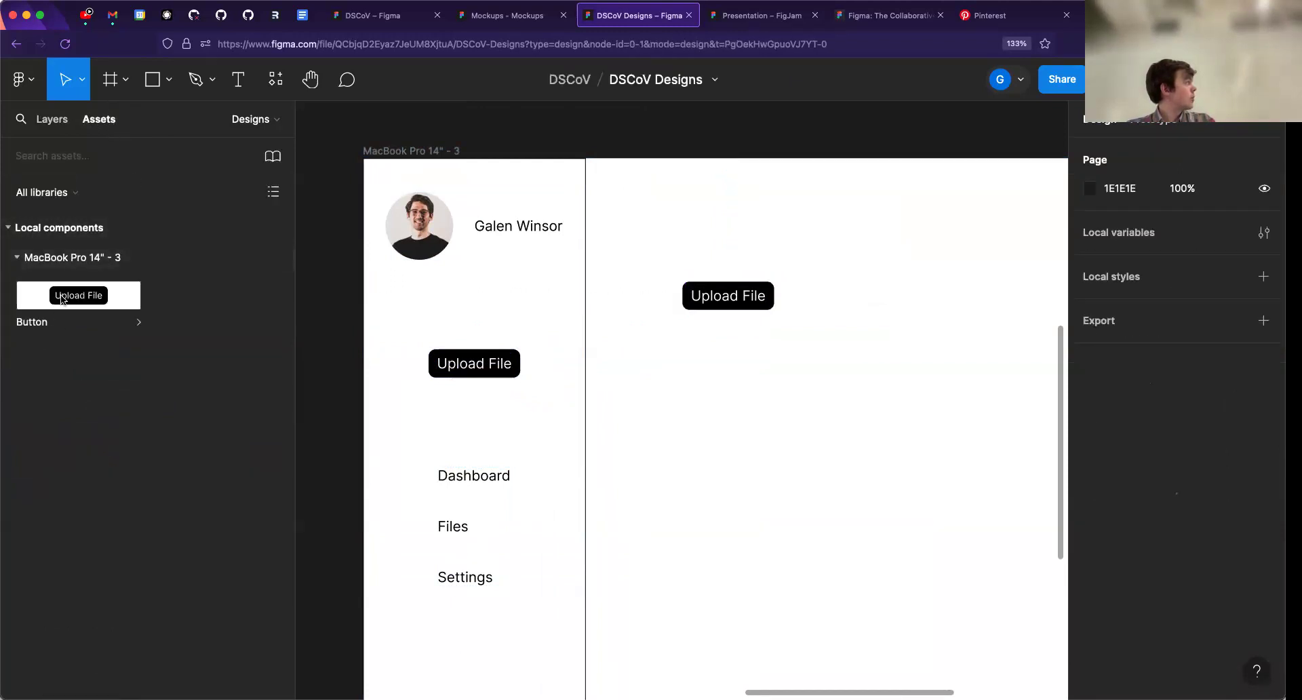
drag(51, 309, 752, 383)
key(Delete)
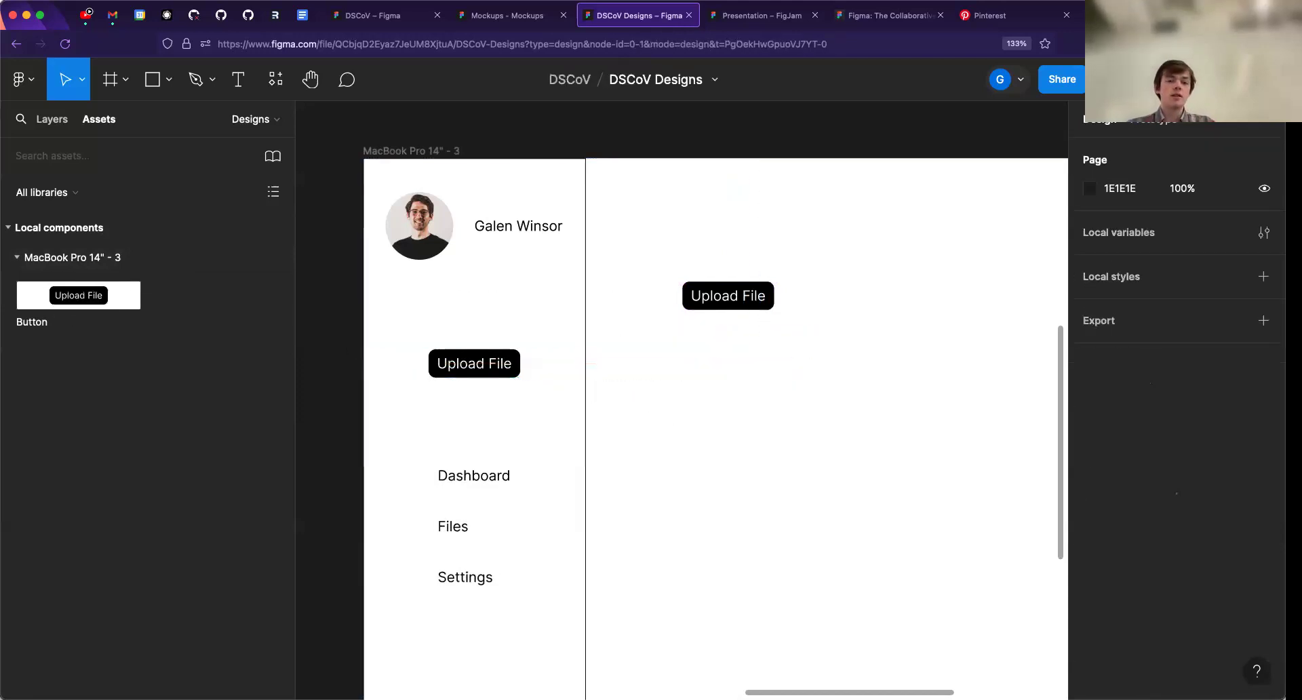
click(52, 119)
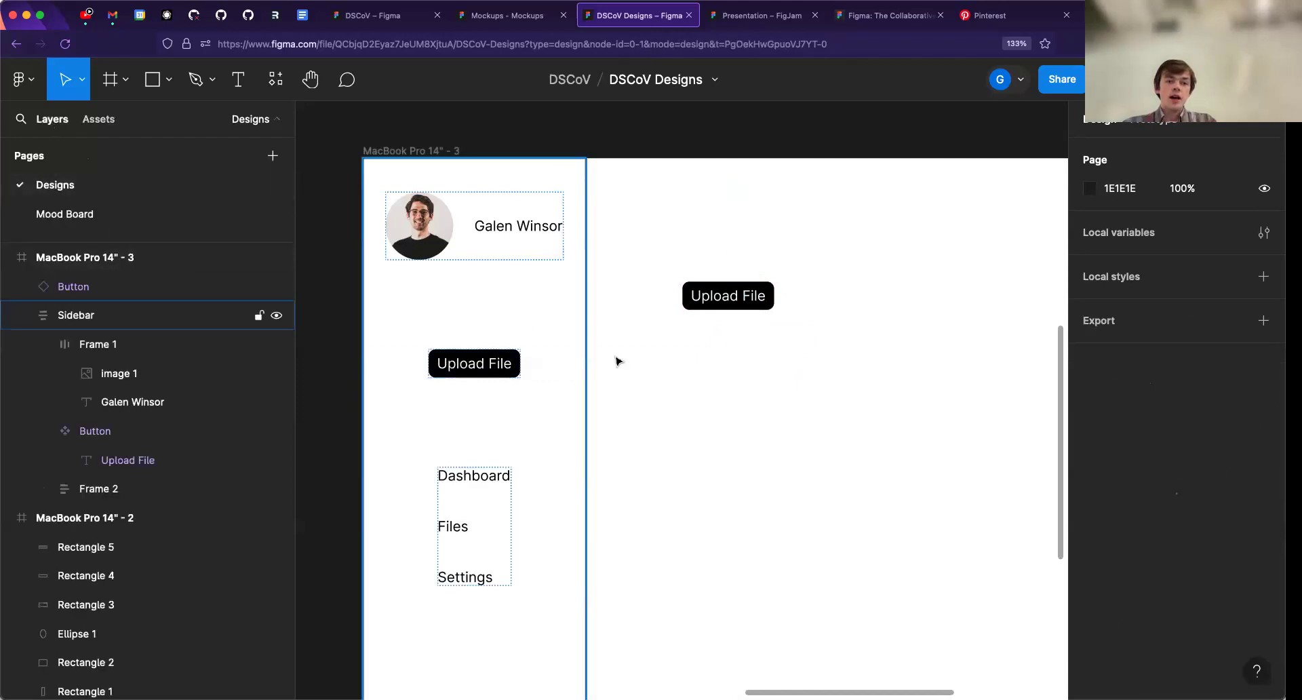
- Inspect the main Button component in the sidebar, its text layer and the separate instance for comparison
click(466, 372)
click(468, 373)
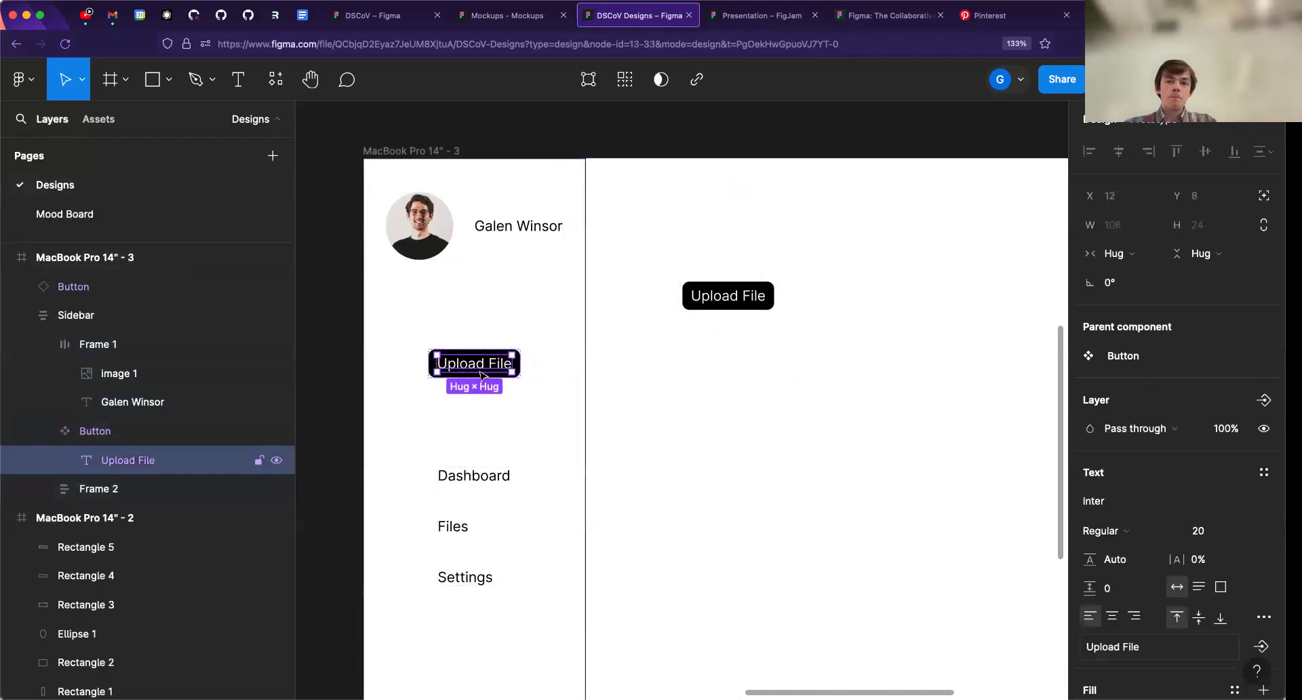
click(602, 372)
double_click(492, 368)
click(734, 305)
click(689, 363)
click(513, 374)
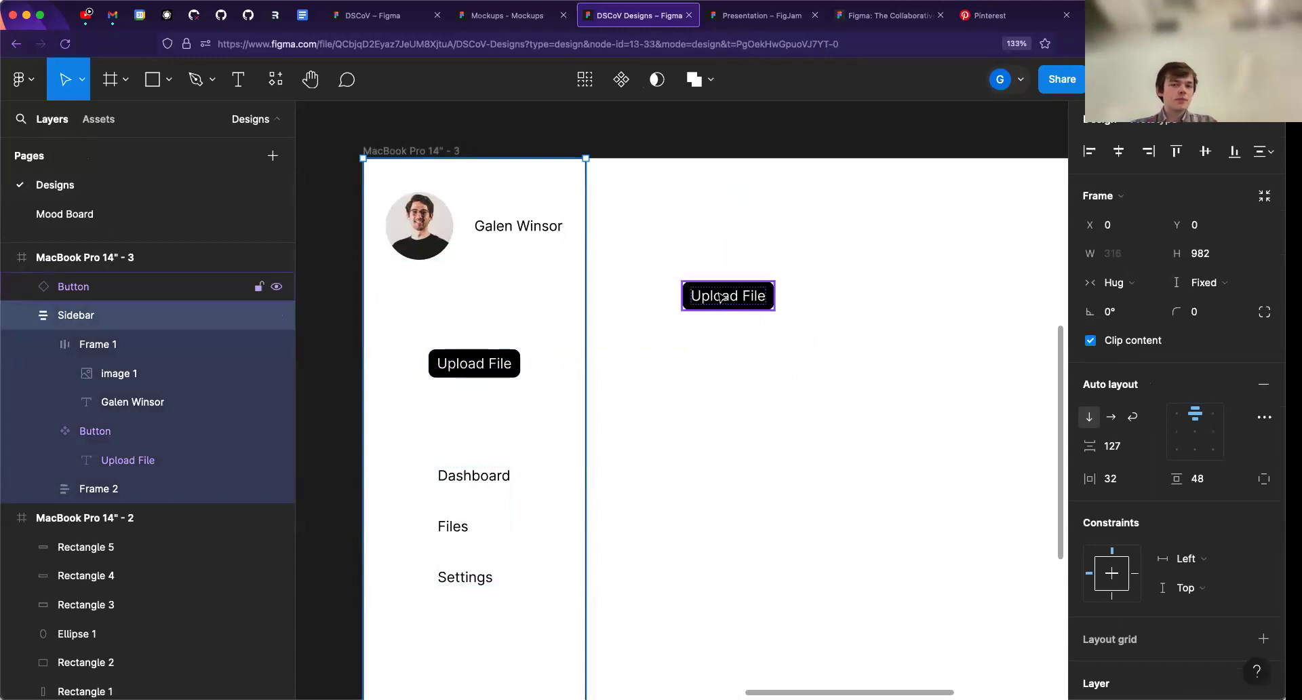
click(491, 373)
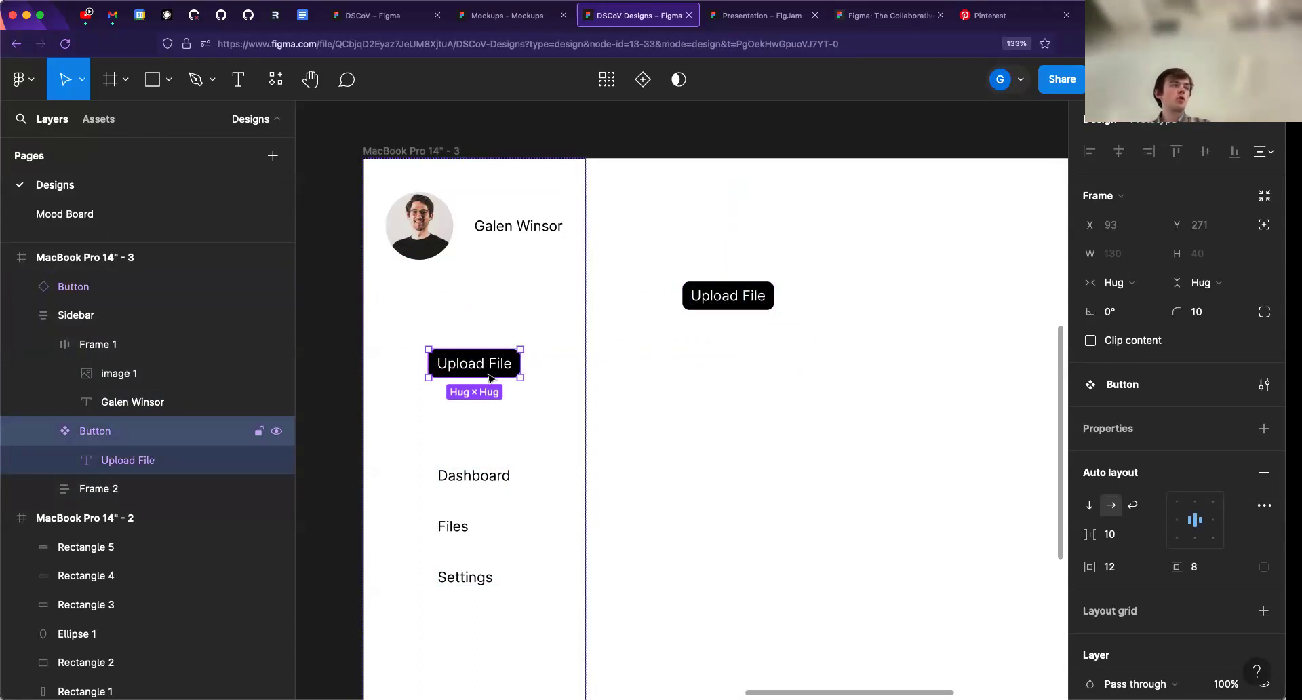
- View the fill colour options of the name text in the profile header, and close them without changing the colour
click(525, 229)
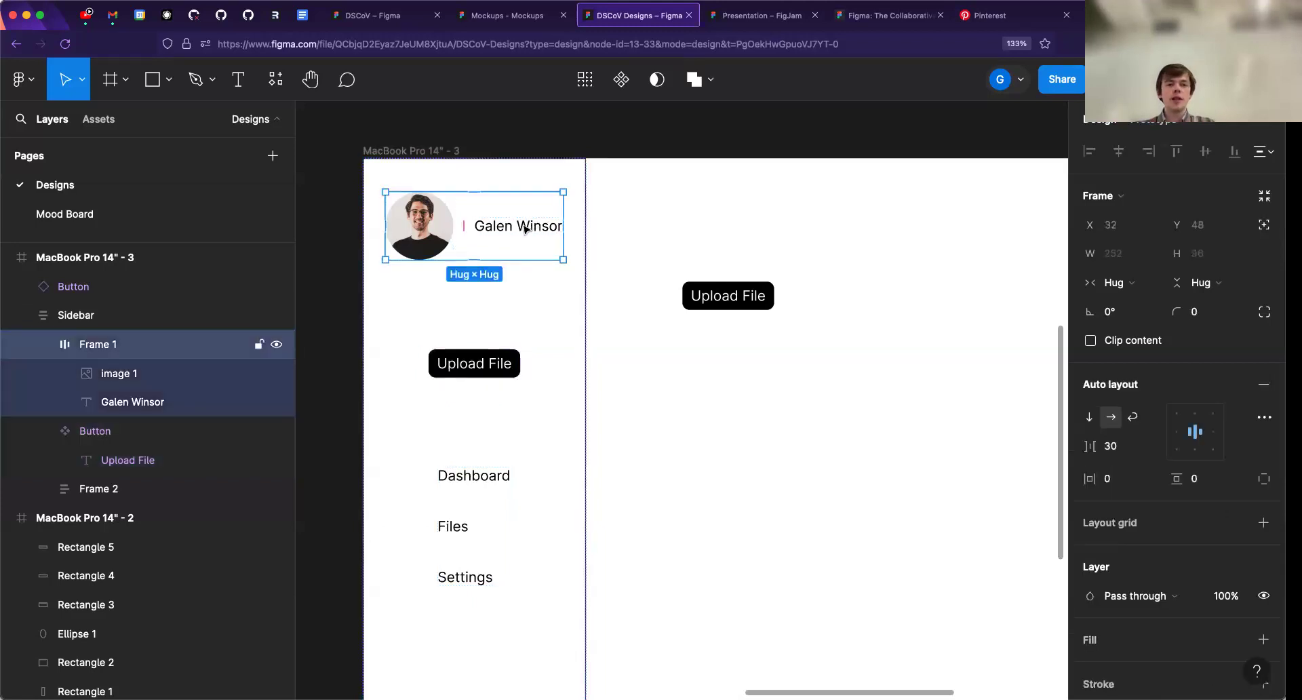
click(526, 229)
scroll(1122, 606, down, 1)
click(1119, 600)
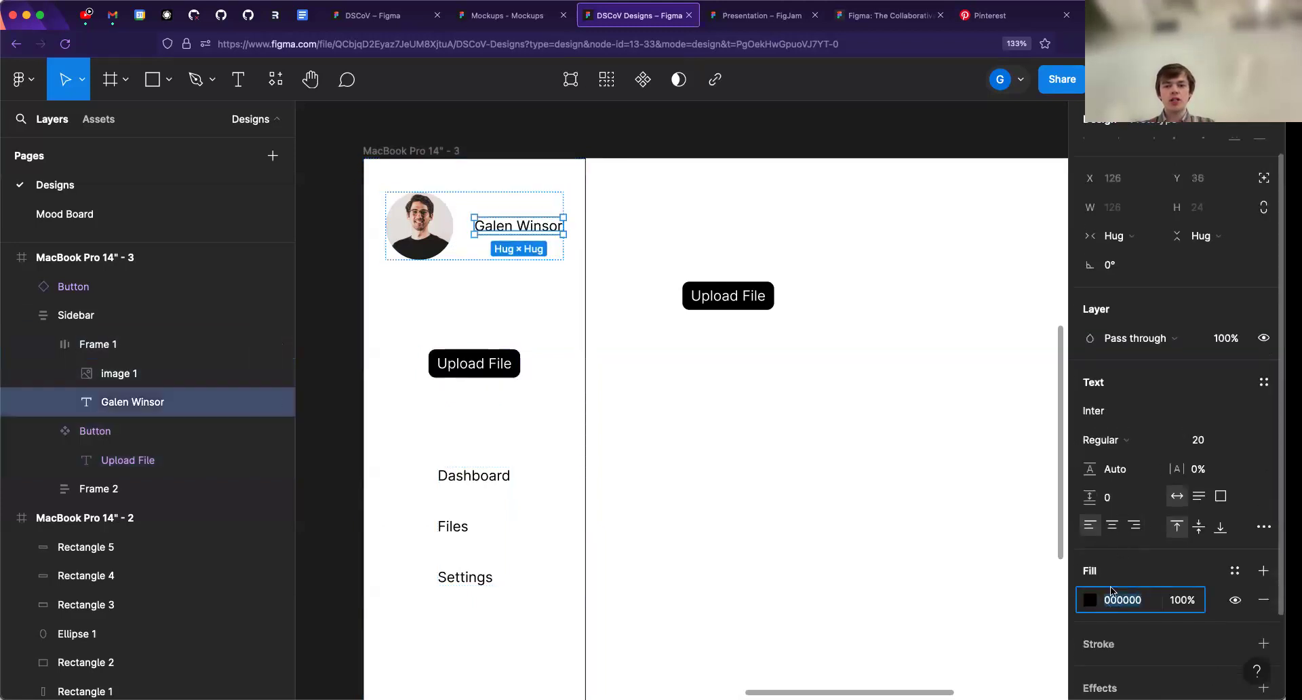
click(1091, 600)
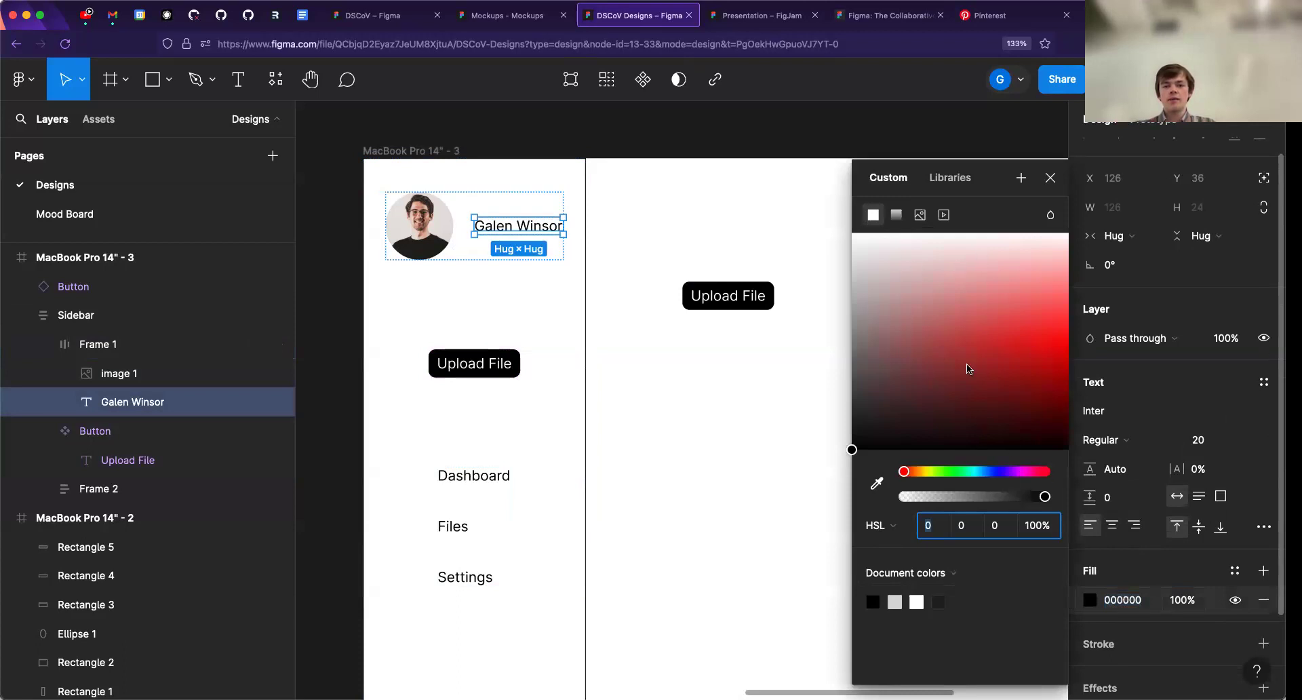
click(1050, 177)
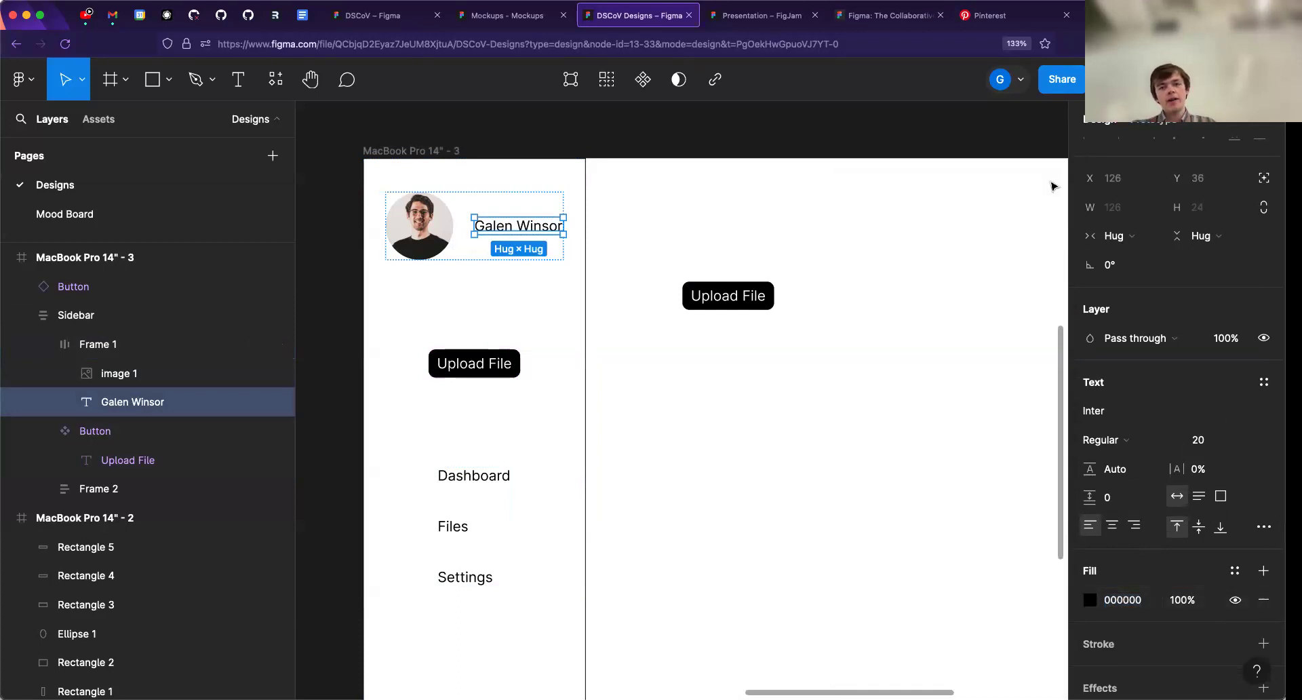
- Delete the Upload File button instance beside the sidebar
click(667, 145)
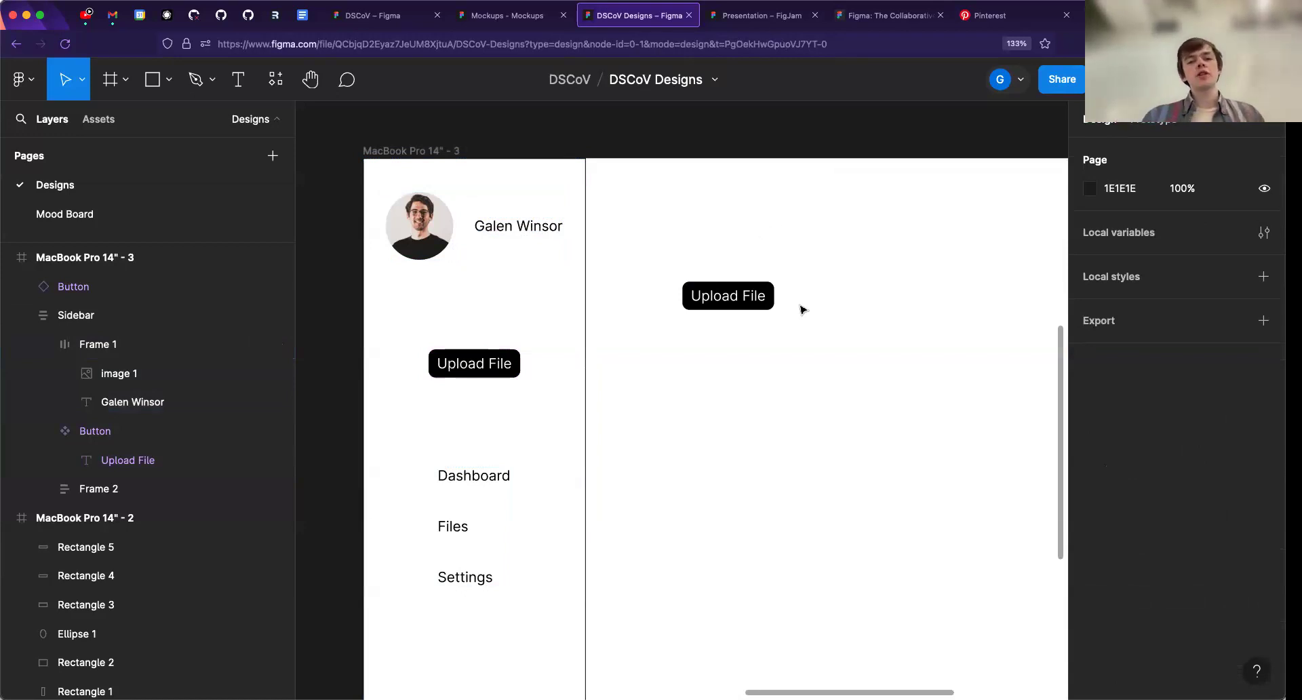
click(764, 296)
key(Delete)
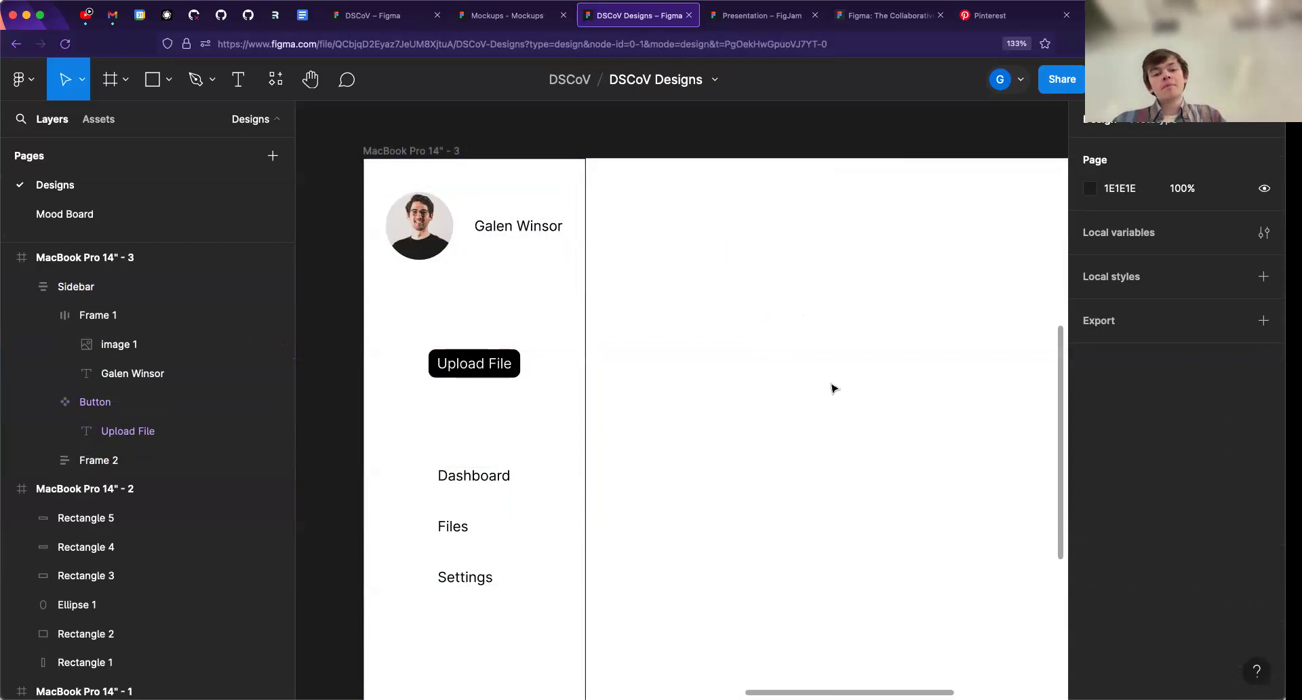
- Inspect the profile header frame and the size and corner radius of its profile image, and clear the selection
double_click(454, 238)
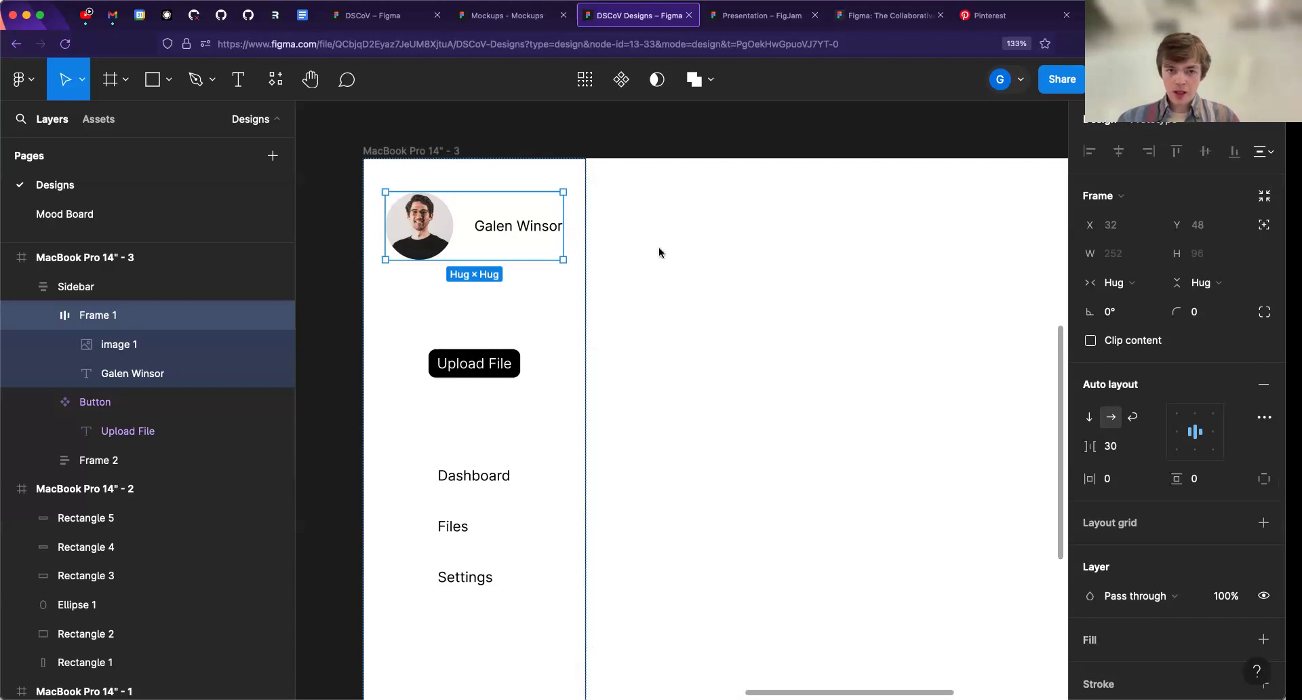
click(532, 128)
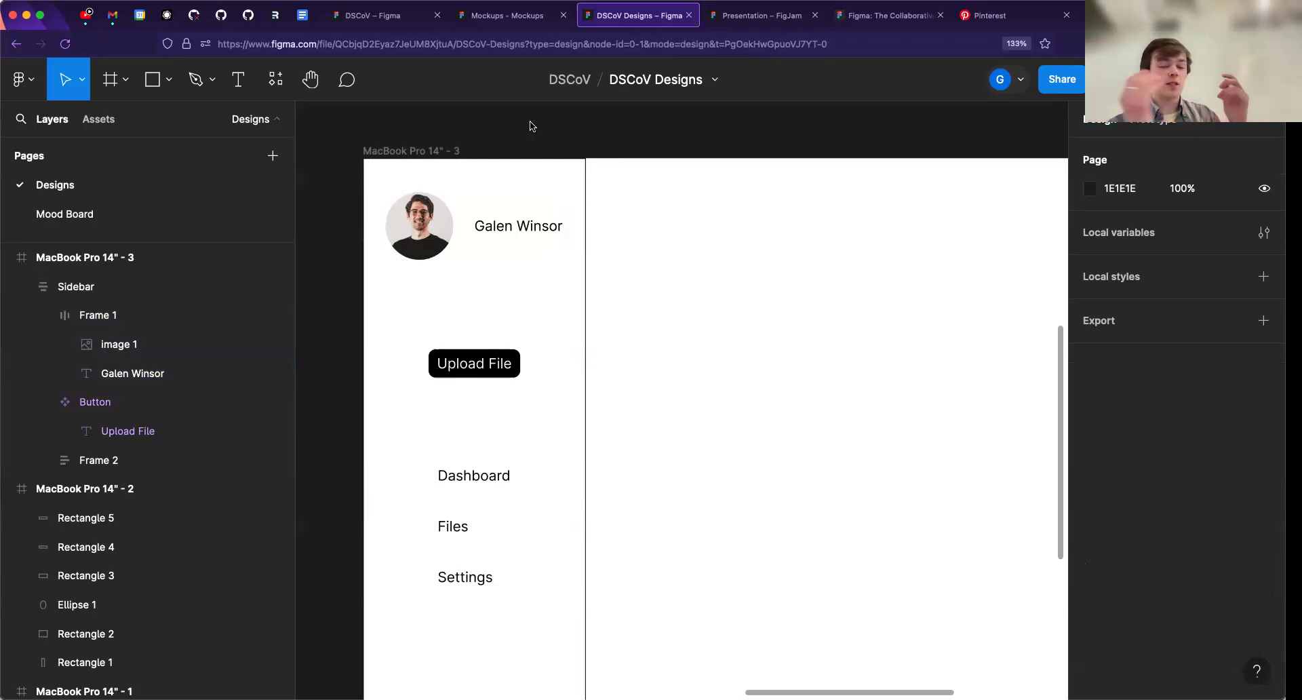
double_click(434, 235)
click(434, 235)
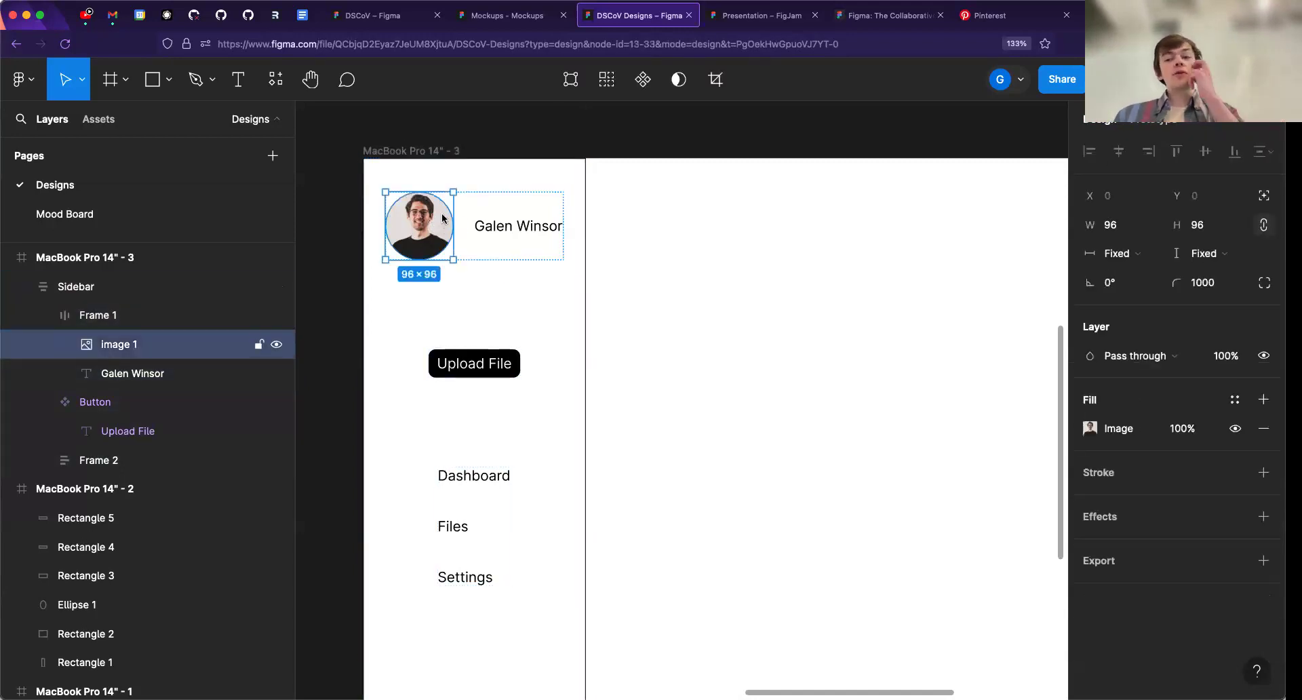
click(447, 136)
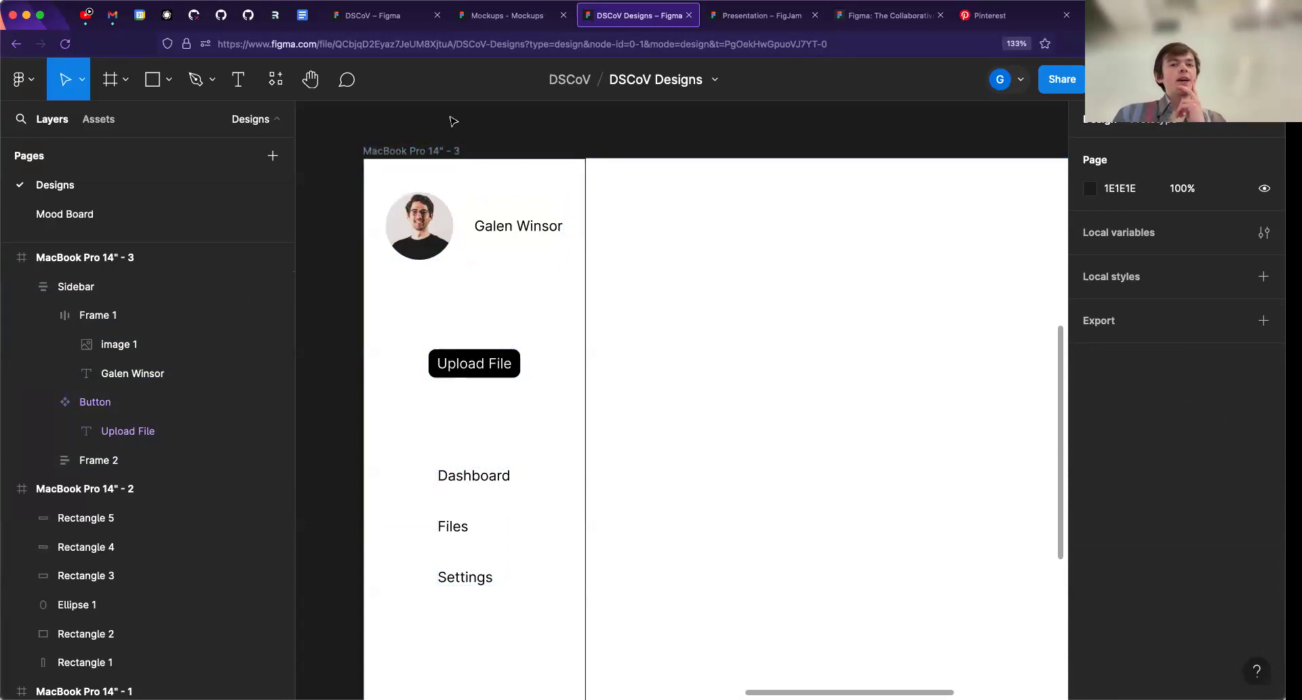
- Switch to the DSCoV project's file browser and open the Figma Community page
click(388, 25)
scroll(157, 418, down, 3)
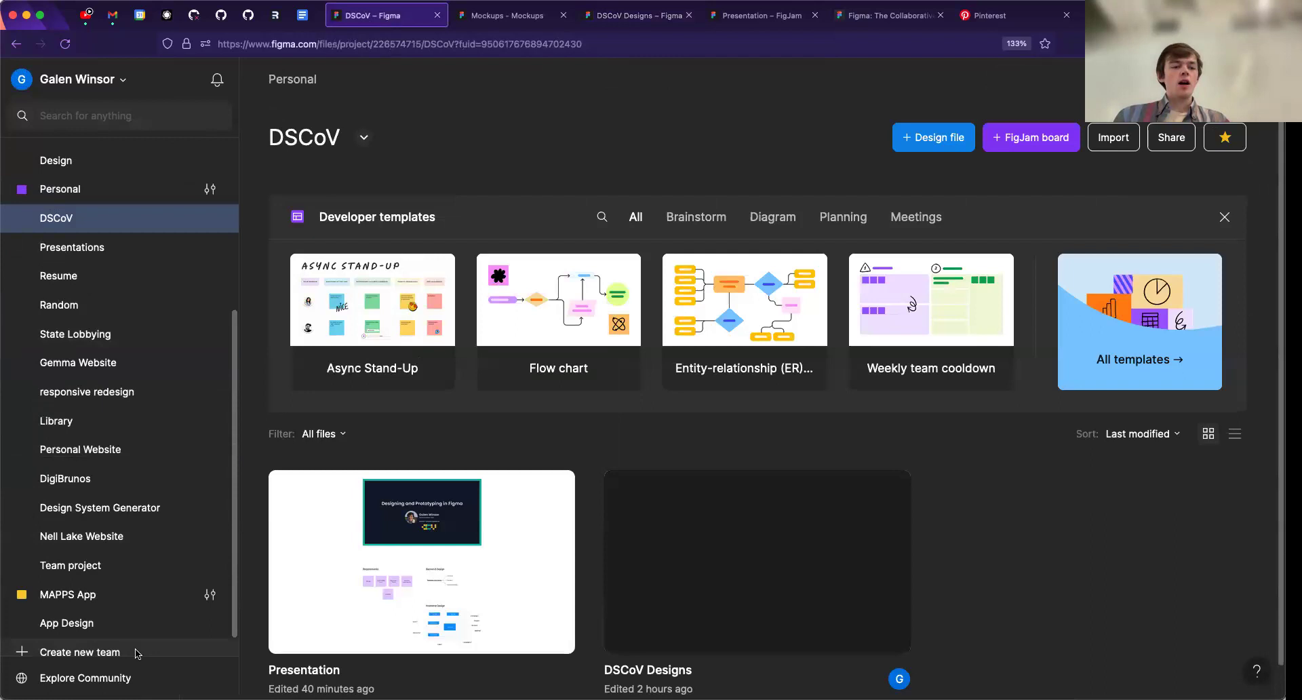
click(87, 678)
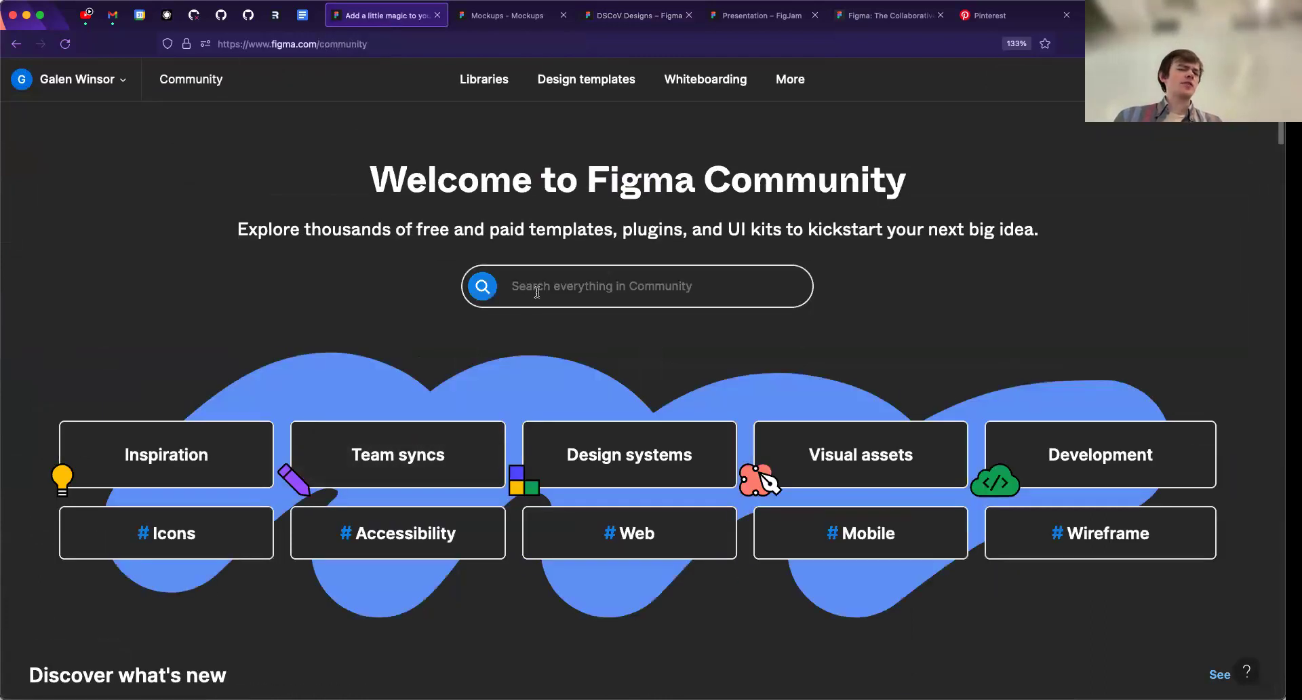
- Reopen Figma Community from the DSCoV project's file browser and search it for "component librarfy"
click(16, 43)
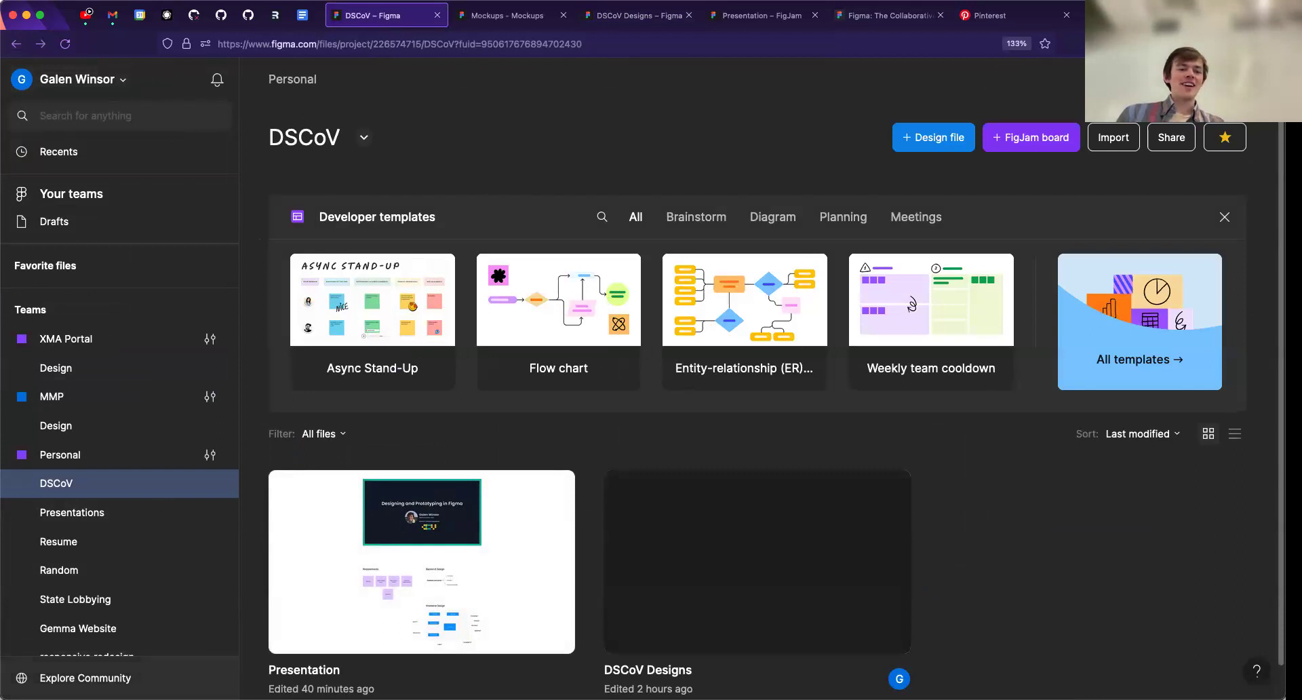
click(84, 678)
click(581, 288)
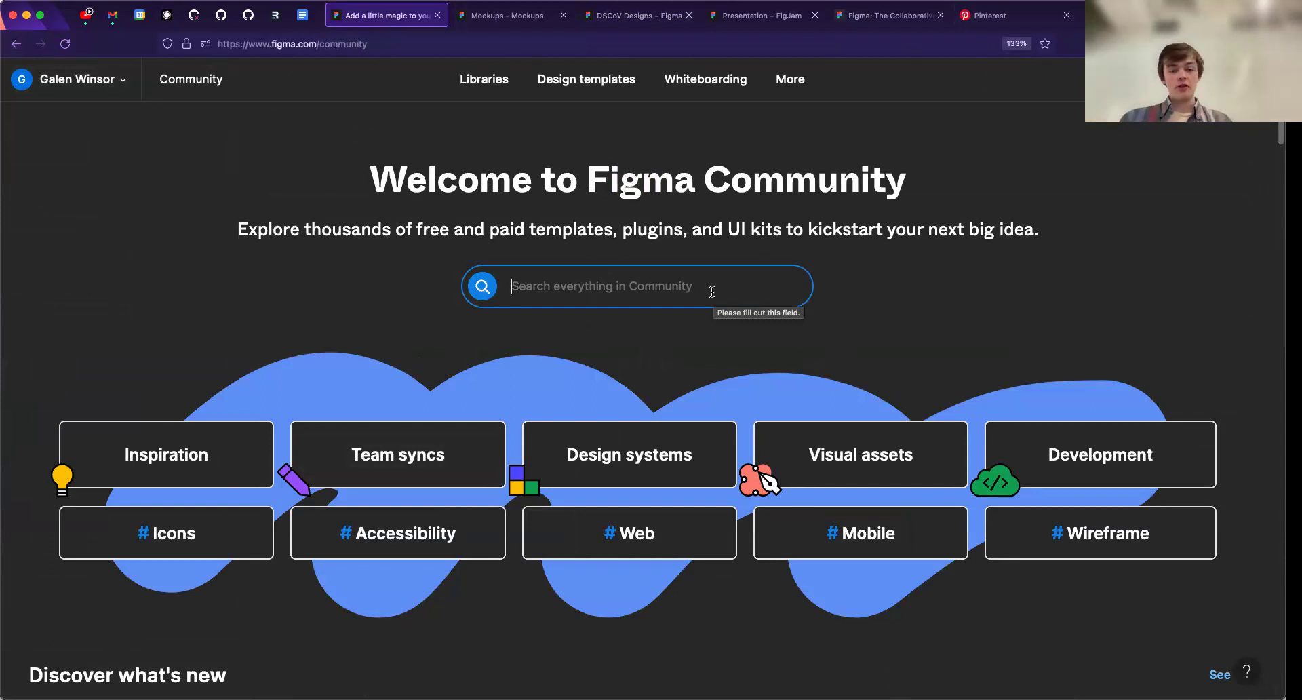
text(co)
key(BackSpace)
key(BackSpace)
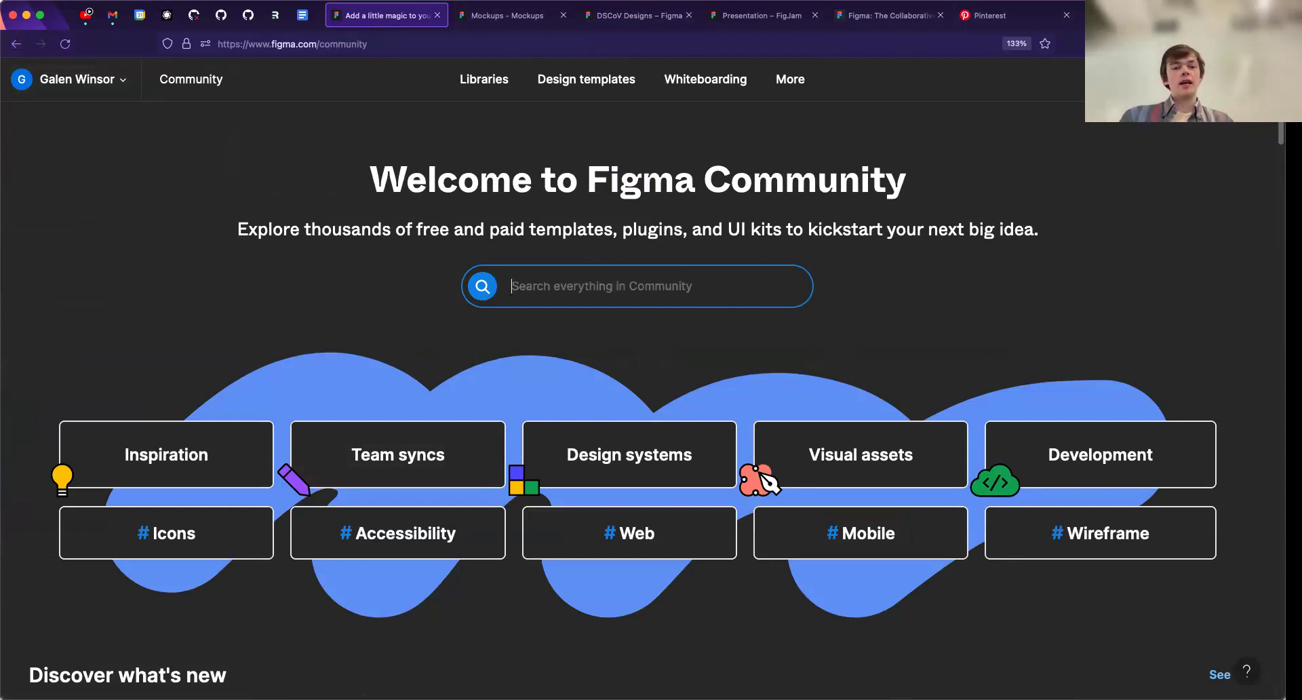
text(component librarfy)
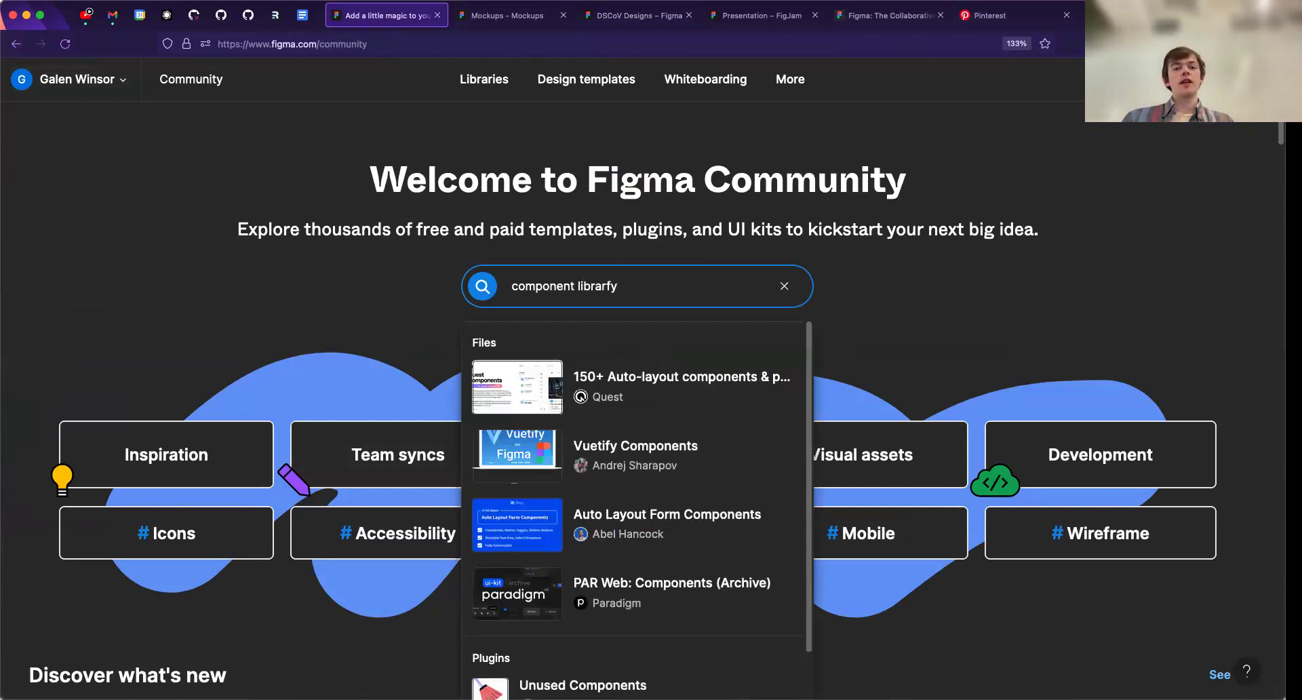
key(Return)
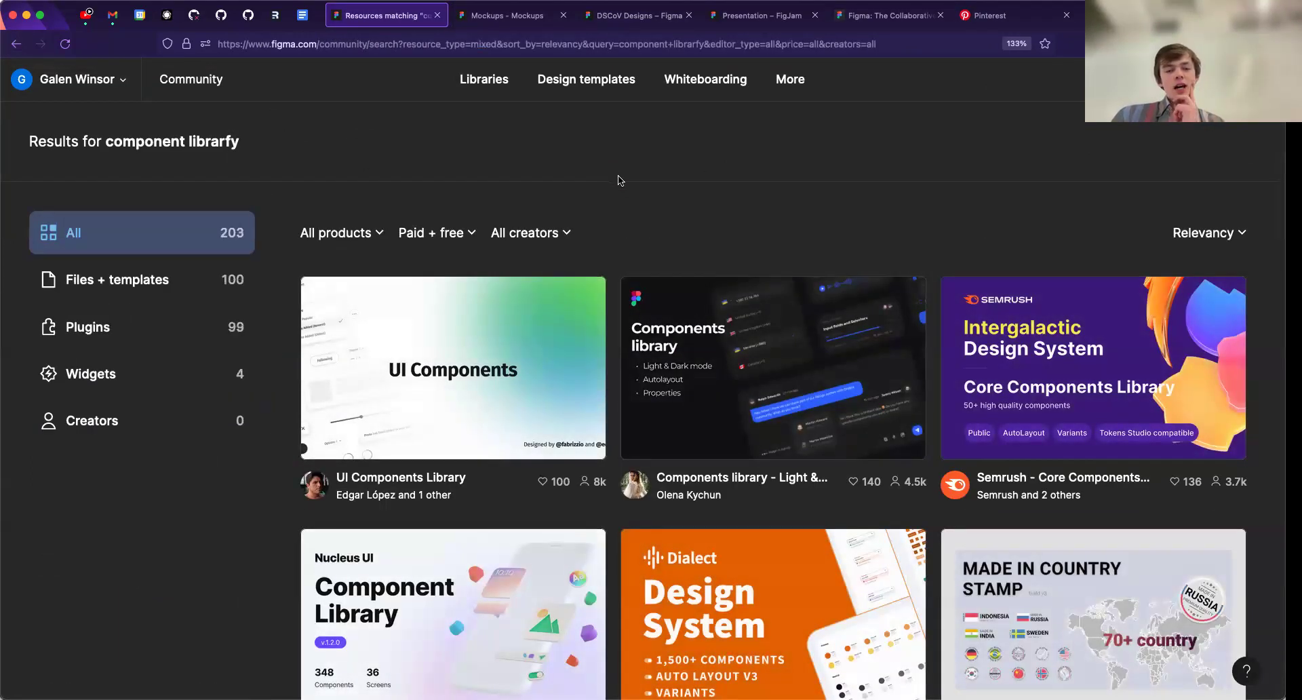
- Pick the UI Components Library from the search results and open it as a design file
scroll(759, 244, down, 3)
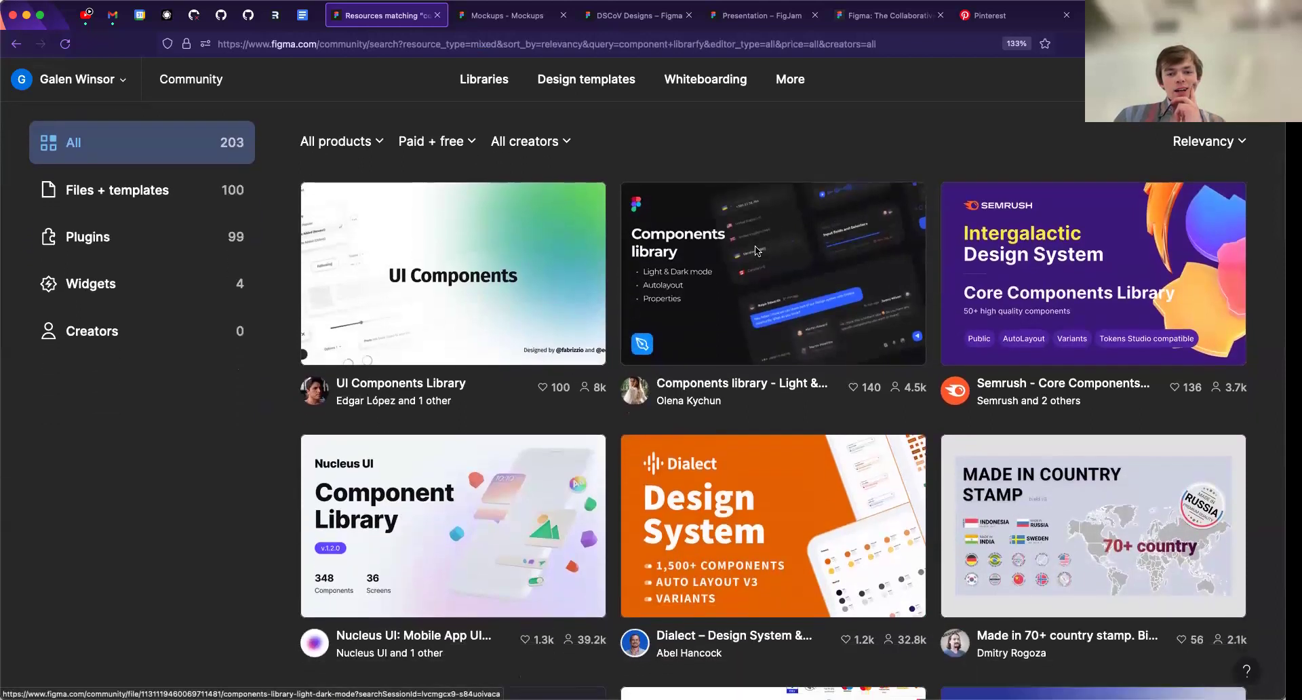
click(493, 272)
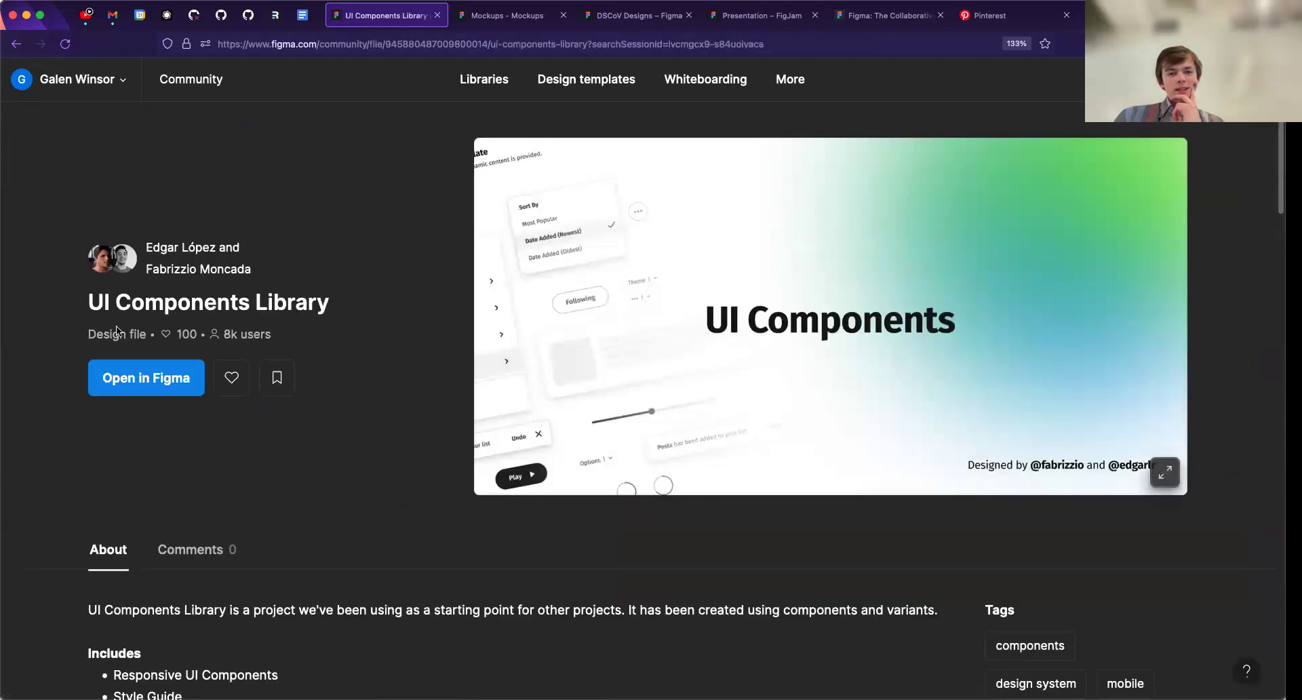
click(116, 385)
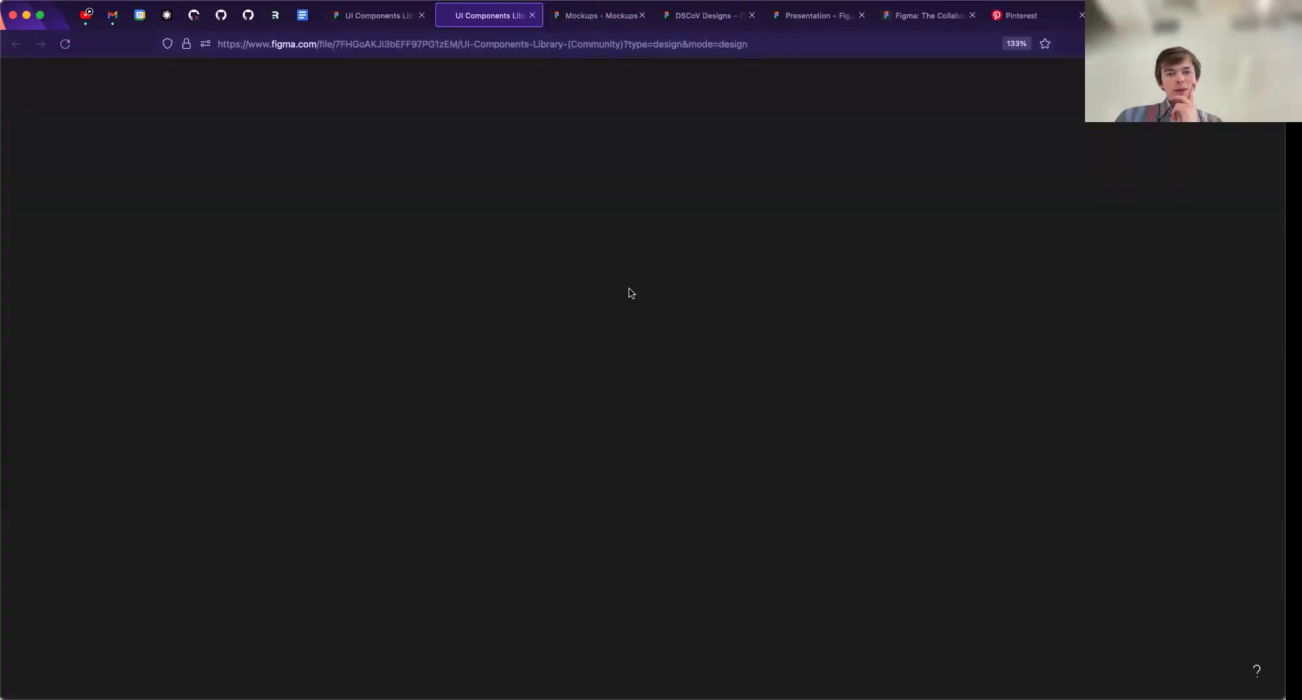
- Browse the UI Components Library's Colors and Grids pages and look through its list of component pages
scroll(88, 223, down, 1)
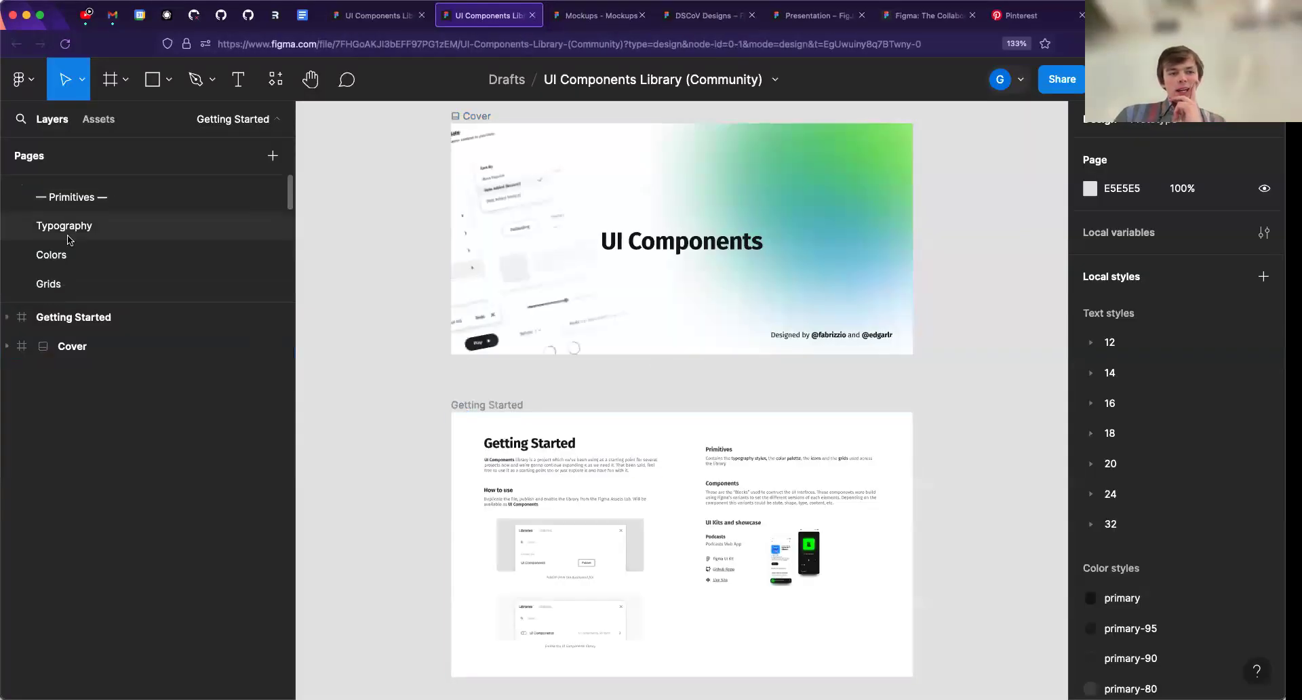
click(55, 237)
scroll(68, 261, down, 2)
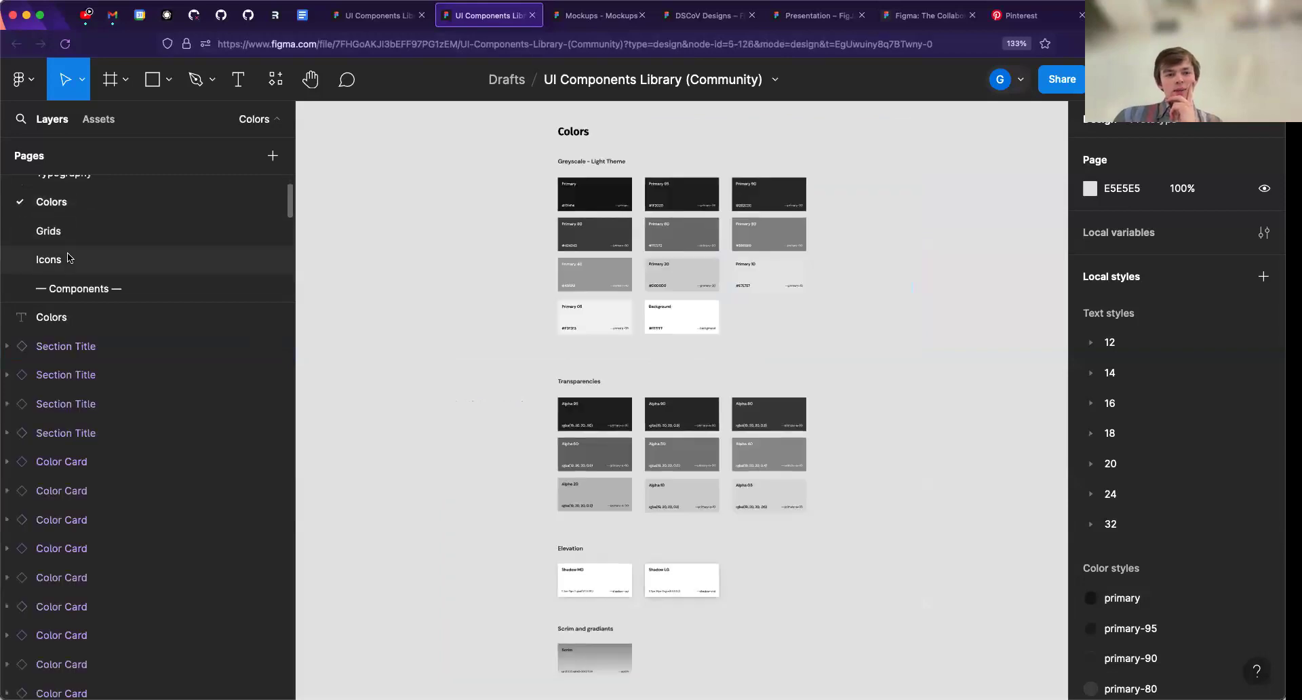
click(63, 222)
scroll(65, 234, down, 5)
scroll(63, 233, up, 2)
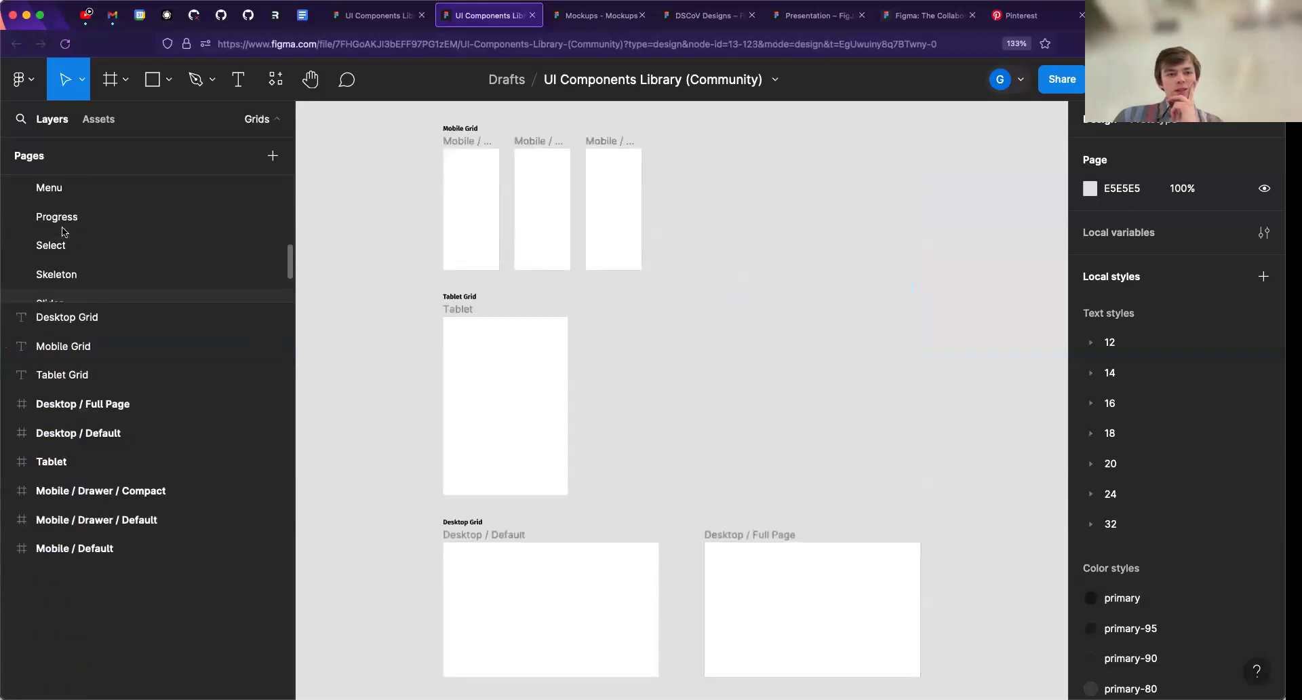
scroll(62, 232, up, 1)
- Examine the Image page's square, rounded square and circle variants, and look through the remaining component pages
click(61, 271)
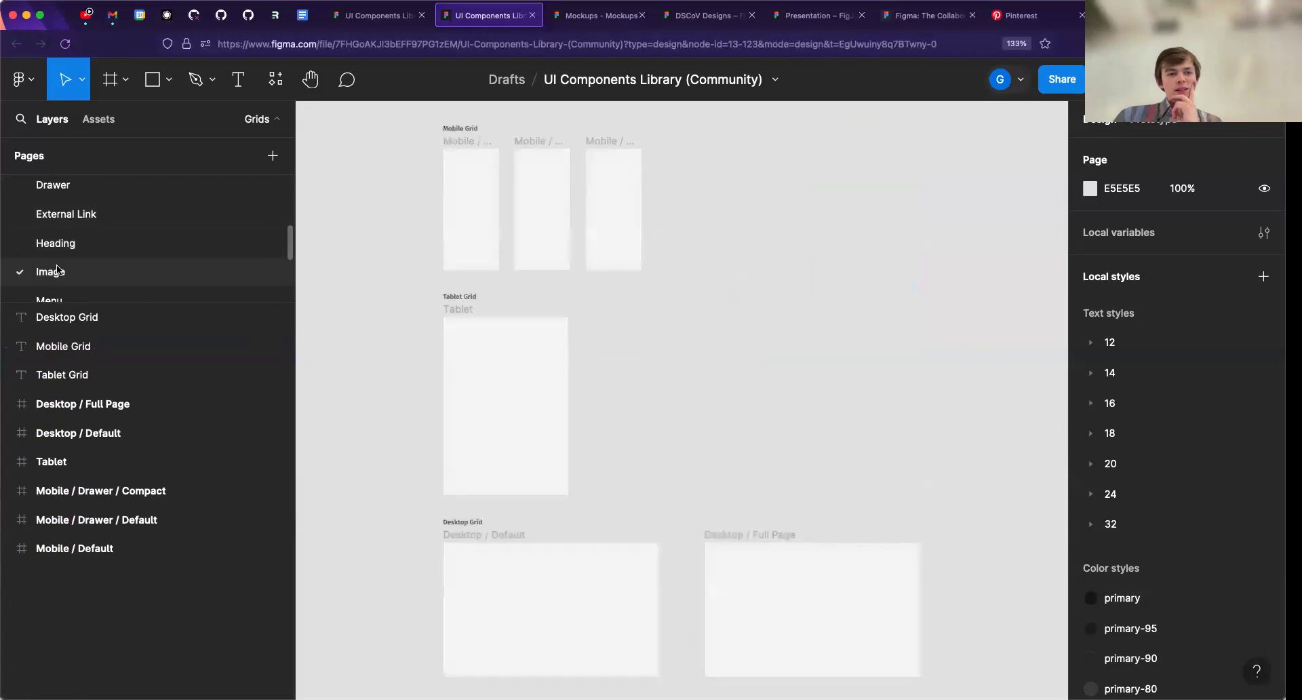
scroll(678, 284, down, 3)
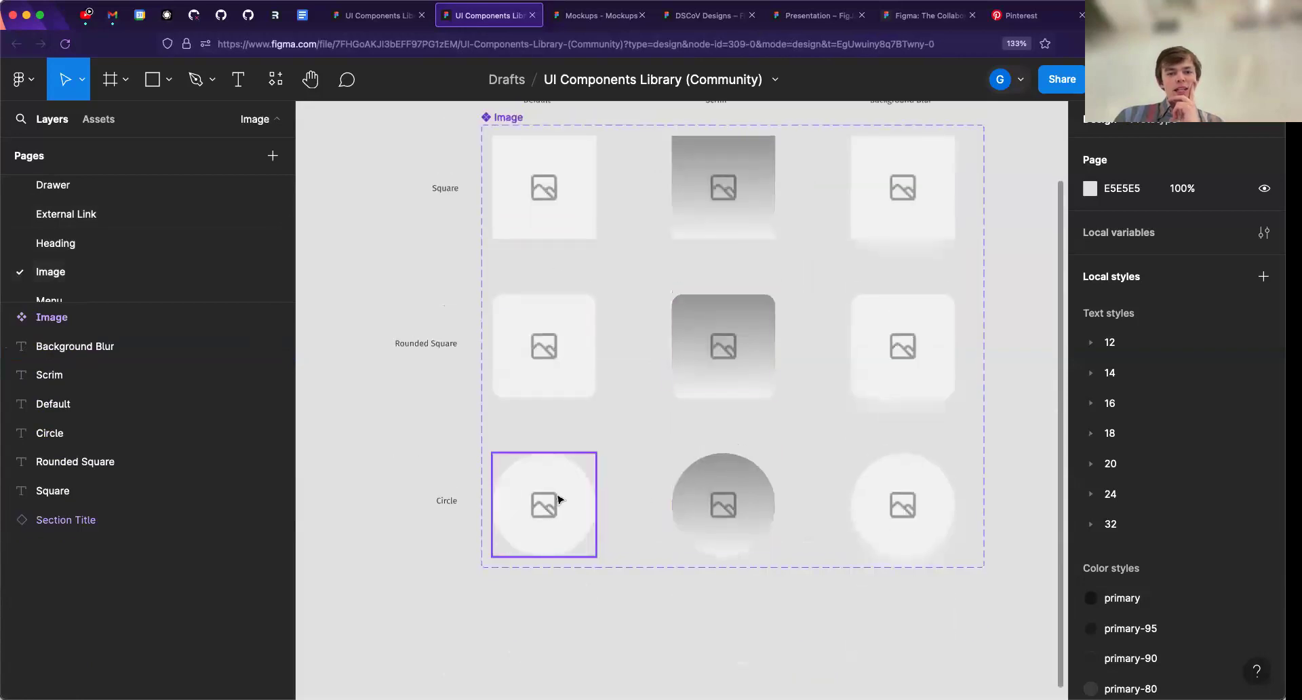
scroll(558, 454, up, 1)
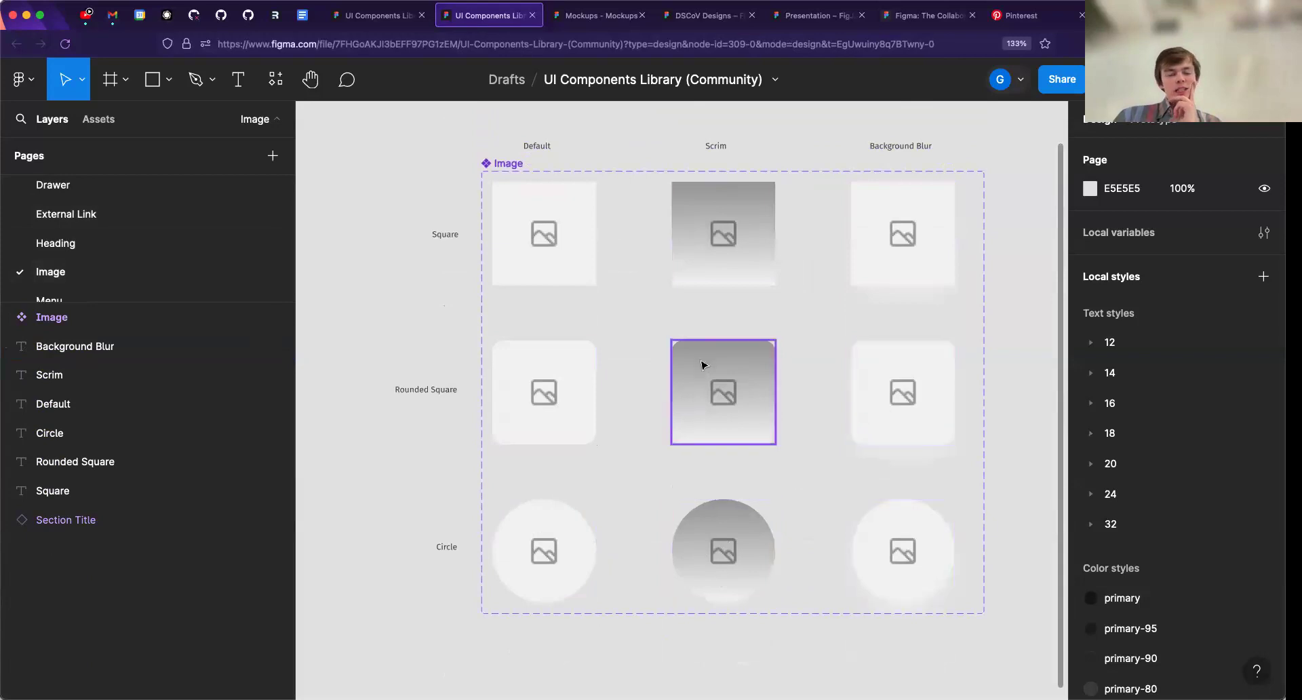
scroll(63, 264, down, 3)
scroll(61, 265, down, 3)
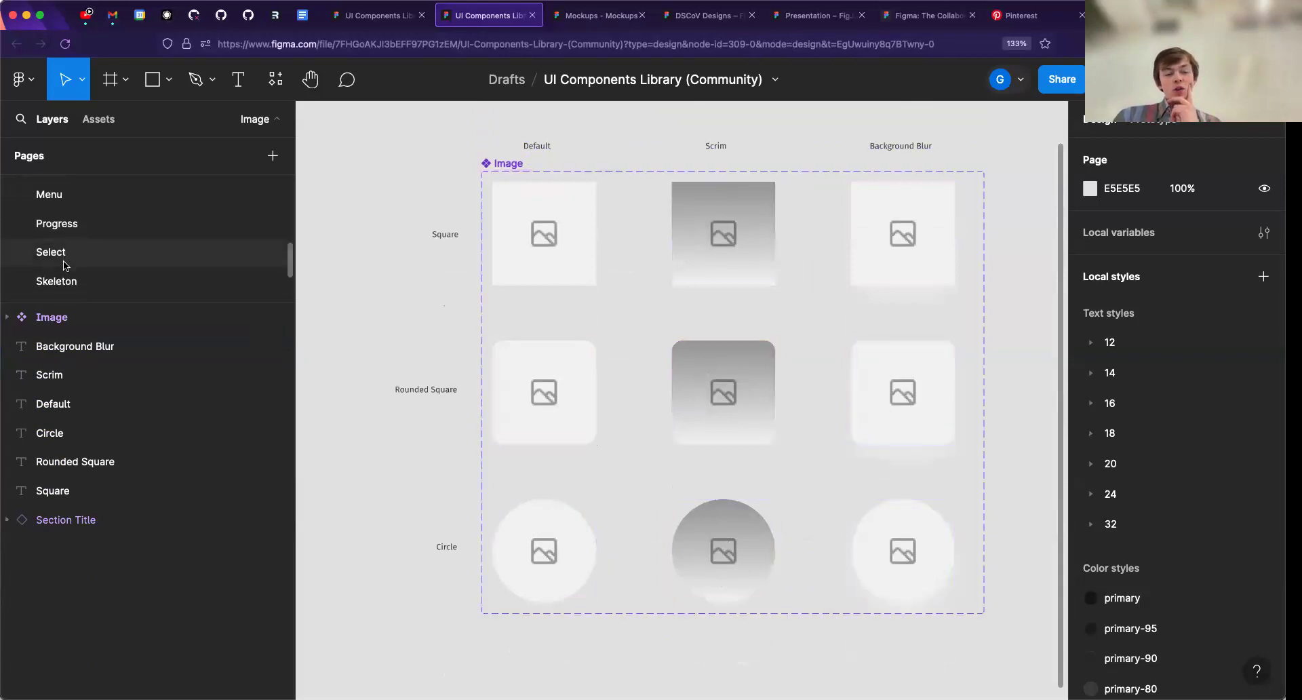
- View the local components available as assets in the UI Components Library file
click(101, 121)
click(52, 120)
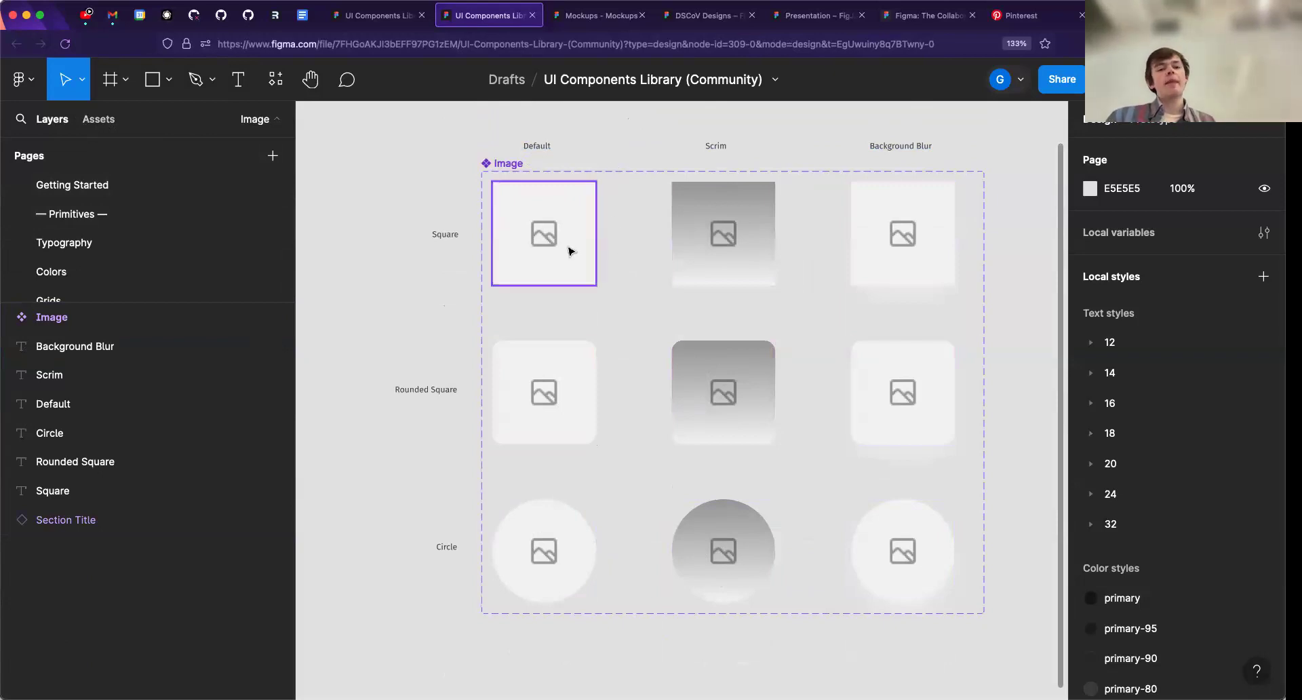
click(110, 123)
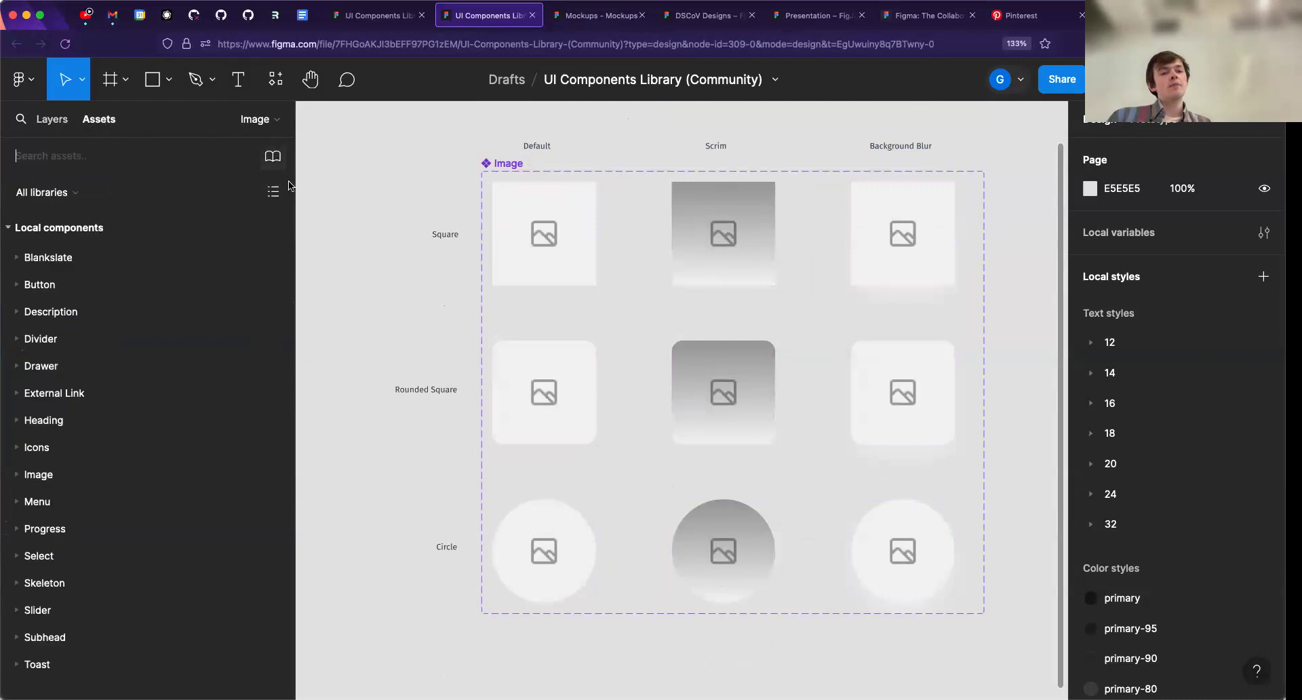
- Review the team libraries that can be added to this file, and close the overview without adding any
click(274, 158)
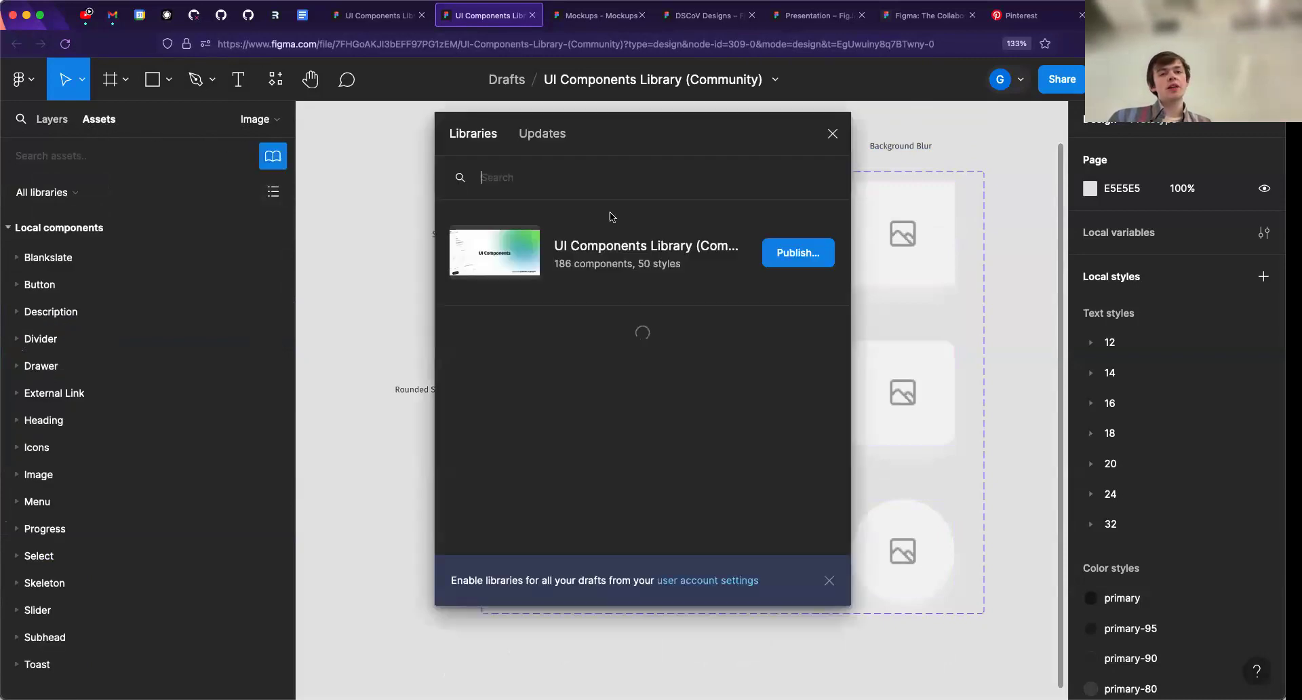
scroll(565, 374, down, 10)
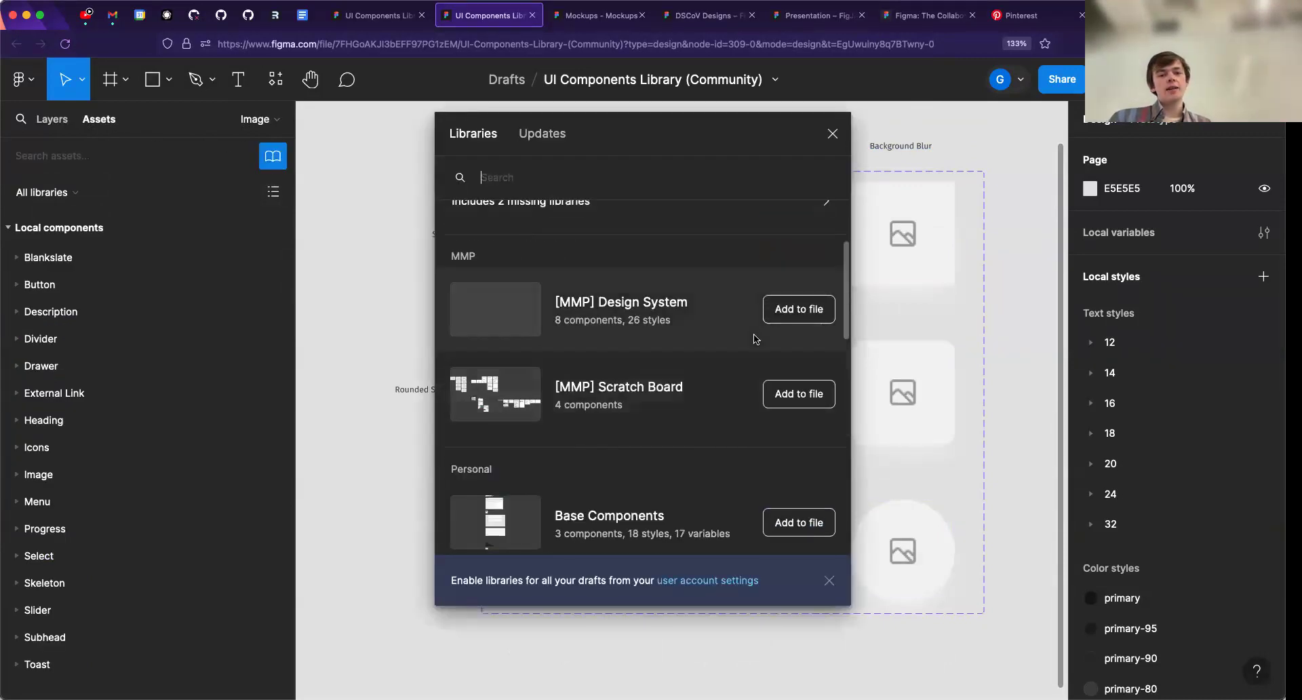
scroll(662, 366, down, 8)
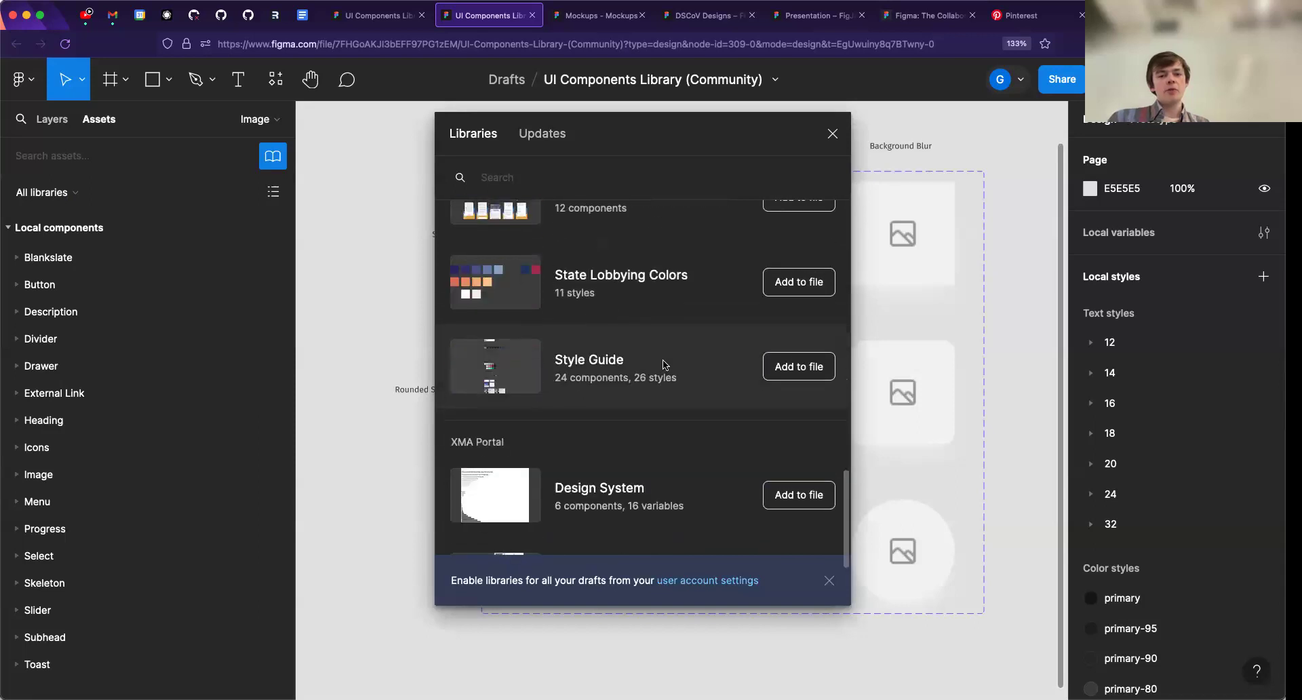
scroll(746, 370, up, 3)
scroll(798, 363, up, 12)
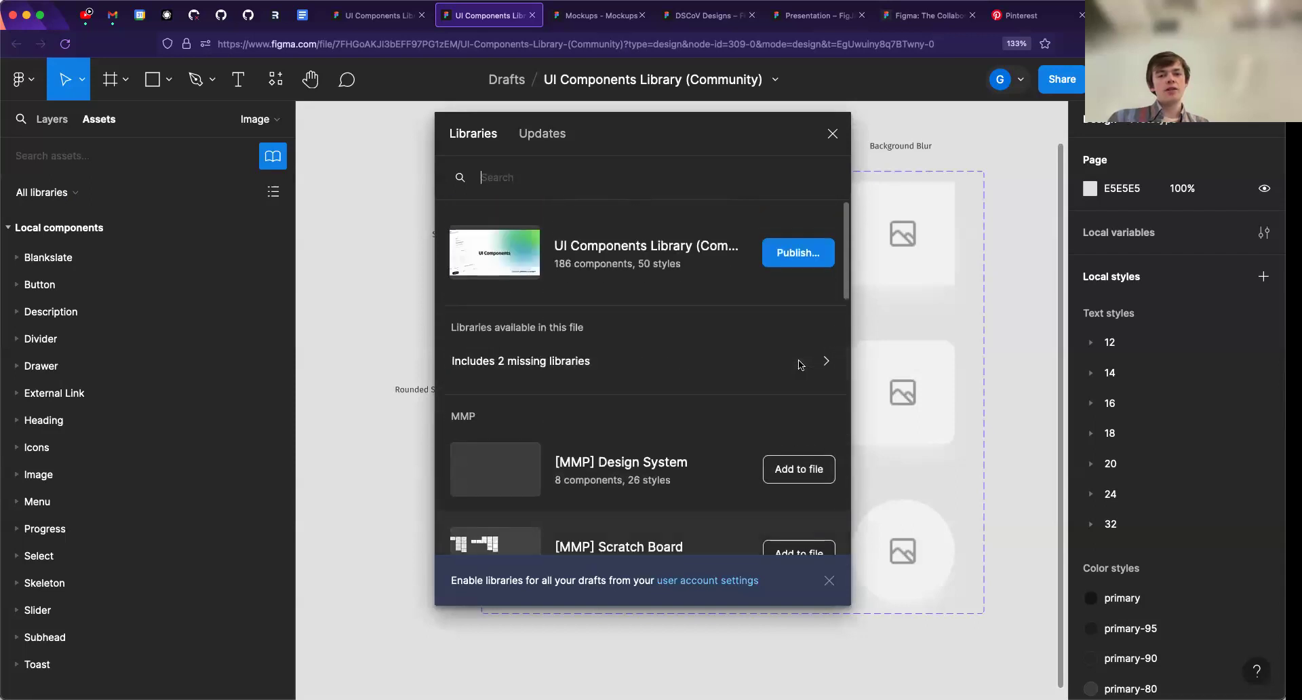
click(834, 134)
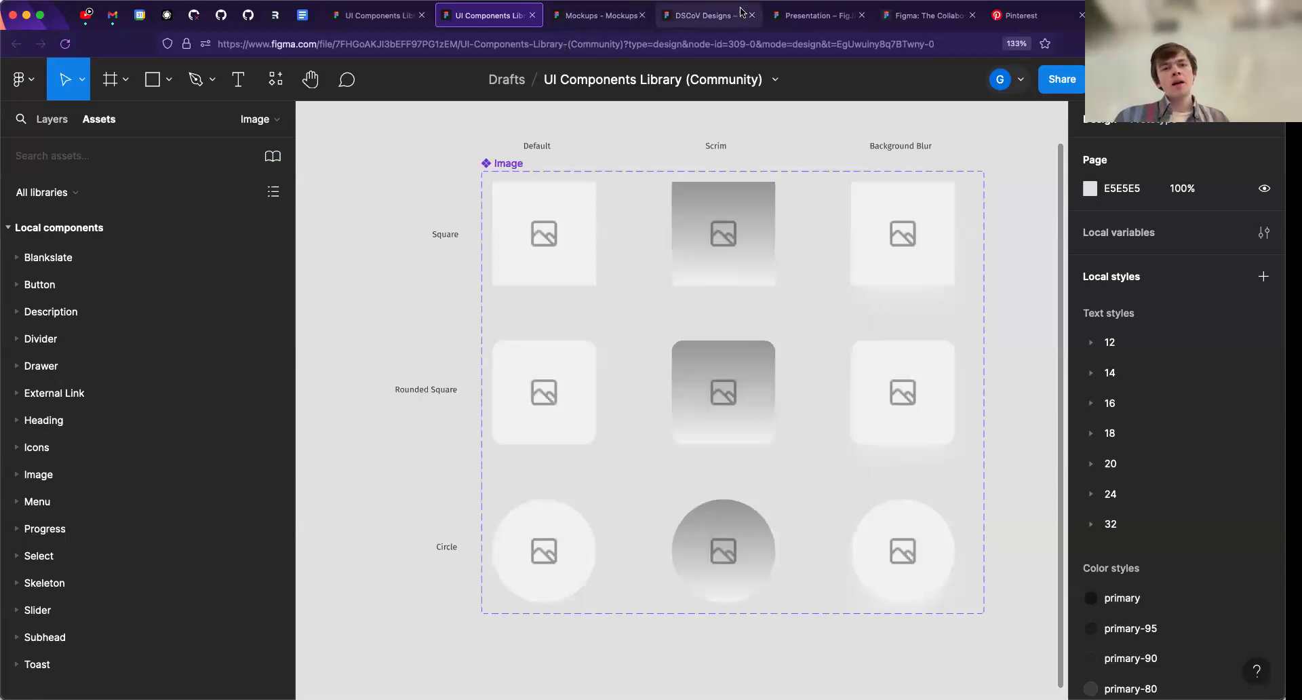
- Switch to the DSCoV Designs file
click(705, 15)
click(384, 154)
click(342, 156)
click(371, 153)
click(331, 149)
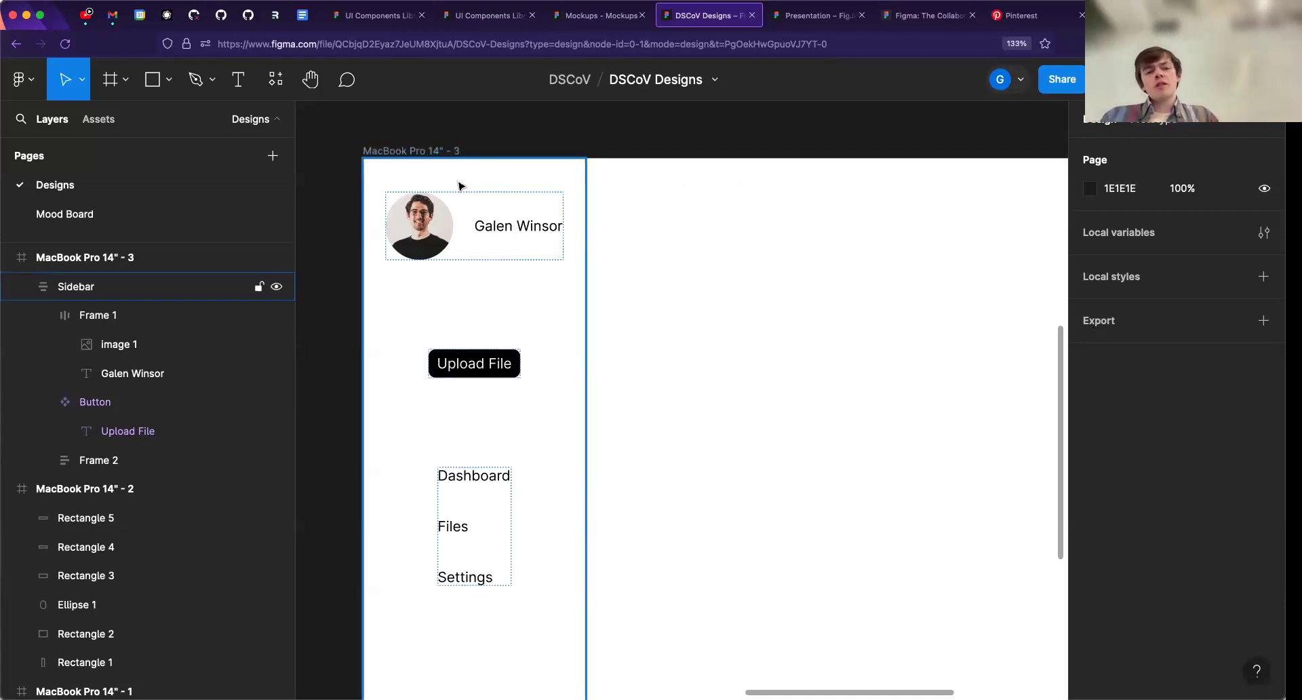
- Browse the recent, saved and Community plugins available as resources, and close the list without running one
click(277, 83)
click(377, 119)
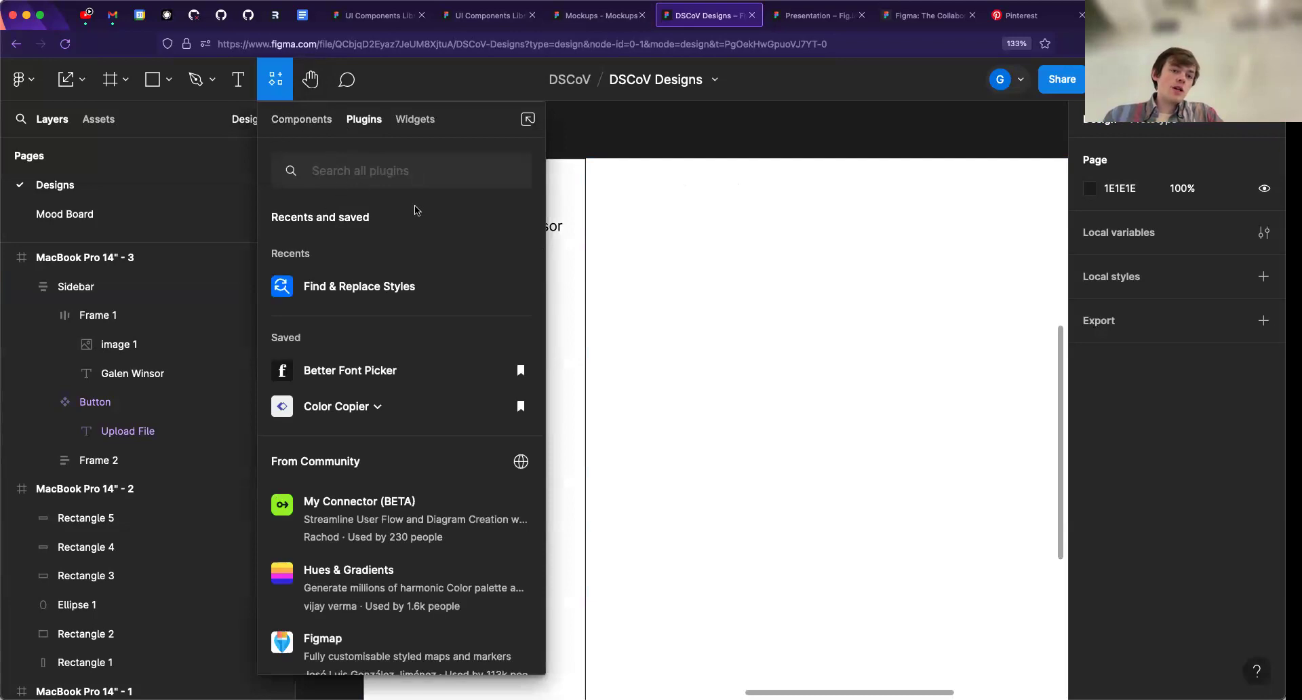
scroll(319, 411, down, 4)
scroll(703, 309, up, 3)
click(703, 309)
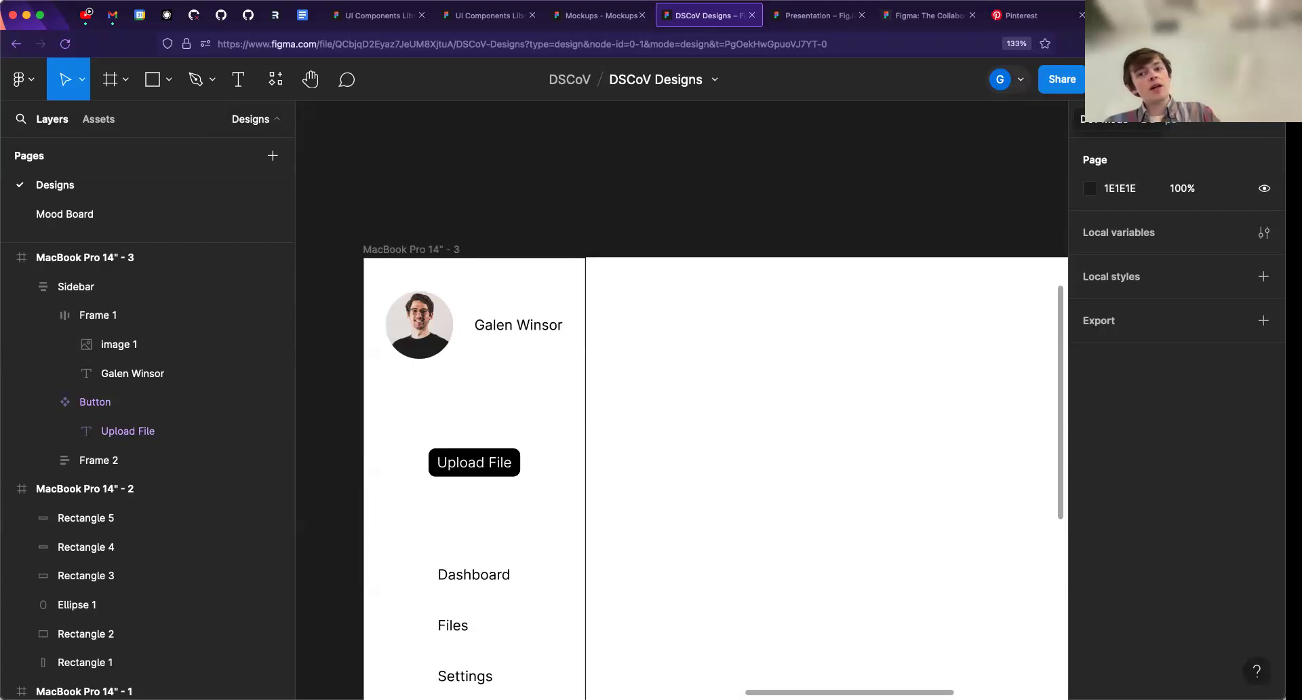
- Enter Dev Mode and inspect the Sidebar frame's box model, layout and border CSS, selection colours and image asset
key(shift+d)
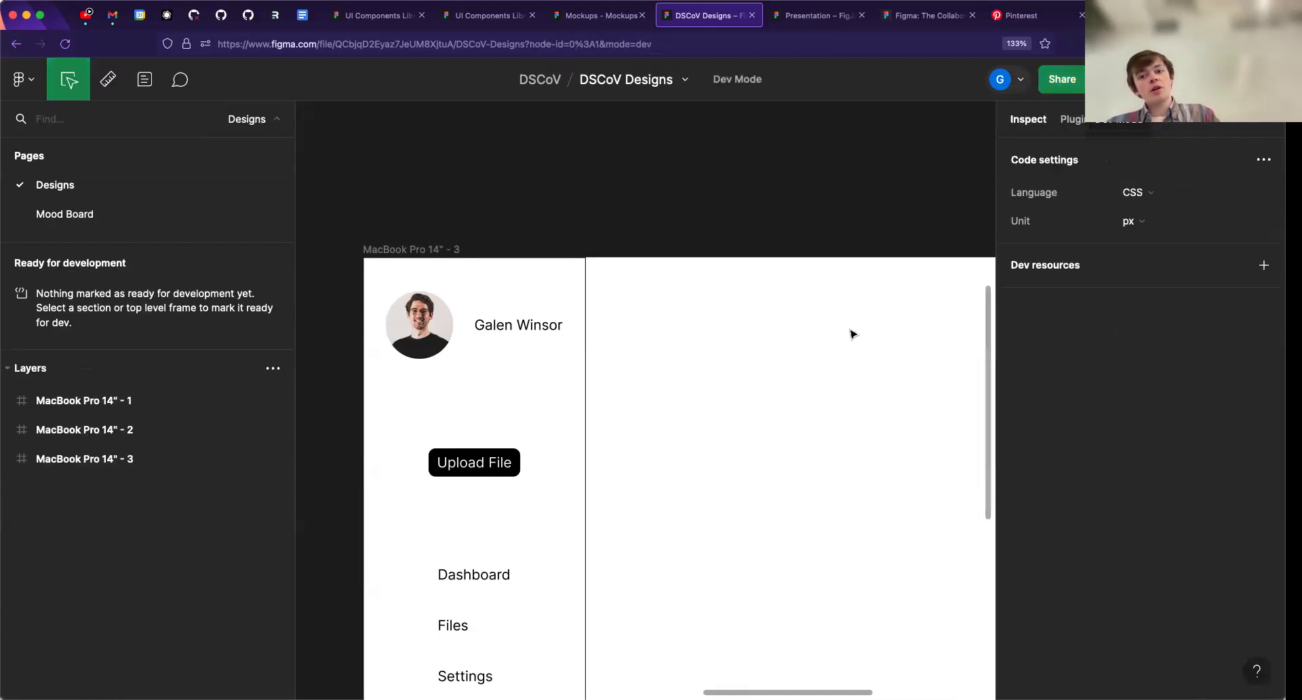
click(398, 261)
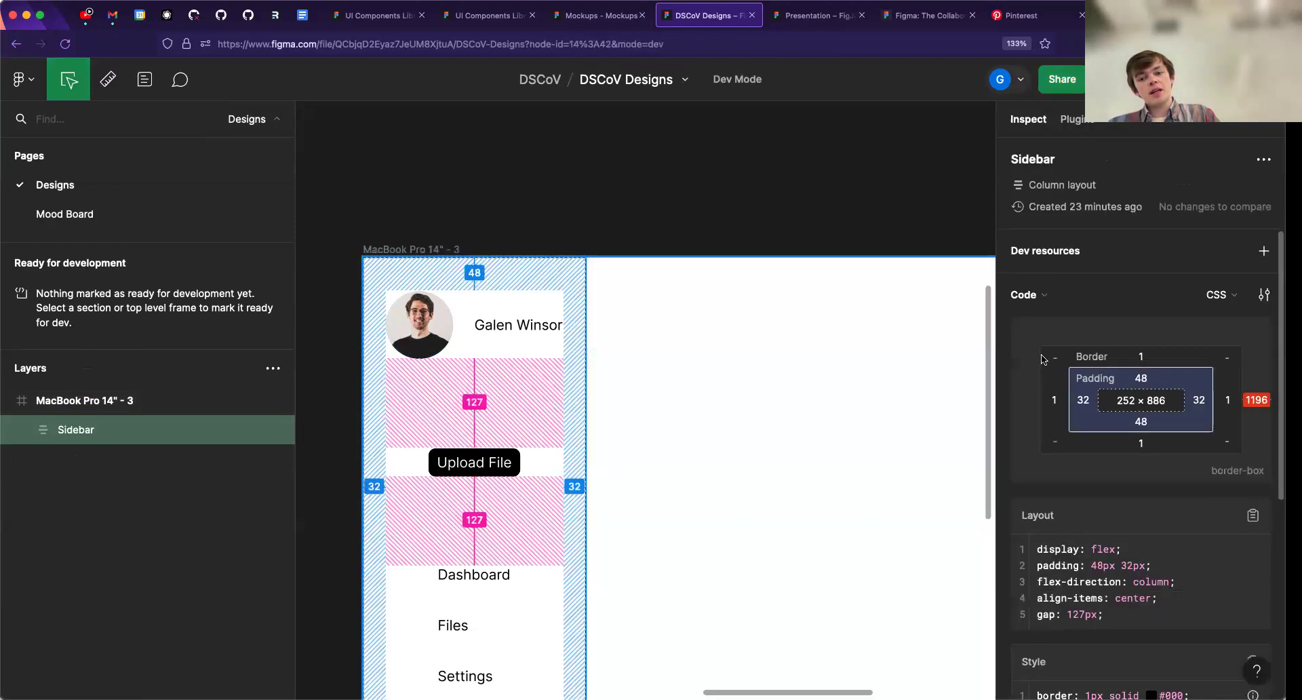
scroll(1044, 366, down, 4)
drag(1039, 367, 1133, 425)
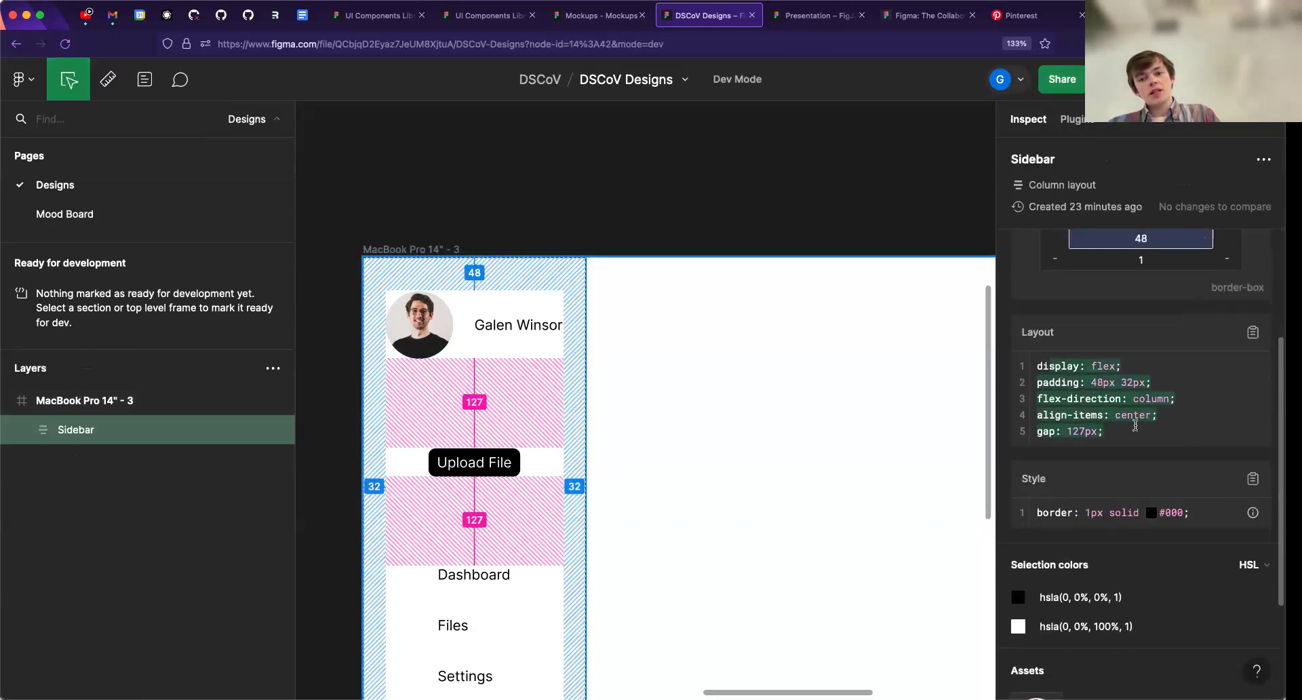
click(1125, 425)
scroll(1086, 420, down, 1)
scroll(1085, 420, down, 2)
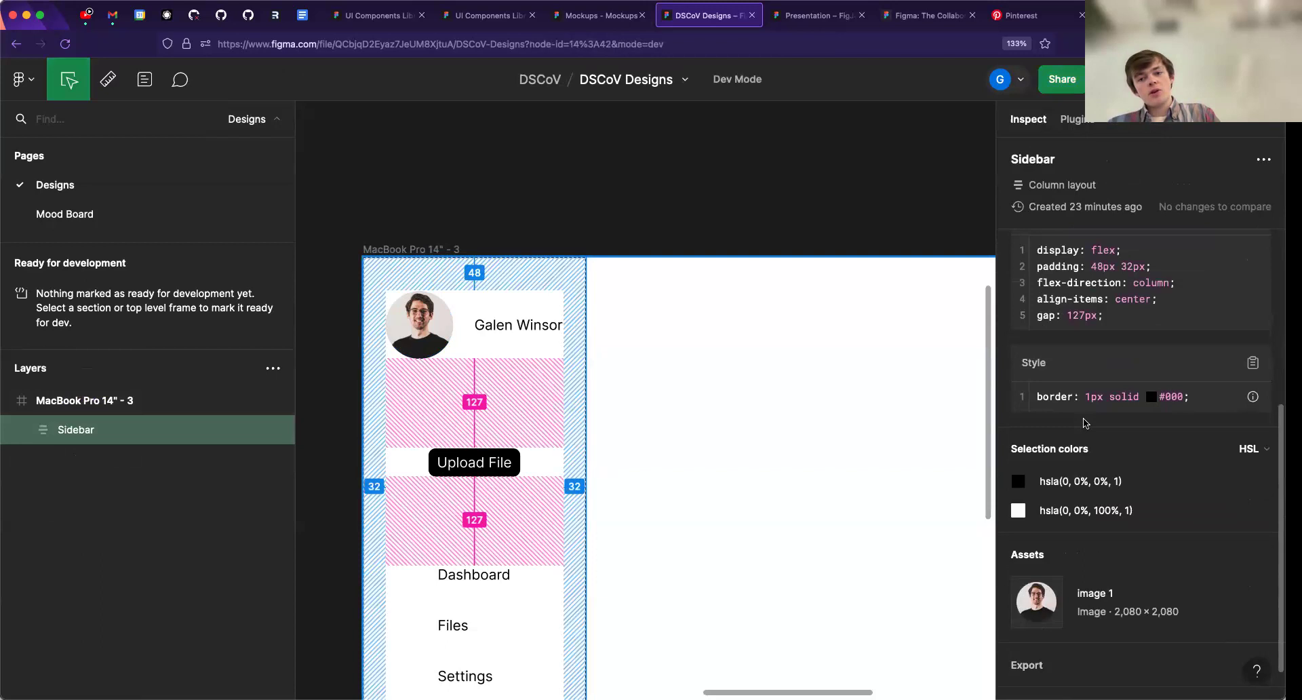
scroll(1084, 420, up, 5)
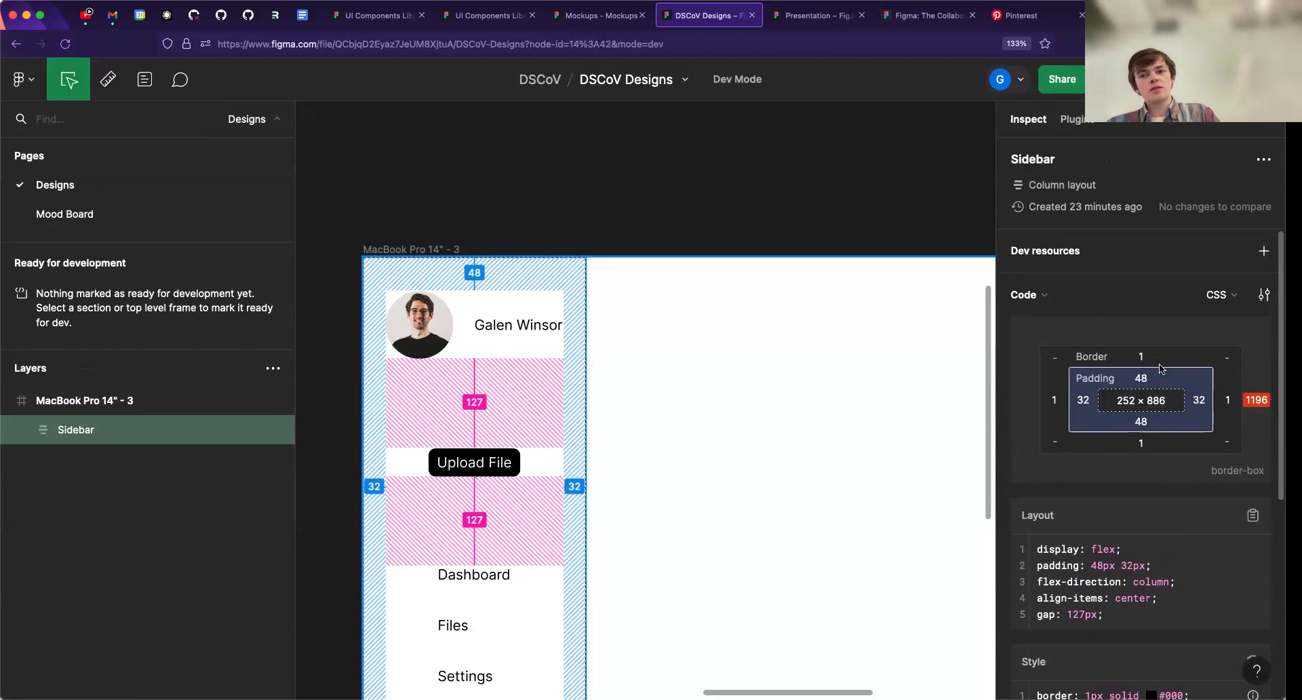
- View the code language and codegen plugin choices for the Sidebar, keep CSS, and review its layout and style code
scroll(1156, 369, down, 1)
click(1204, 280)
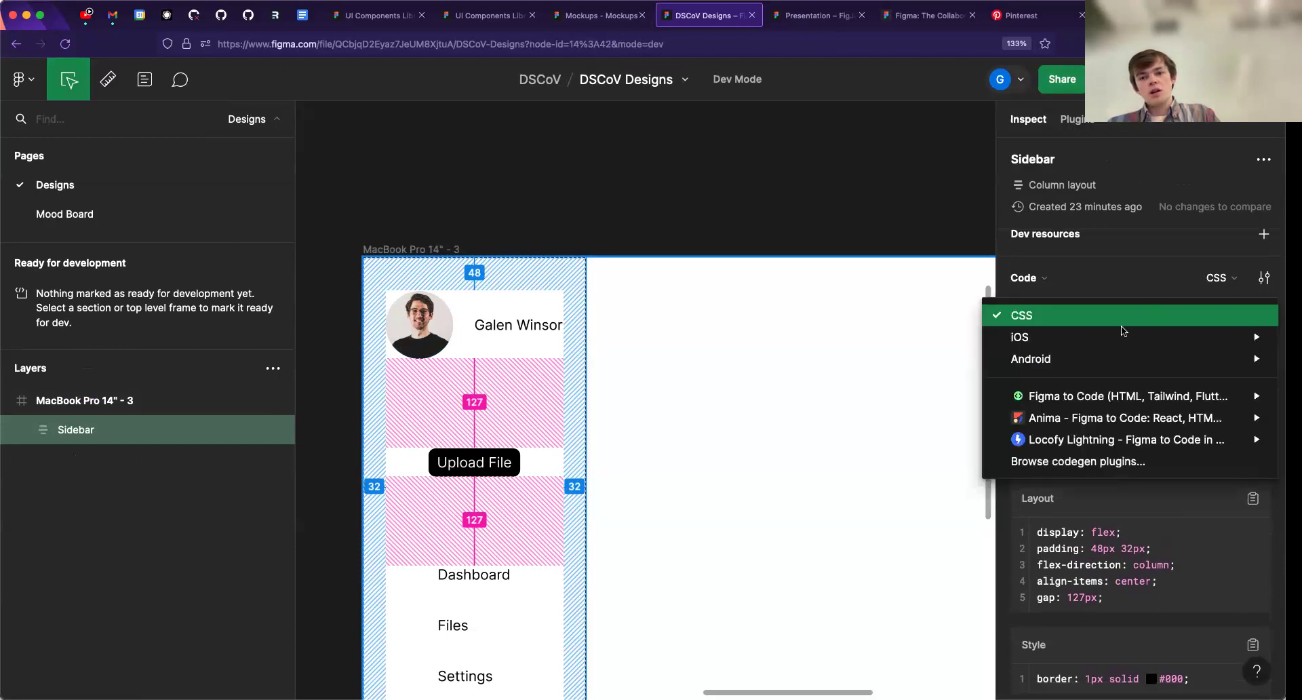
mouse_move(1114, 402)
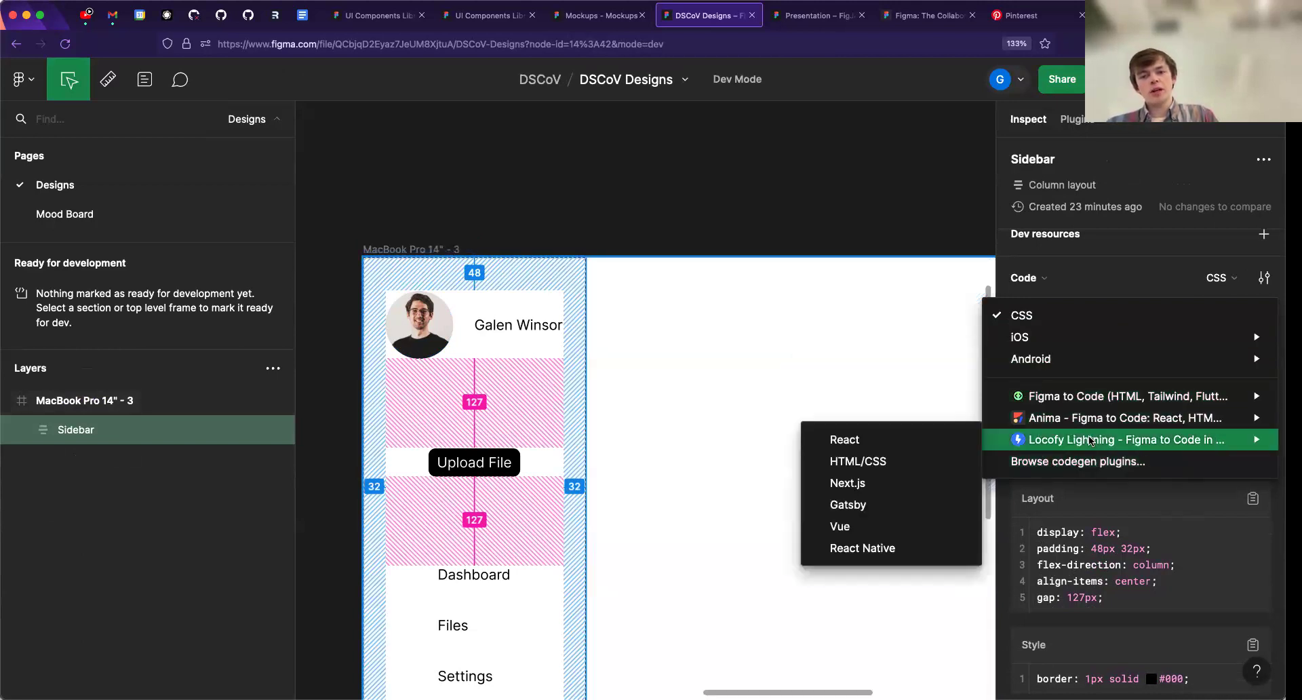
mouse_move(1055, 360)
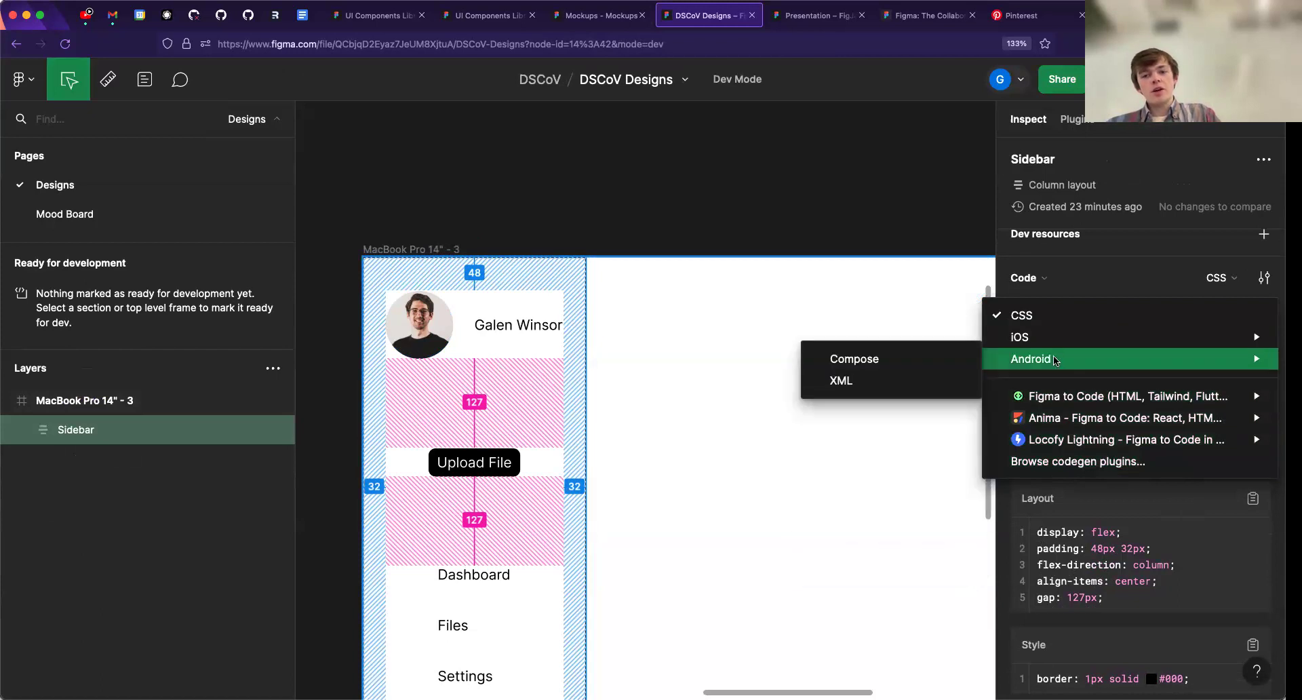
click(1075, 286)
scroll(1116, 343, down, 5)
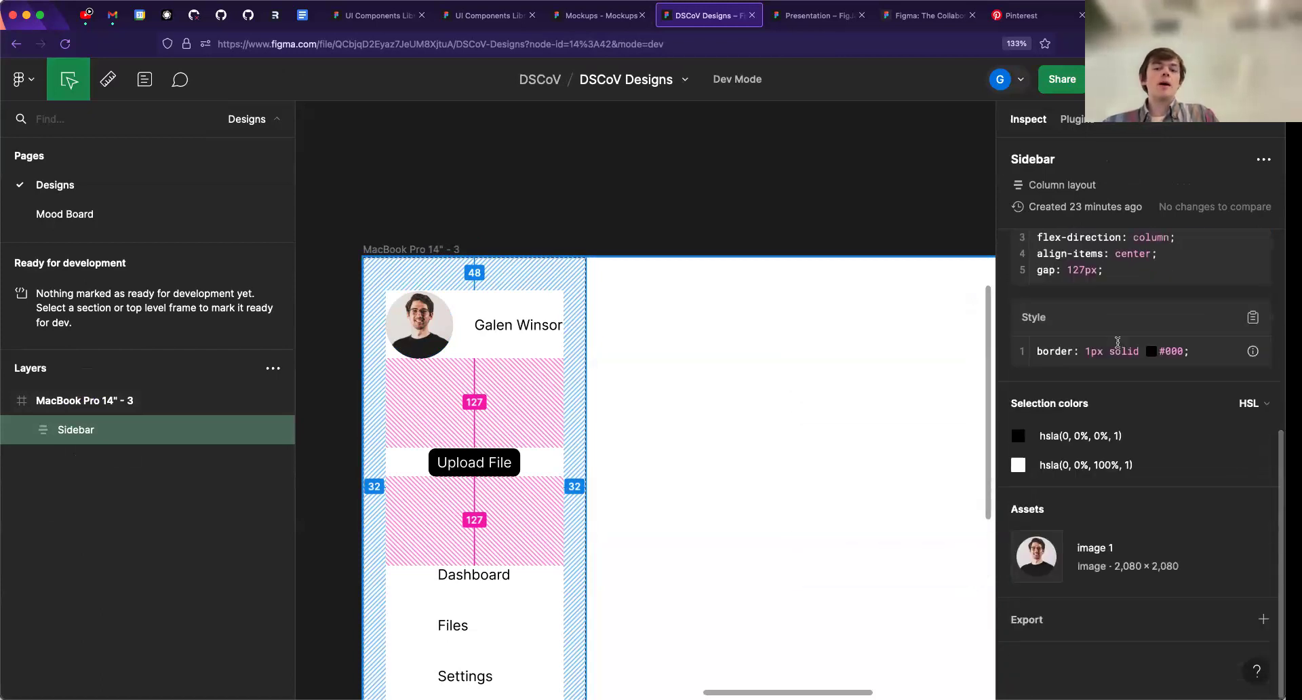
scroll(1116, 347, up, 1)
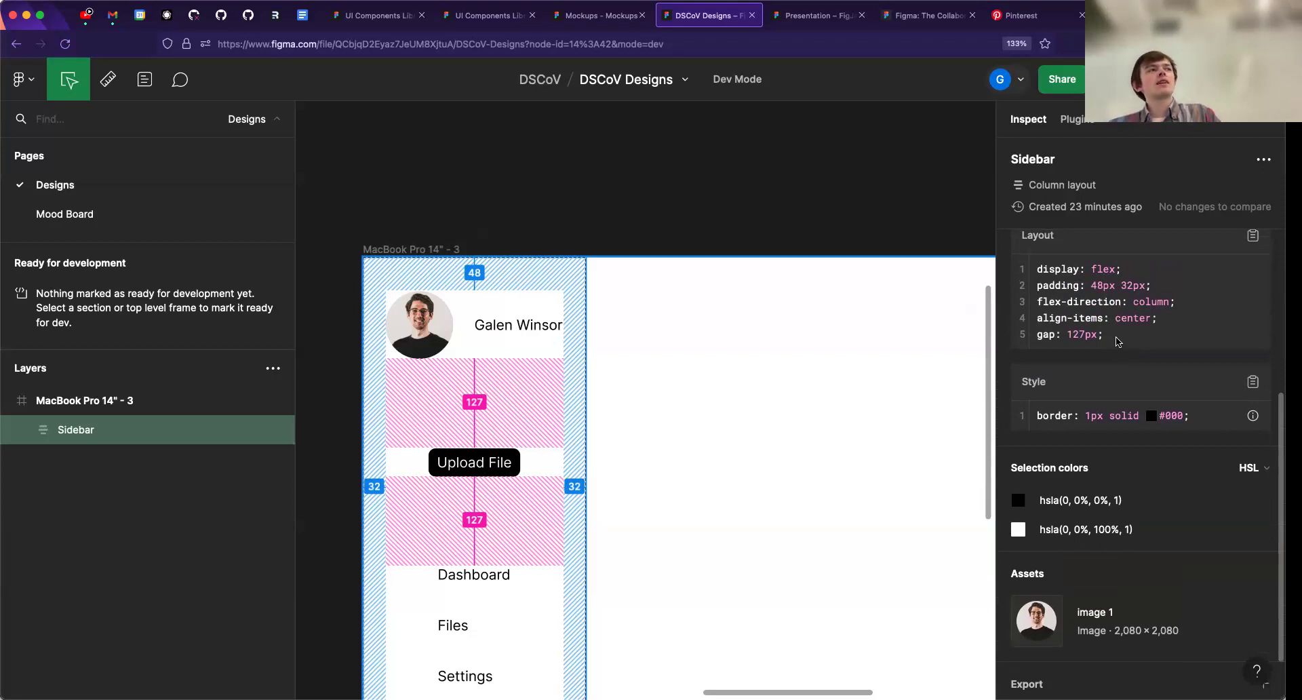
- Review the remaining Sidebar style, colour and asset details, and switch from Dev Mode back to design mode
scroll(1085, 398, down, 2)
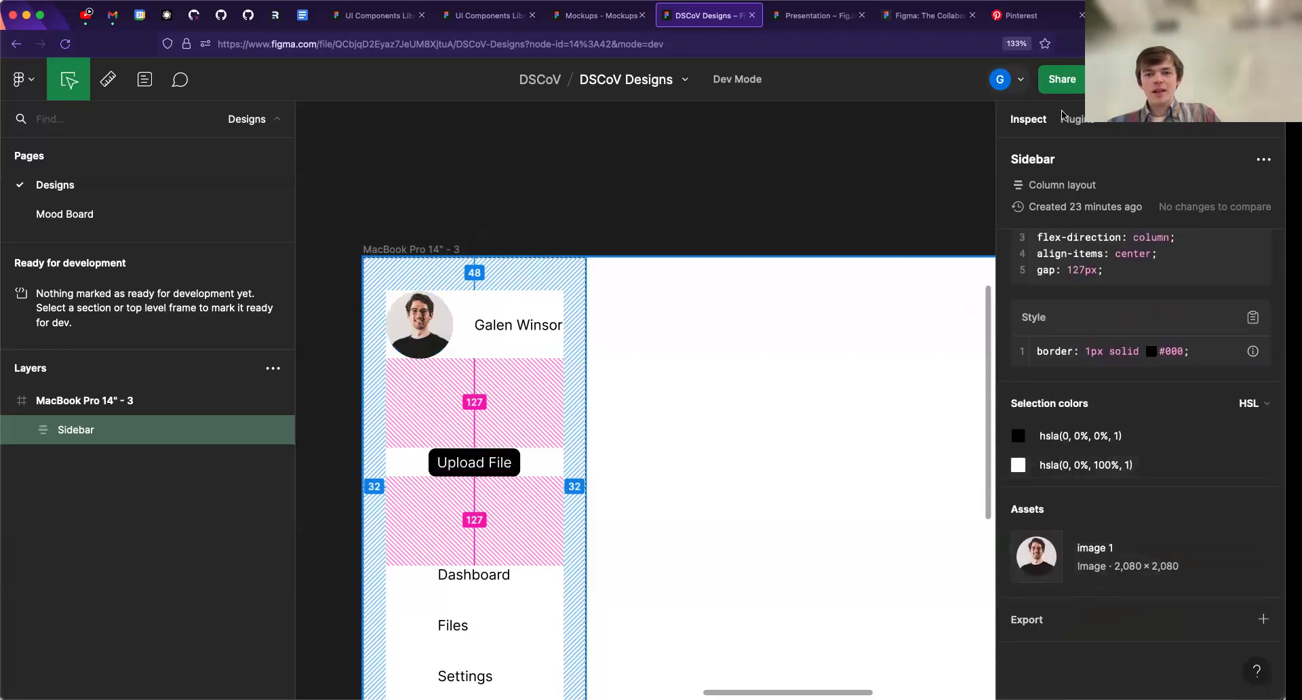
key(shift+d)
key(shift+d)
key(shift+d)
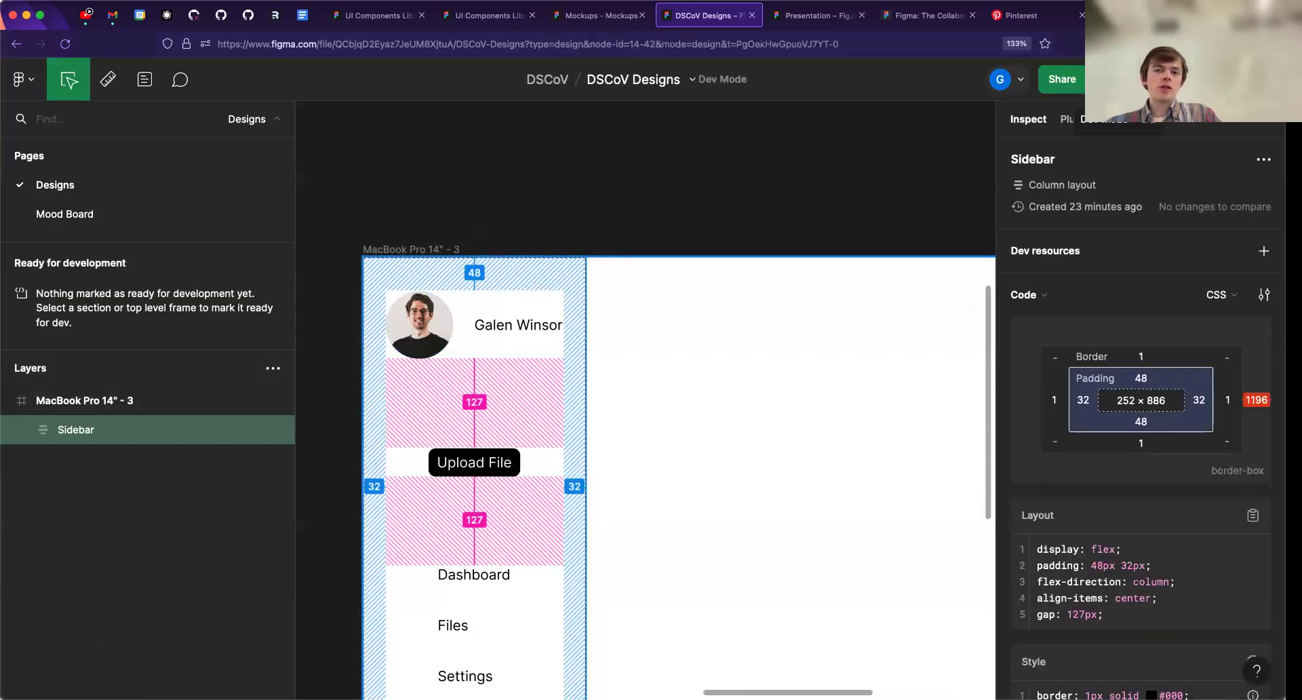
- Add a 1x PNG export setting to the MacBook Pro 14" - 3 frame, view the available file formats and show the export preview
click(424, 251)
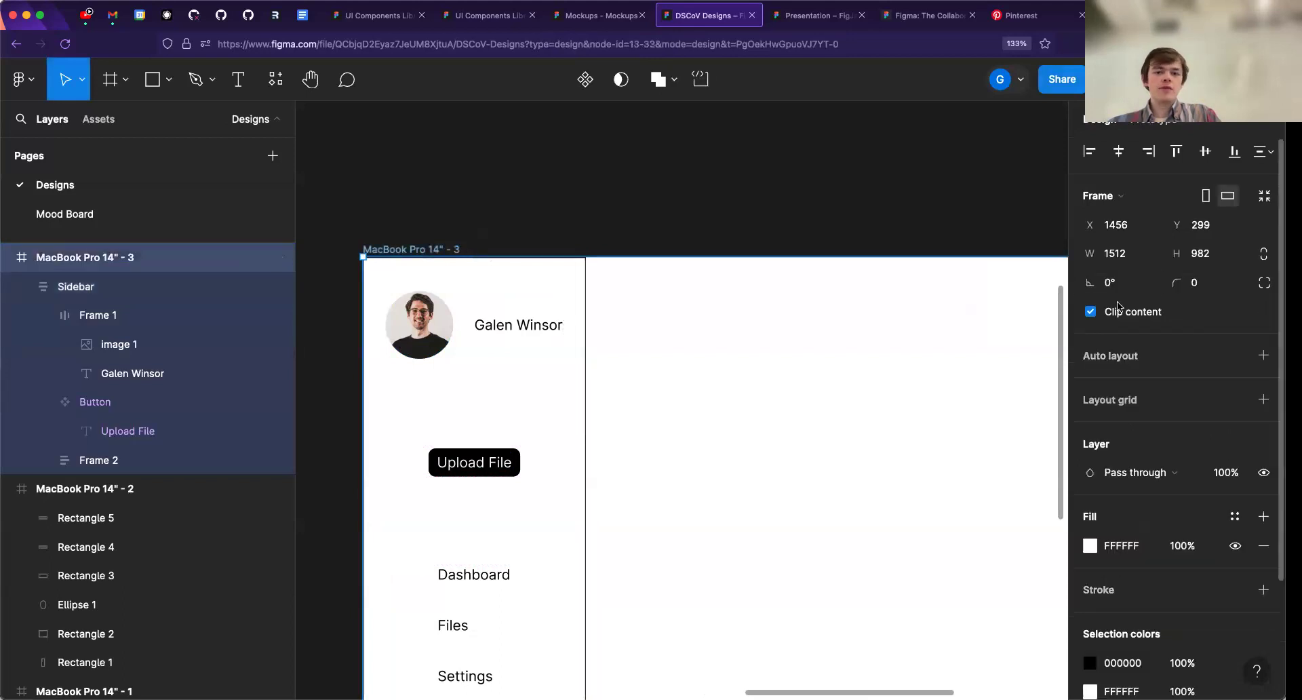
scroll(1153, 475, down, 3)
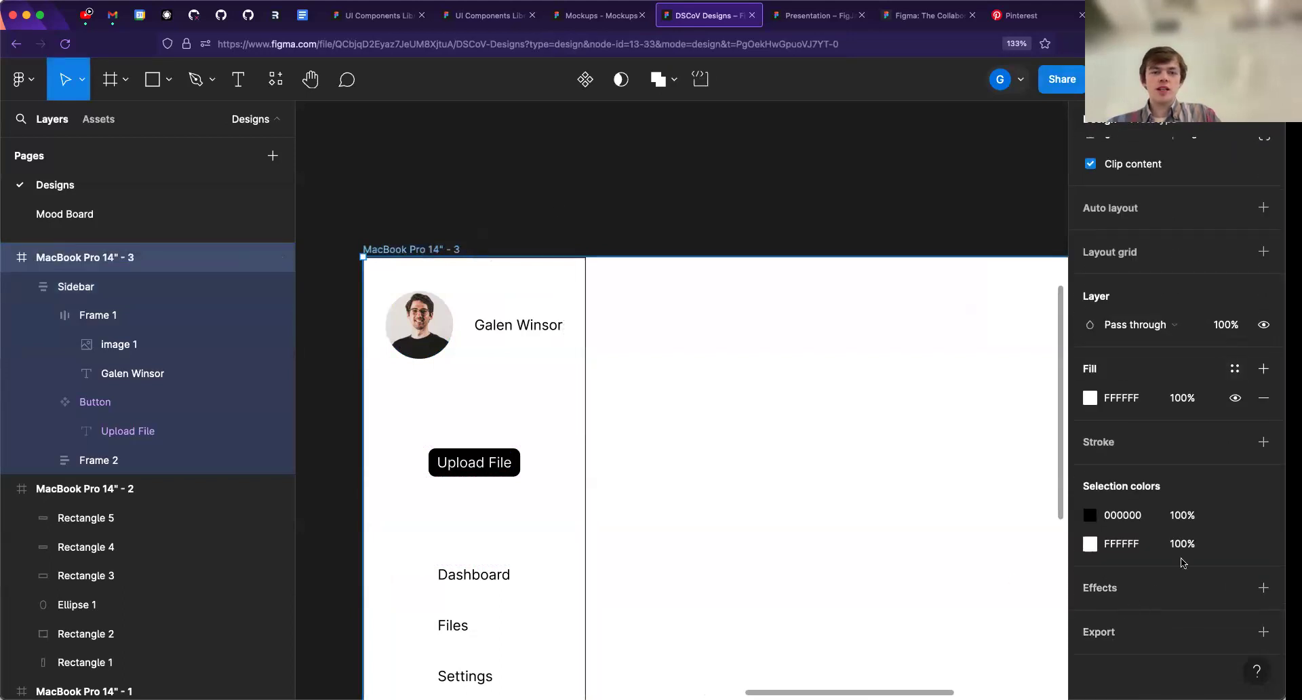
click(1095, 634)
scroll(1108, 608, down, 2)
click(1217, 560)
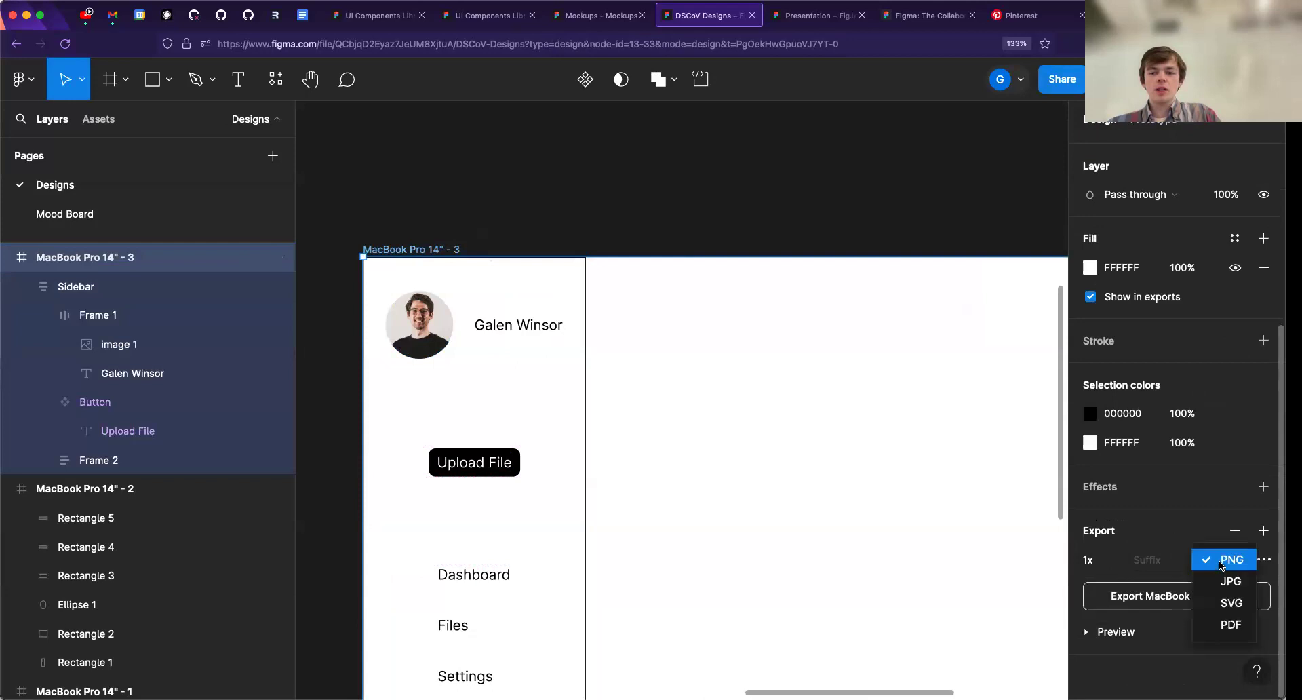
click(1169, 515)
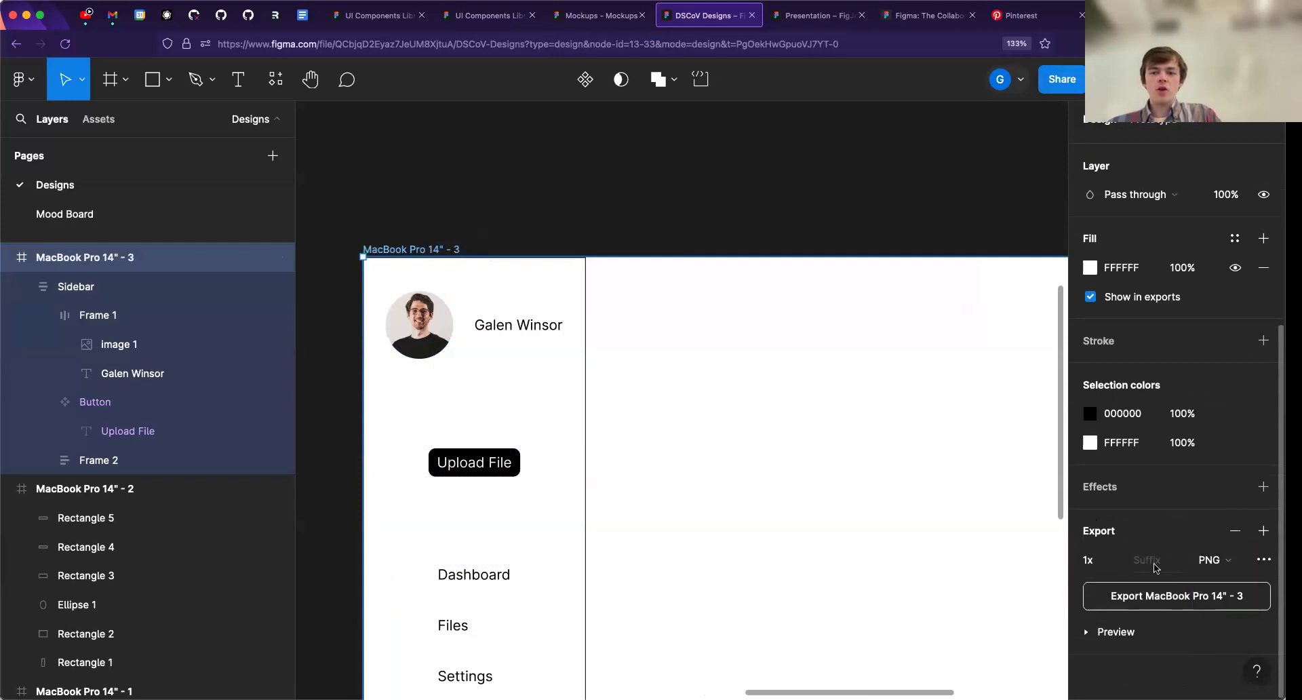
click(1101, 631)
scroll(1119, 542, down, 2)
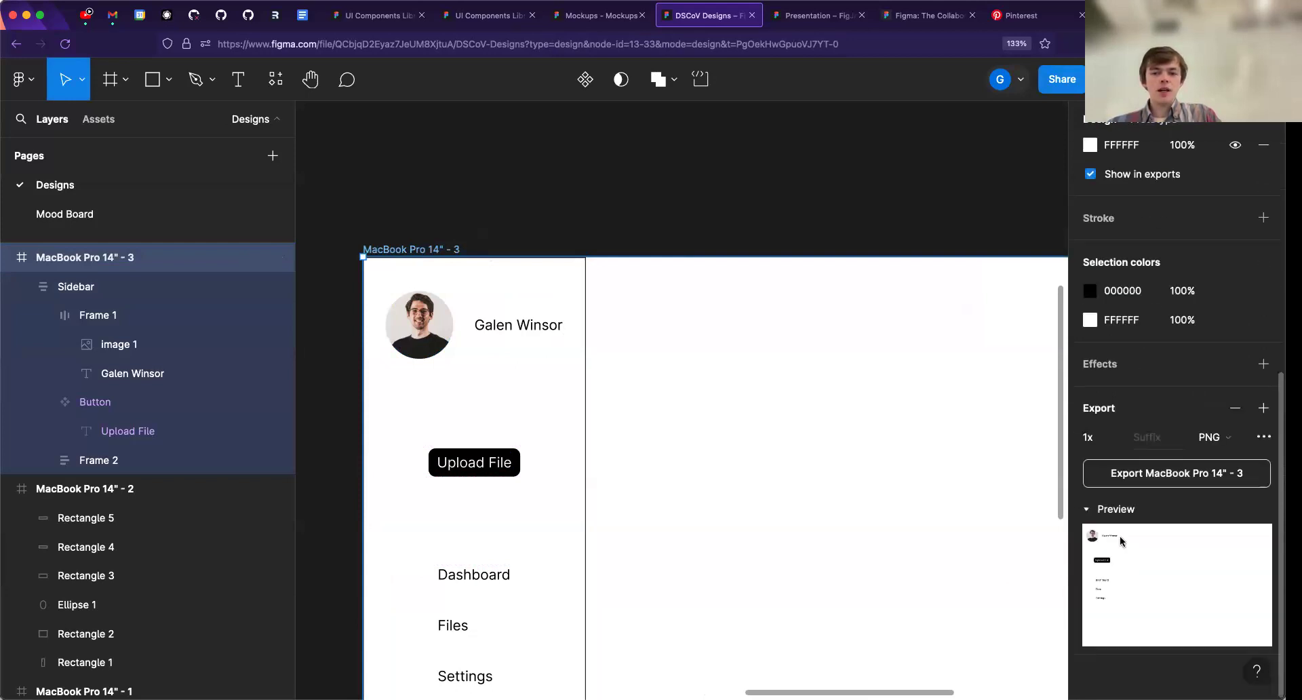
click(1153, 444)
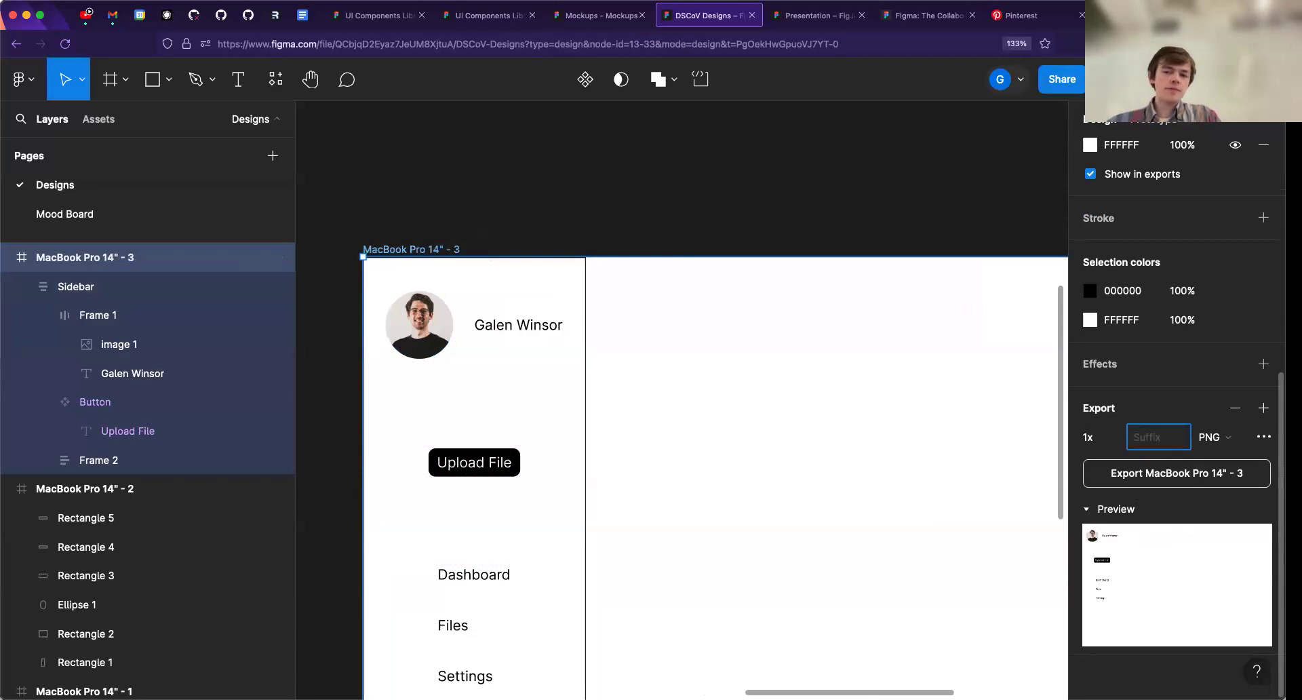
- Remove the export setting from the MacBook Pro 14" - 3 frame and deselect the frame
click(1236, 410)
scroll(1114, 391, up, 6)
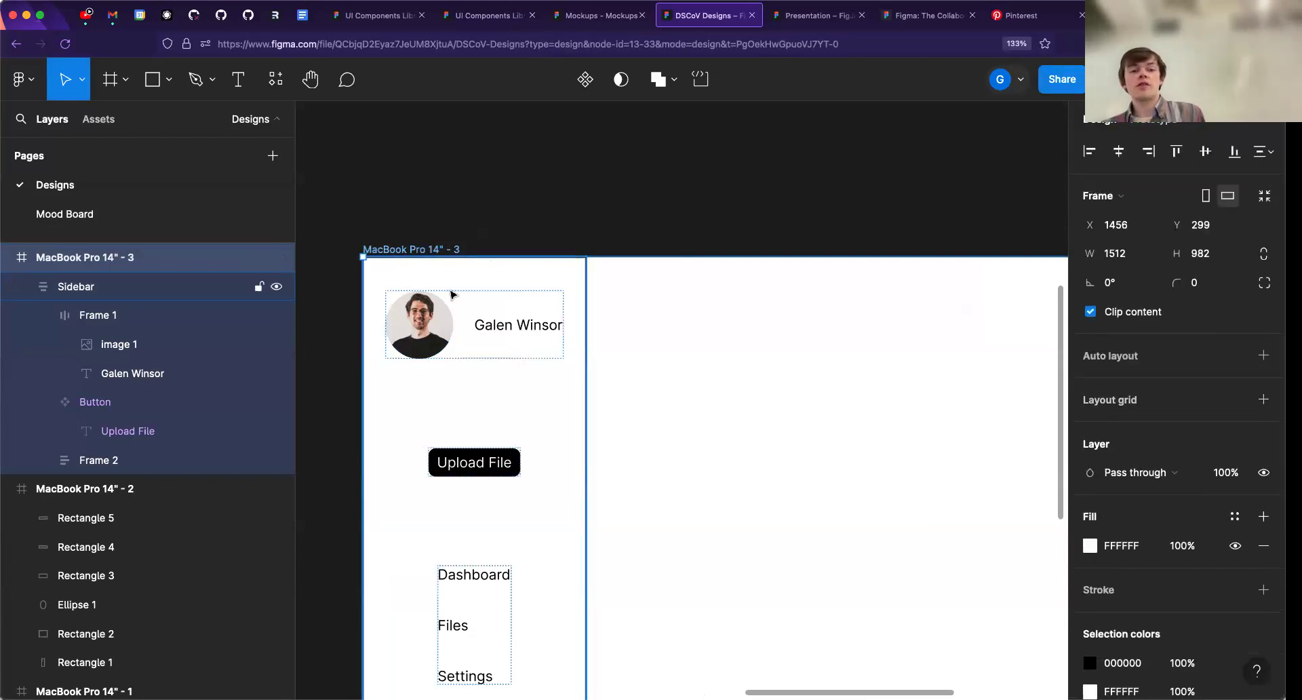
click(474, 181)
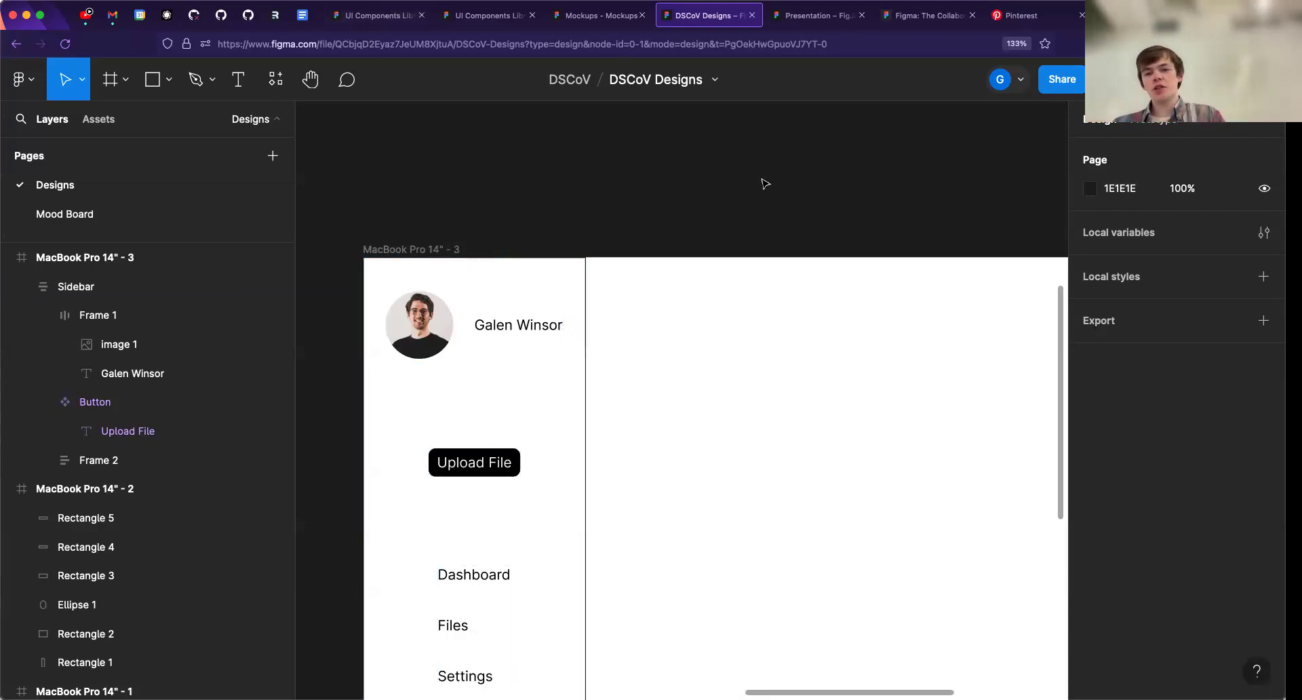
- Place a 1920 × 1080 Slide 16:9 presentation frame on the canvas and delete it
key(f)
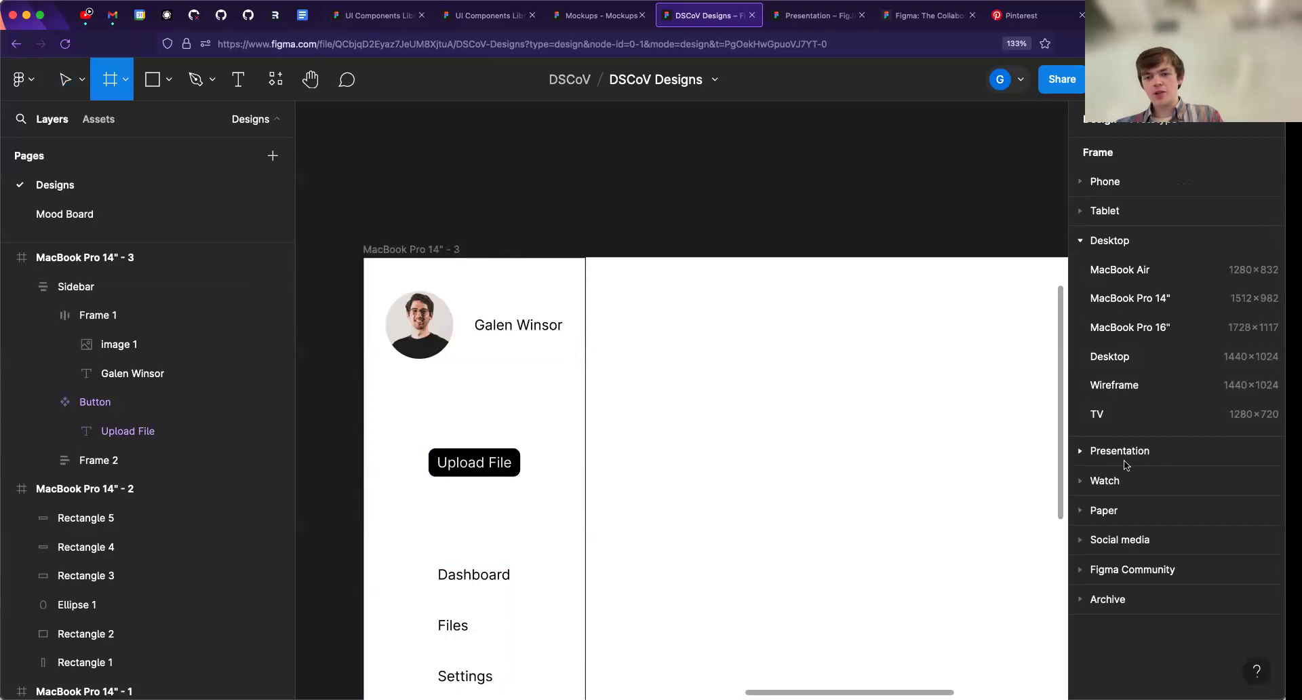
click(1092, 455)
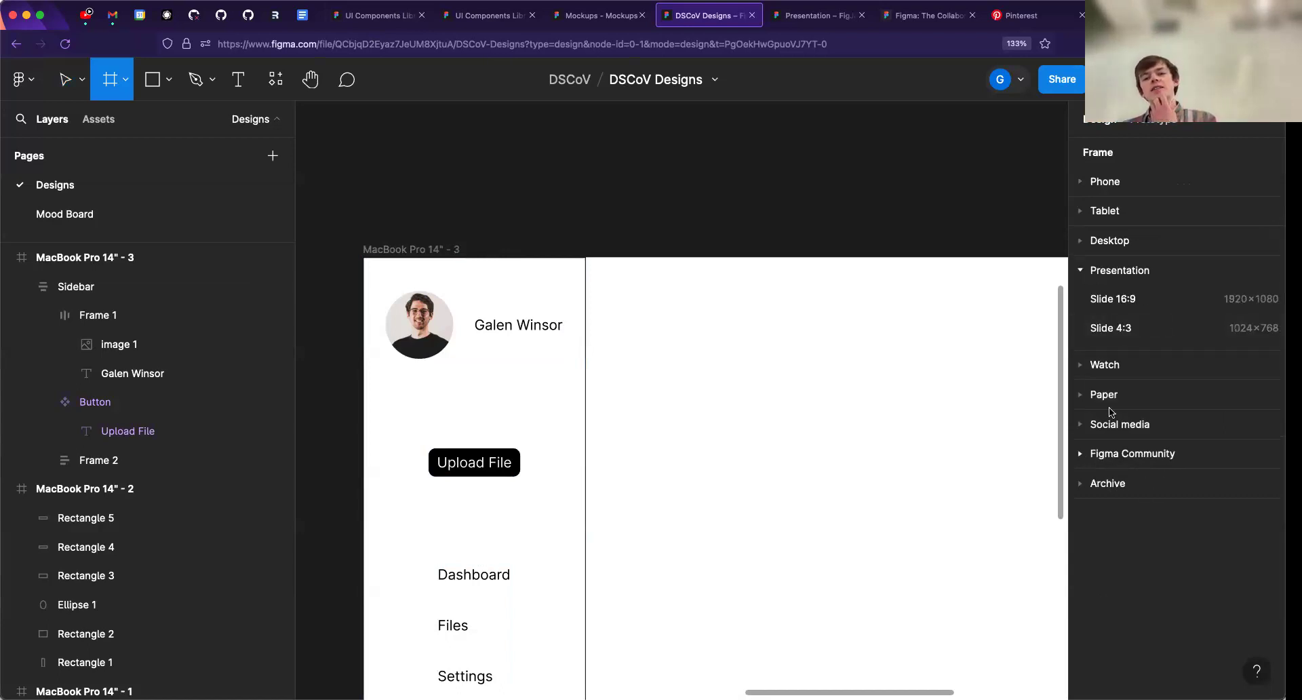
click(1109, 306)
drag(775, 322, 779, 227)
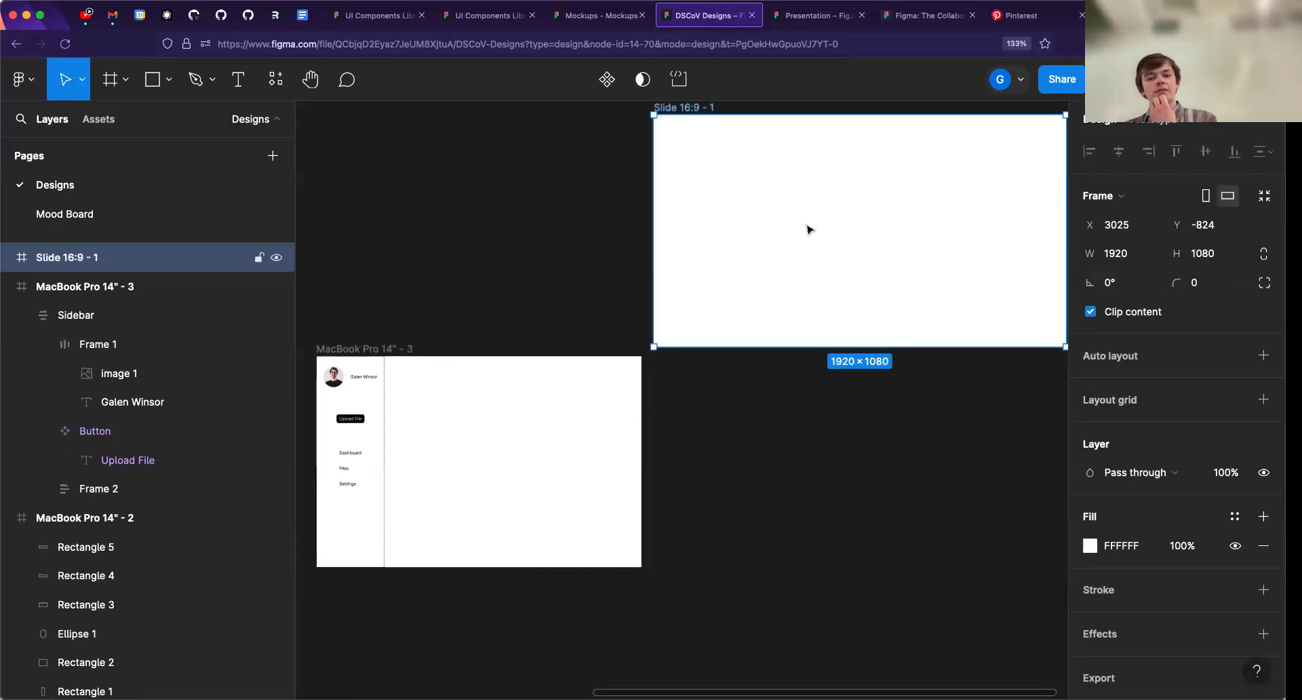
key(Delete)
- Look through the Paper size presets offered for a new frame, and collapse the category
key(f)
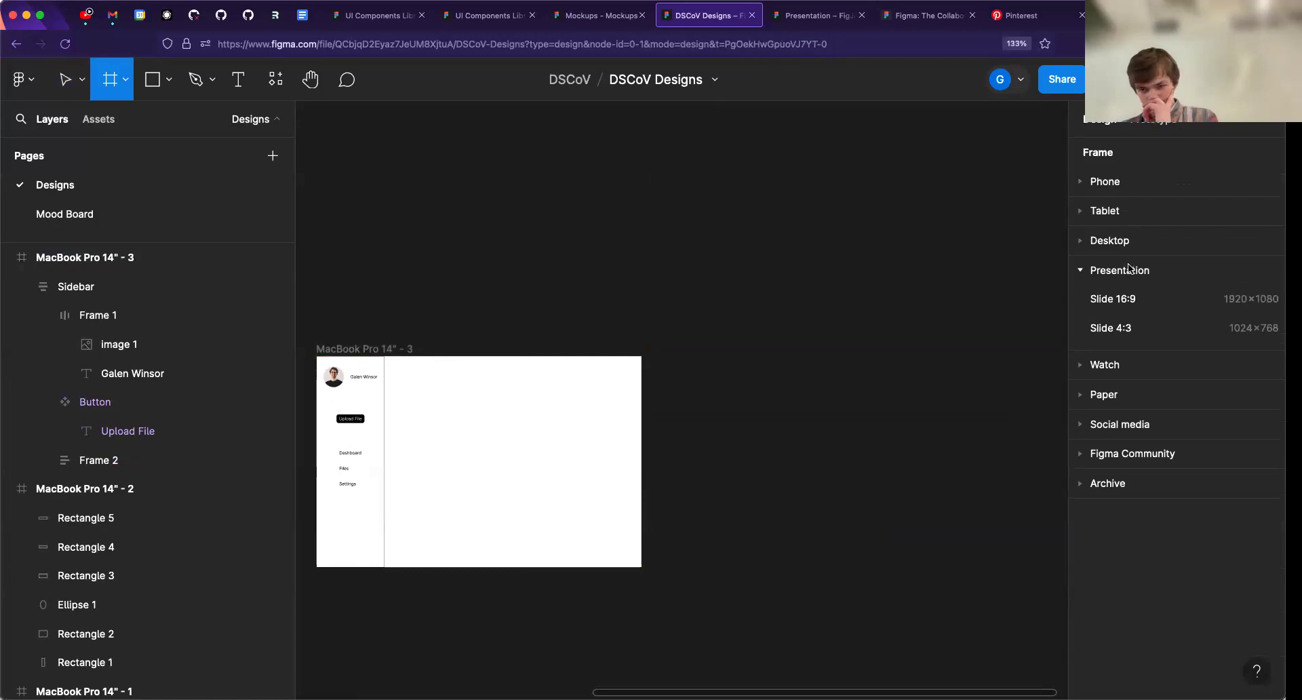
click(1086, 396)
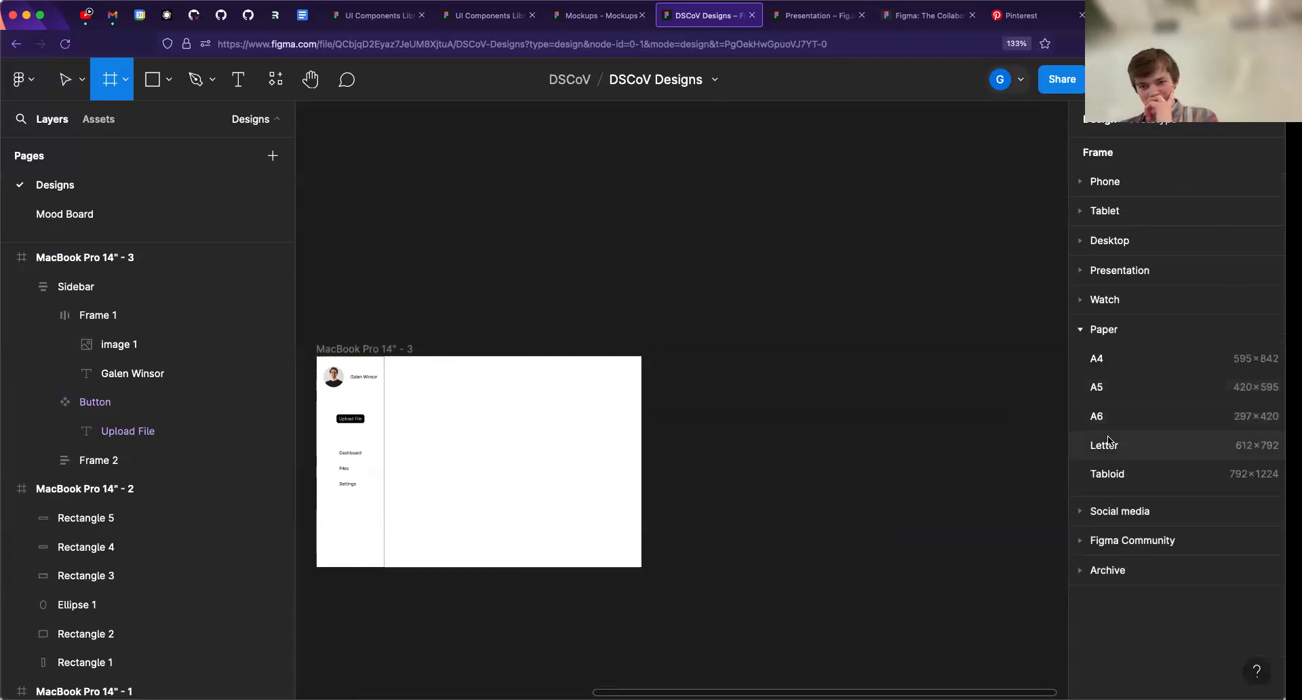
click(1083, 332)
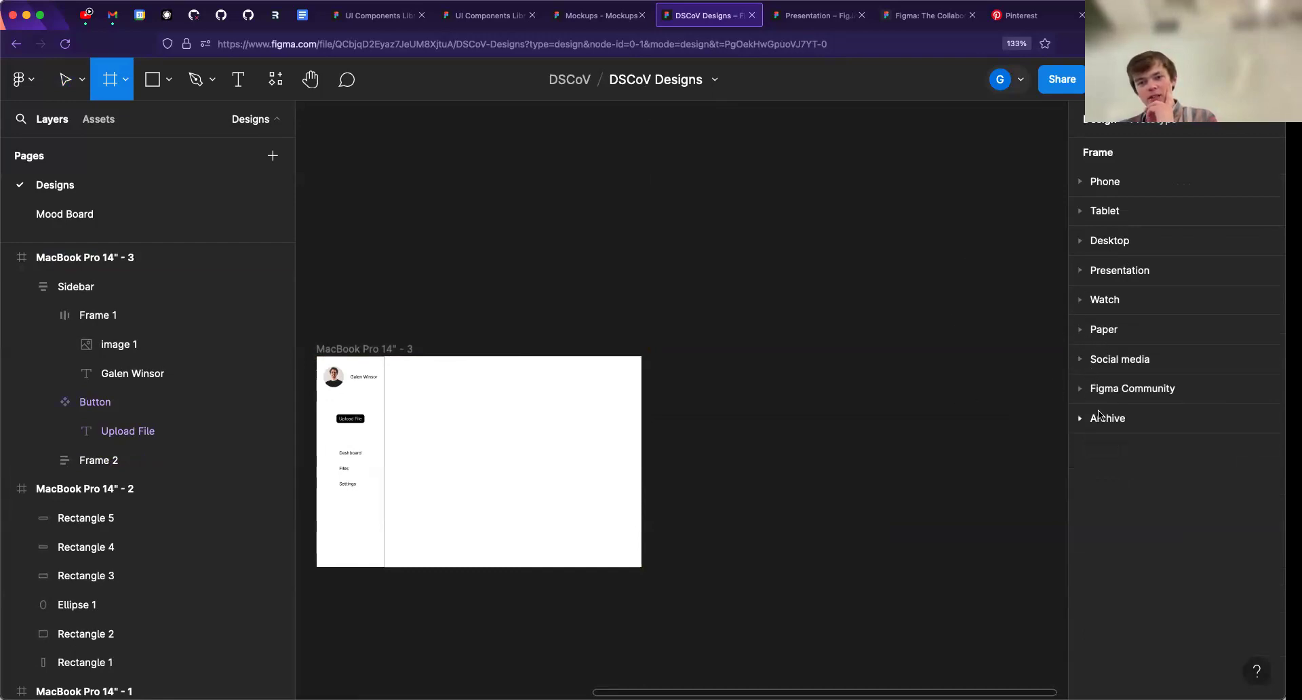
drag(839, 370, 844, 374)
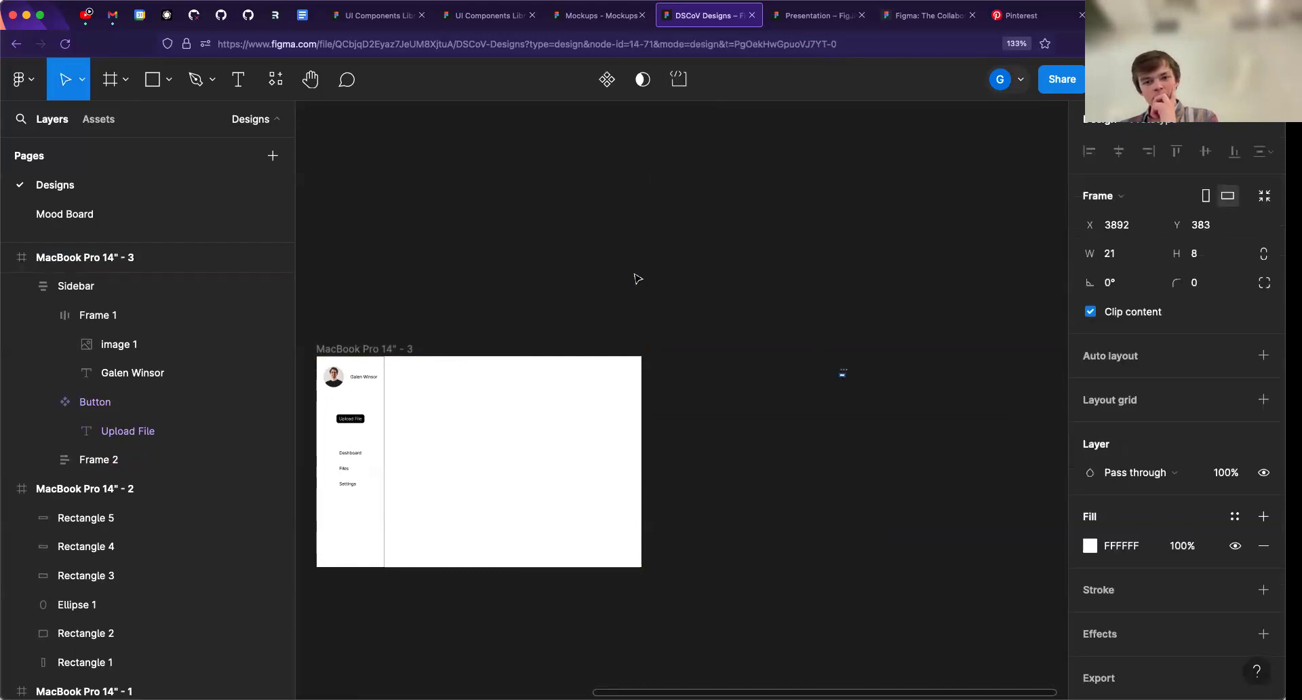
scroll(718, 296, left, 2)
scroll(719, 296, up, 1)
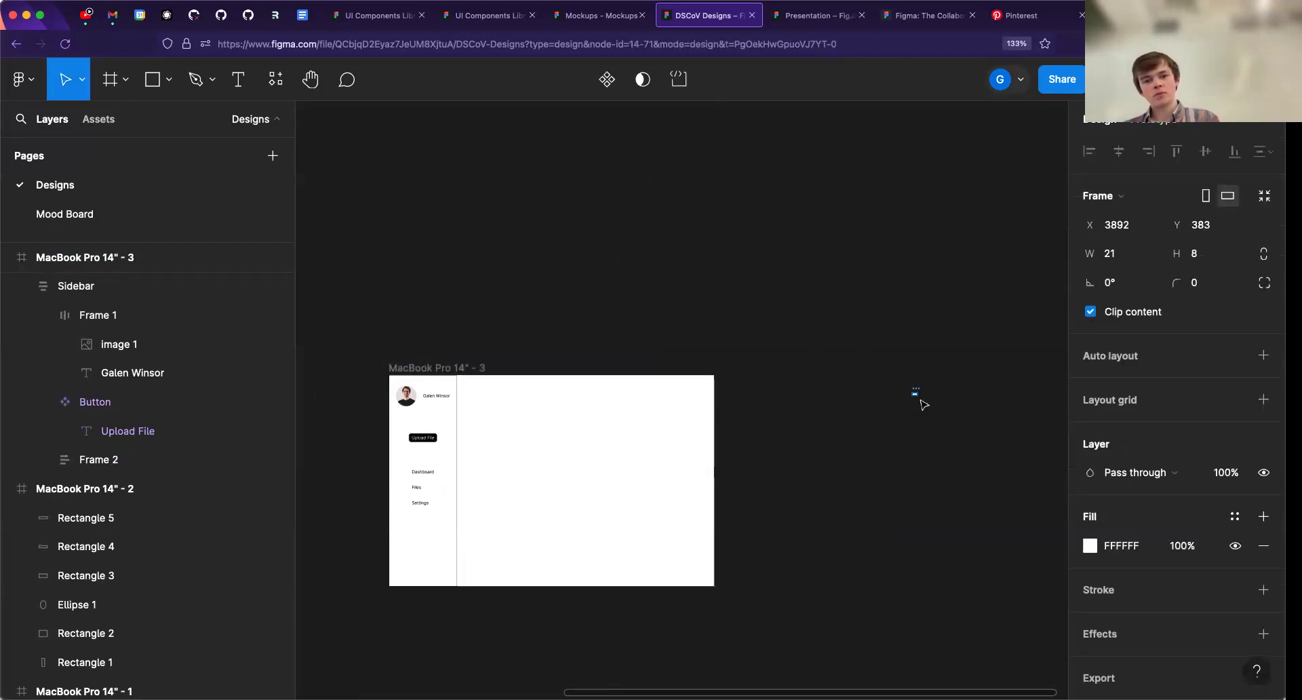
key(Delete)
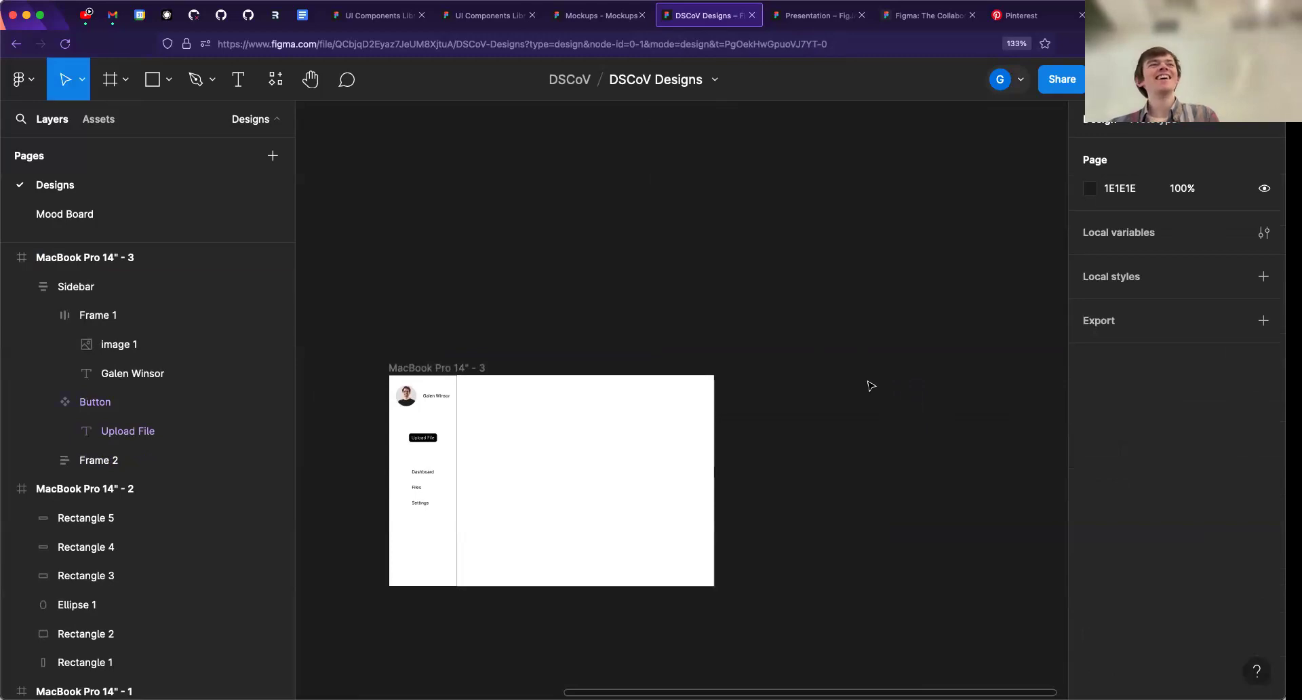